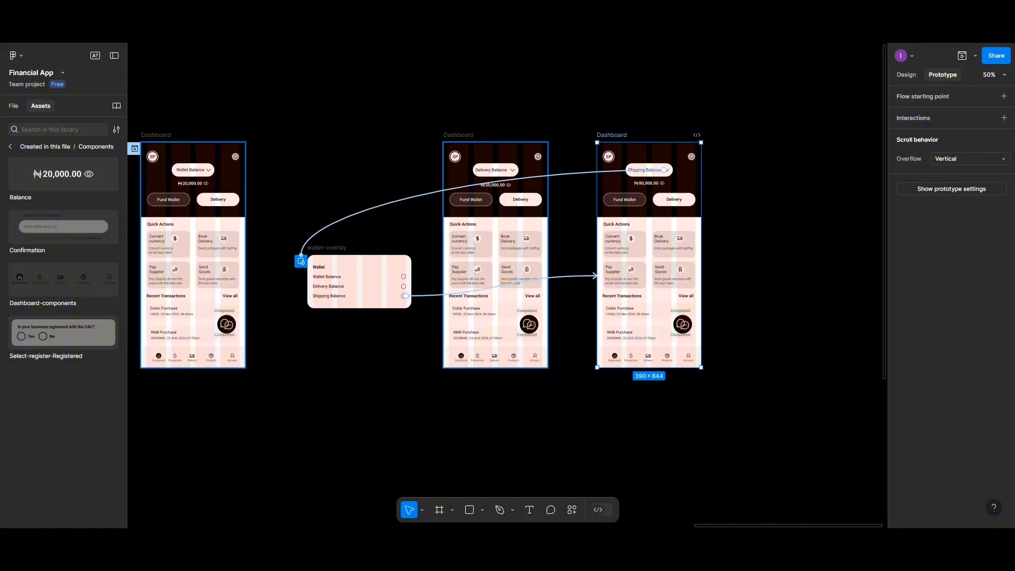
- Nudge the first Dashboard frame slightly to the left
scroll(224, 397, up, 3)
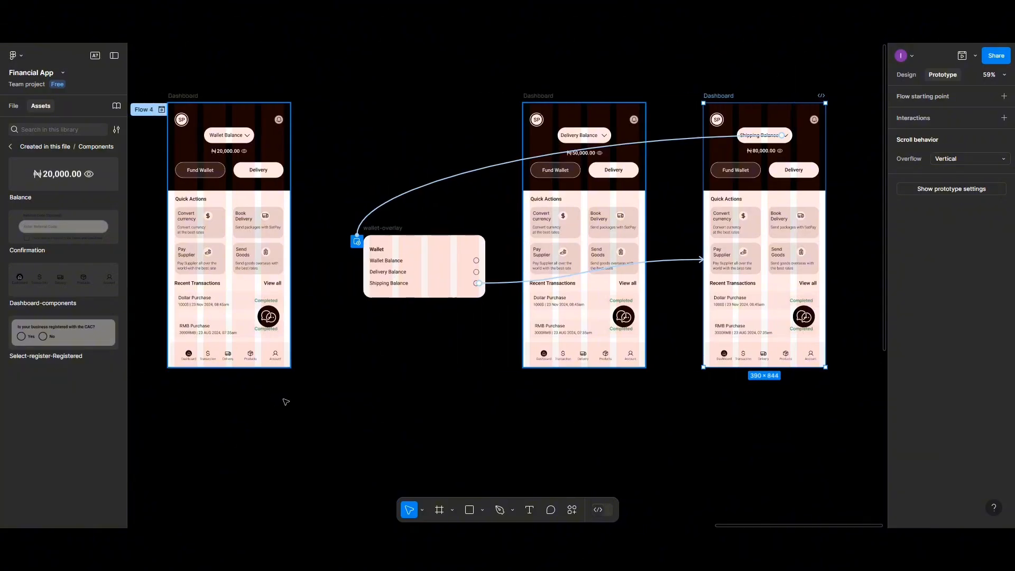
scroll(285, 402, left, 4)
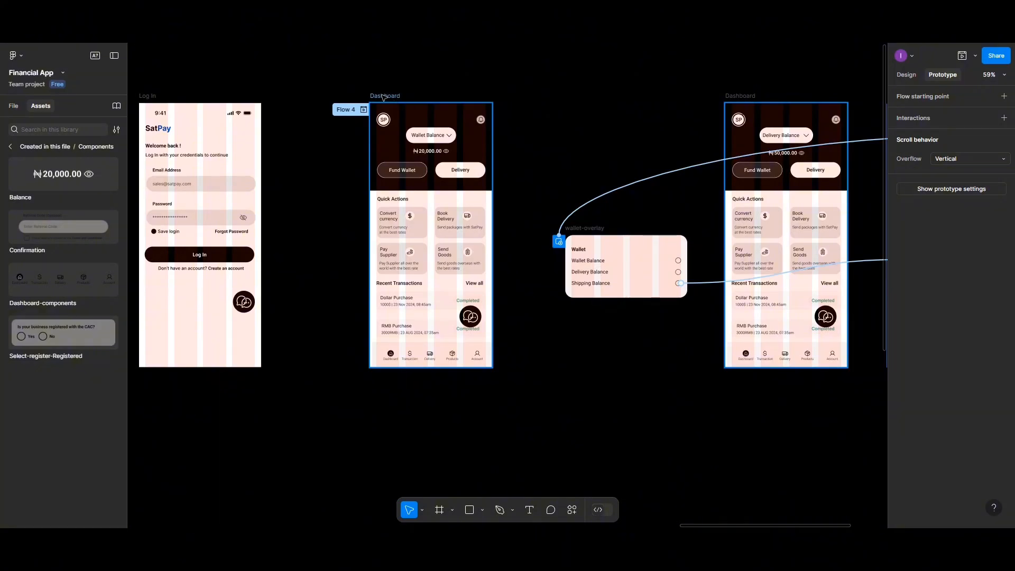
drag(384, 97, 363, 97)
click(909, 76)
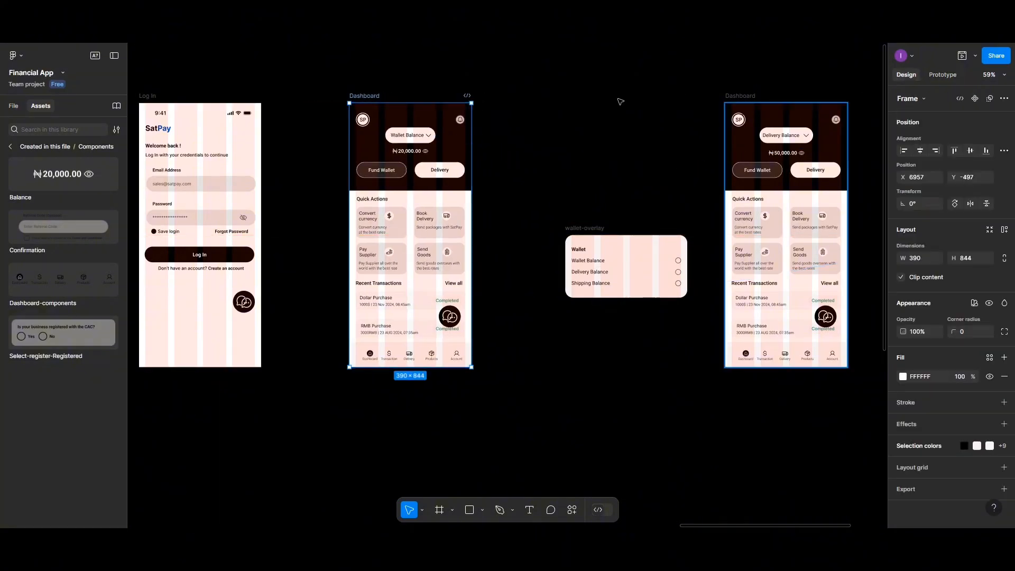
- Select the wallet overlay and two right-hand Dashboards and drag them right
scroll(524, 130, right, 5)
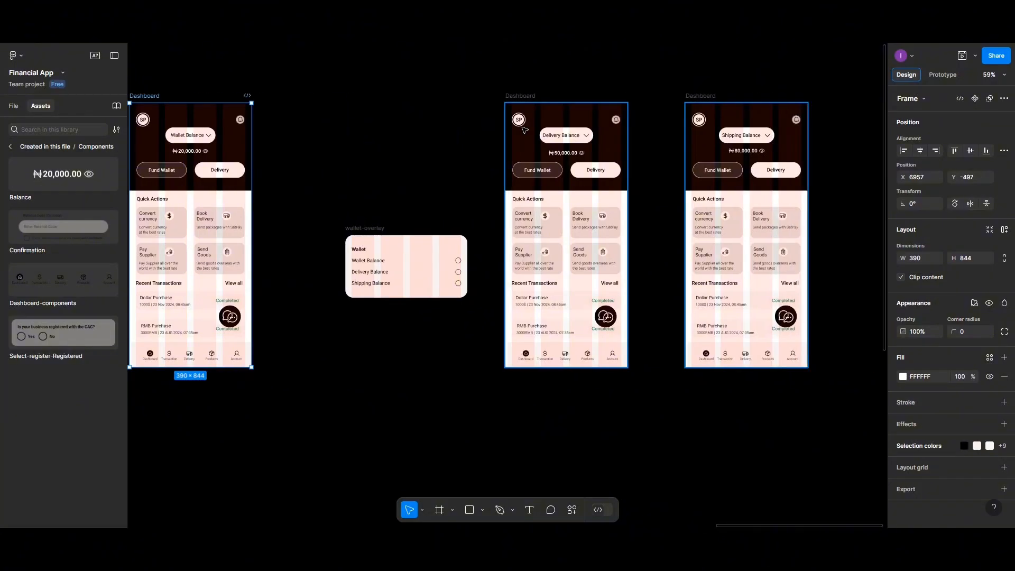
drag(343, 121, 810, 364)
drag(574, 249, 685, 257)
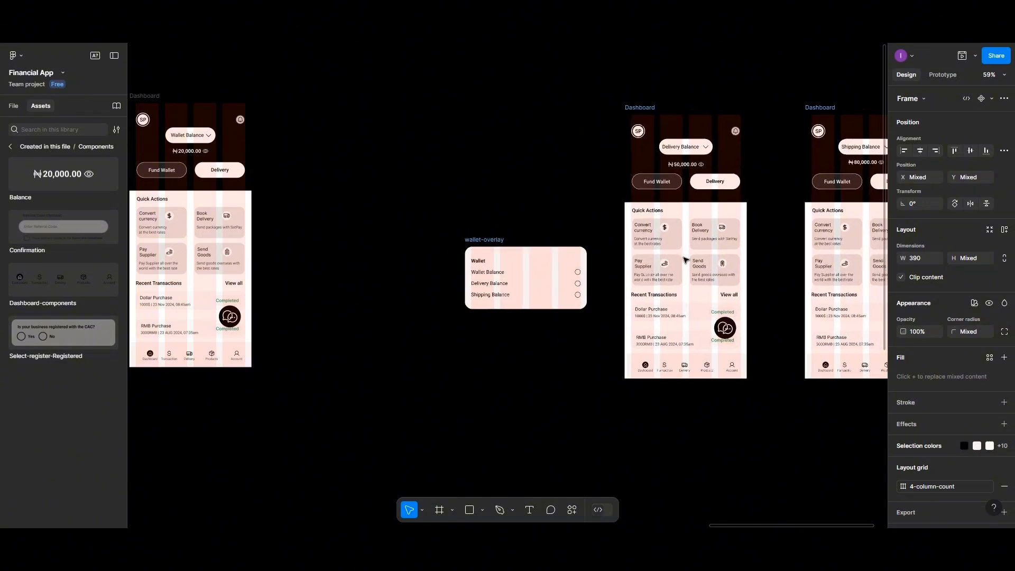
scroll(334, 260, up, 1)
scroll(335, 261, up, 1)
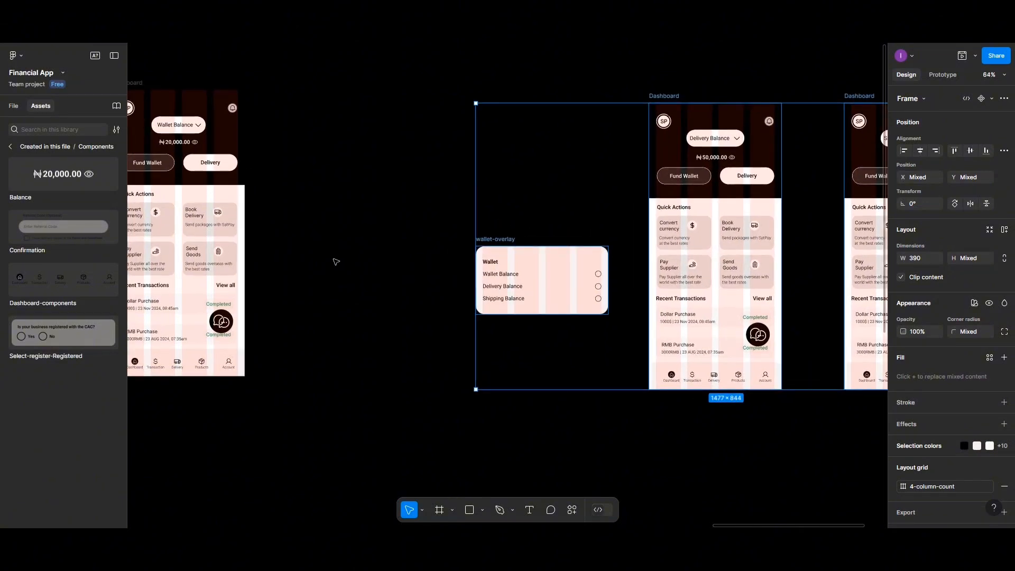
scroll(335, 262, left, 5)
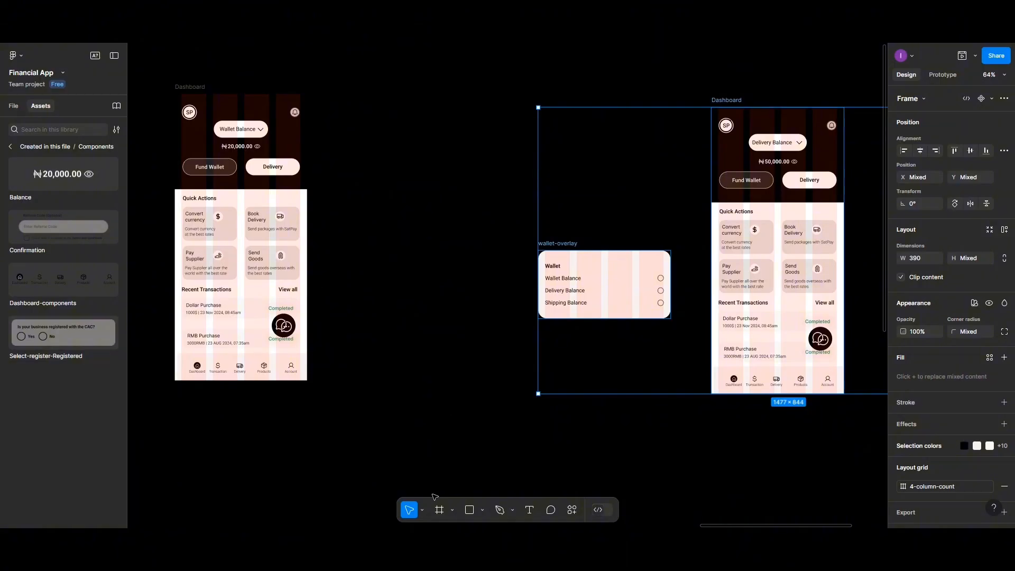
- Add an iPhone 13 & 14 frame beside the first Dashboard and make it 1000 tall
click(439, 510)
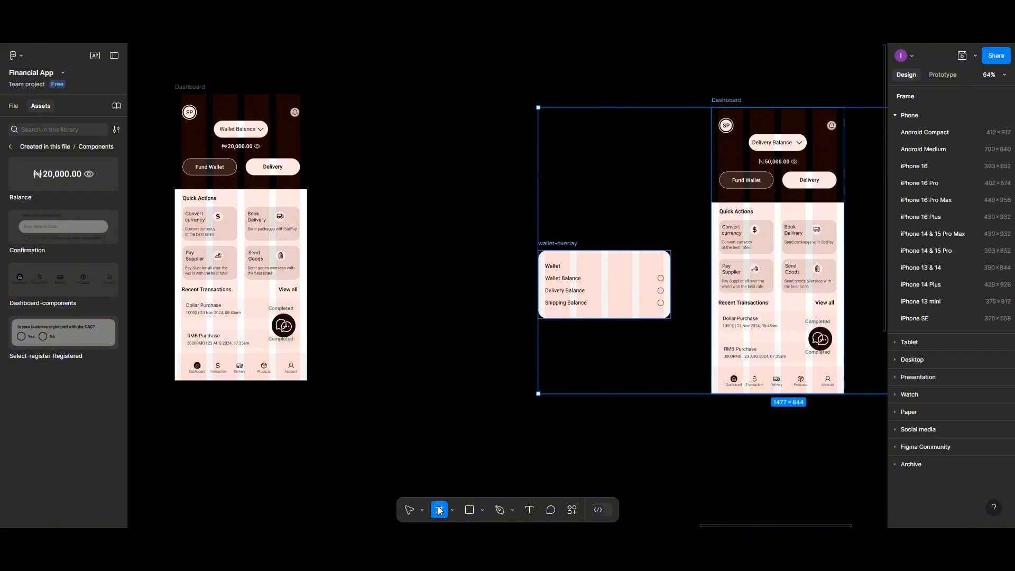
click(920, 267)
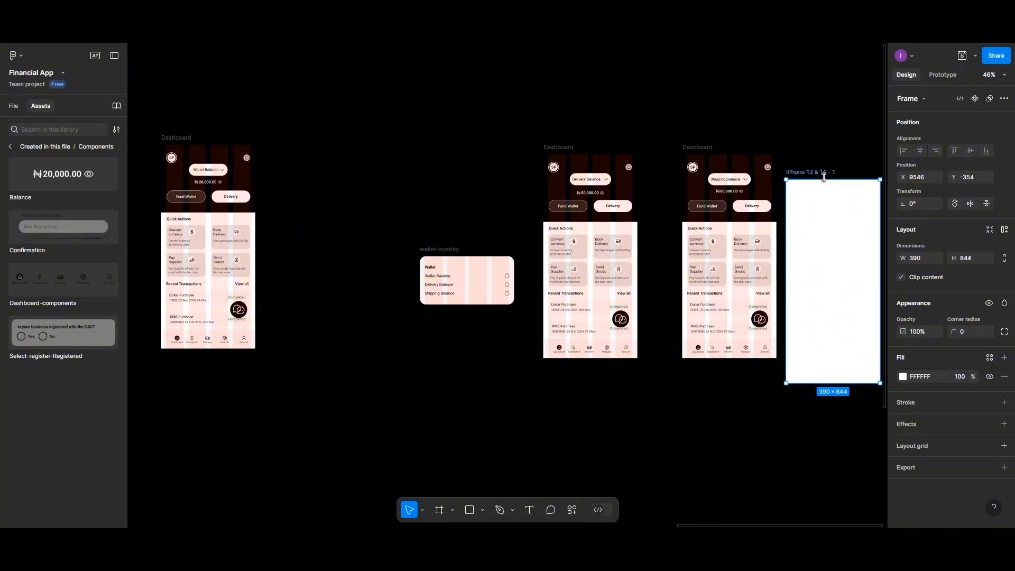
drag(832, 220, 352, 199)
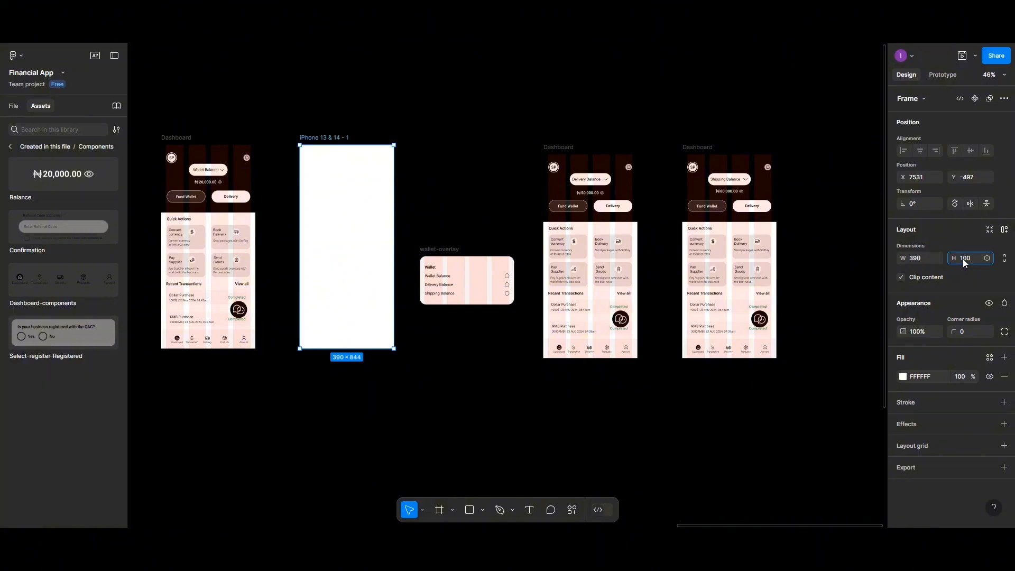
click(366, 260)
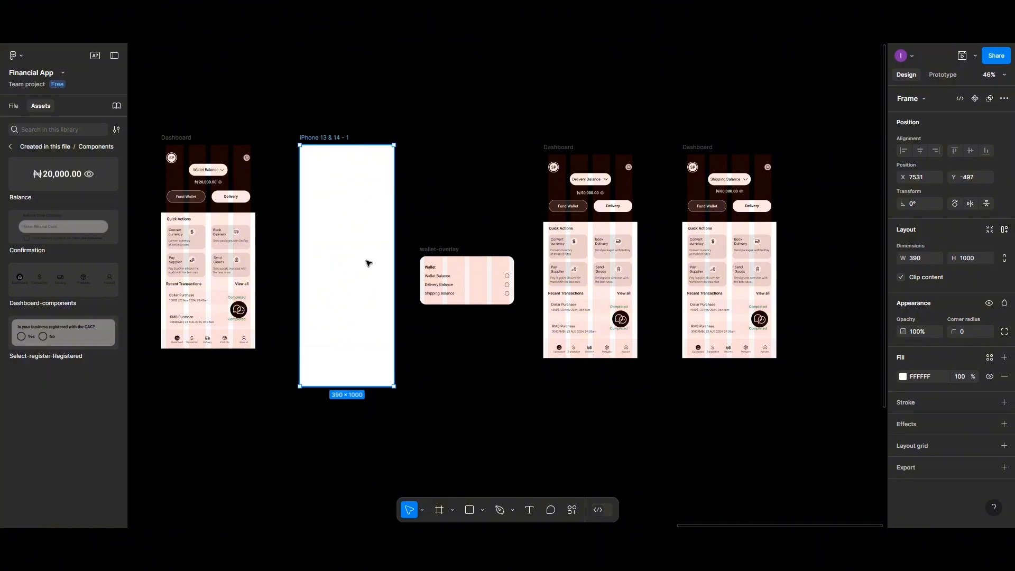
scroll(350, 233, up, 1)
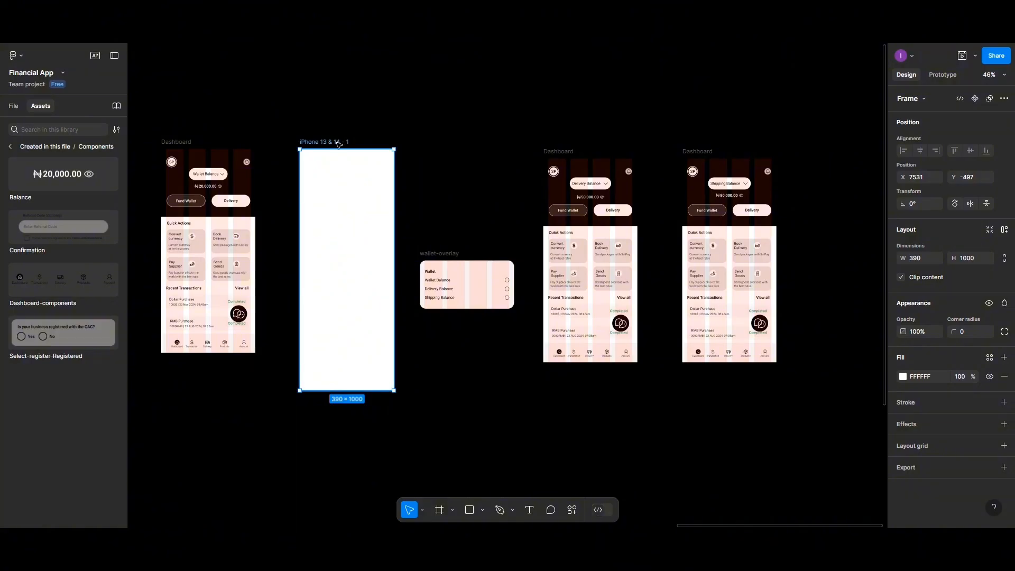
- Rename the new frame to 'User-profile'
double_click(338, 142)
text(User-profile)
scroll(345, 156, up, 5)
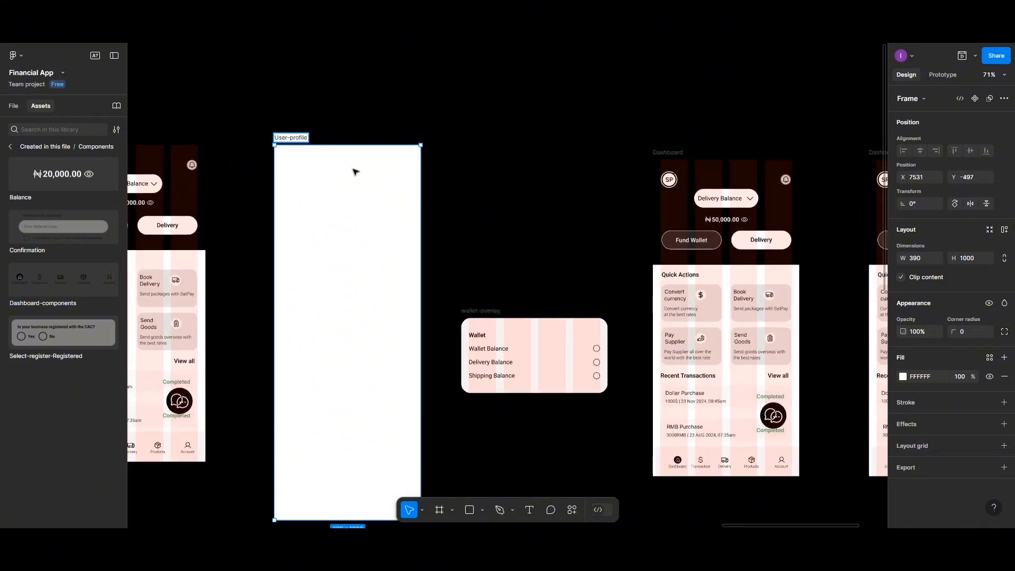
scroll(355, 180, down, 2)
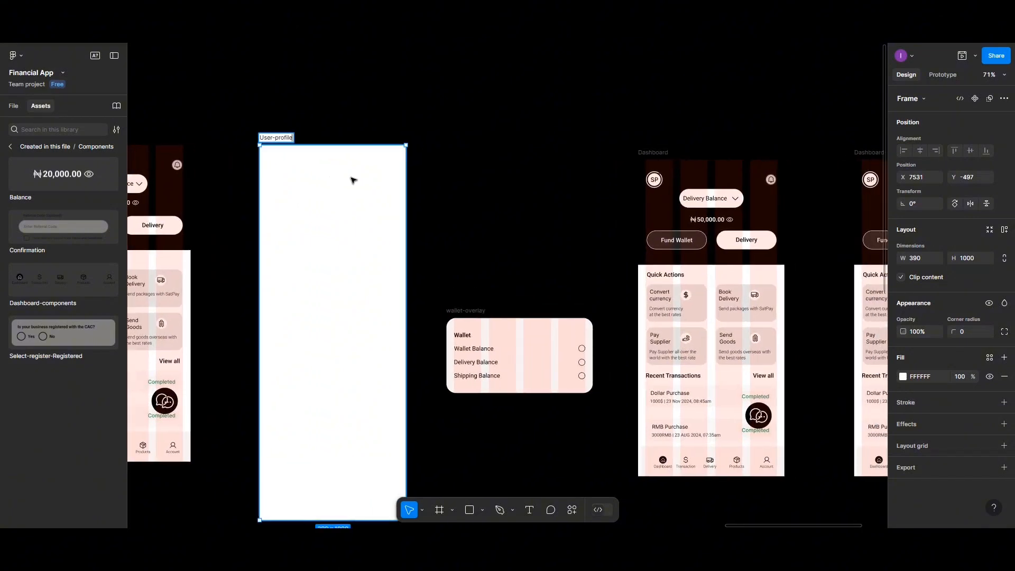
scroll(353, 190, down, 1)
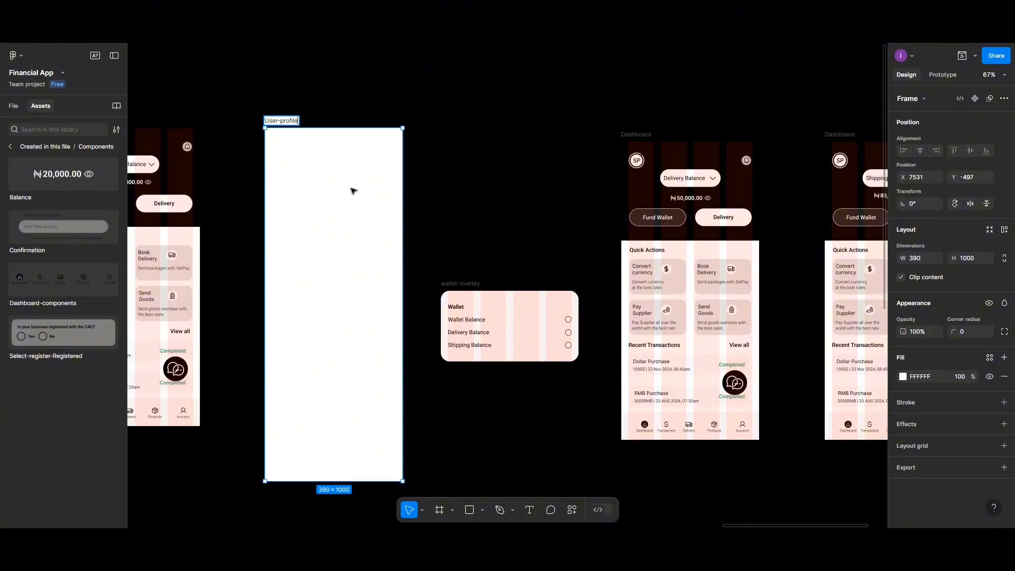
scroll(354, 191, left, 3)
scroll(354, 190, left, 2)
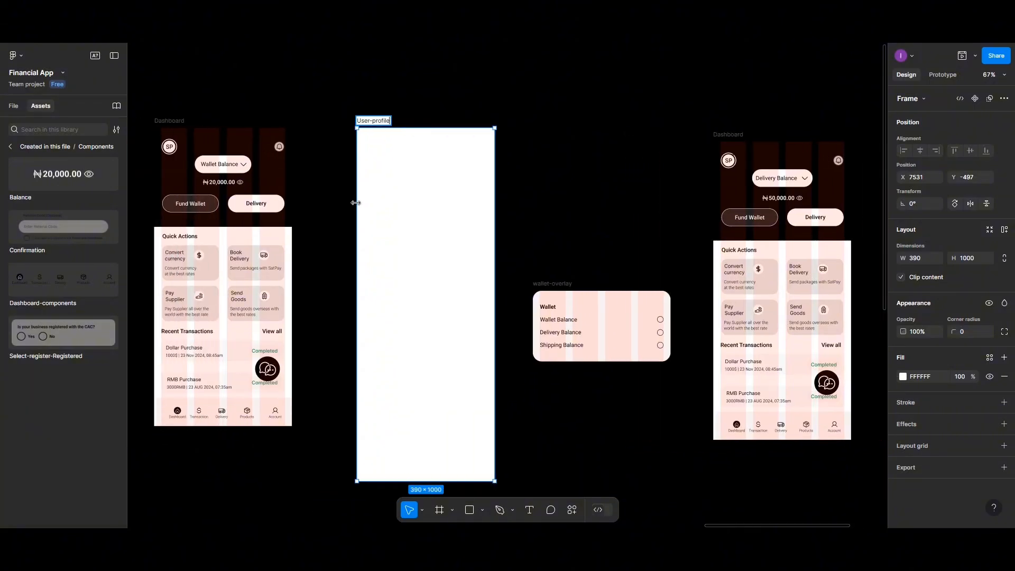
scroll(449, 233, left, 1)
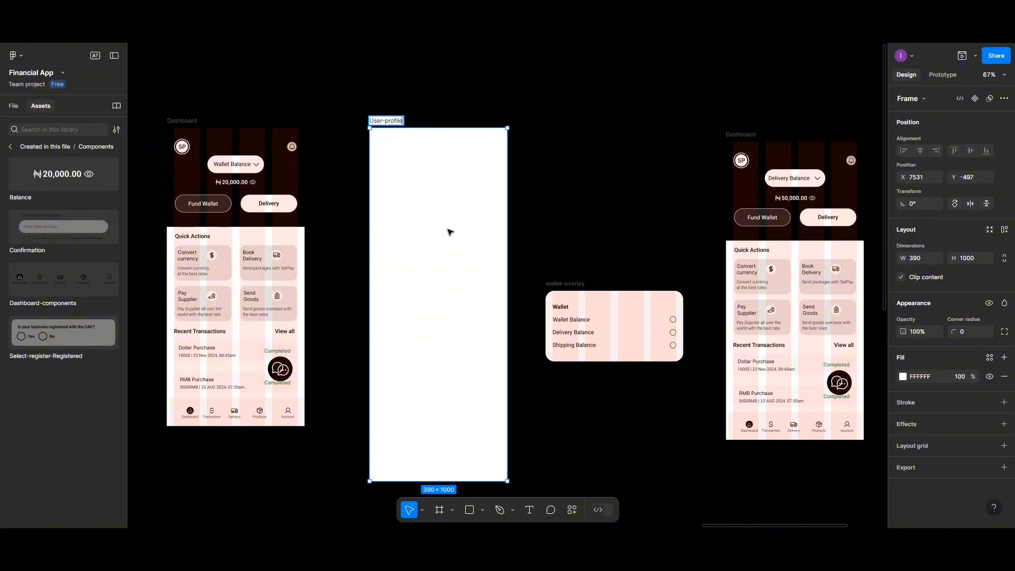
scroll(450, 233, up, 2)
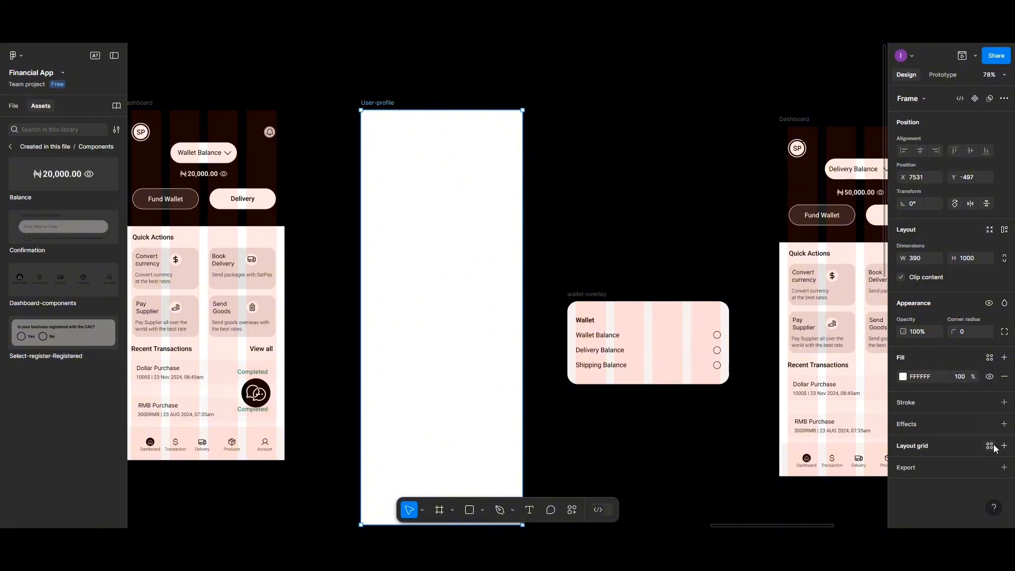
- Apply the saved 4-column-count layout grid style to the User-profile frame
click(990, 447)
click(936, 381)
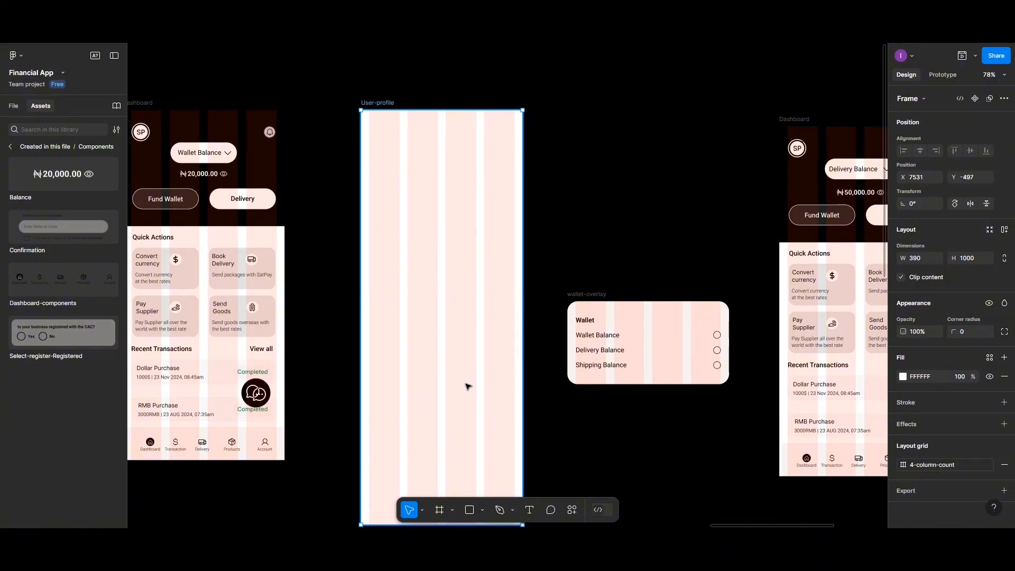
- Add a text layer reading 'Account' inside User-profile
click(529, 510)
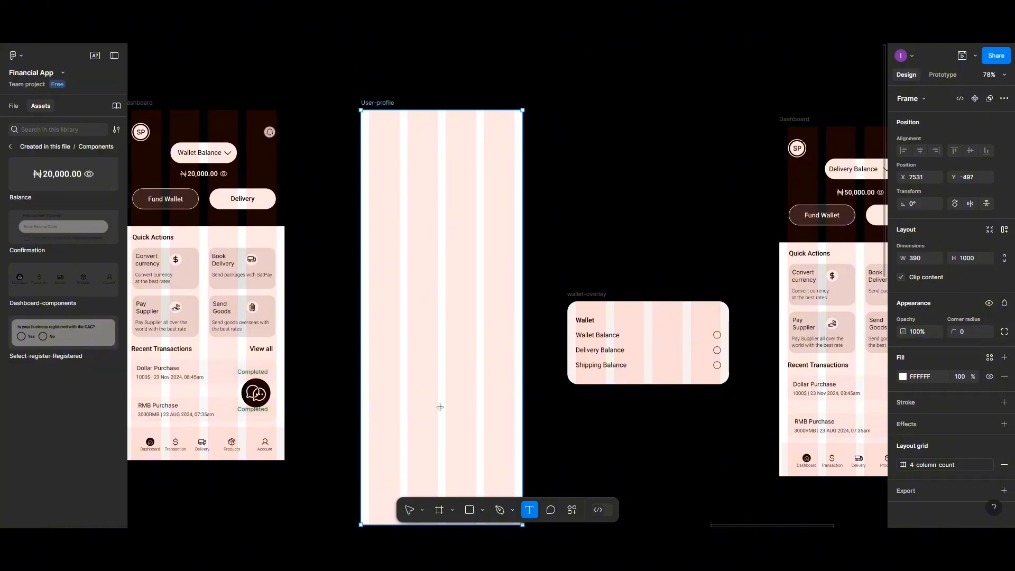
click(383, 172)
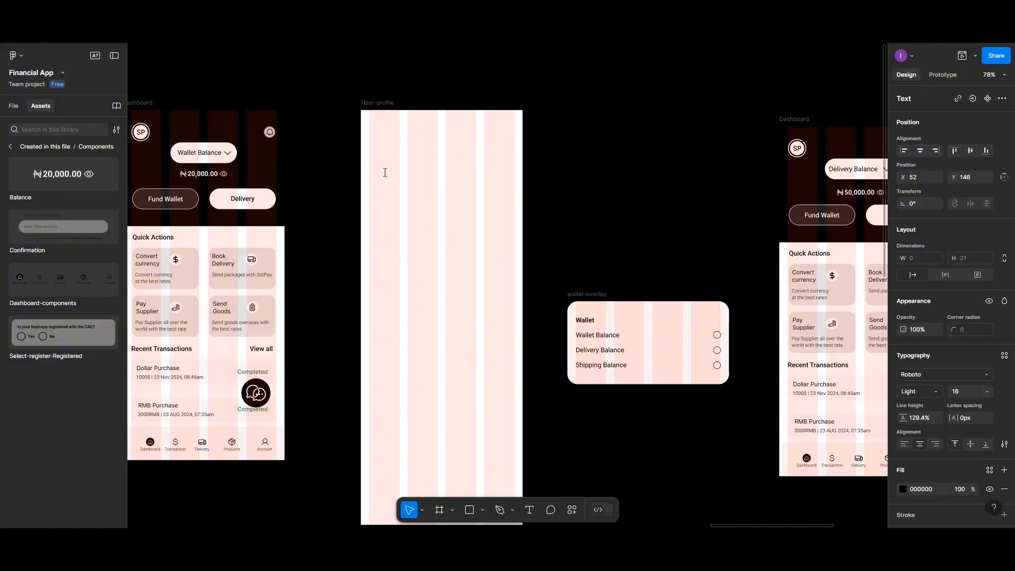
text(Account)
key(Escape)
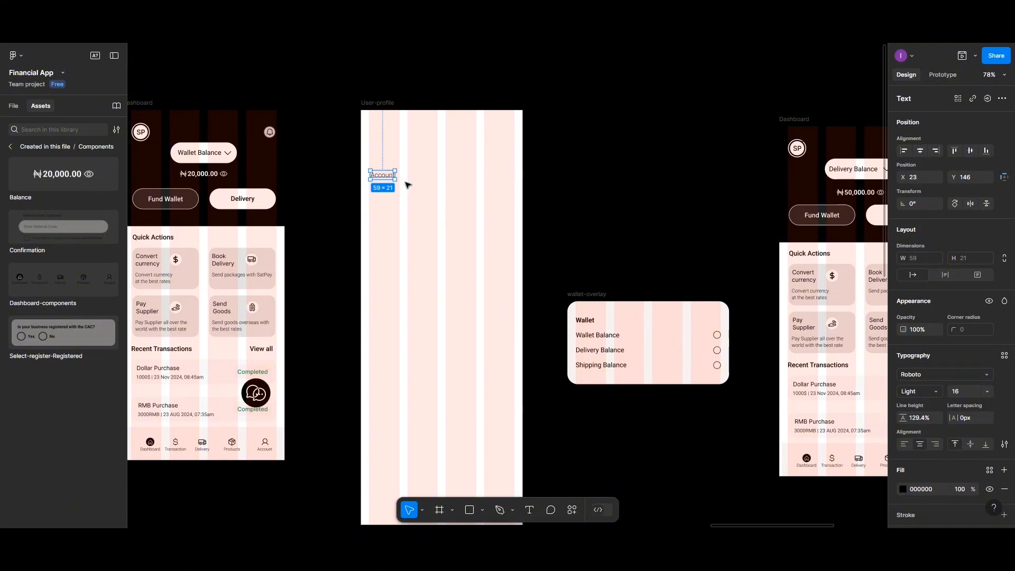
- Style Account roboto/16px/bold, move it top-left, and duplicate it to the top-right
click(1005, 356)
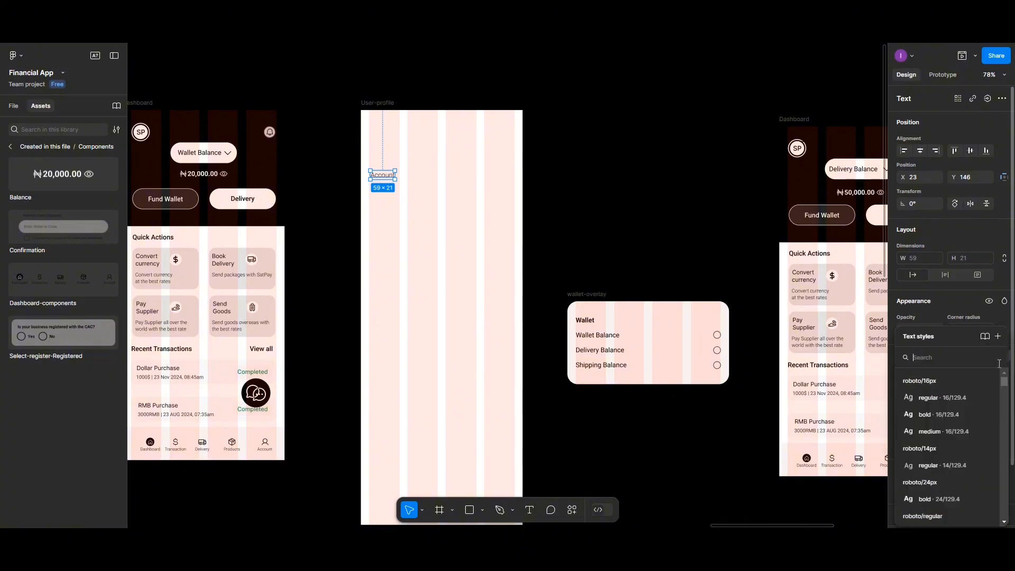
click(952, 414)
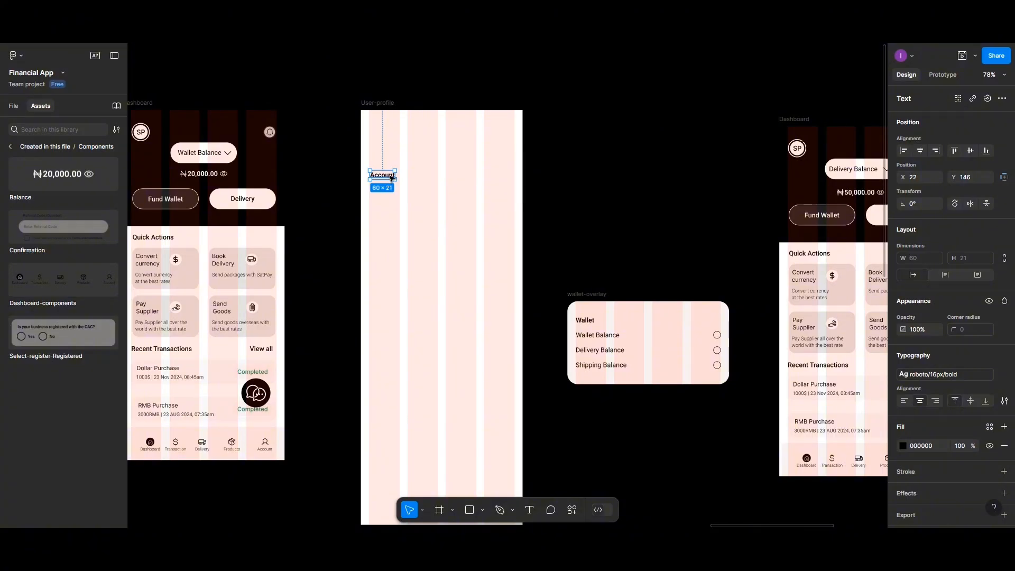
drag(391, 178, 392, 132)
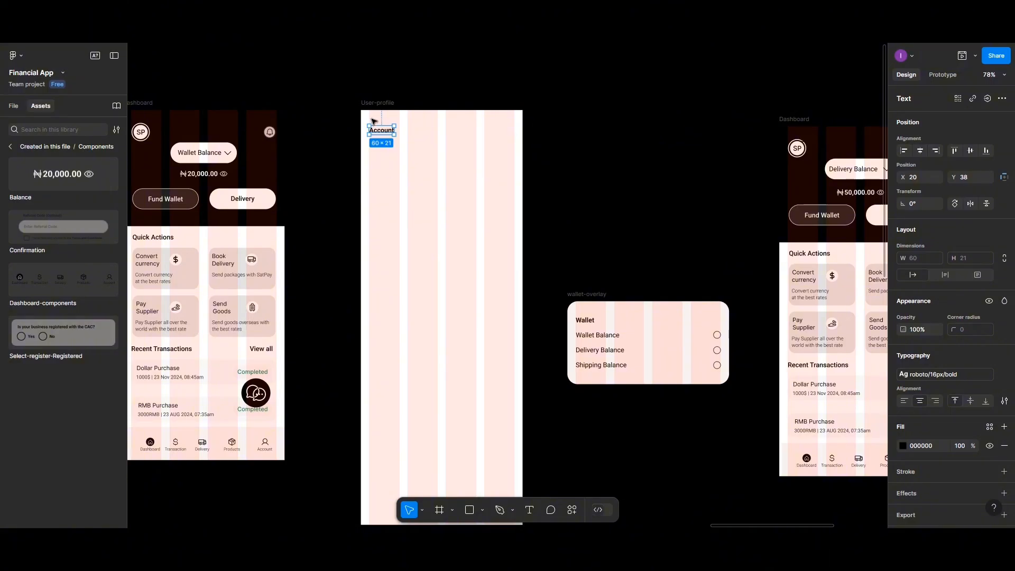
drag(379, 133, 500, 134)
- Change the copied label's text to 'Sign Out'
double_click(500, 133)
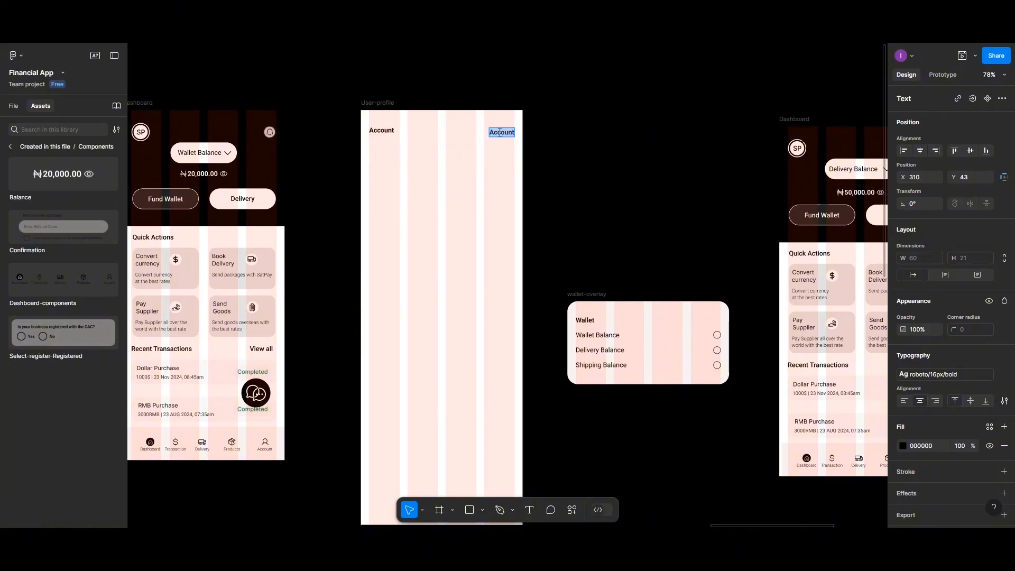
text(Sihg)
key(BackSpace)
key(BackSpace)
text(gn Out)
key(Escape)
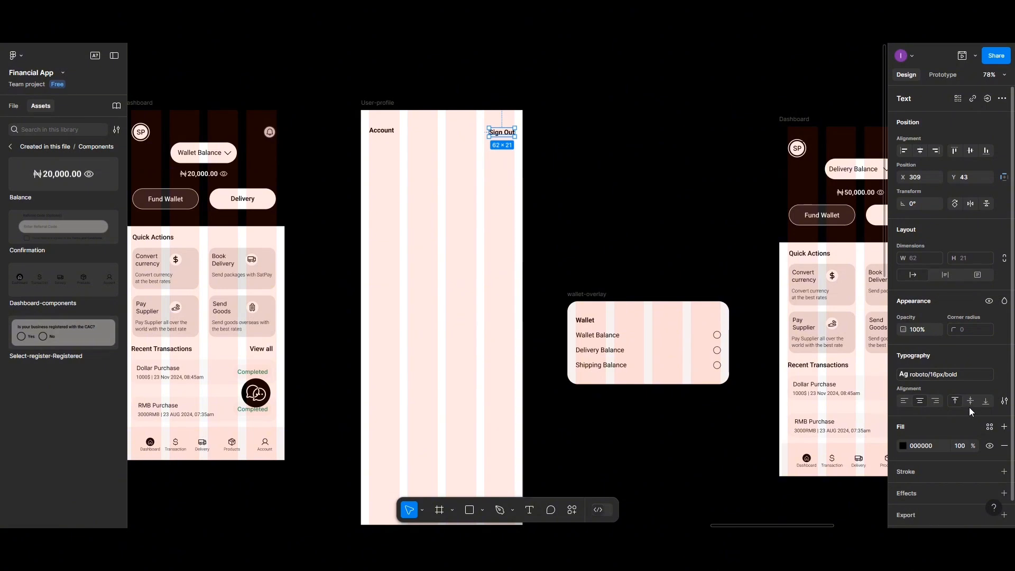
- Give Sign Out the Roboto 14px medium 14 text style
click(1004, 375)
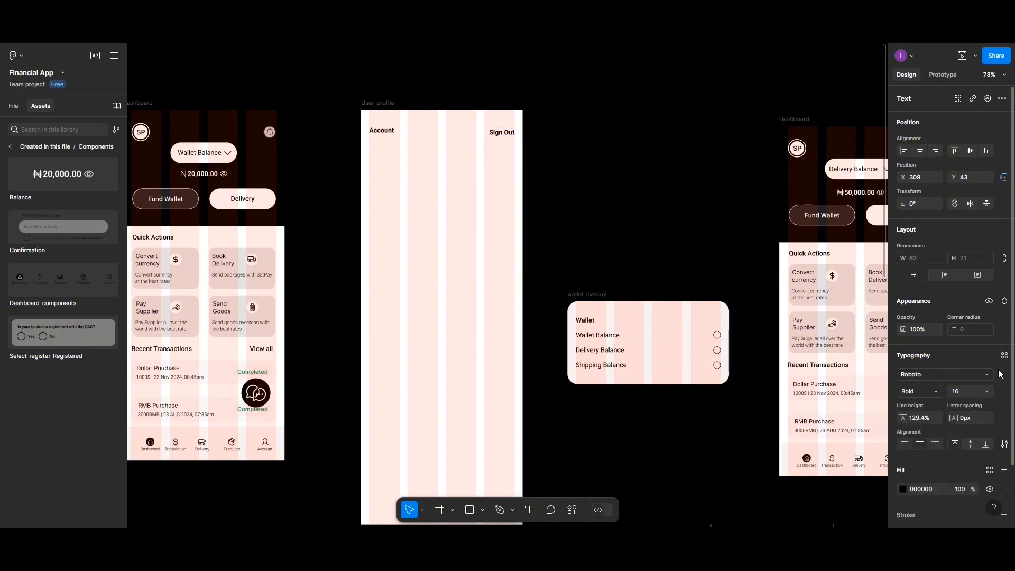
click(1004, 357)
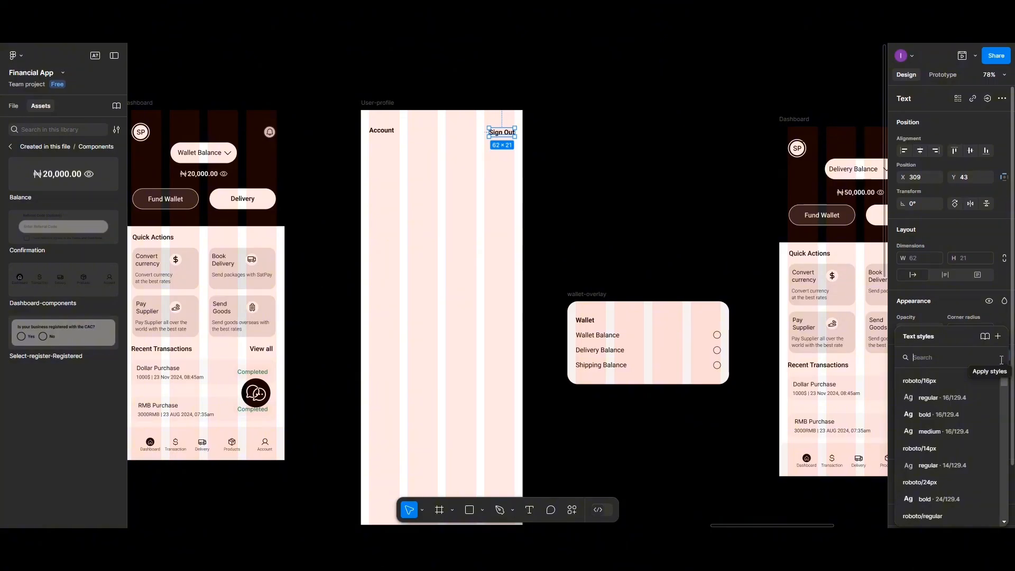
click(951, 465)
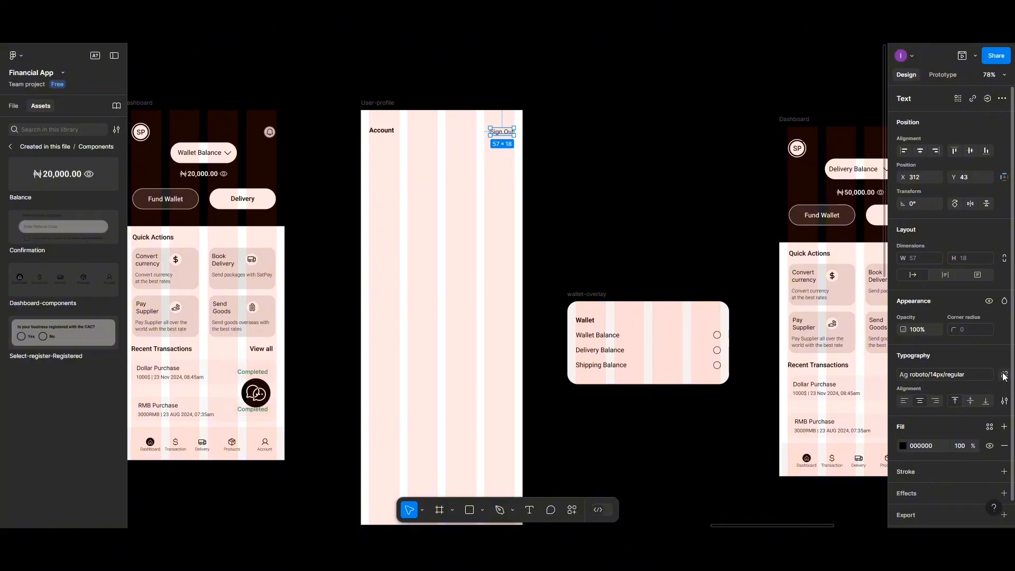
click(1005, 375)
click(1005, 355)
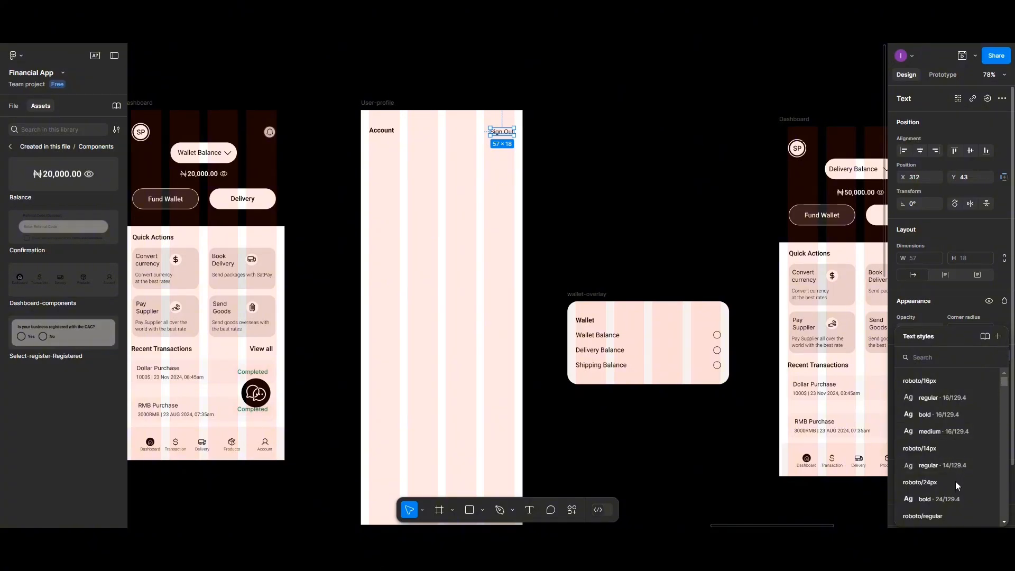
scroll(955, 492, down, 2)
scroll(952, 495, down, 2)
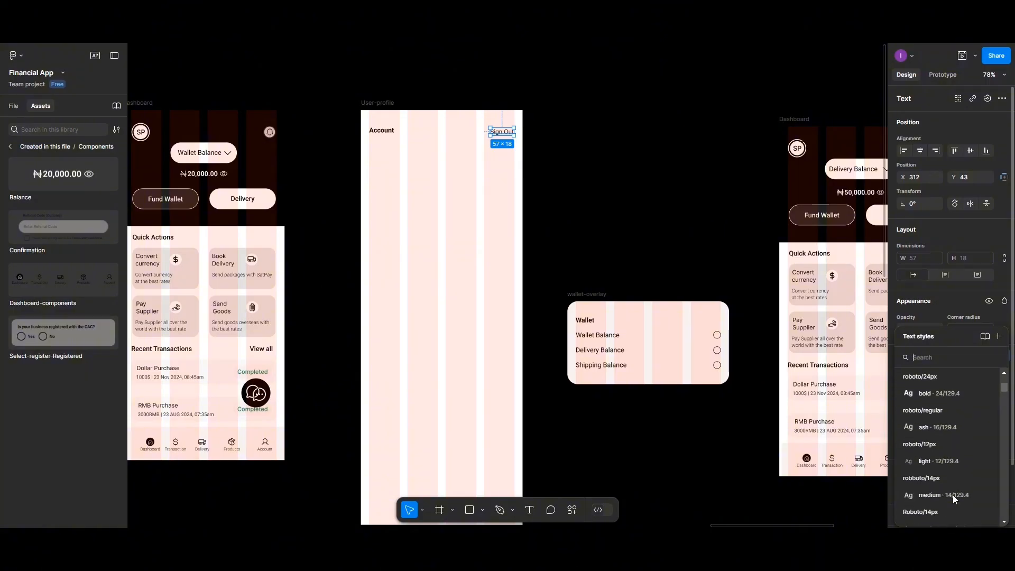
click(951, 494)
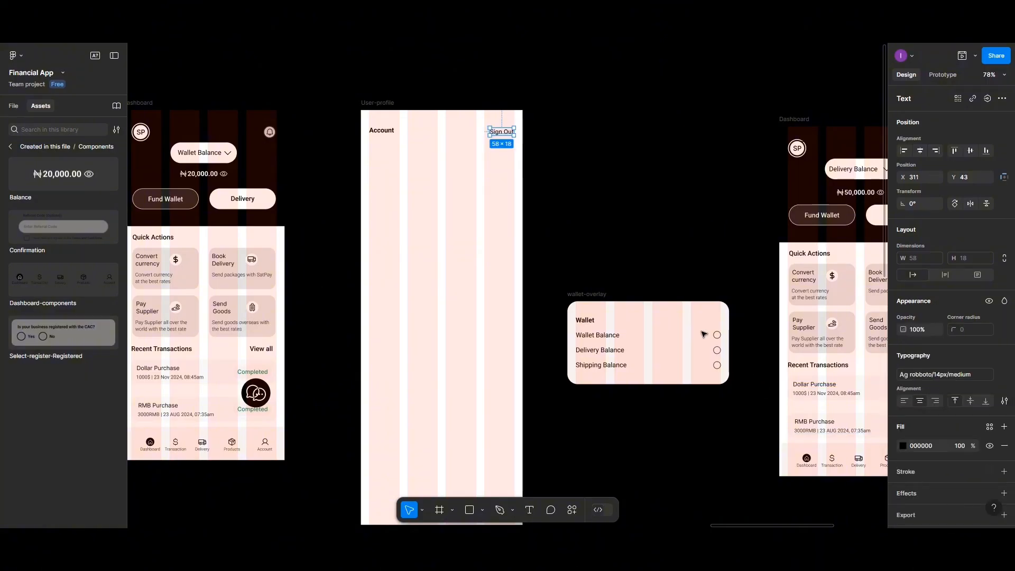
click(904, 445)
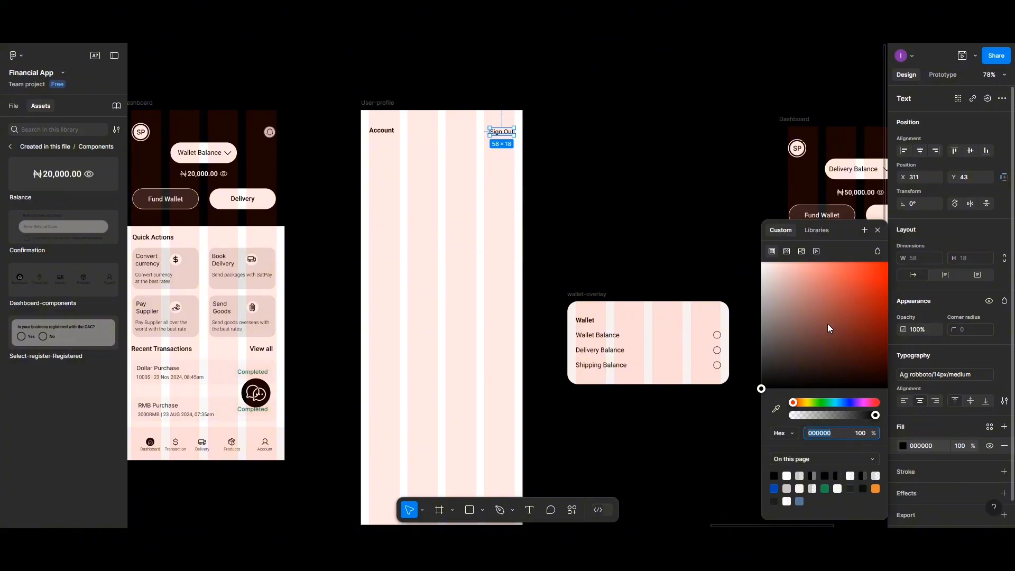
- Set the Sign Out text fill to a deep red, C22424
click(879, 267)
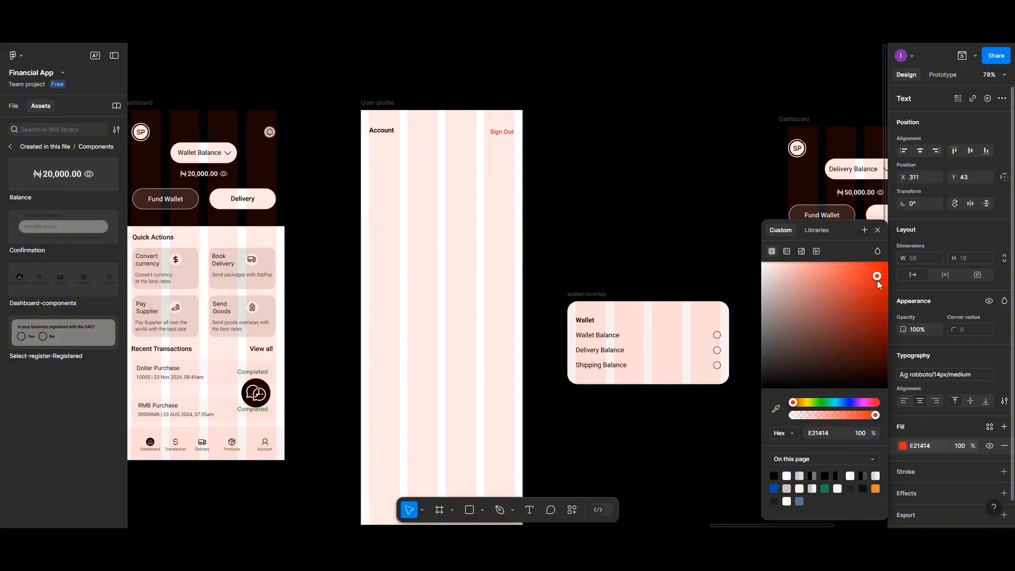
drag(877, 280, 876, 284)
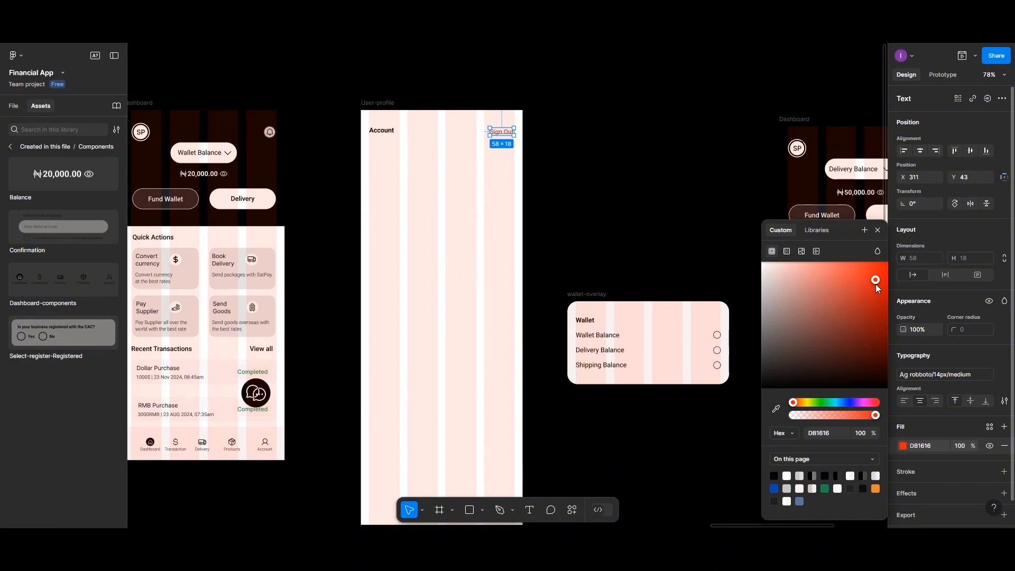
drag(876, 284, 865, 297)
- Save that red as a new colour variable named 'Red'
click(864, 230)
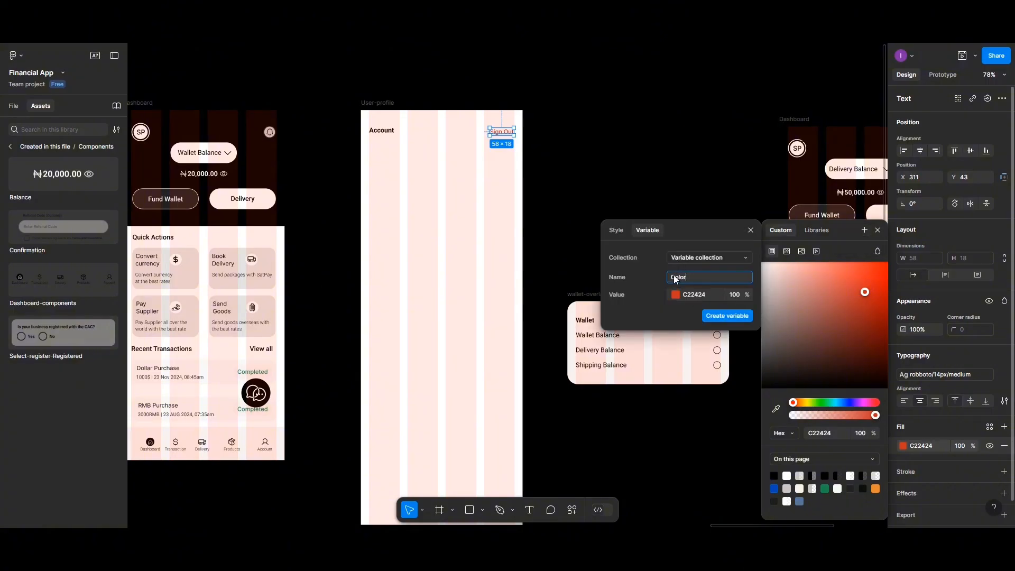
drag(685, 275, 671, 277)
text(Redr)
key(BackSpace)
click(725, 316)
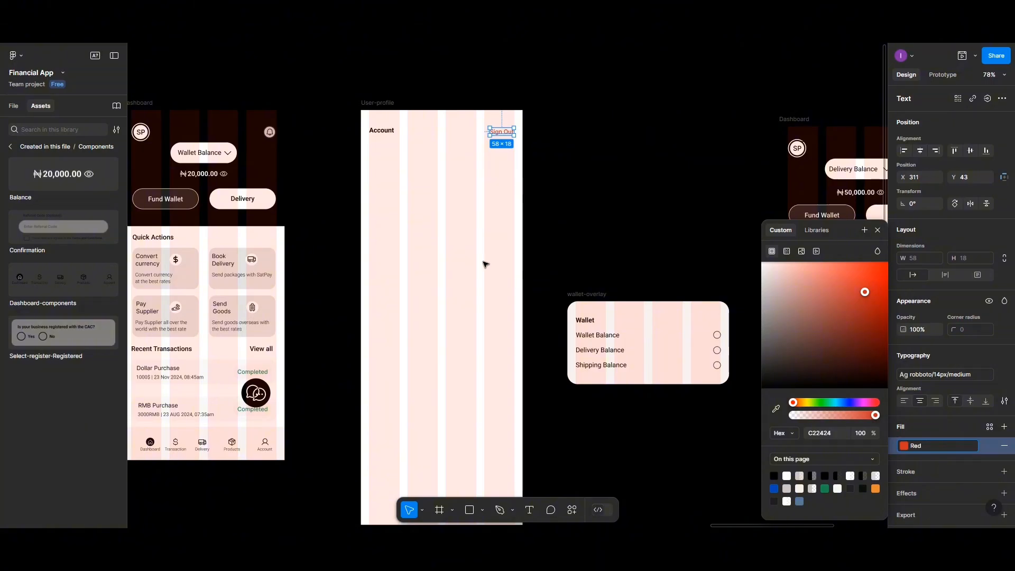
- Align Account and Sign Out on vertical centres and group them into a 349 × 21 group
shift+click(388, 134)
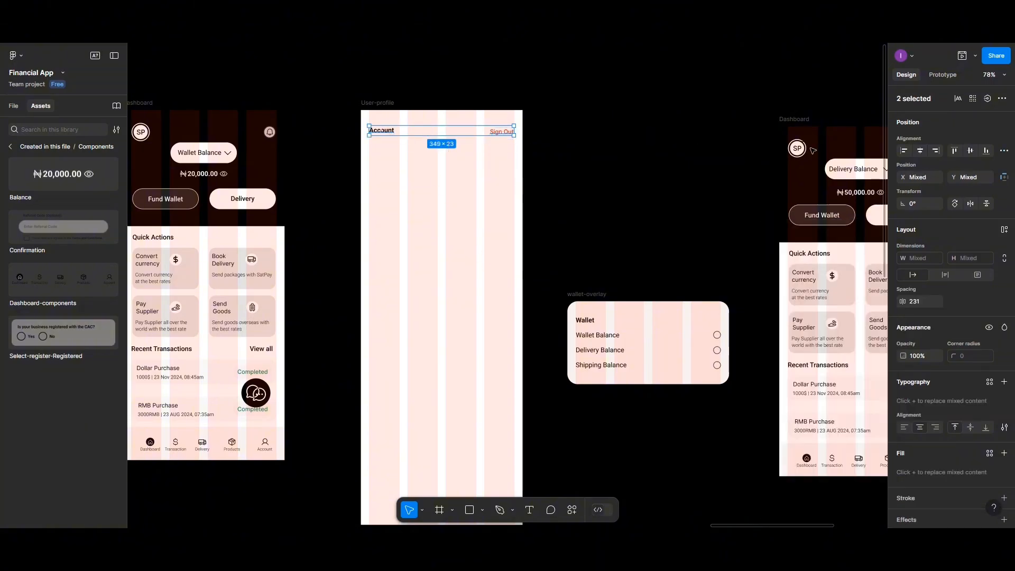
click(970, 152)
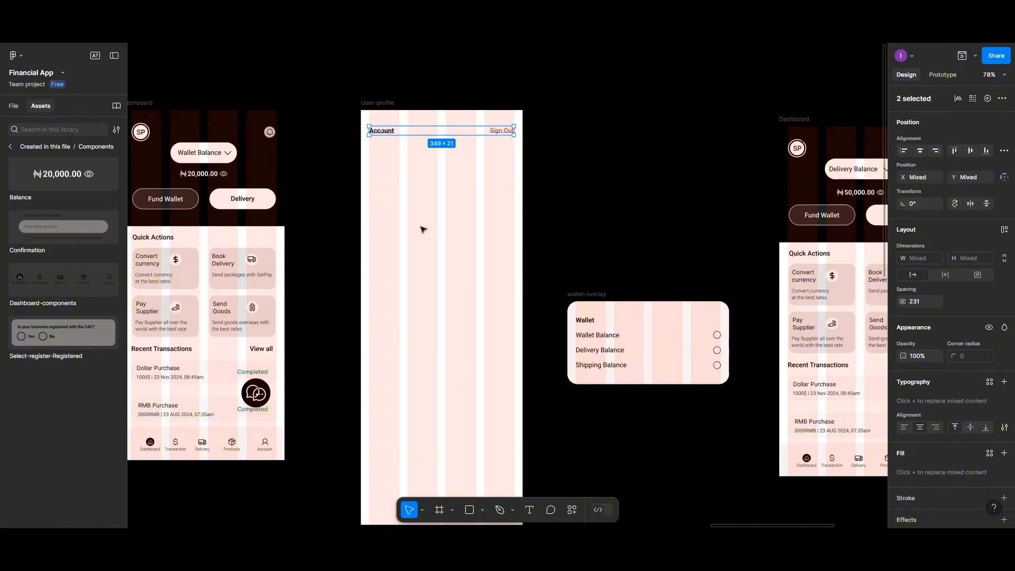
scroll(423, 235, up, 3)
scroll(434, 270, up, 2)
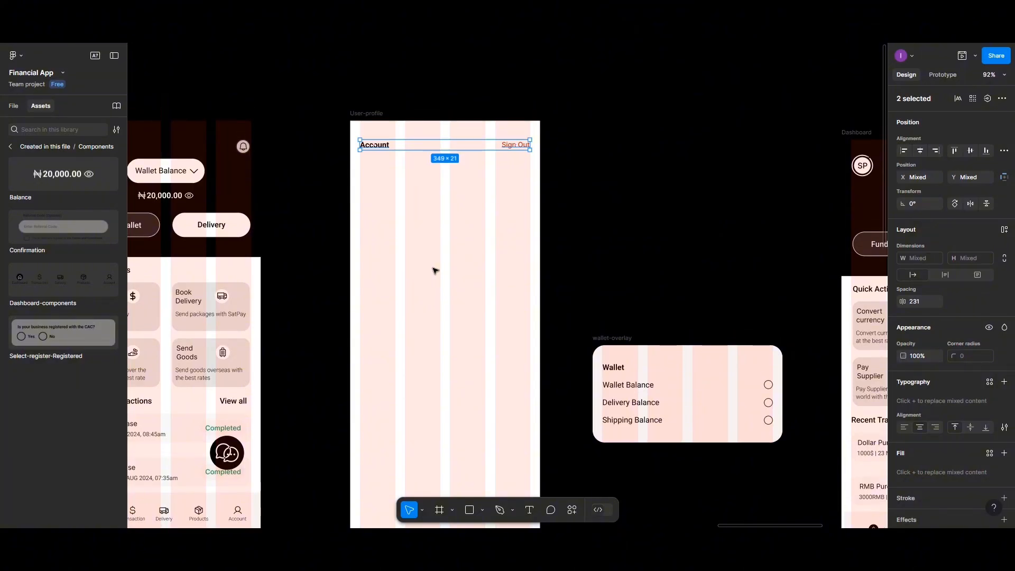
key(ctrl+g)
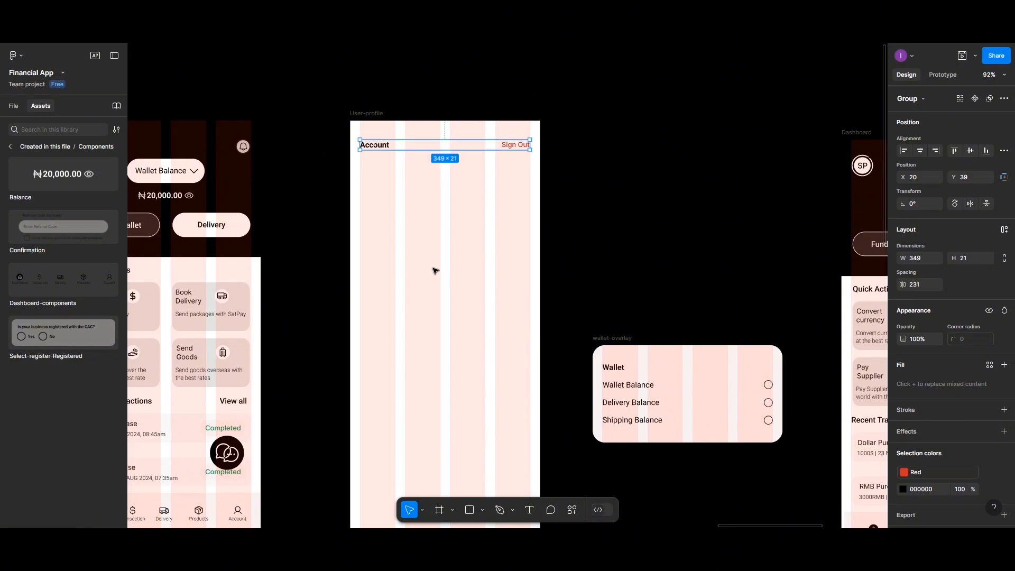
- Draw a 350 × 196 card frame below the header, filled black, with corner radius 20
click(435, 510)
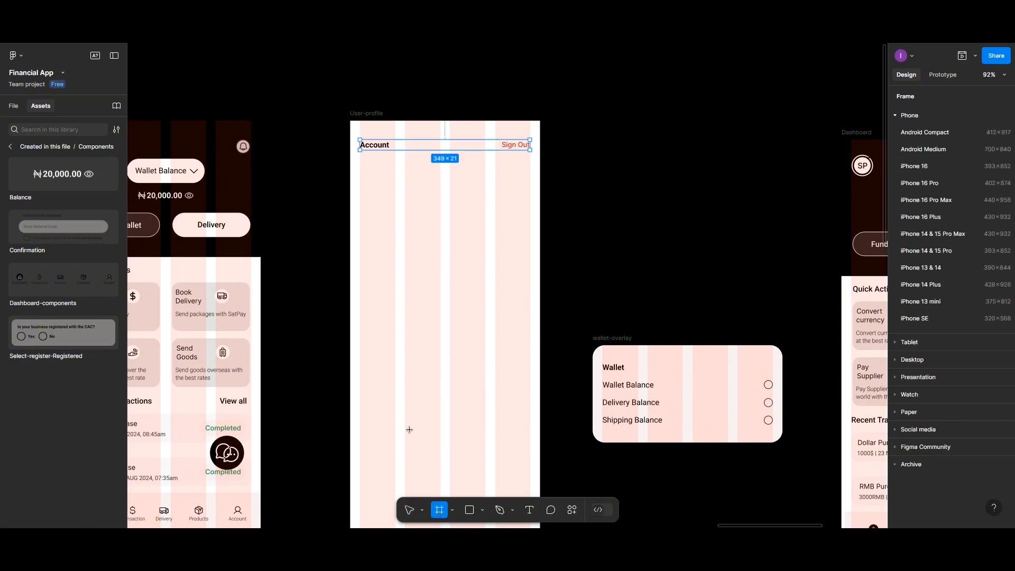
drag(361, 170, 529, 265)
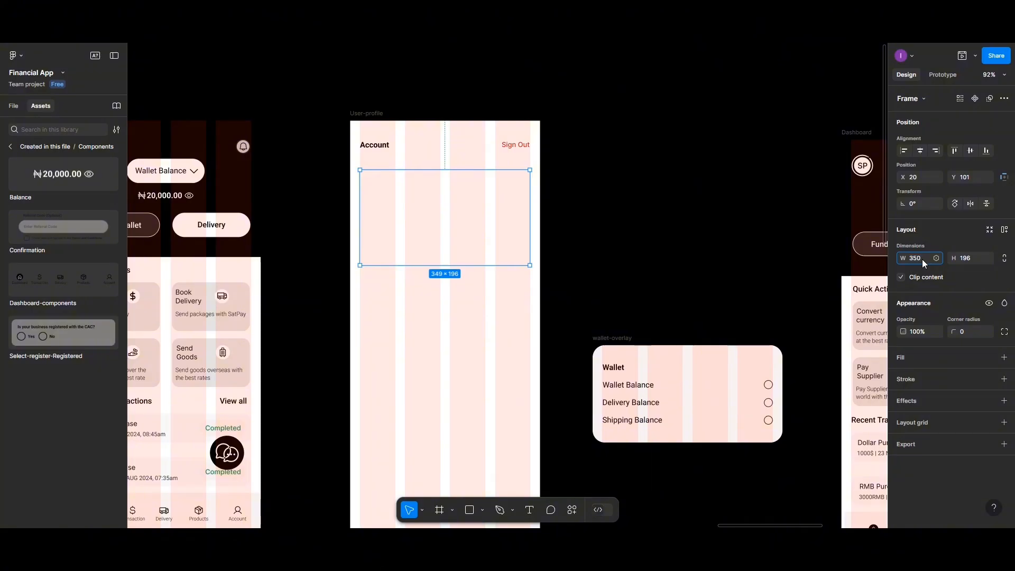
key(Return)
click(900, 359)
click(903, 377)
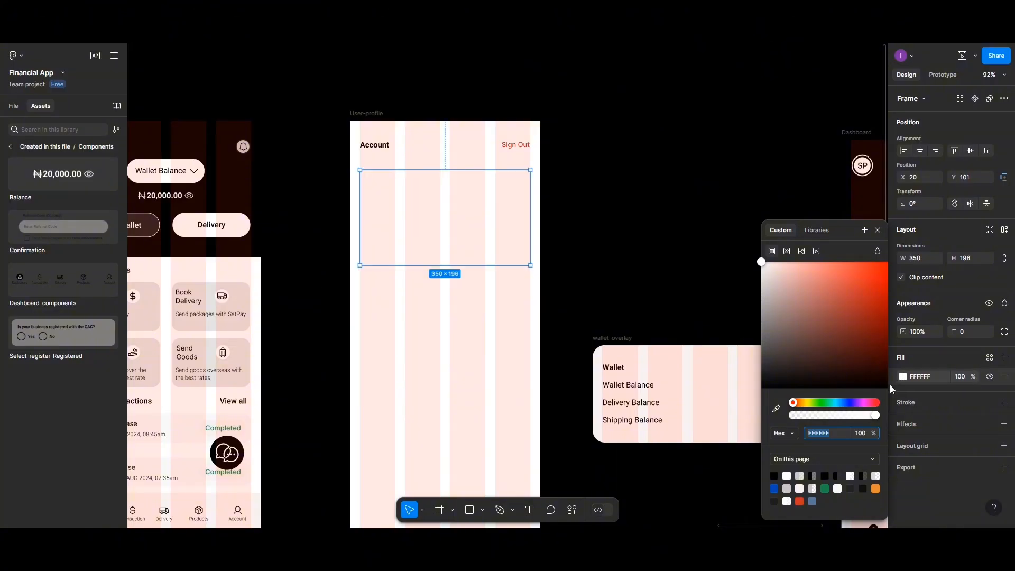
click(775, 475)
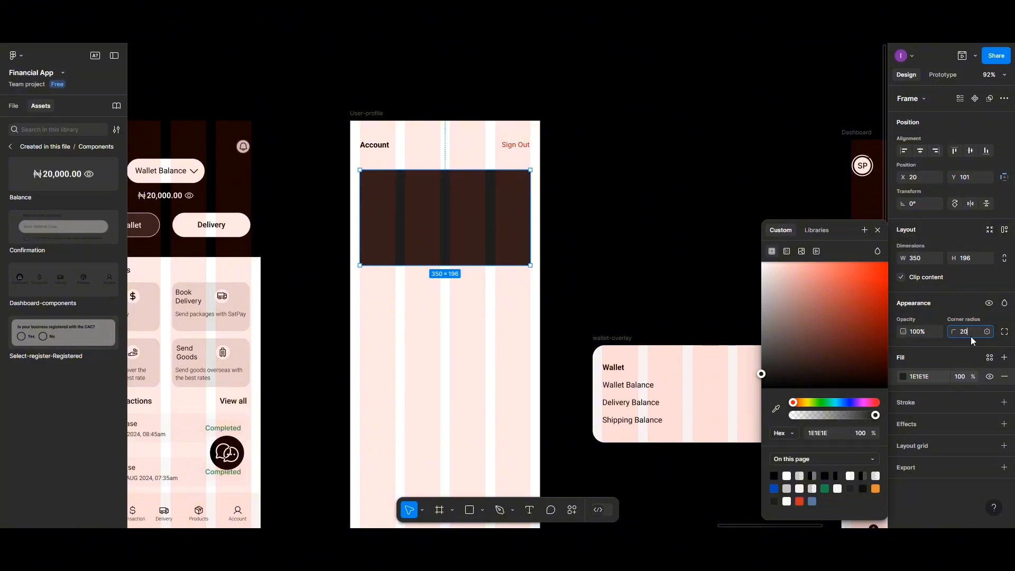
key(Return)
- Draw a small frame below the card and size it 70 × 70
click(440, 510)
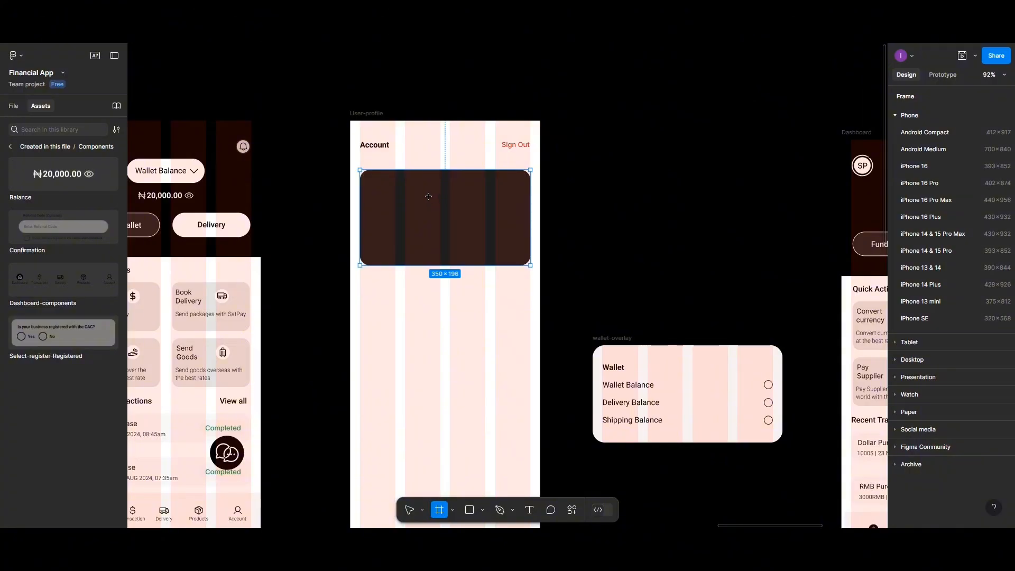
drag(422, 305, 438, 339)
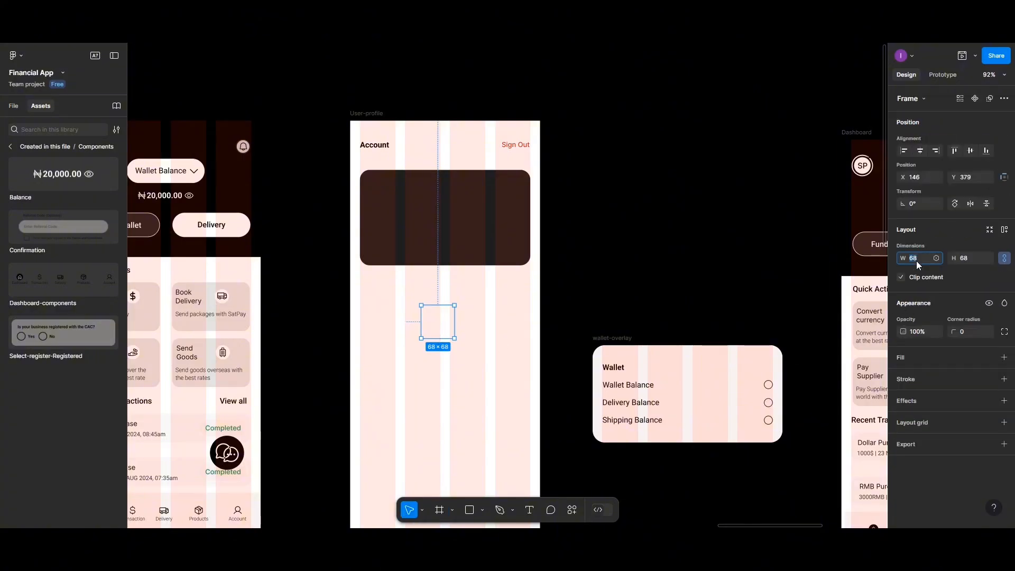
click(969, 258)
text(70)
key(Return)
click(446, 321)
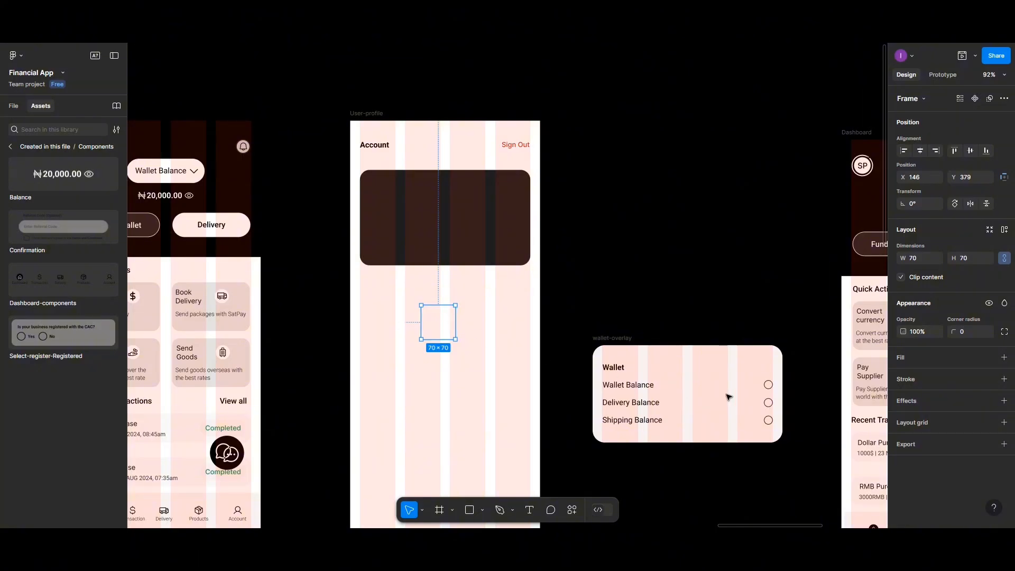
- Fill the square pale pink F8F0F0 and set corner radius 50 to make a circle
click(903, 359)
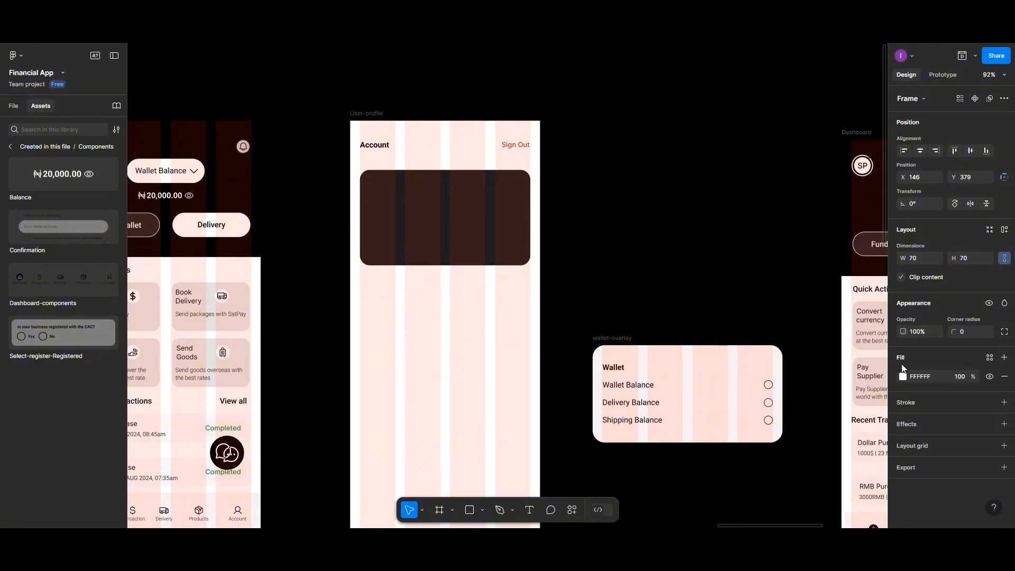
click(901, 376)
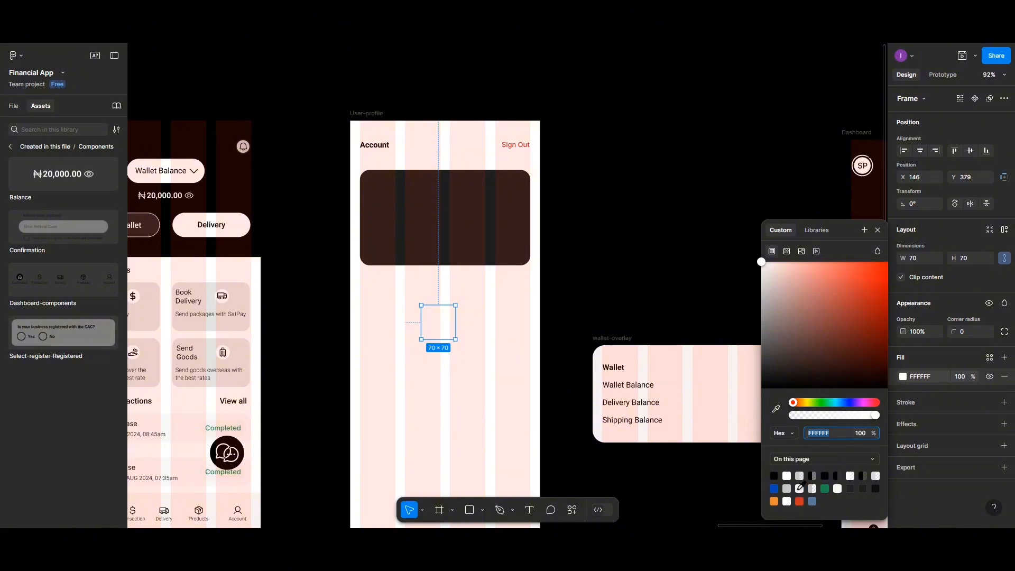
click(810, 487)
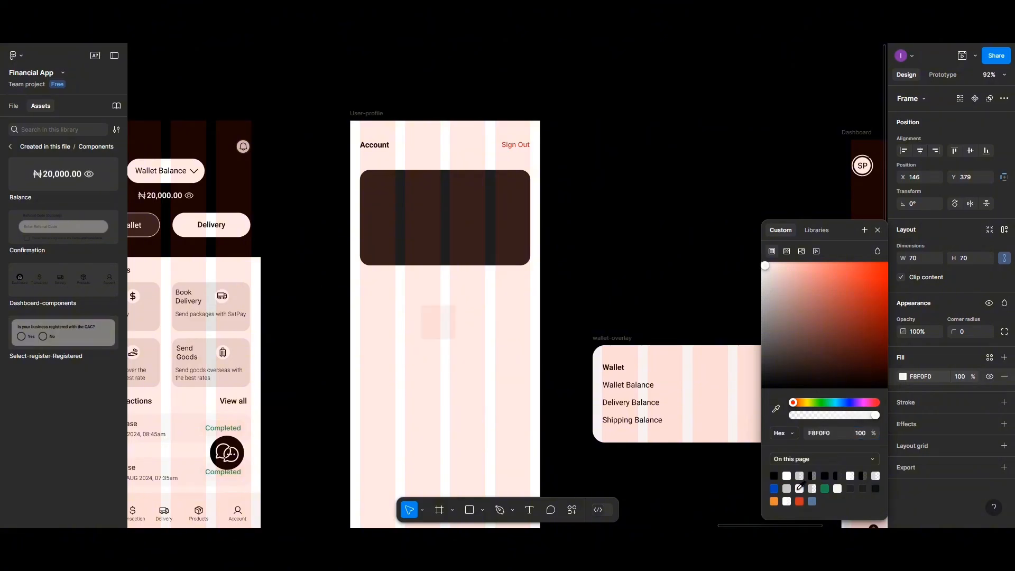
click(965, 332)
text(50)
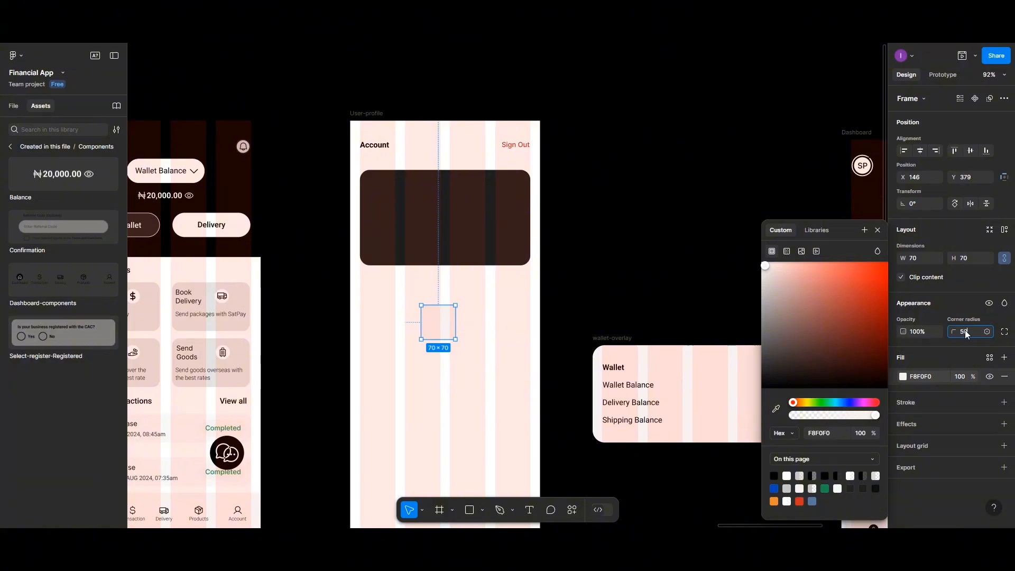
click(442, 323)
- Type the initials 'SP' and move them into the pale pink circle
click(533, 512)
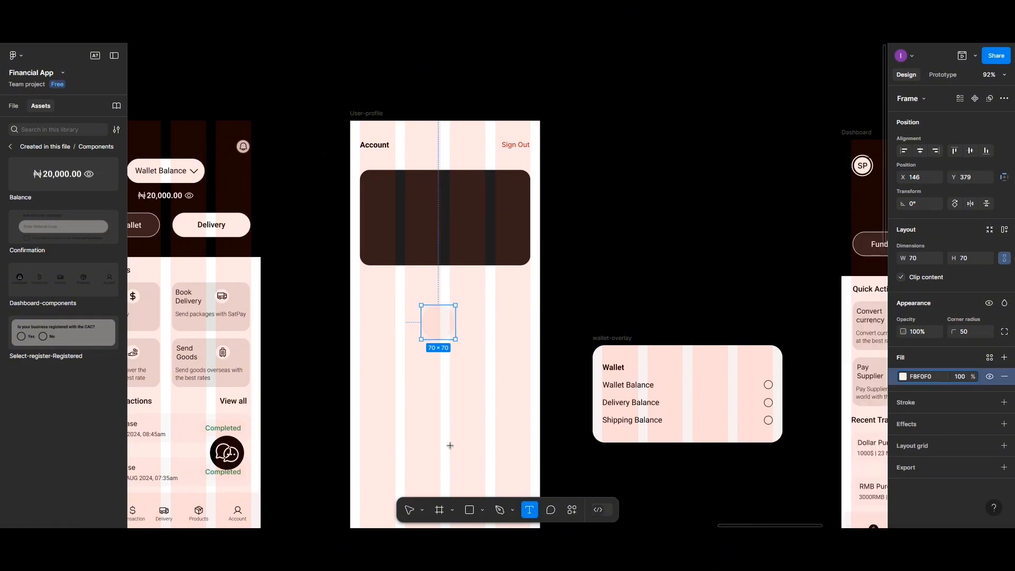
click(443, 405)
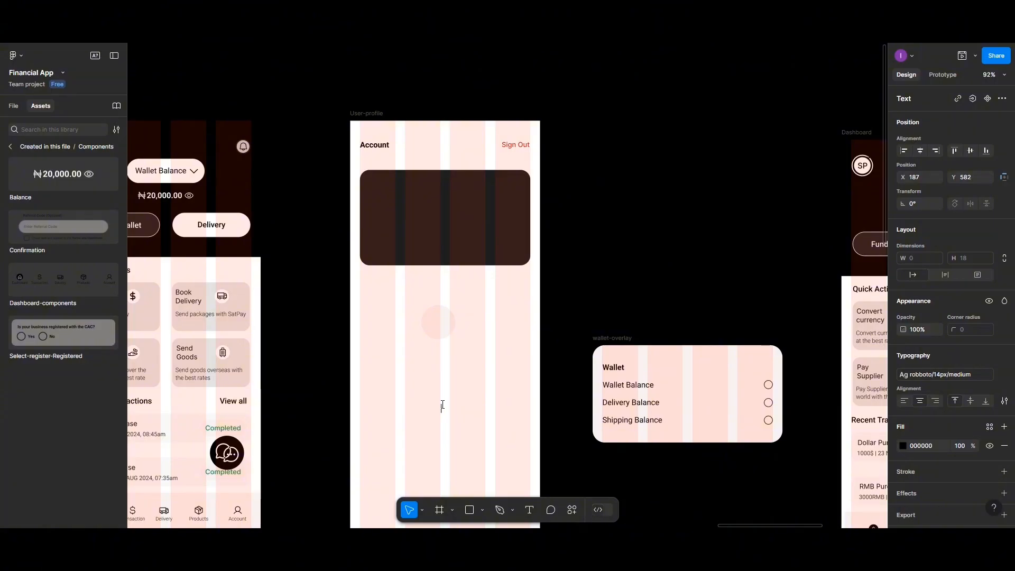
text(SP)
key(Escape)
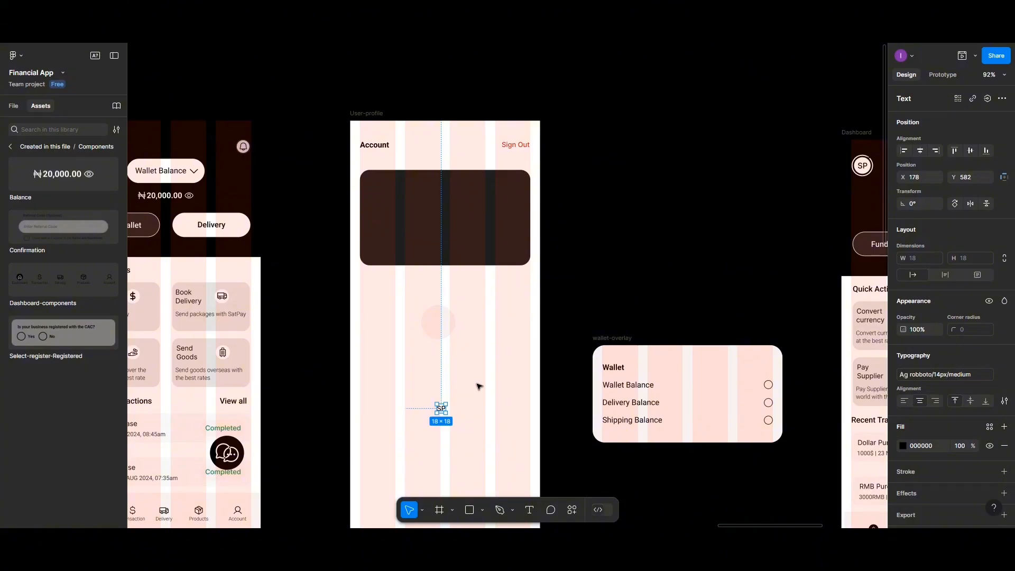
drag(442, 410, 439, 322)
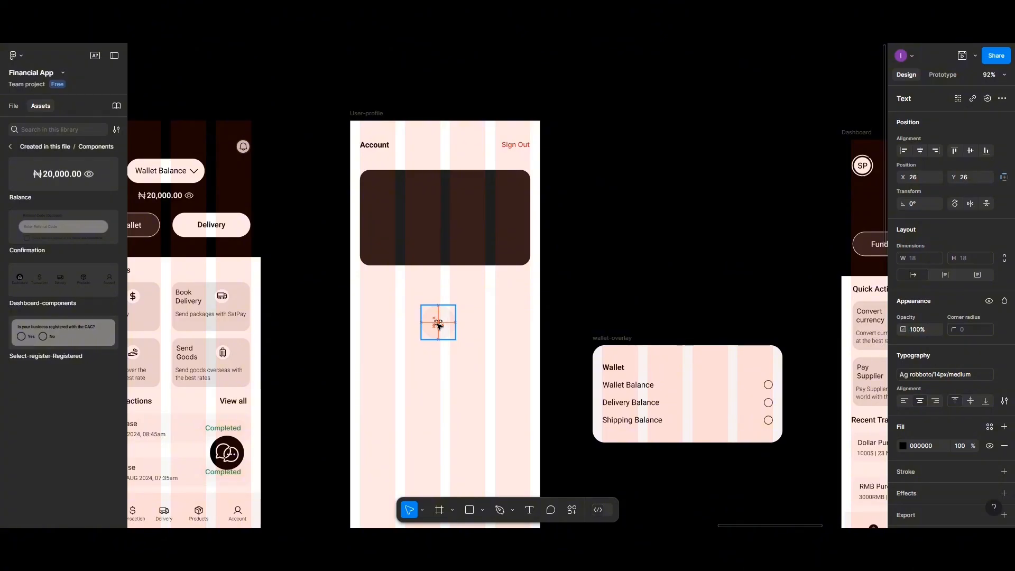
- Move the circle into the dark card and set its Y position to 25
click(468, 324)
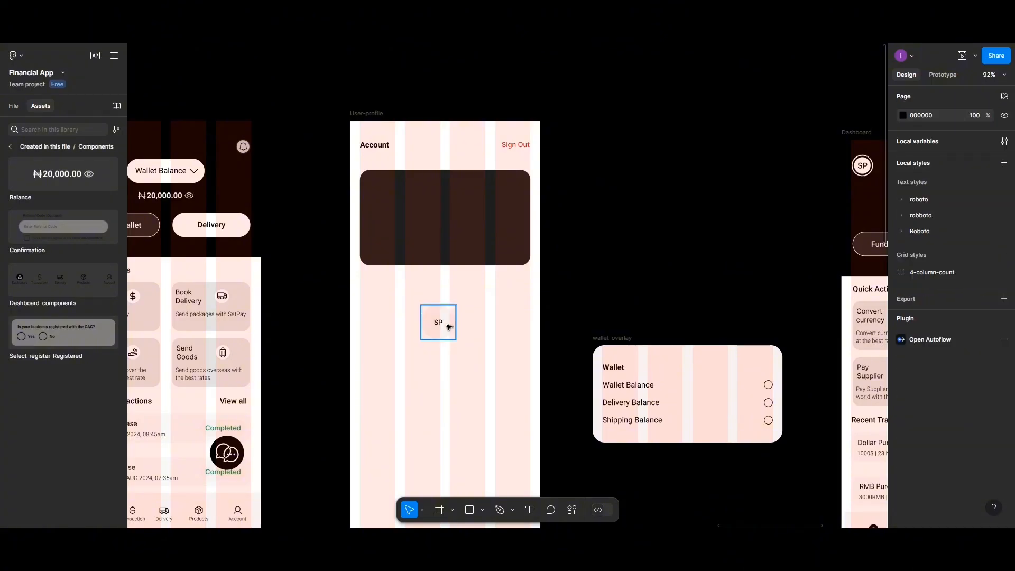
click(447, 327)
drag(447, 327, 456, 200)
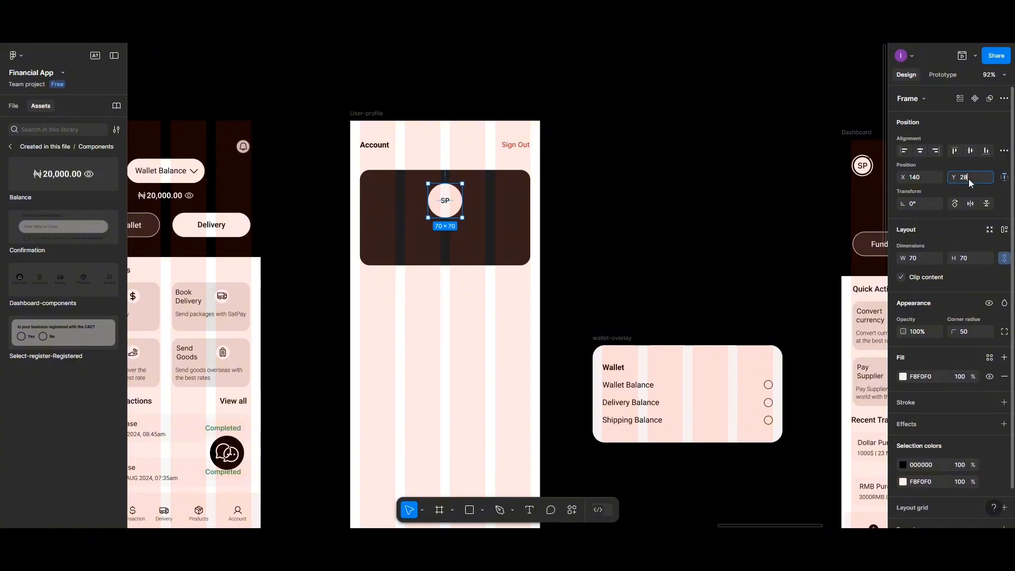
text(25)
key(Return)
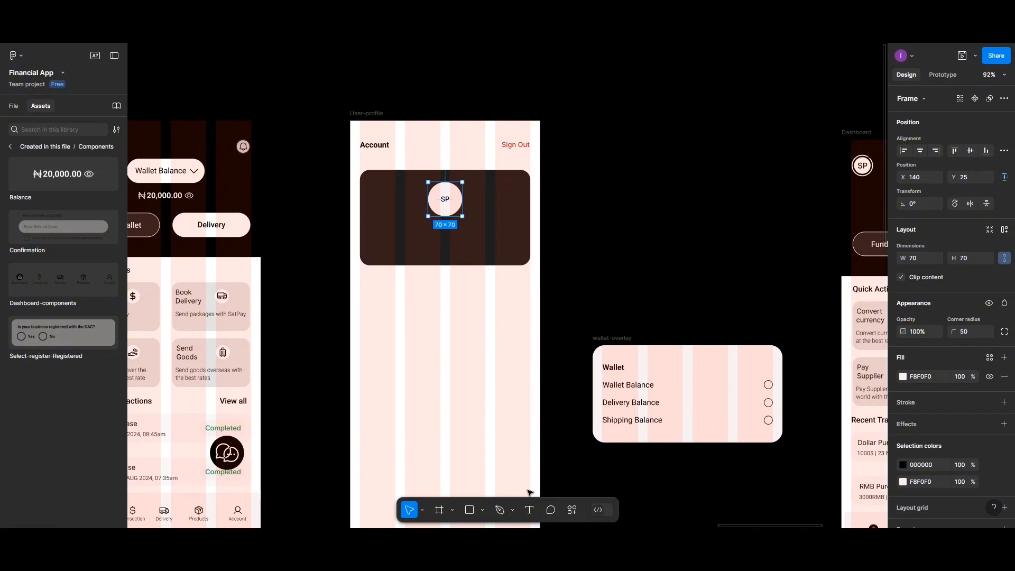
- Add the text 'Sat PAy' under the SP avatar in the card, fixing the typo, with white fill
click(529, 510)
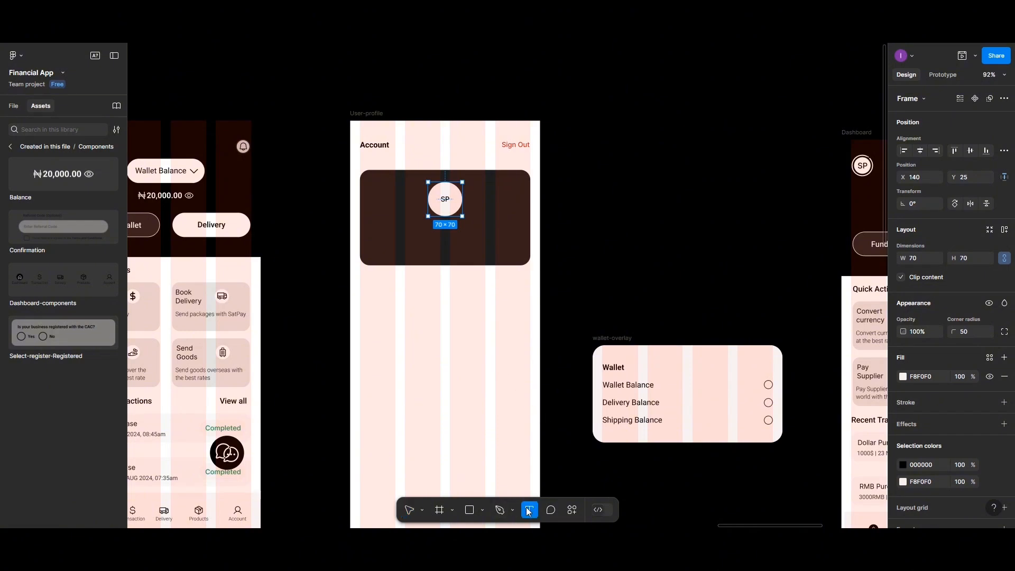
click(427, 393)
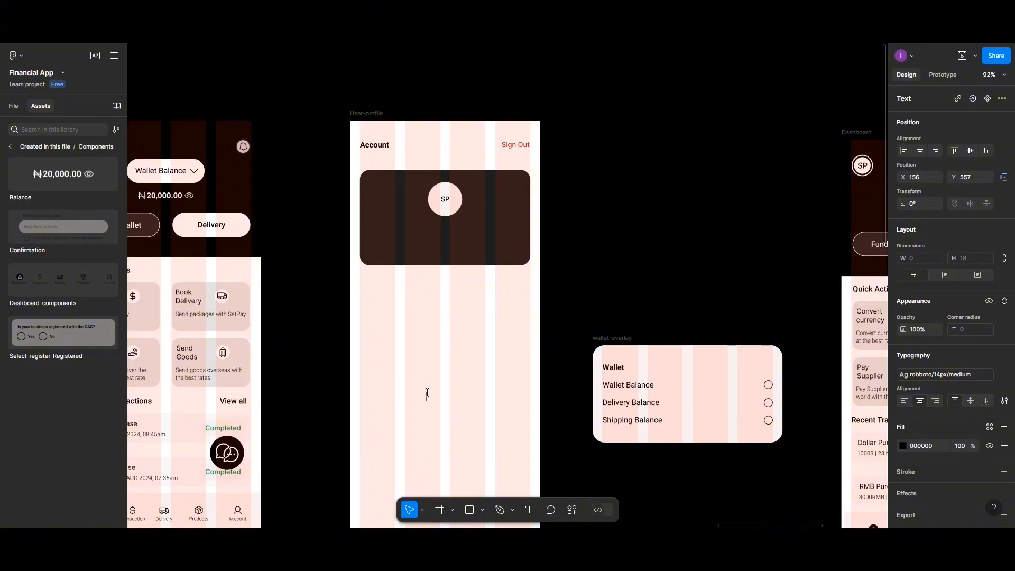
text(Ast-PAy)
double_click(422, 396)
text(Sat PAy)
key(Escape)
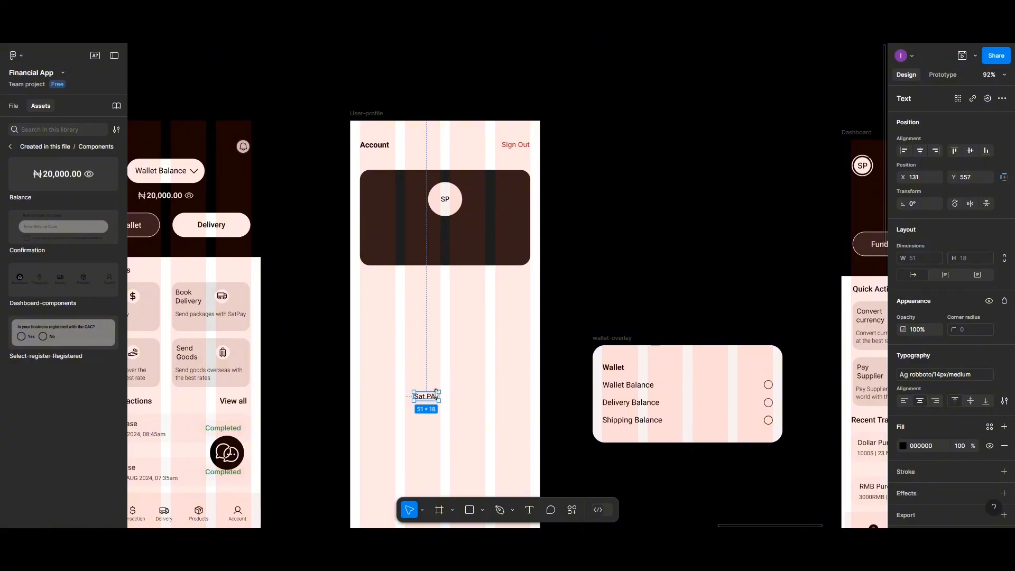
drag(433, 399, 453, 227)
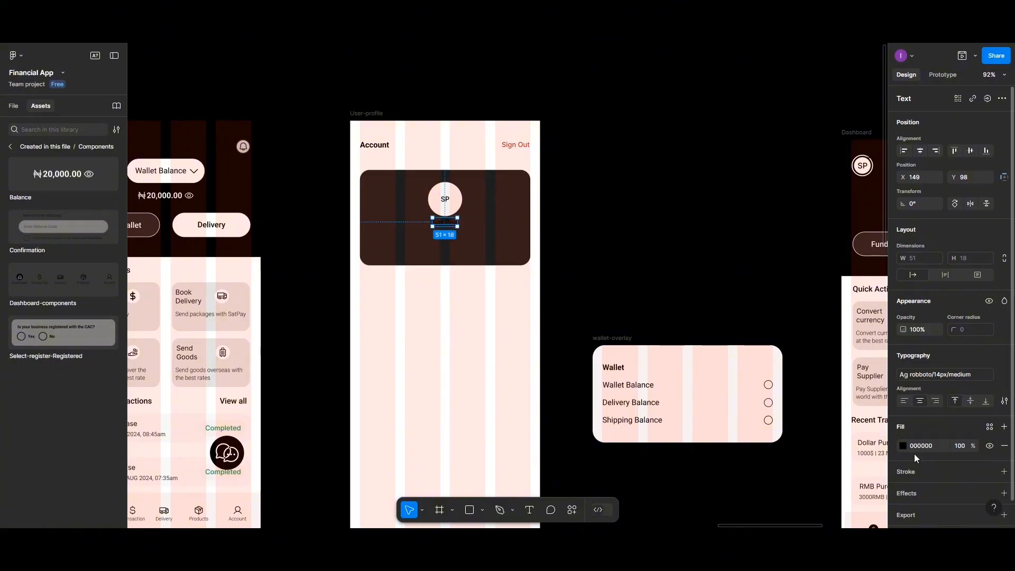
click(903, 446)
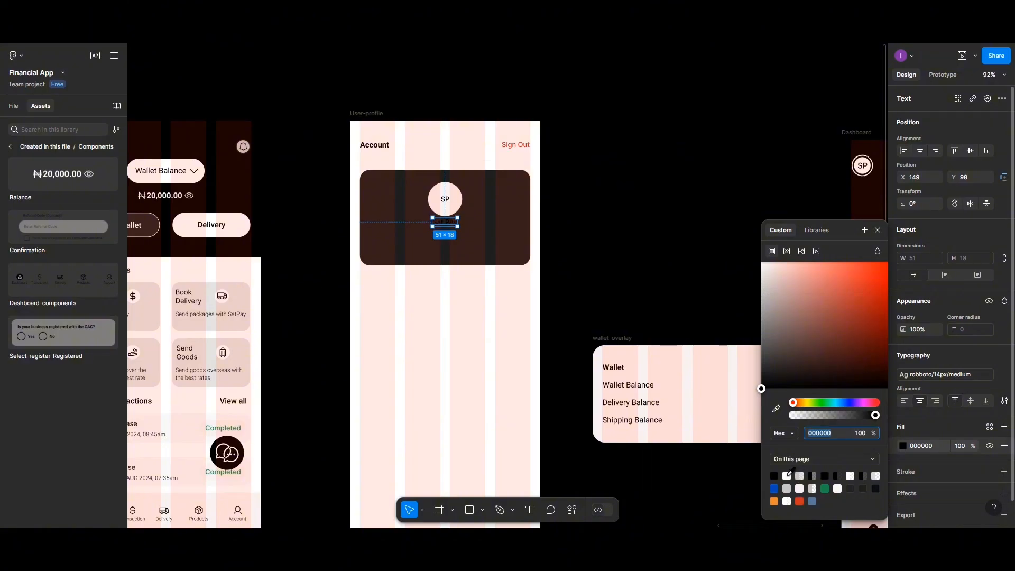
click(786, 476)
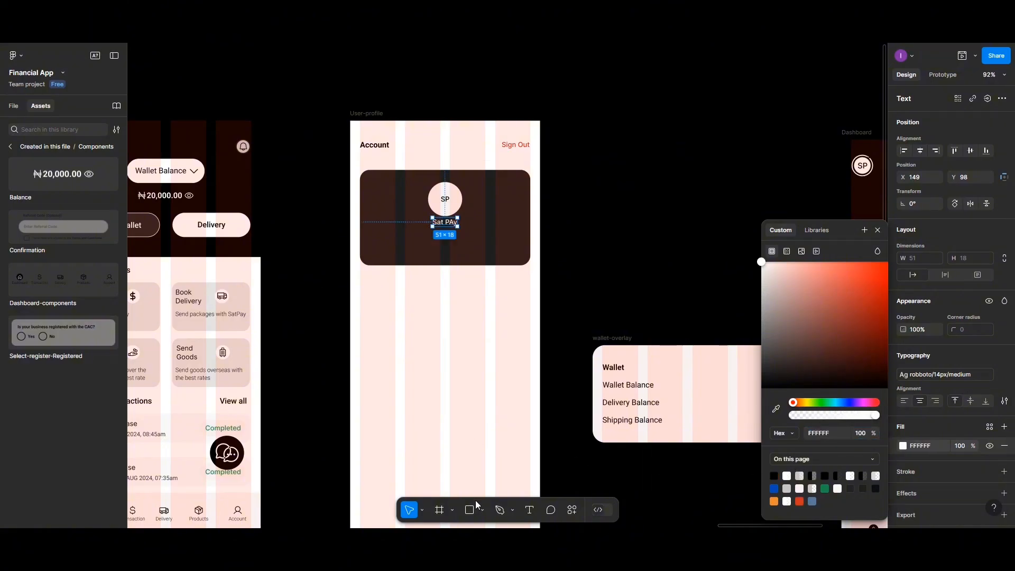
- Add a contact e-mail text line below the profile card
click(531, 511)
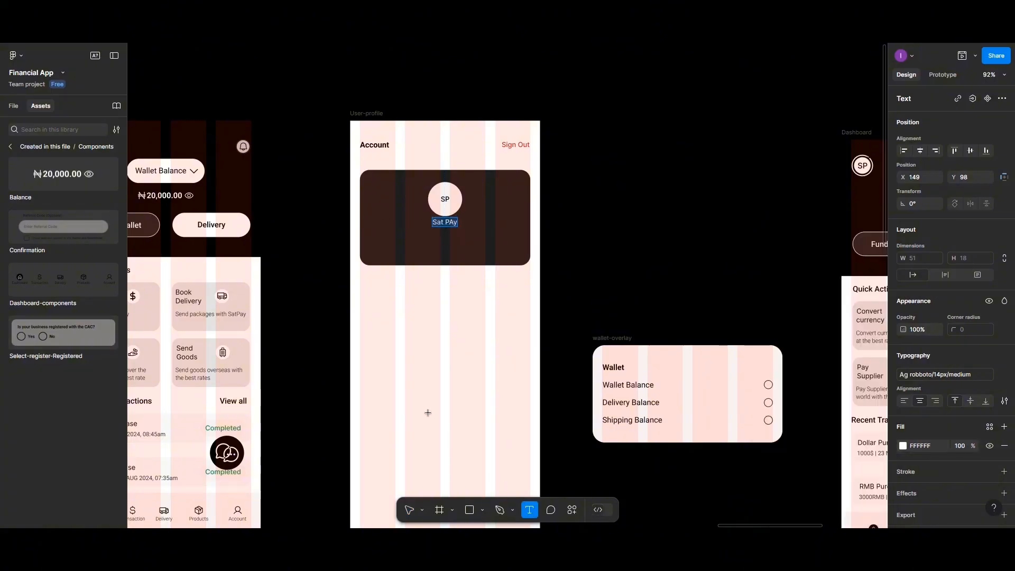
click(430, 414)
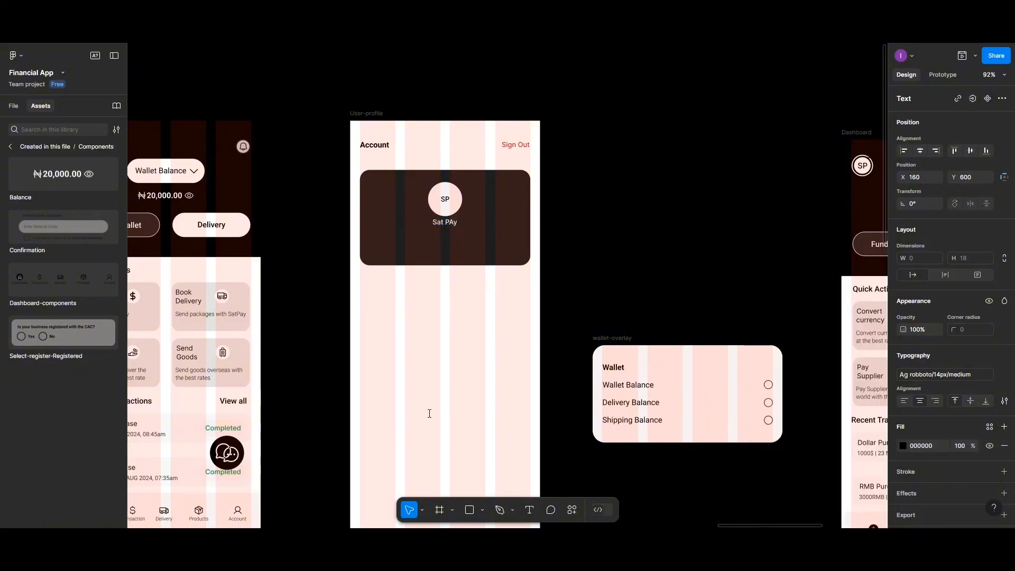
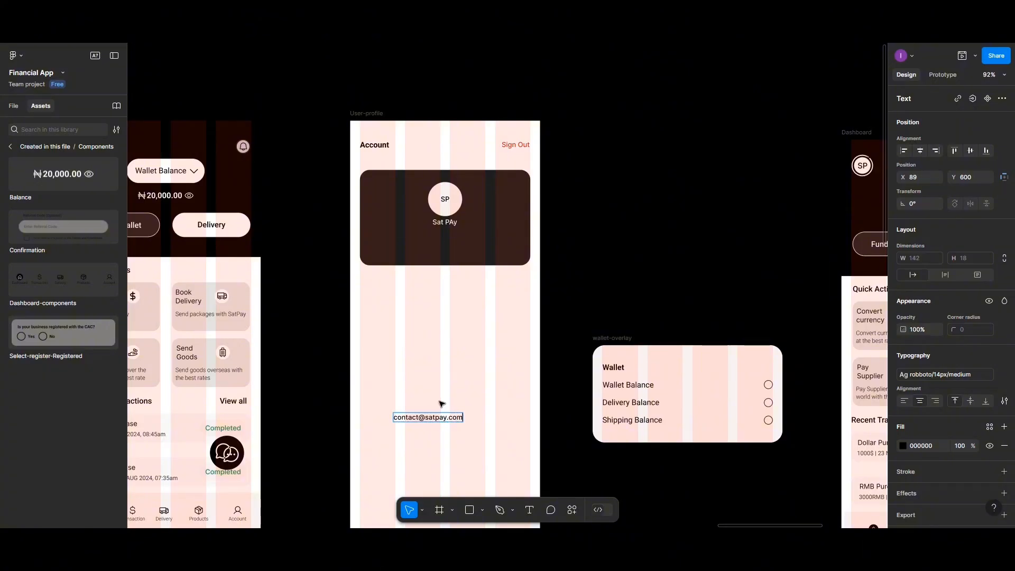
key(Escape)
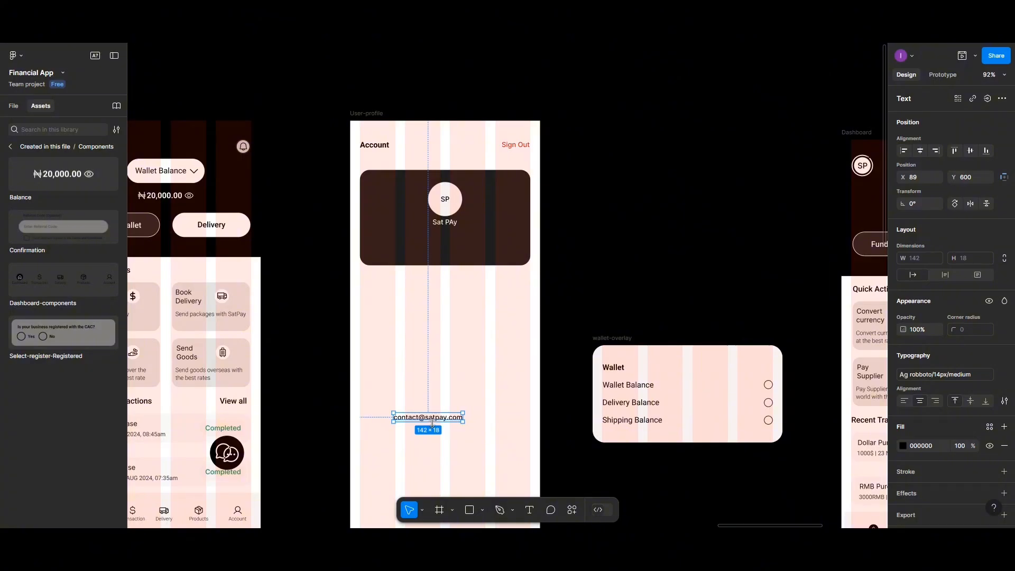
- Move the contact e-mail into the card under Sat PAy and make it white
drag(432, 422, 452, 233)
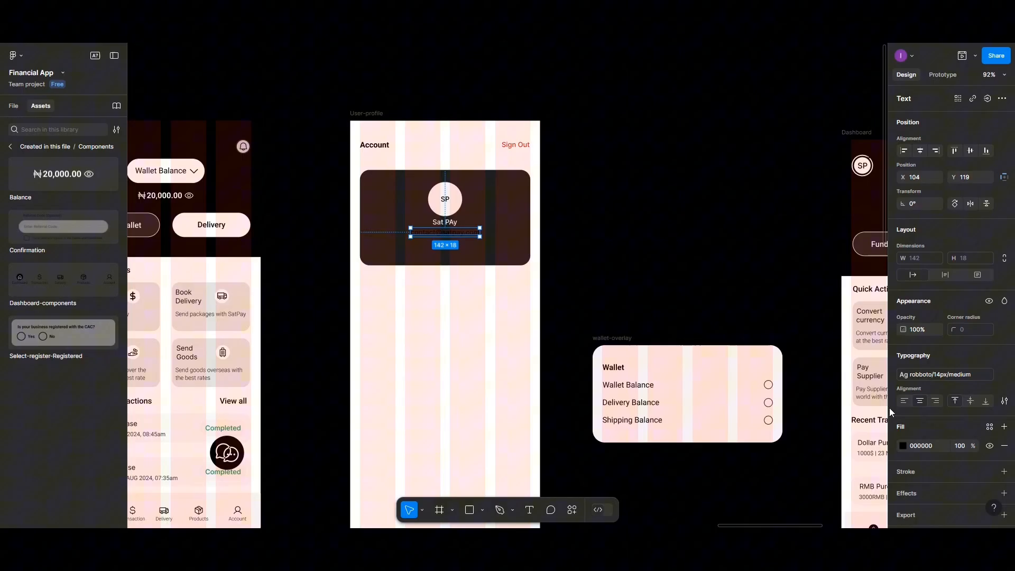
click(898, 448)
click(787, 476)
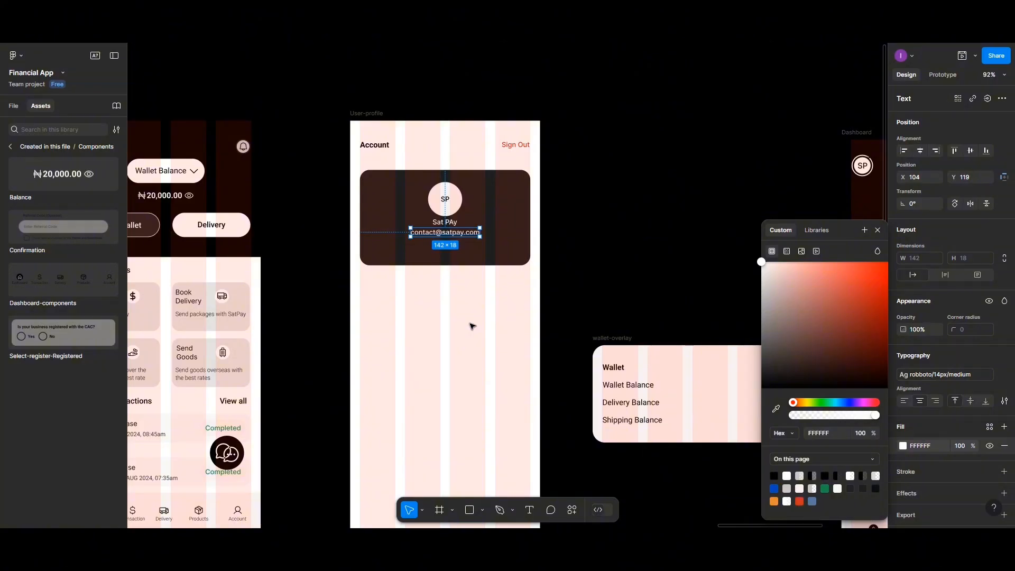
scroll(467, 318, up, 3)
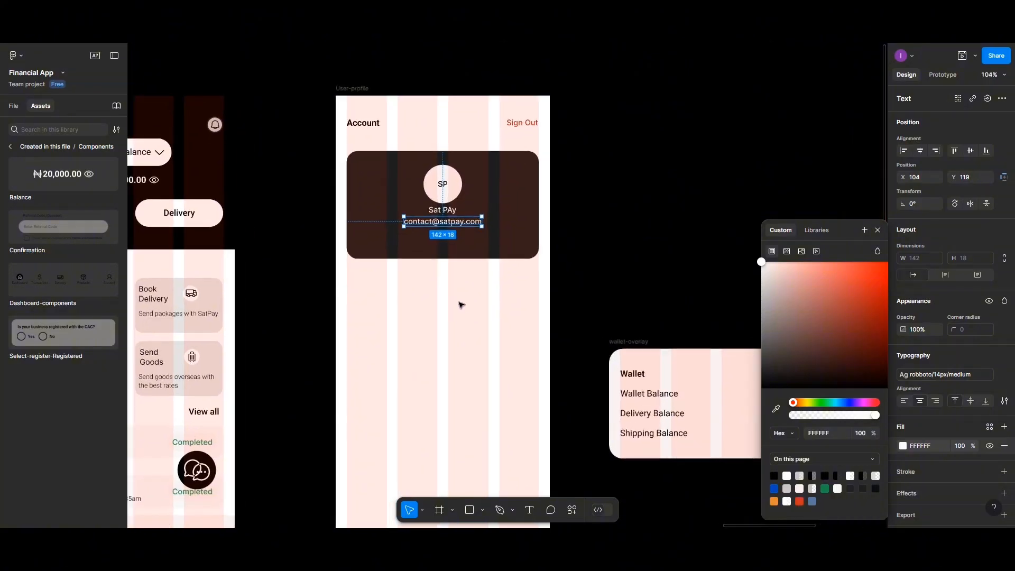
click(452, 212)
- Apply the roboto/16px/medium text style to the Sat PAy name
click(444, 210)
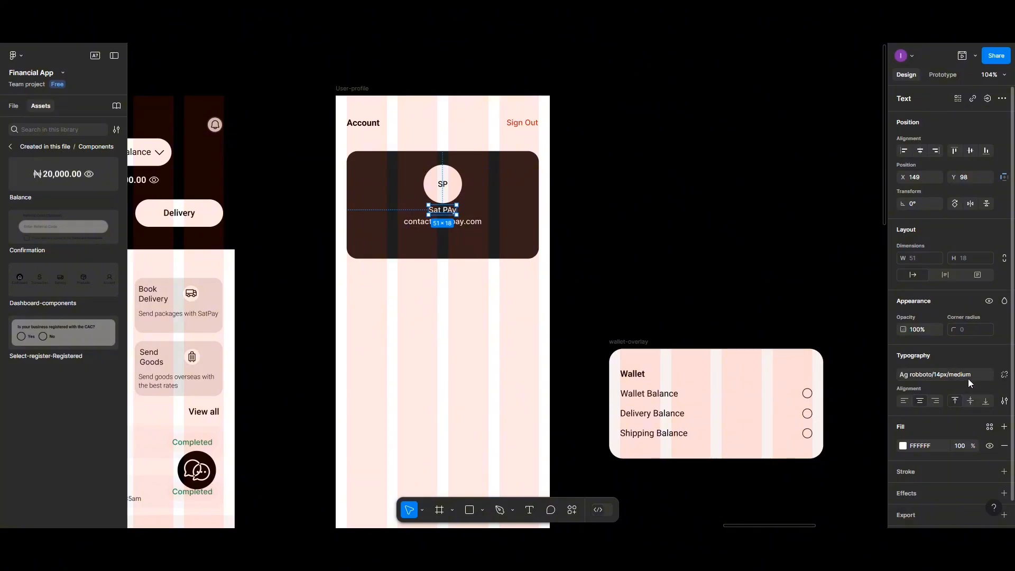
click(1004, 374)
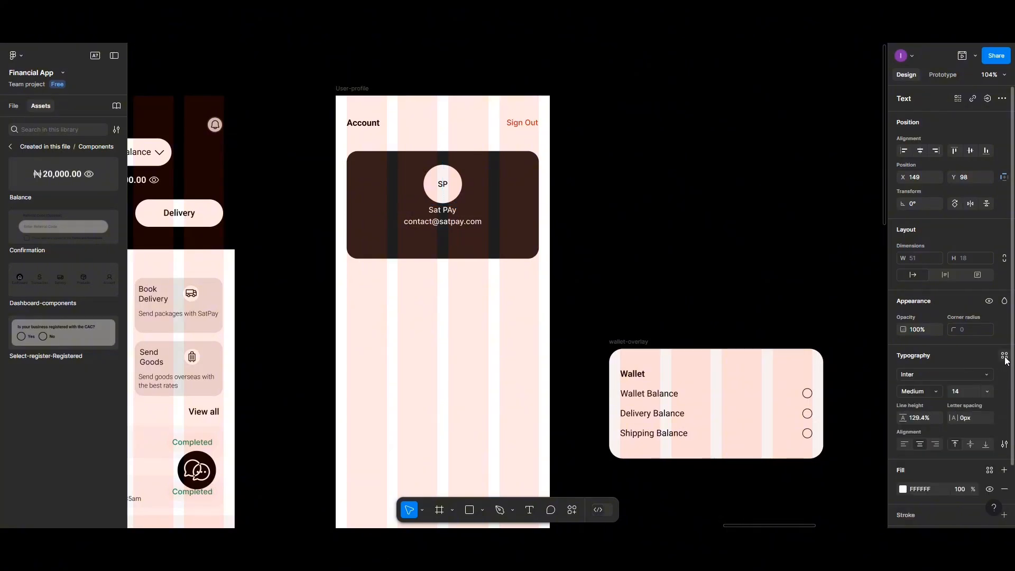
click(1005, 355)
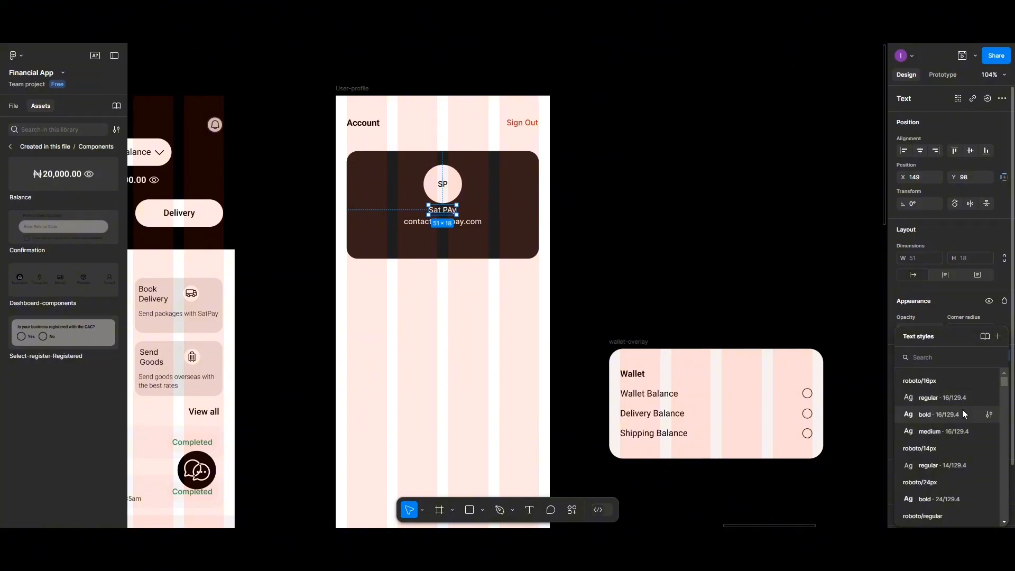
click(952, 431)
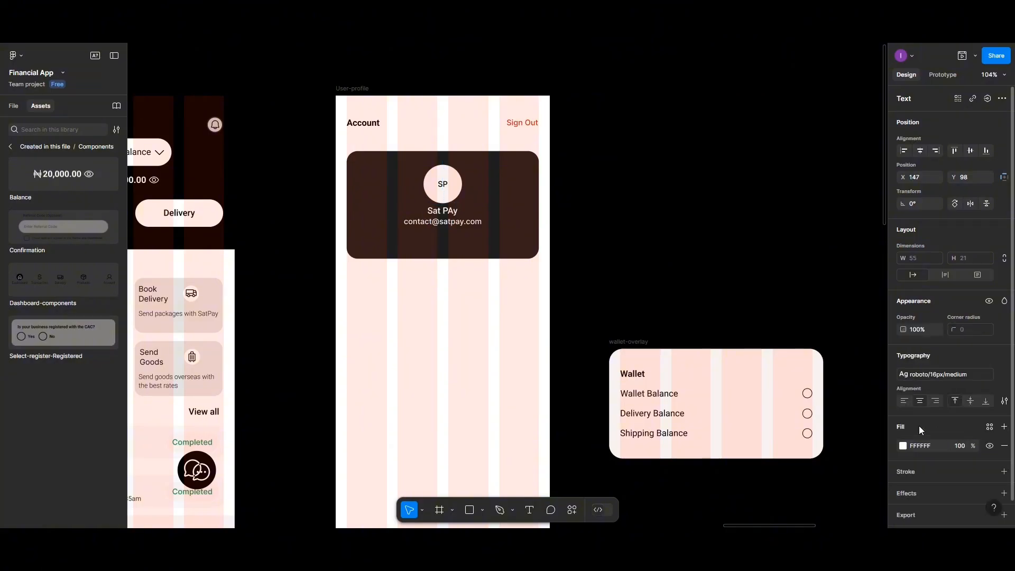
- Select the e-mail text and the SP avatar circle inside the dark card
click(477, 225)
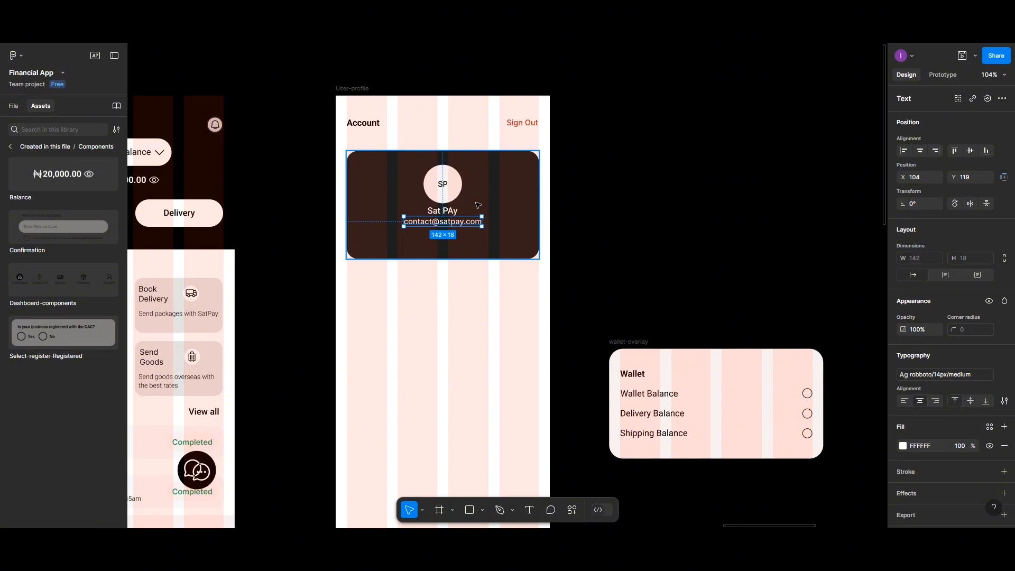
shift+click(442, 183)
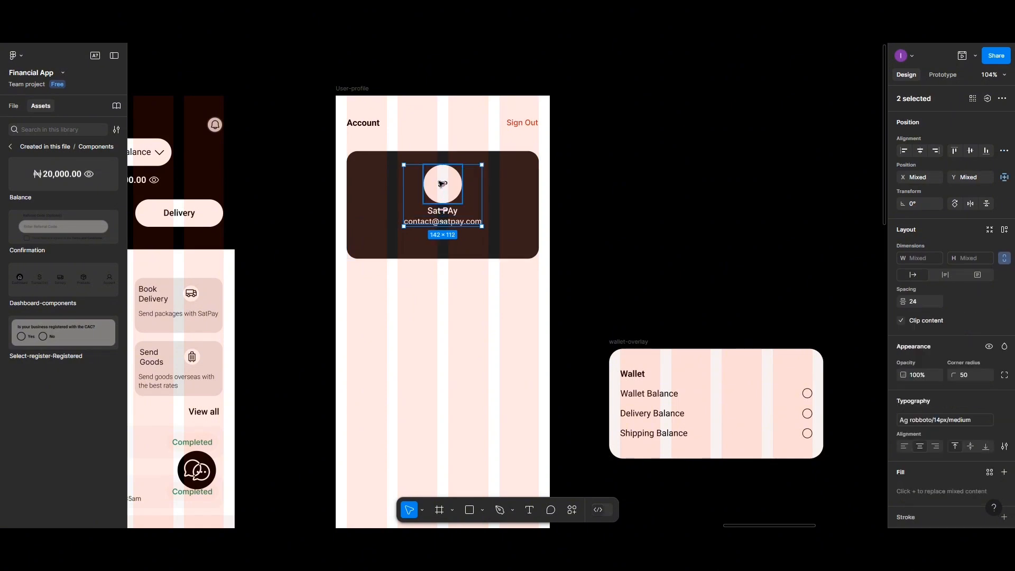
click(442, 195)
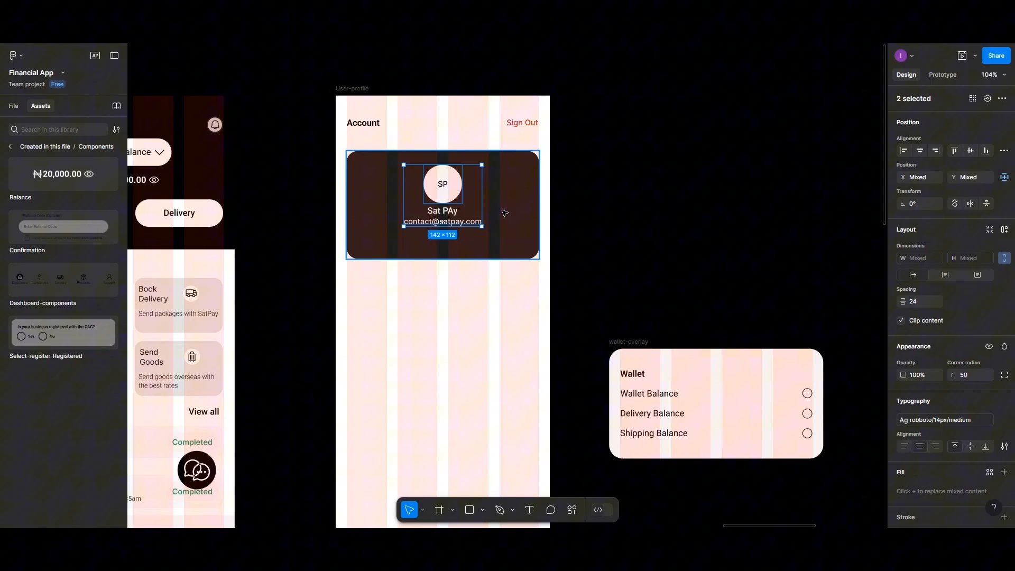
click(442, 196)
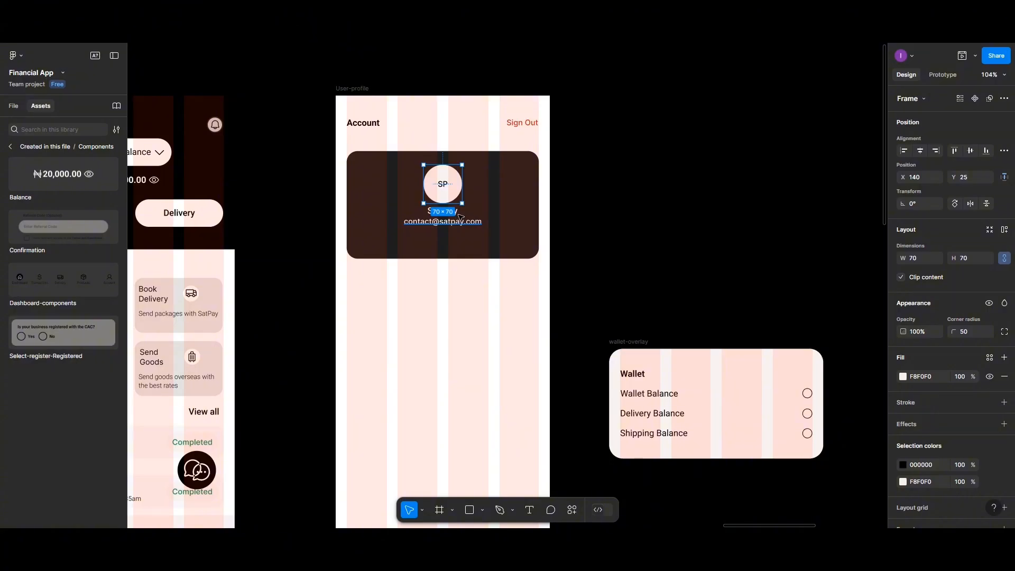
click(480, 205)
click(455, 192)
- Stack the avatar, name and e-mail with a 5 gap, group them and centre vertically in the card
shift+click(457, 212)
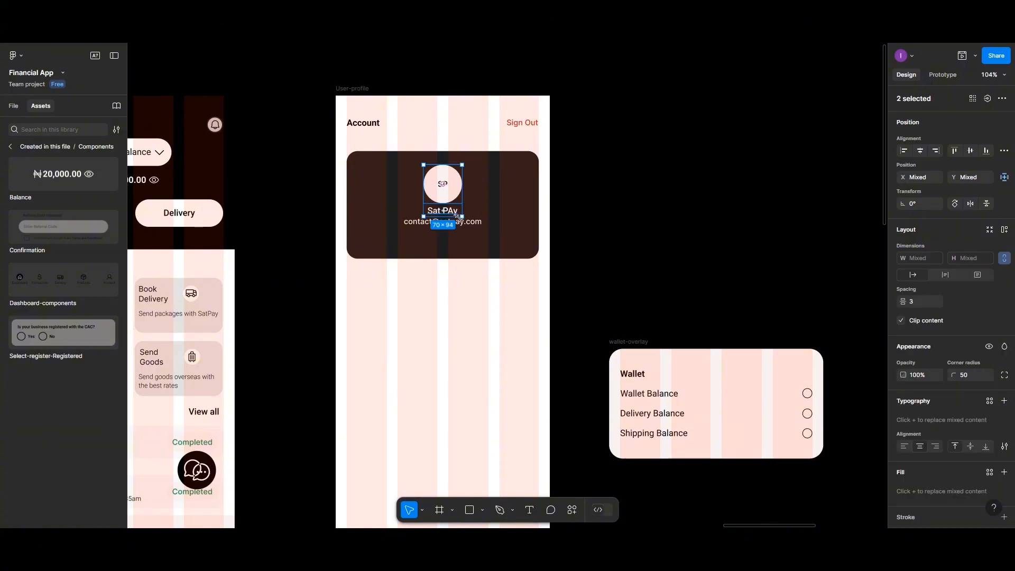
shift+click(458, 222)
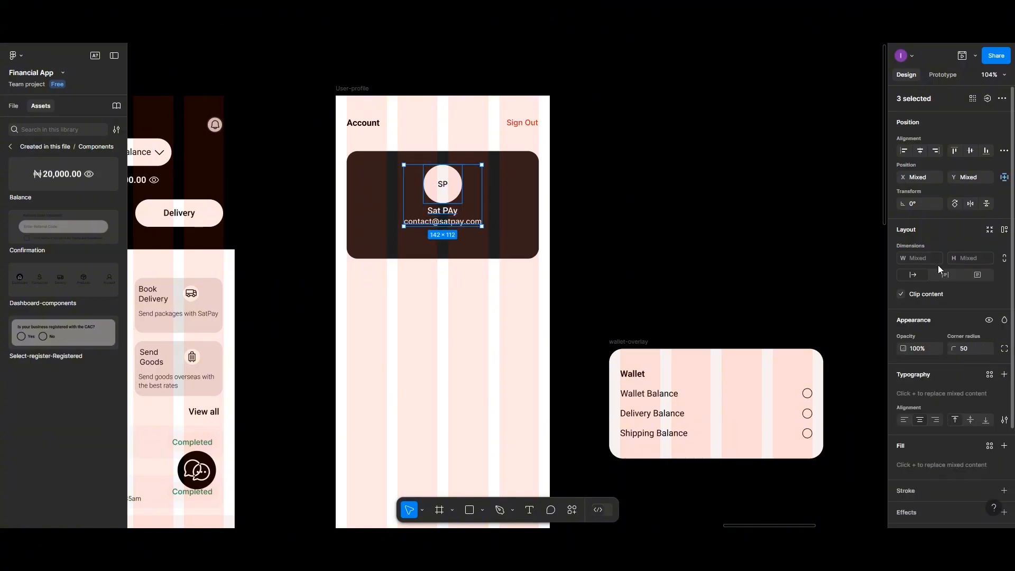
click(1004, 150)
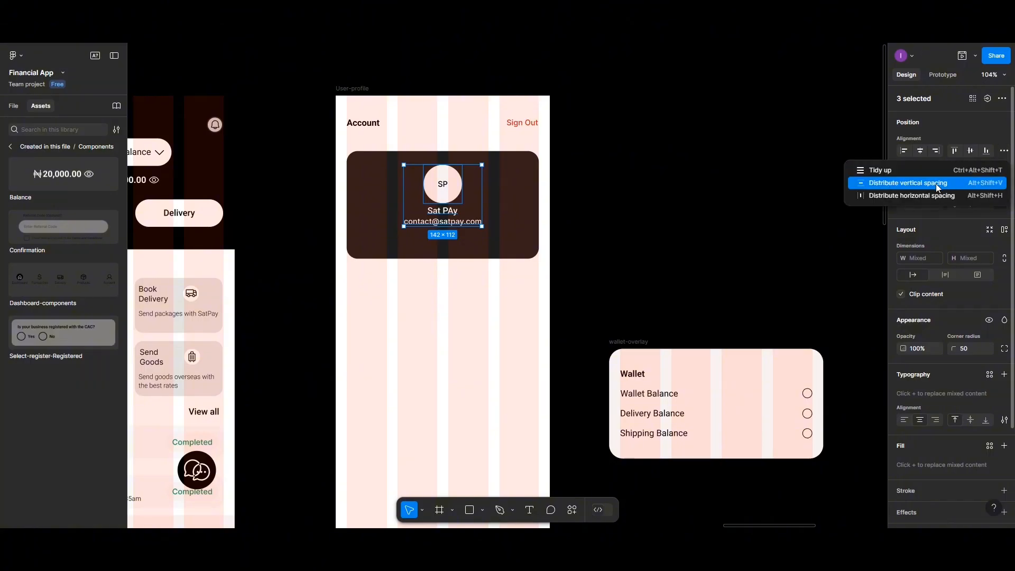
click(930, 185)
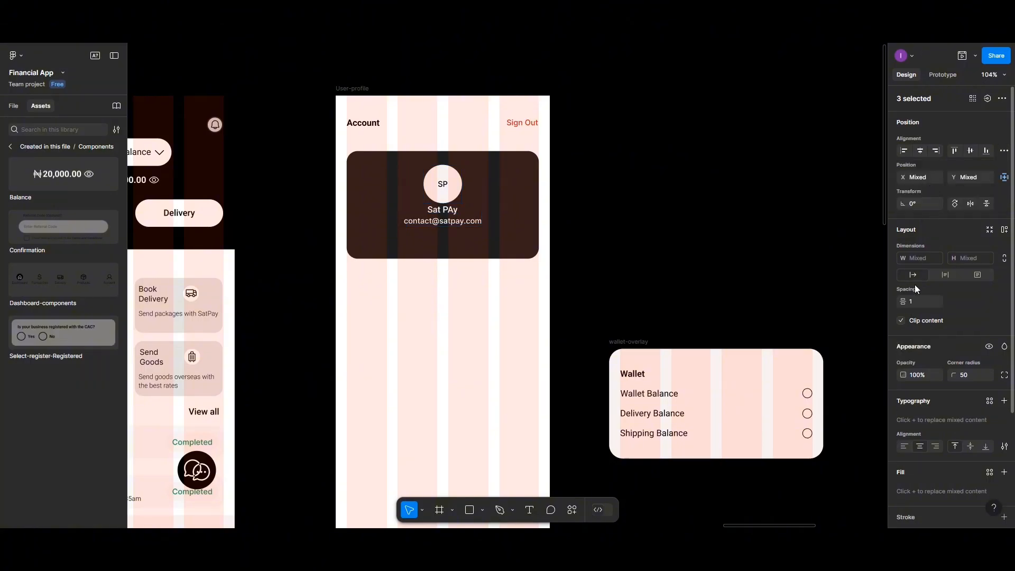
click(917, 306)
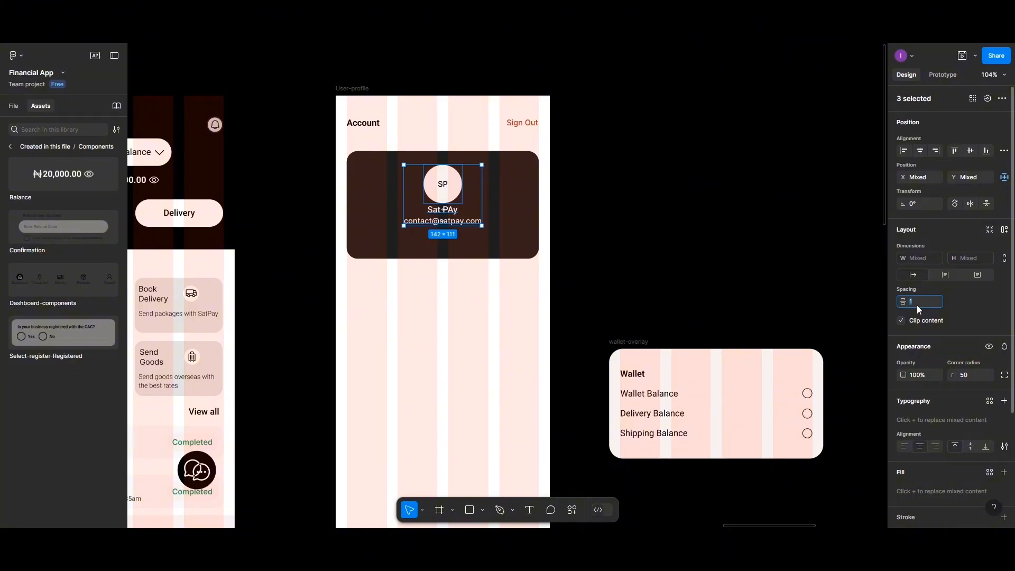
key(Return)
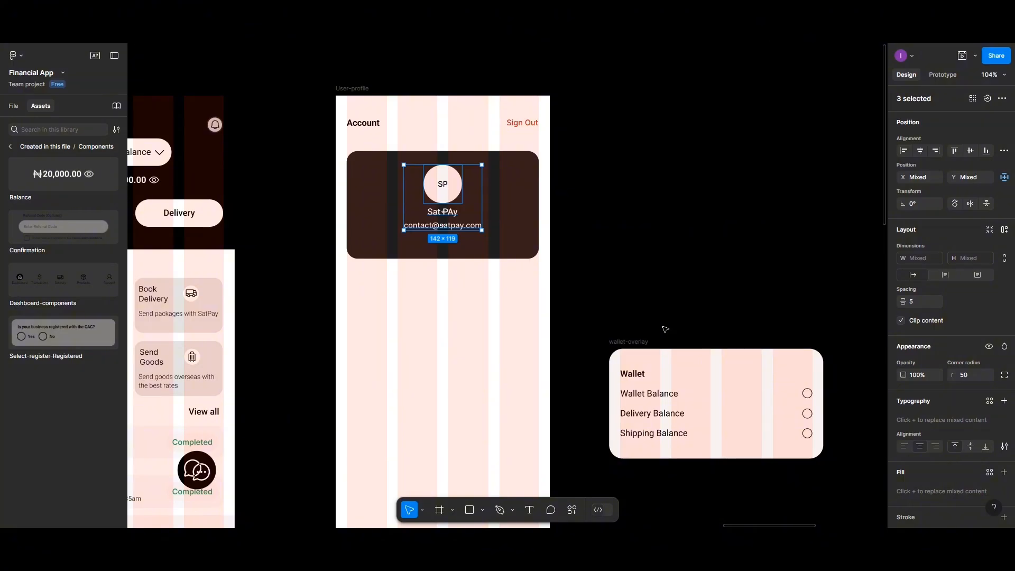
key(ctrl+g)
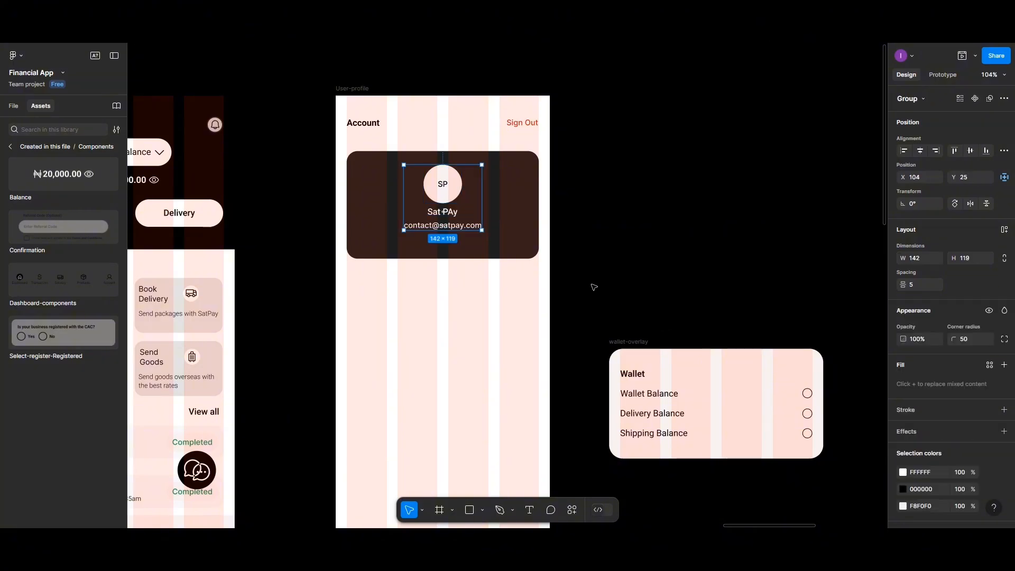
click(971, 151)
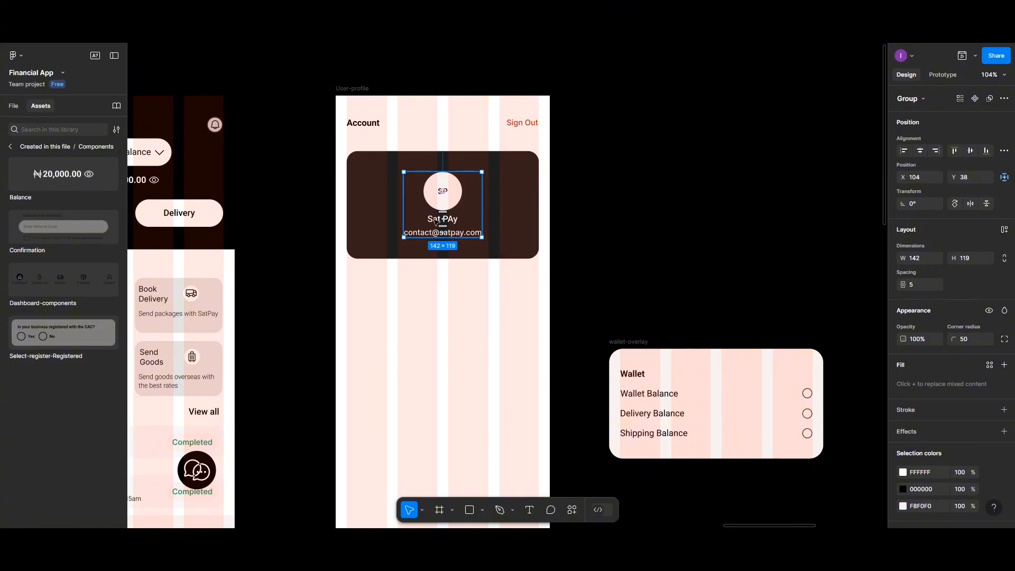
- Rename the card's Frame 51 layer to User-profile-section
click(368, 196)
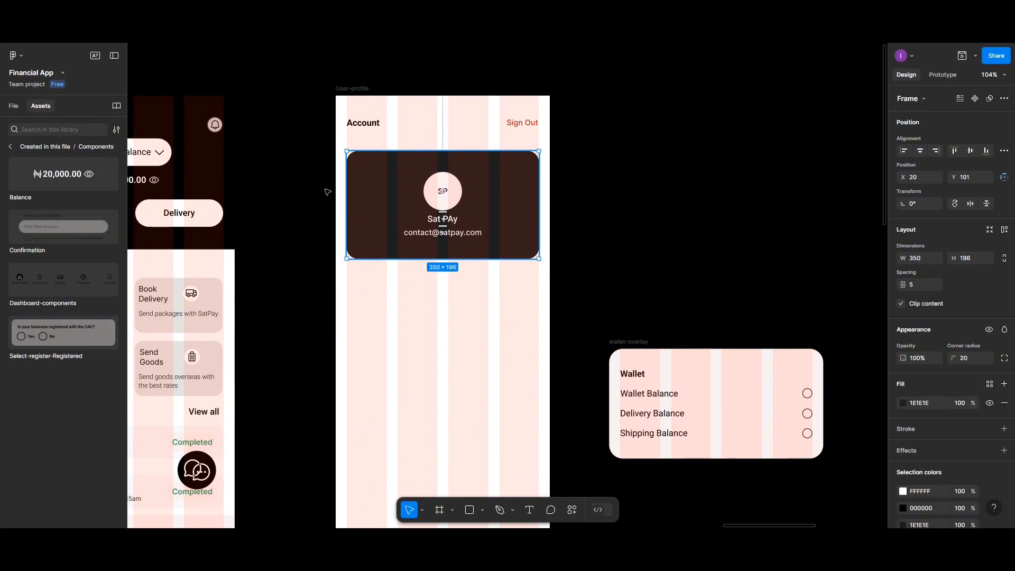
click(14, 108)
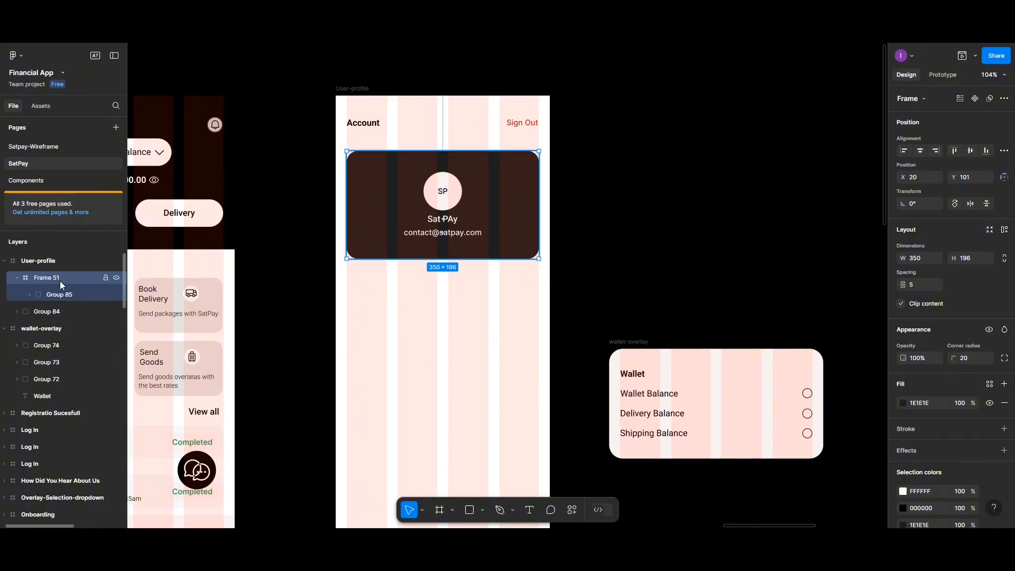
double_click(59, 278)
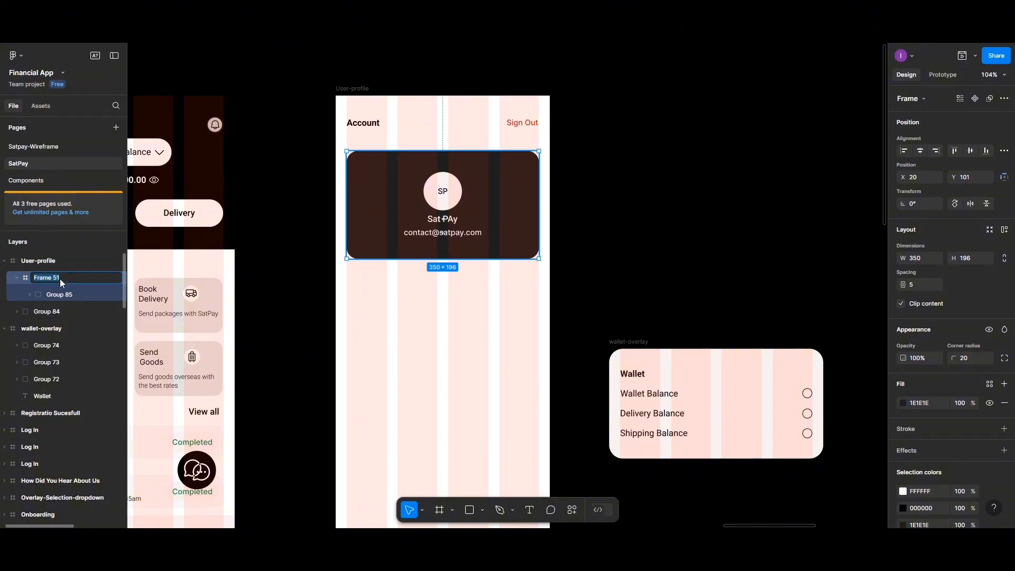
text(User-profile-section)
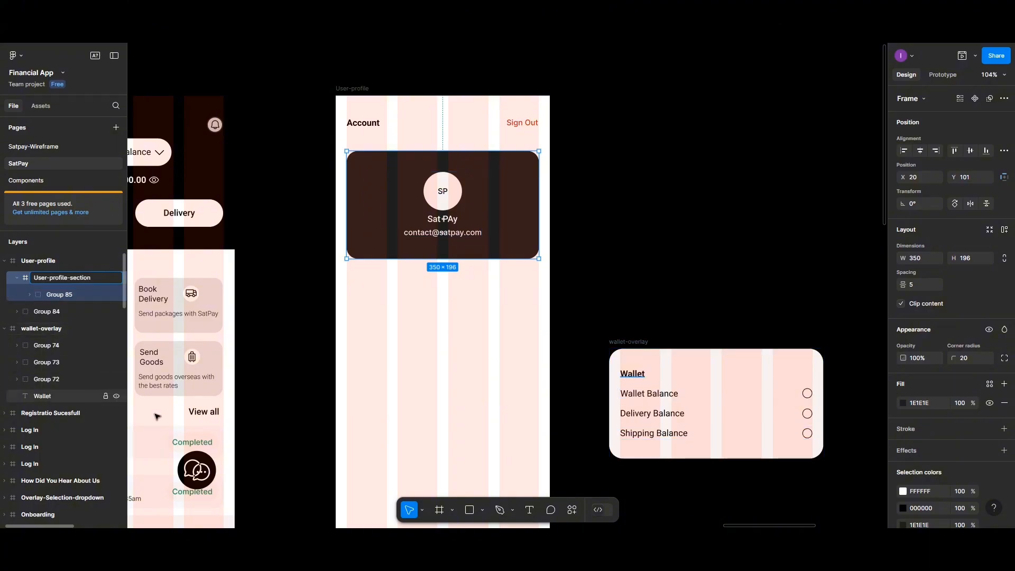
- Draw a 350×40 frame filled F8F0F0 under the profile card, aligned at X 20
key(Return)
key(f)
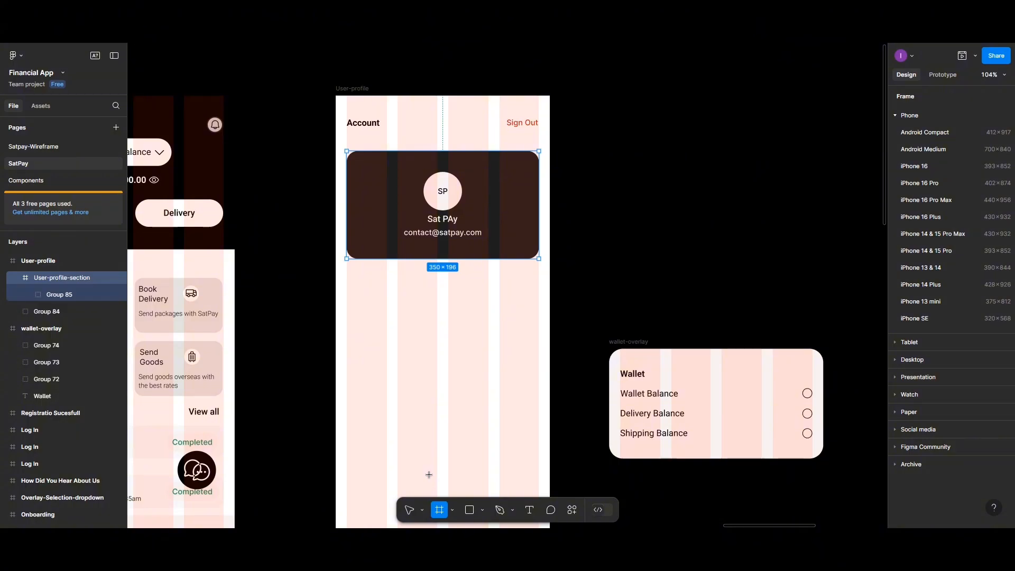
drag(349, 275, 537, 304)
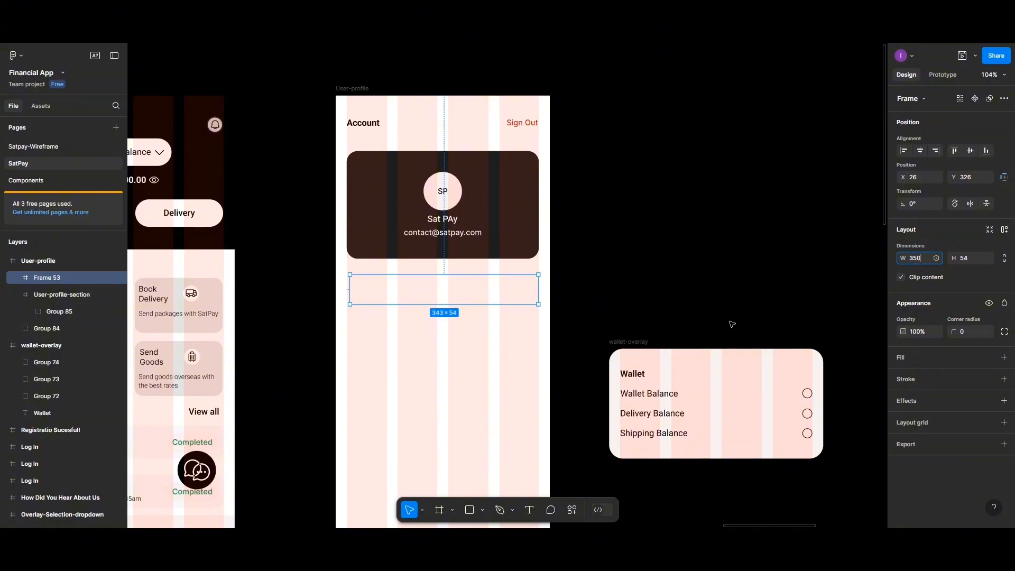
click(519, 290)
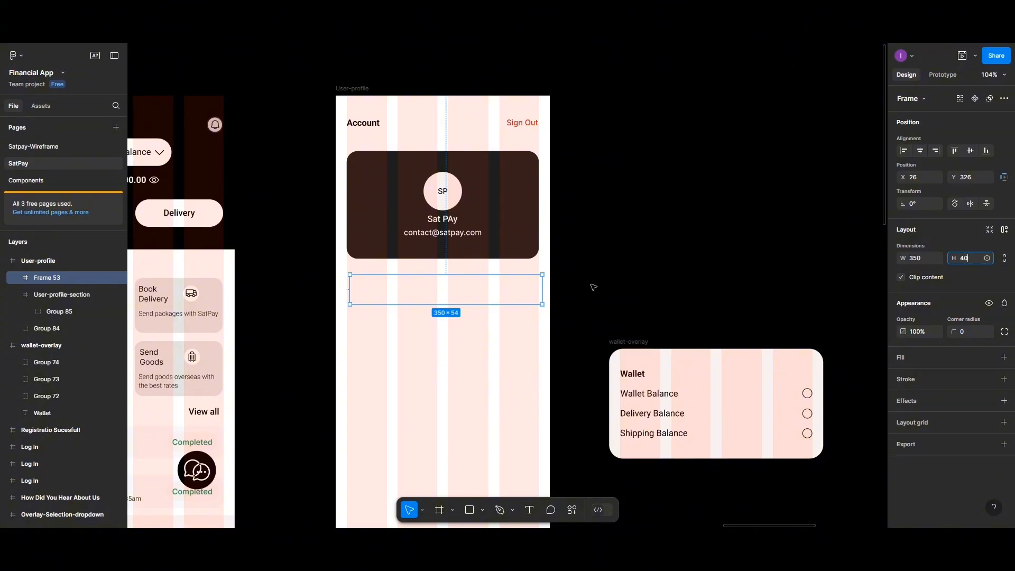
click(497, 293)
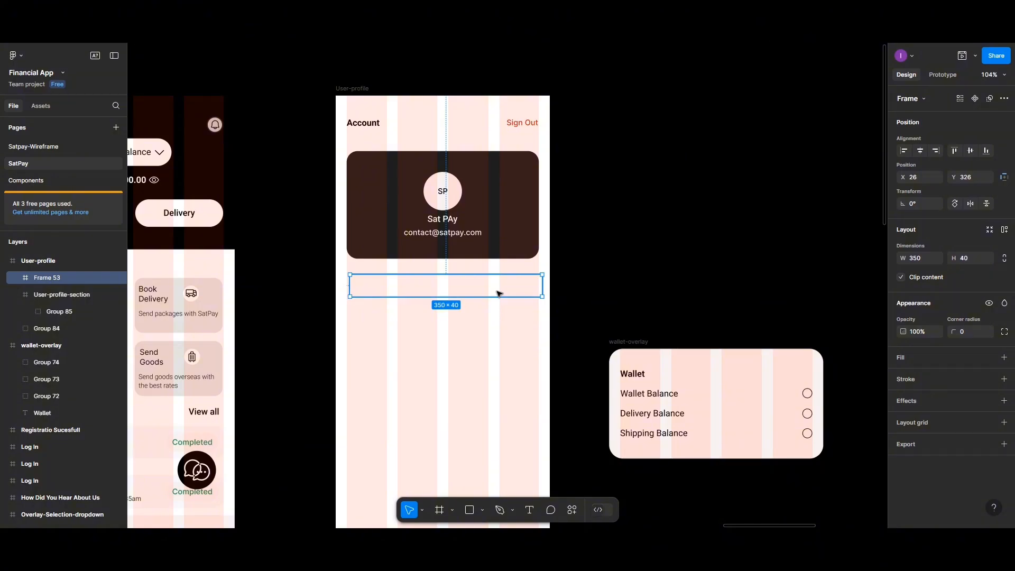
click(903, 358)
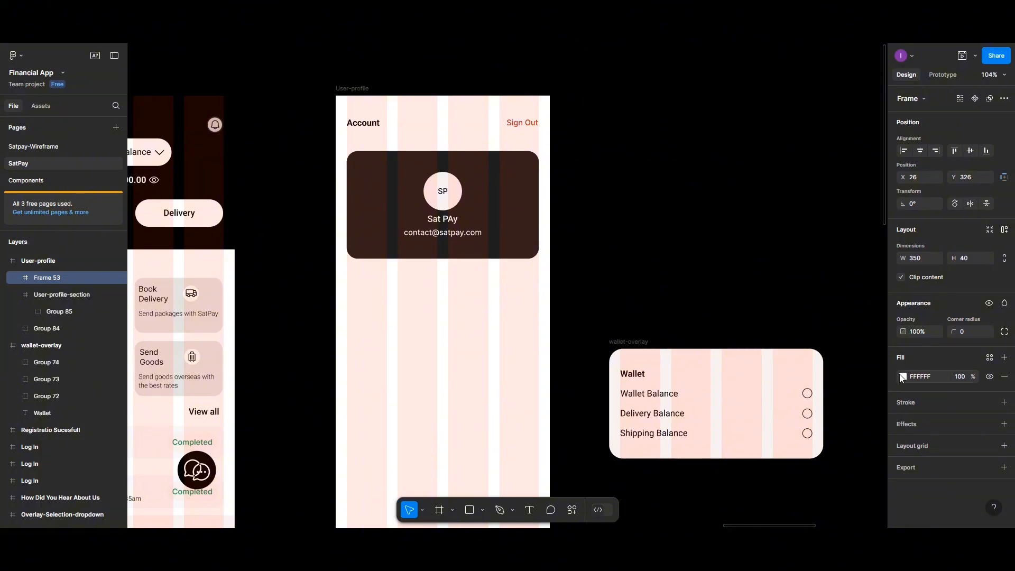
click(903, 377)
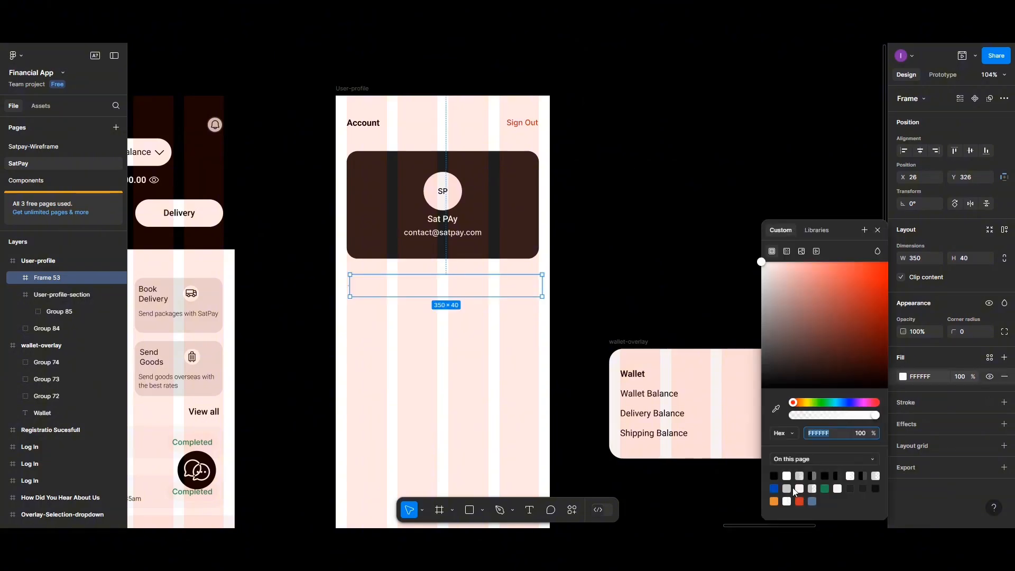
click(799, 489)
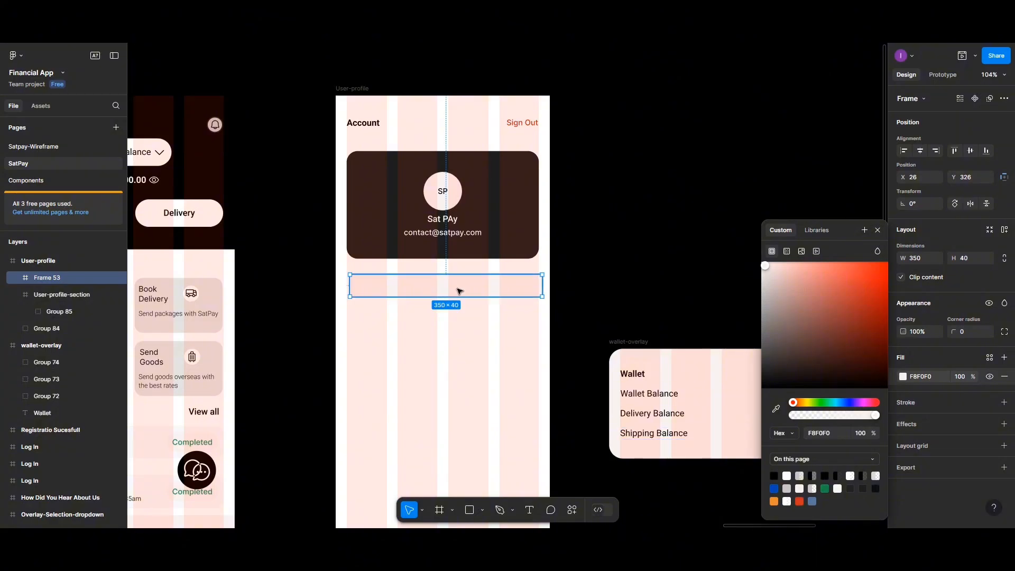
drag(459, 290, 457, 290)
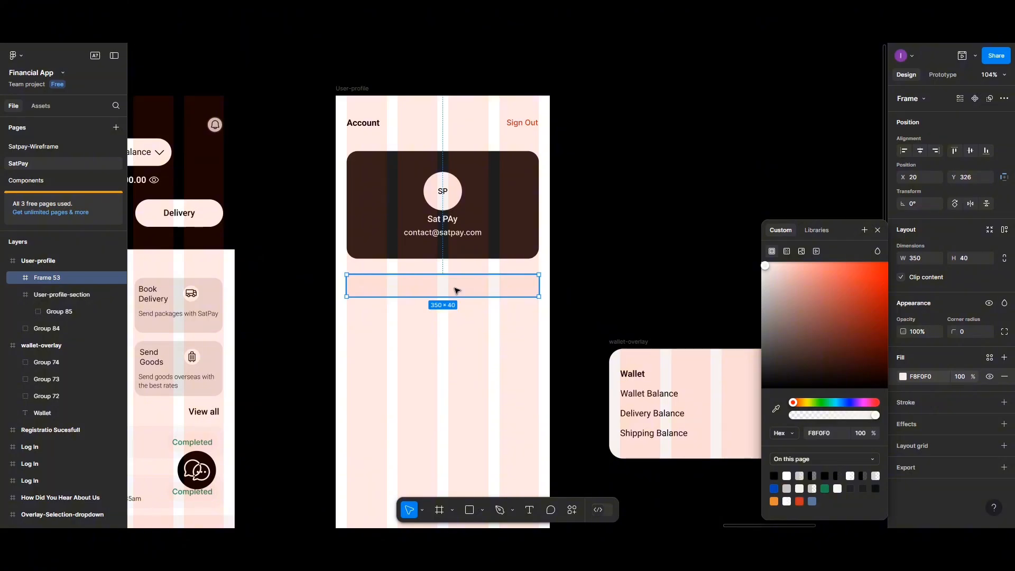
- Insert a 24×24 headset icon from Phosphor Icons and place it at the pink row's left end (X 15, Y 8)
right_click(436, 422)
mouse_move(455, 414)
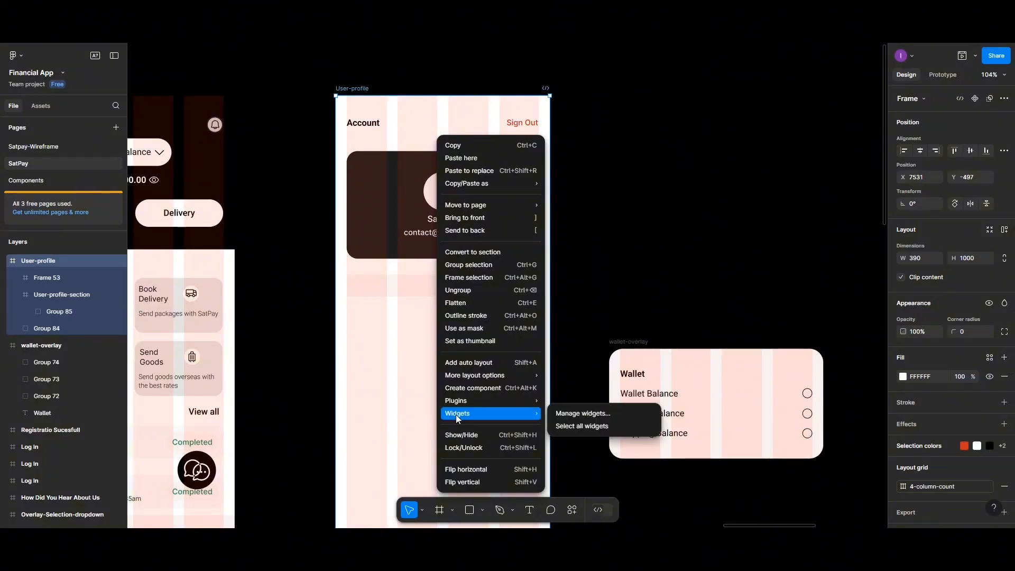
click(579, 276)
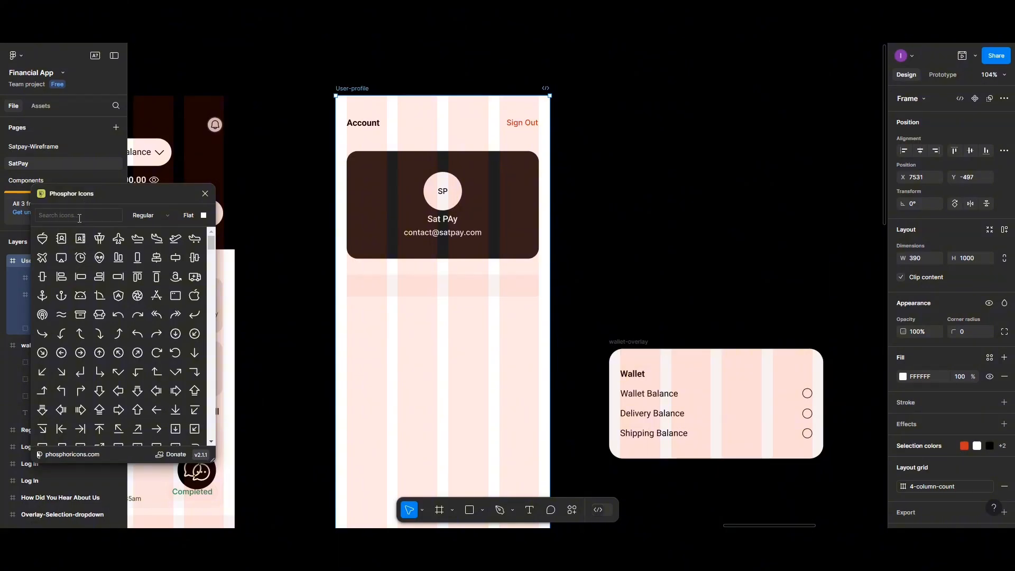
click(79, 218)
text(call)
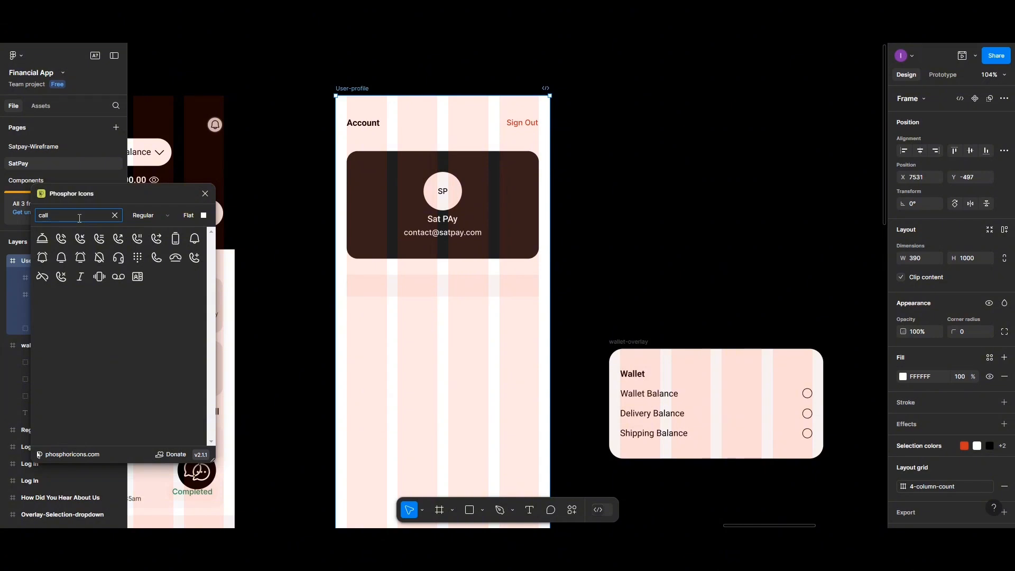
key(BackSpace)
key(BackSpace)
key(BackSpace)
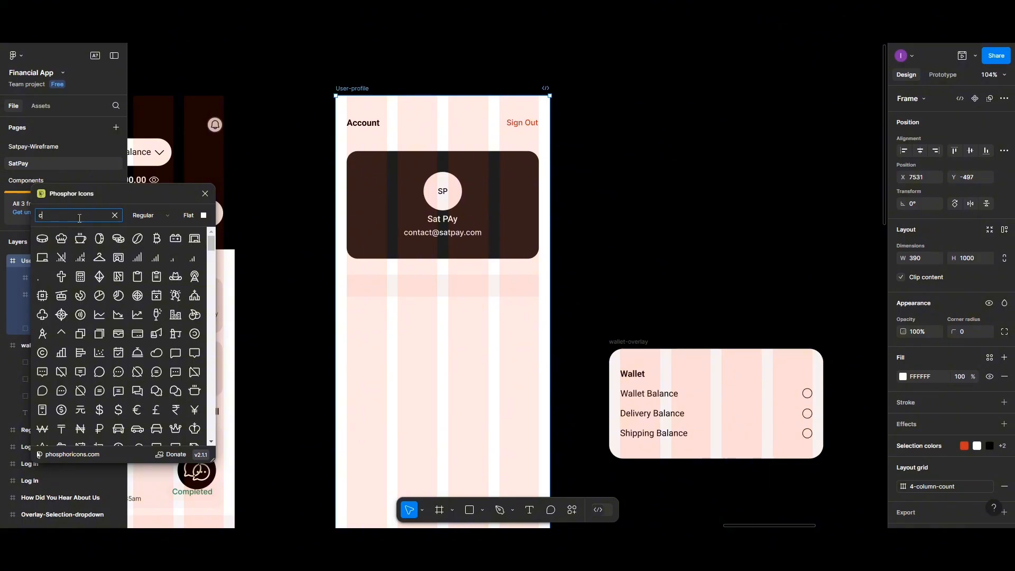
text(us)
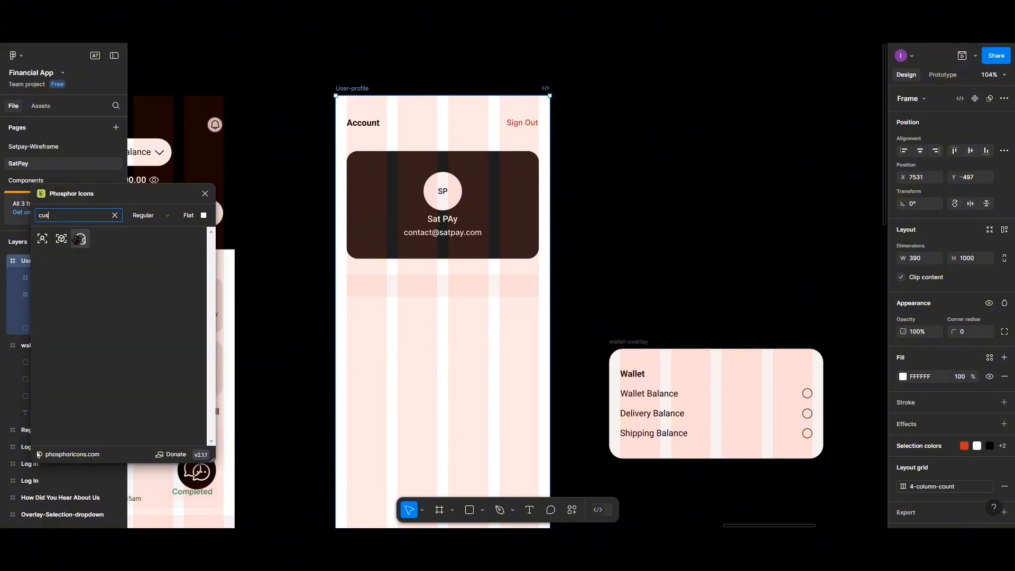
click(80, 238)
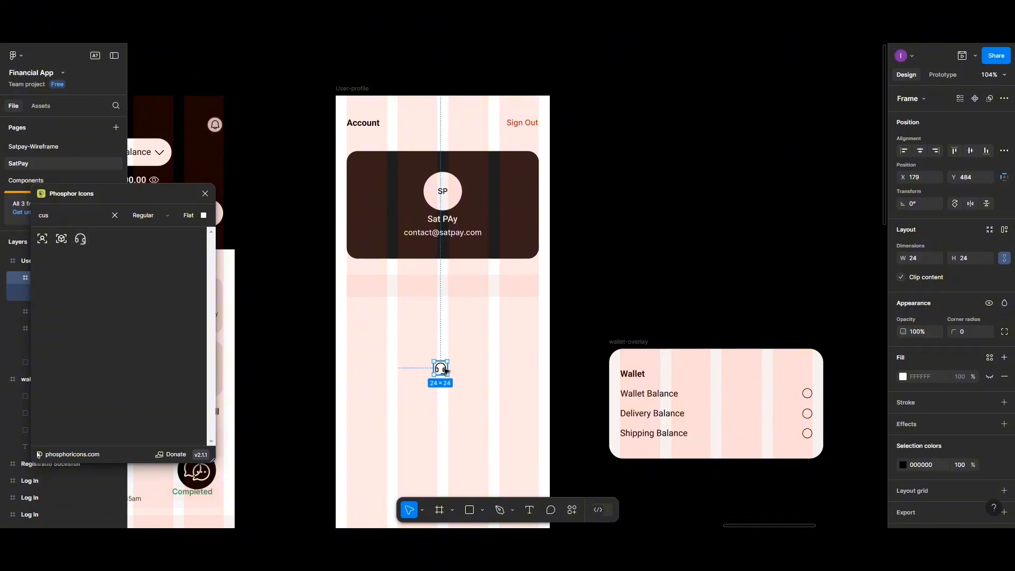
drag(443, 369, 361, 288)
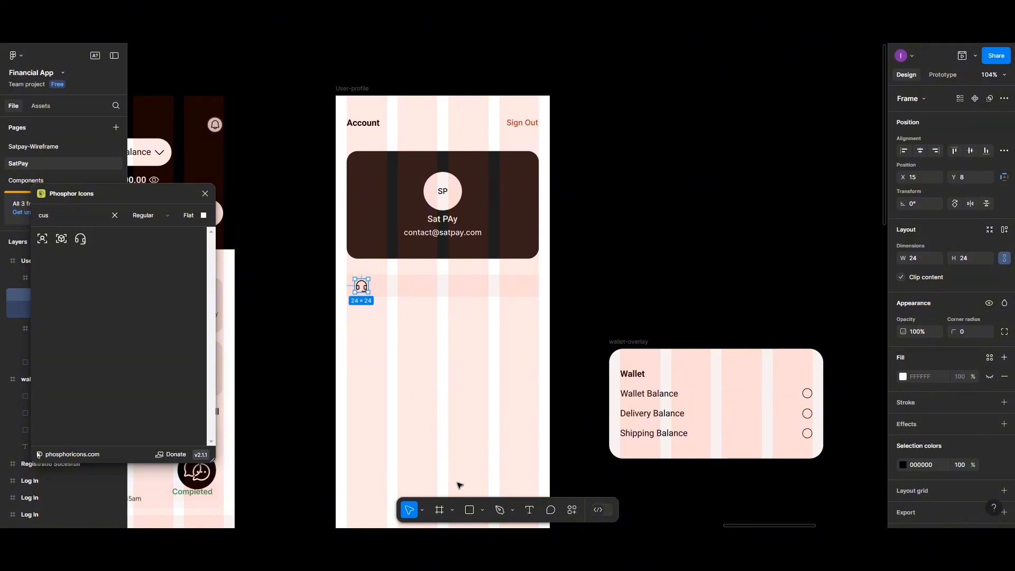
- Add a 'Need Help?' text layer on the frame
click(530, 509)
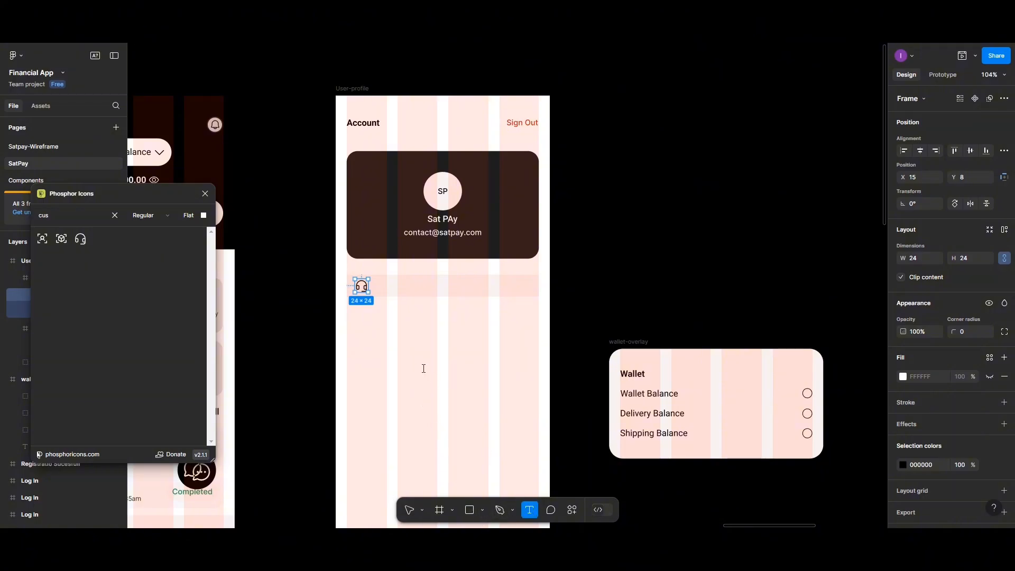
click(424, 369)
text(Nee)
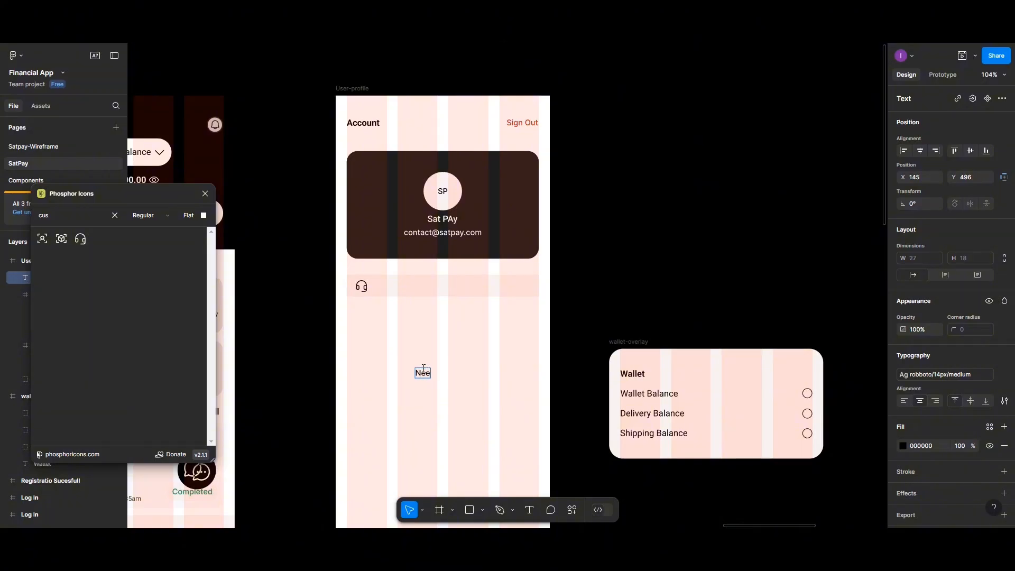
text(d Help?)
key(Escape)
- Duplicate it below as 'Contact us' and save its style as roboto/12px/regular
drag(437, 374, 434, 389)
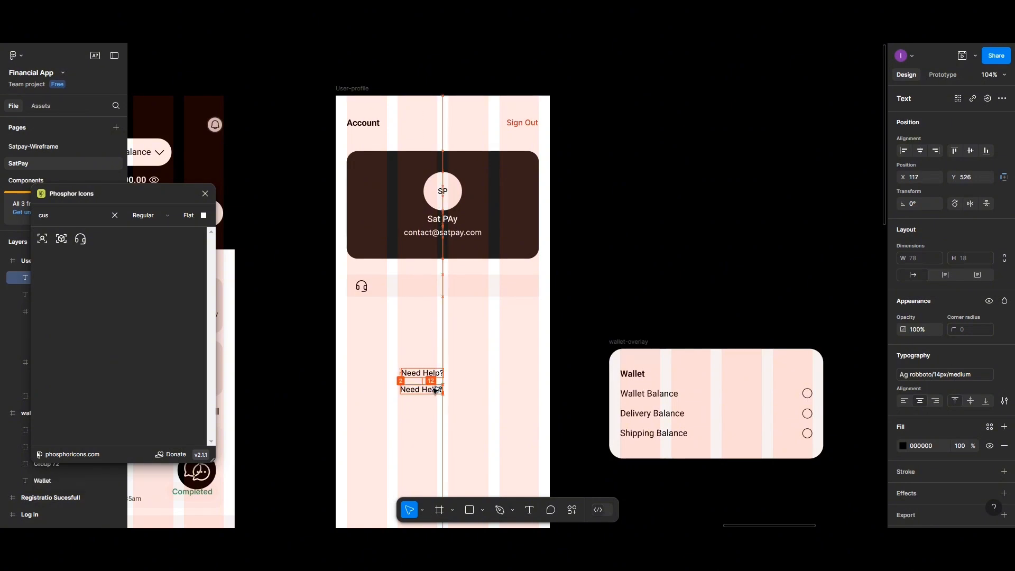
double_click(434, 389)
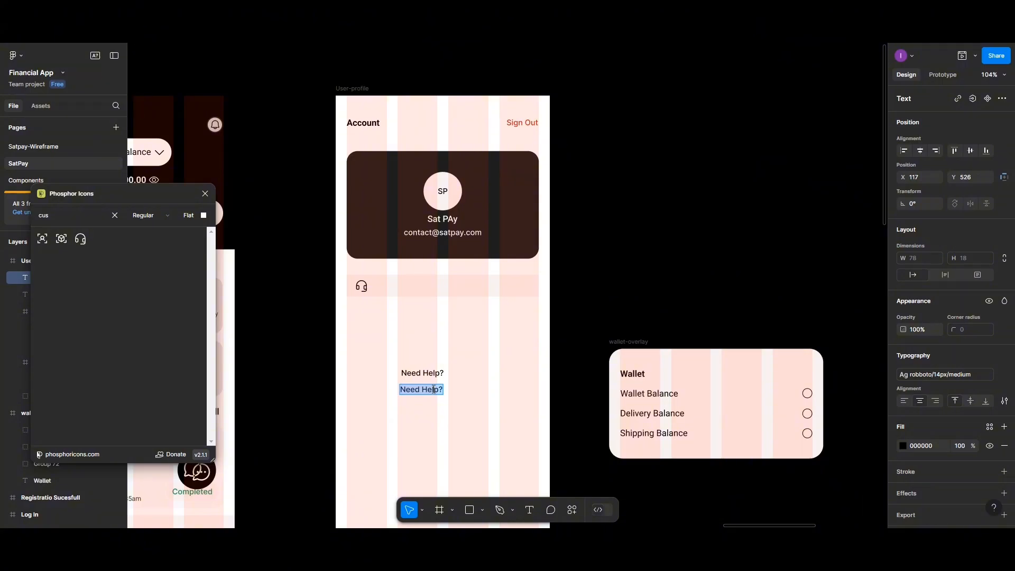
text(Contact us)
key(Escape)
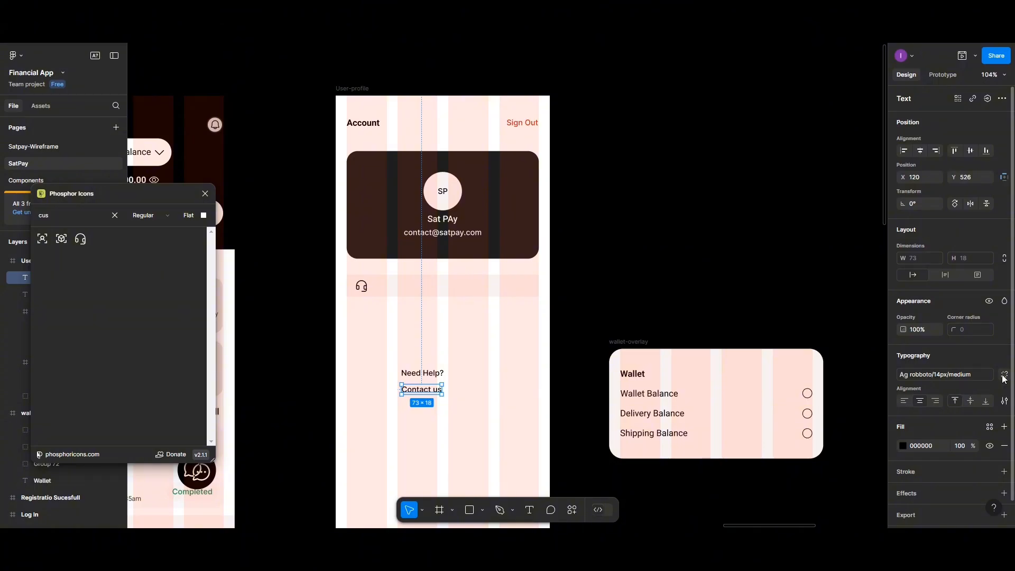
click(1004, 375)
click(1004, 356)
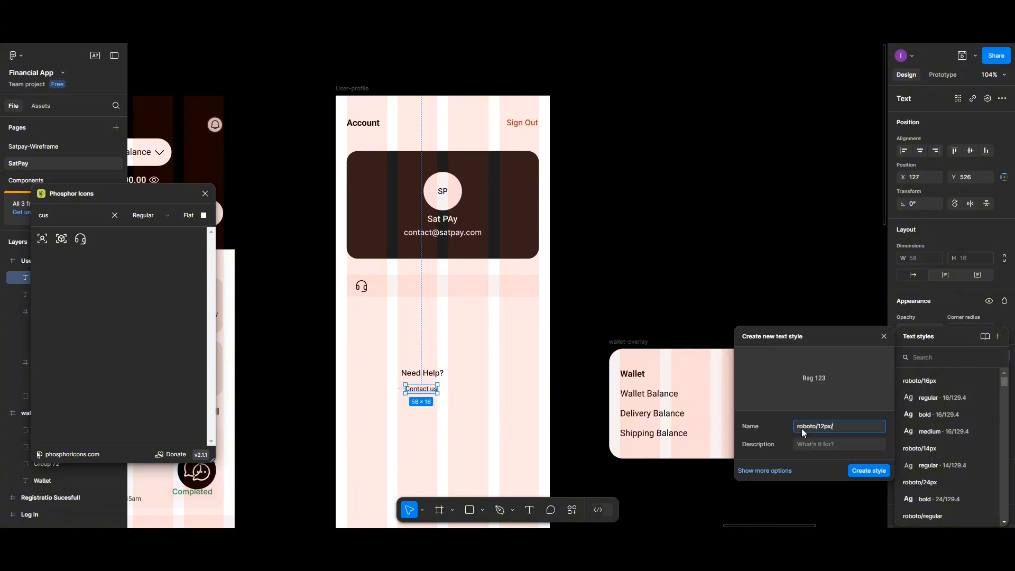
text(regular)
click(863, 470)
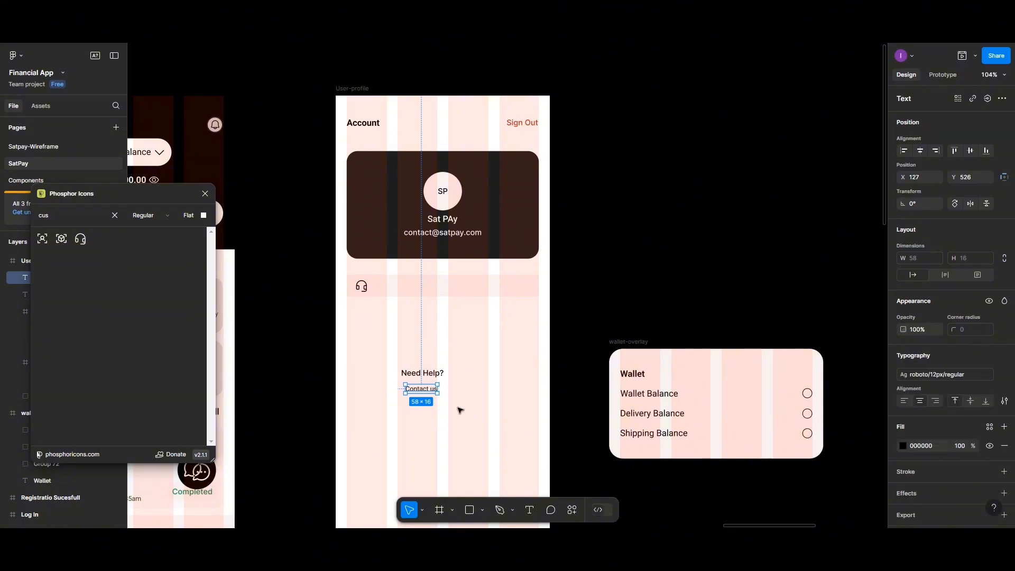
- Left-align Need Help? and Contact us with a 2 gap between them
shift+click(417, 373)
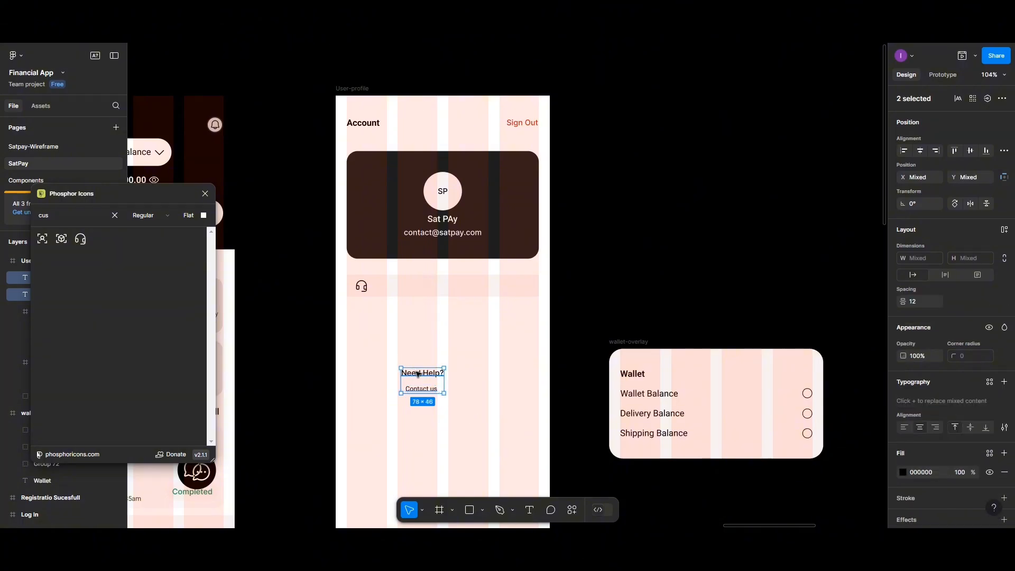
click(905, 152)
click(917, 306)
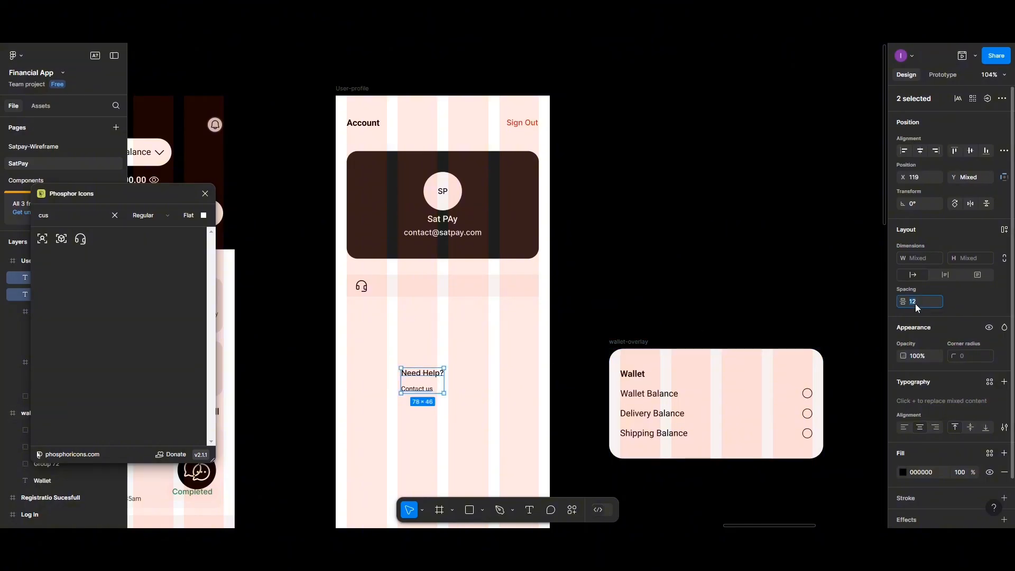
text(2)
click(495, 374)
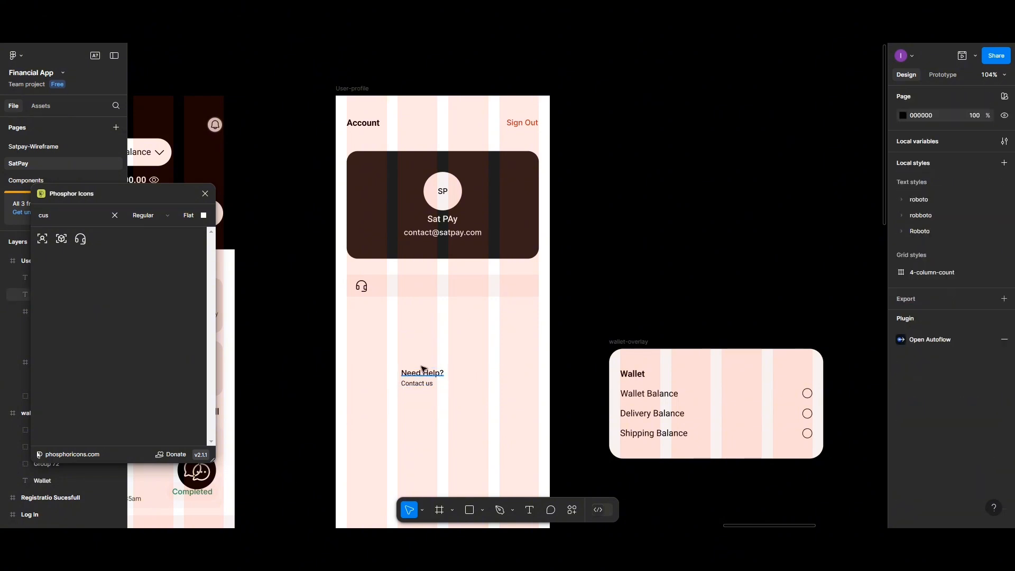
drag(423, 369, 422, 389)
key(ctrl+z)
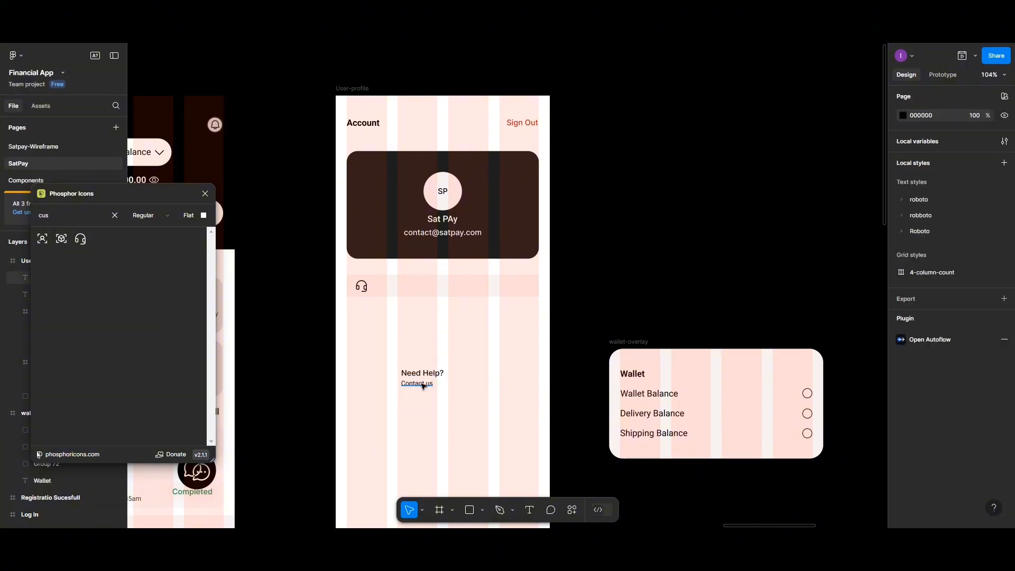
- Set the two text lines' spacing to 1 and group them
drag(430, 382, 393, 286)
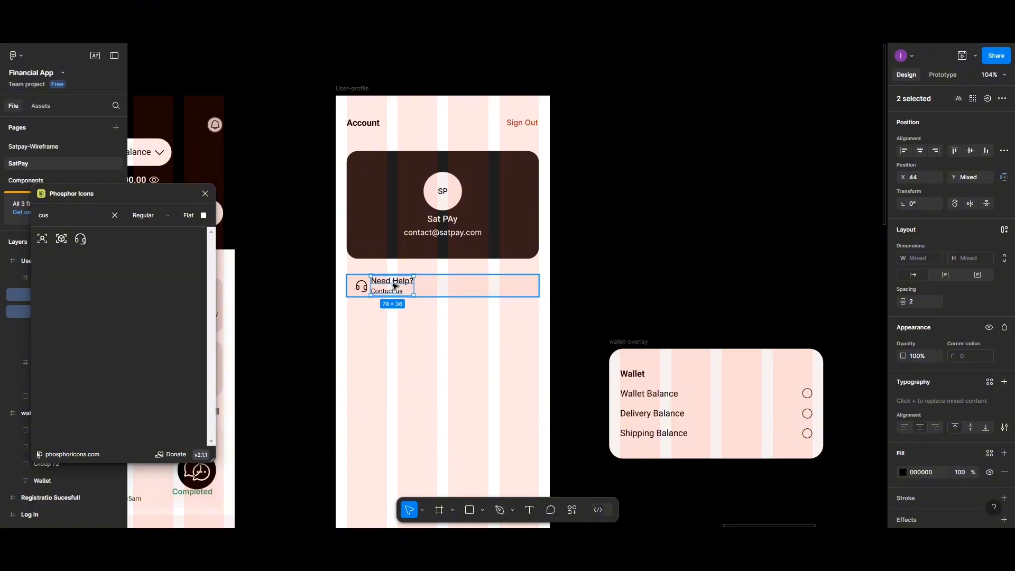
click(921, 303)
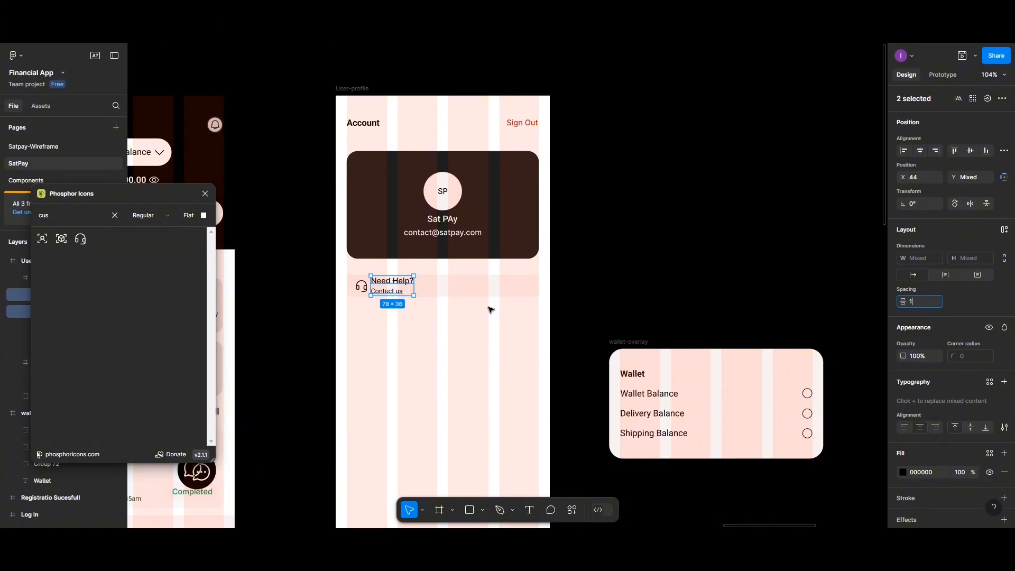
key(ctrl+g)
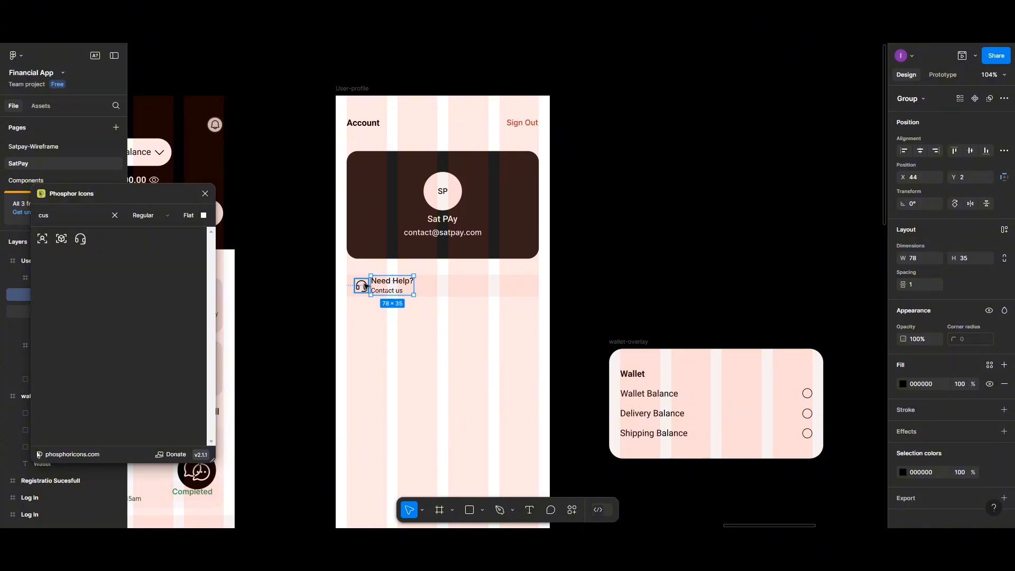
click(365, 286)
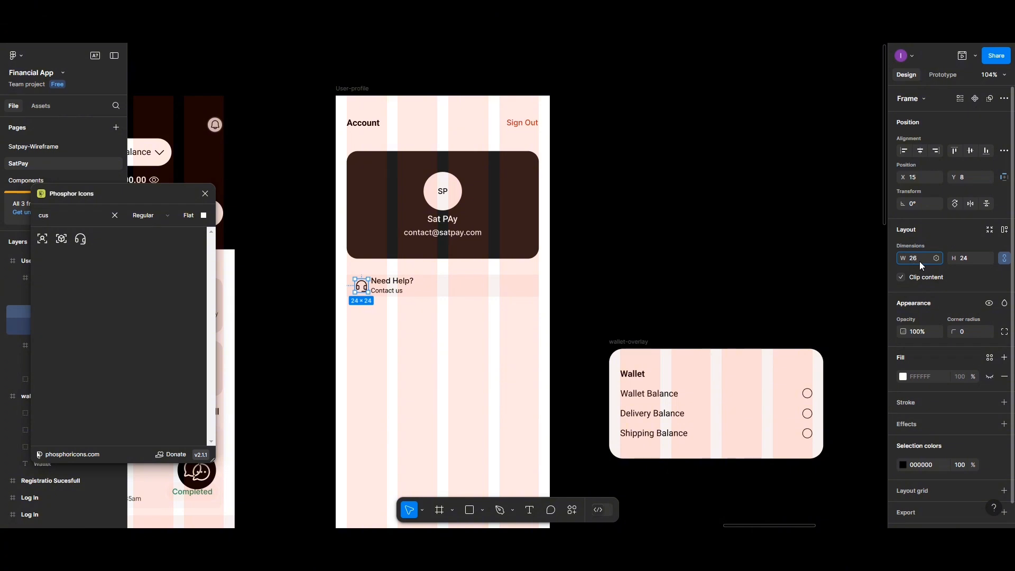
- Fill the headset icon's 26×26 frame with light grey CAC5C5
click(407, 352)
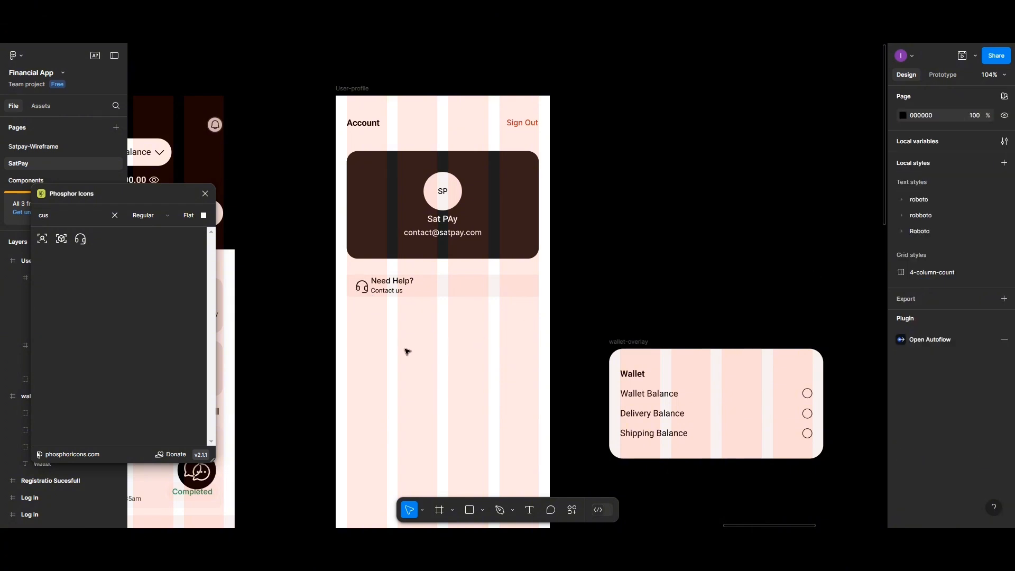
click(362, 286)
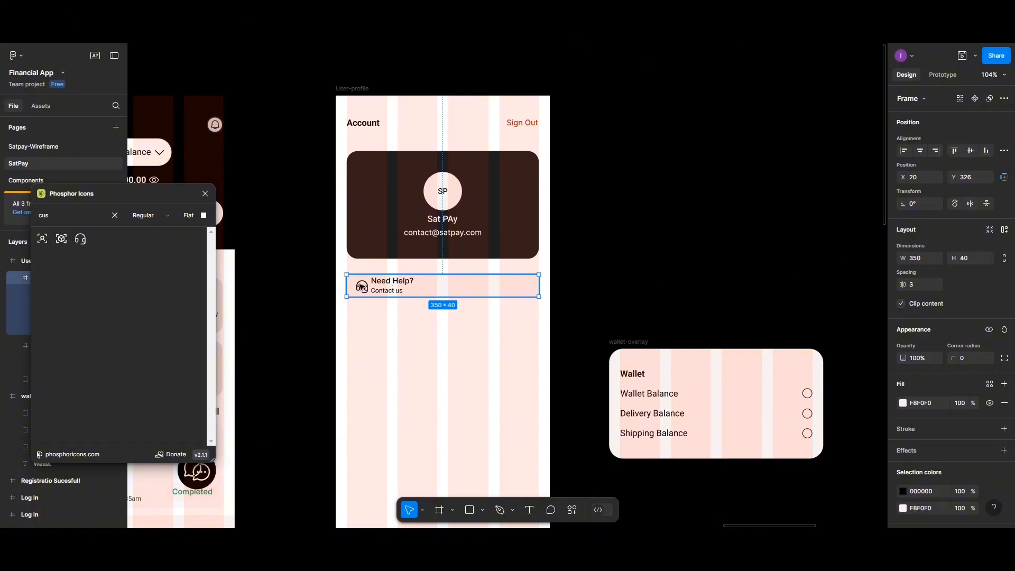
click(361, 286)
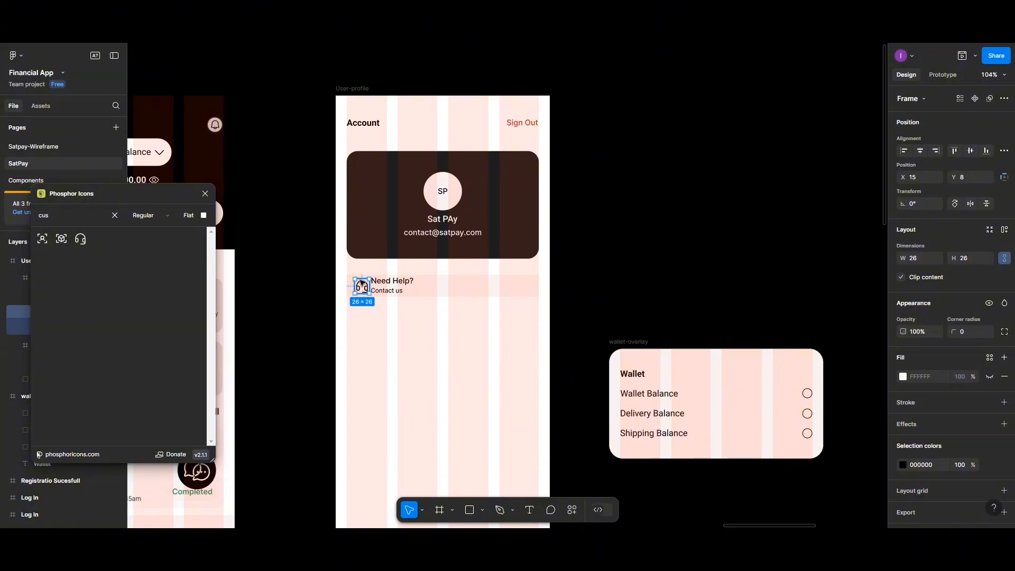
click(904, 377)
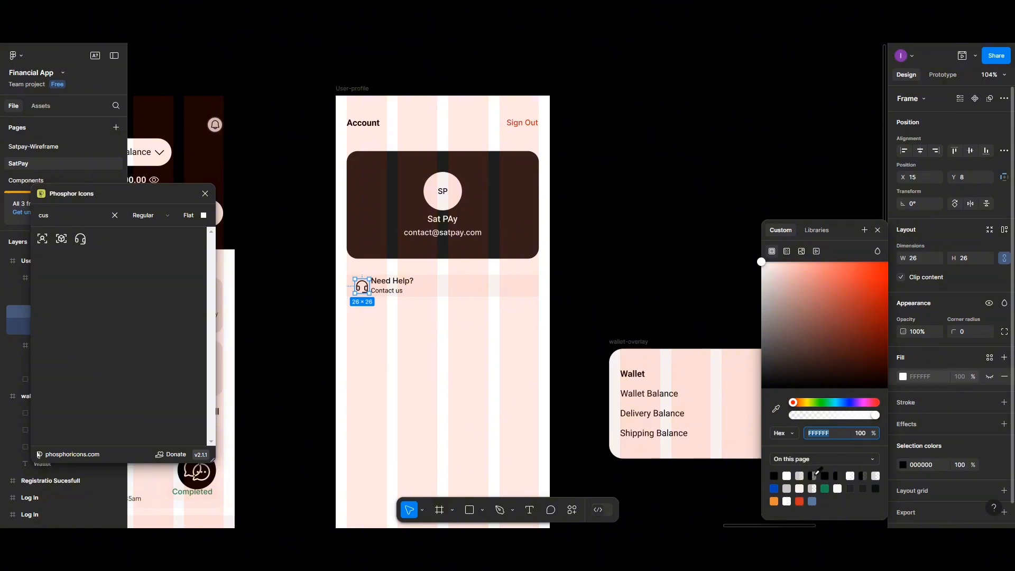
click(787, 488)
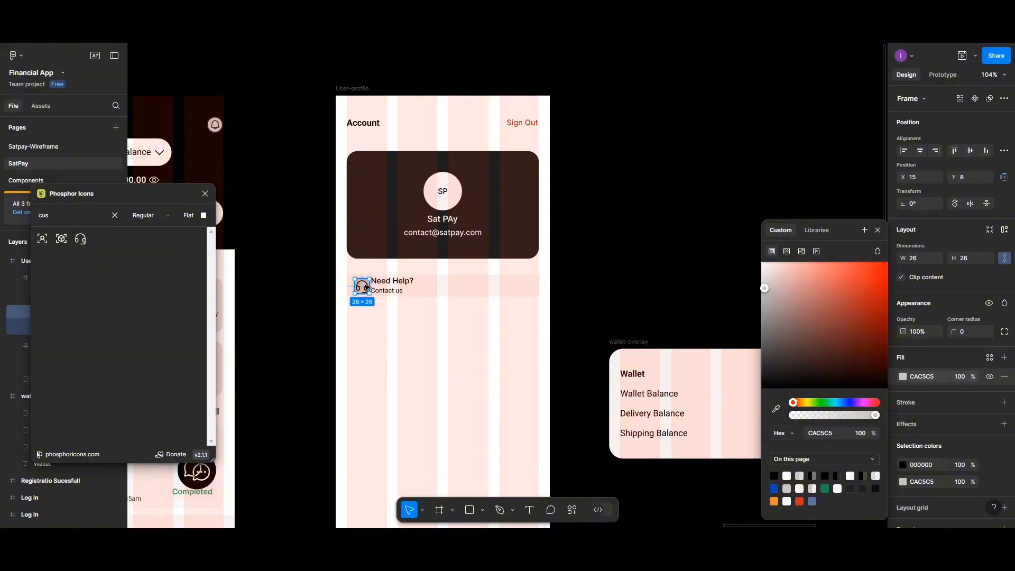
scroll(365, 287, up, 8)
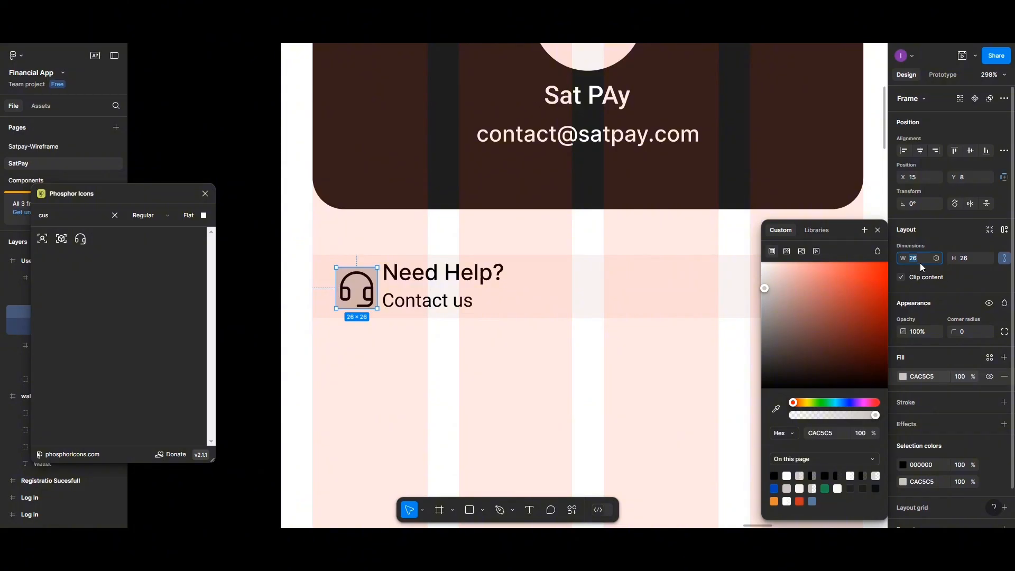
- Resize the headset icon's grey frame to 30×30 and nudge it into place
key(Return)
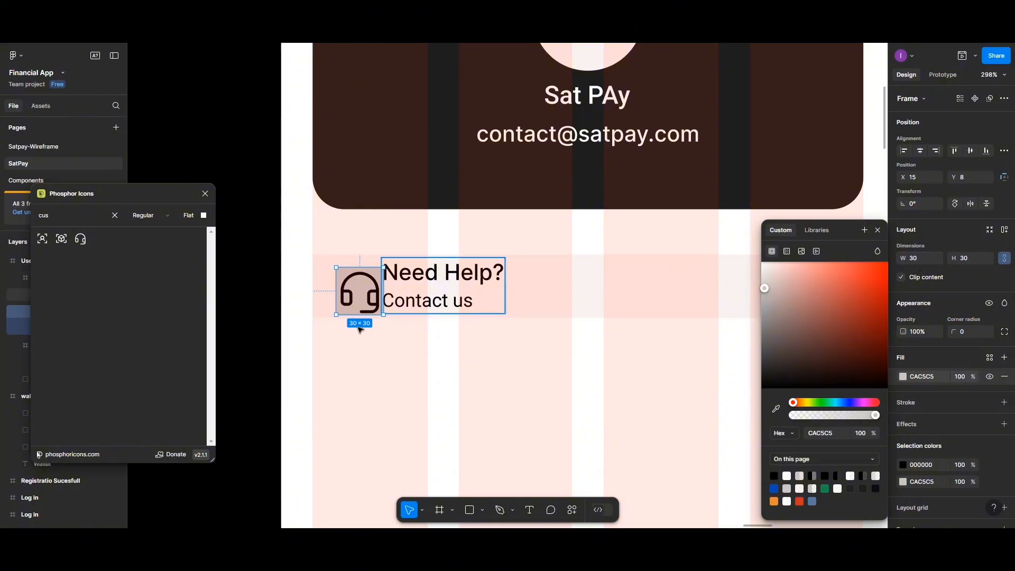
drag(359, 290, 356, 290)
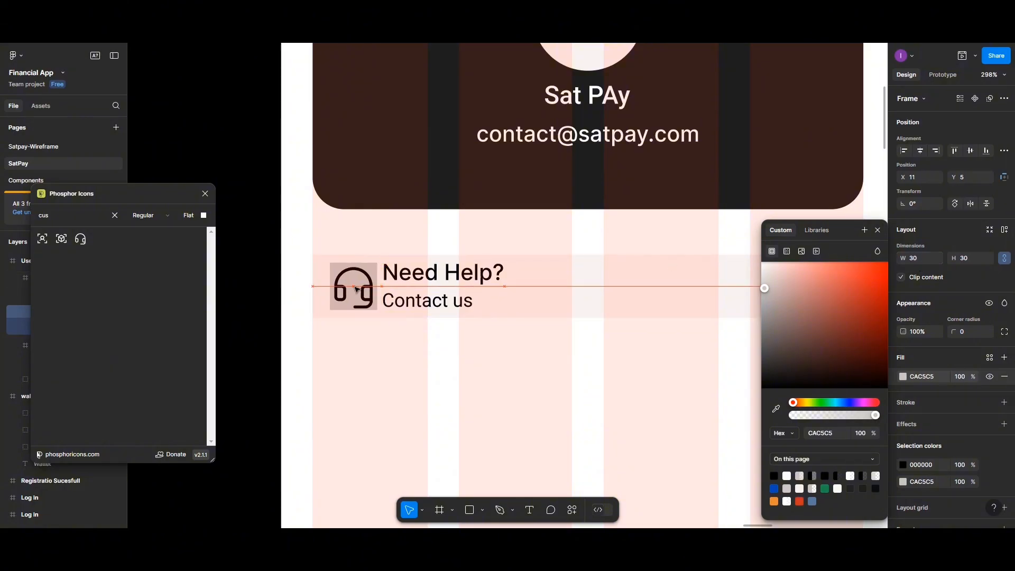
click(425, 495)
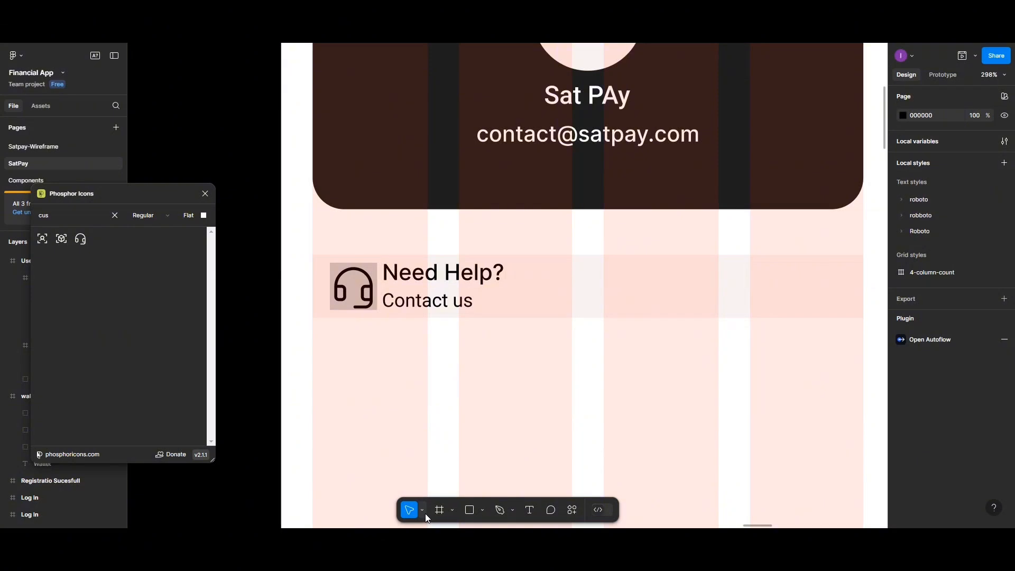
click(425, 513)
click(431, 481)
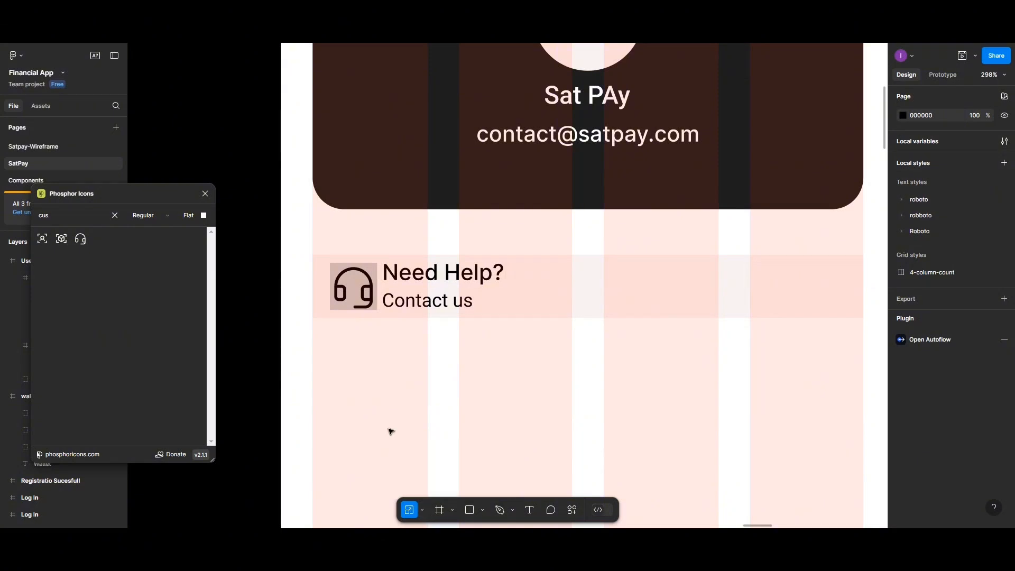
- Scale the headset glyph to 0.79 and centre it horizontally and vertically in its frame
click(366, 291)
click(367, 292)
click(368, 292)
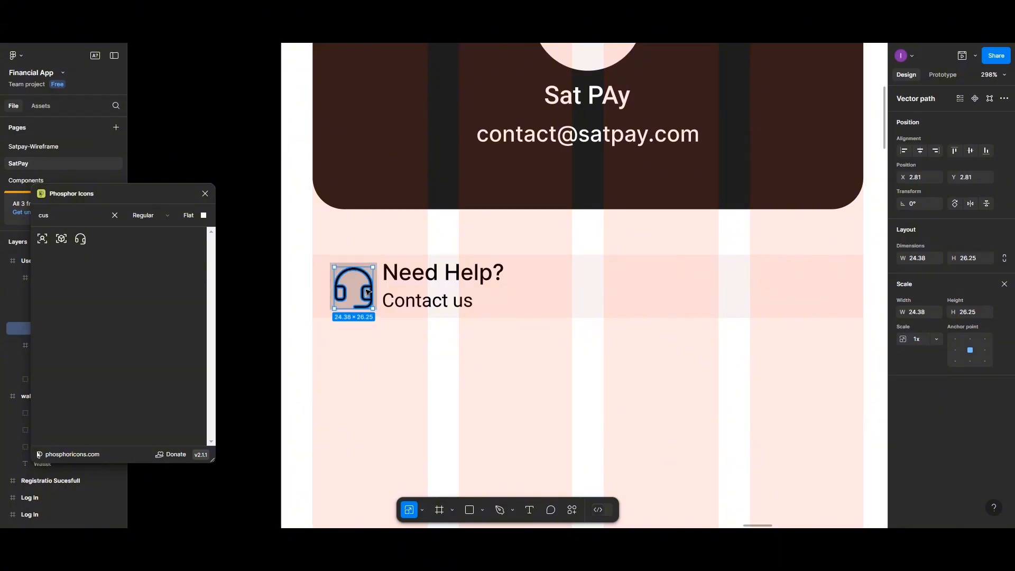
drag(372, 267, 365, 276)
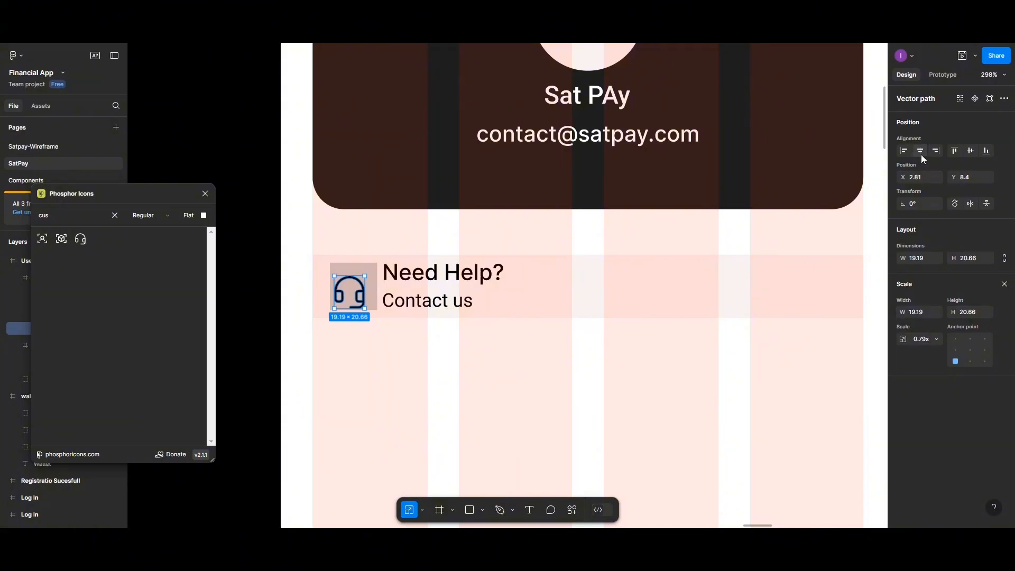
click(921, 154)
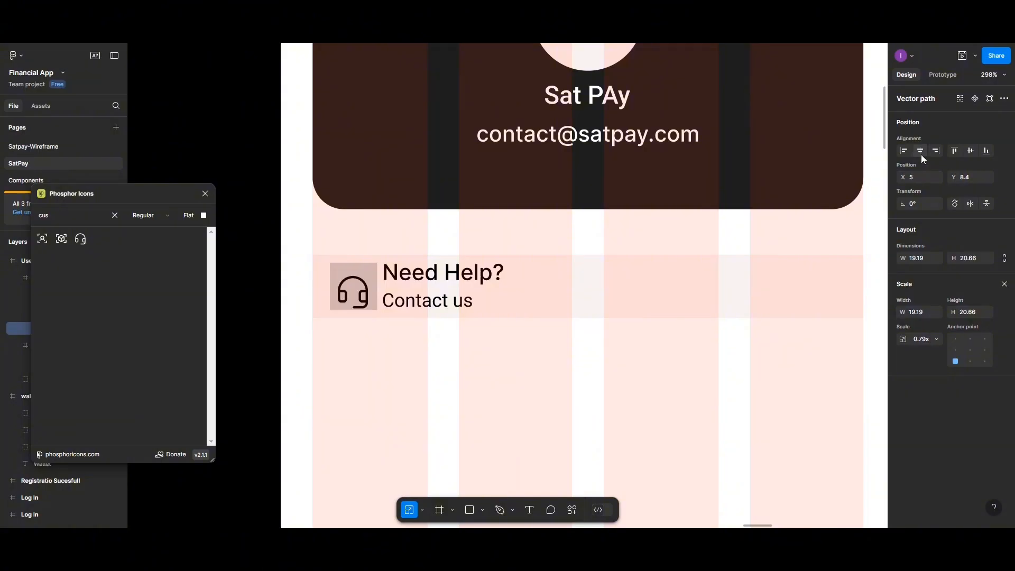
click(971, 152)
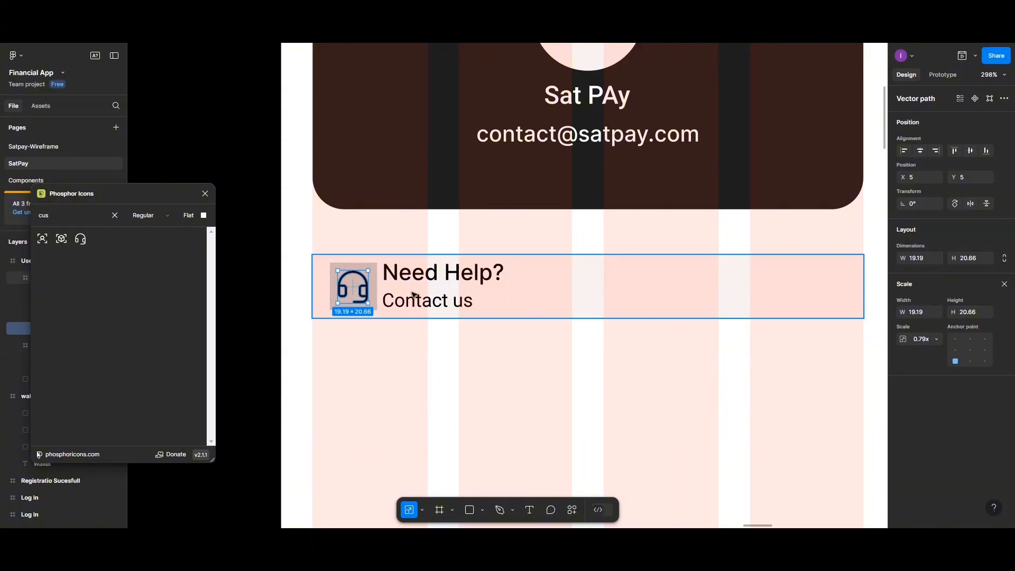
click(333, 268)
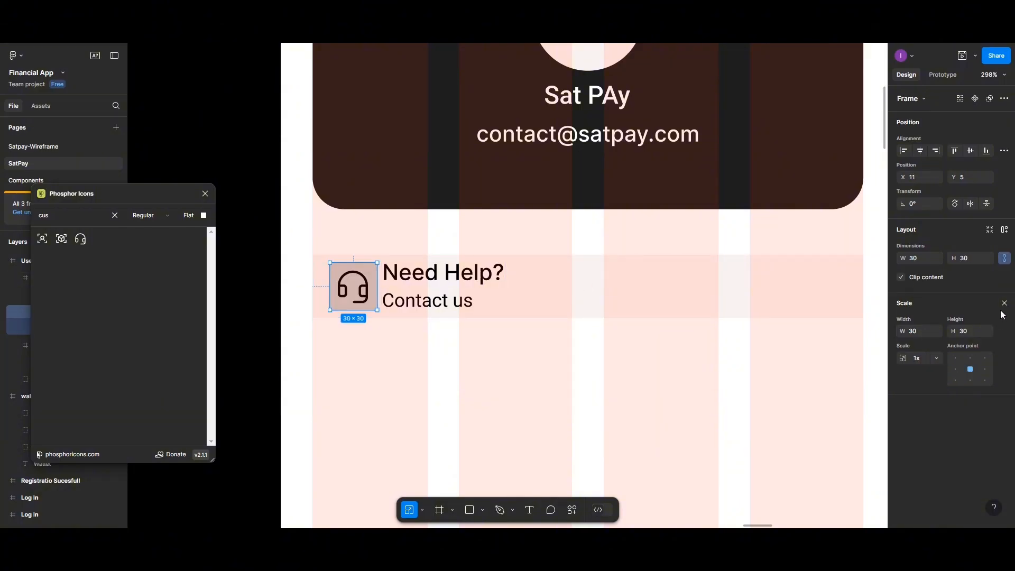
- Round the grey icon square's corners, trying radius 10 and settling on 5
click(1004, 303)
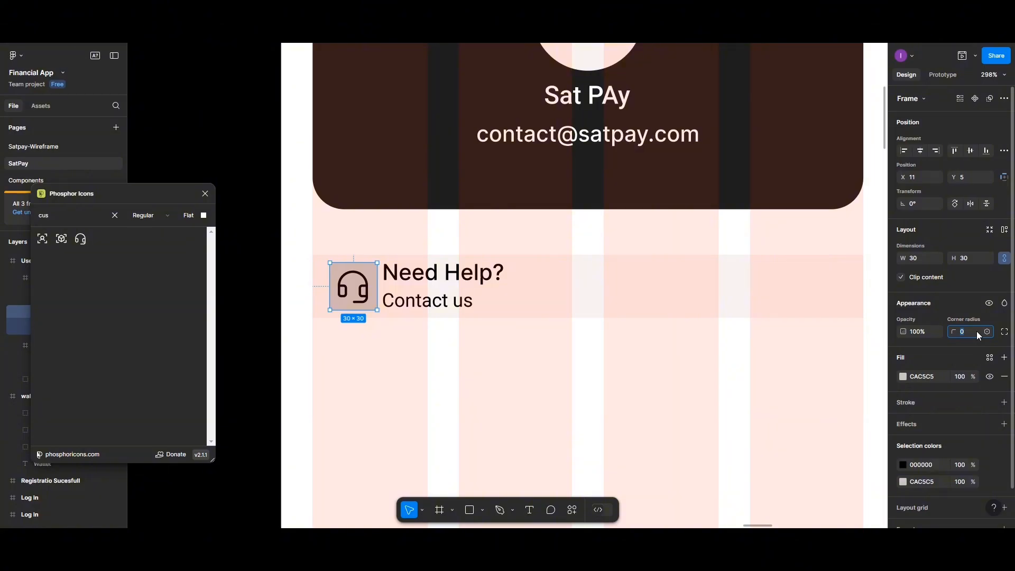
key(Return)
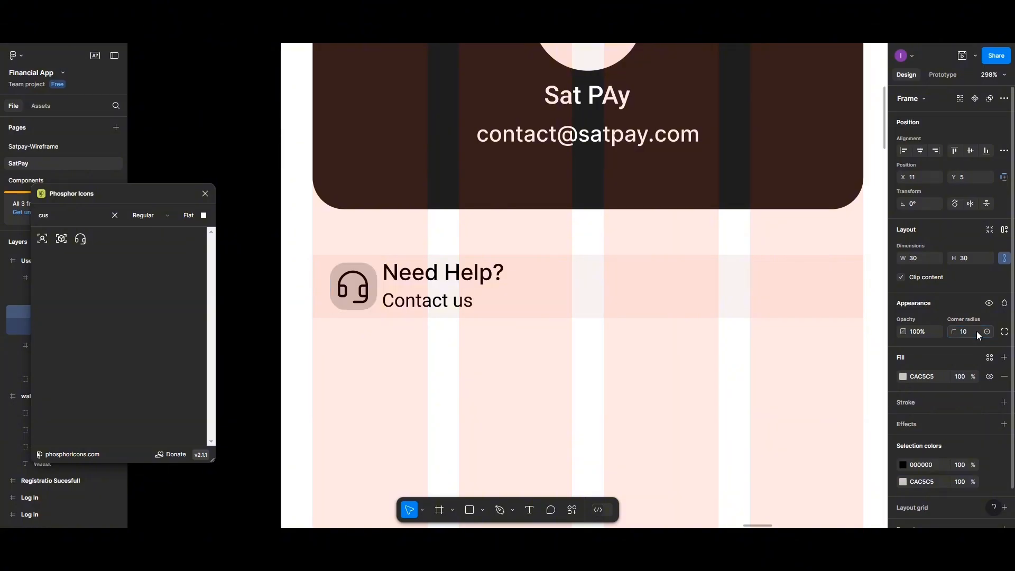
key(Escape)
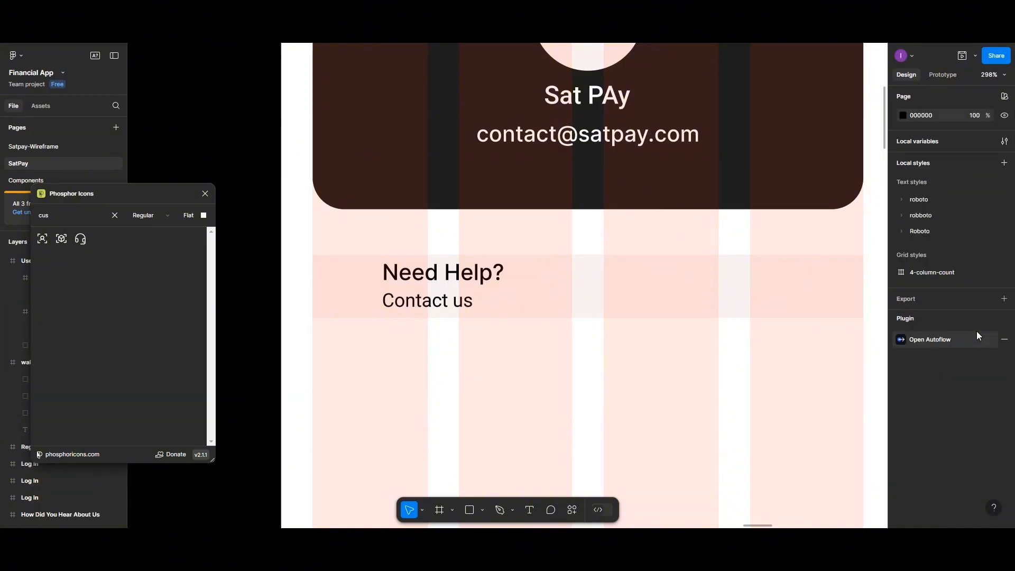
key(ctrl+z)
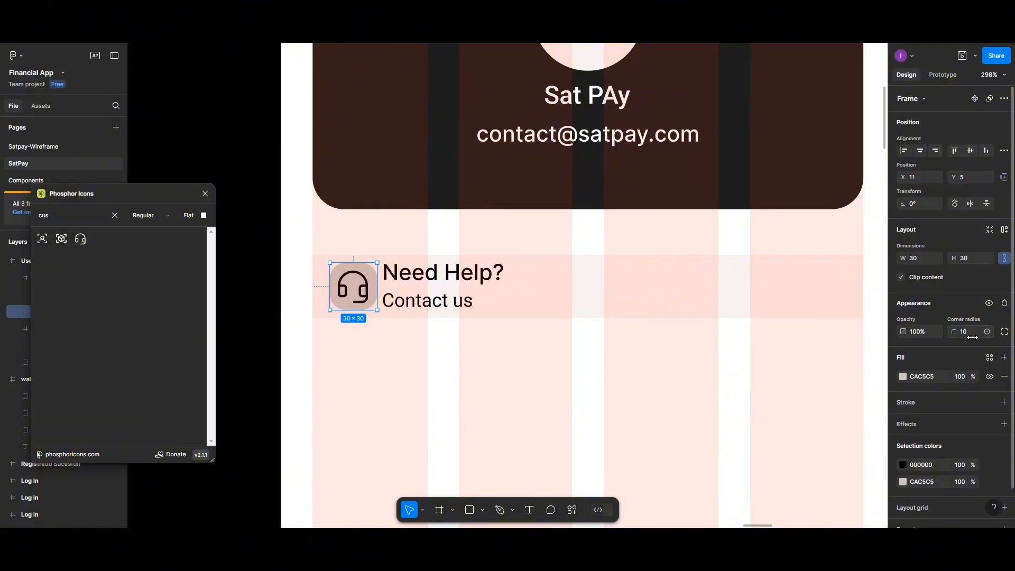
click(972, 333)
text(5)
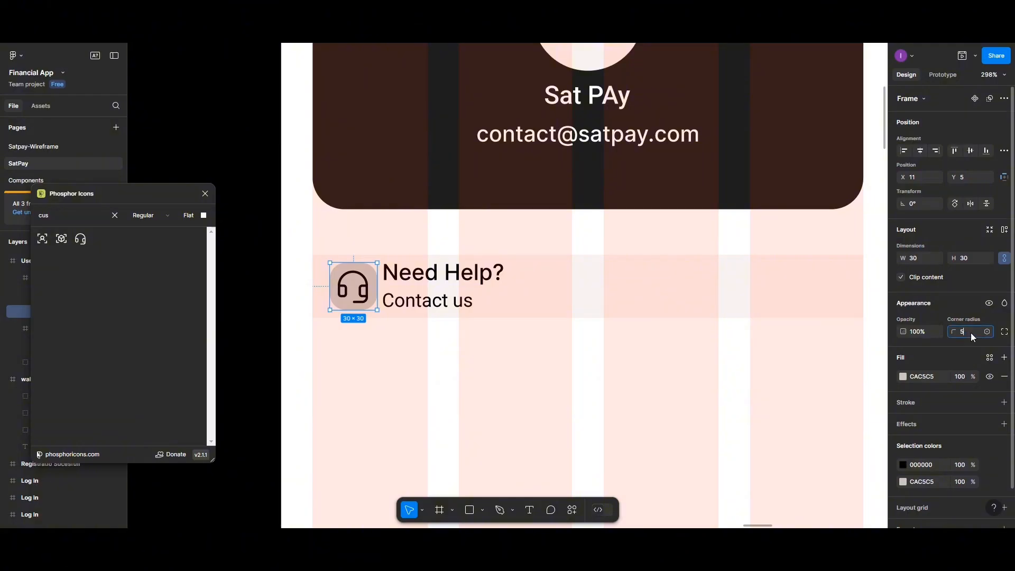
click(532, 382)
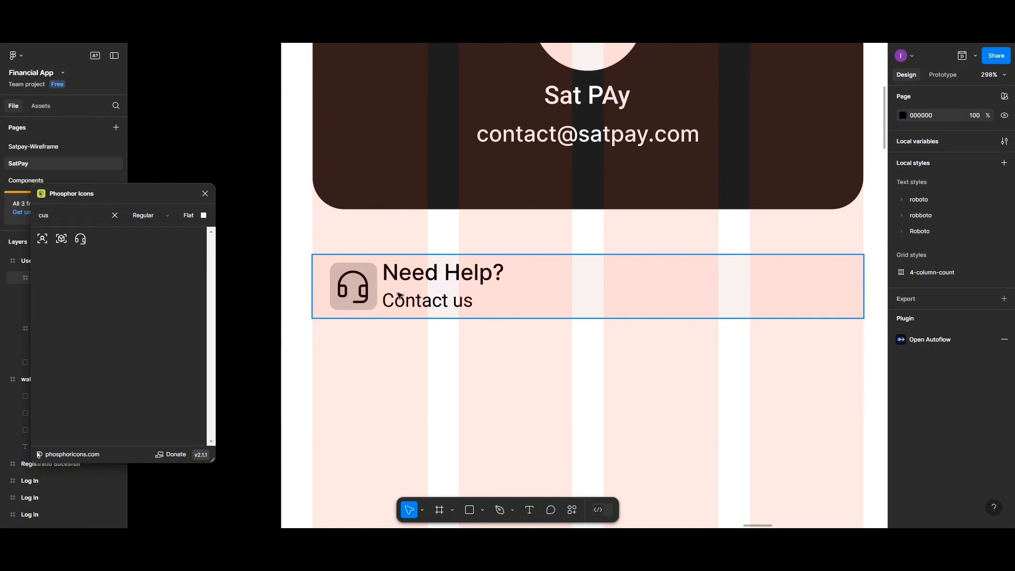
- Set the Need Help? group's line spacing to 0 and drop Contact us fill opacity to 80%
click(421, 276)
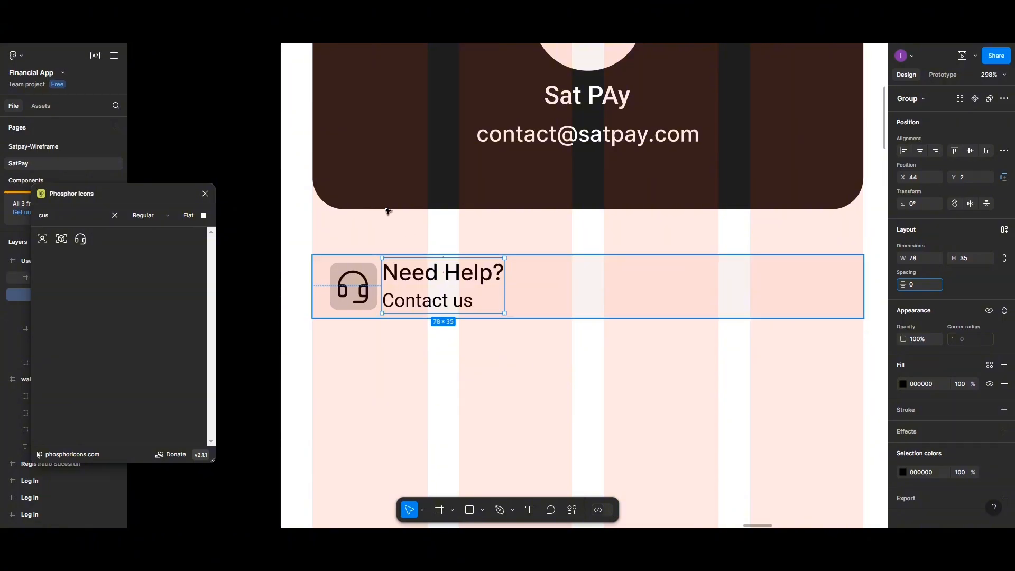
drag(427, 286, 432, 275)
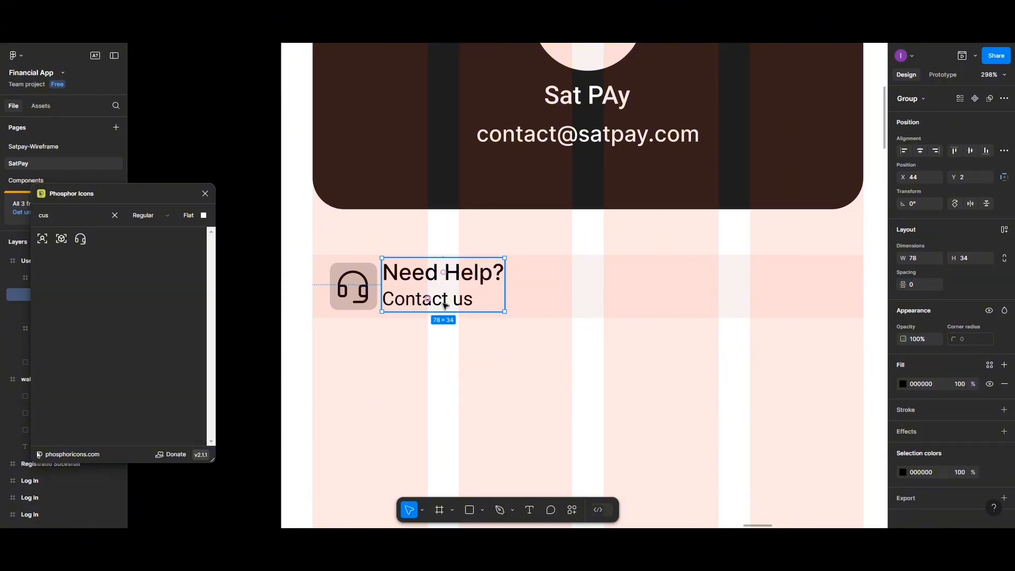
double_click(446, 305)
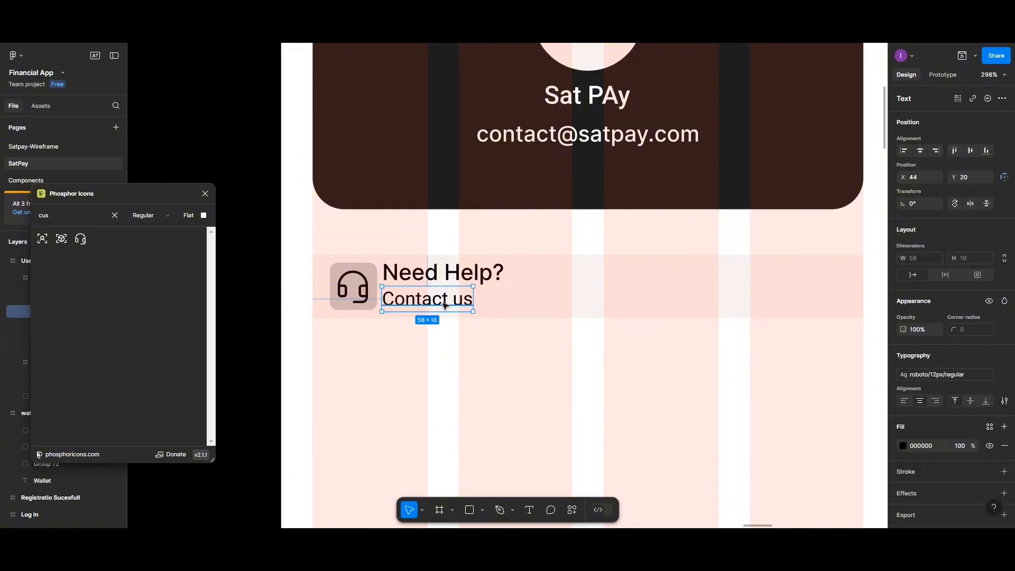
click(903, 446)
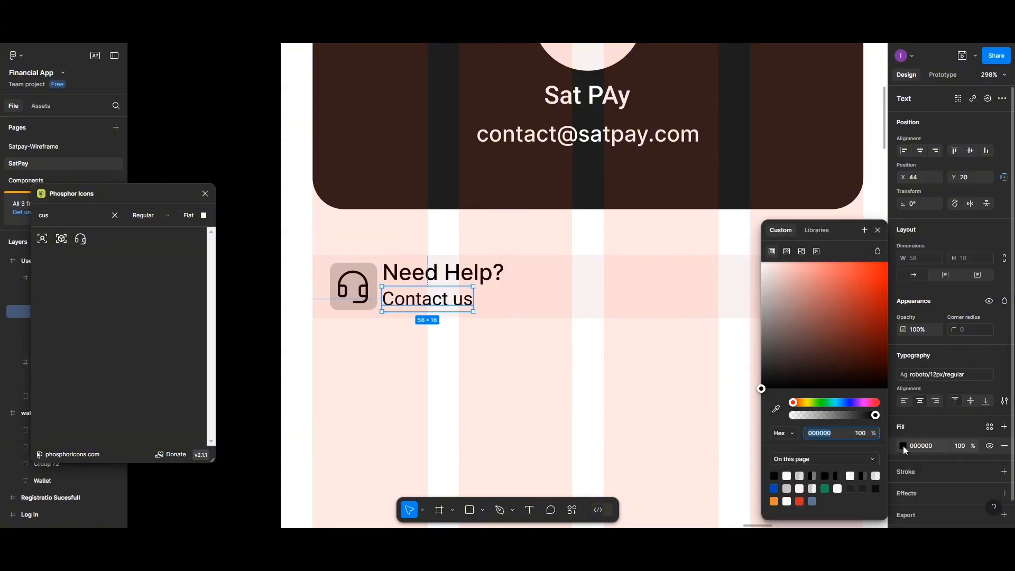
click(957, 446)
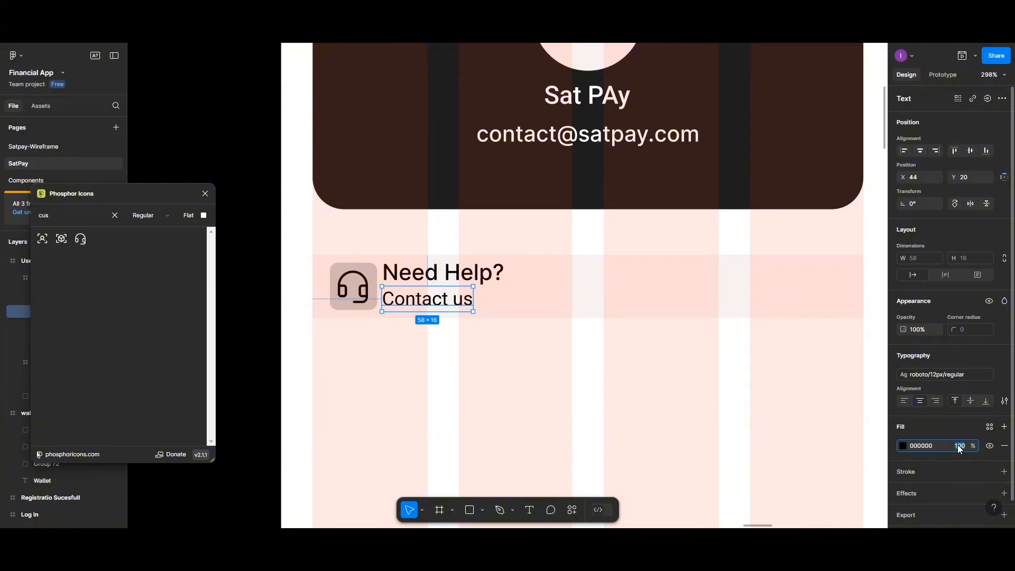
text(80)
key(Return)
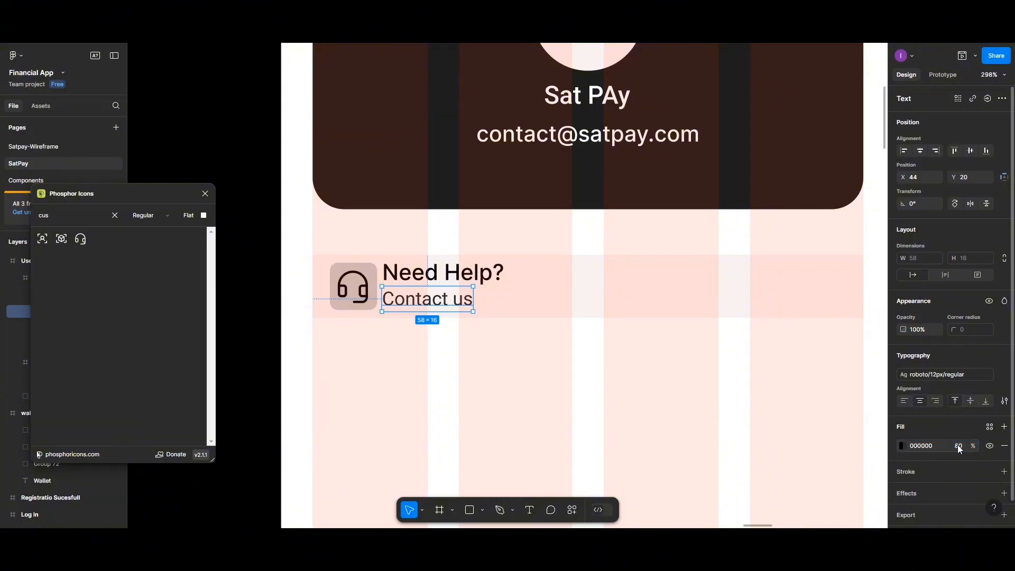
click(485, 357)
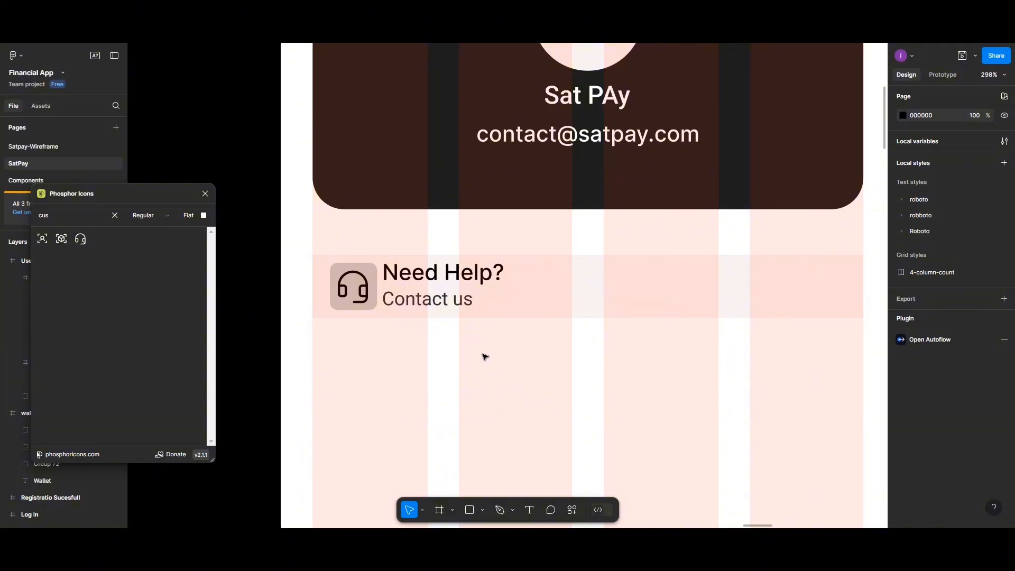
- Search the Phosphor Icons plugin for 'external link'
right_click(392, 373)
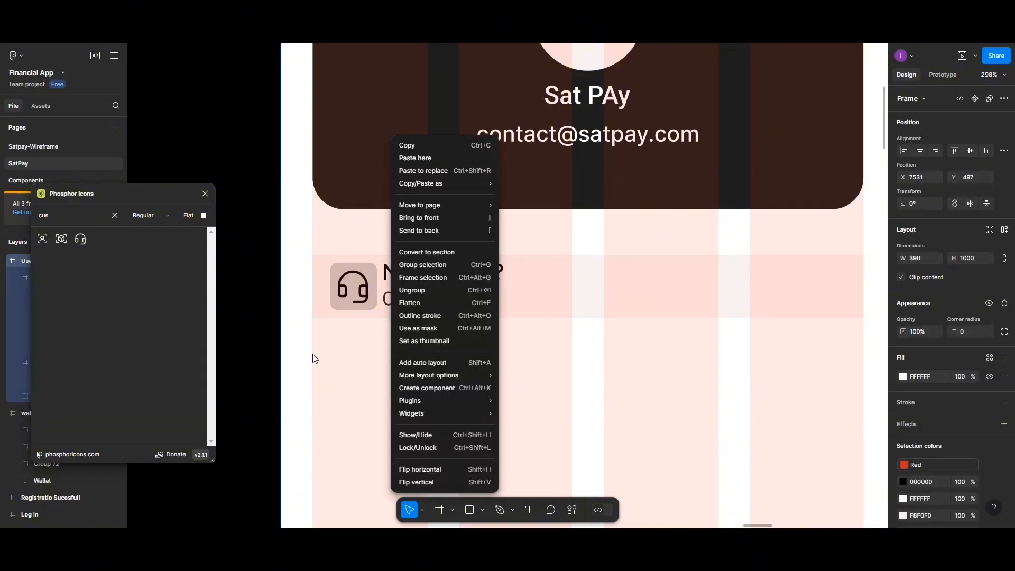
click(113, 216)
click(100, 215)
click(114, 215)
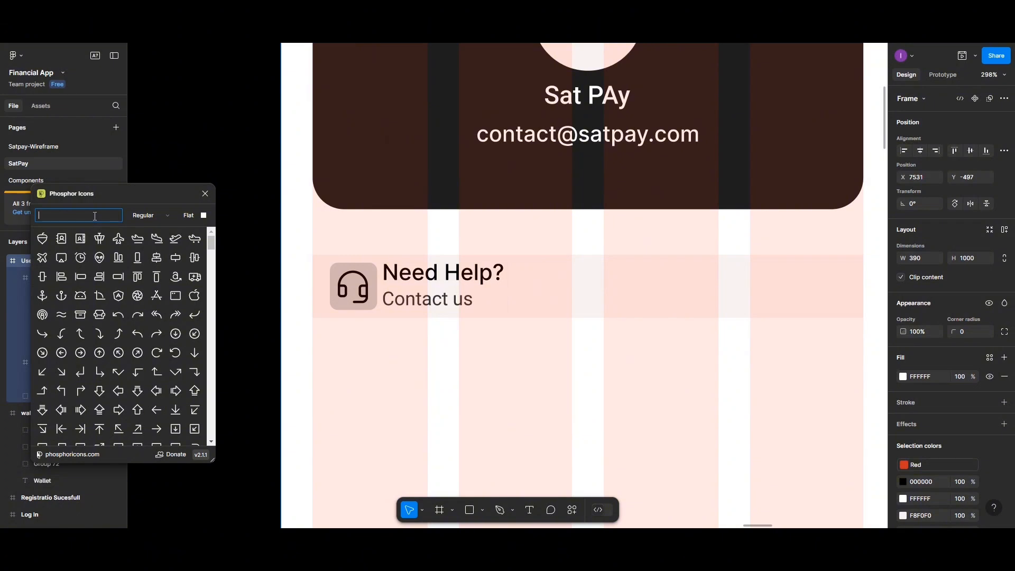
text(lin)
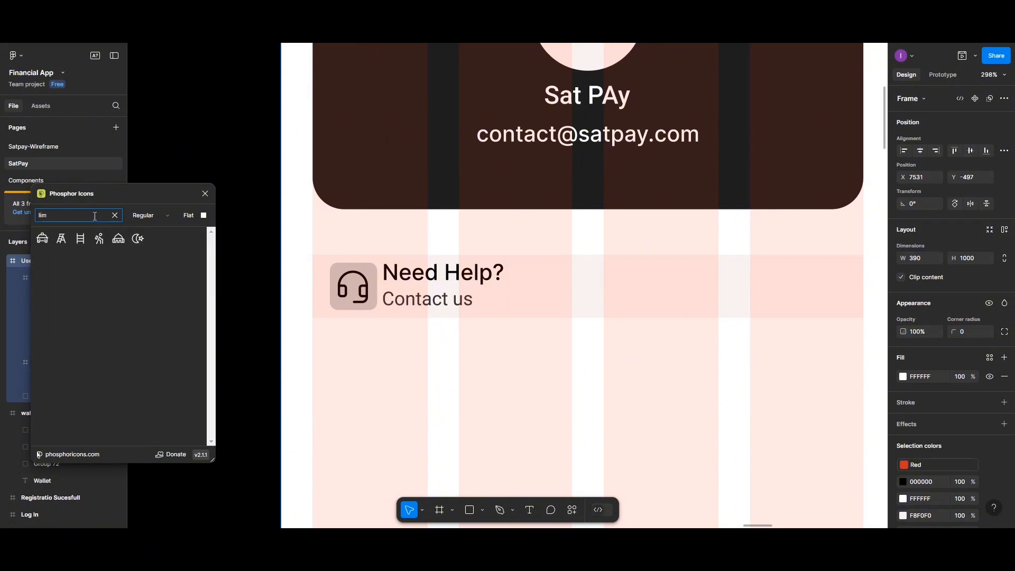
text(k)
key(BackSpace)
key(BackSpace)
key(BackSpace)
key(BackSpace)
text(e)
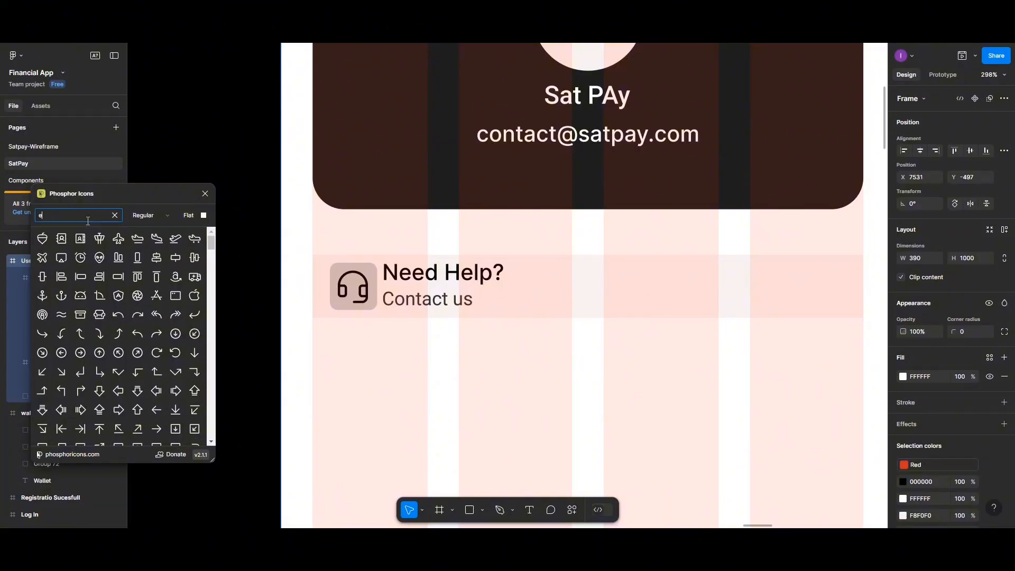
text(xterna)
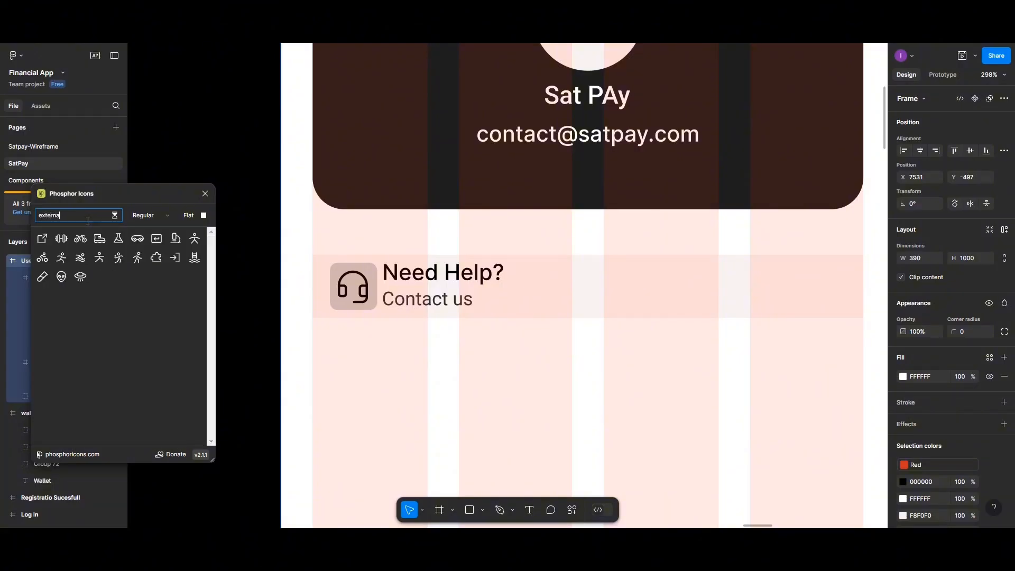
text(l link)
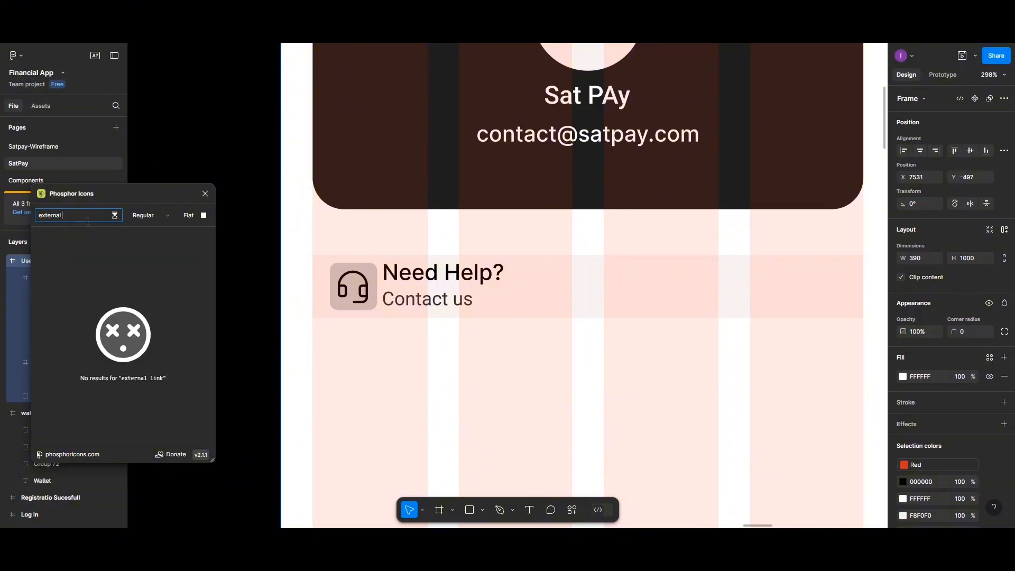
- Drag the external-link arrow icon onto the Need Help row and move it to the right end
drag(43, 238, 820, 295)
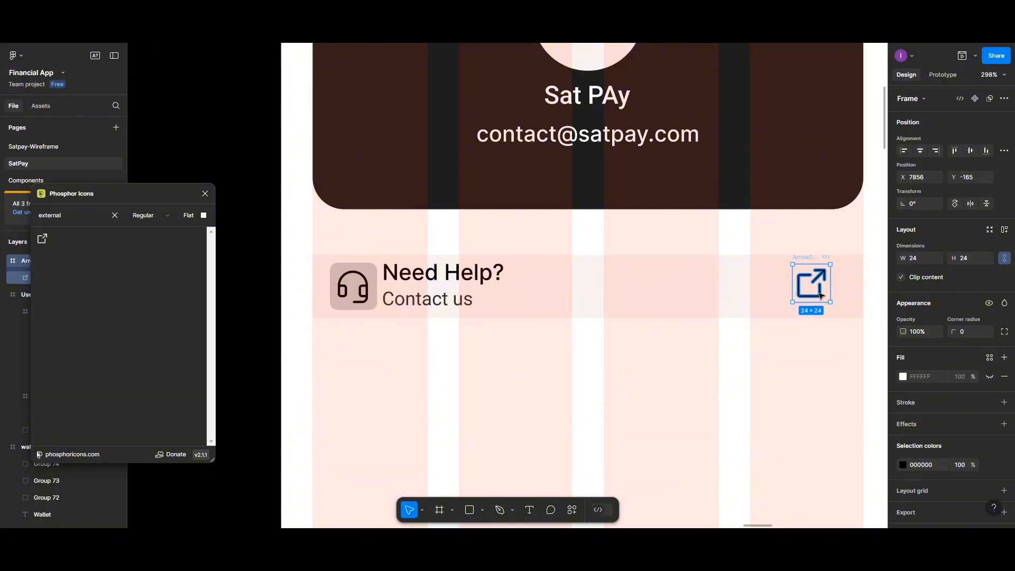
drag(829, 296, 857, 295)
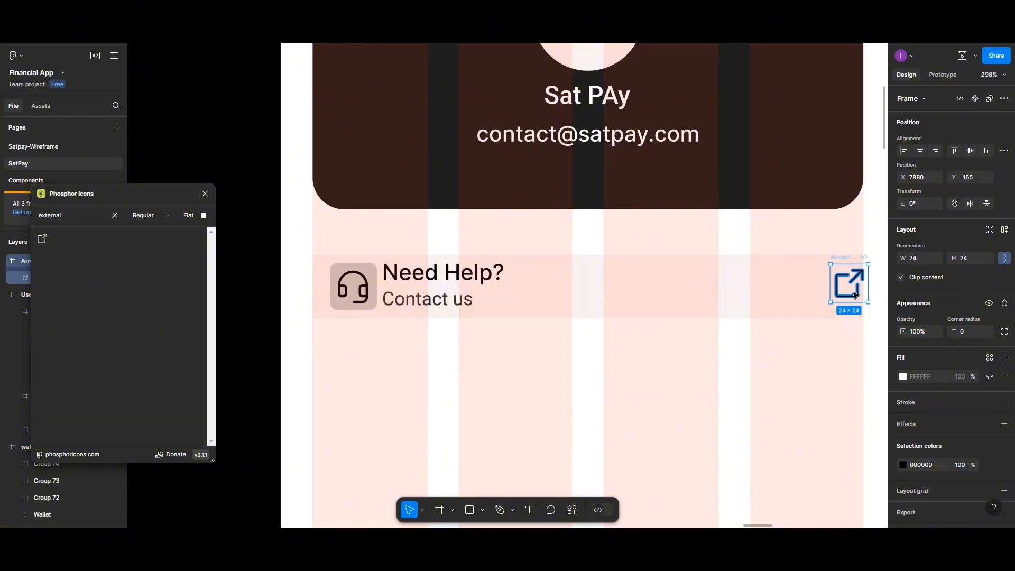
click(362, 295)
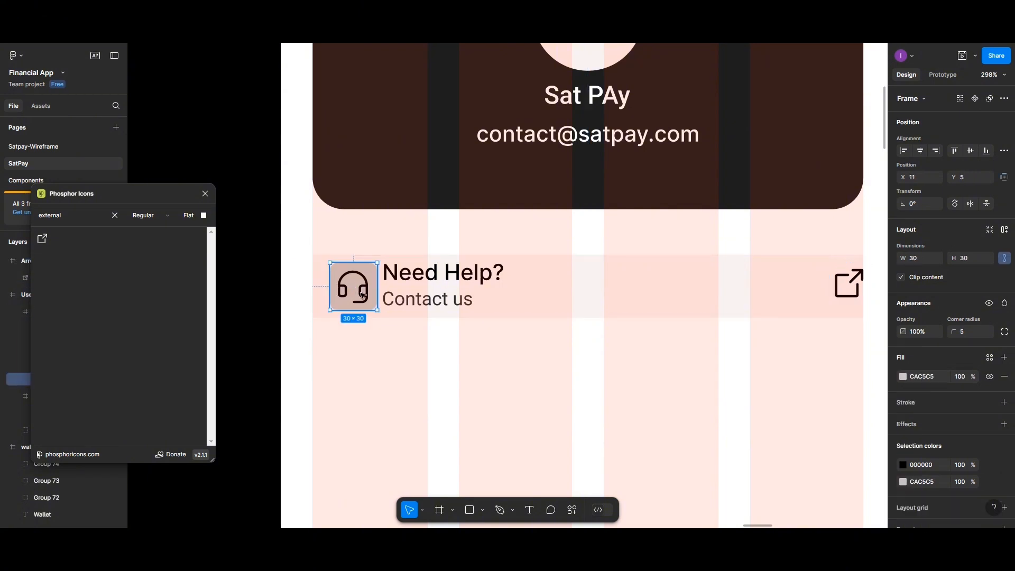
double_click(362, 295)
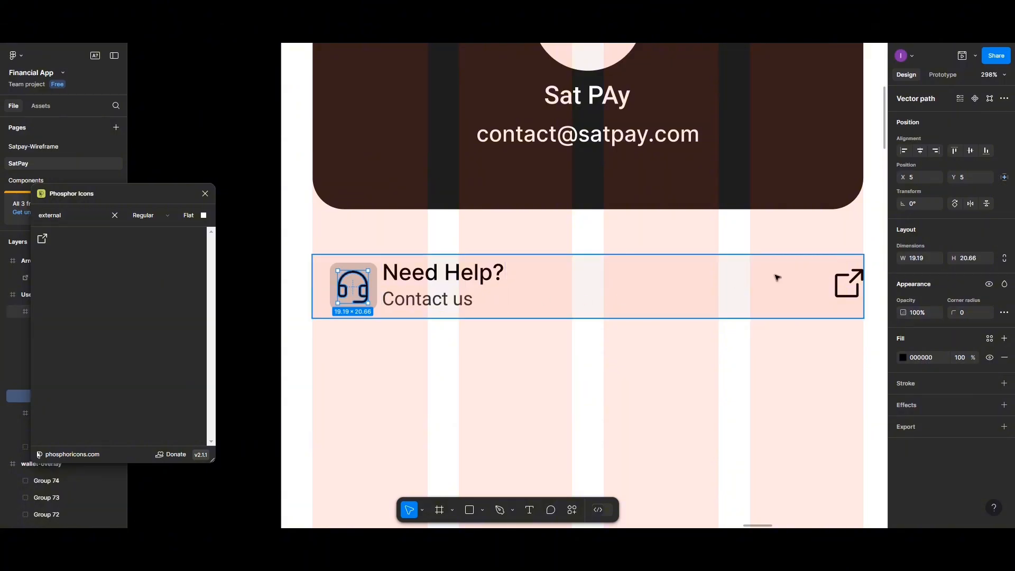
click(843, 288)
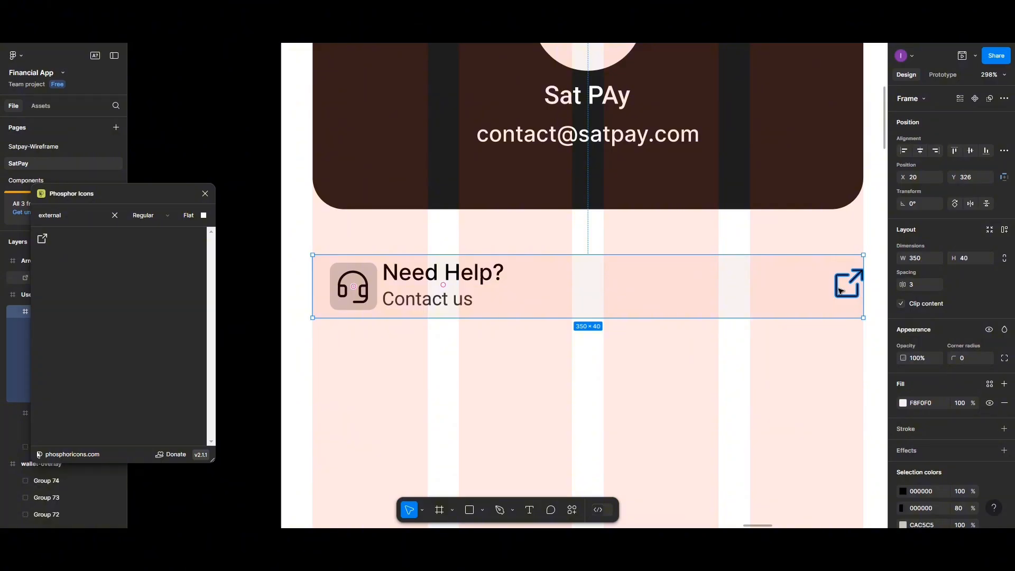
double_click(842, 289)
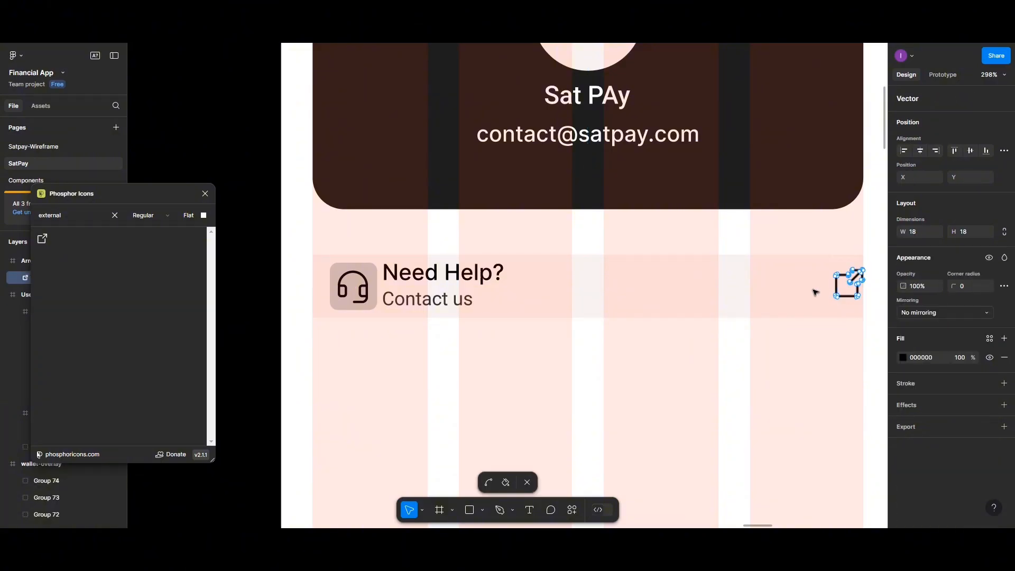
key(Escape)
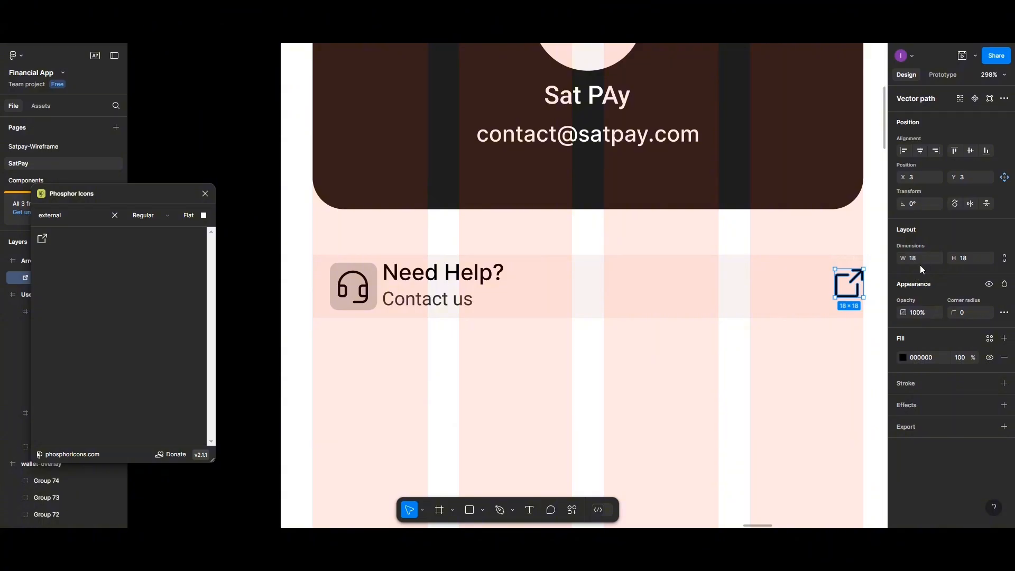
- Select the Need Help row and undo an accidental vertical centering
click(824, 283)
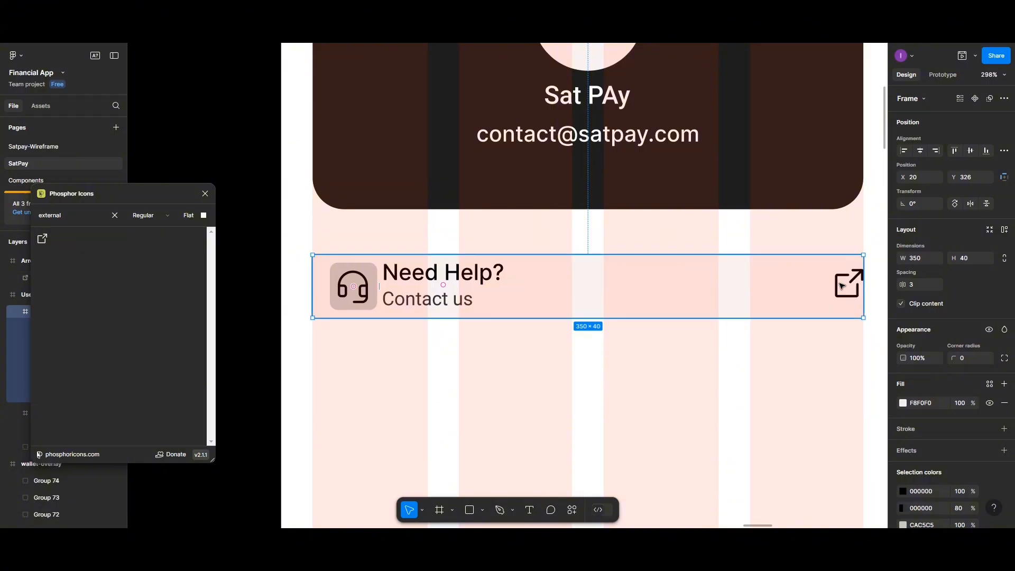
click(841, 287)
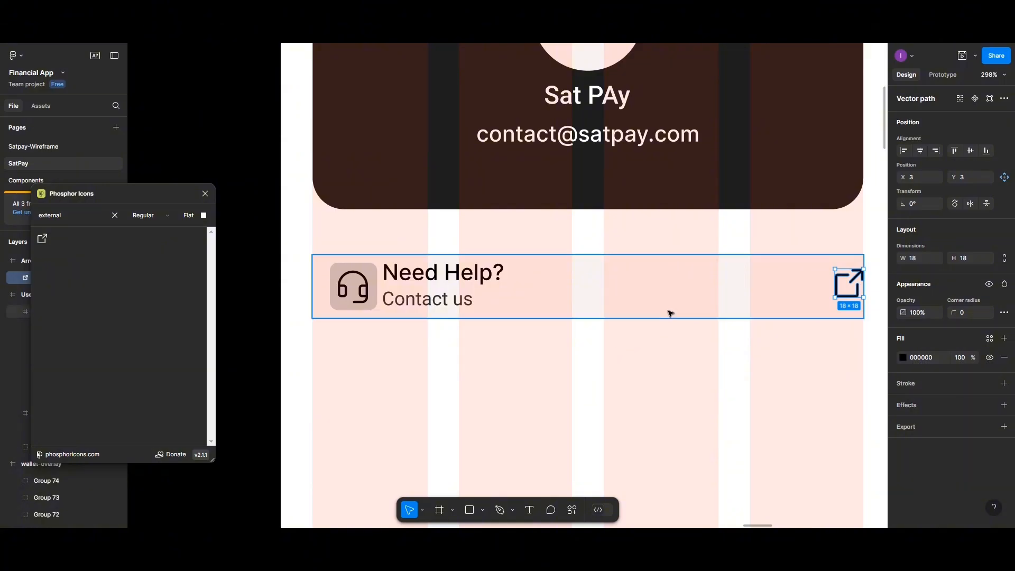
scroll(670, 313, down, 3)
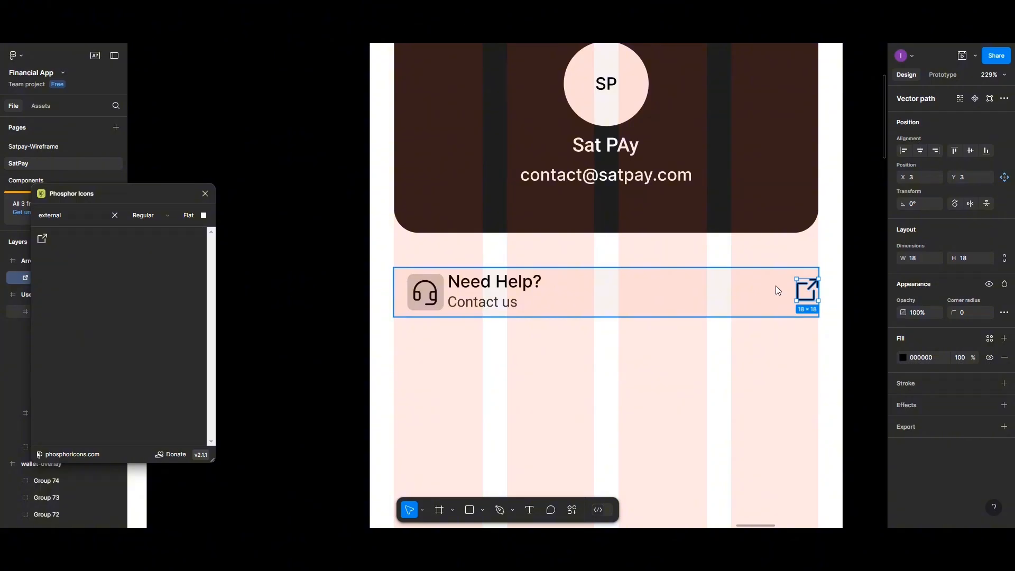
click(776, 287)
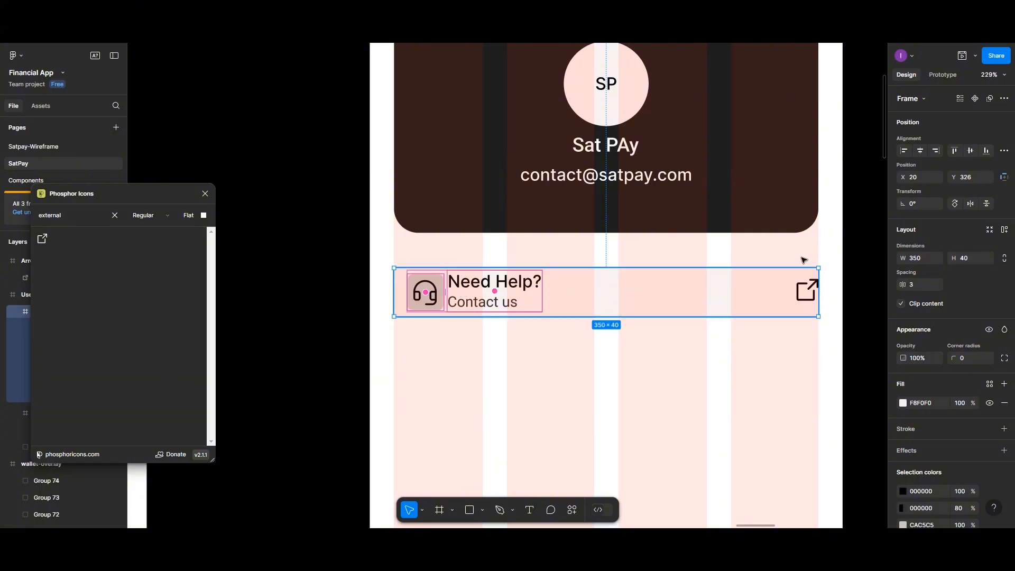
click(969, 151)
key(ctrl+z)
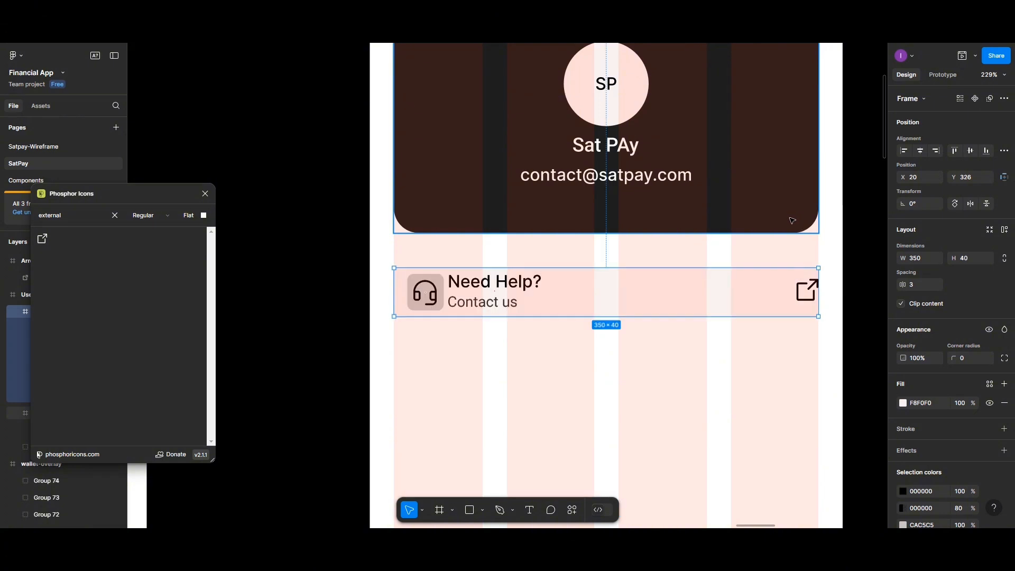
- Space the headset icon and Need Help? text 5 apart, then group them
click(417, 291)
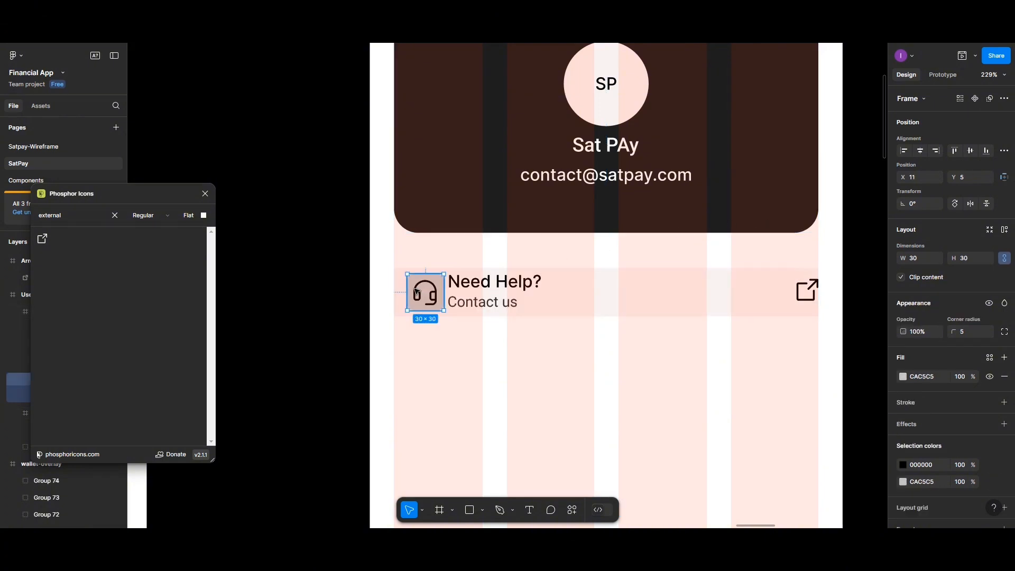
shift+click(466, 288)
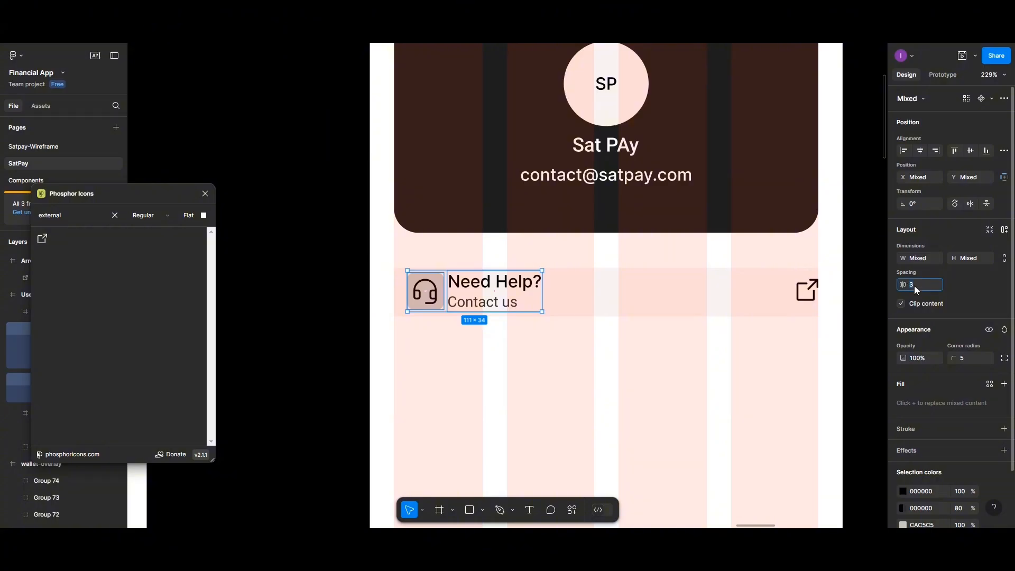
key(Return)
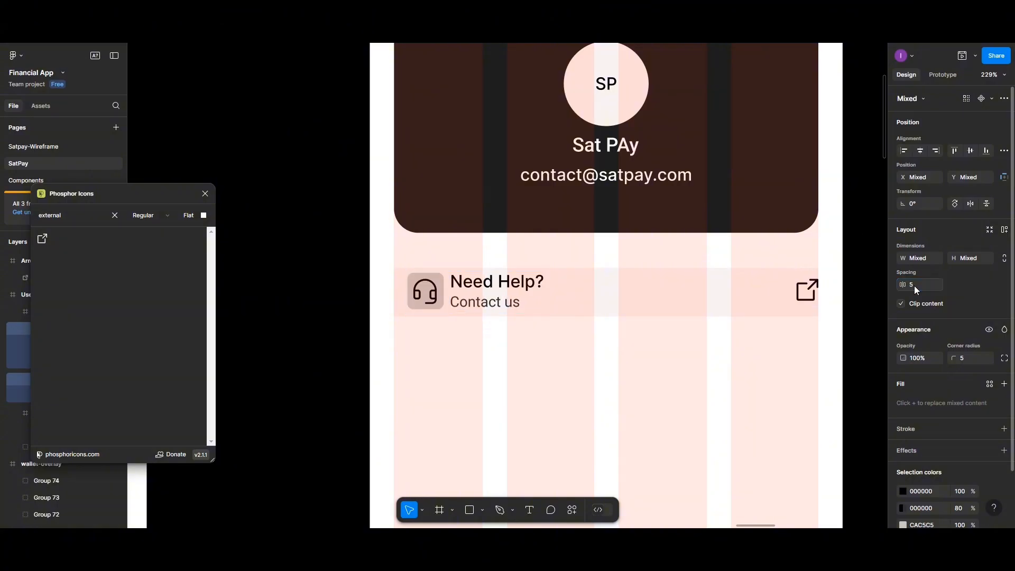
click(524, 307)
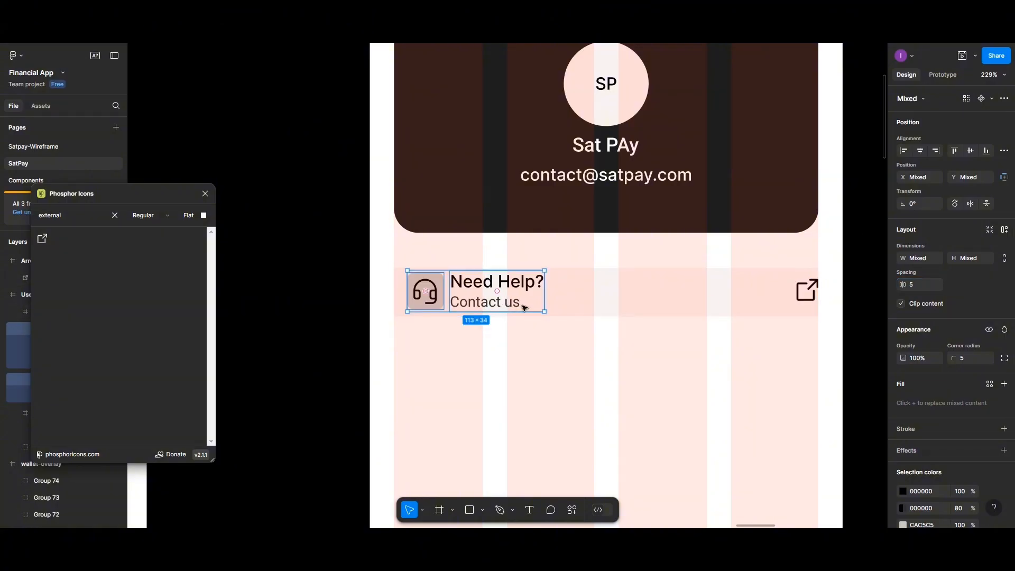
key(ctrl+g)
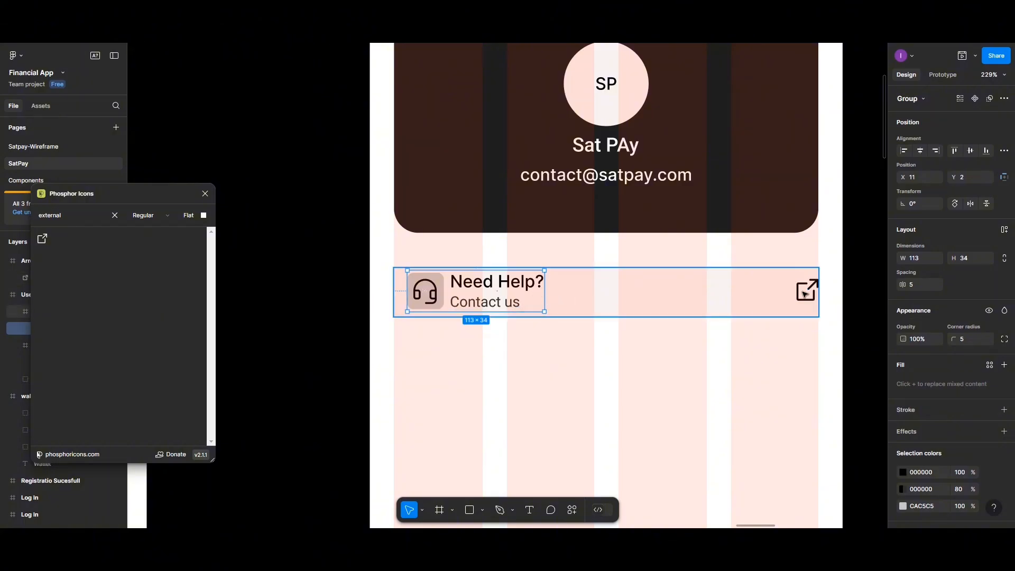
- Try vertically centring the Need Help group with the link icon, then undo it
click(804, 295)
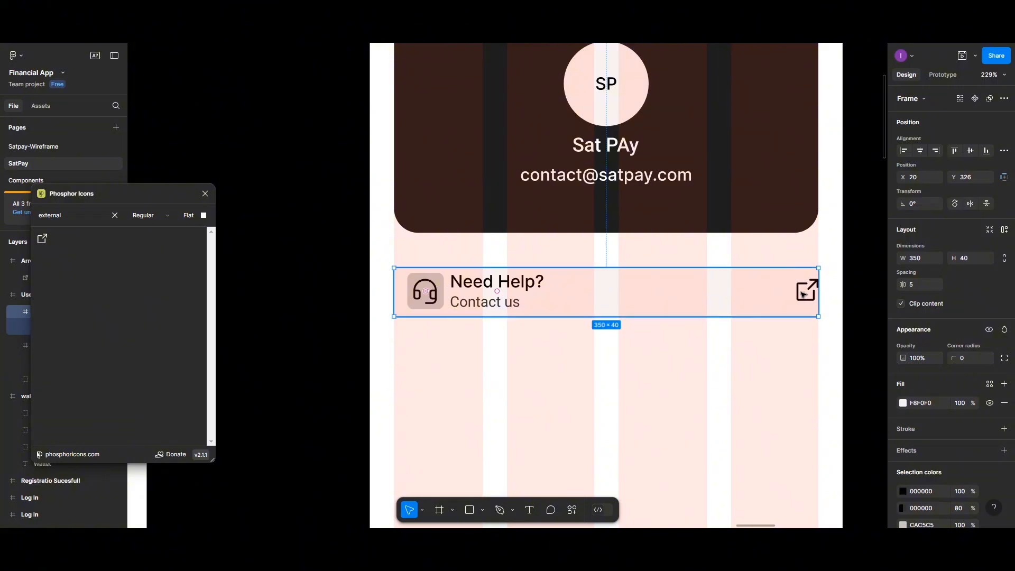
click(802, 295)
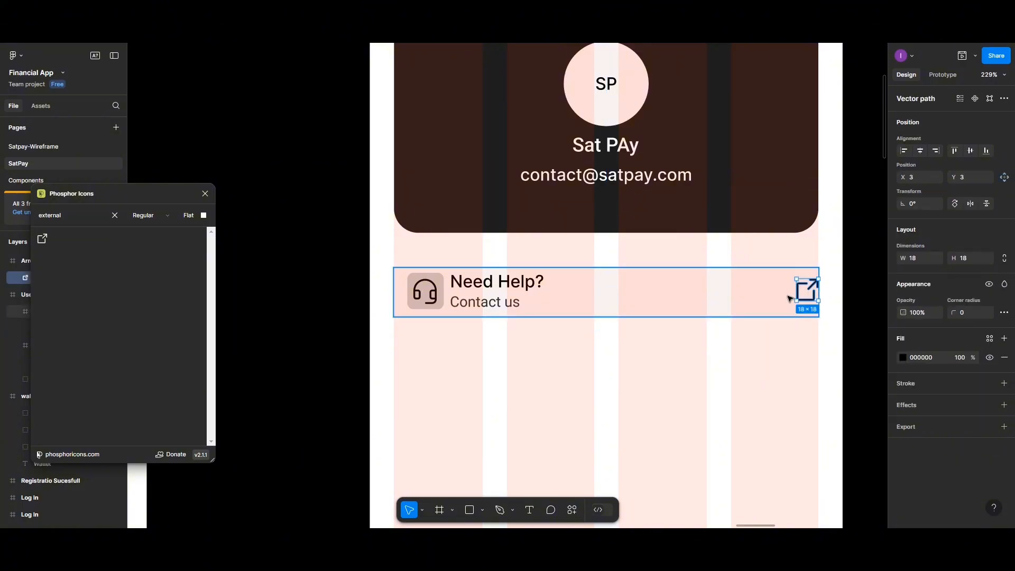
click(788, 296)
double_click(800, 294)
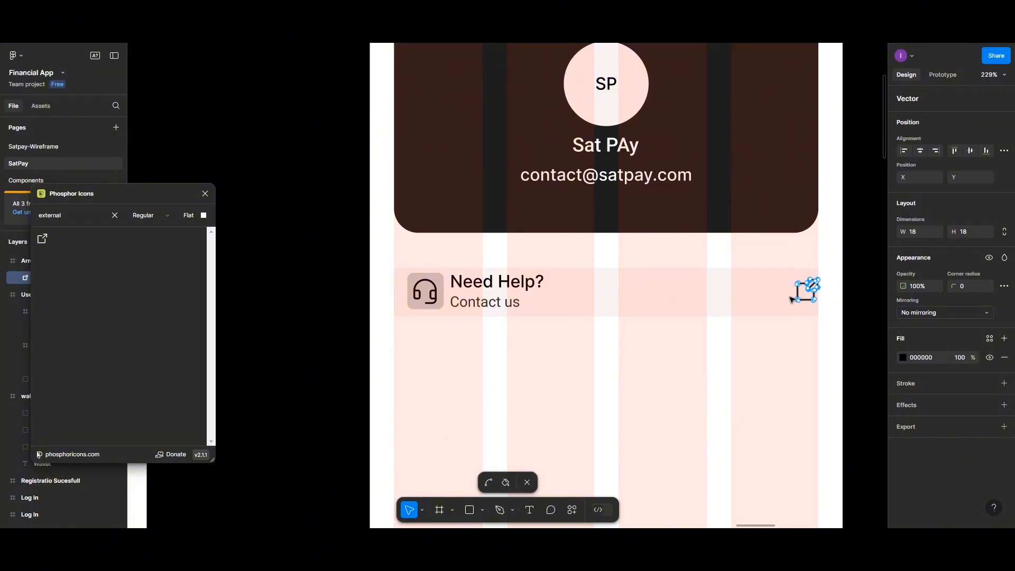
key(Escape)
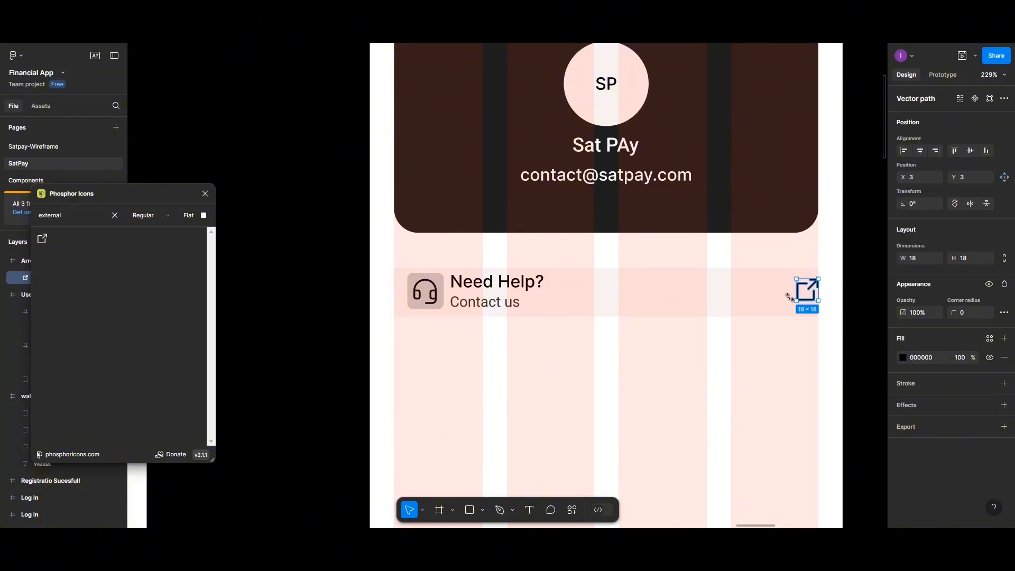
shift+double_click(502, 297)
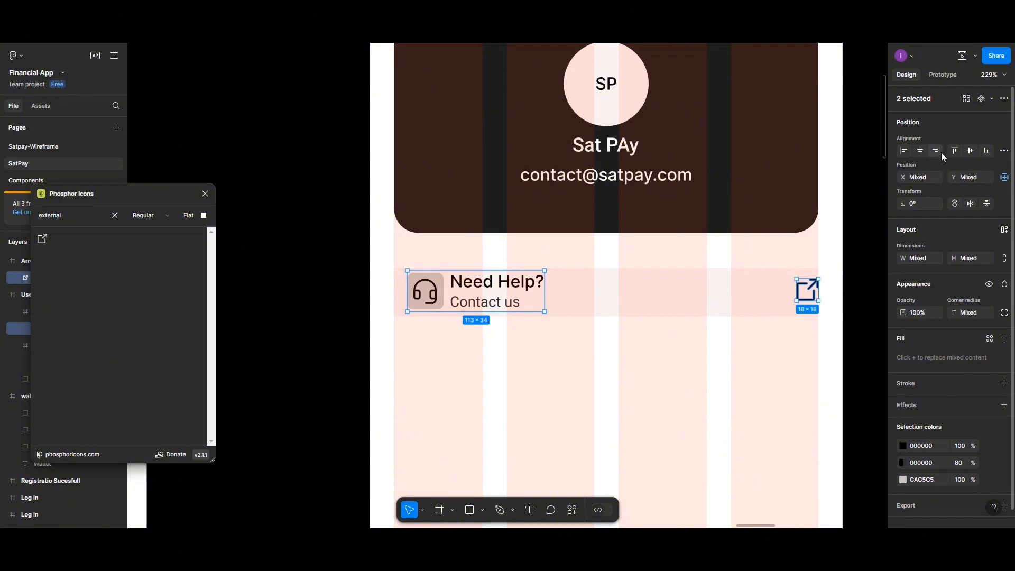
click(971, 152)
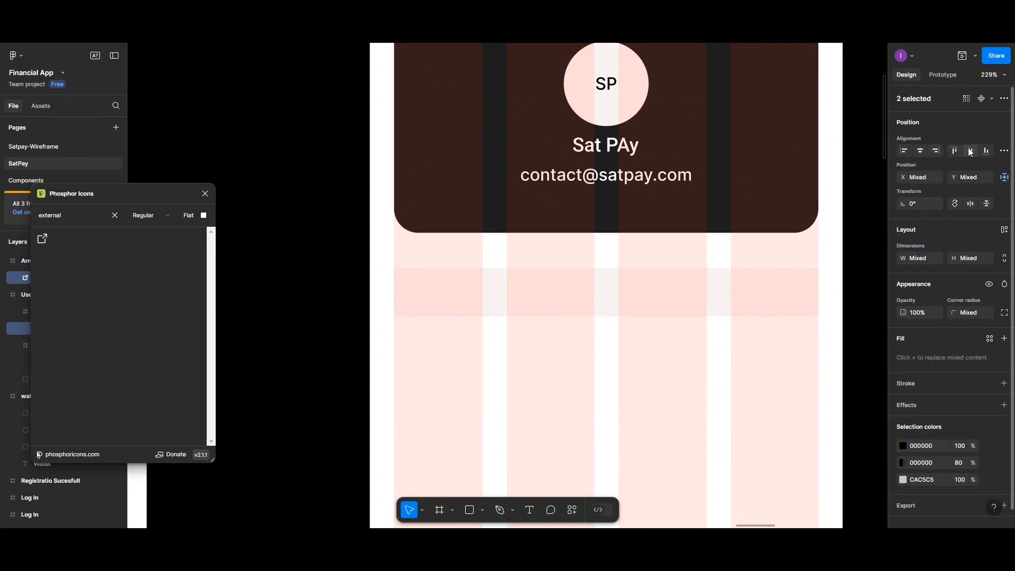
key(ctrl+z)
- Reselect the Need Help group and link icon together, undoing another wrong alignment
scroll(569, 351, up, 2)
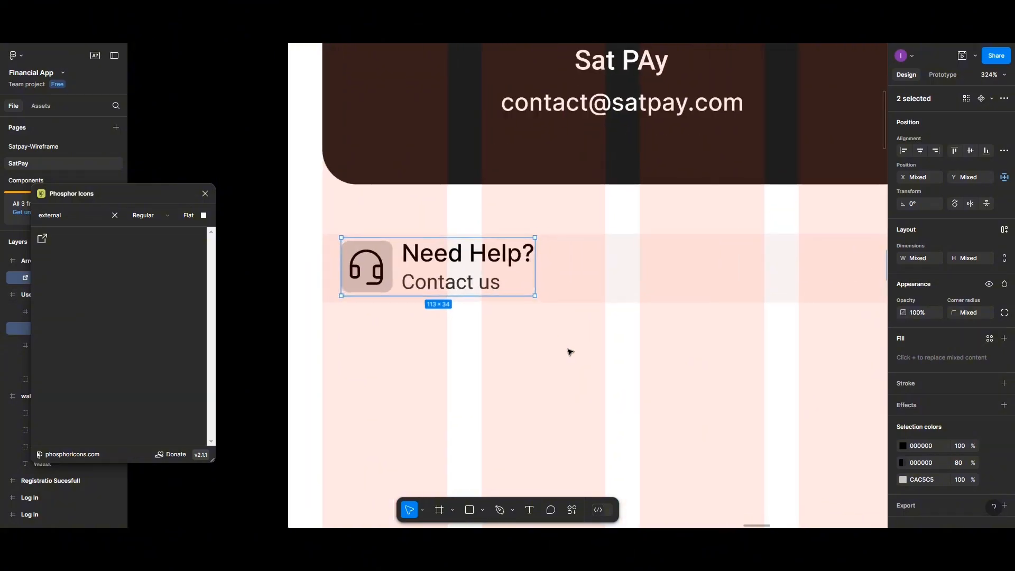
scroll(569, 351, down, 1)
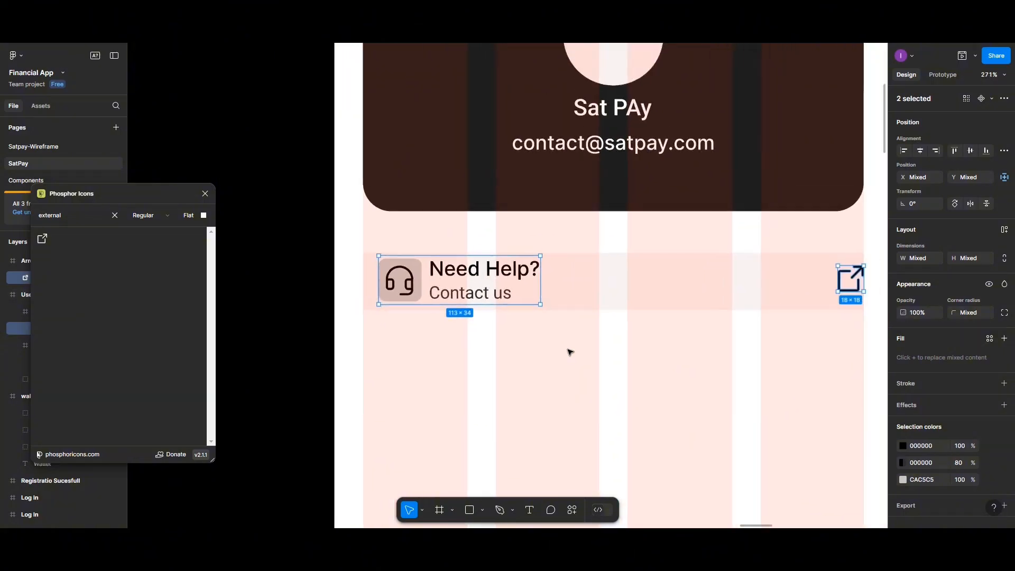
click(532, 283)
click(585, 299)
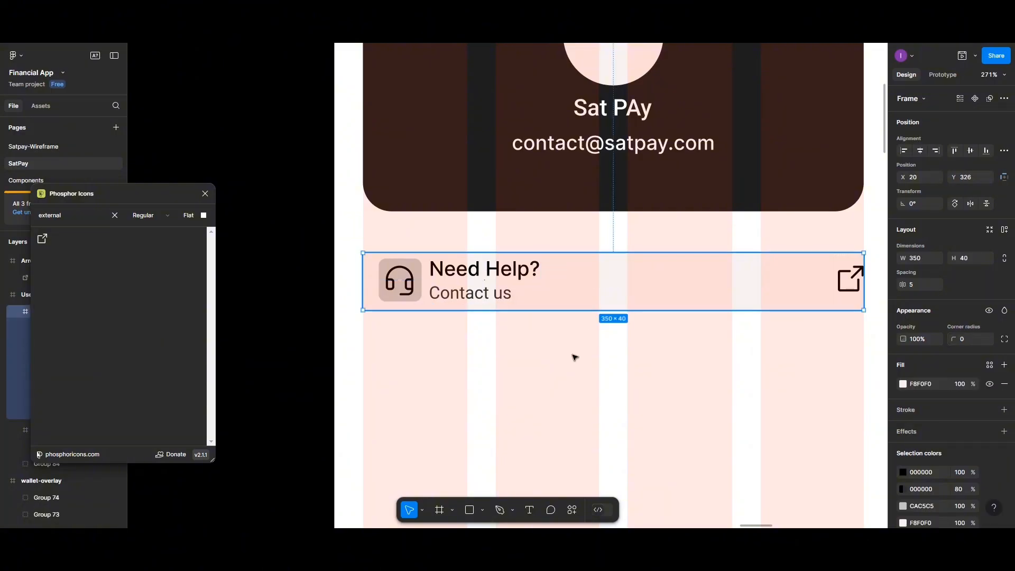
click(468, 296)
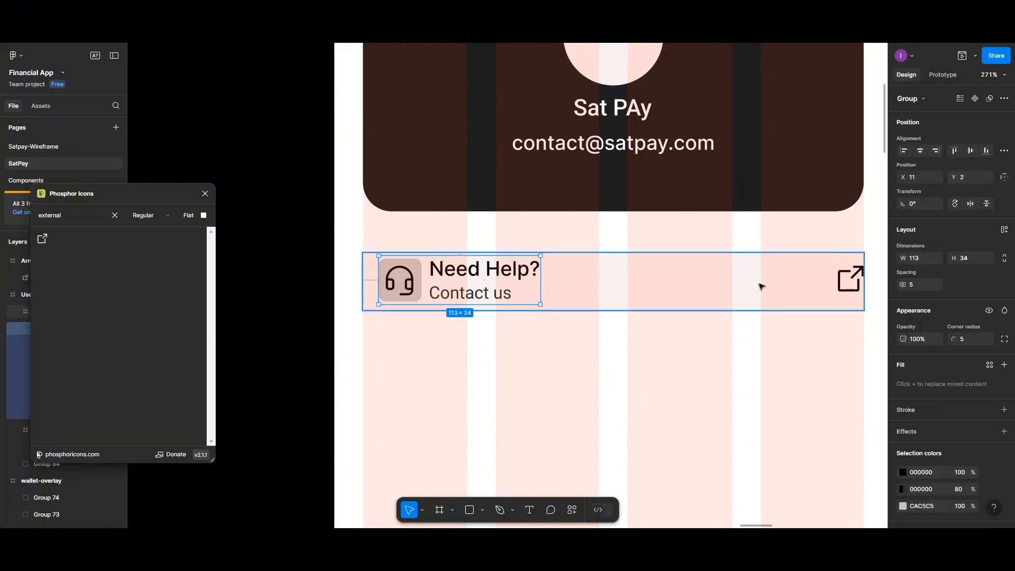
shift+click(841, 284)
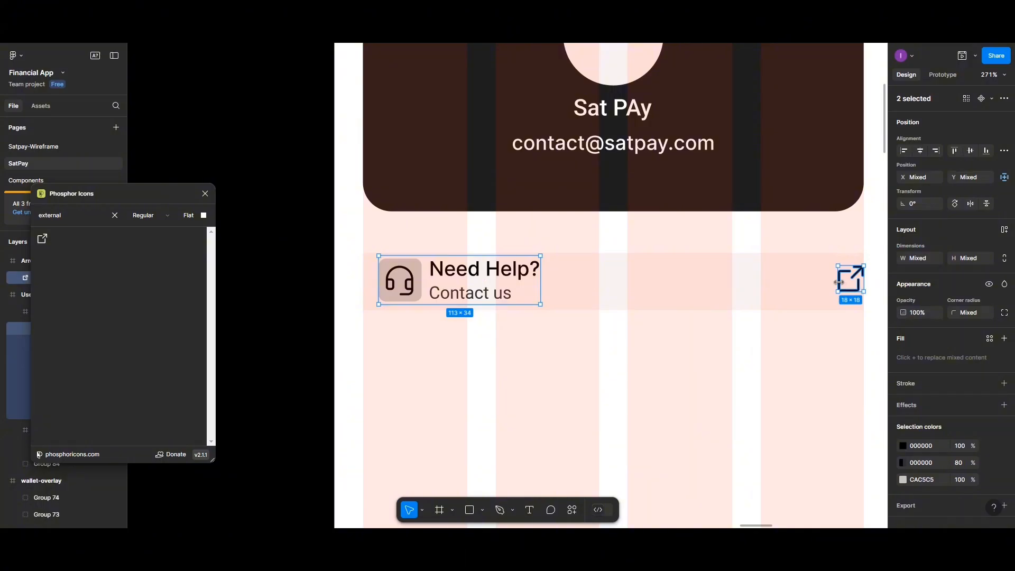
click(964, 151)
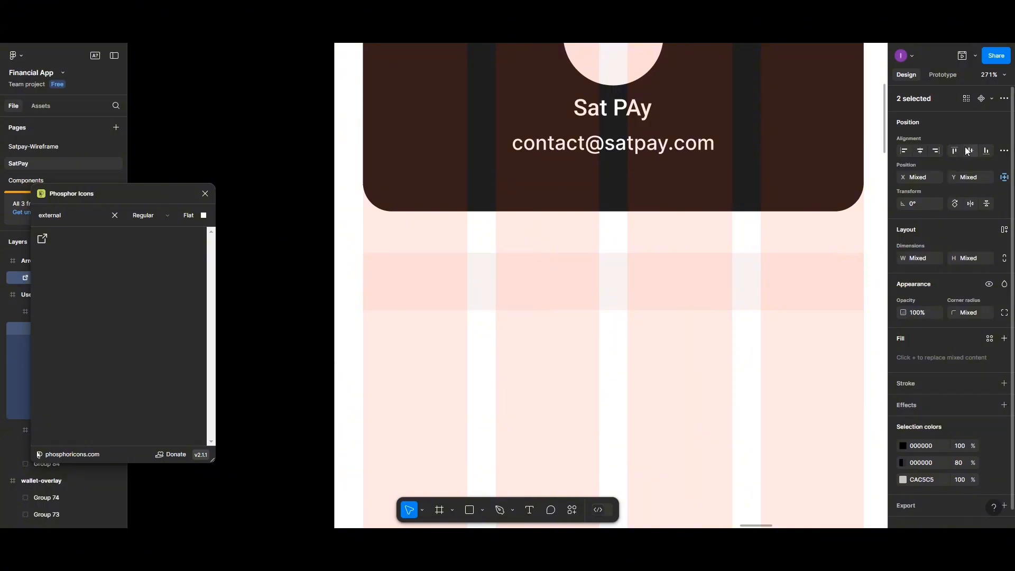
key(ctrl+z)
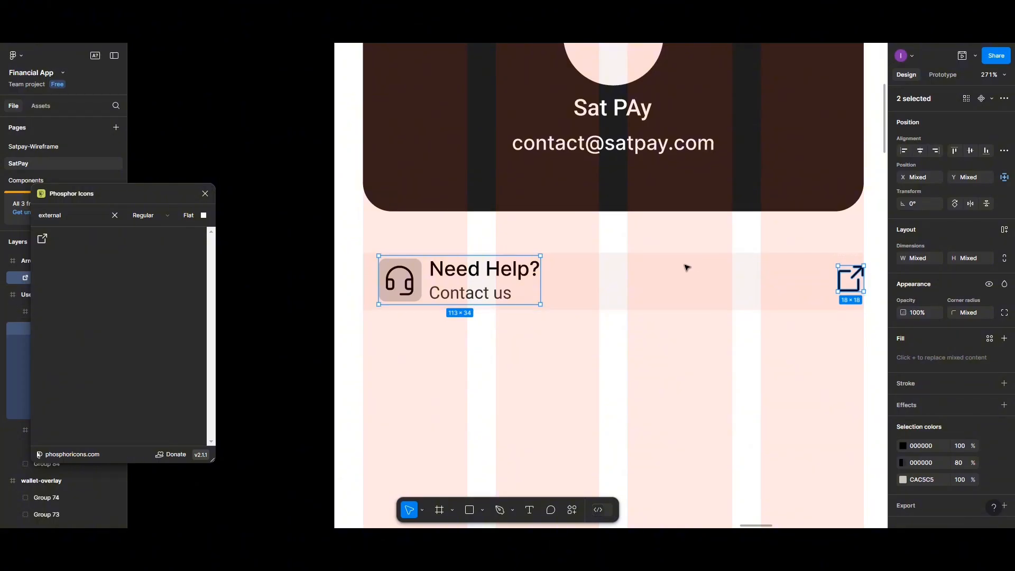
- Wrap the group and link icon in a 350×40 auto-layout row with the group vertically centred
key(shift+a)
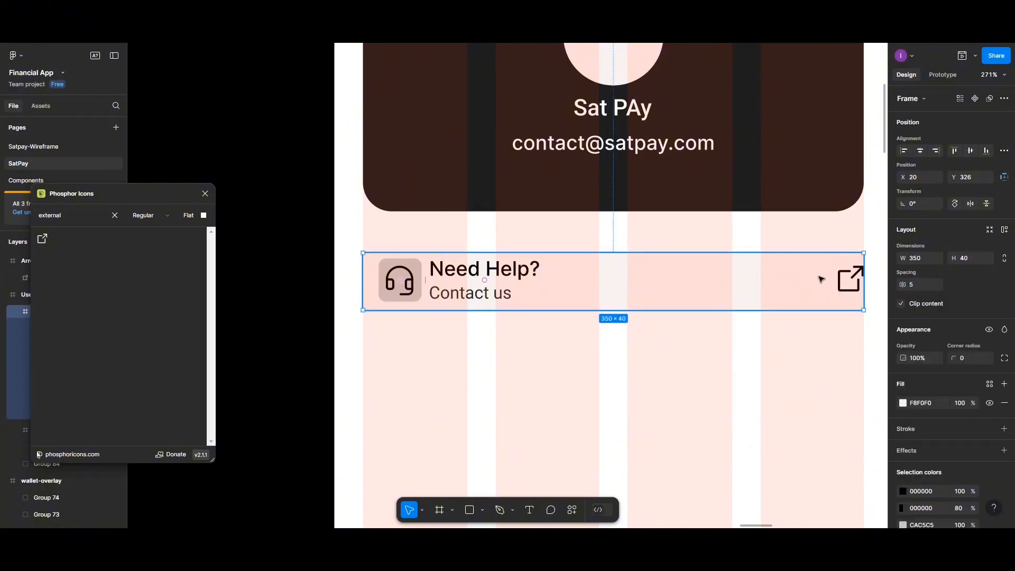
key(Escape)
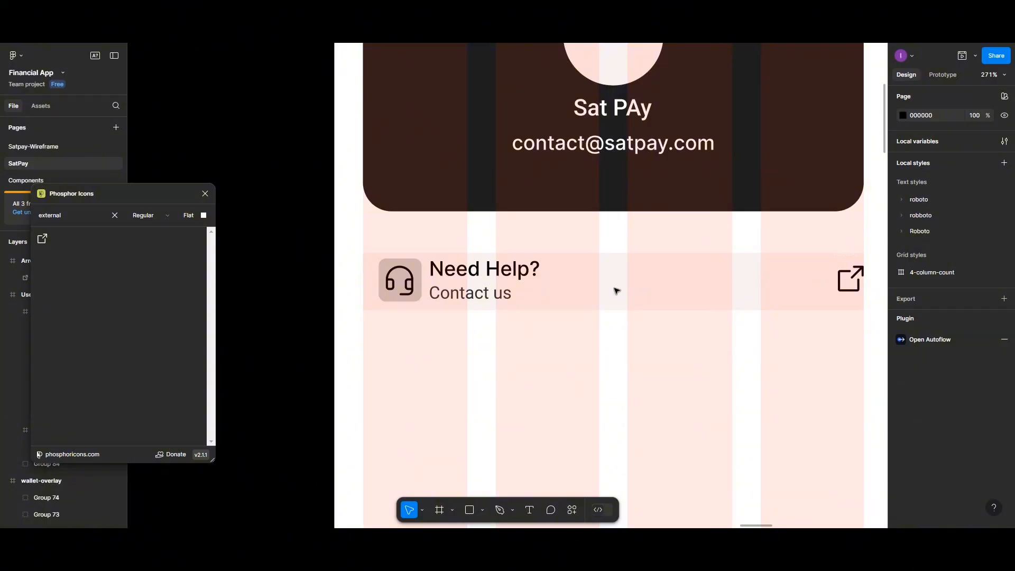
double_click(488, 285)
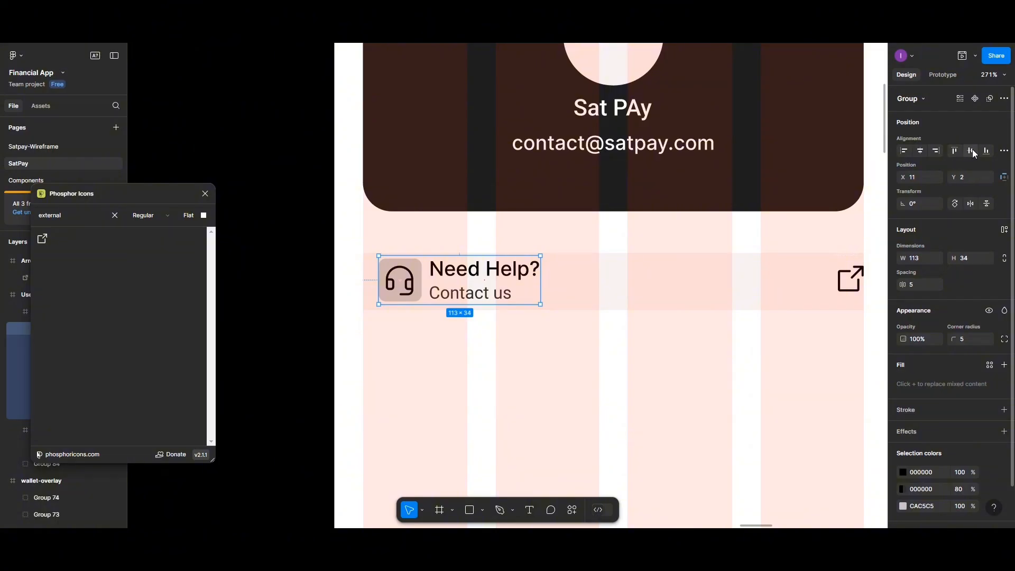
click(973, 150)
click(843, 287)
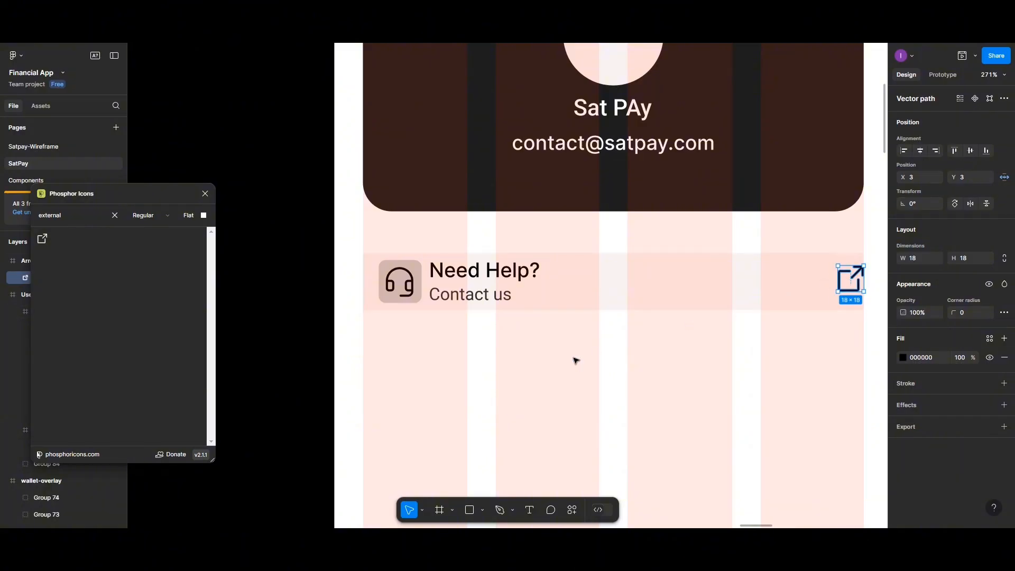
click(555, 310)
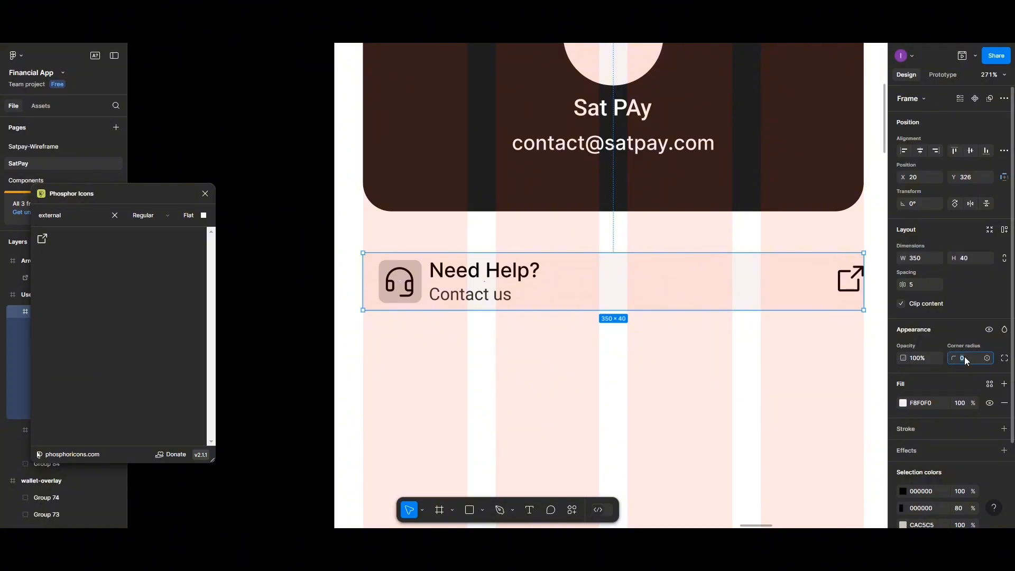
- Give the Need Help row corner radius 5 and a drop shadow (Y 4, blur 4, black 25%)
key(Return)
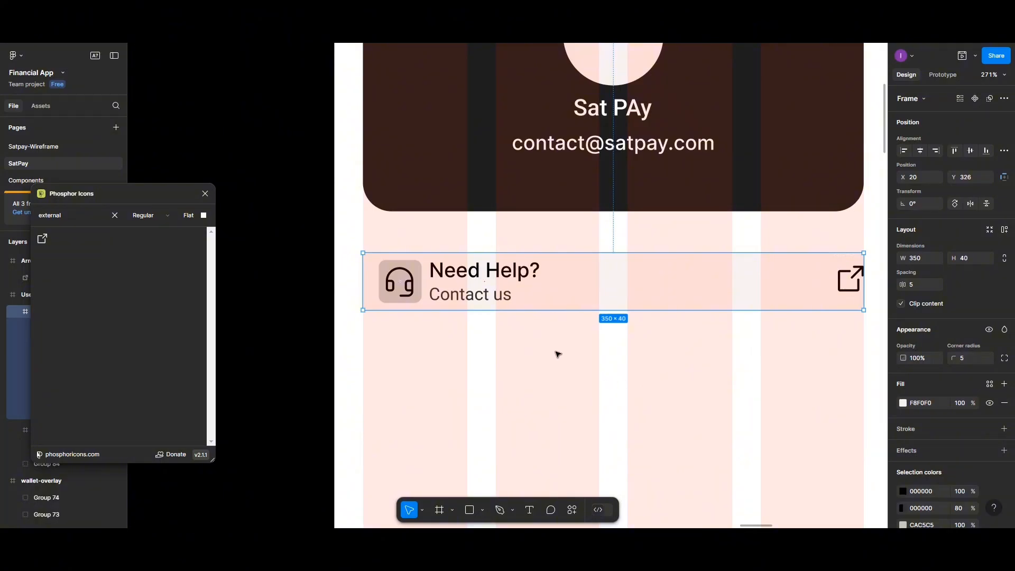
scroll(974, 443, down, 3)
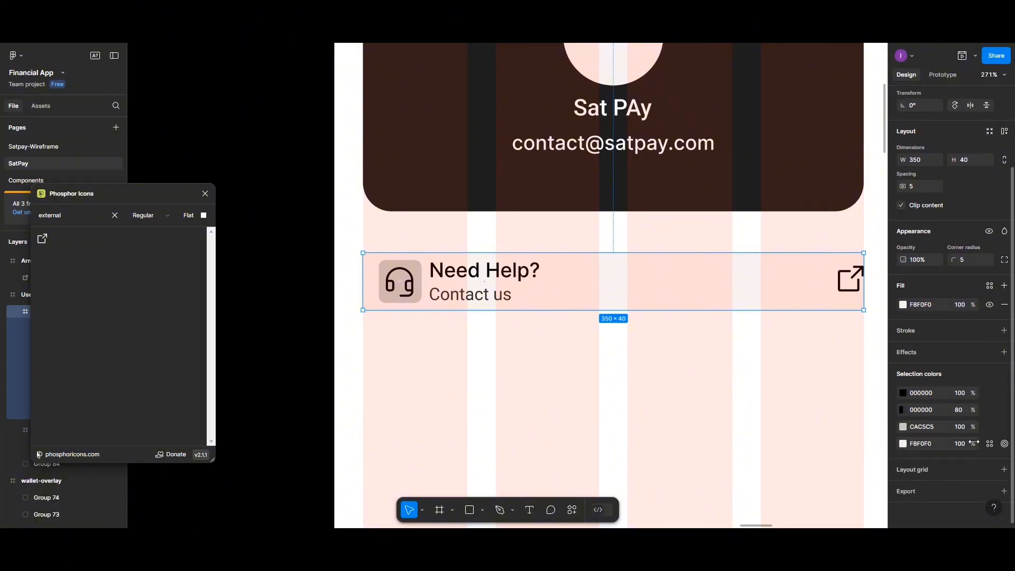
click(1005, 352)
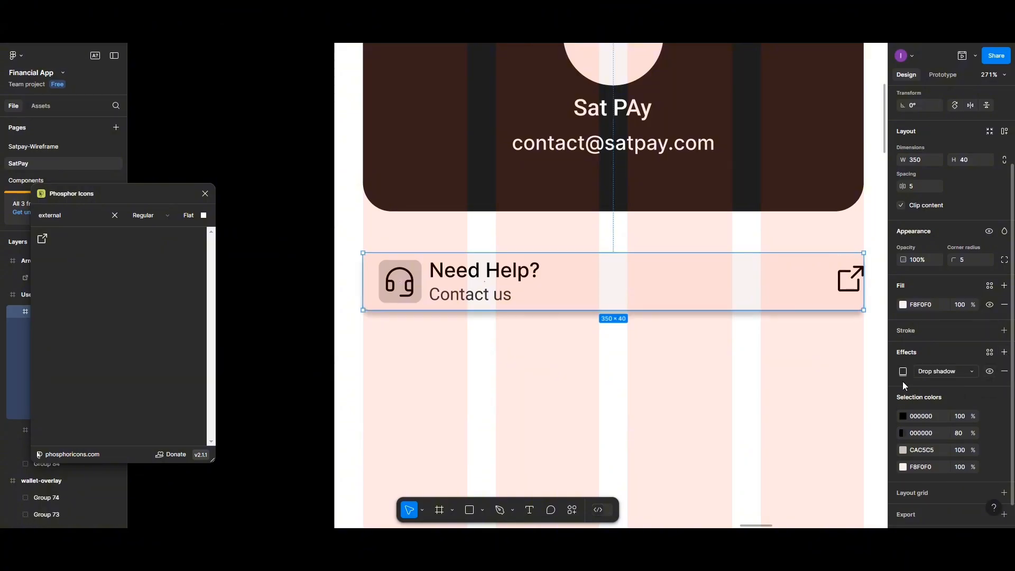
click(972, 372)
click(939, 371)
click(903, 372)
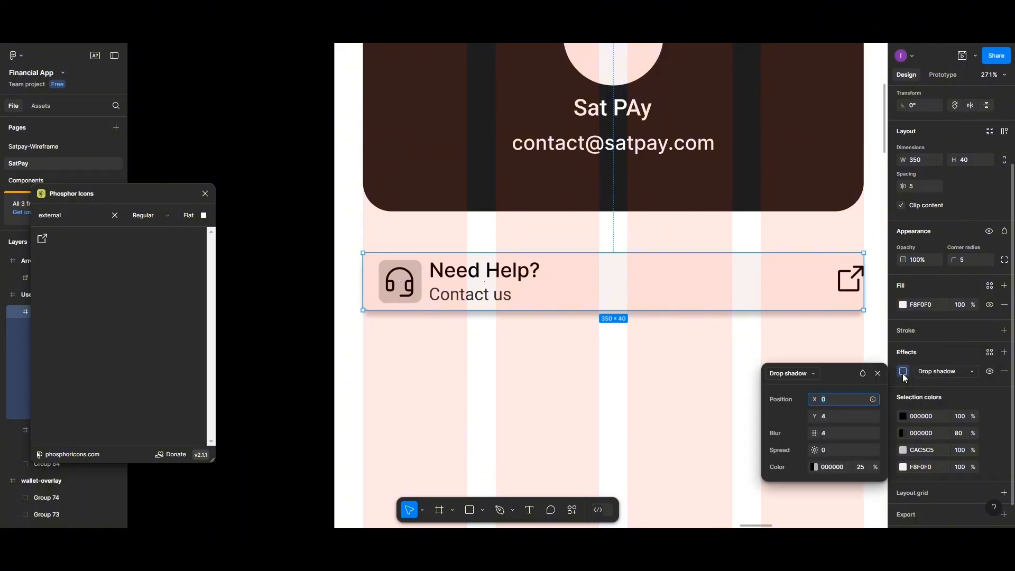
click(823, 417)
click(572, 397)
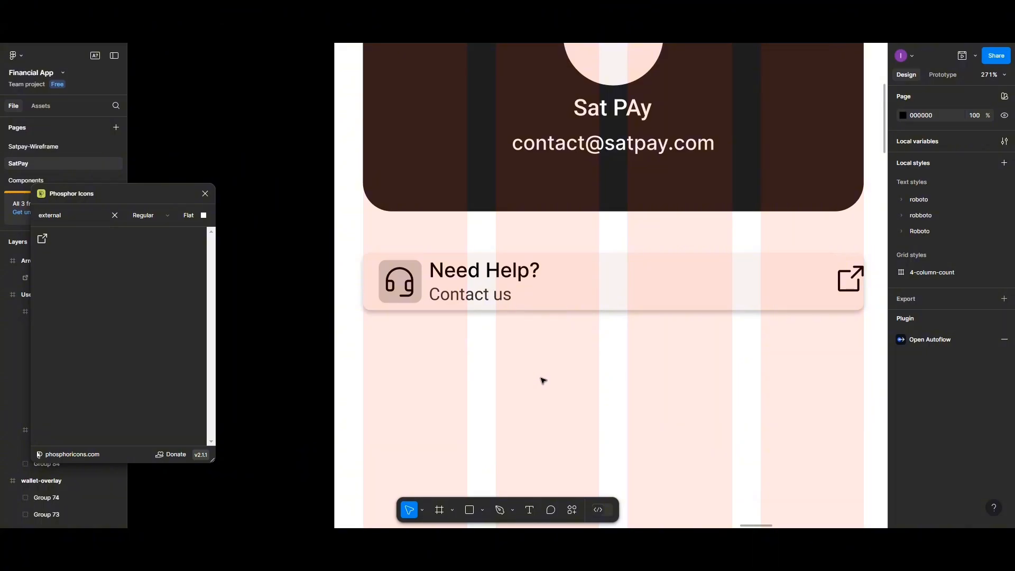
- Move the Need Help row just under the profile card, with the link icon at its right end
scroll(541, 365, down, 5)
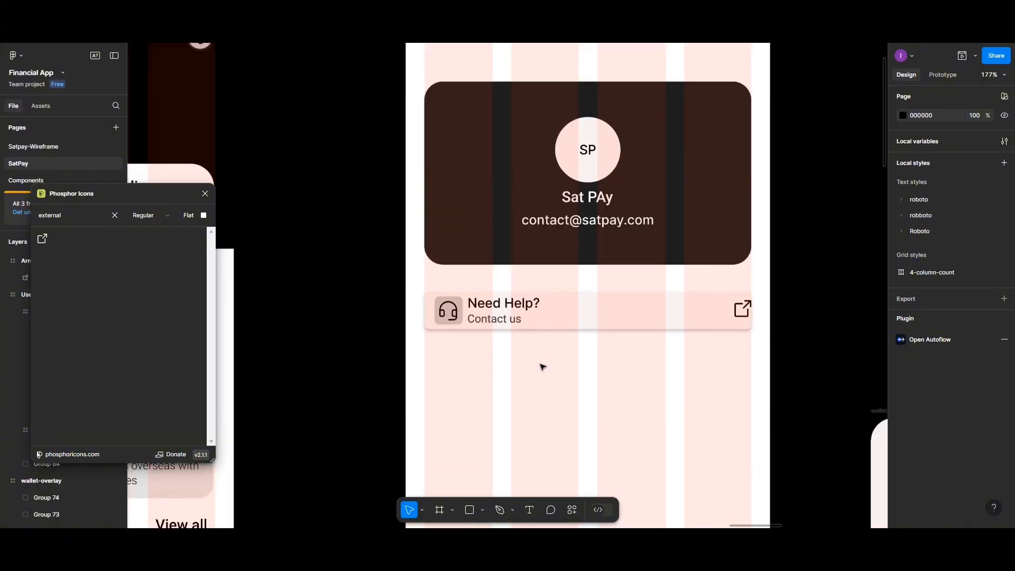
drag(562, 317, 563, 307)
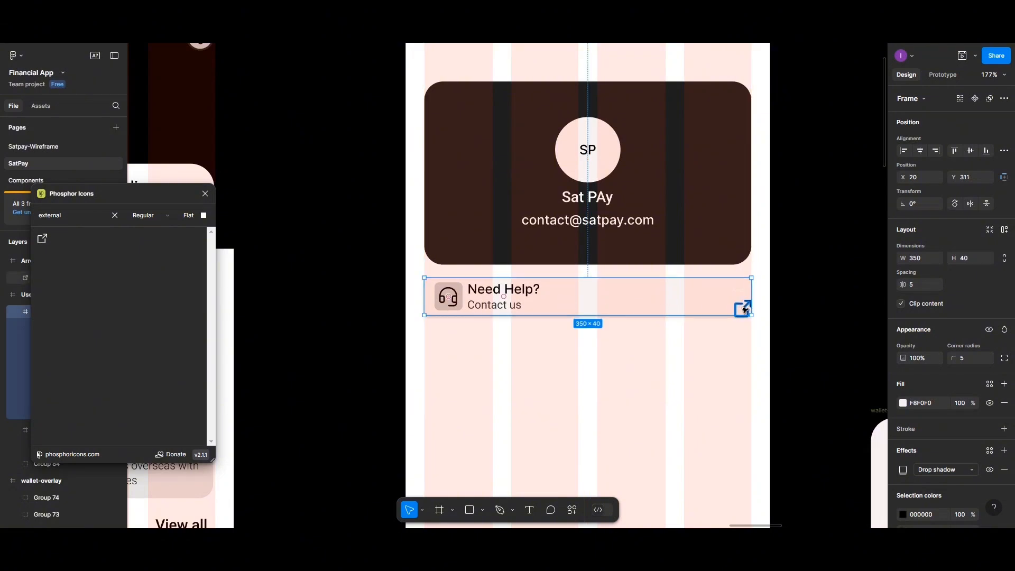
drag(743, 306, 711, 344)
drag(740, 312, 703, 334)
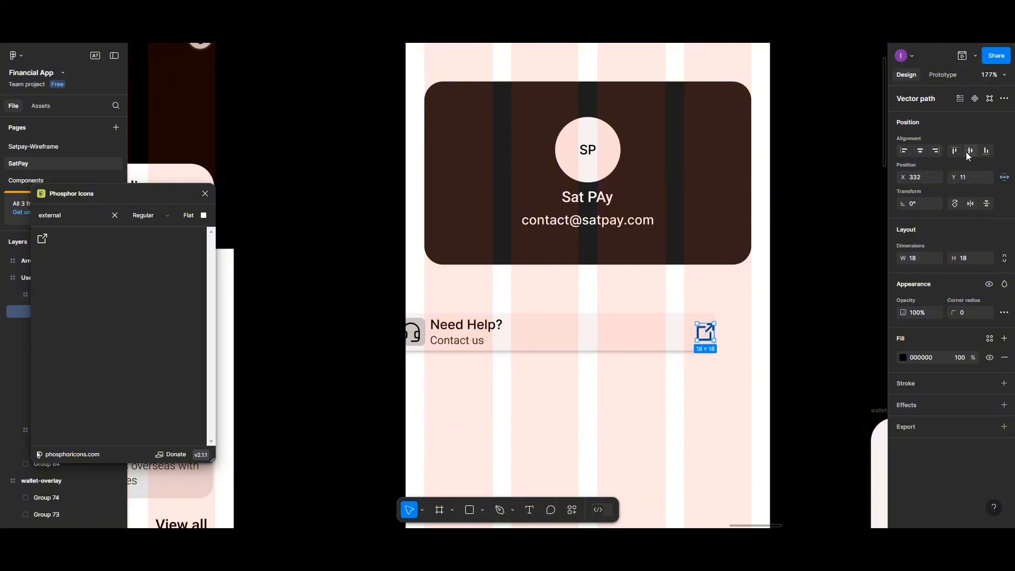
drag(622, 340, 660, 304)
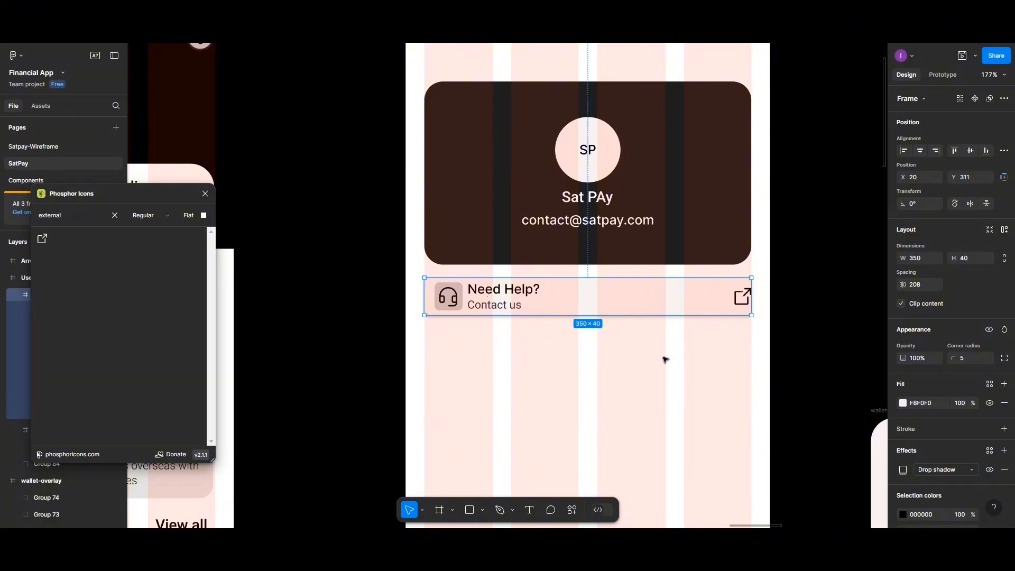
- Alt-drag a duplicate of the row directly beneath it, at X 20, Y 371
scroll(665, 360, down, 1)
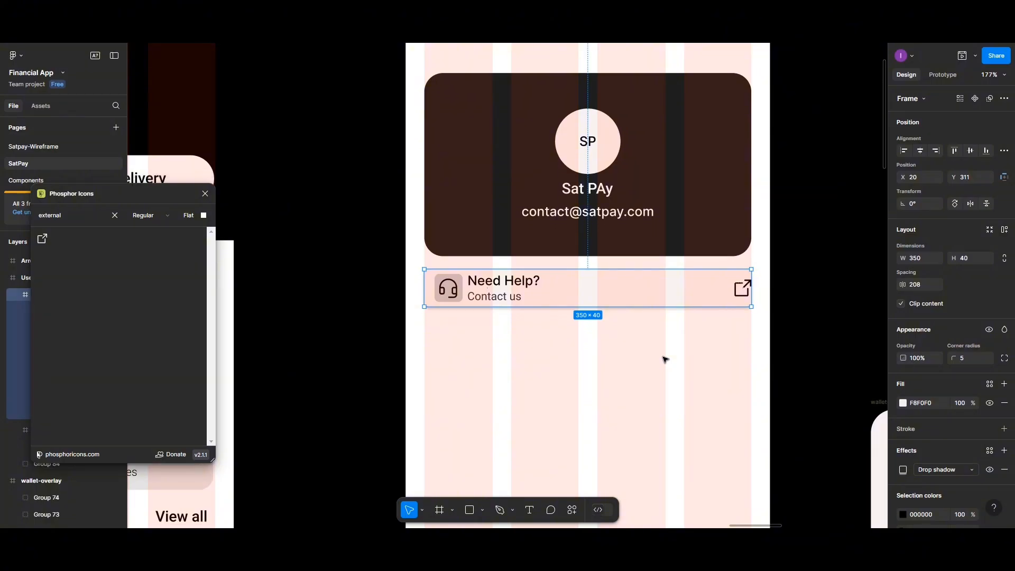
scroll(641, 347, down, 2)
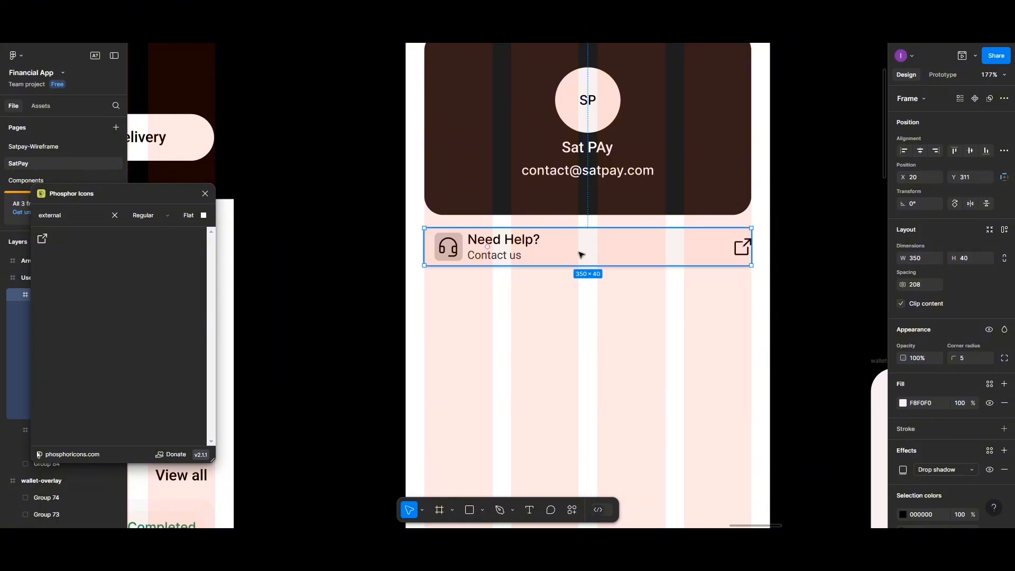
alt+drag(582, 255, 582, 311)
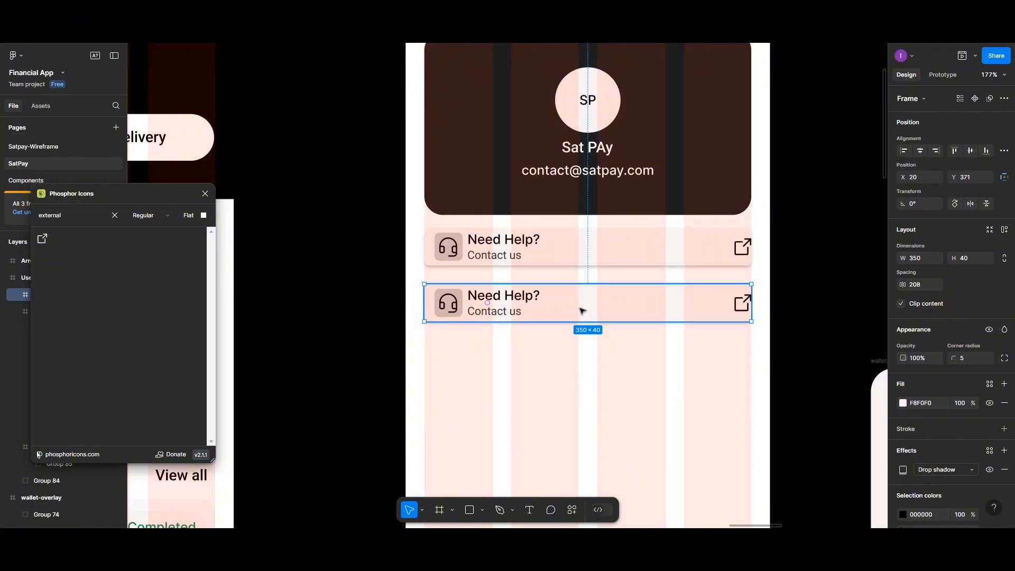
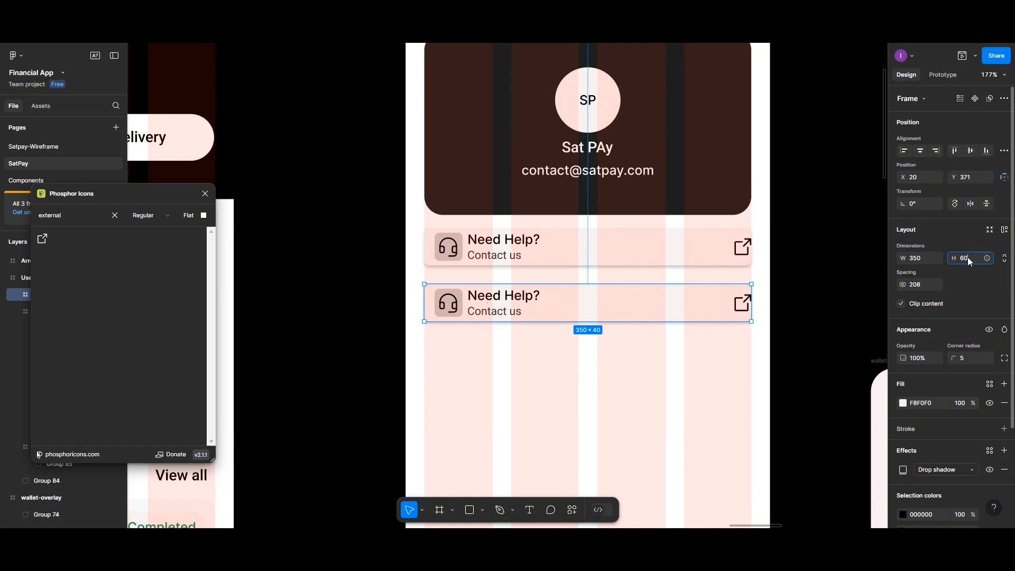
- Set the duplicated card's height to 60 and delete its headset-and-text group, keeping the link icon
key(Return)
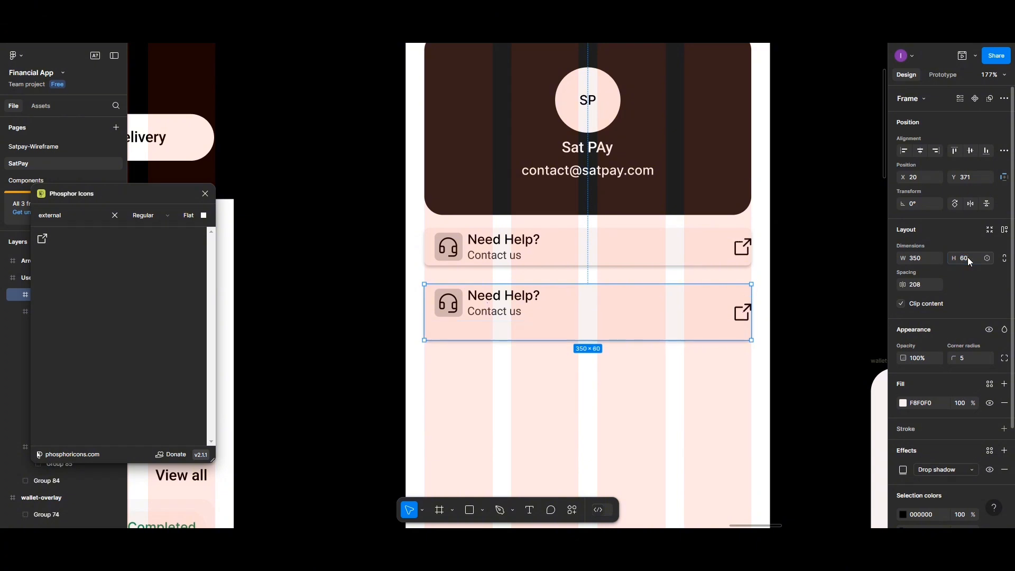
double_click(458, 309)
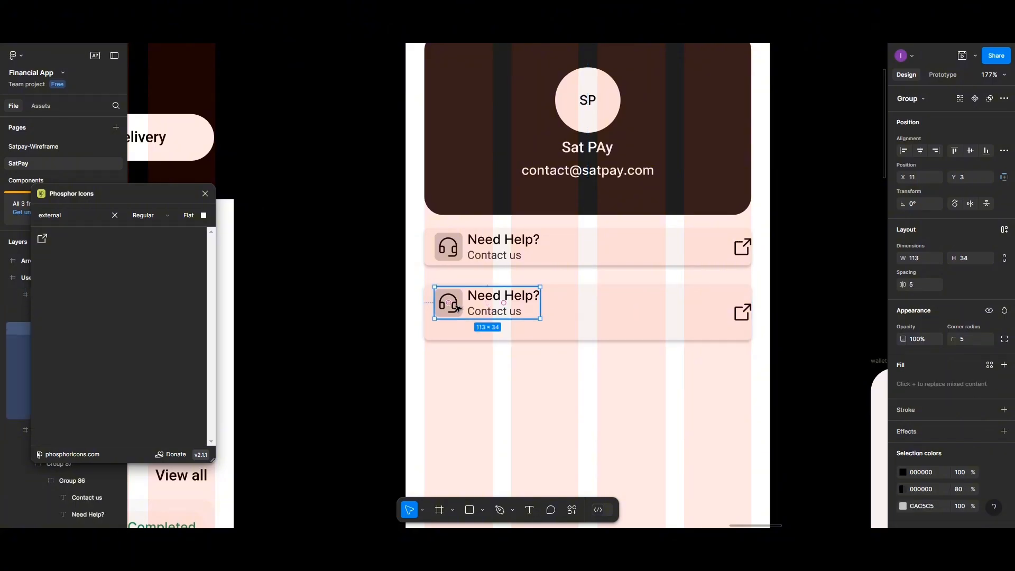
key(Delete)
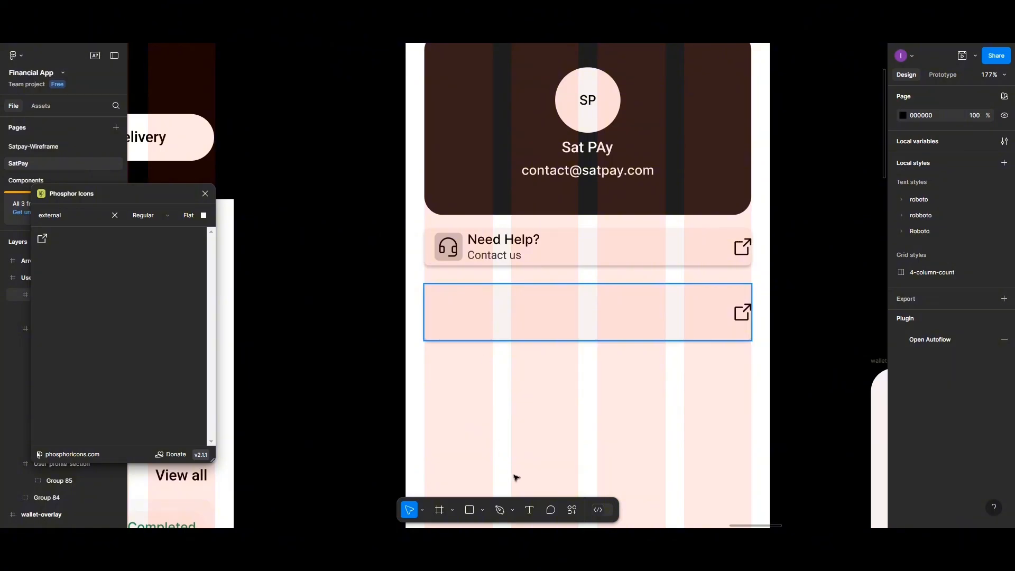
- Add an 'Account' text label in the empty card and give it a bold 16px style
click(528, 510)
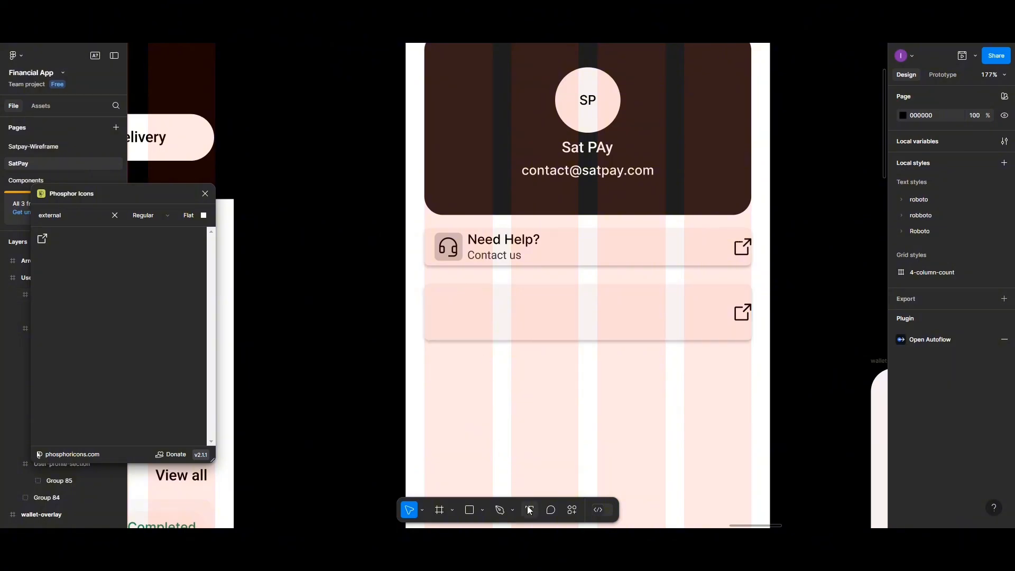
click(460, 305)
text(Account)
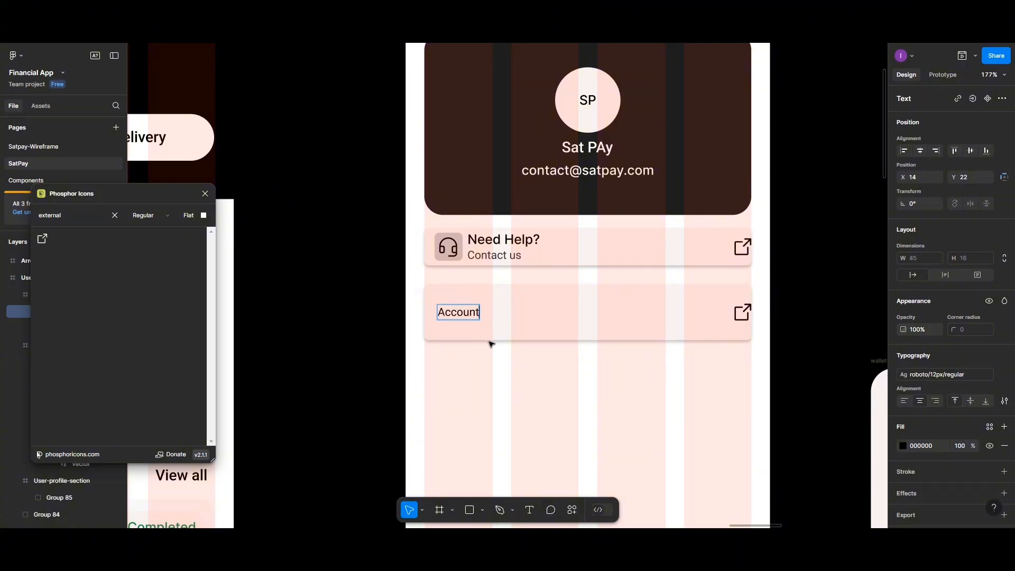
key(Escape)
click(1001, 375)
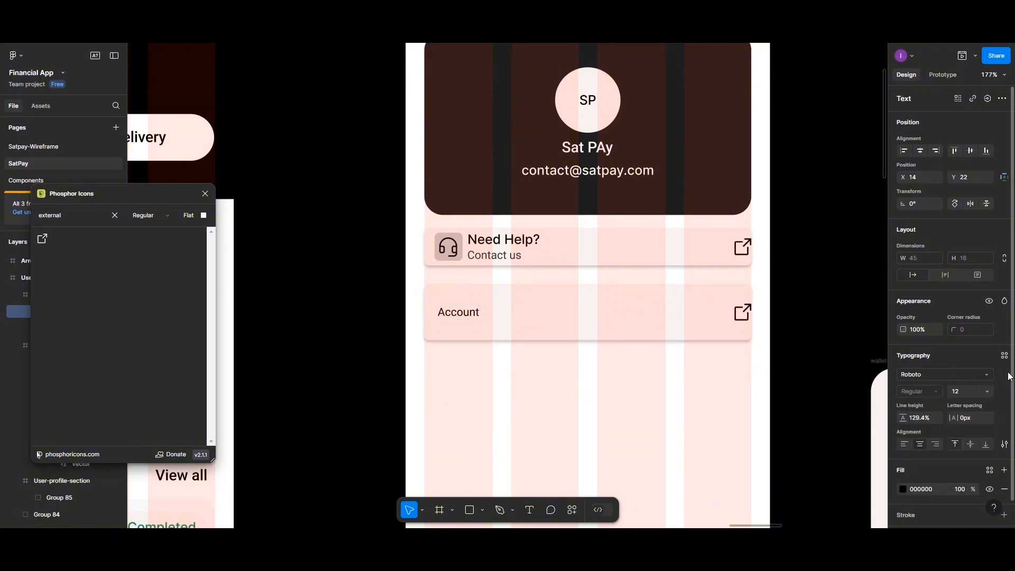
click(1004, 356)
click(958, 414)
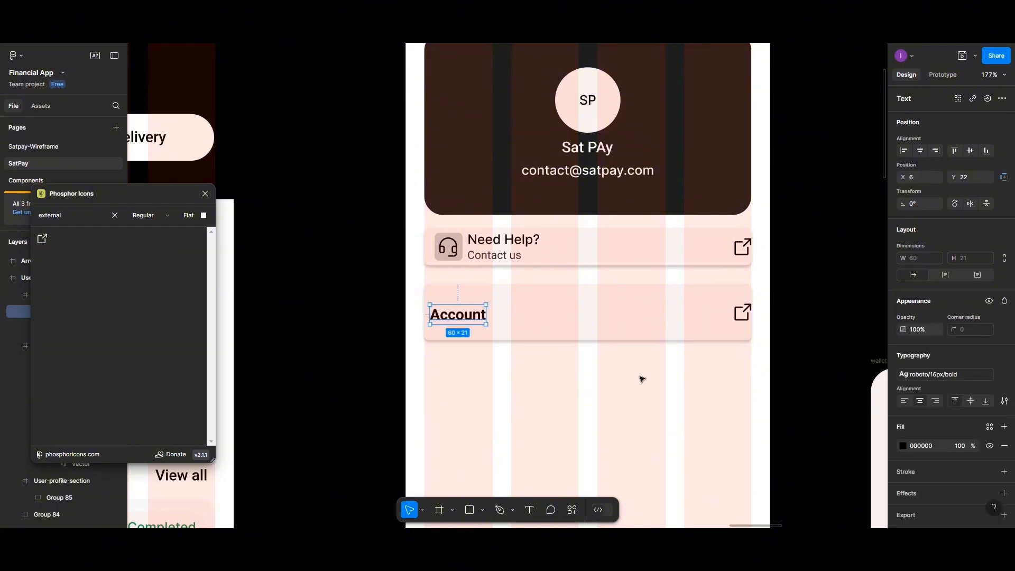
- Inspect the Need Help? text in the upper card to check its style
click(503, 243)
double_click(503, 244)
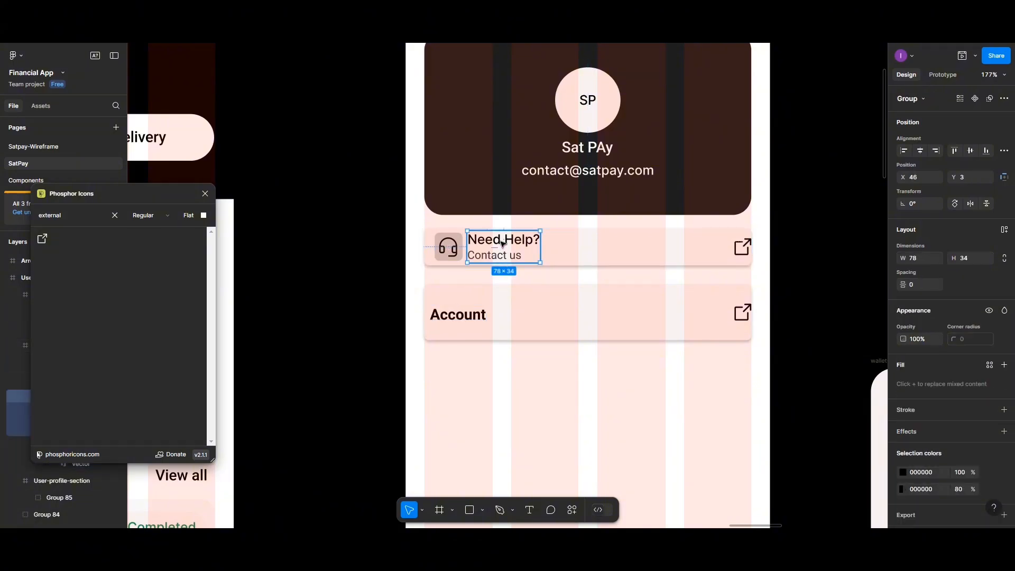
double_click(503, 243)
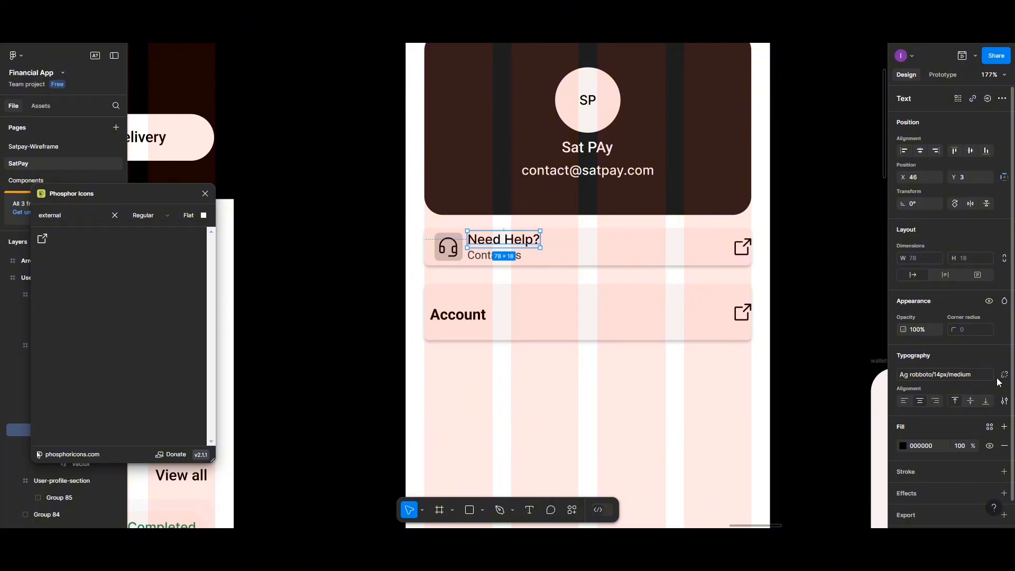
- Restyle Account with the roboto/14px/medium text style and move it to the card's top left
click(458, 315)
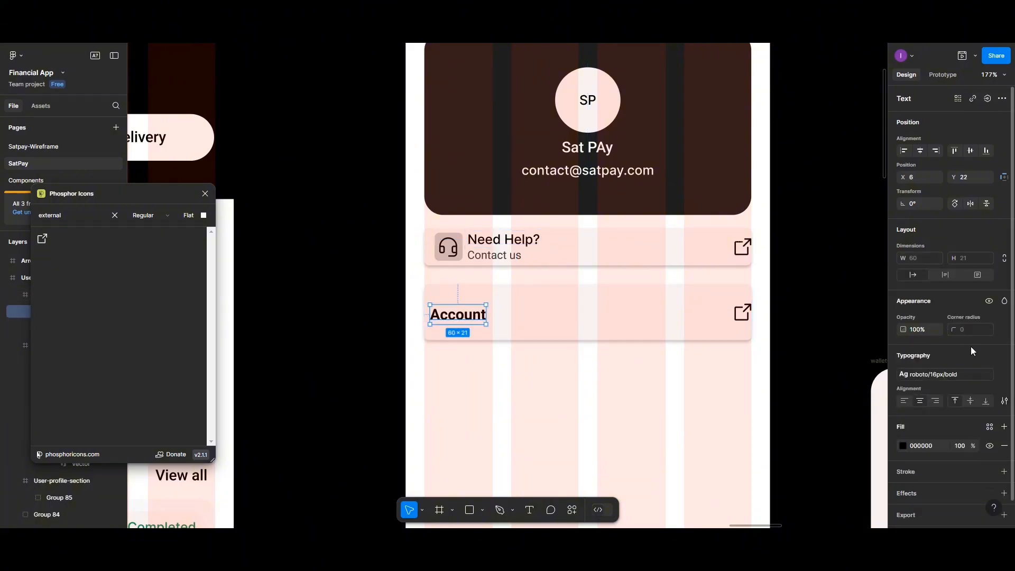
click(1005, 375)
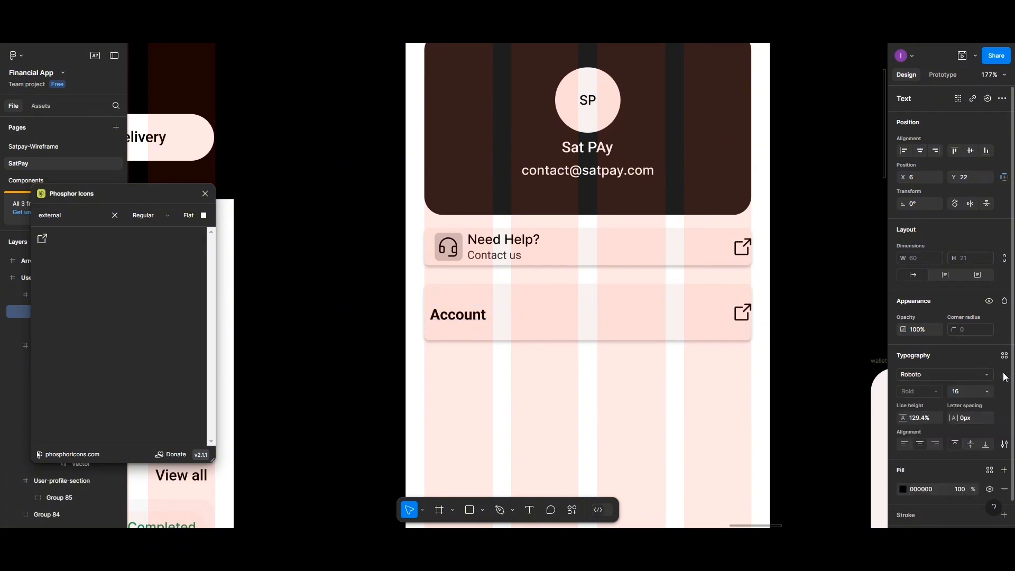
click(1005, 355)
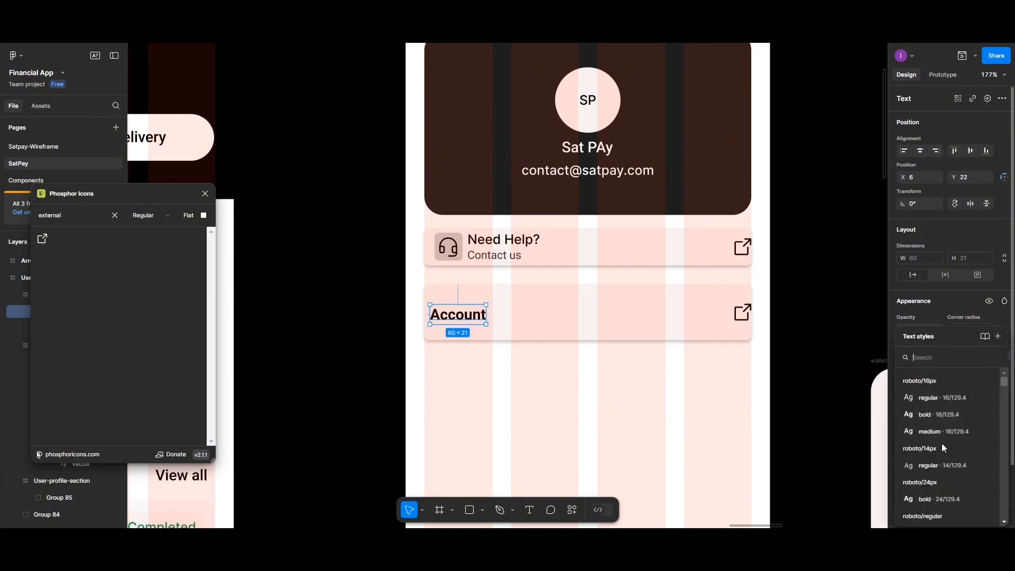
scroll(936, 513, down, 1)
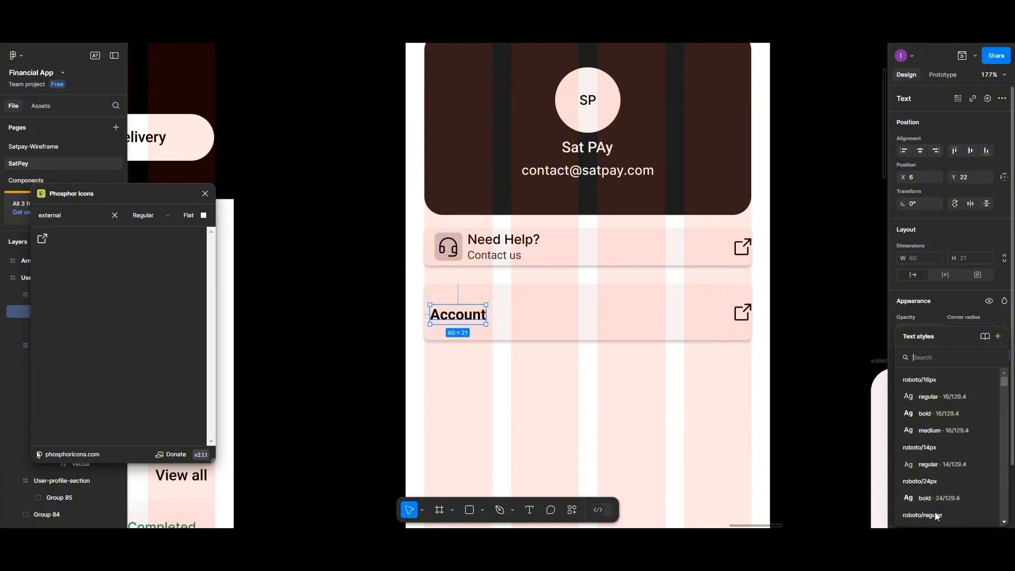
scroll(935, 508, down, 3)
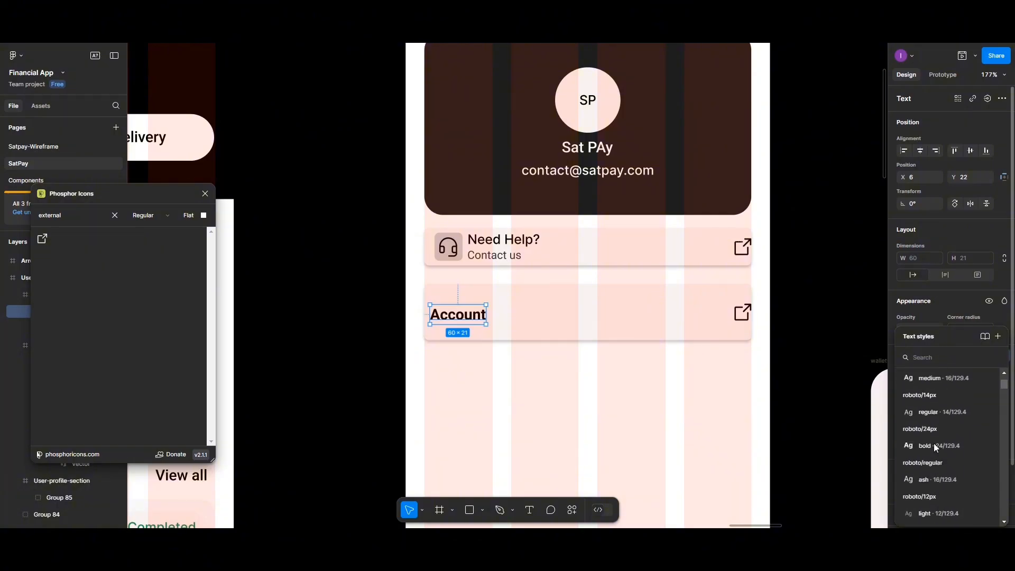
scroll(937, 387, up, 3)
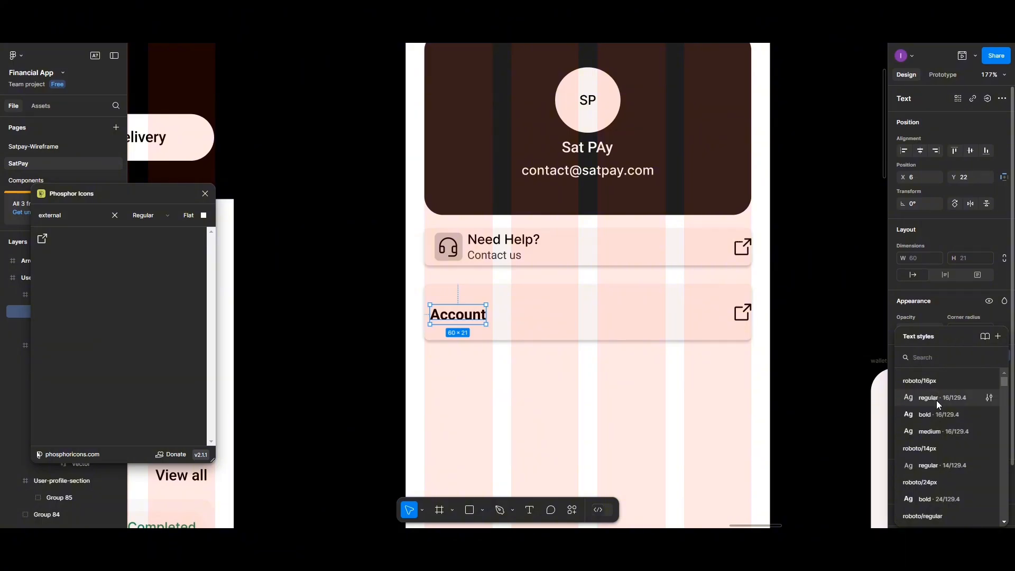
scroll(937, 415, down, 5)
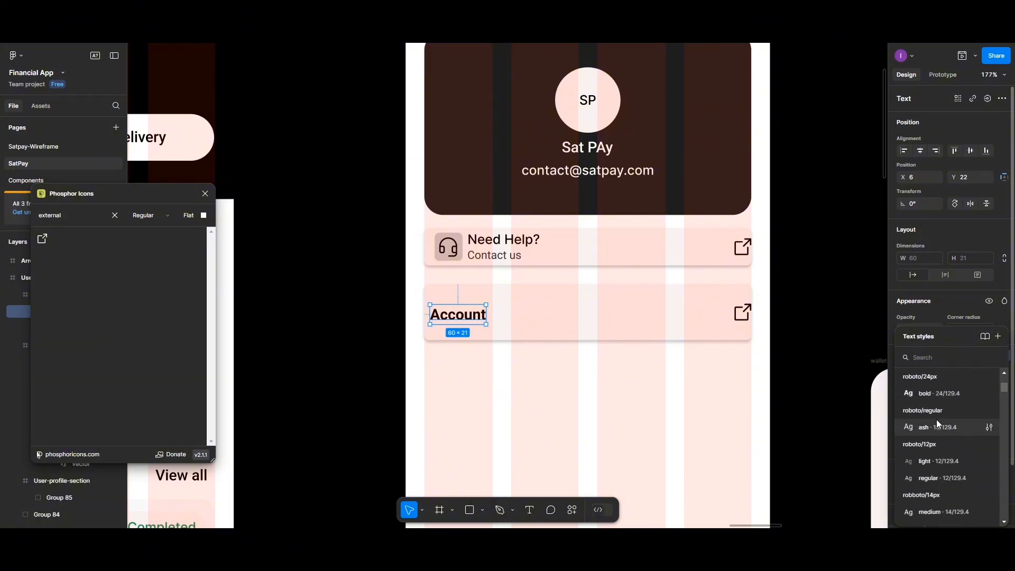
click(934, 511)
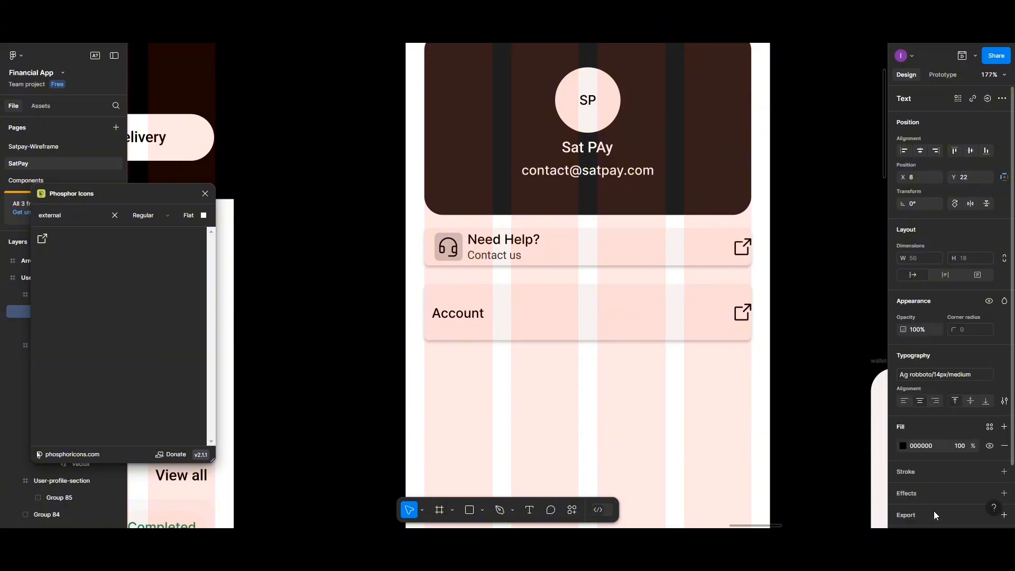
drag(478, 317, 479, 300)
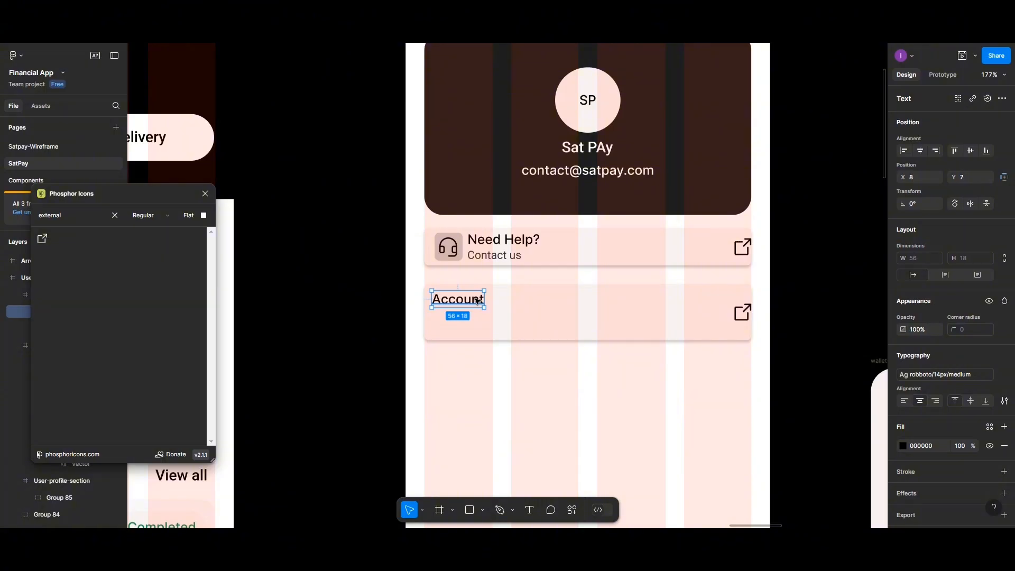
right_click(464, 385)
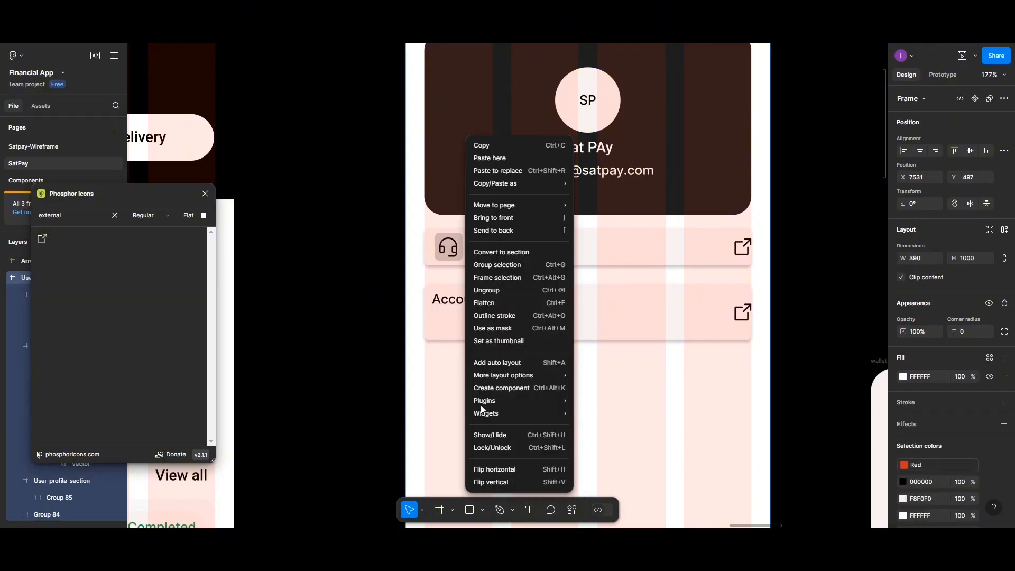
- Search Phosphor Icons for 'user' and place the 24×24 Users icon below the Account label
mouse_move(490, 414)
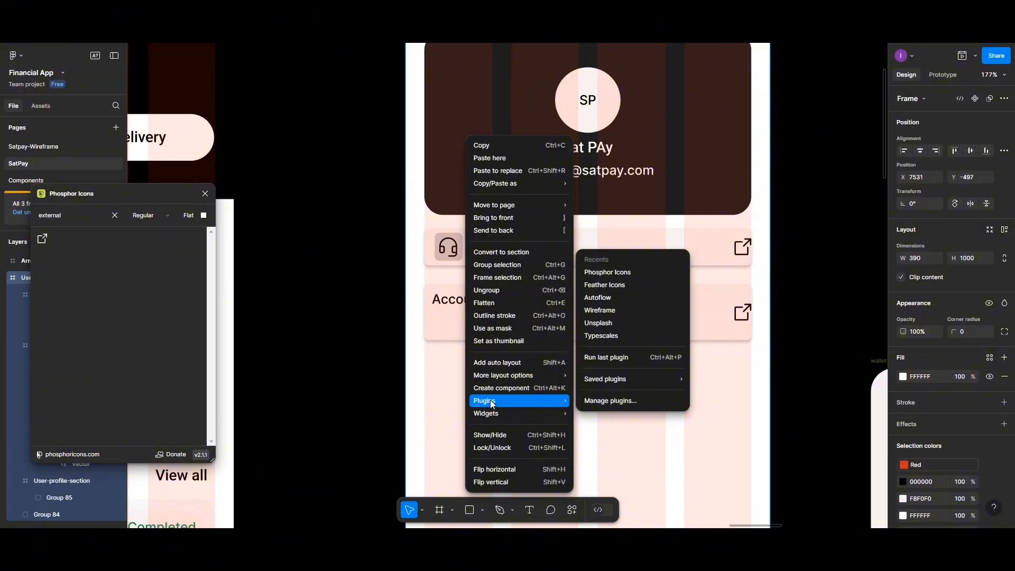
click(84, 217)
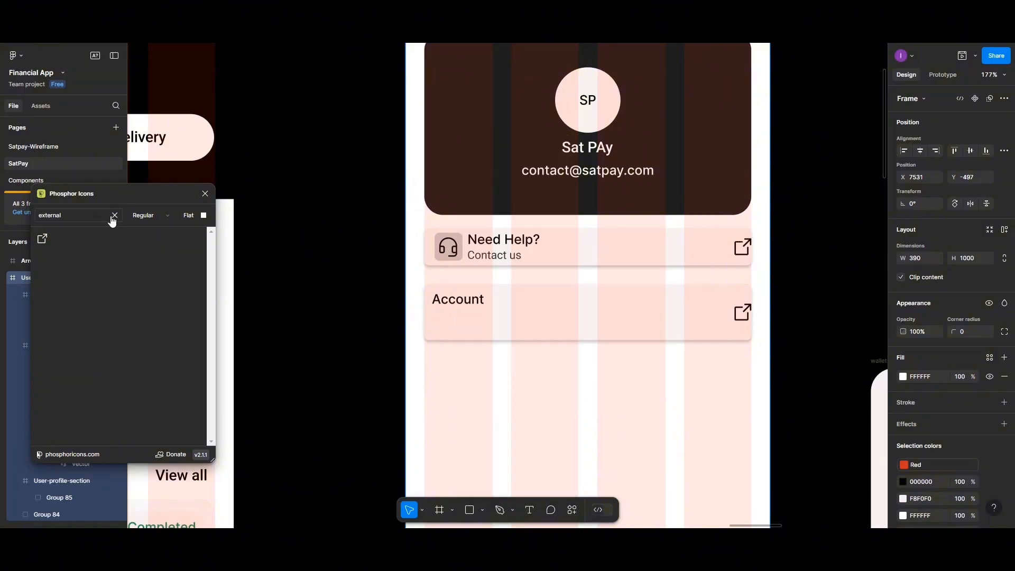
click(114, 216)
click(83, 217)
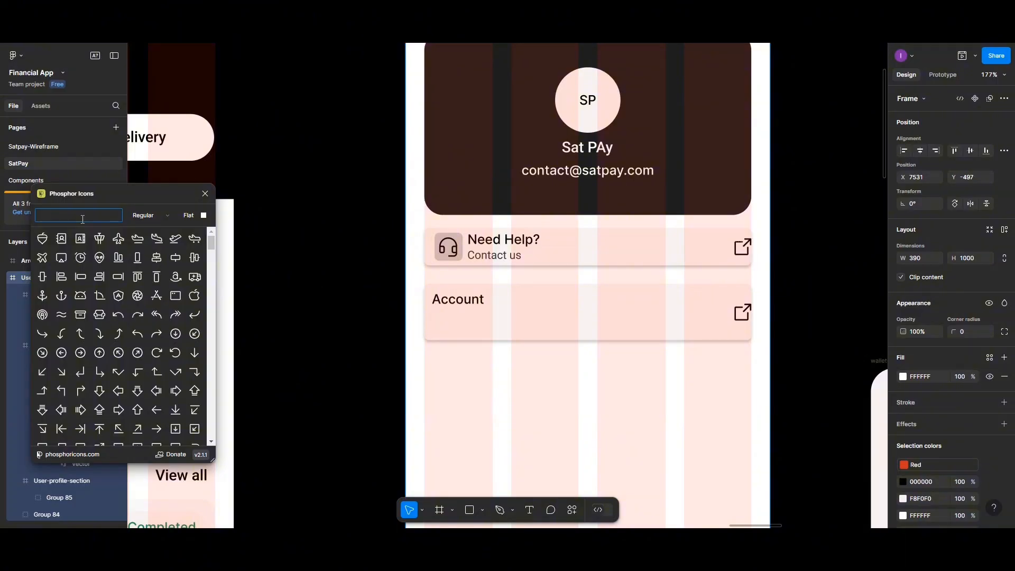
text(user)
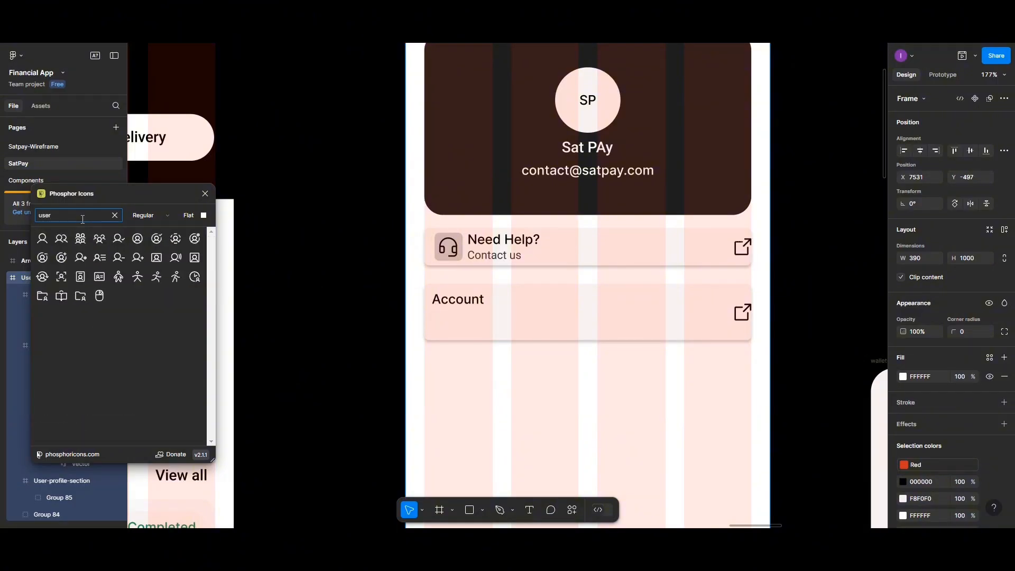
click(59, 241)
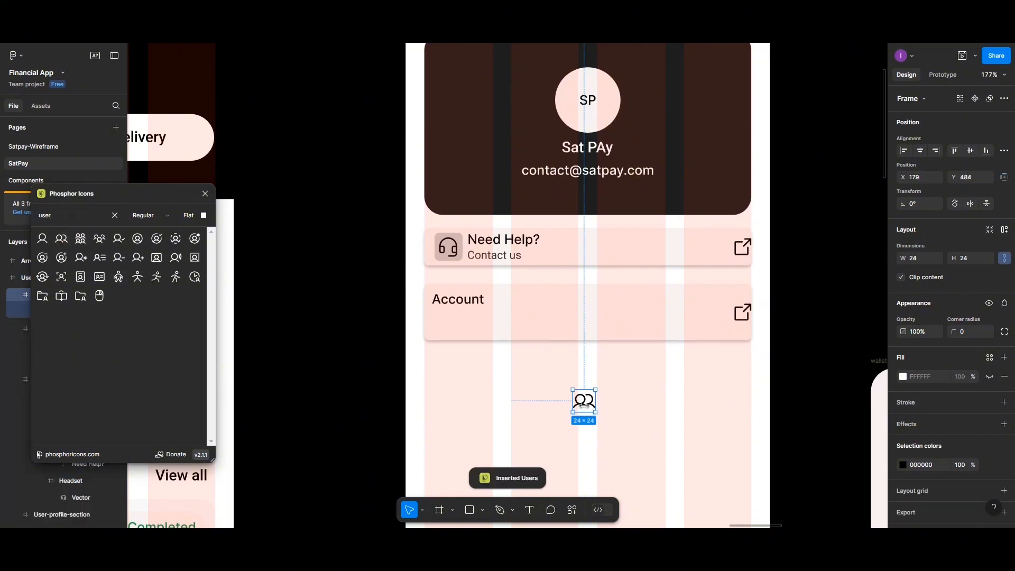
drag(585, 405, 445, 324)
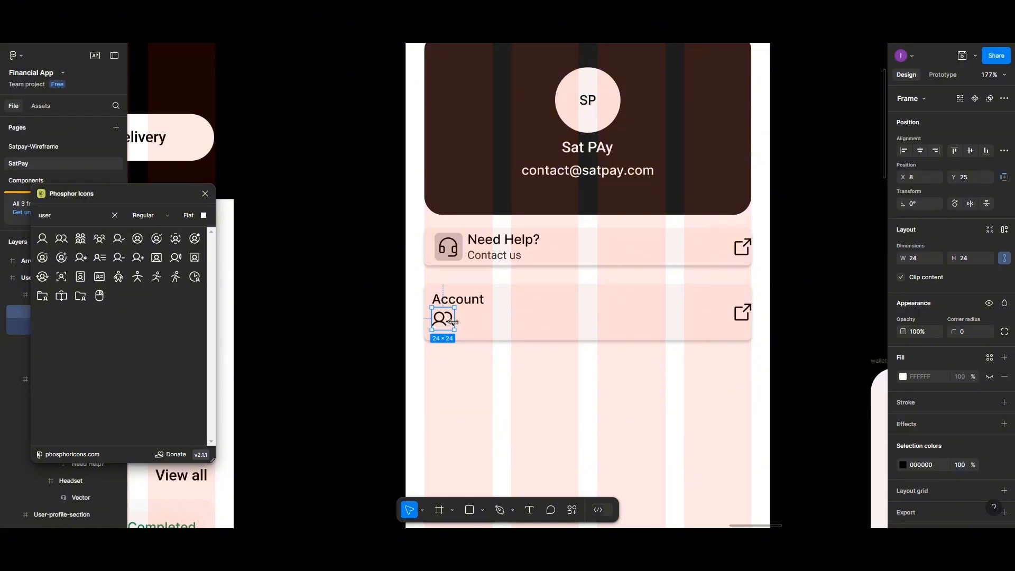
drag(454, 322, 449, 322)
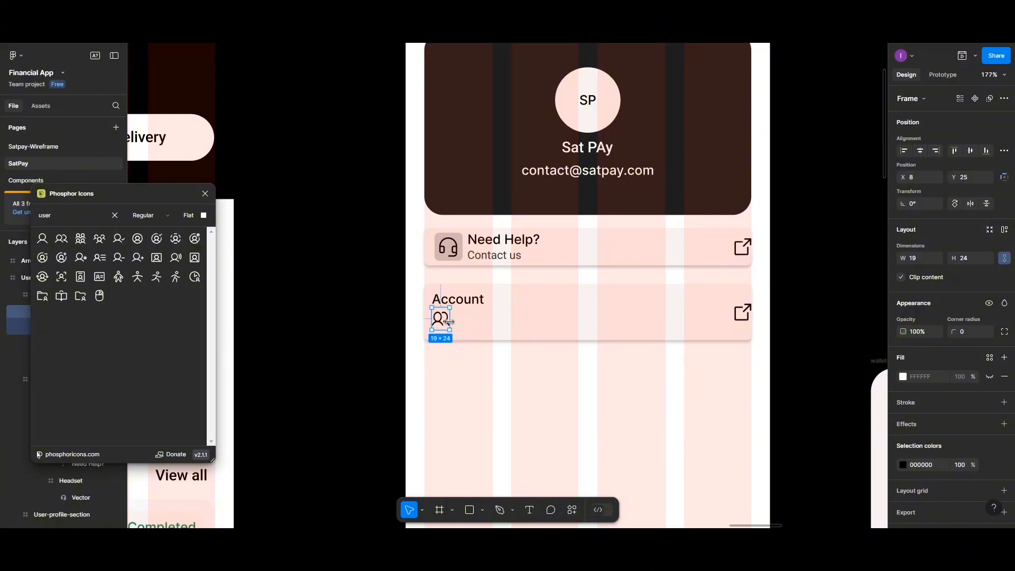
key(ctrl+z)
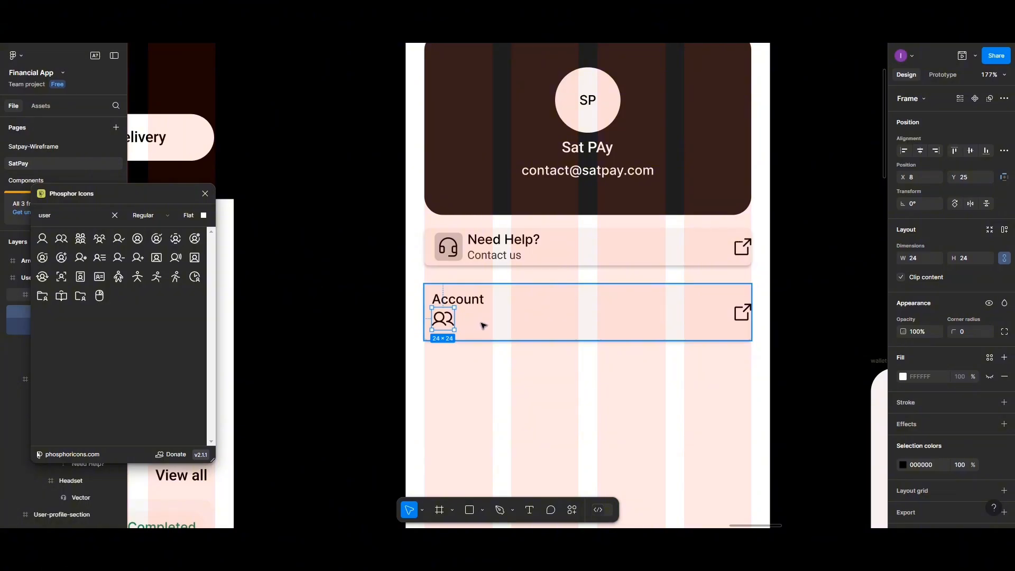
- Duplicate the Account label beside the people icon and retype it as 'Personal Details'
click(472, 302)
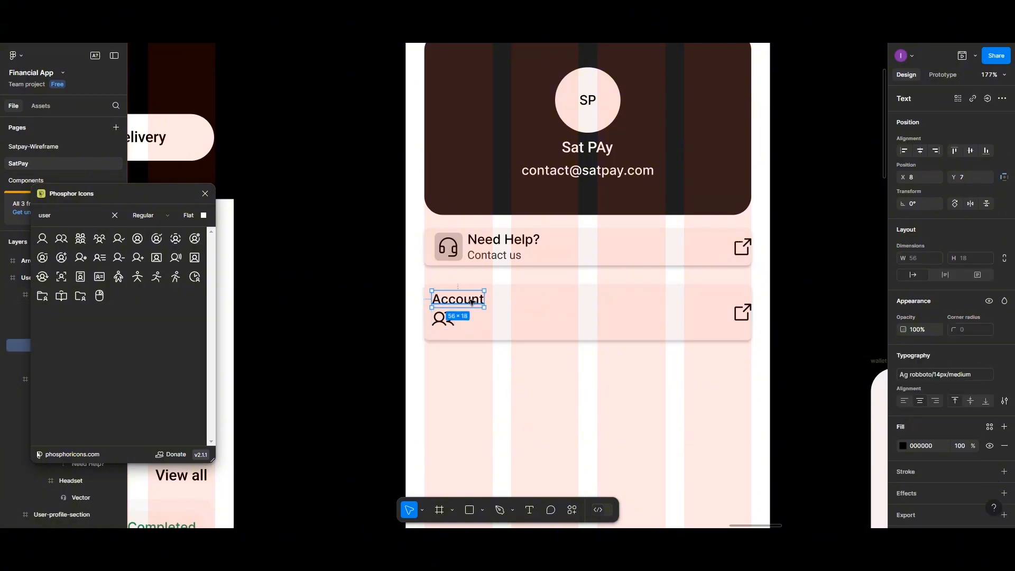
drag(472, 302, 496, 325)
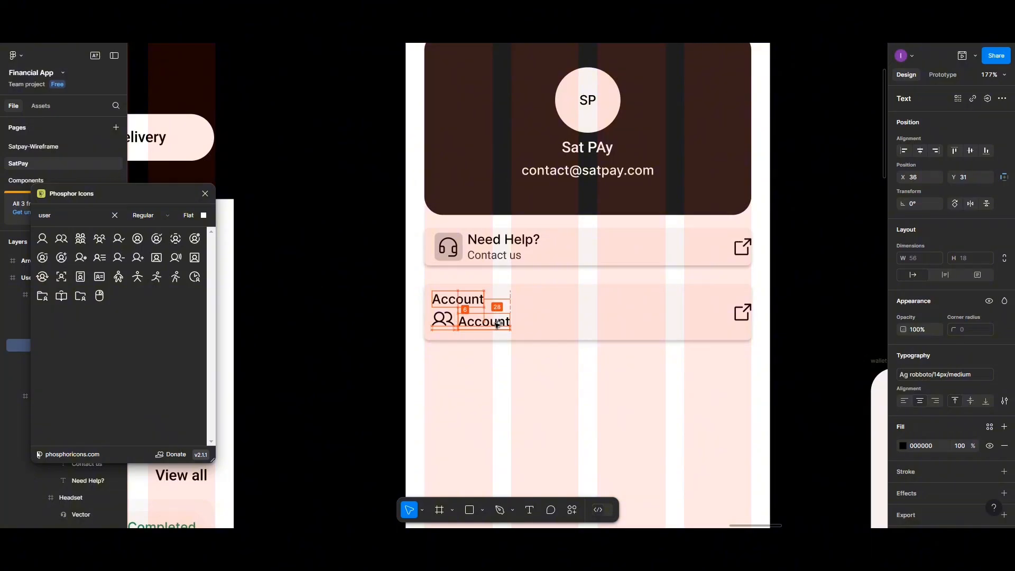
double_click(496, 324)
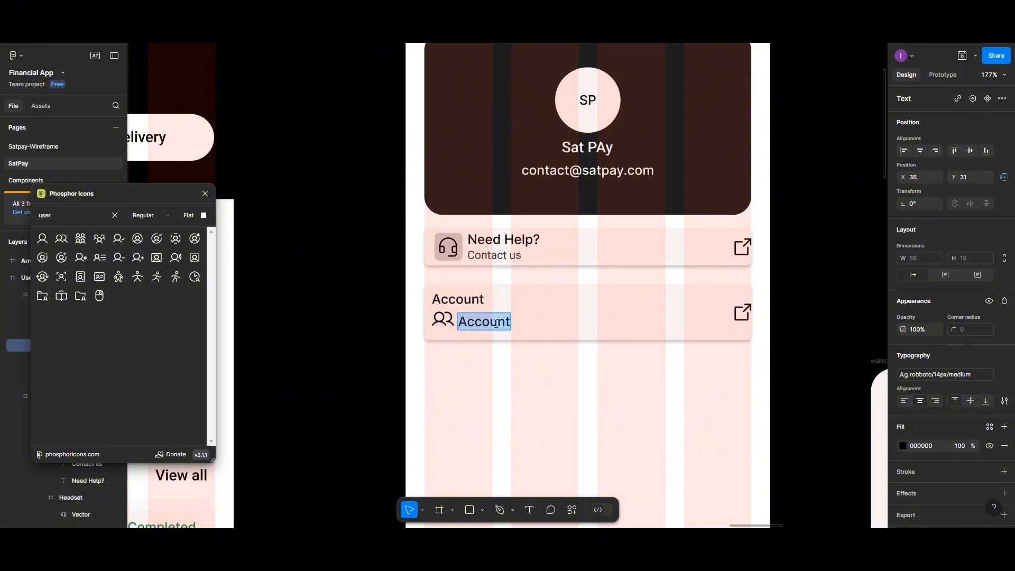
text(Perso)
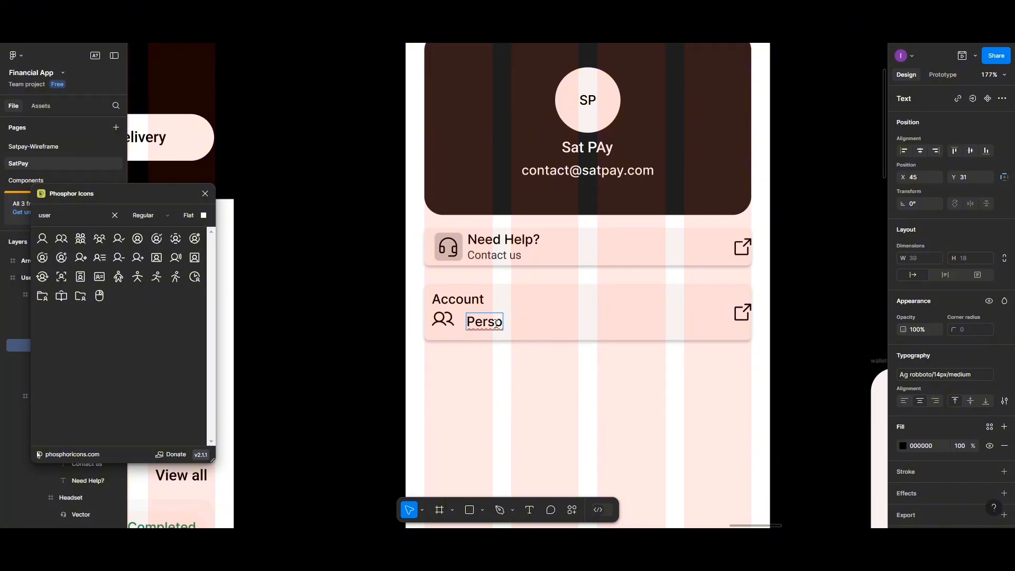
text(ne)
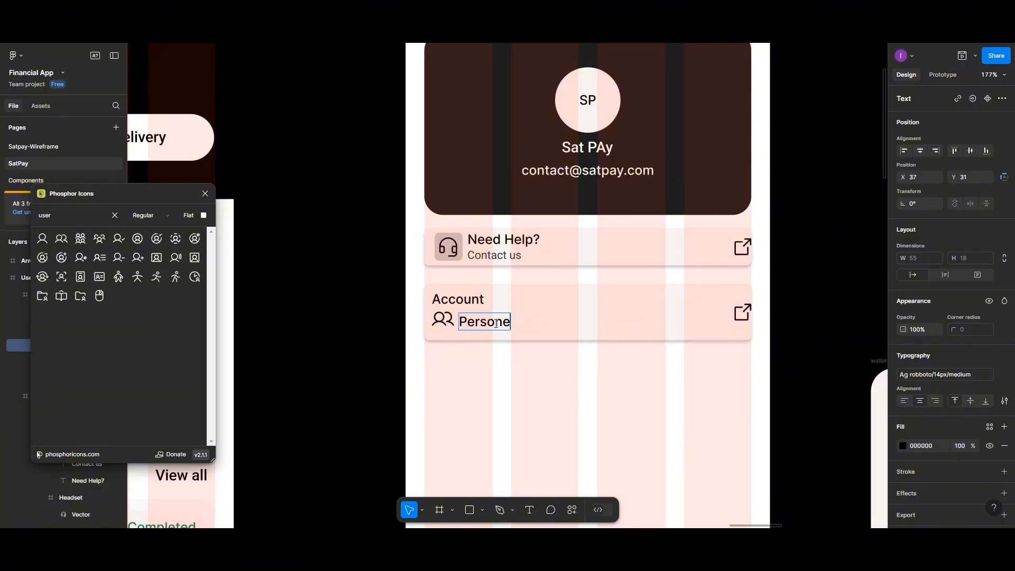
text(r)
key(BackSpace)
key(BackSpace)
text(al Det)
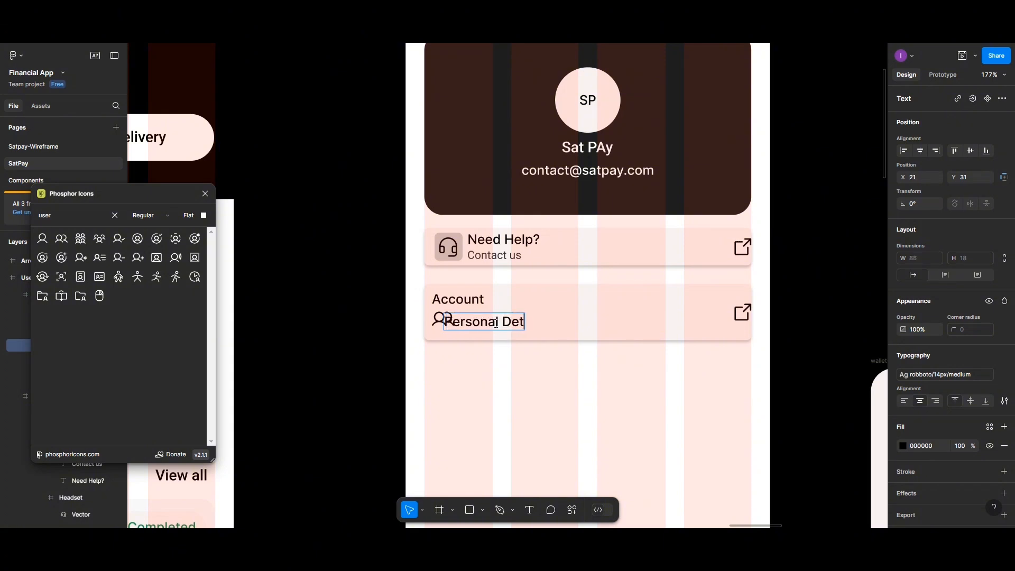
text(ails)
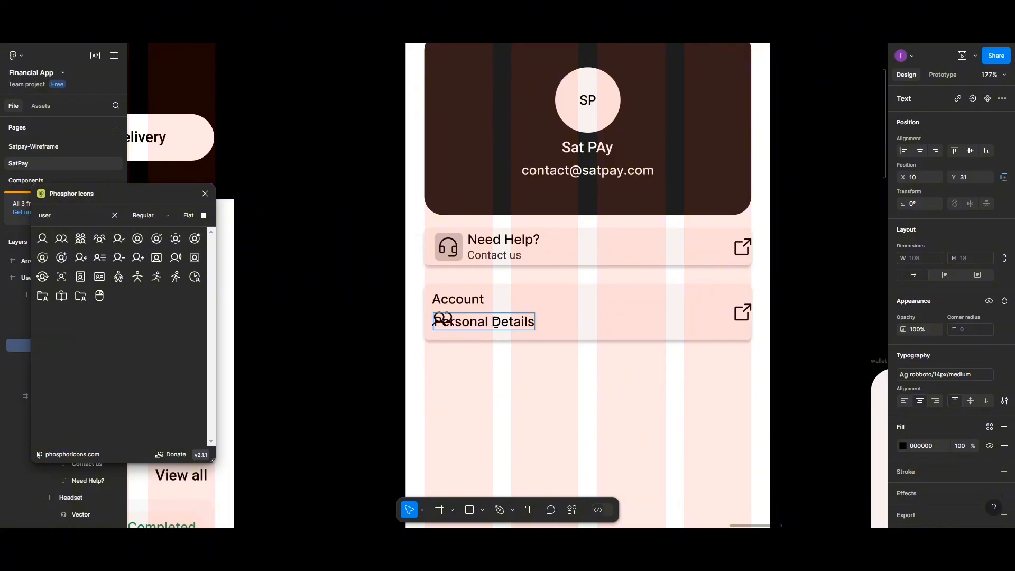
key(Escape)
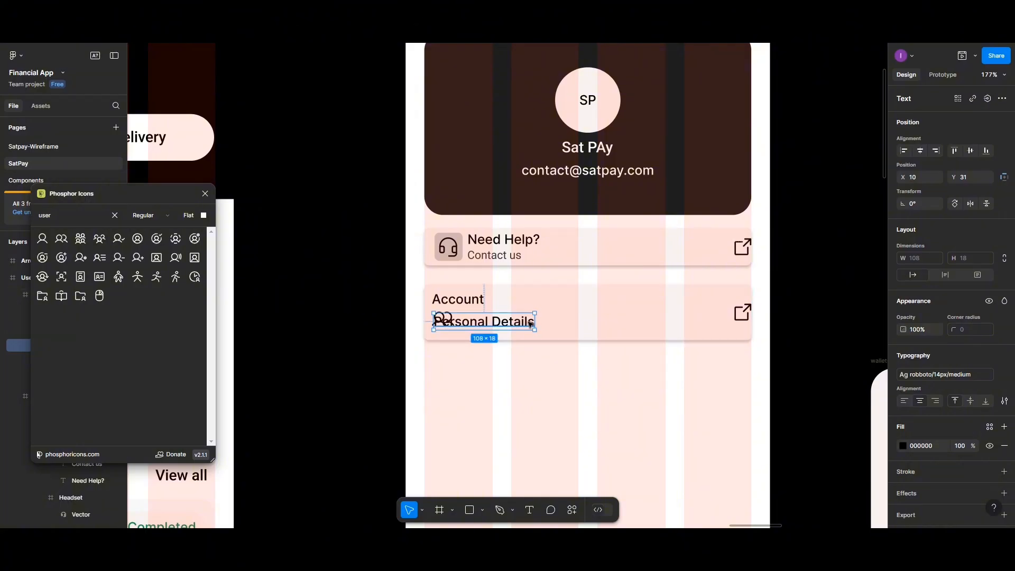
drag(518, 323, 550, 325)
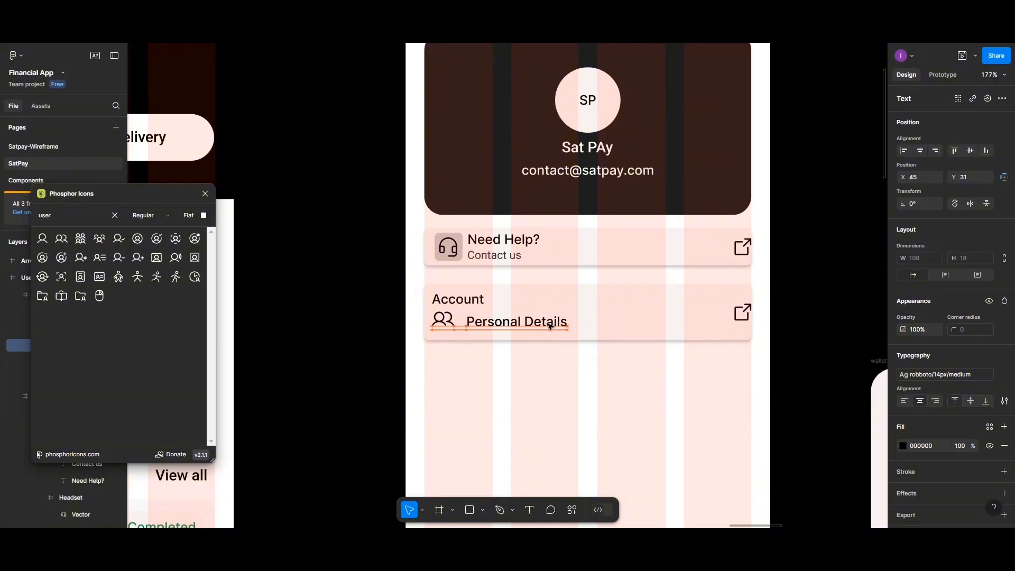
- Apply the roboto/12px/regular text style to Personal Details and set its fill opacity to 80%
click(1003, 375)
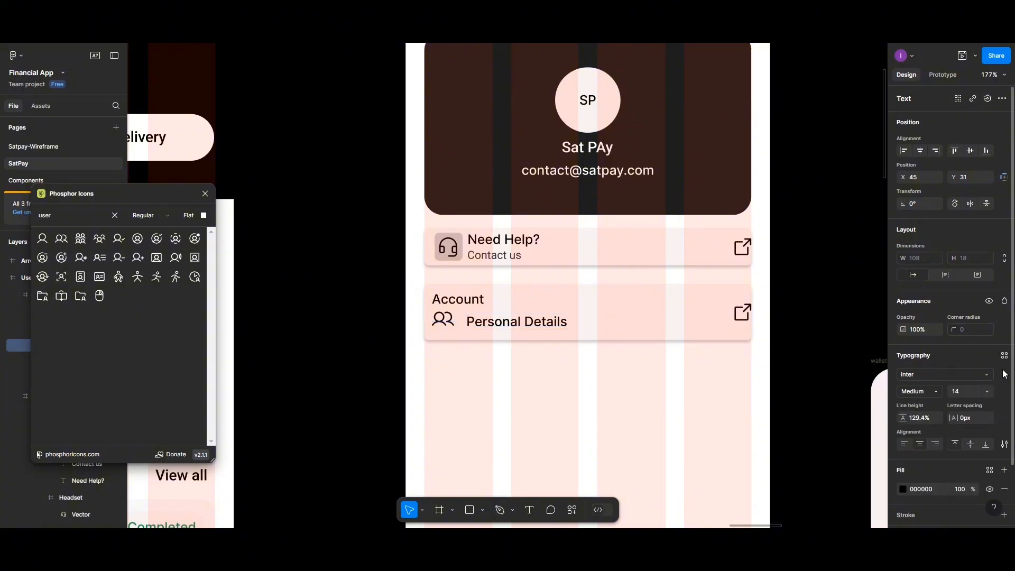
click(1004, 357)
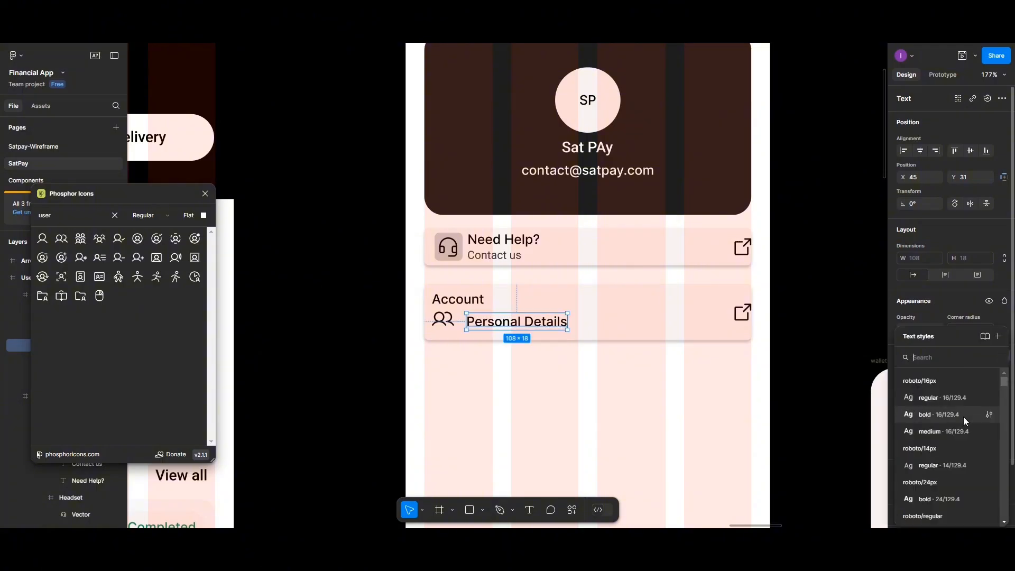
scroll(962, 420, down, 2)
scroll(963, 420, down, 4)
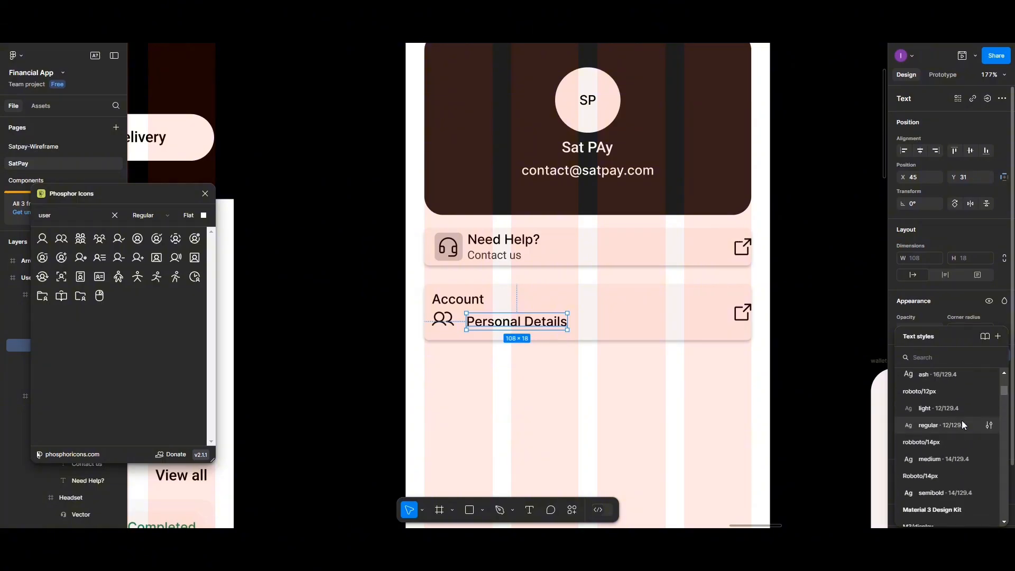
click(962, 422)
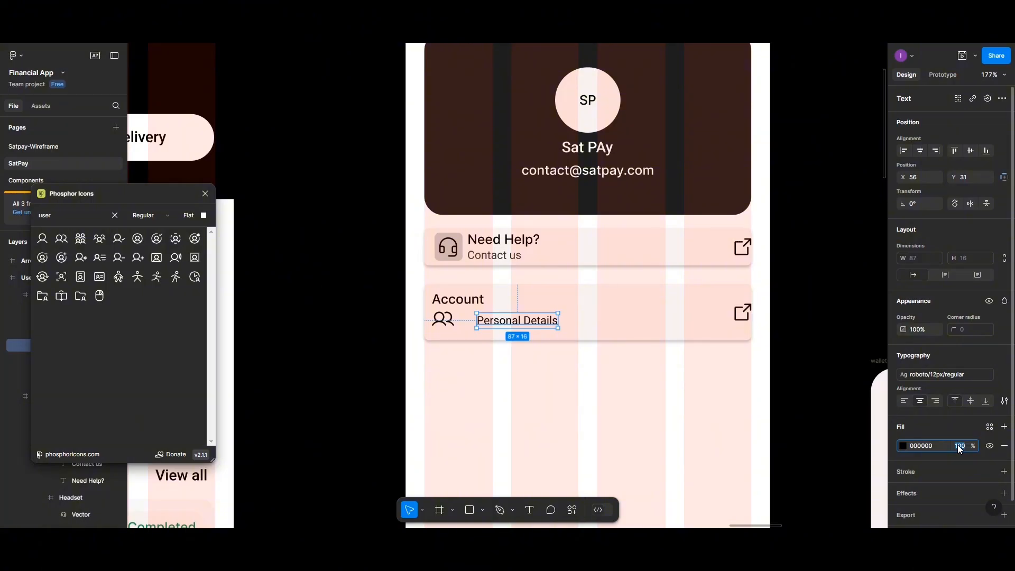
text(80)
key(Return)
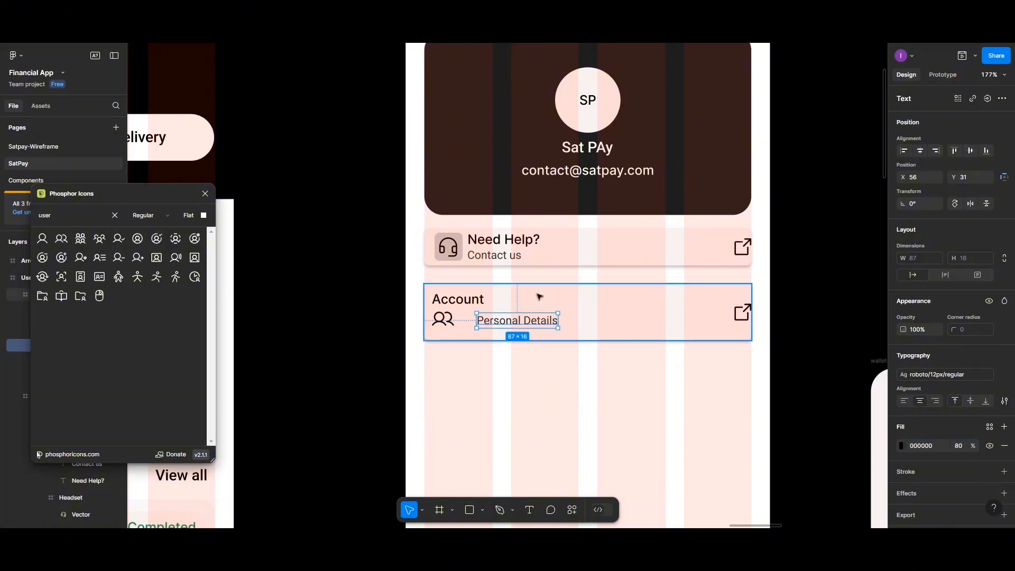
- Check the Contact us text styling in the Need Help card, then reselect Personal Details
click(489, 259)
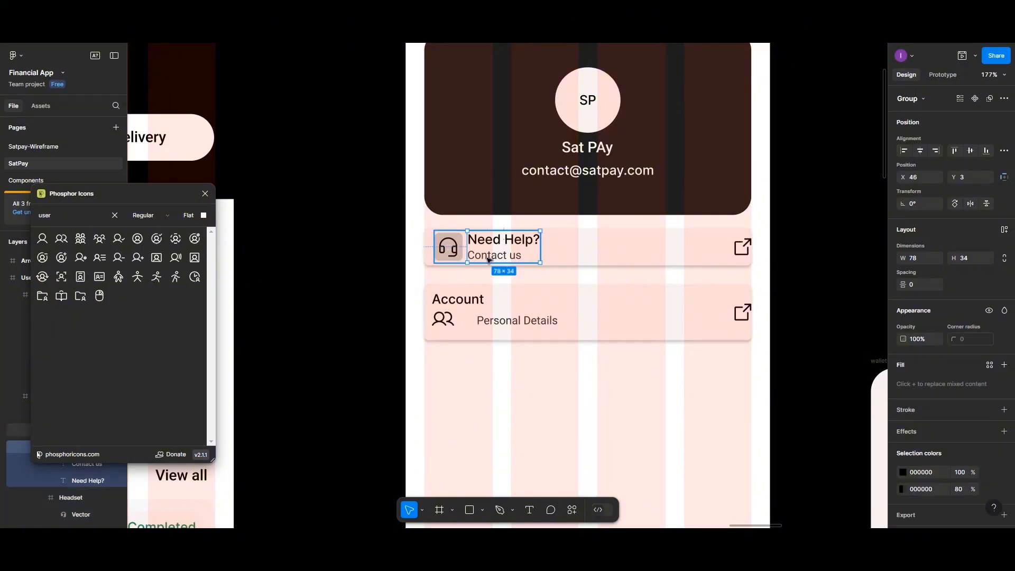
double_click(489, 259)
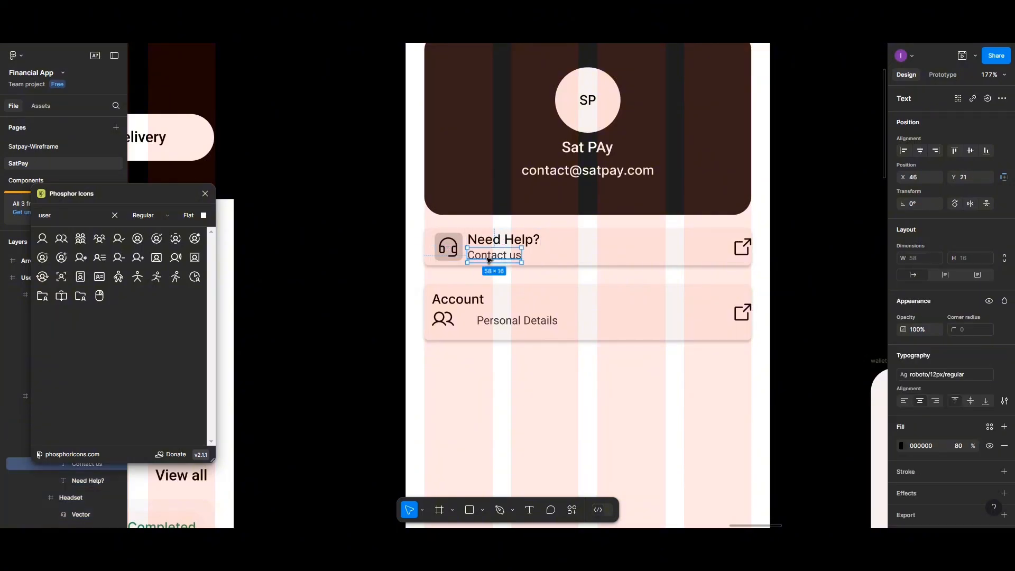
click(517, 323)
double_click(519, 325)
- Move Personal Details closer to the people icon and set the icon's fill opacity to 80%
drag(519, 325, 502, 326)
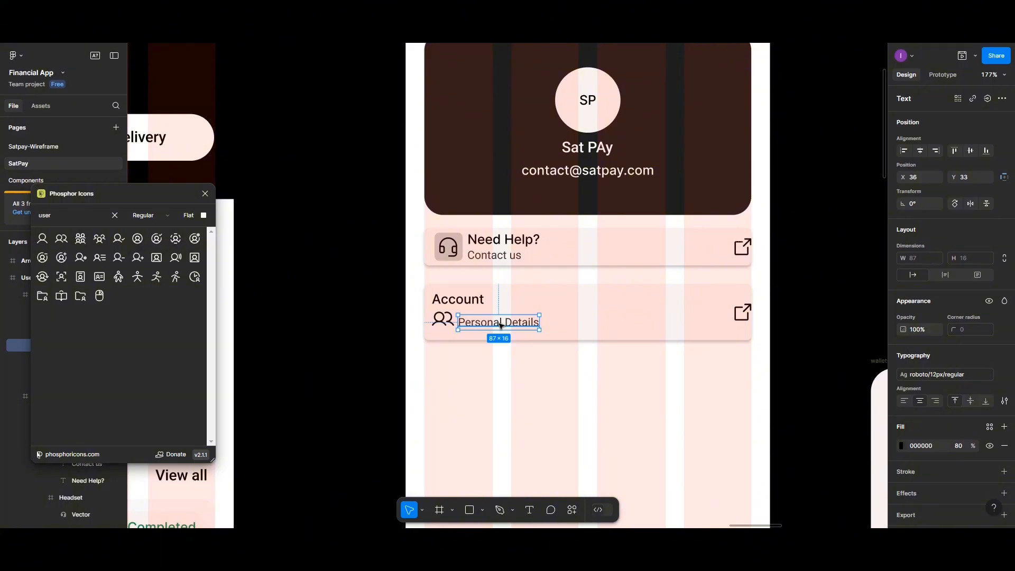
click(443, 327)
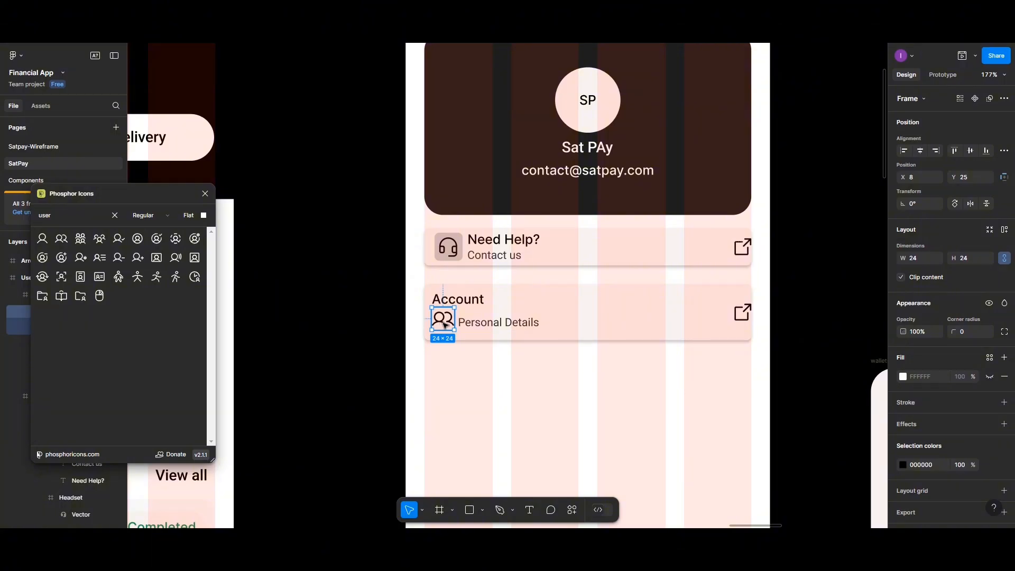
shift+click(483, 323)
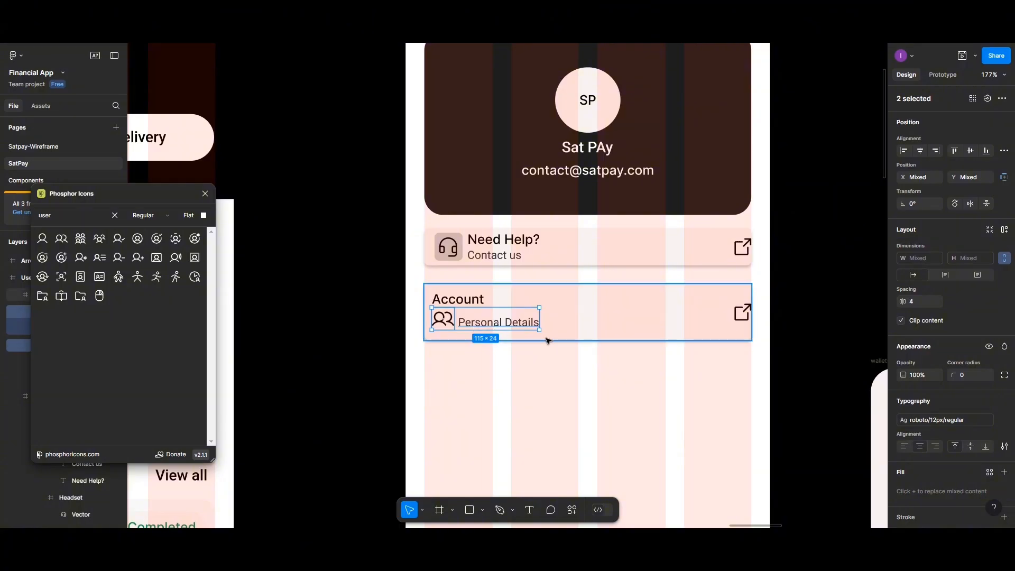
double_click(445, 324)
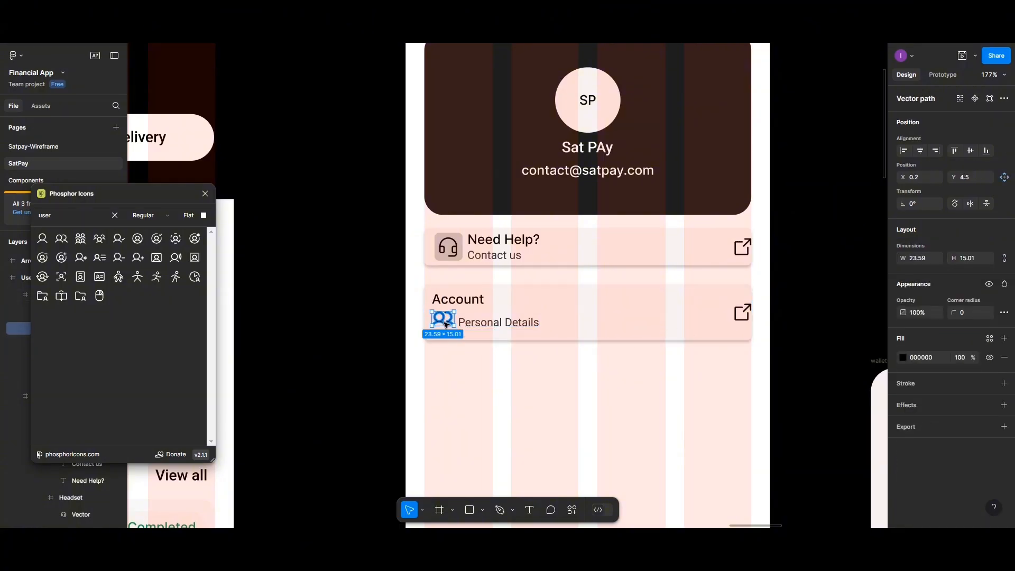
click(903, 358)
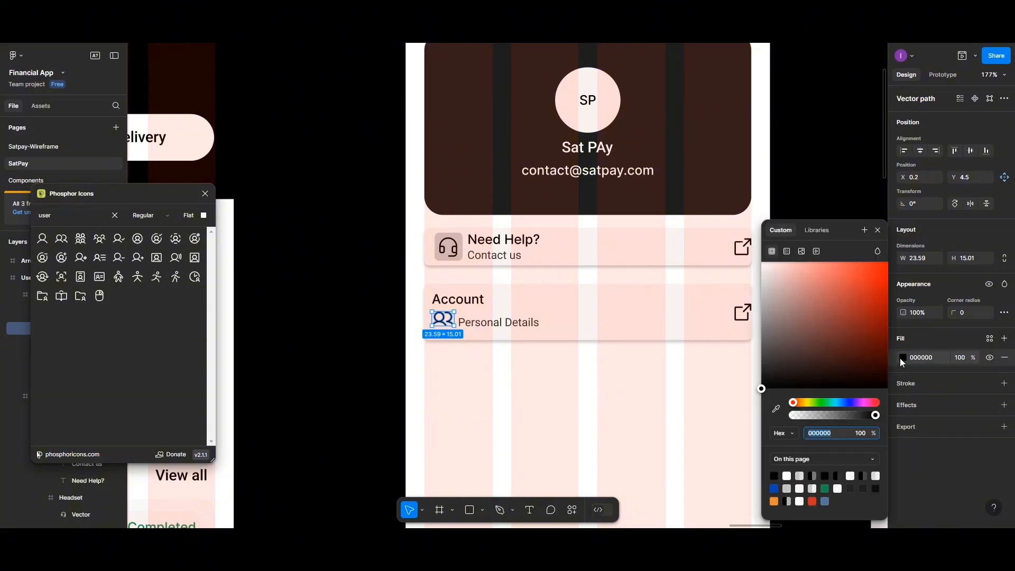
click(960, 358)
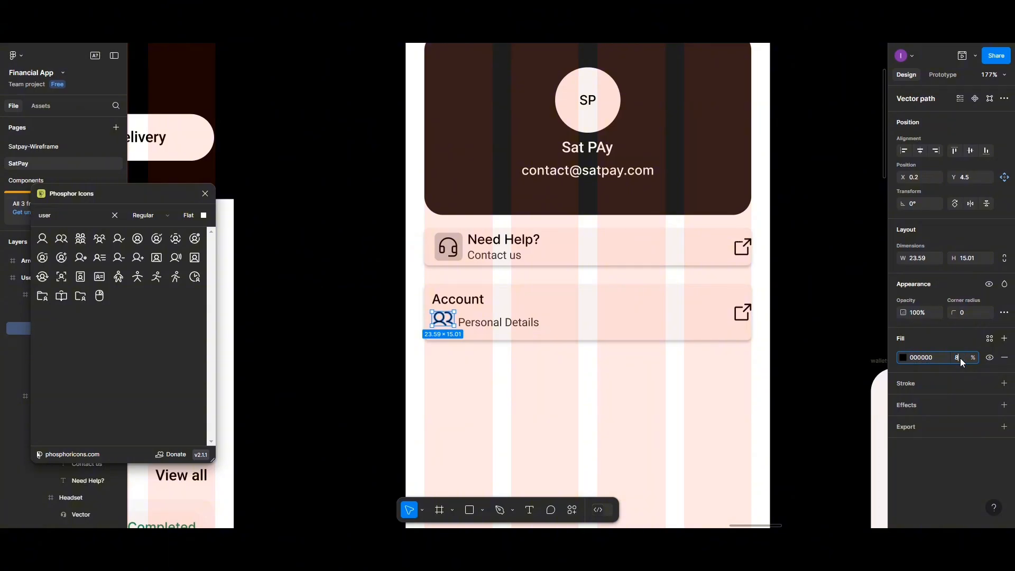
key(Return)
- Bottom-align the people icon with the Personal Details label
click(442, 318)
shift+click(489, 328)
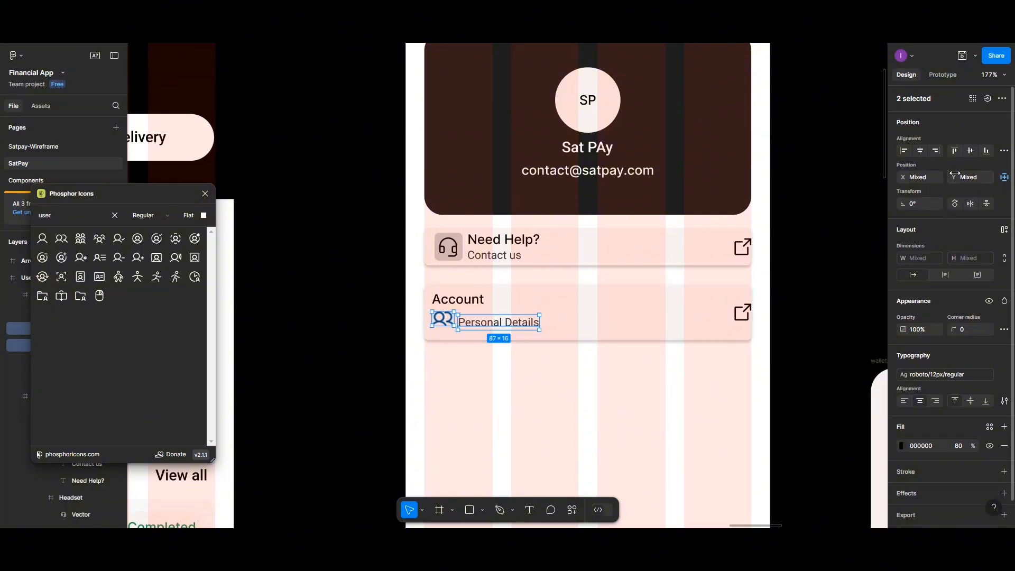
click(986, 151)
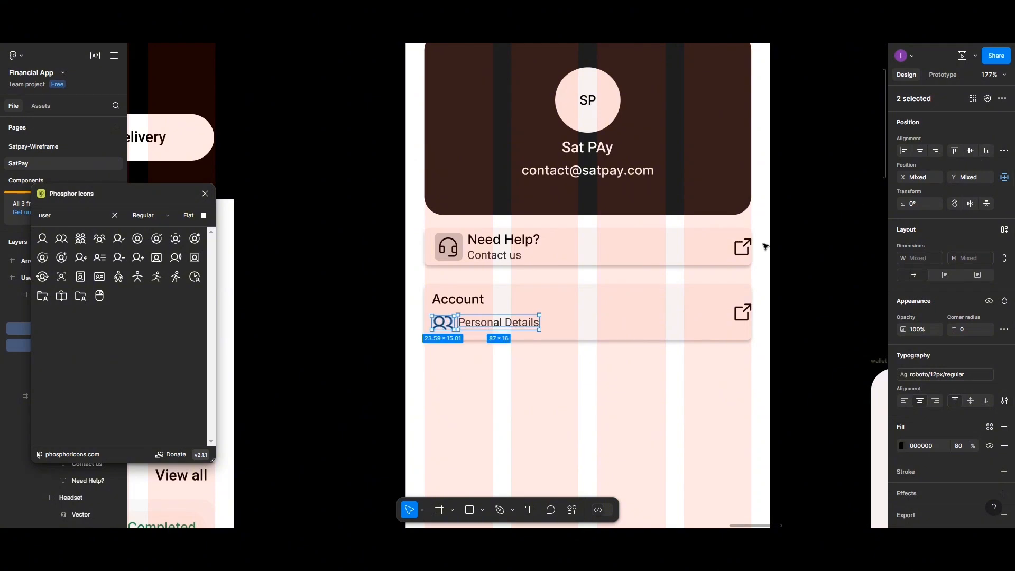
- Pull the users vector out of its icon frame and delete the empty frame
click(556, 322)
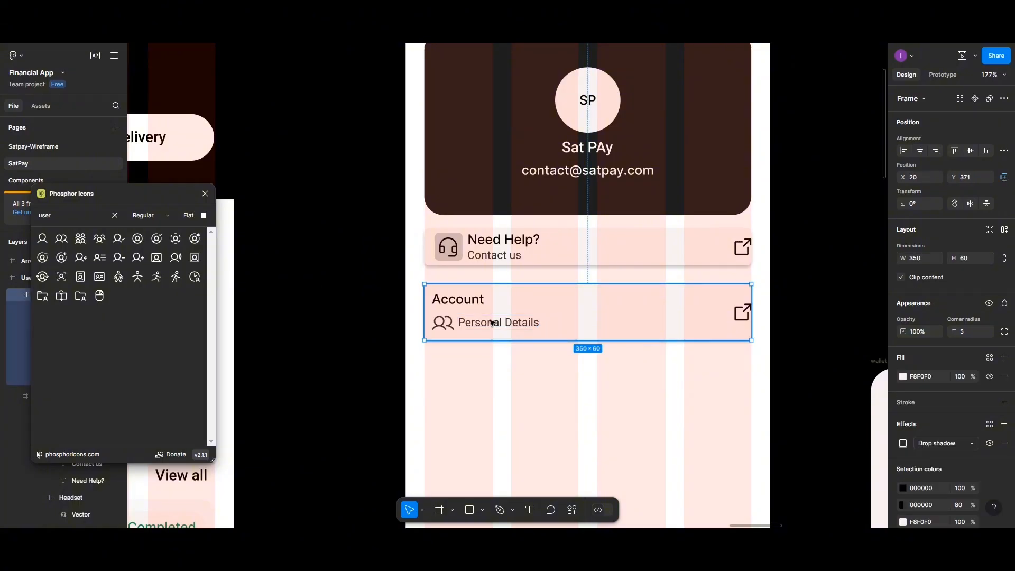
click(443, 325)
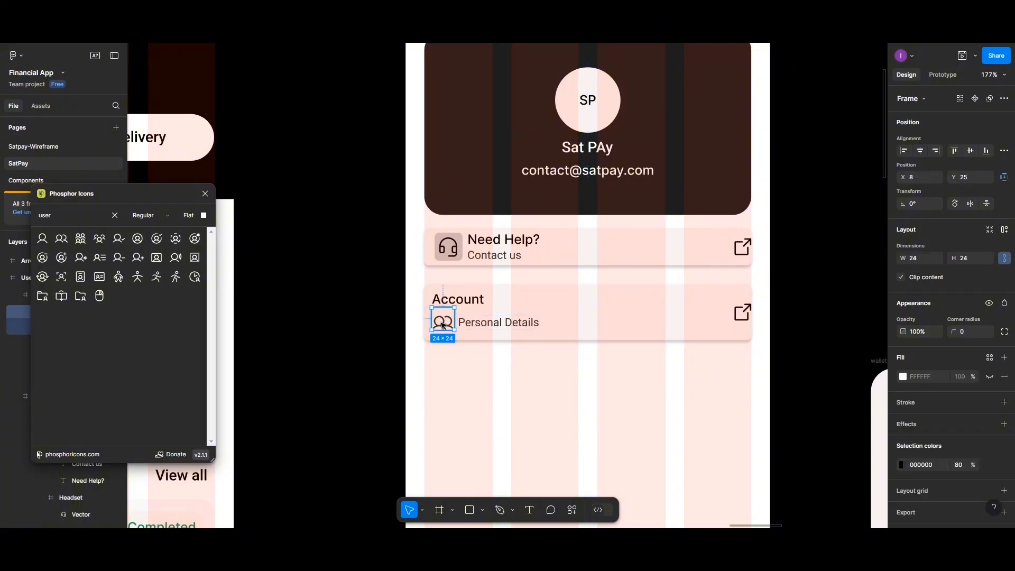
click(443, 325)
drag(443, 324, 456, 365)
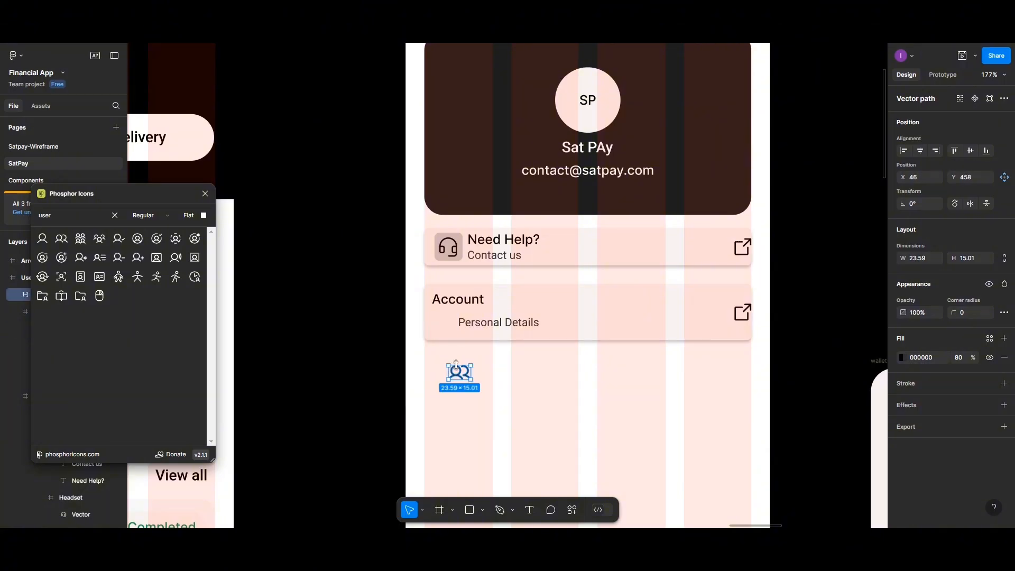
click(444, 324)
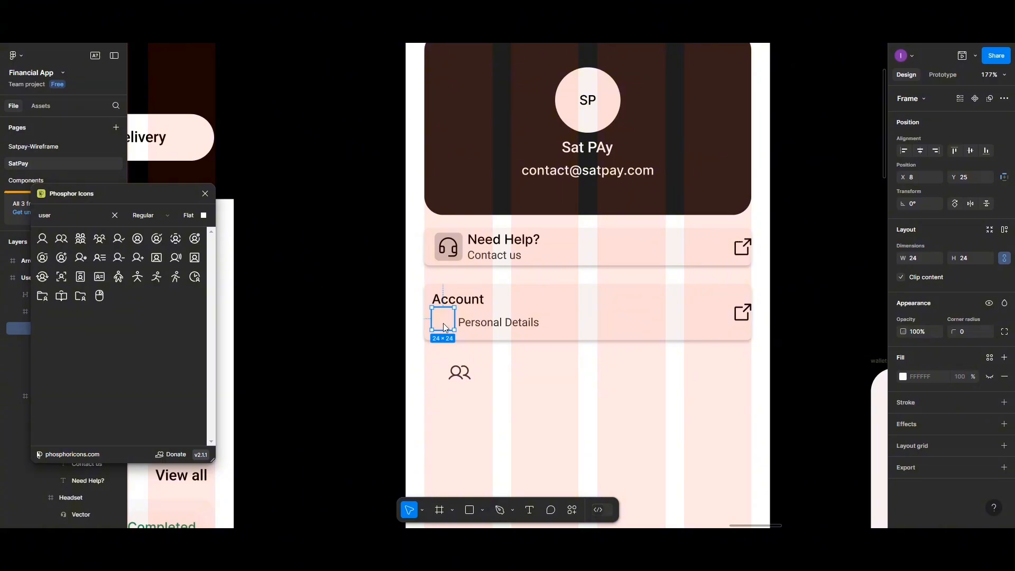
key(Delete)
- Resize the users vector to about 20×18 and place it left of Personal Details
click(456, 375)
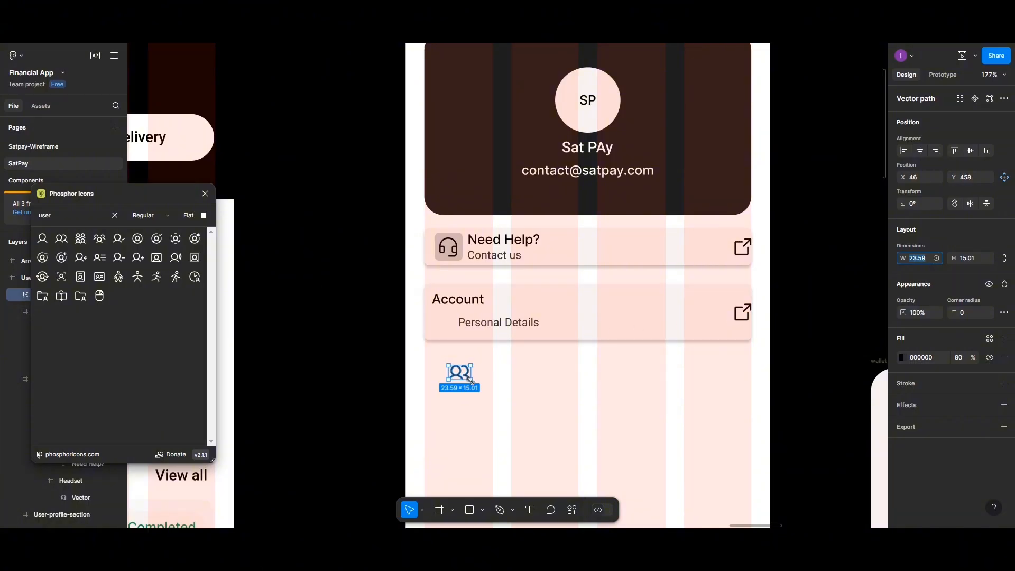
drag(471, 380, 474, 381)
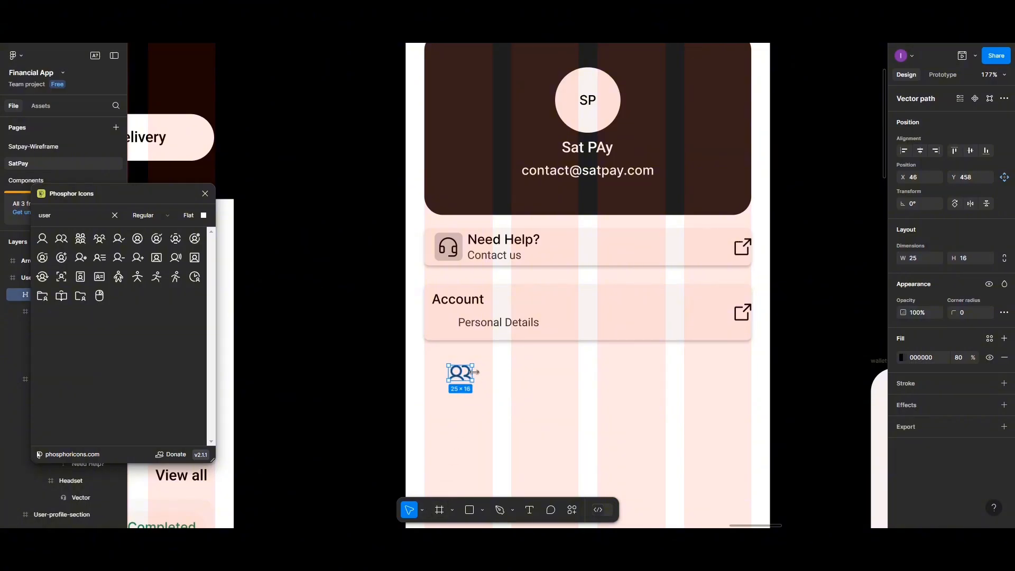
drag(474, 371, 469, 371)
drag(466, 379, 468, 365)
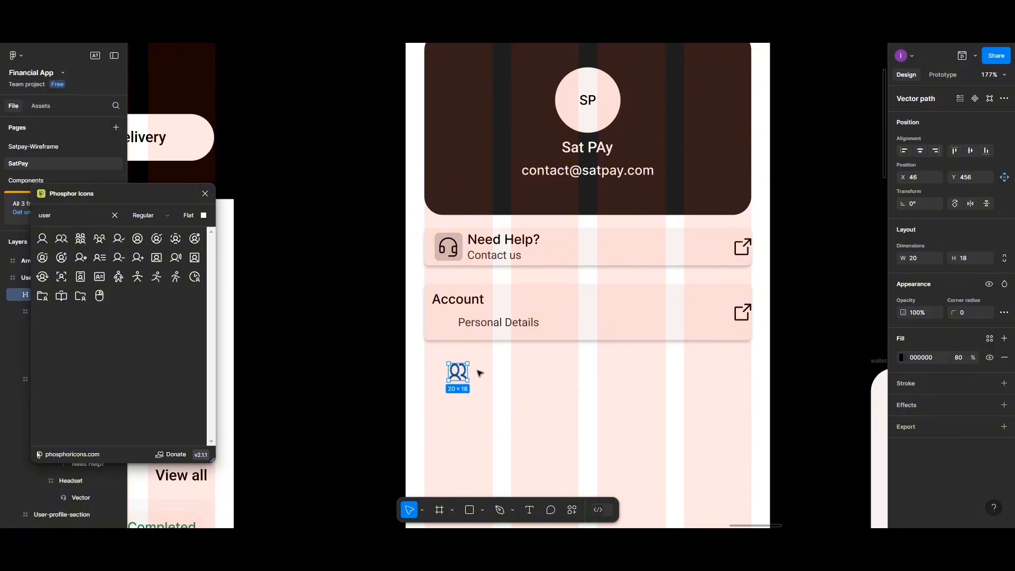
click(485, 382)
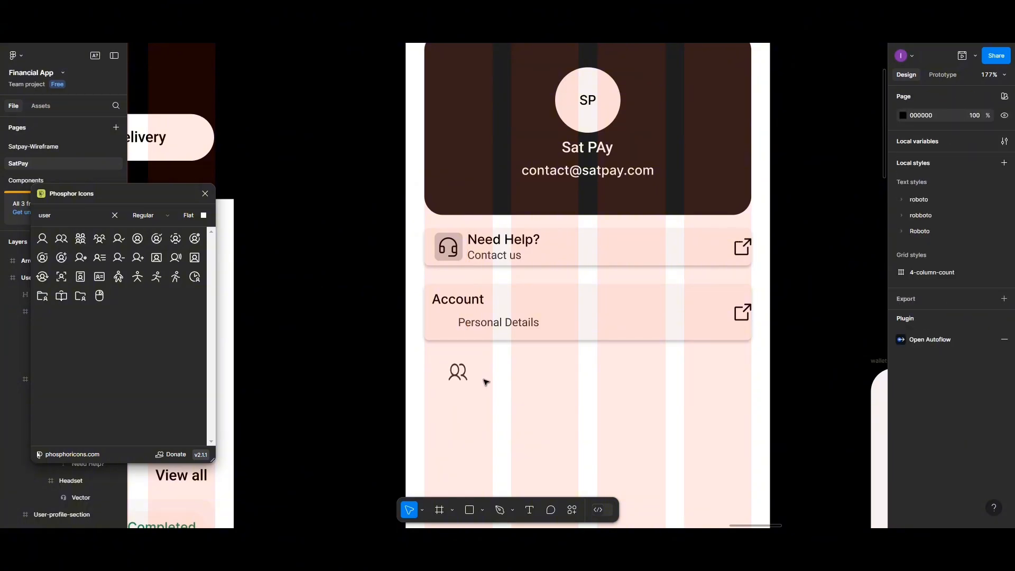
click(465, 376)
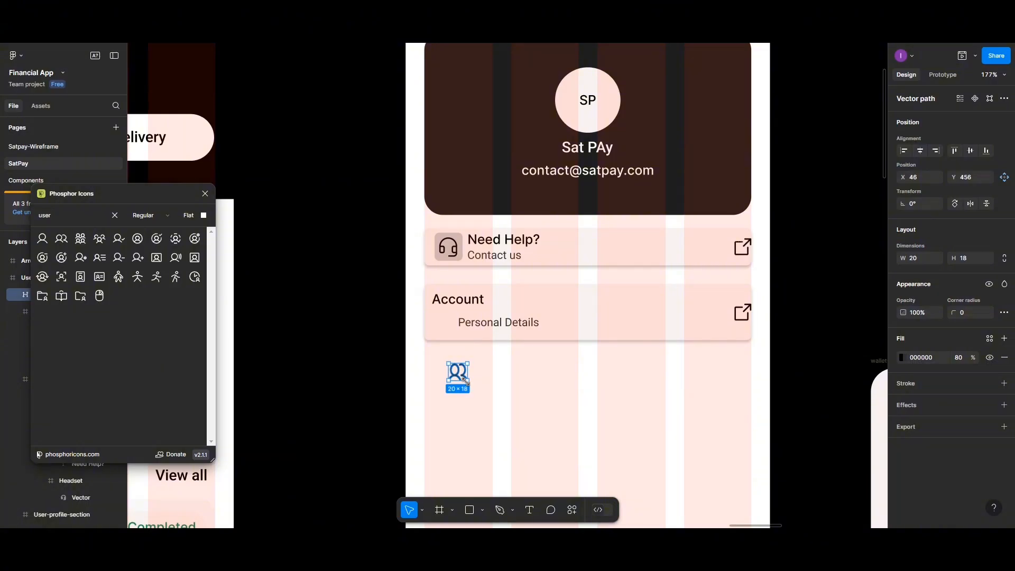
drag(466, 380, 448, 328)
shift+click(482, 326)
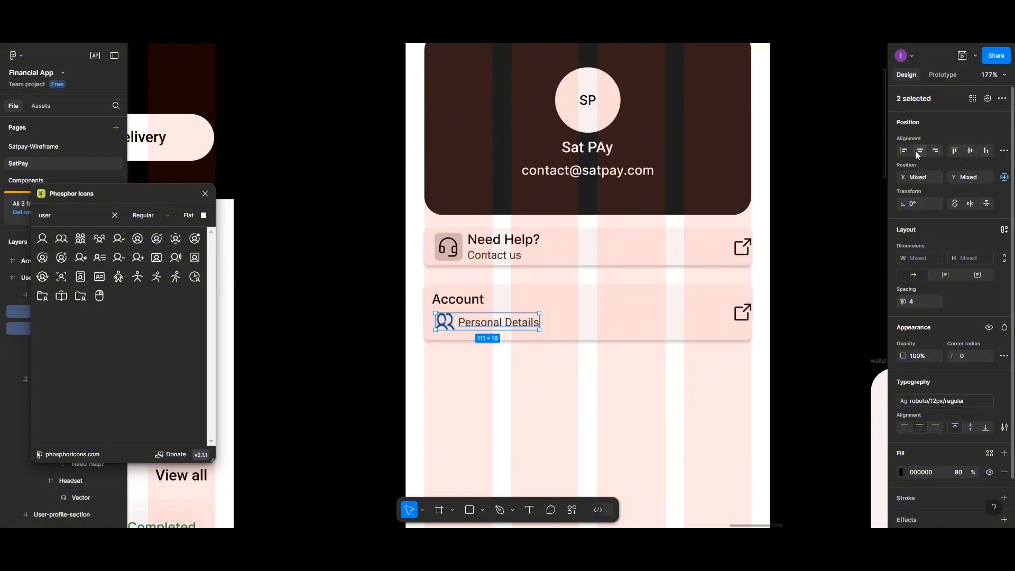
- Center the users icon and Personal Details vertically with a 5 px gap between them
click(968, 153)
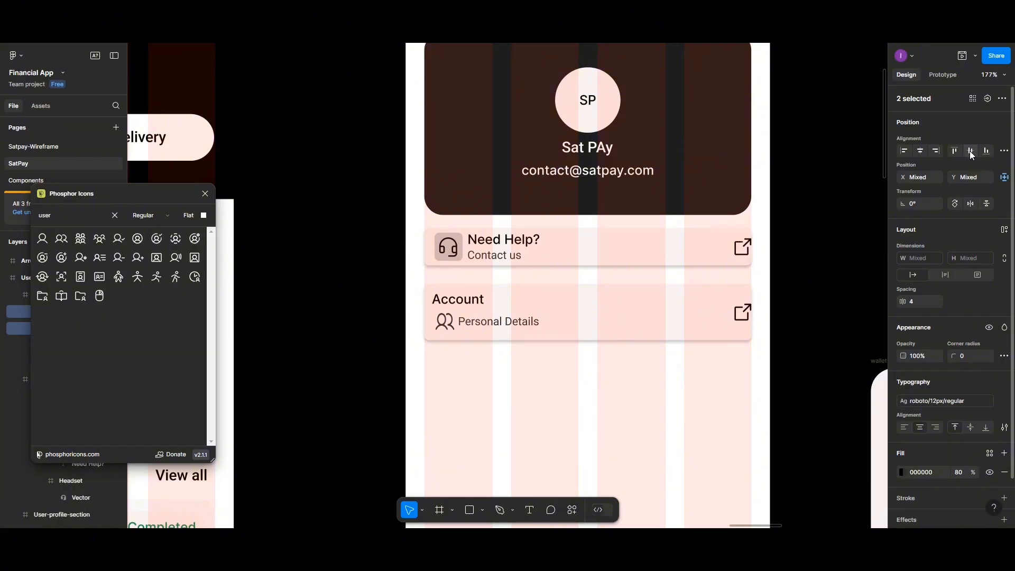
click(991, 155)
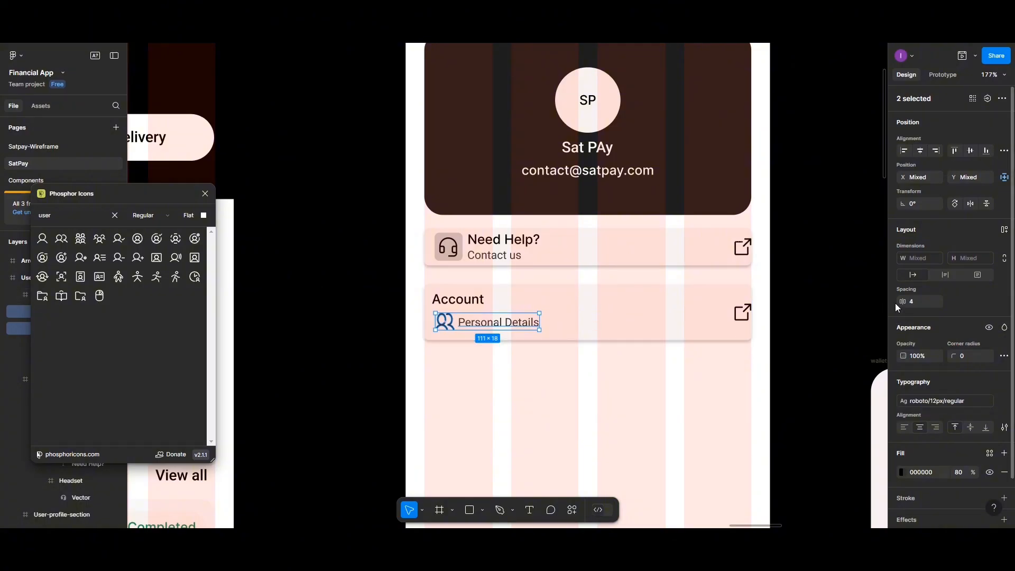
text(5)
click(505, 327)
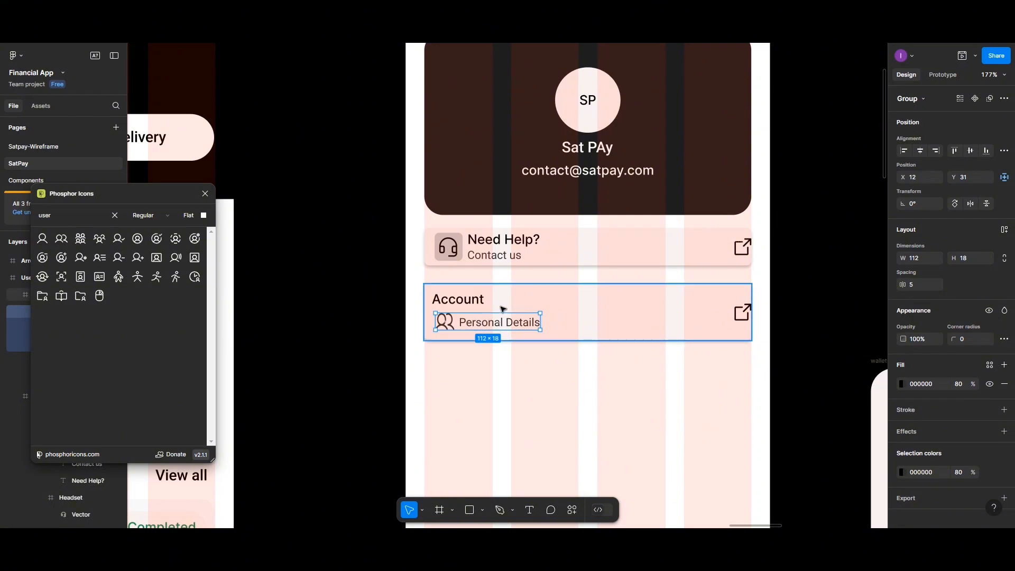
- Left-align the icon row under Account with 5 px spacing and group them
click(504, 309)
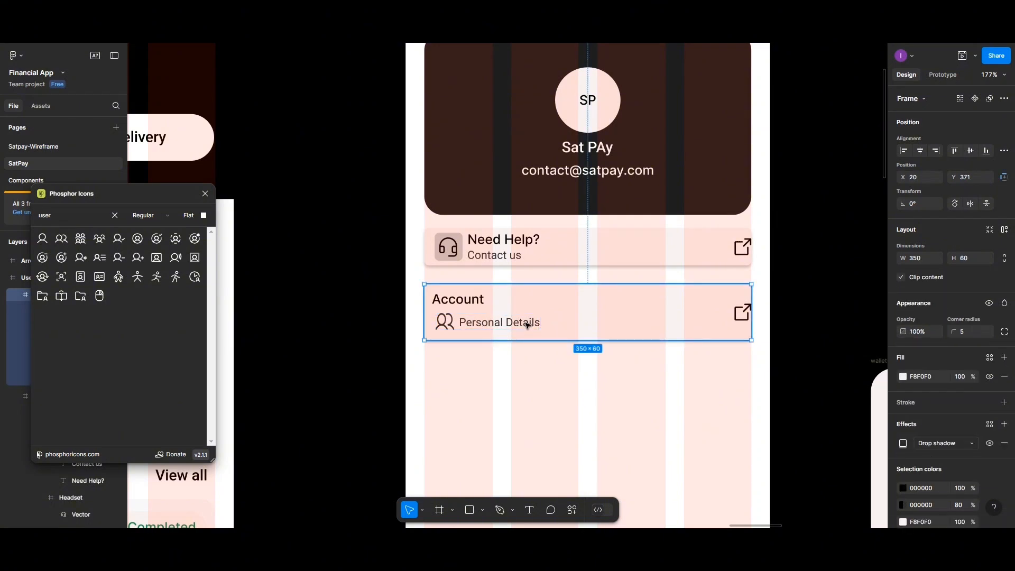
click(459, 303)
shift+click(509, 325)
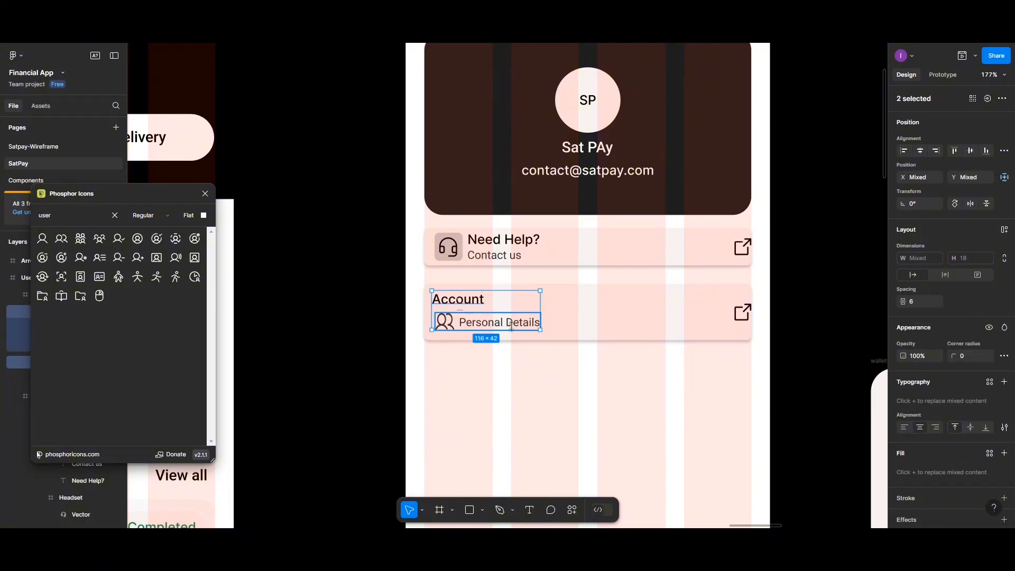
click(904, 151)
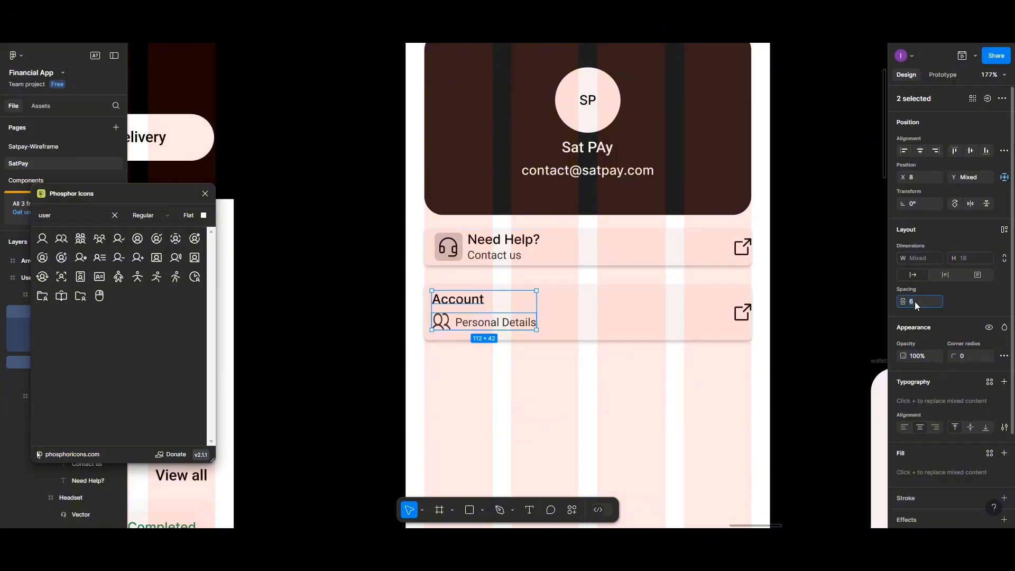
text(5)
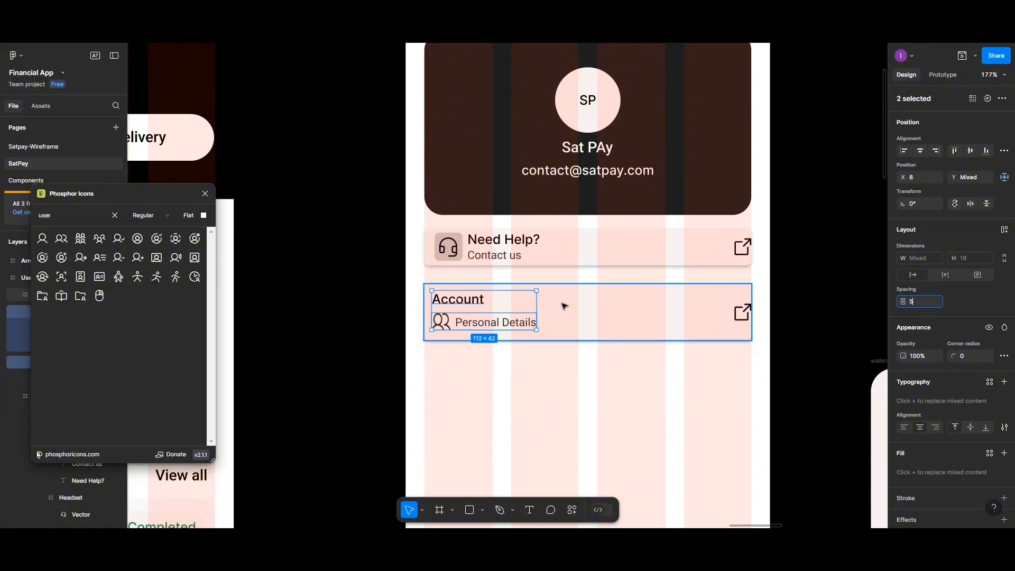
key(ctrl+g)
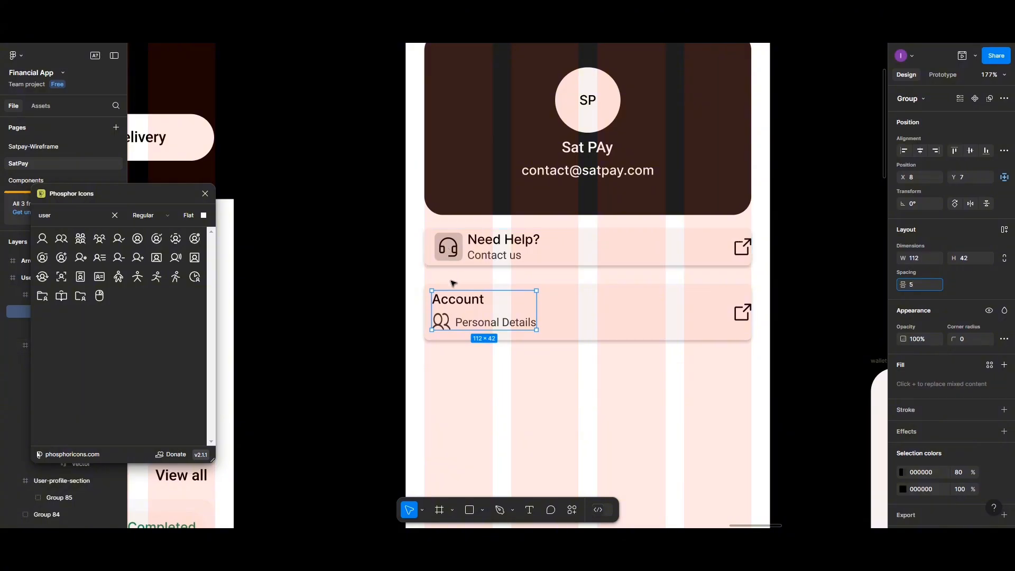
- Set the Need Help icon-and-text group's X position to 10 inside its card
click(470, 254)
click(470, 254)
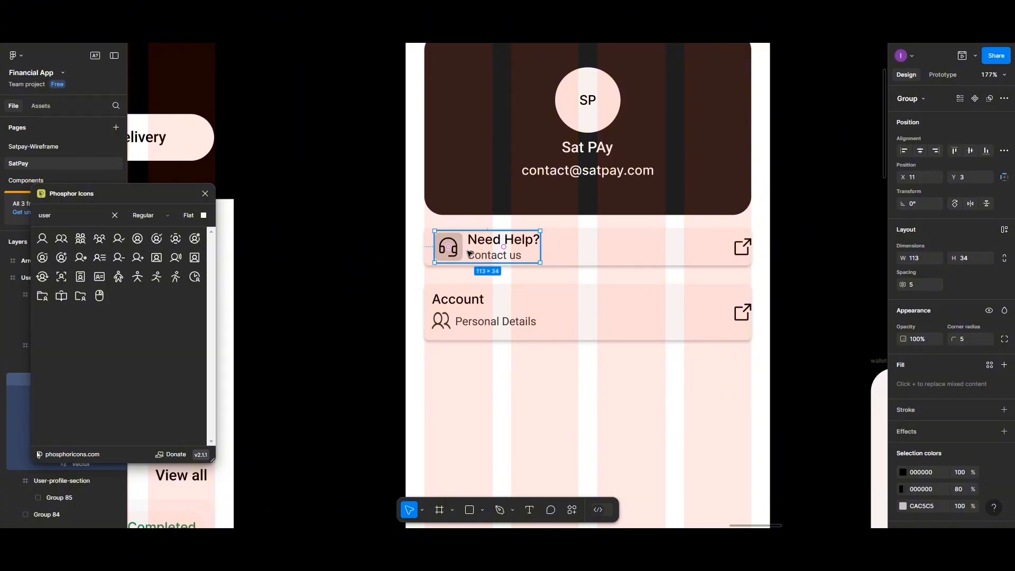
click(919, 180)
text(10)
key(Return)
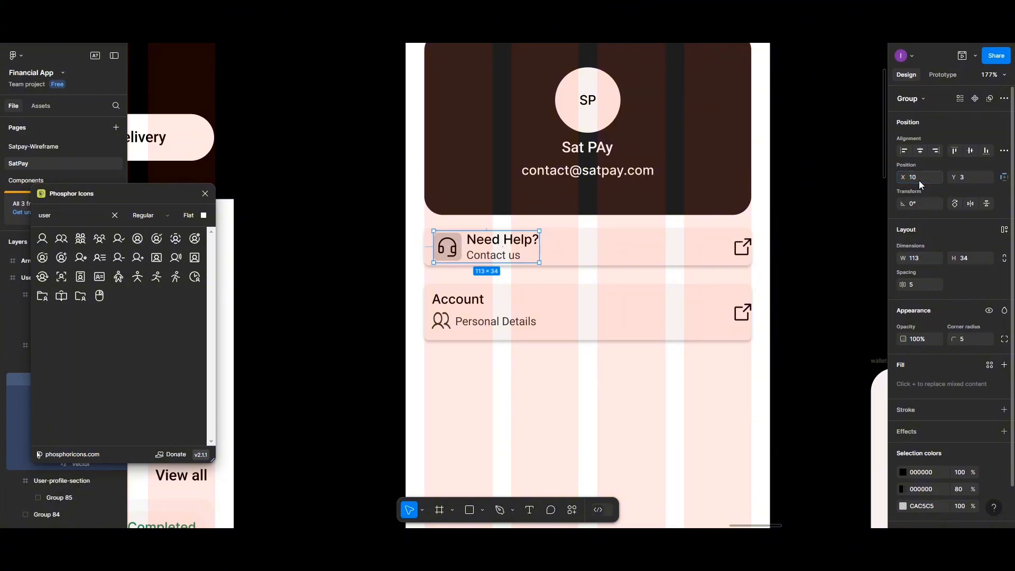
- Restore the accidentally deleted Account group and set its X position to 10
click(455, 320)
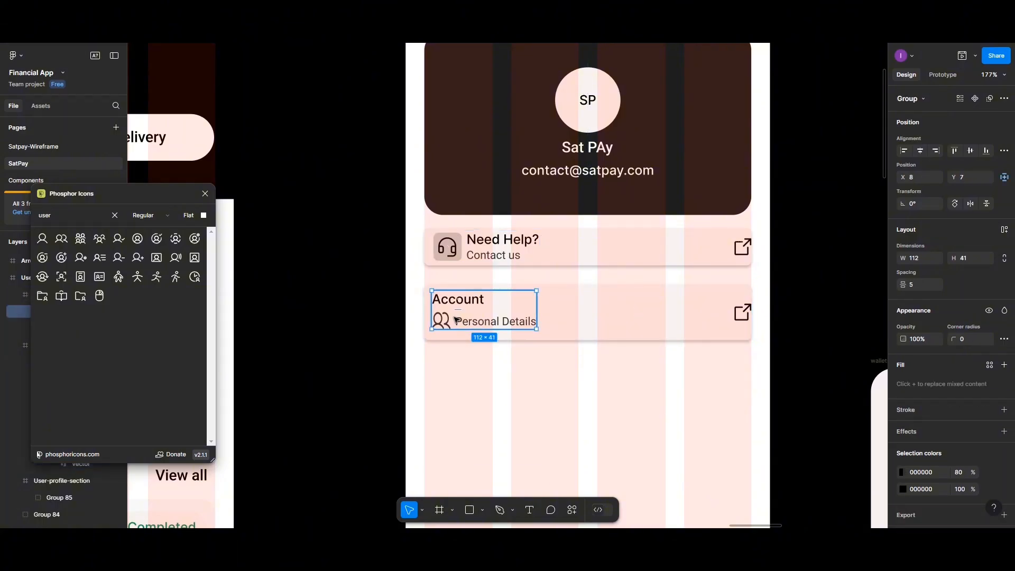
key(1)
key(9)
key(Delete)
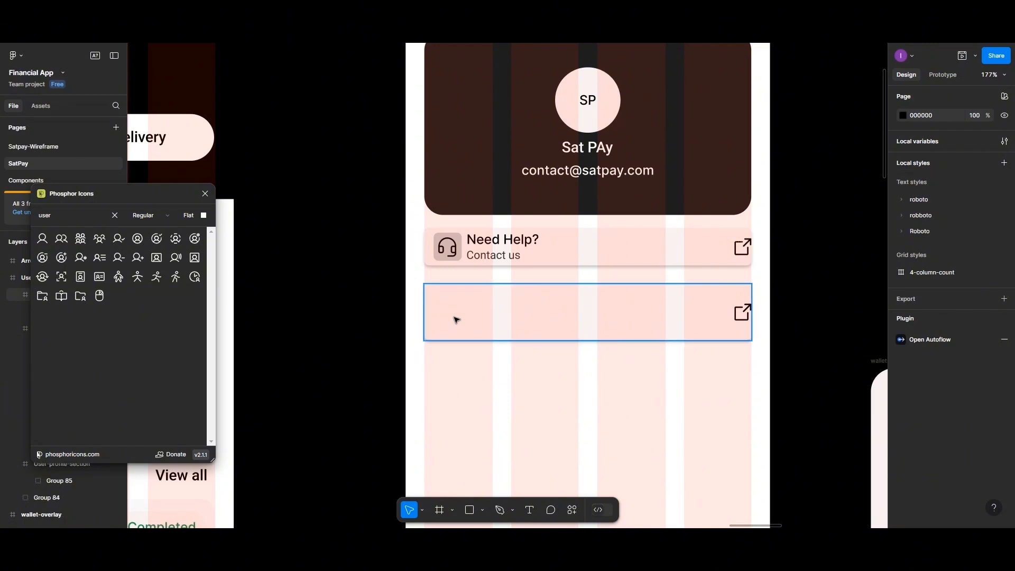
key(ctrl+z)
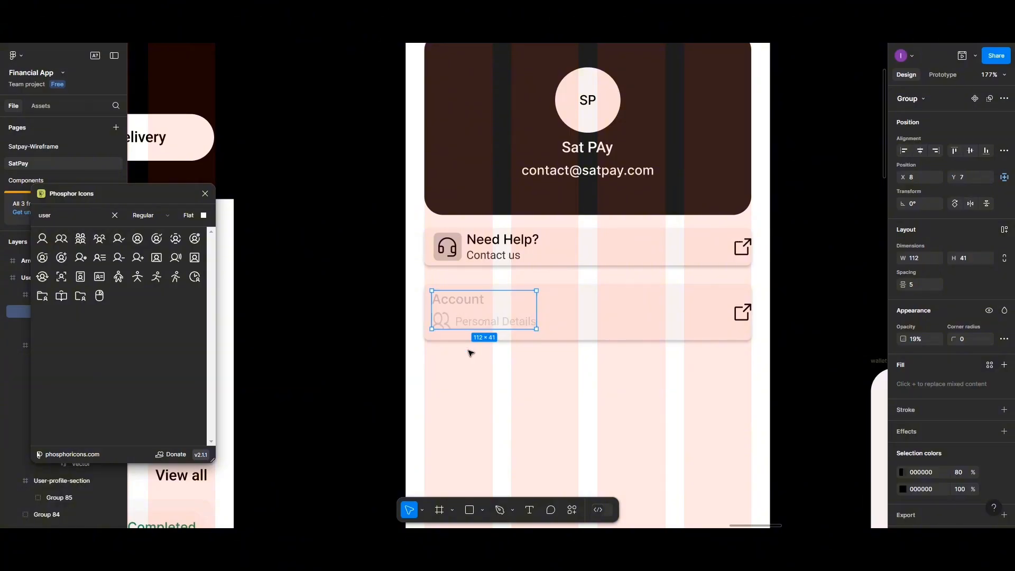
click(490, 377)
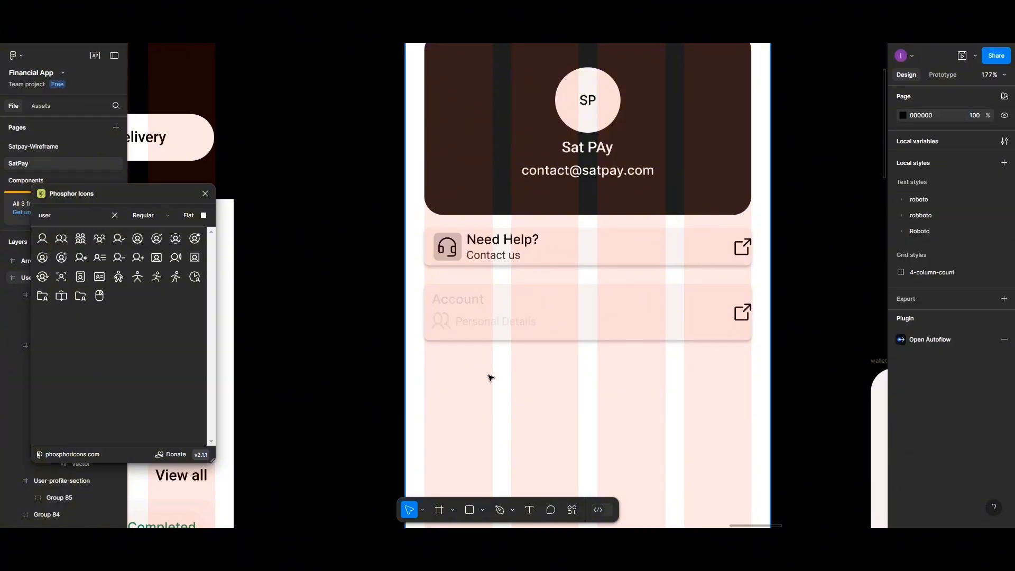
key(ctrl+z)
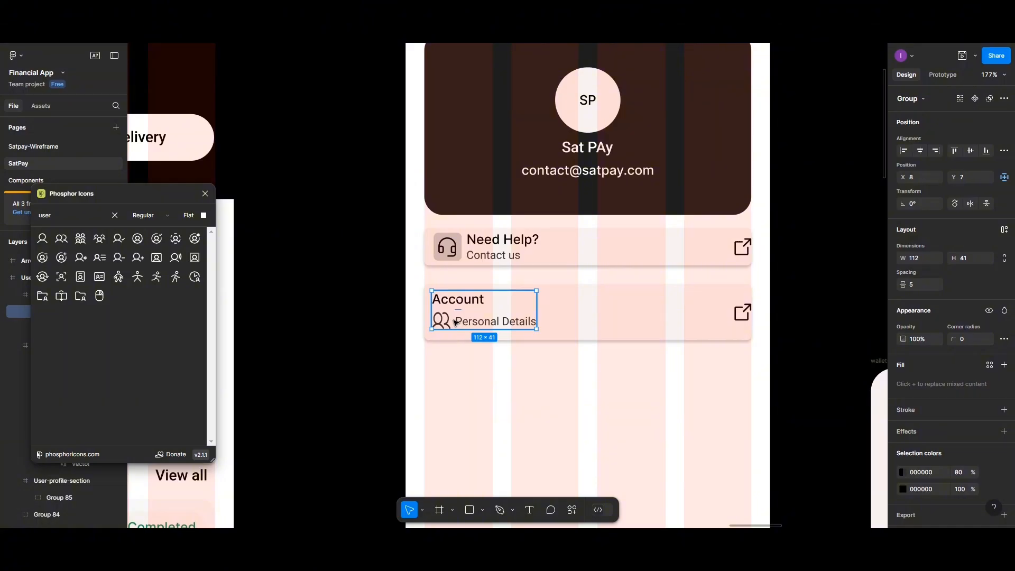
drag(486, 322, 488, 323)
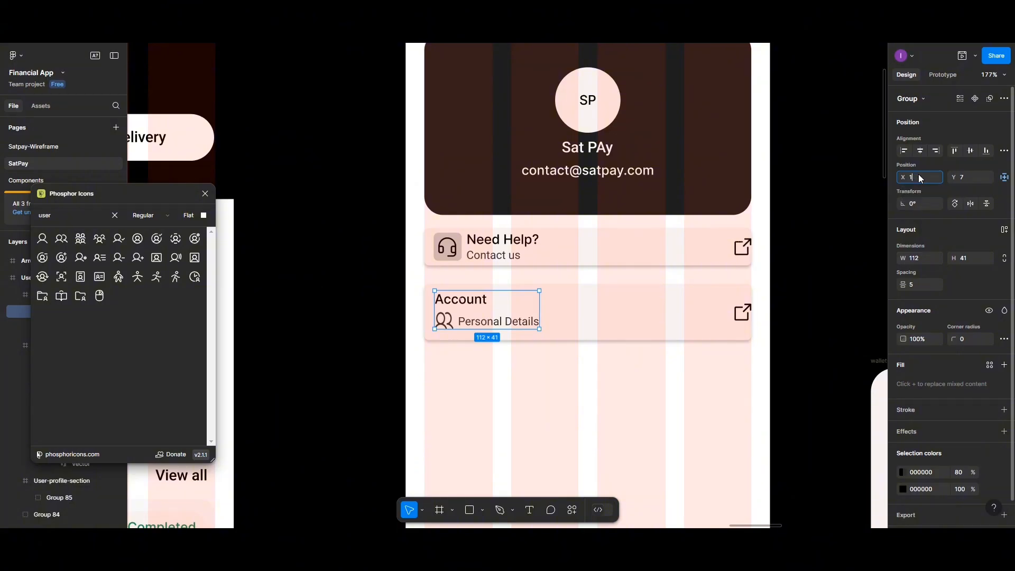
key(Return)
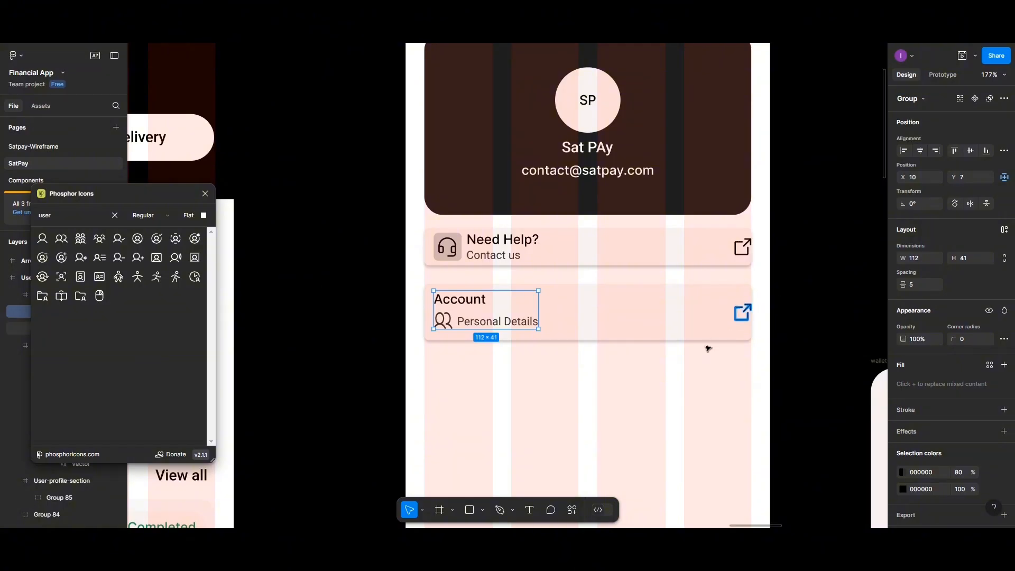
- Search the icon plugin for 'arcrow' and drag the right caret icon onto the canvas
click(115, 215)
click(82, 215)
text(a)
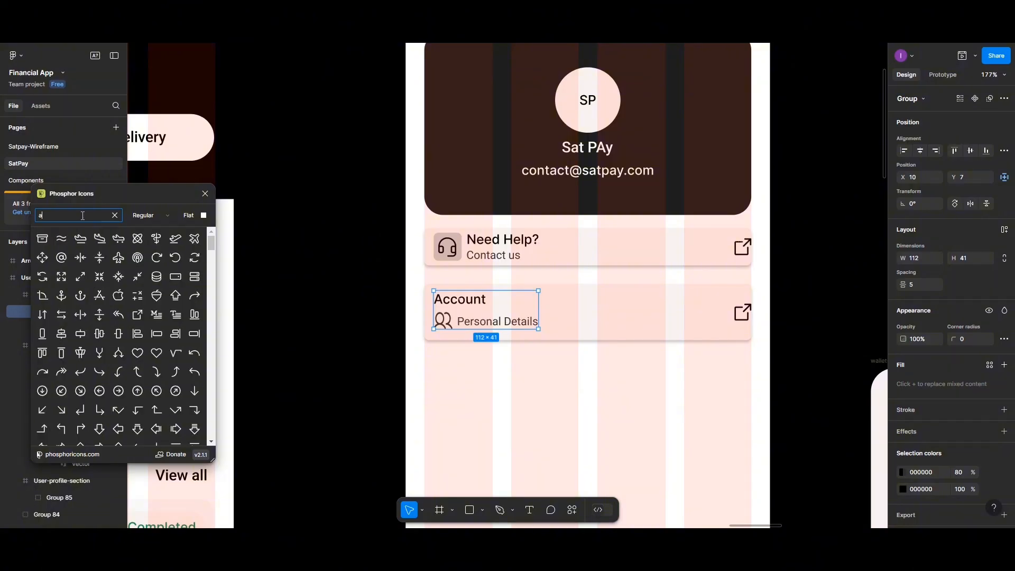
text(rc)
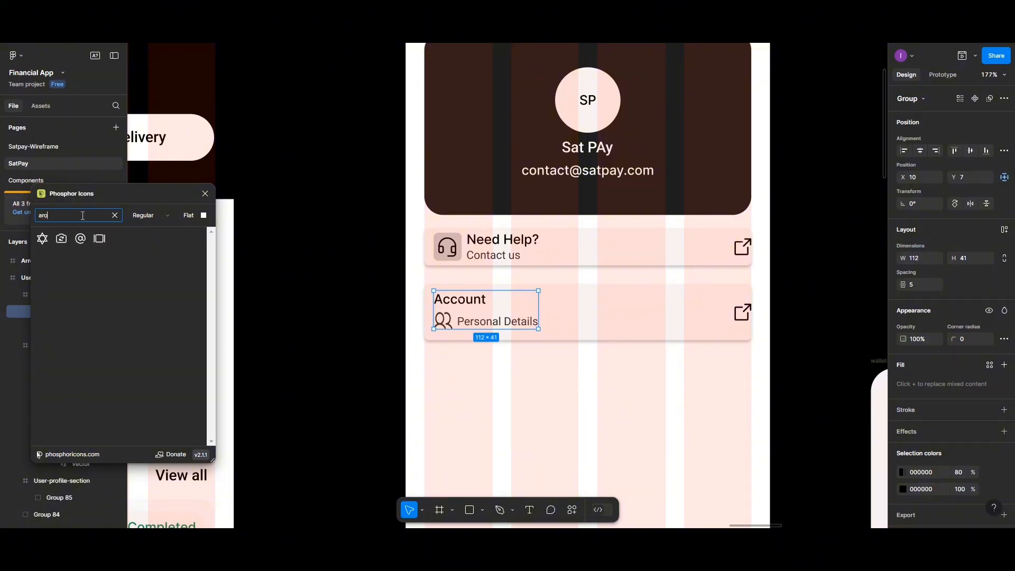
text(row)
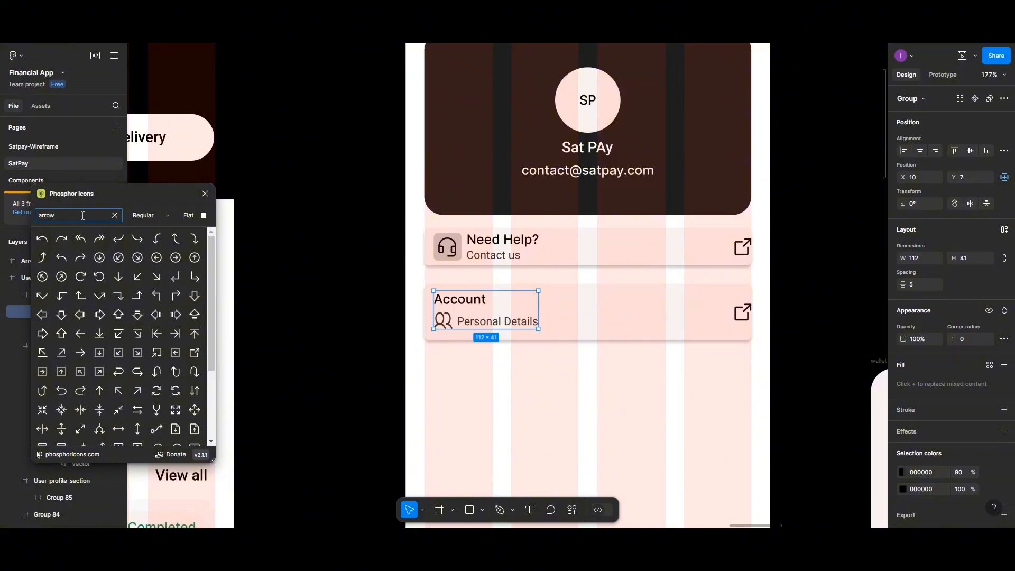
scroll(138, 318, down, 5)
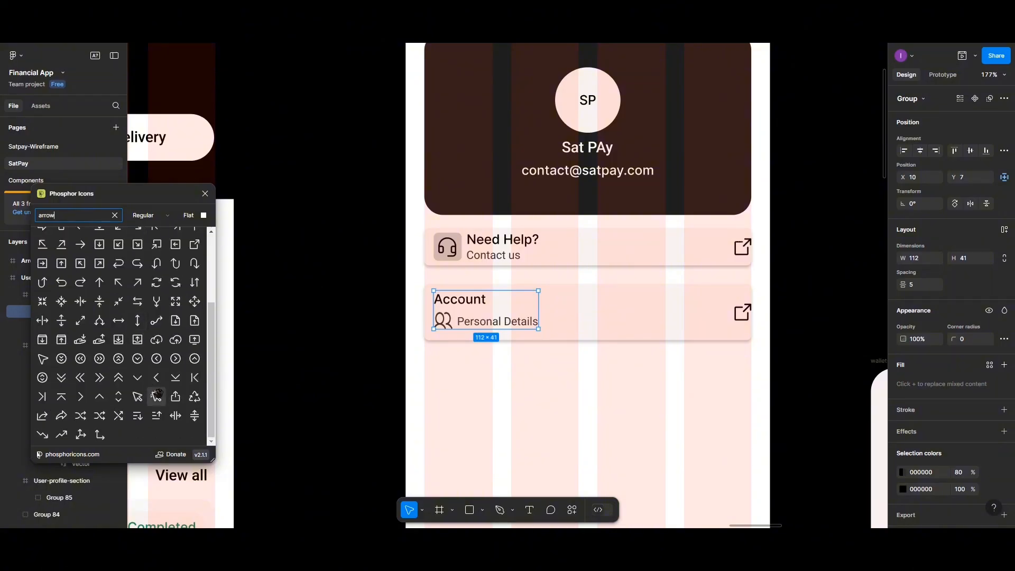
drag(82, 401, 707, 314)
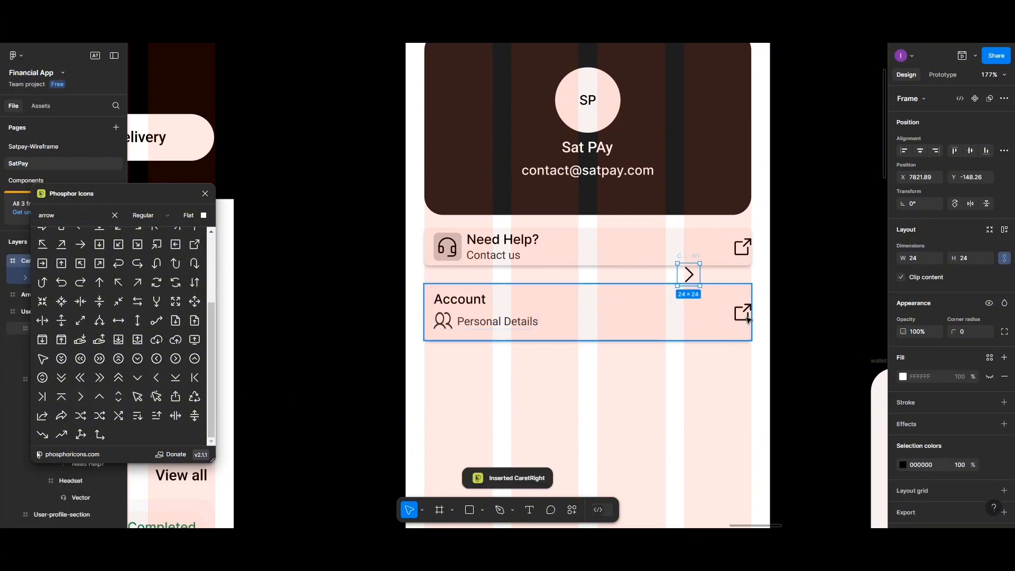
- Delete the external-link icon from the Account card
click(743, 314)
double_click(741, 316)
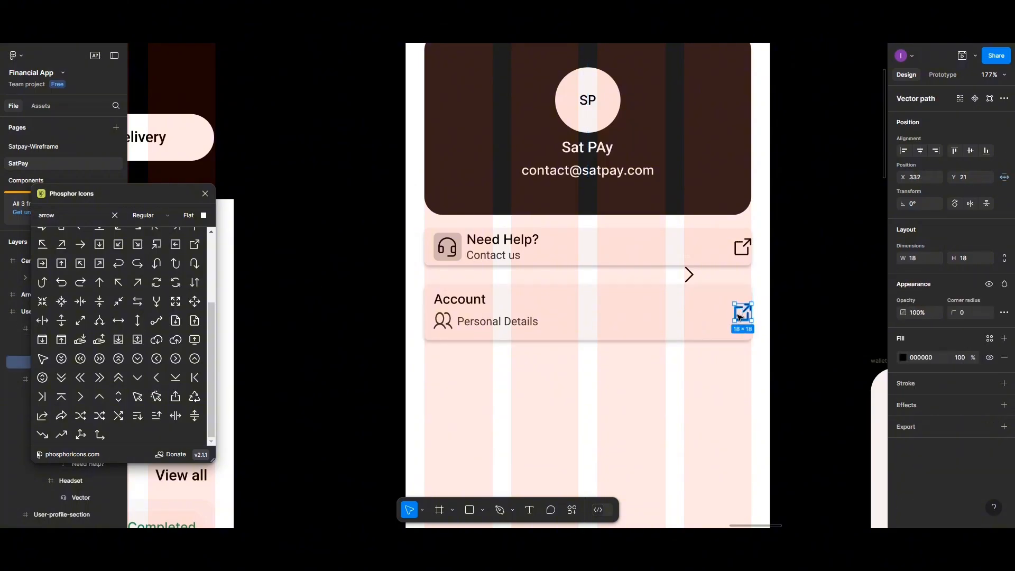
key(Delete)
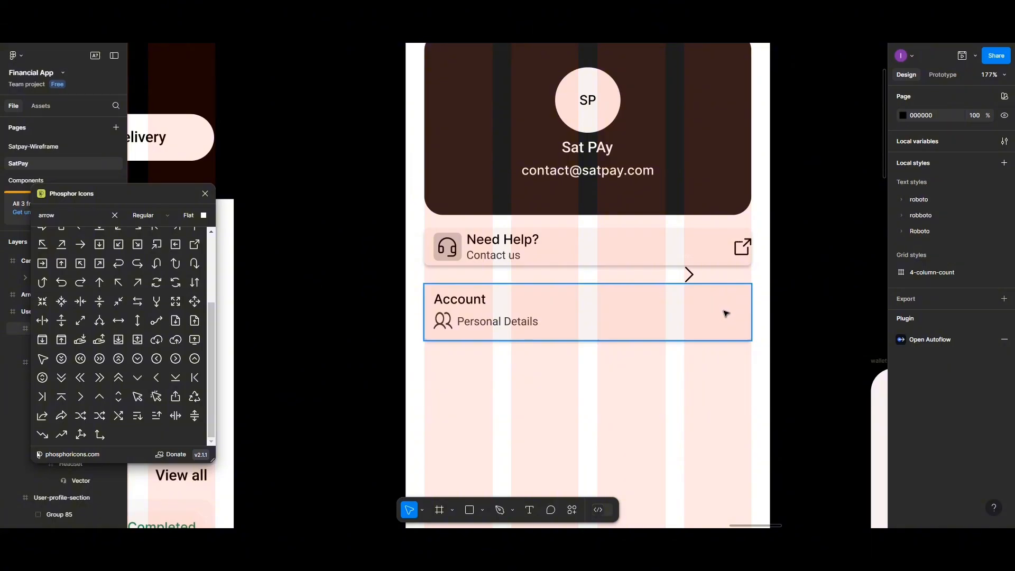
- Move the chevron to the Account card's right edge at X 341, Y 22
click(690, 274)
double_click(691, 274)
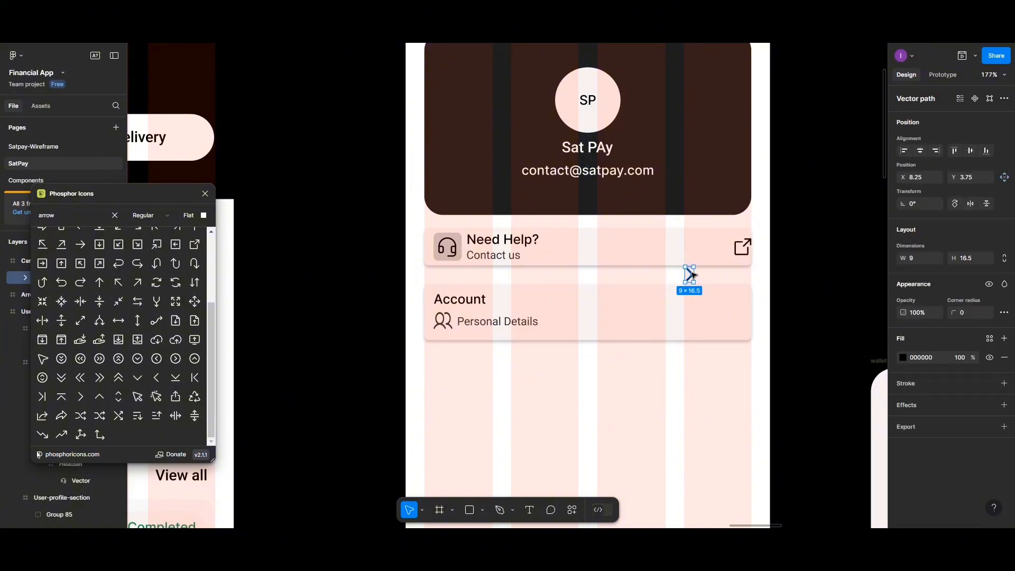
drag(691, 274, 758, 316)
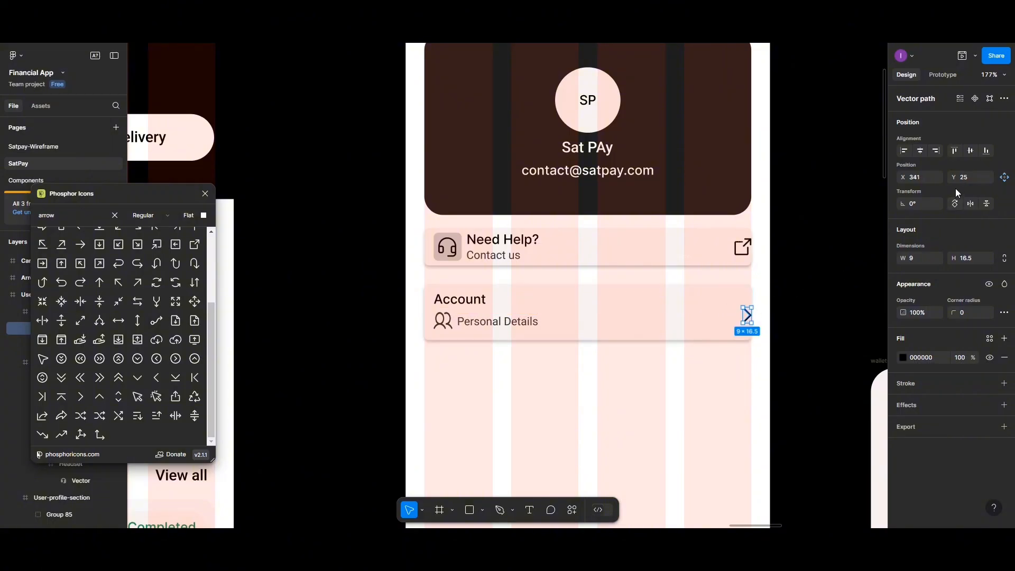
click(970, 151)
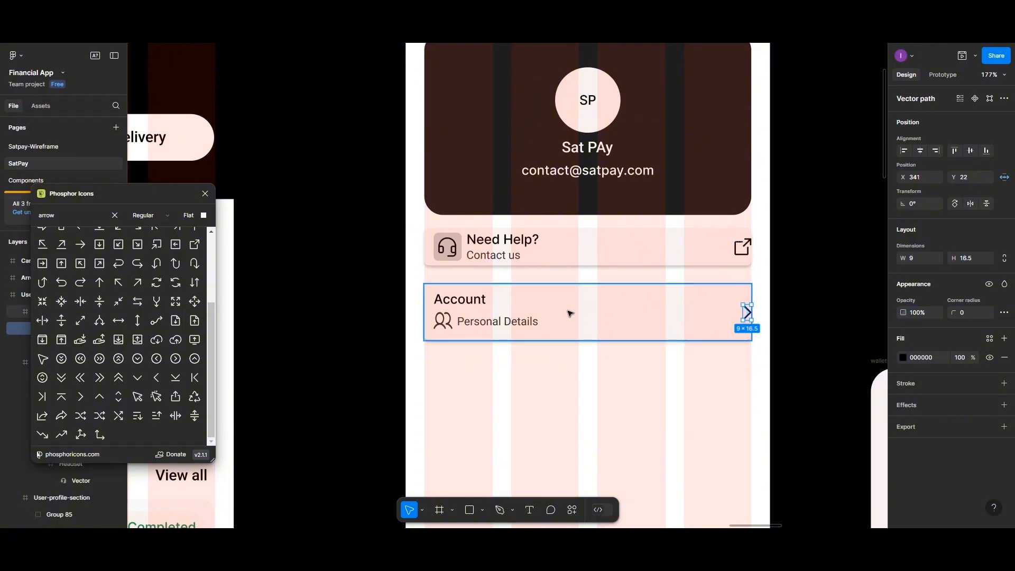
click(500, 325)
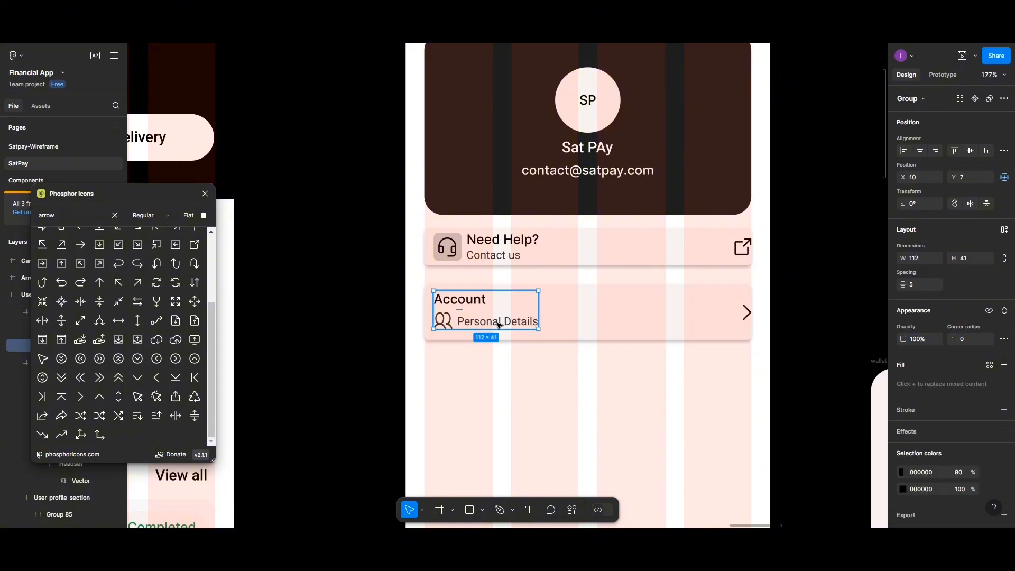
- Bottom-align the chevron with the Account labels, group them, and add horizontal auto layout
shift+click(747, 313)
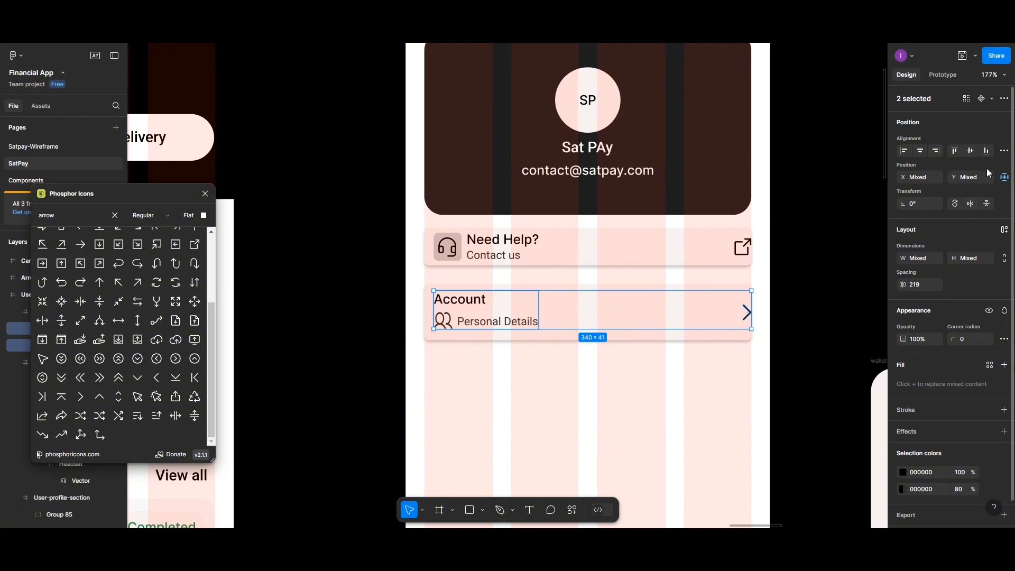
click(986, 151)
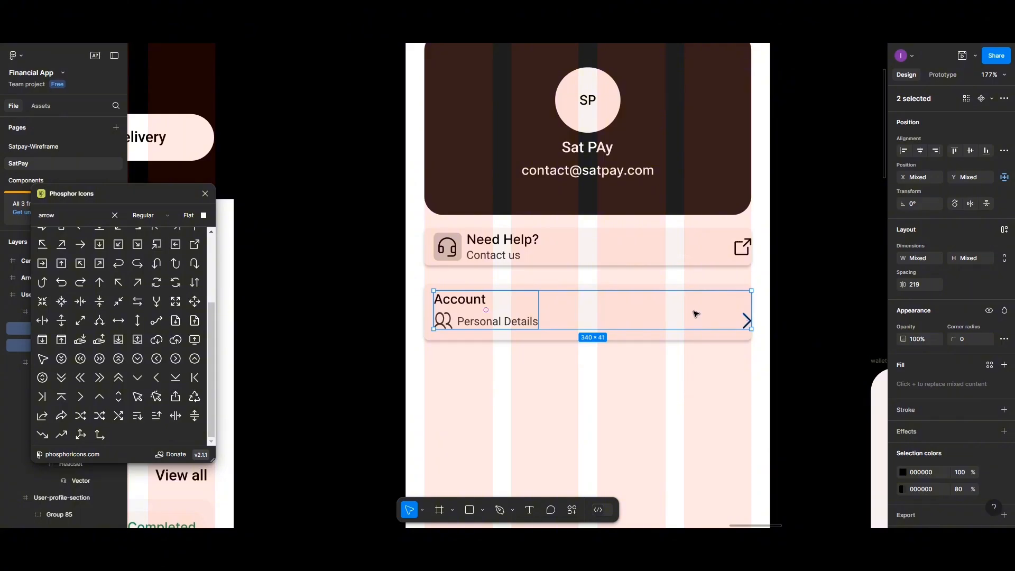
key(ctrl+g)
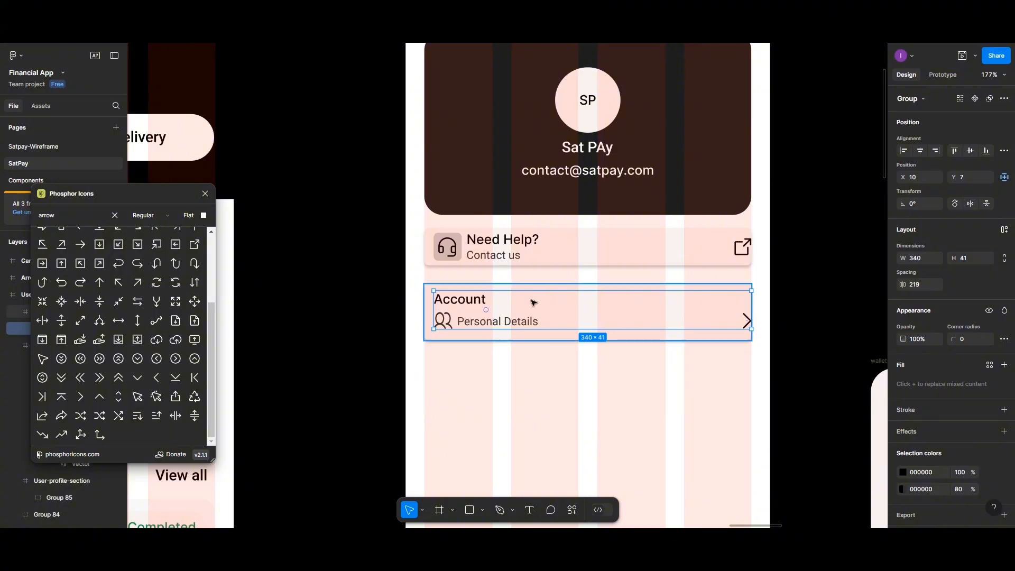
scroll(534, 302, down, 1)
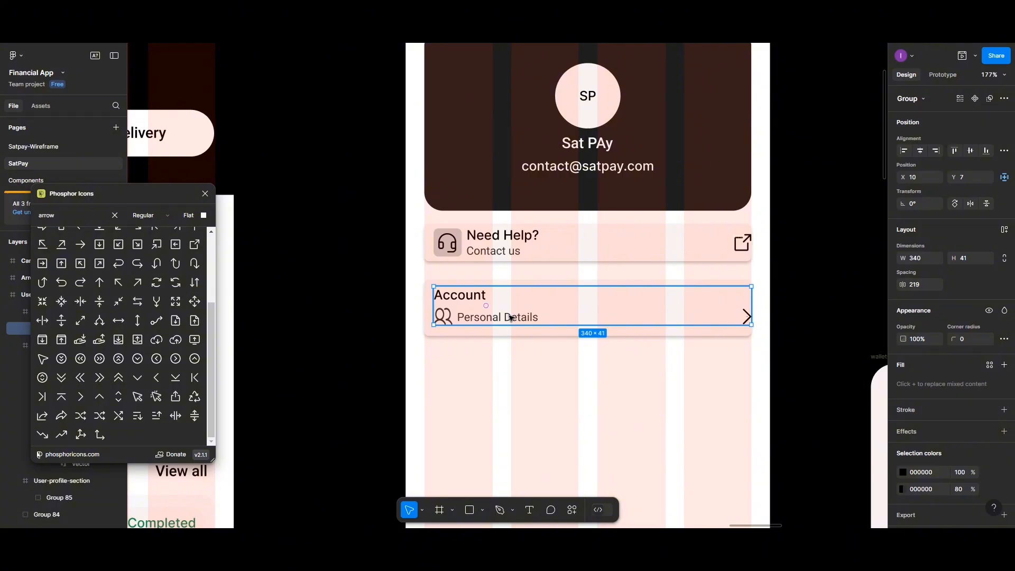
click(482, 308)
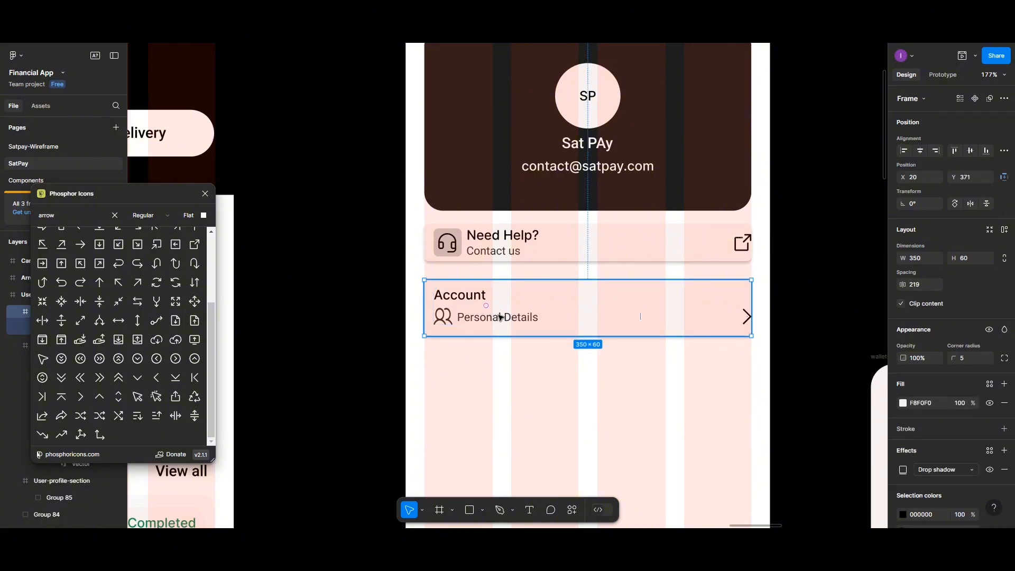
double_click(501, 316)
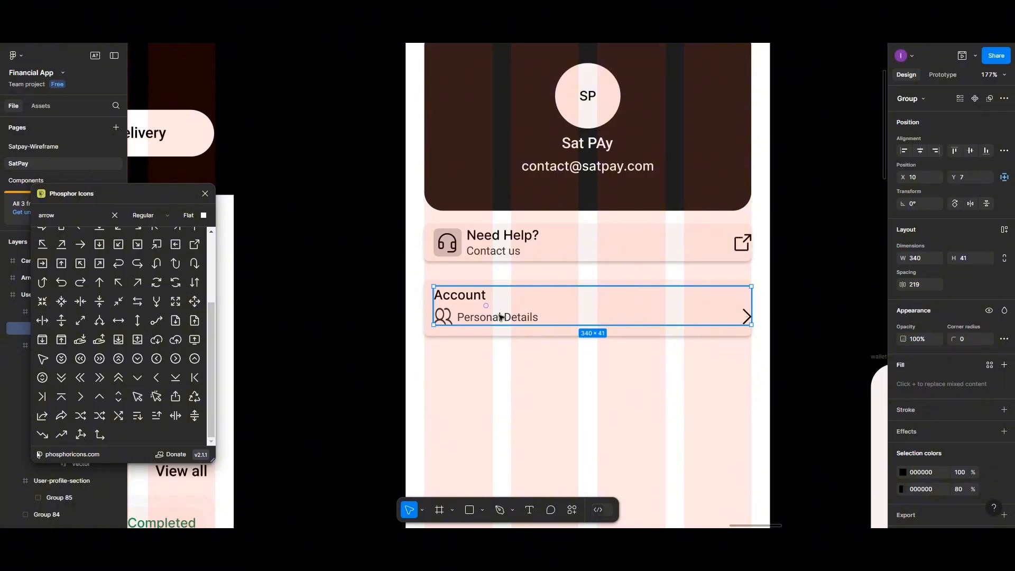
key(shift+a)
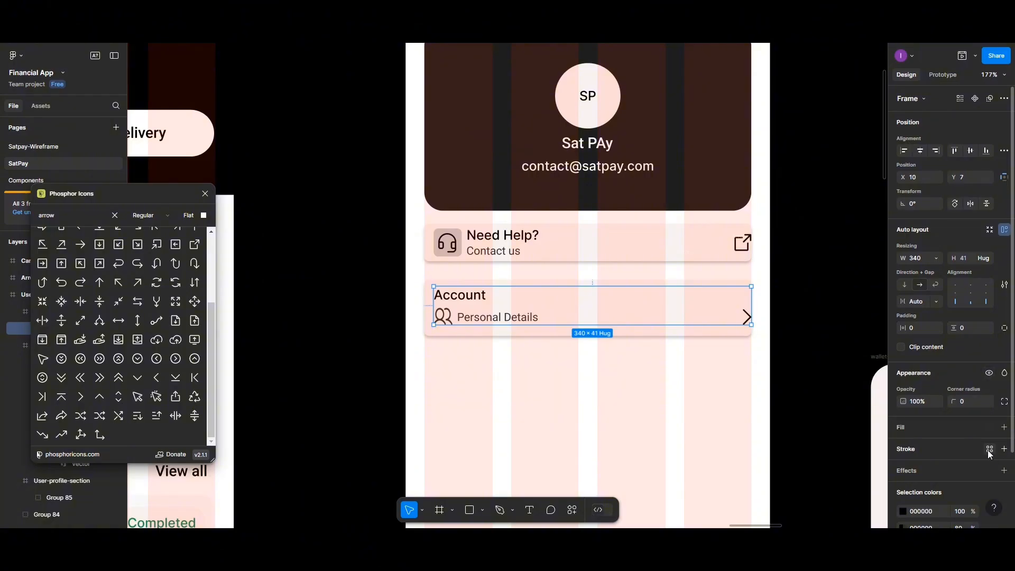
- Add a 1 px black stroke on the Personal Details row's bottom edge only, positioned Outside
click(1004, 449)
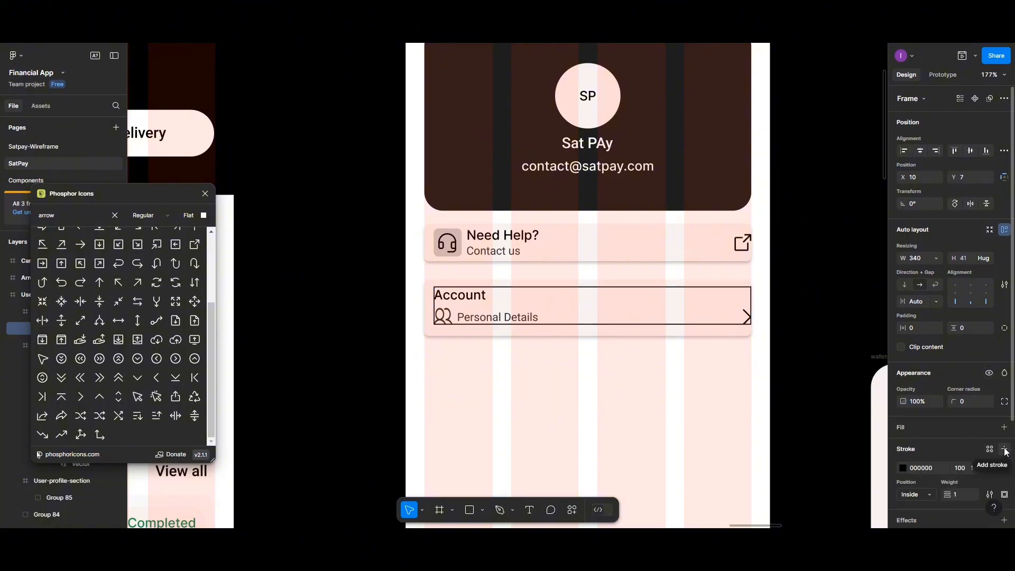
scroll(994, 449, down, 2)
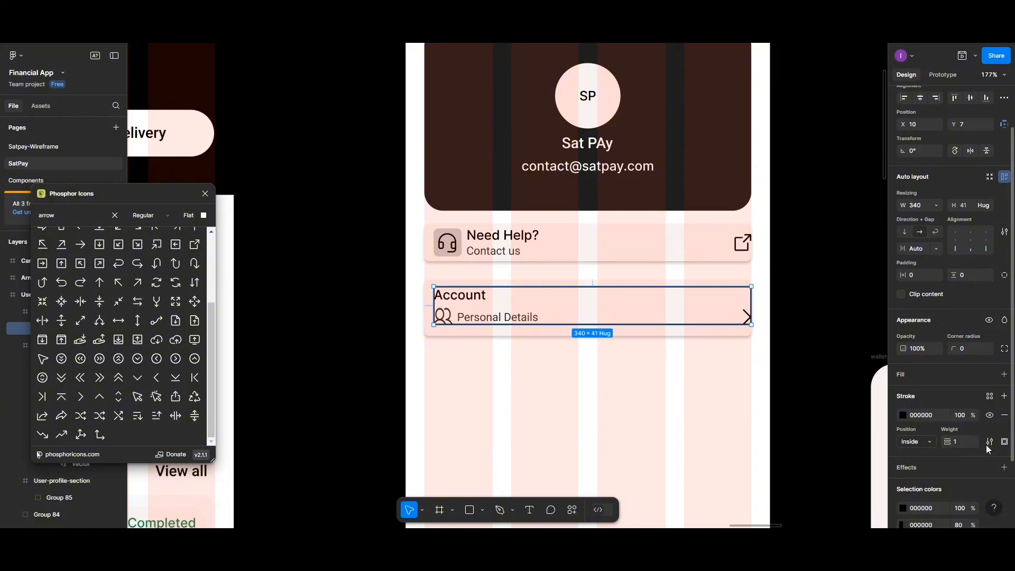
click(990, 443)
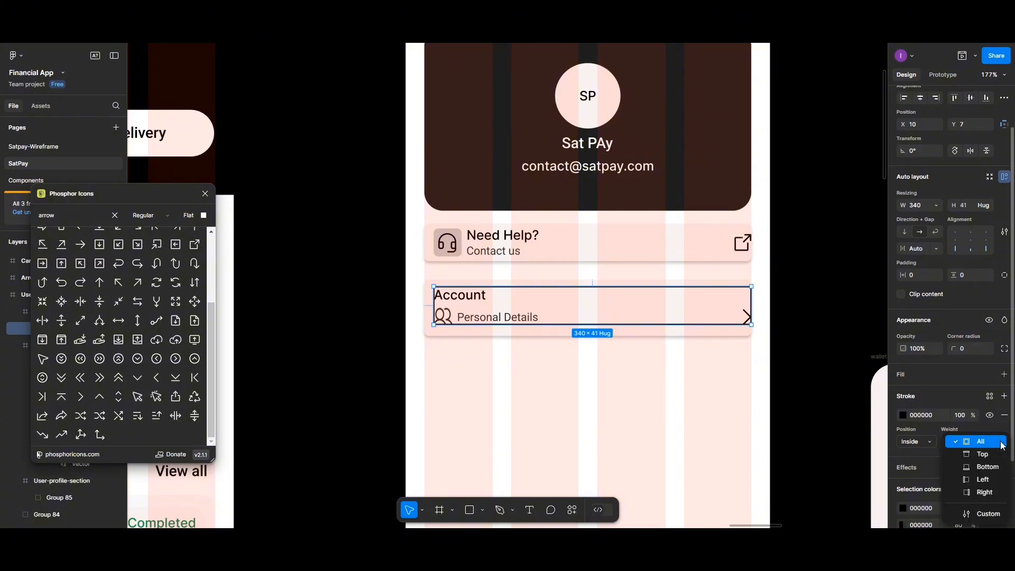
click(985, 470)
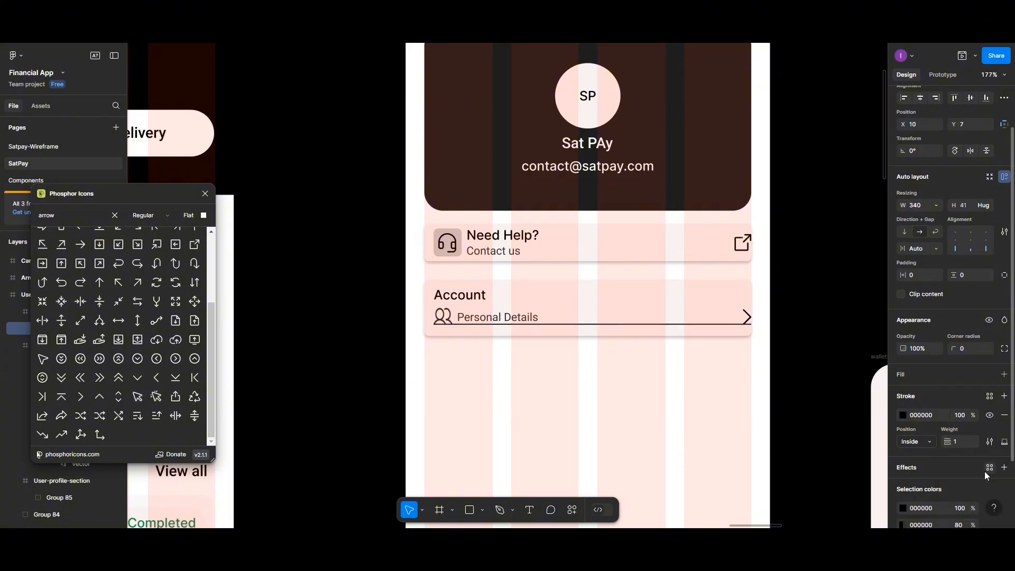
click(930, 441)
click(928, 455)
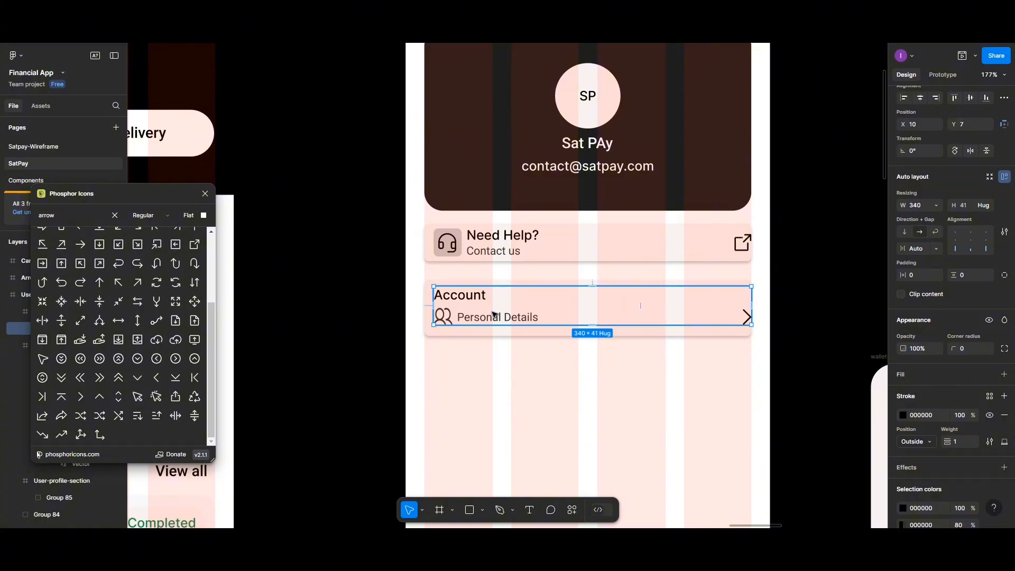
- Give the Personal Details row 5 px vertical padding and nudge the Account card up slightly
click(526, 372)
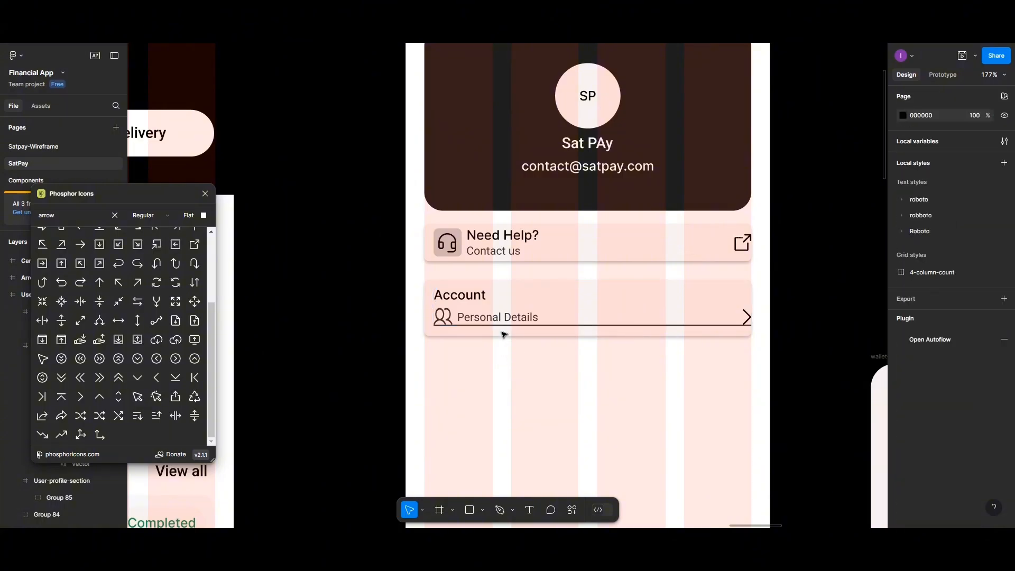
double_click(503, 319)
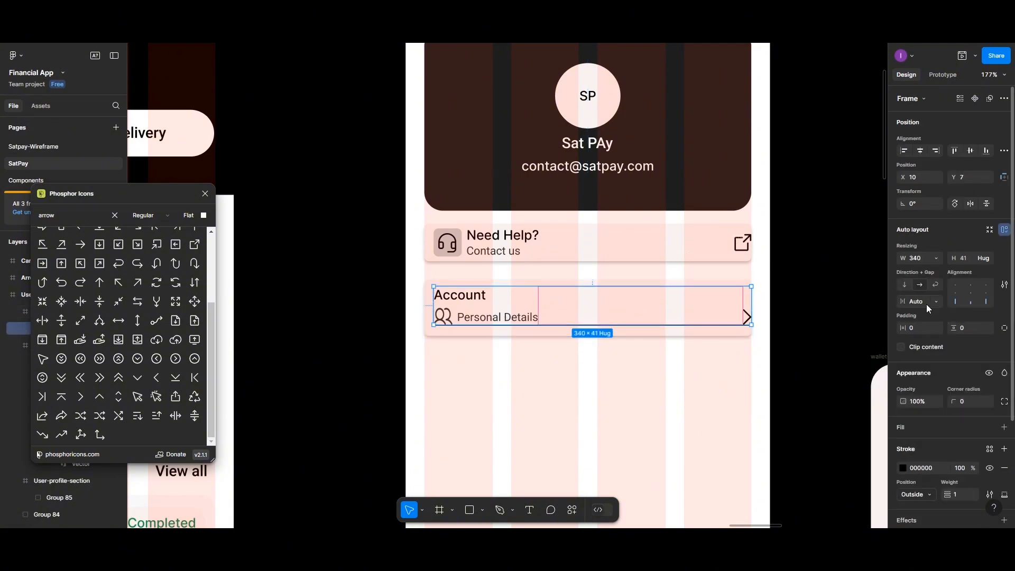
click(965, 329)
text(5)
key(Return)
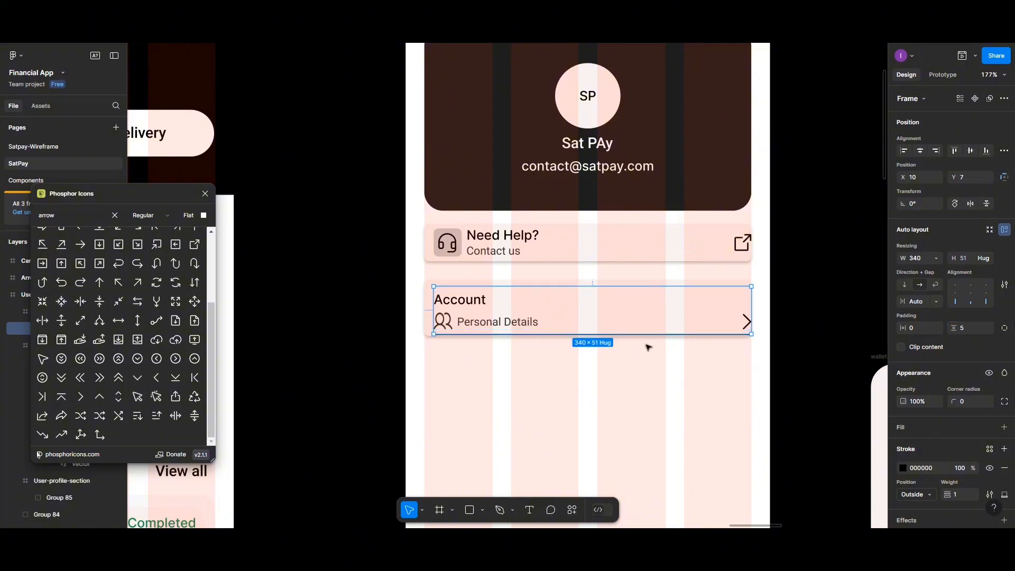
click(634, 375)
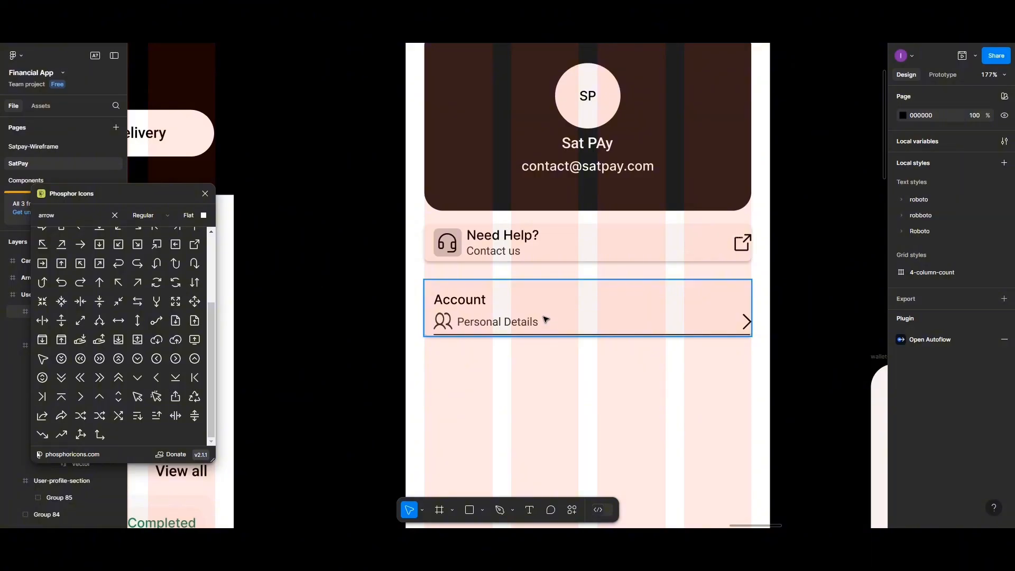
drag(546, 321, 545, 317)
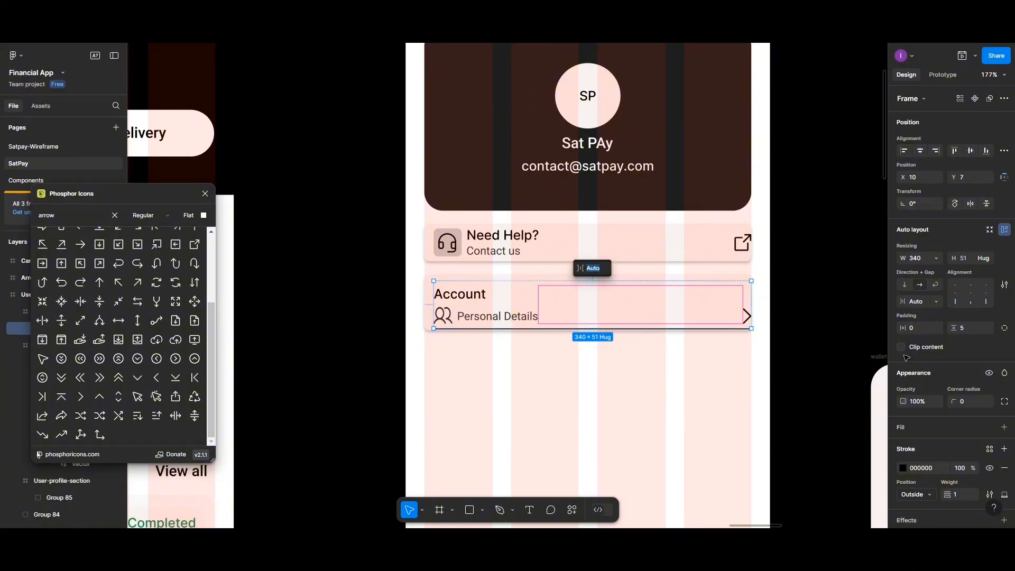
- Recolour the divider stroke to CAC5C5, then try auto layout on the Account card and undo it
click(904, 470)
click(787, 489)
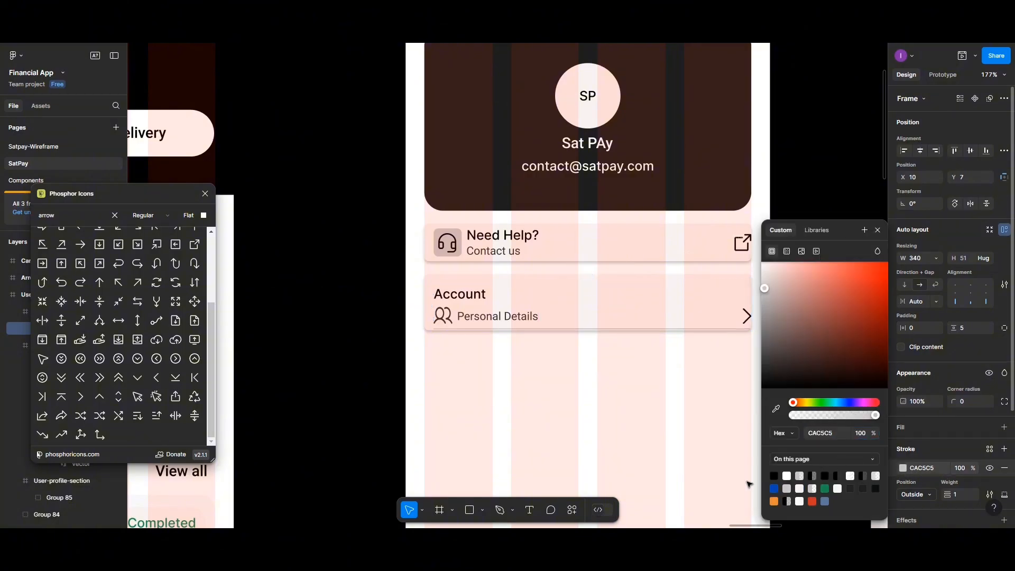
click(702, 403)
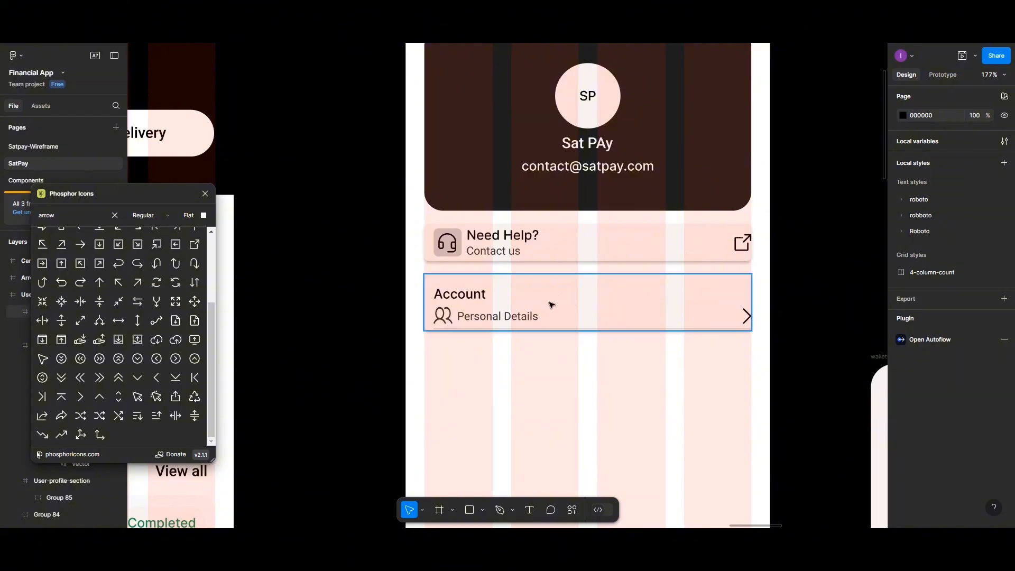
click(525, 315)
key(shift+a)
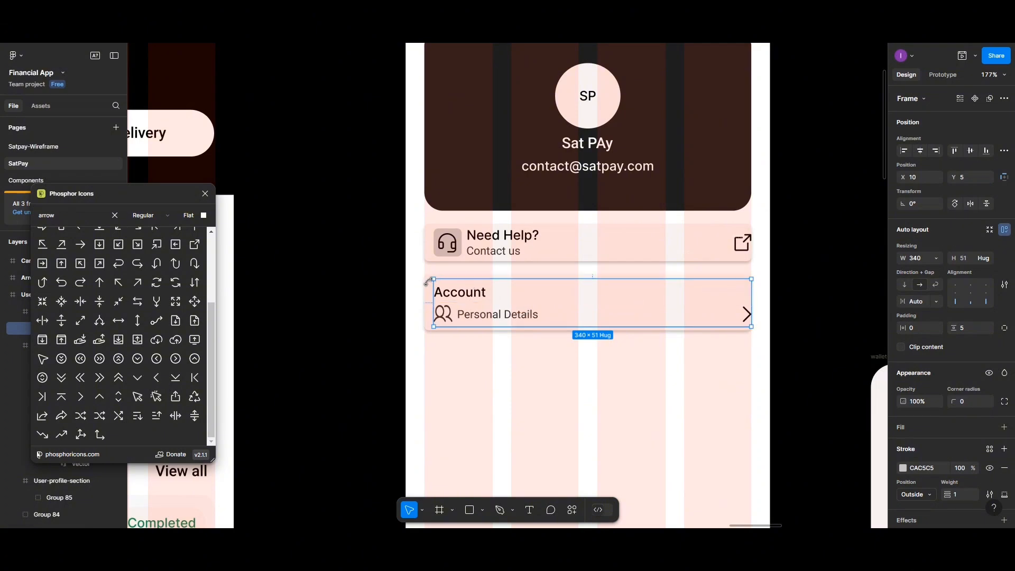
key(ctrl+z)
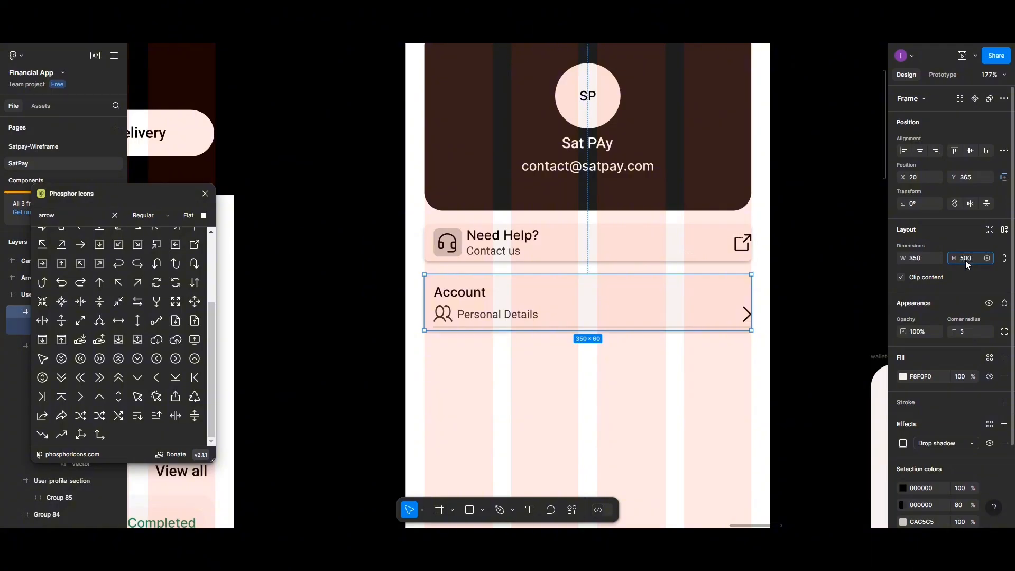
- Make the Account card 500 tall and drop the Phosphor 'shop' storefront icon into it
key(Return)
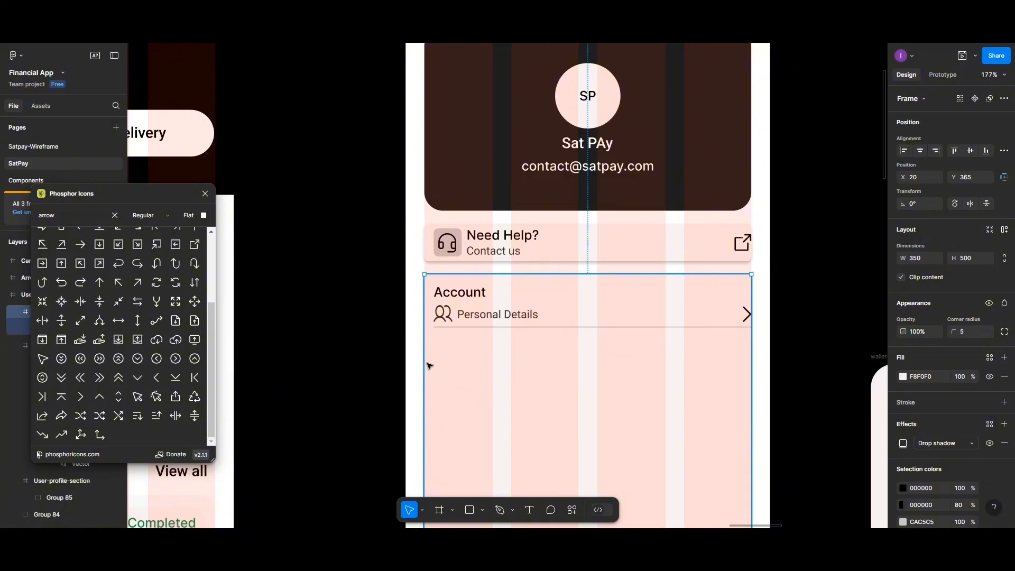
click(63, 217)
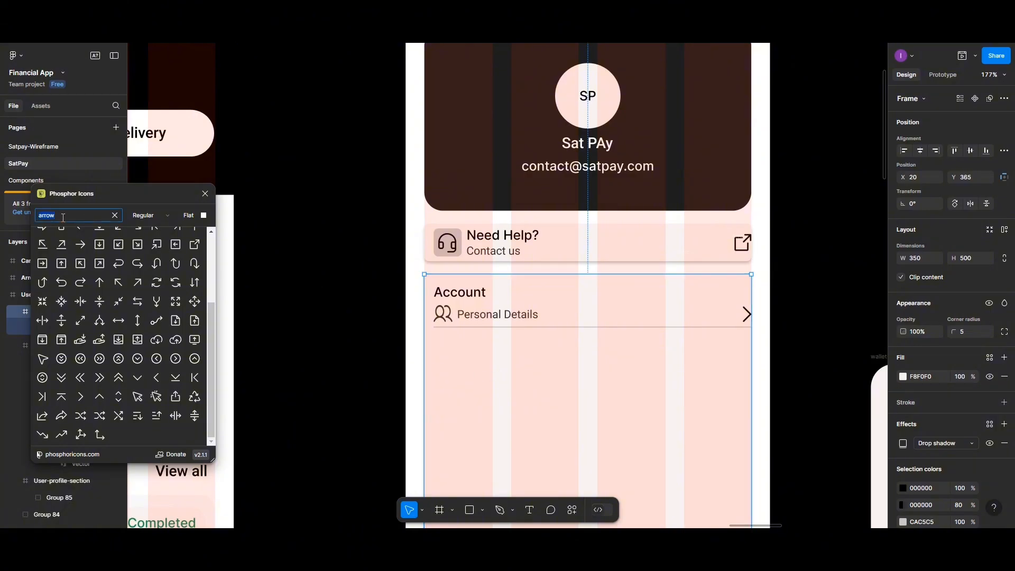
text(business)
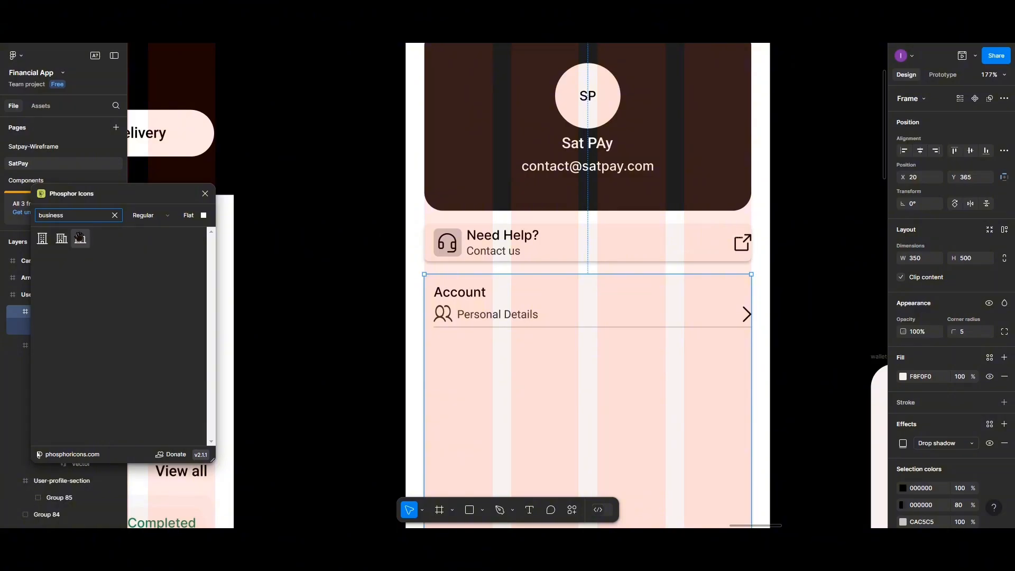
drag(49, 217, 36, 221)
text(shop)
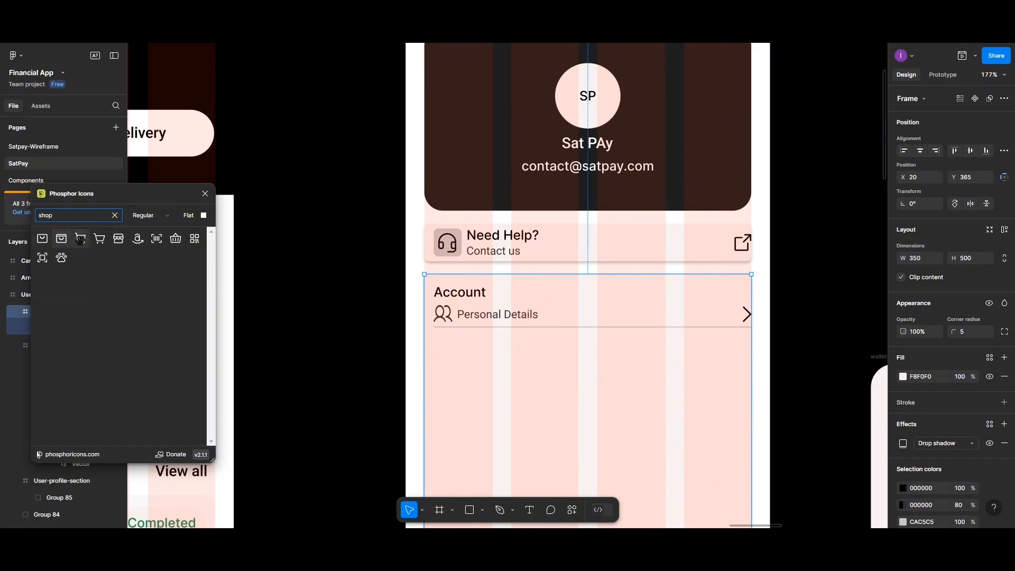
click(117, 243)
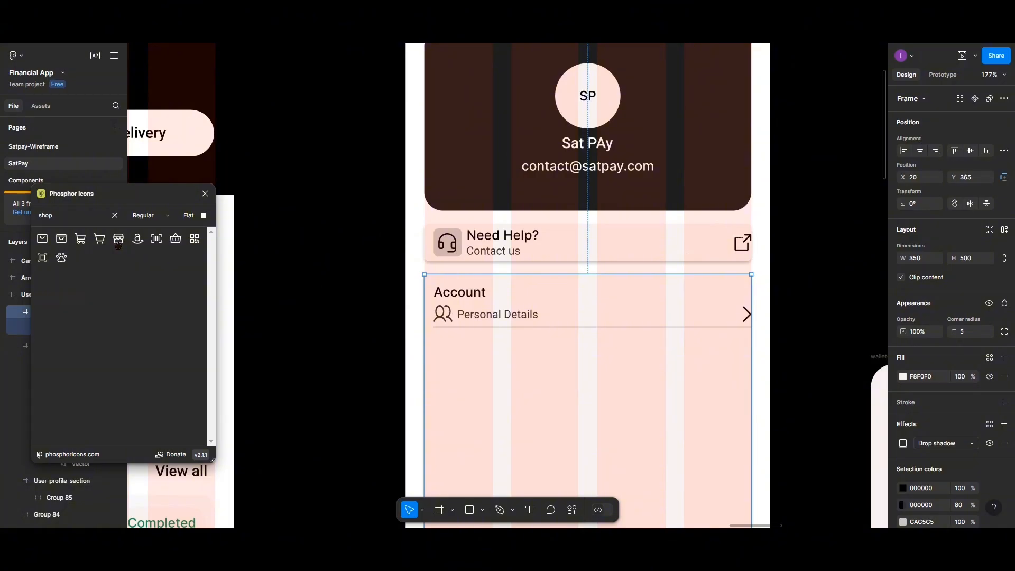
drag(118, 243, 446, 357)
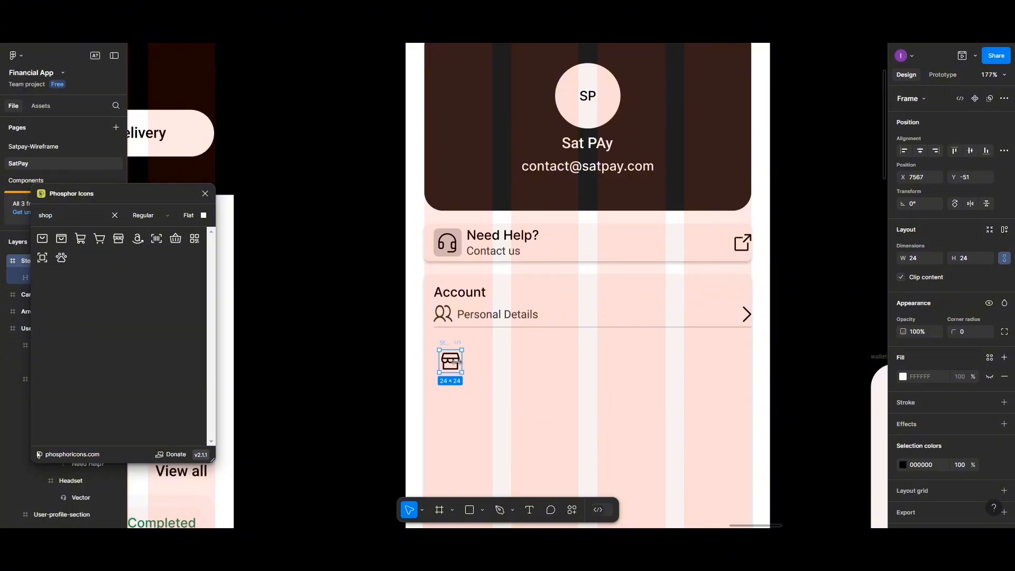
- Extract the storefront vector from its frame, delete the empty frame, and align it left at X 15
double_click(454, 365)
drag(454, 365, 499, 369)
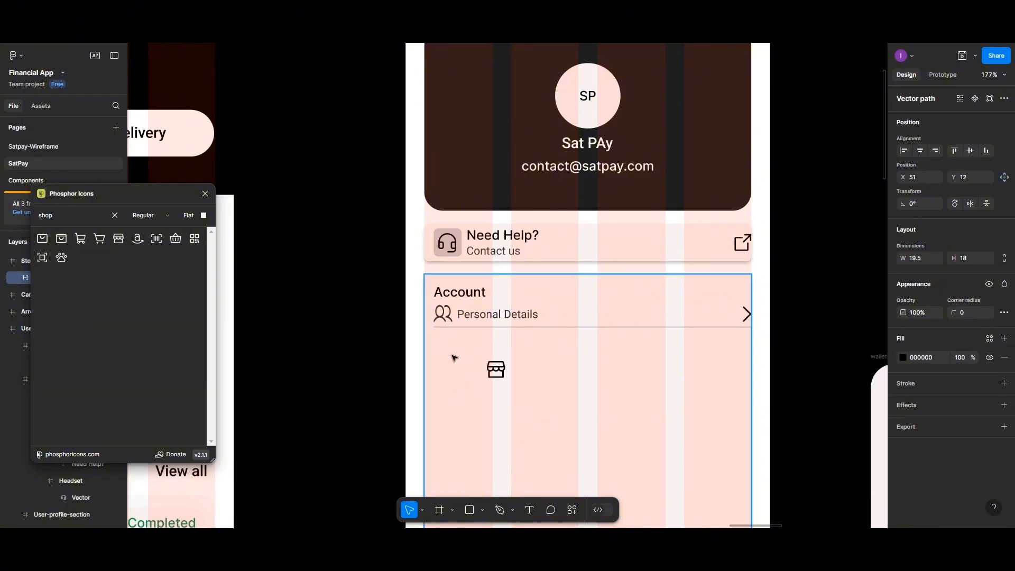
click(447, 347)
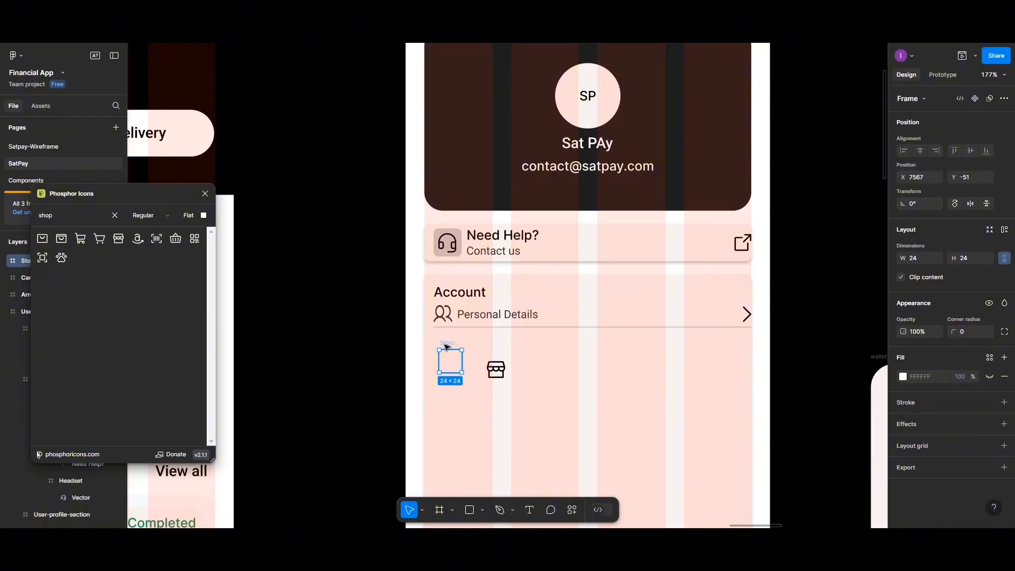
key(Delete)
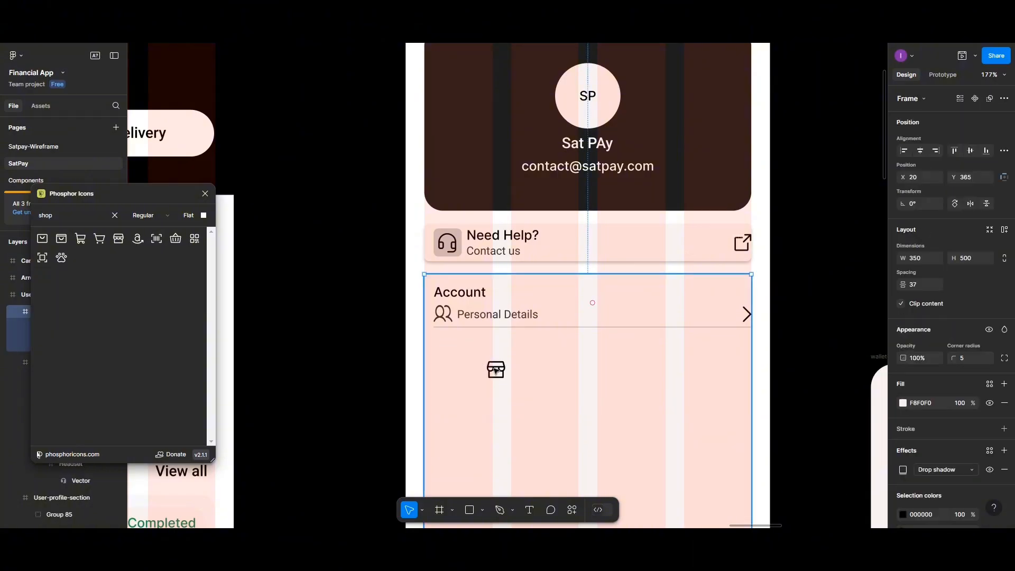
drag(496, 370, 446, 364)
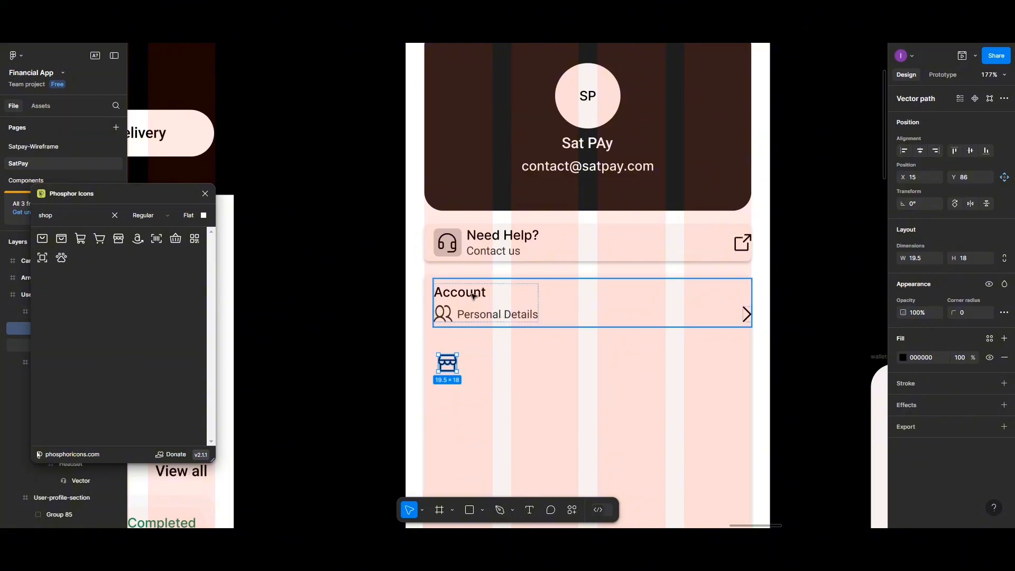
- Add a 'Business details' text label and move it beside the shop icon
click(500, 316)
click(500, 316)
click(497, 386)
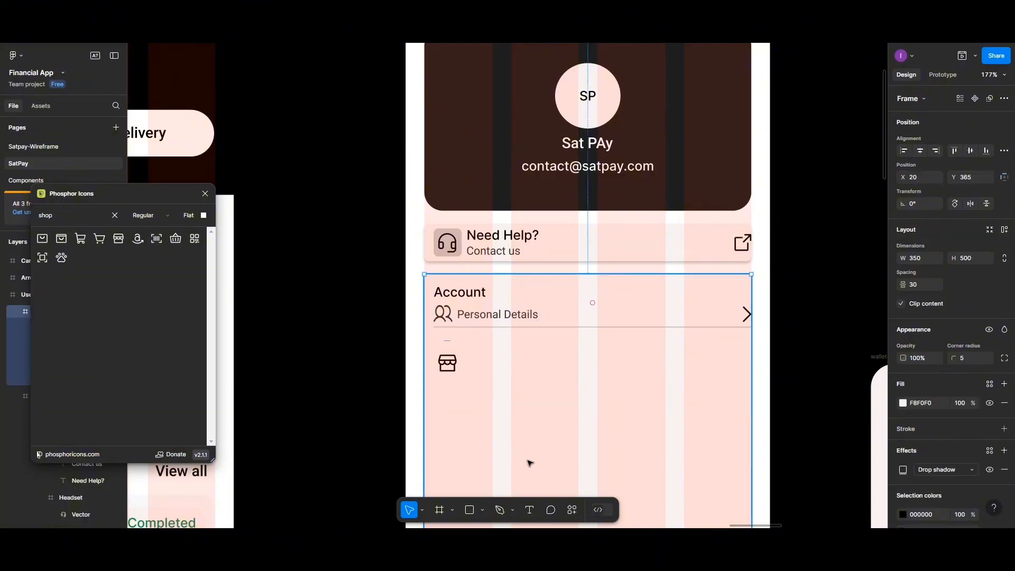
click(529, 510)
click(471, 364)
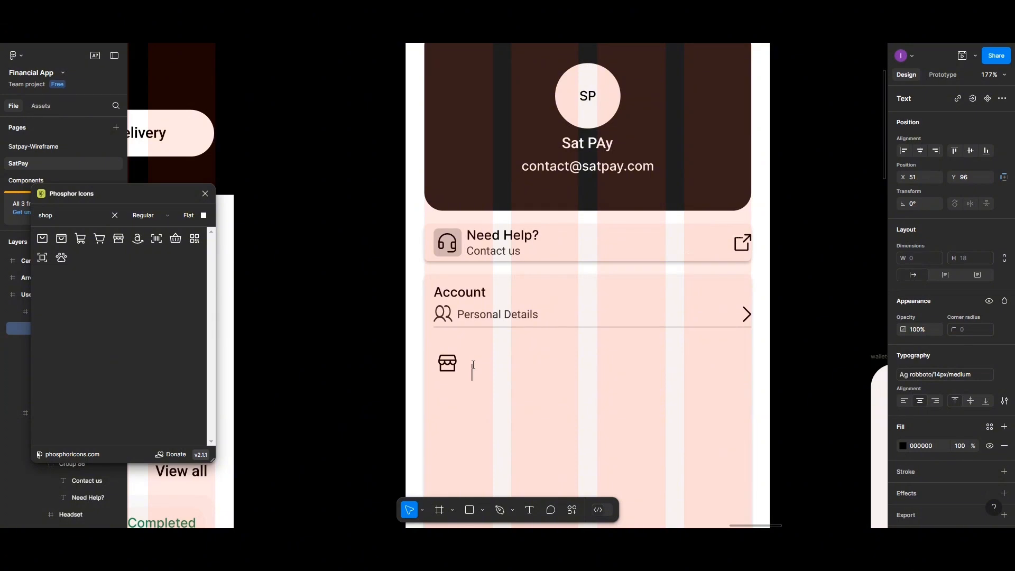
text(Business detail)
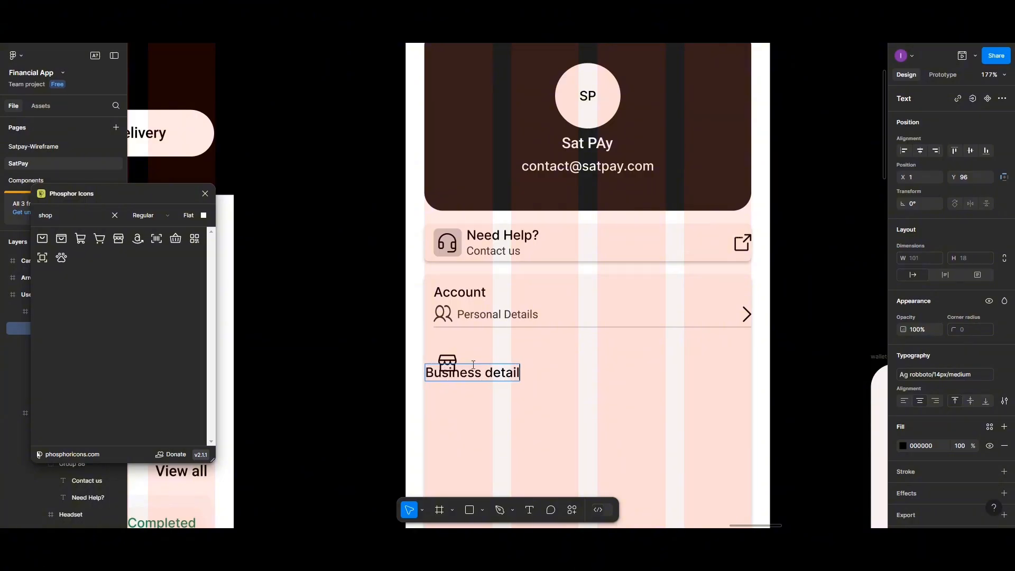
text(s)
key(Escape)
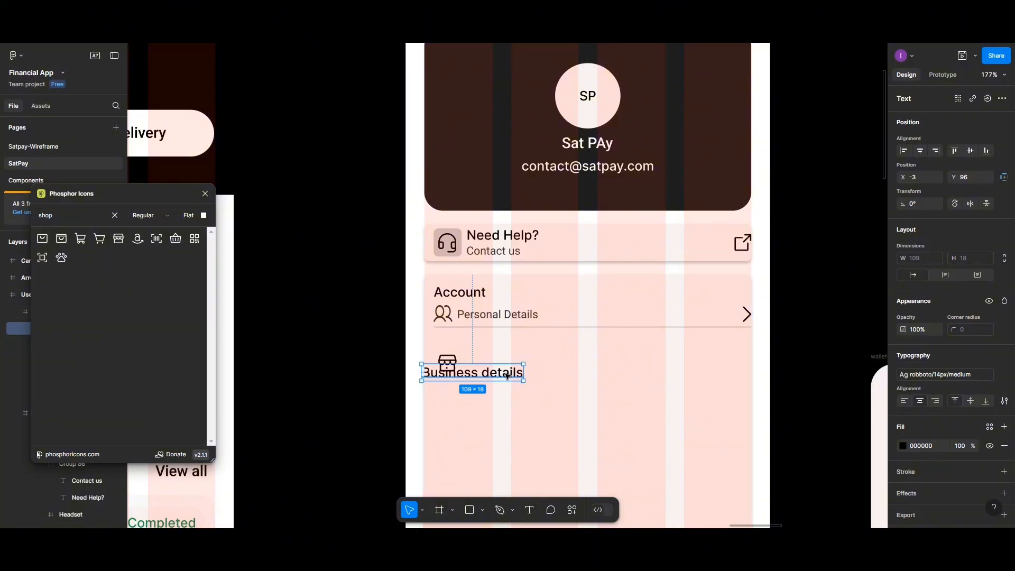
drag(507, 375, 549, 370)
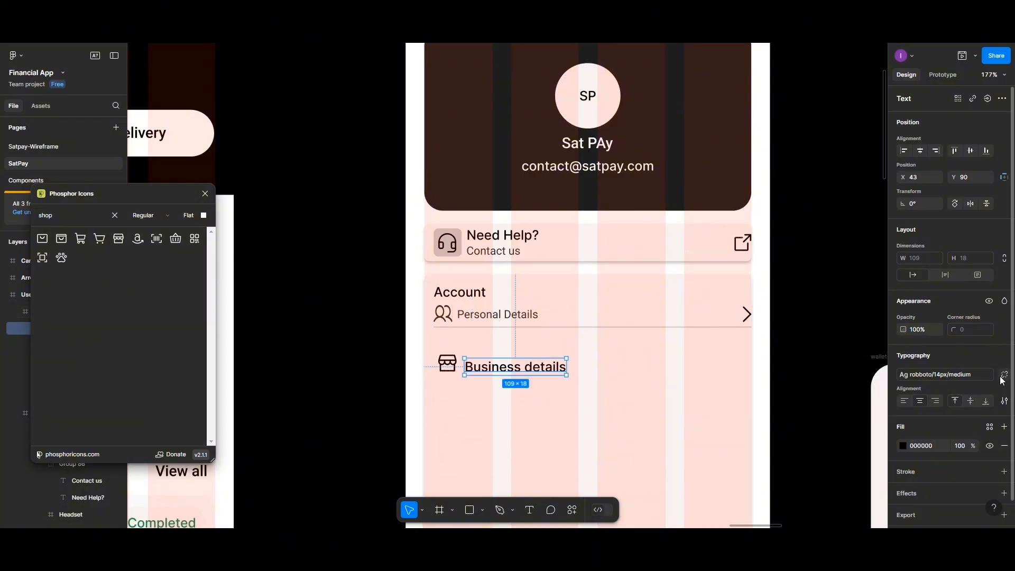
- Apply the roboto/12px/regular text style to the label and set its fill opacity to 80%
click(1004, 375)
click(1005, 360)
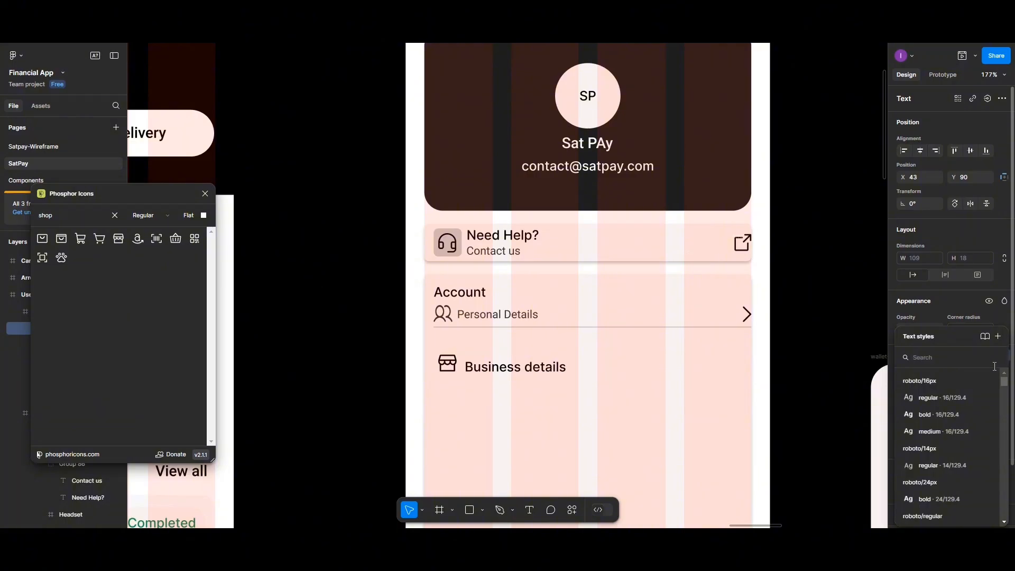
scroll(951, 454, down, 2)
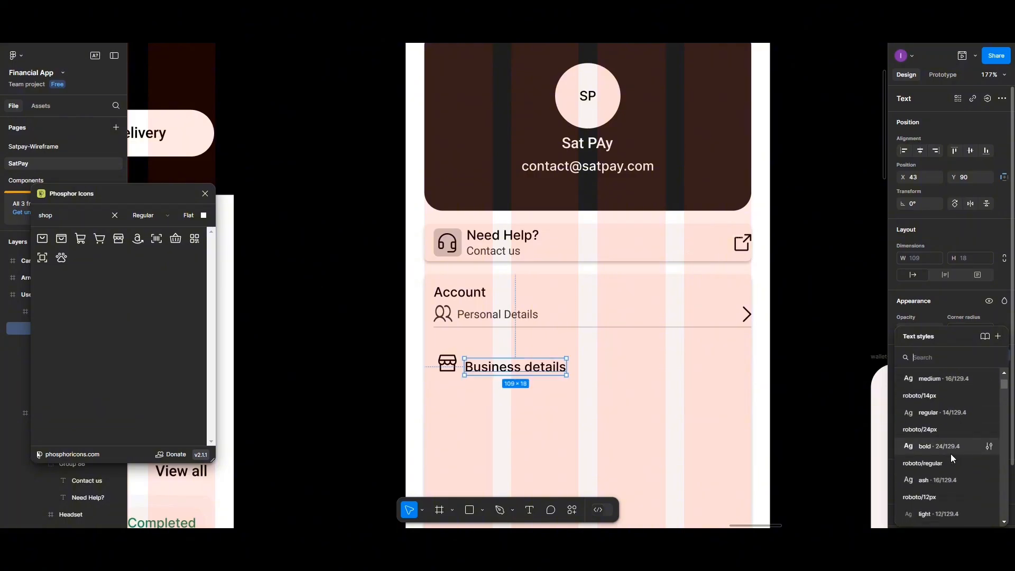
scroll(951, 455, down, 2)
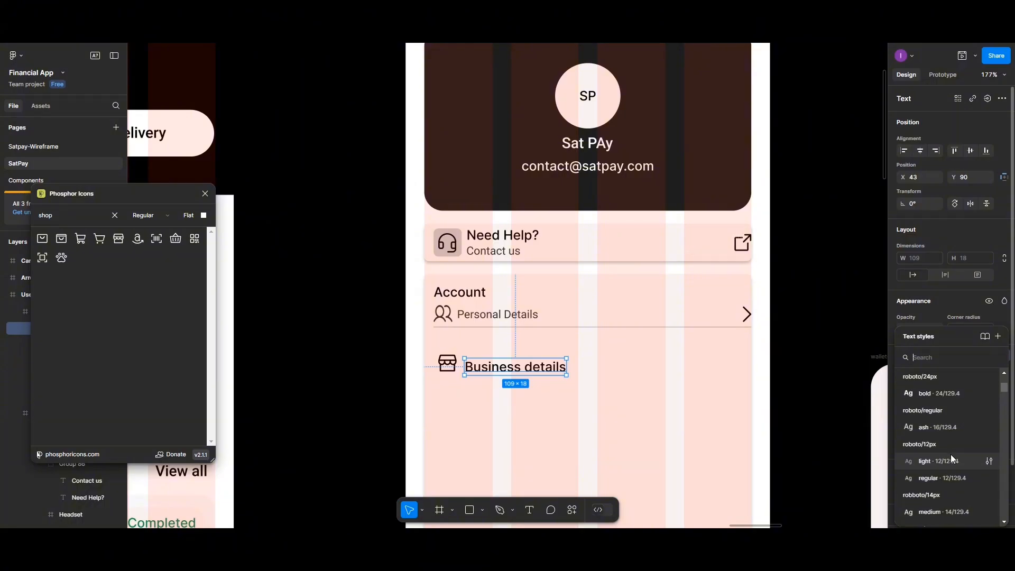
click(948, 475)
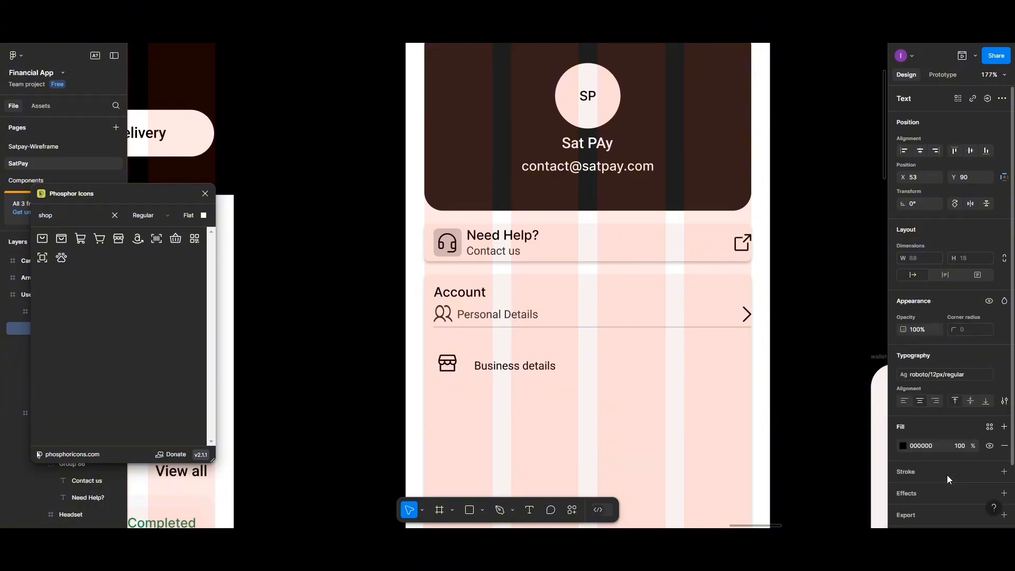
click(961, 446)
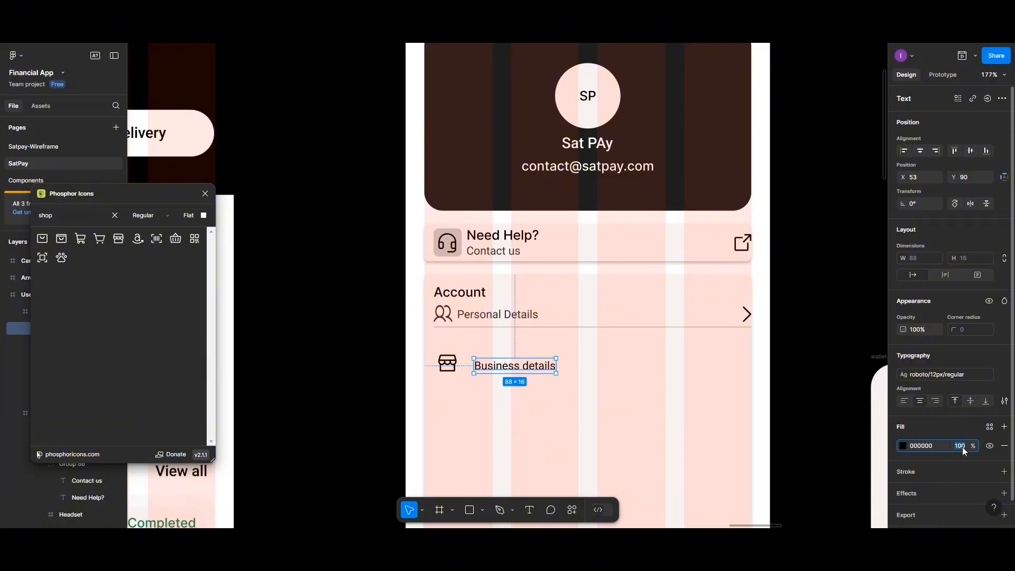
key(Return)
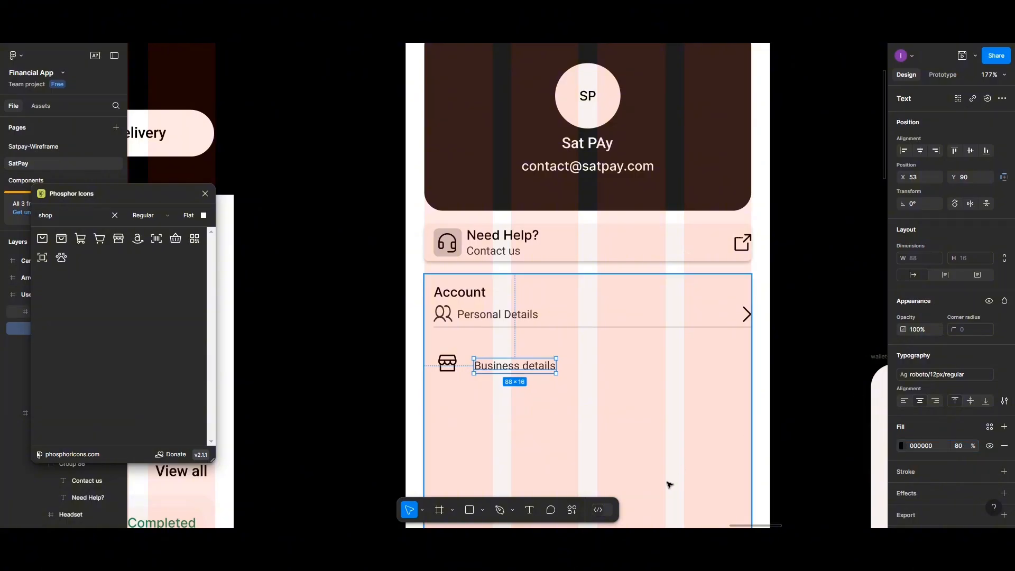
- Set the shop icon's fill opacity to 80%
click(448, 365)
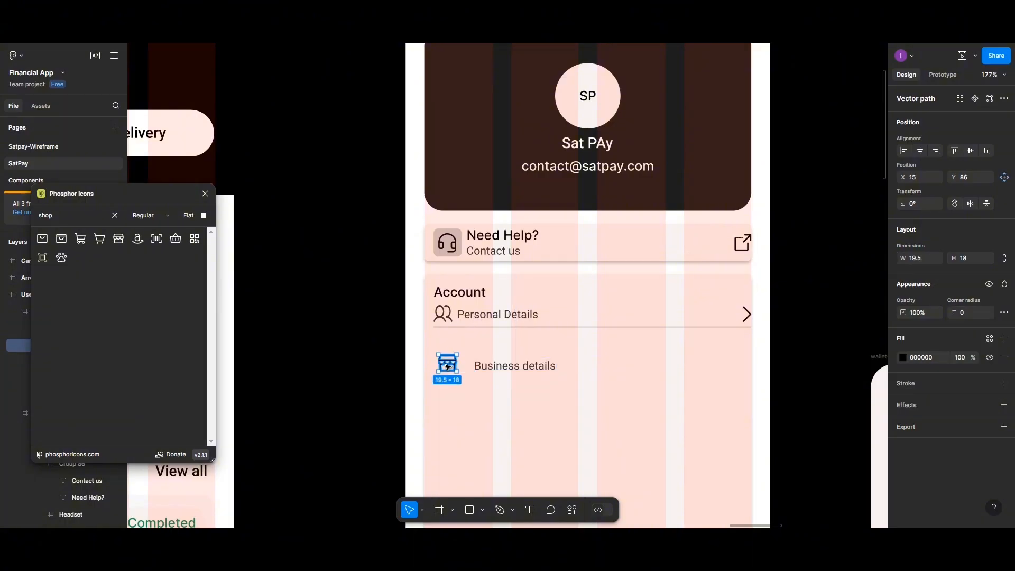
click(963, 356)
key(Return)
click(488, 411)
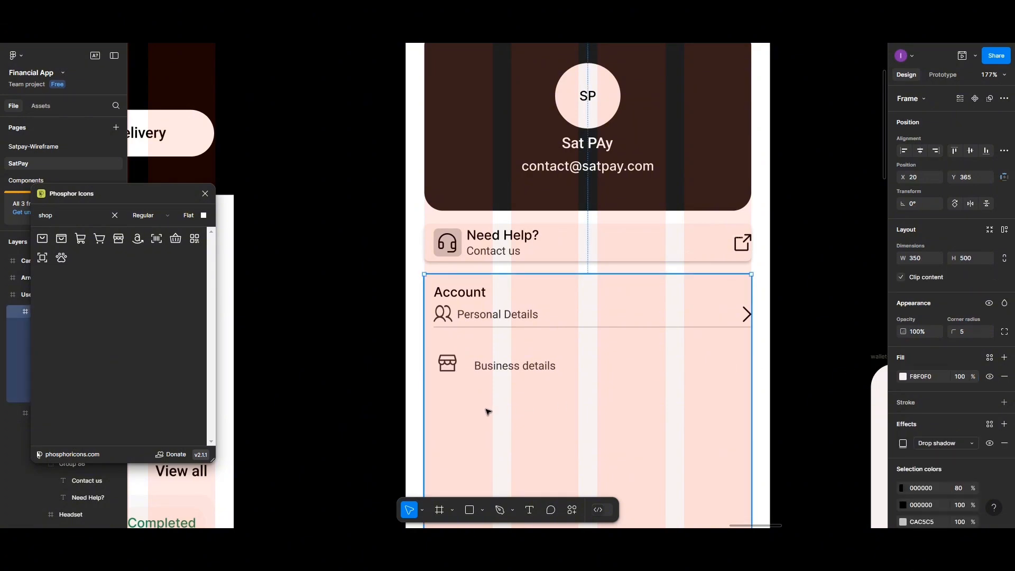
- Space the shop icon and Business details label 5 px apart, bottom-align them, and group them
click(454, 368)
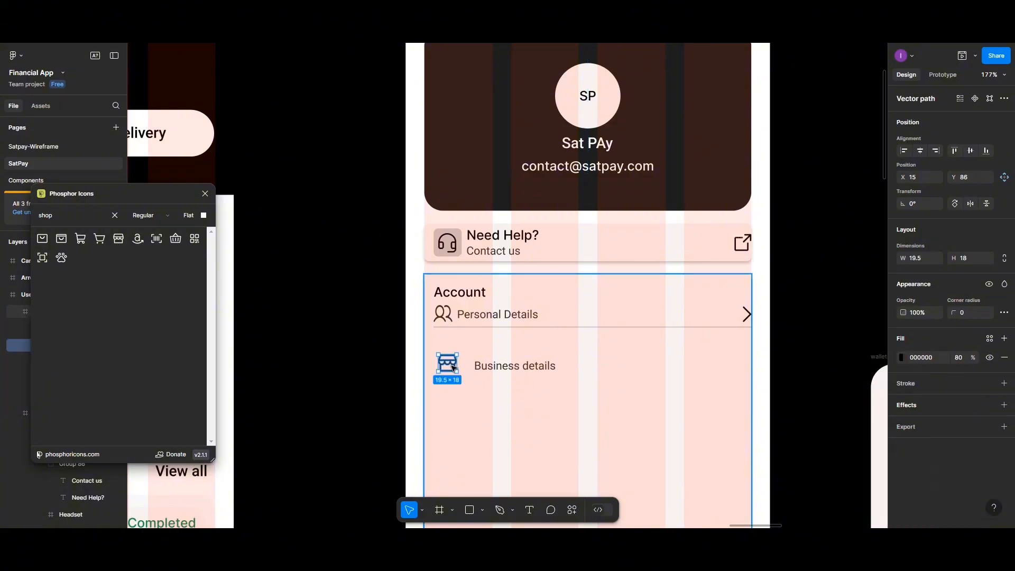
shift+click(476, 367)
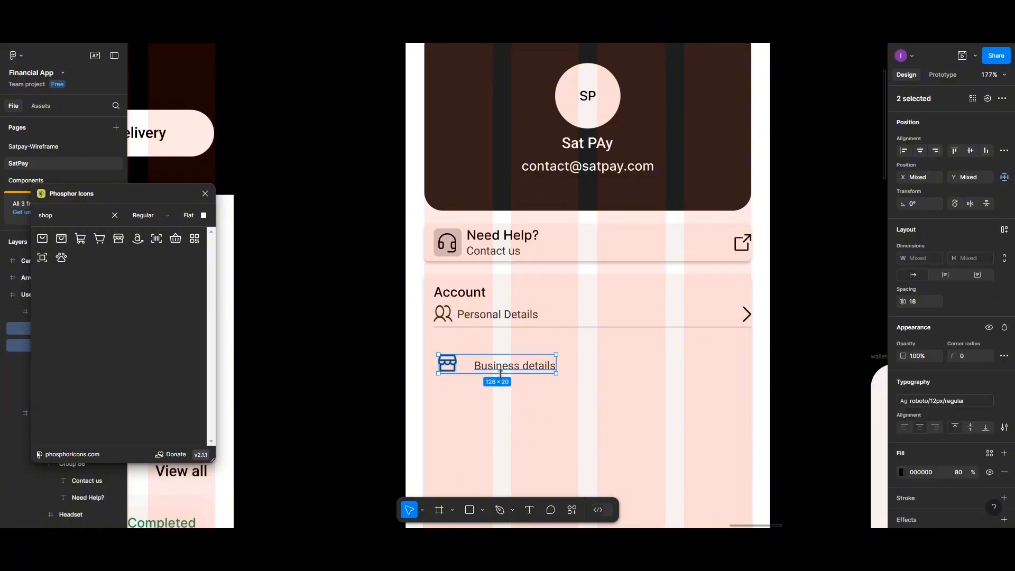
click(918, 302)
text(5)
key(Return)
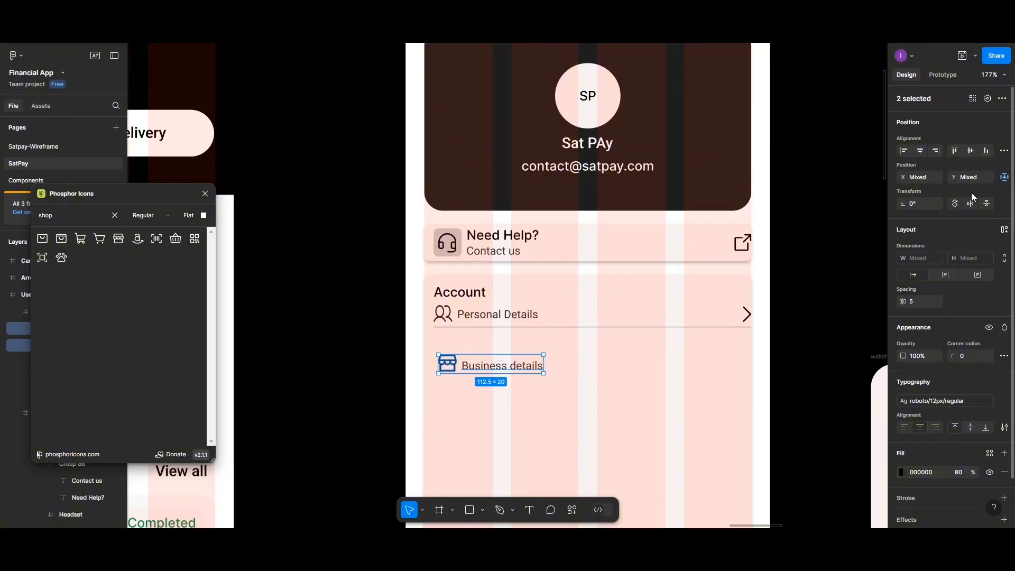
click(985, 152)
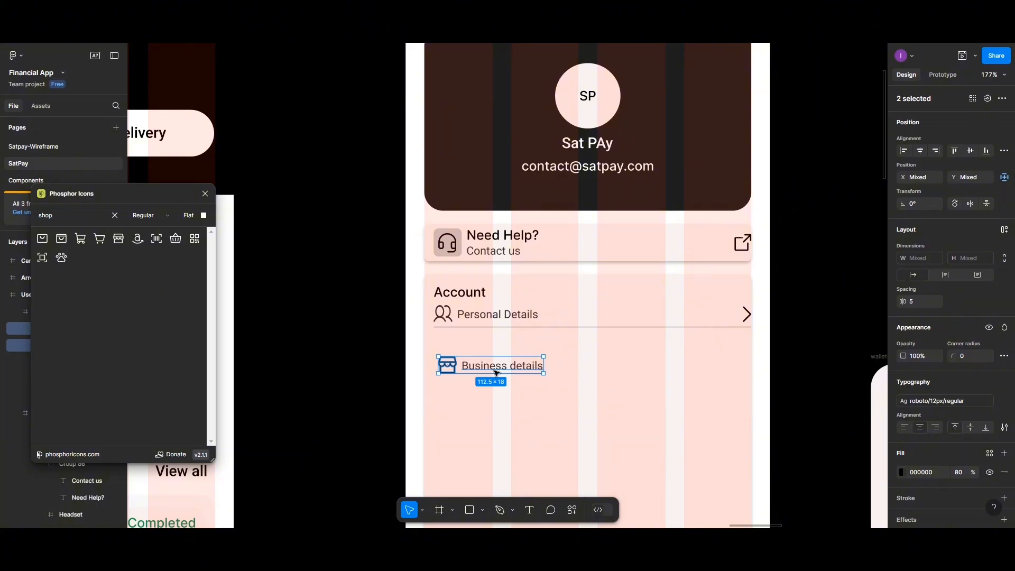
key(ctrl+g)
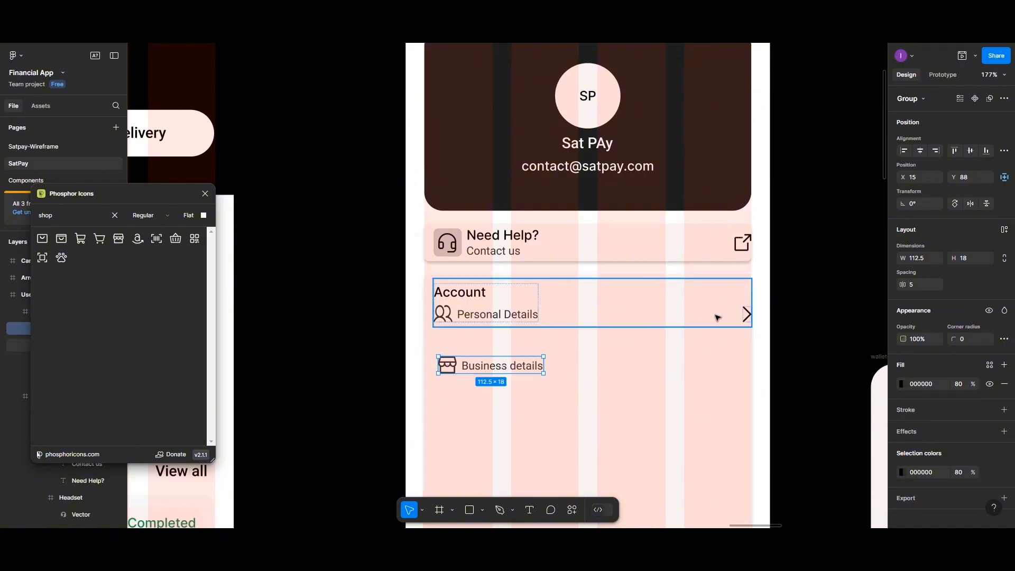
- Copy the Personal Details chevron down and wrap icon, label and chevron in an auto-layout row
click(746, 314)
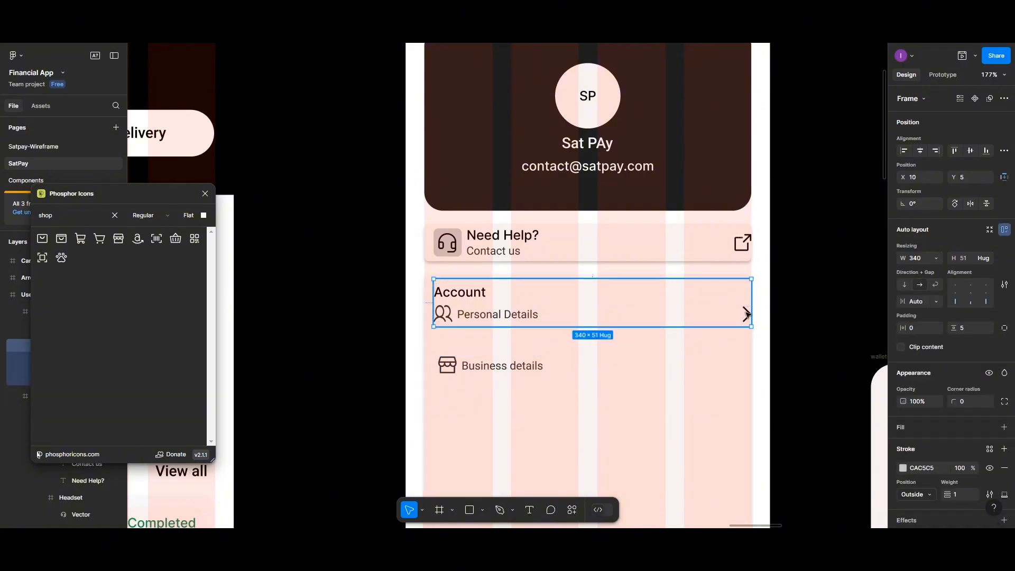
drag(747, 314, 739, 354)
key(ctrl+z)
double_click(747, 318)
drag(747, 317, 741, 364)
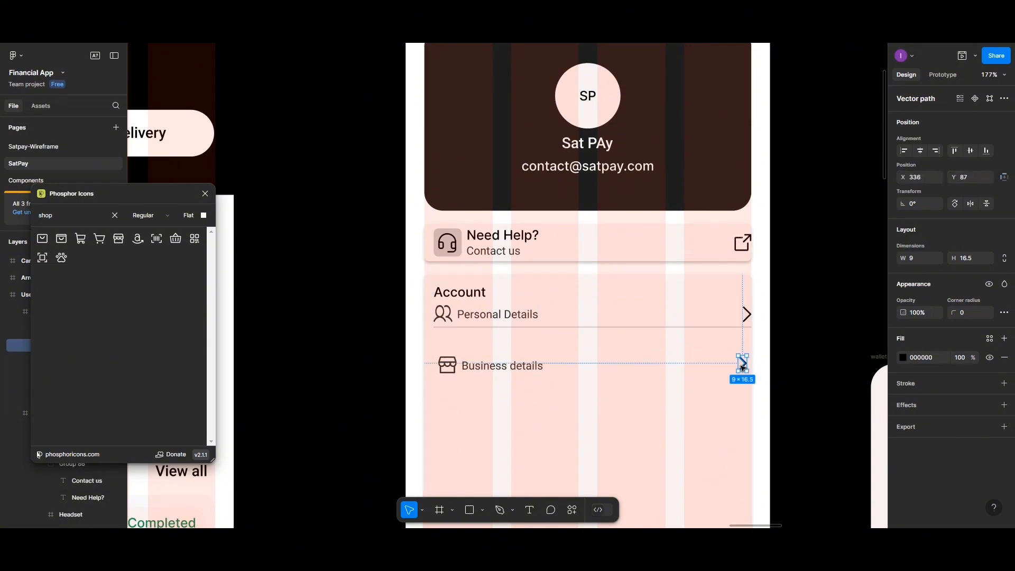
shift+click(481, 367)
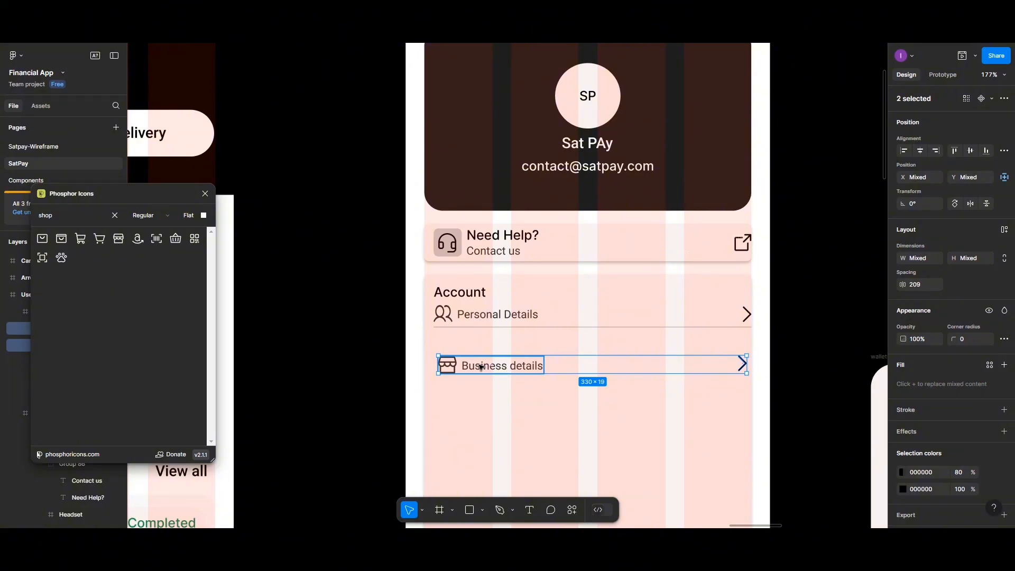
key(shift+a)
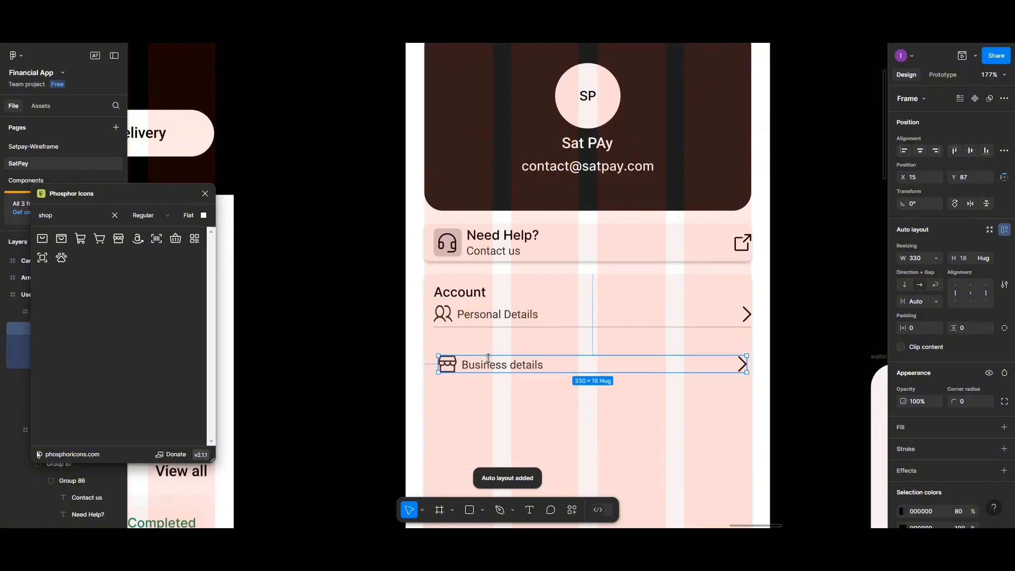
- Add a stroke to the Business details row on its bottom edge only
click(1005, 449)
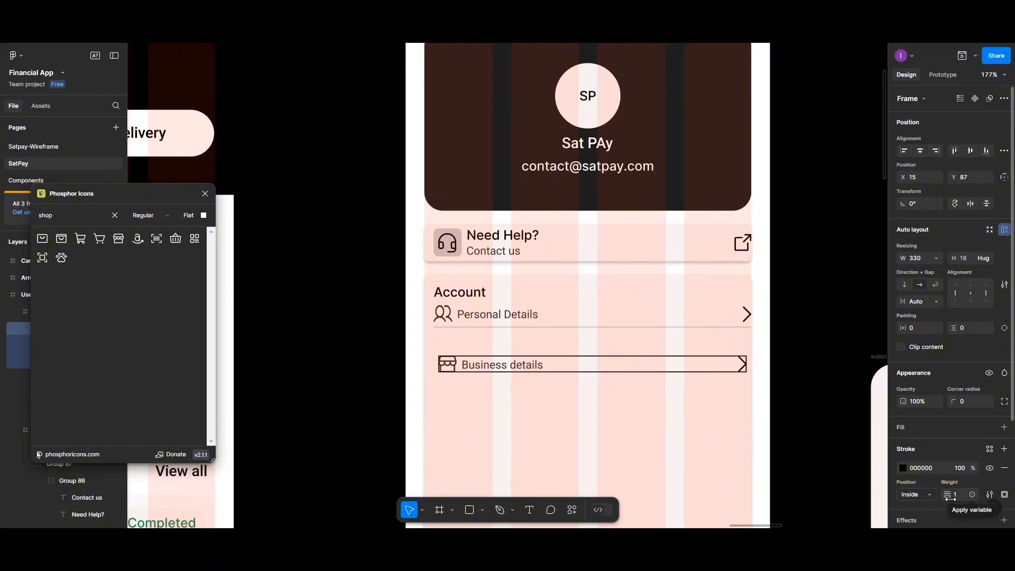
click(932, 496)
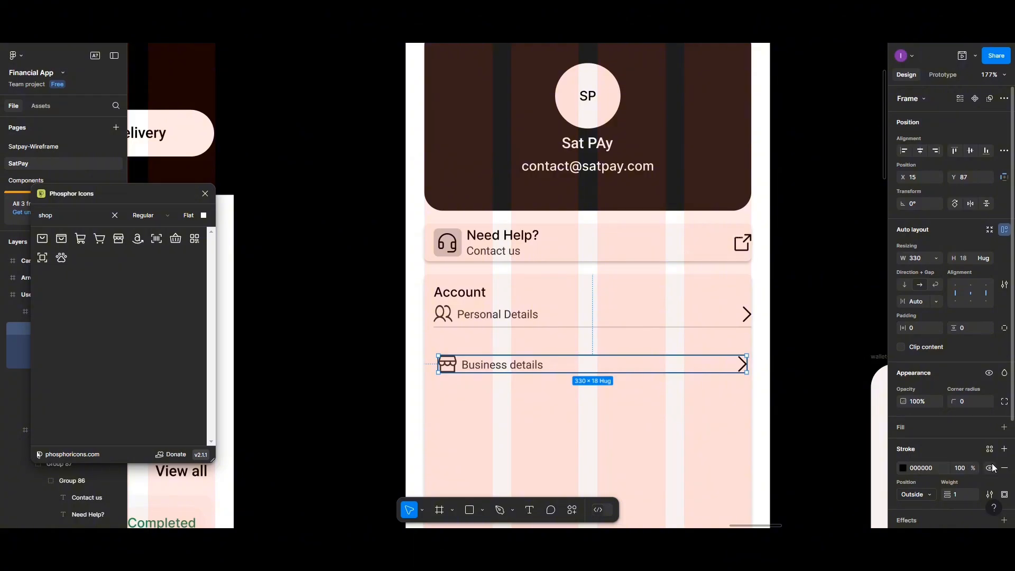
scroll(1003, 476, down, 2)
click(1005, 442)
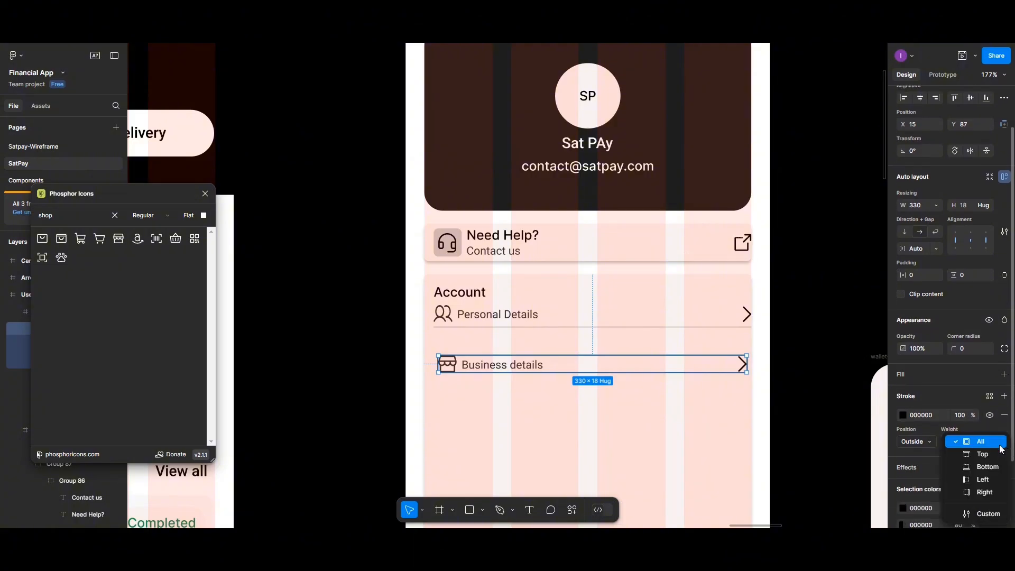
click(982, 467)
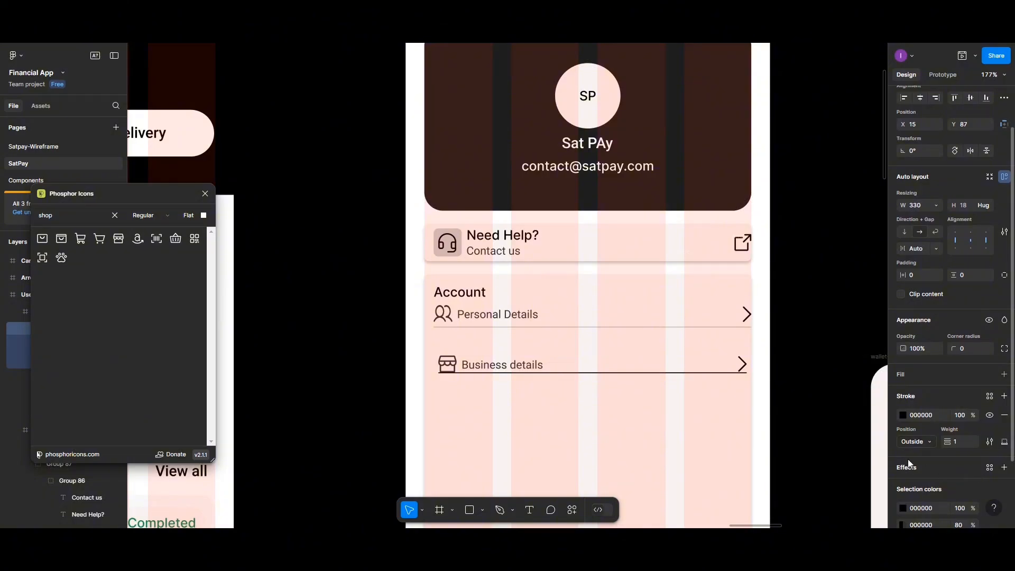
- Set the Business details row's vertical padding to 5 px, matching Personal Details
click(966, 276)
text(10)
key(Return)
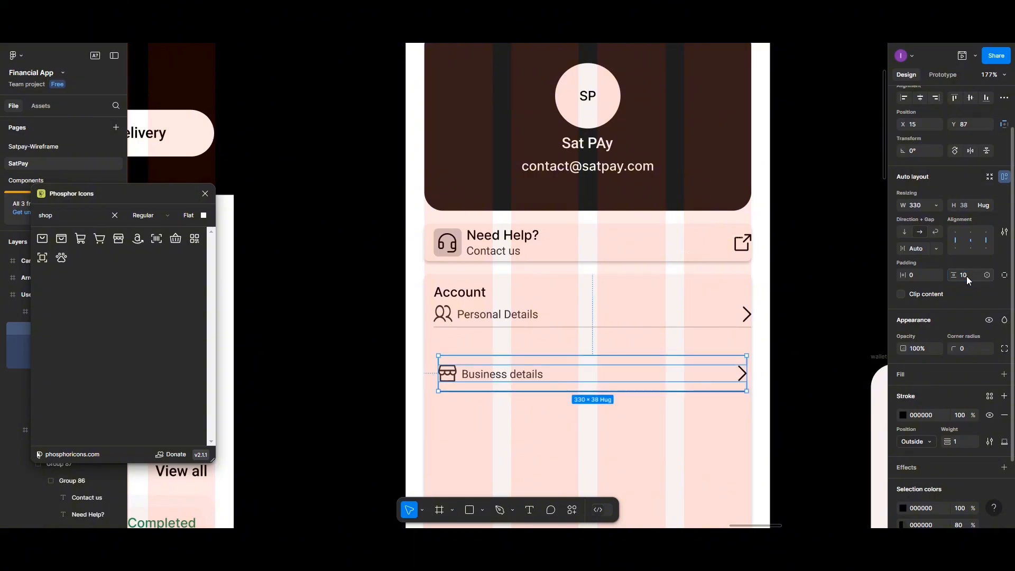
click(692, 323)
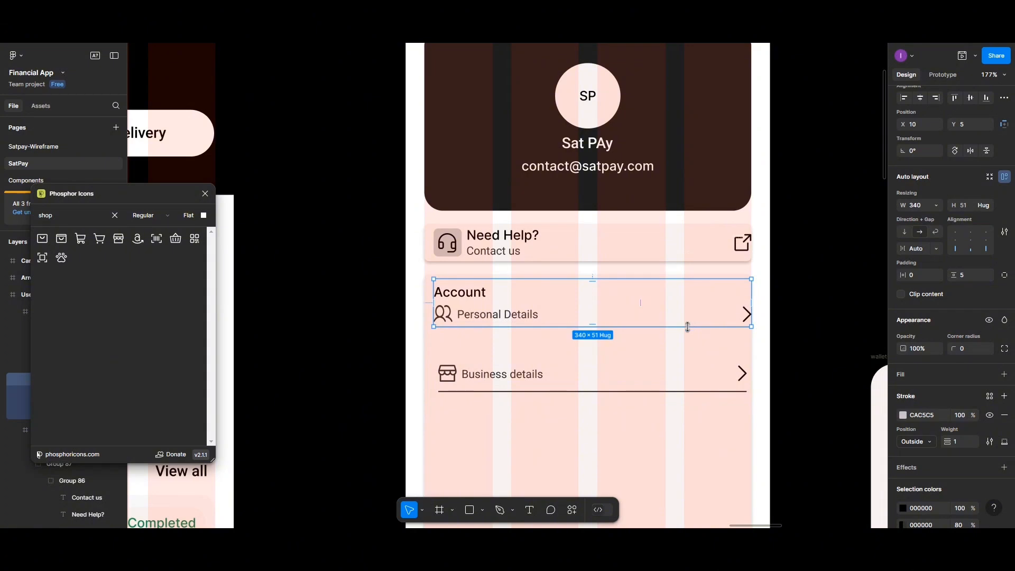
click(665, 383)
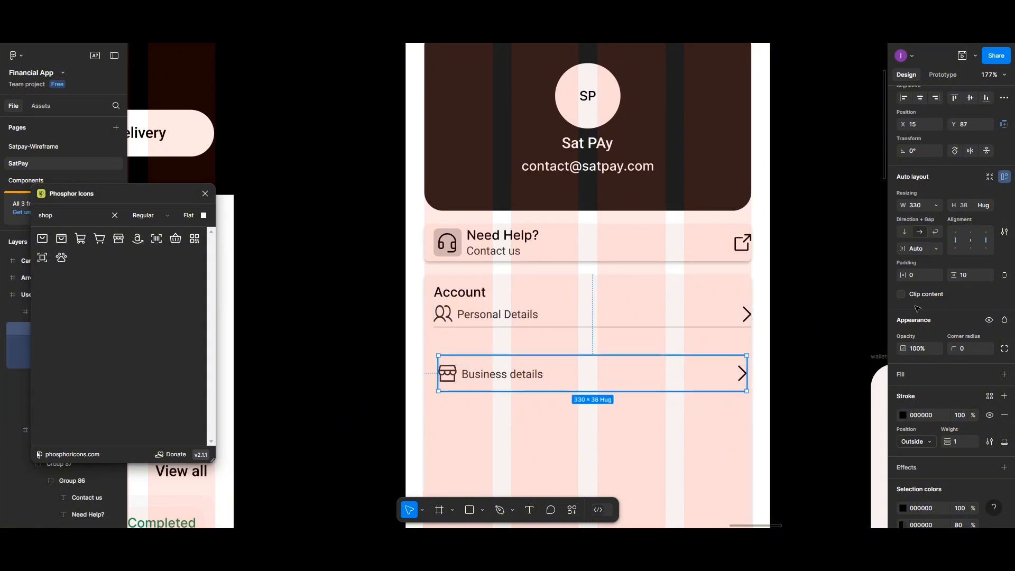
click(967, 275)
key(Return)
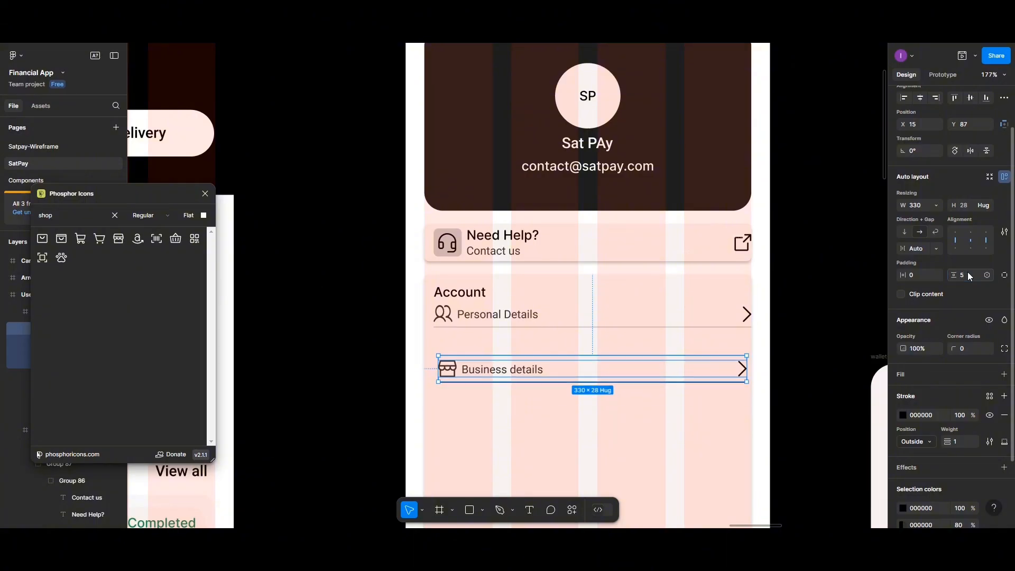
- Colour the Business details divider stroke light grey CAC5C5
click(960, 415)
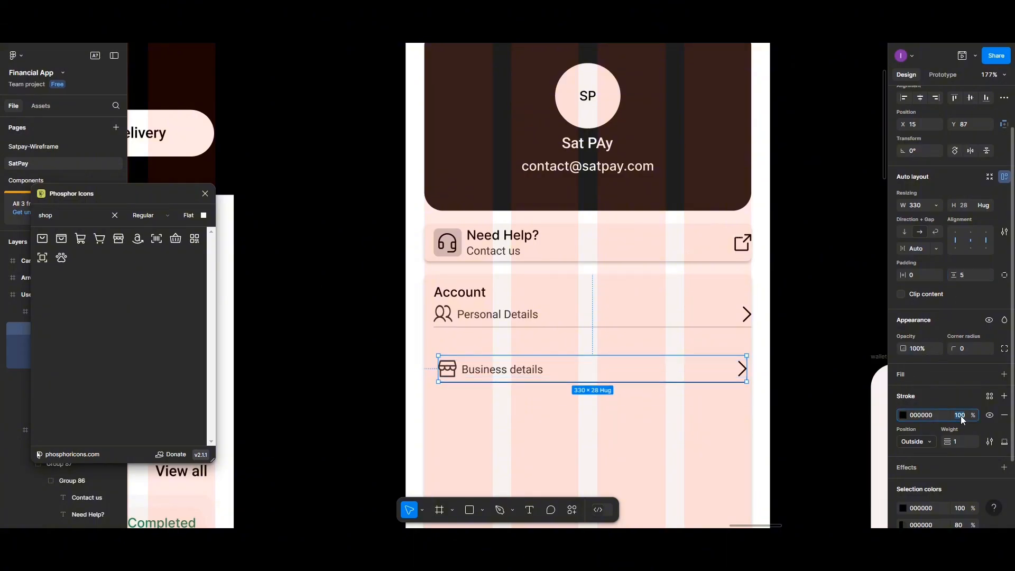
click(904, 415)
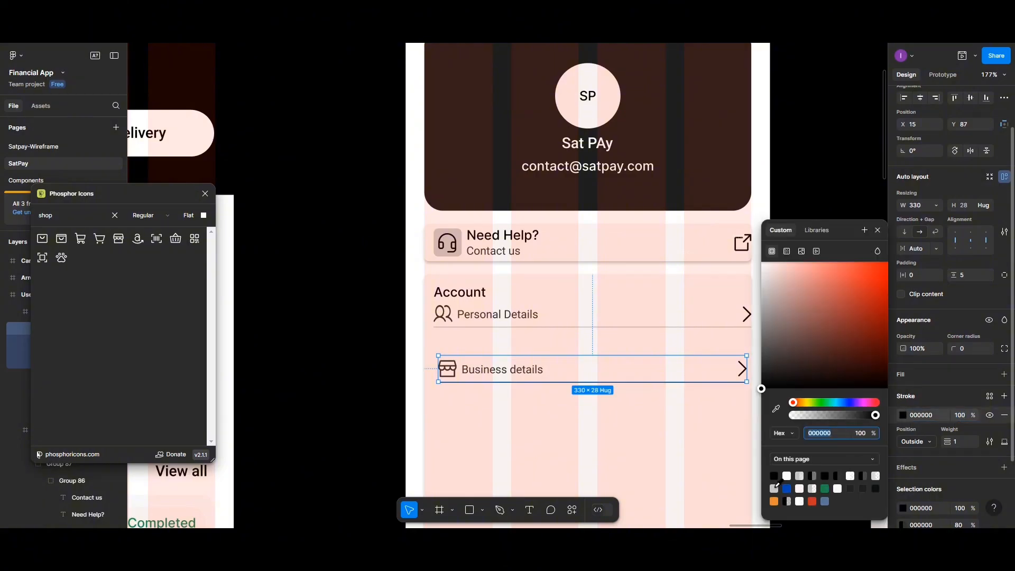
click(696, 453)
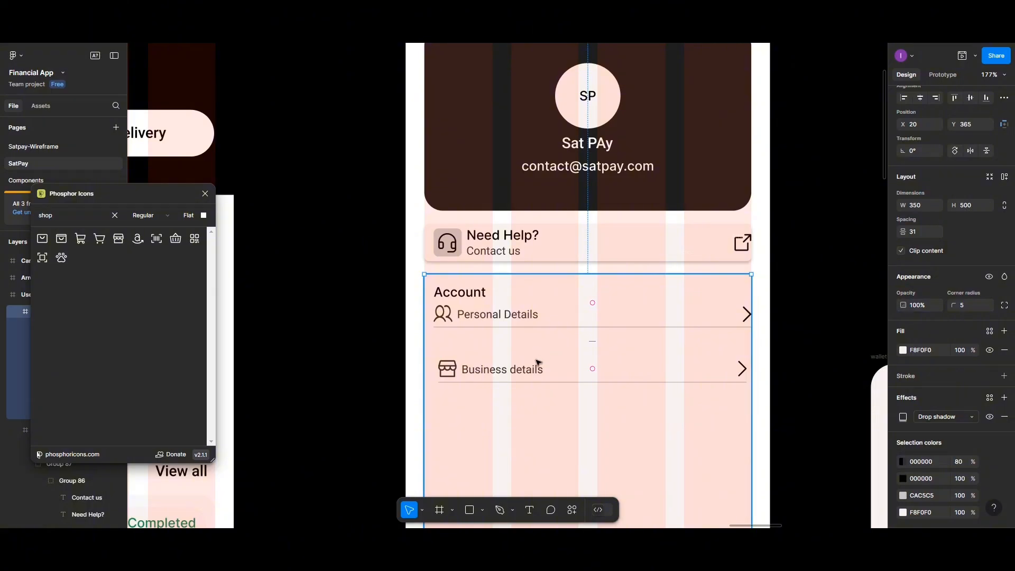
scroll(538, 360, down, 1)
scroll(538, 361, down, 1)
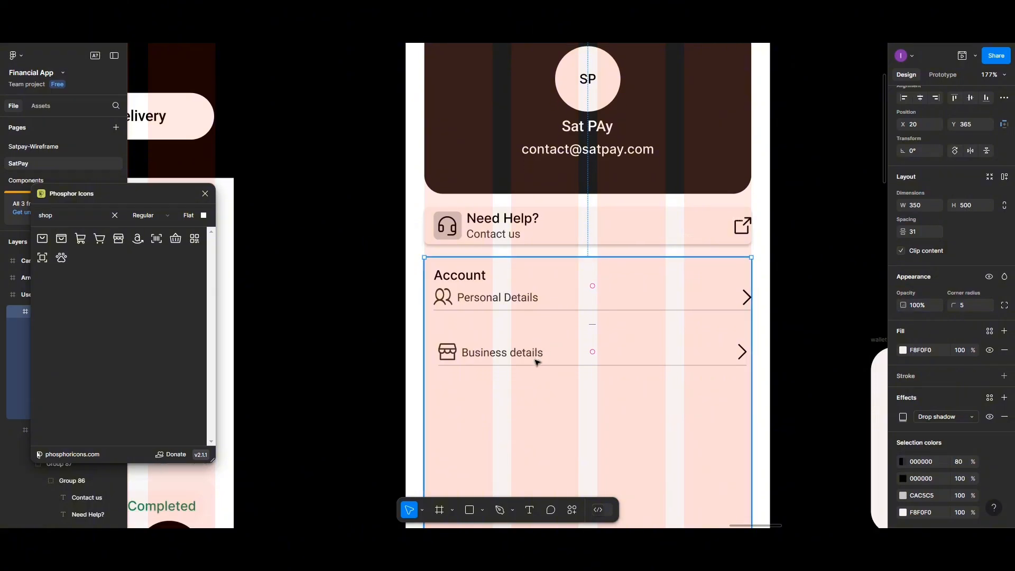
scroll(537, 358, down, 1)
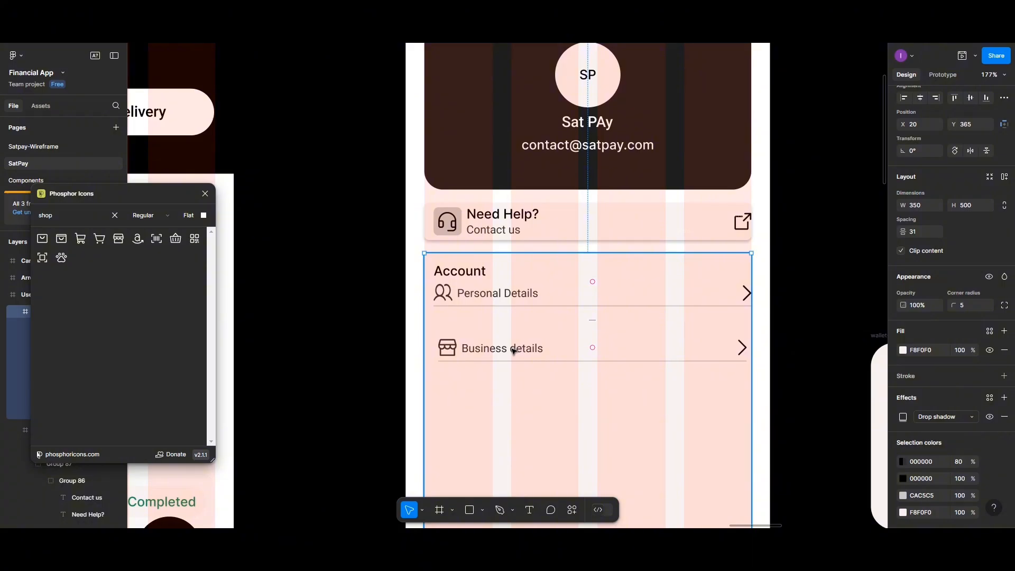
- Move the row to X 7 and widen it to 343 to match Personal Details
click(513, 351)
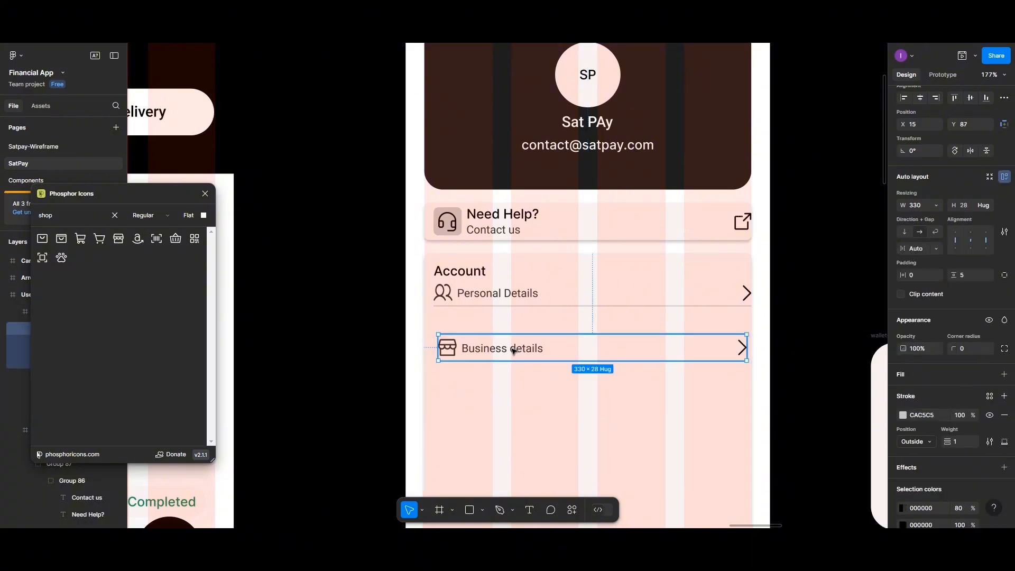
drag(513, 351, 506, 351)
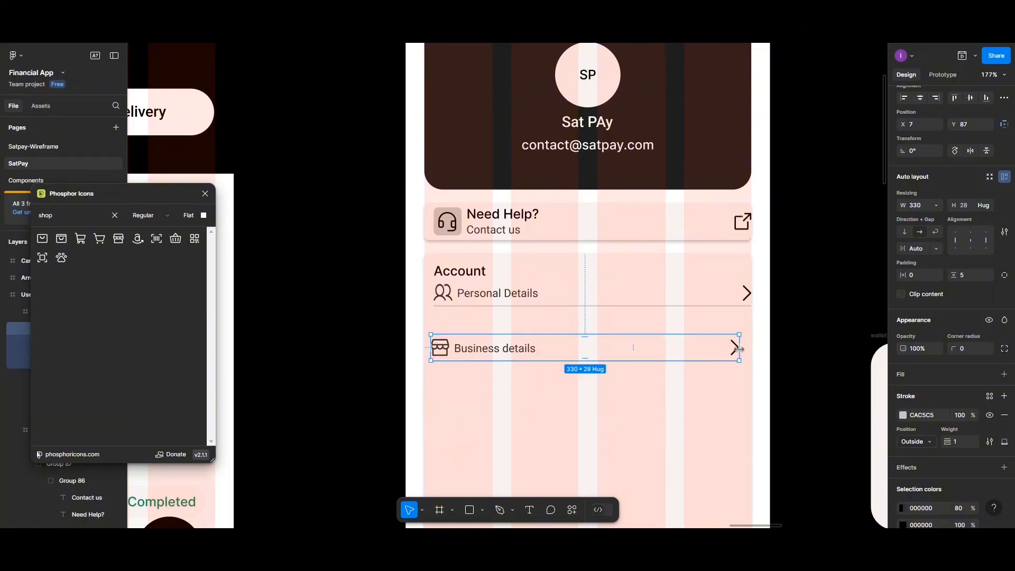
drag(744, 348, 753, 347)
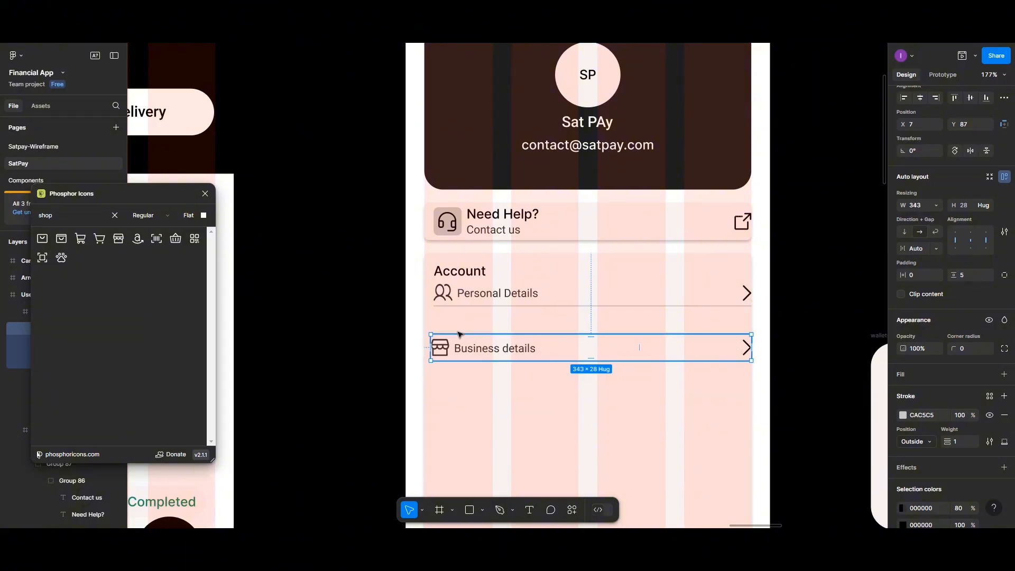
click(476, 398)
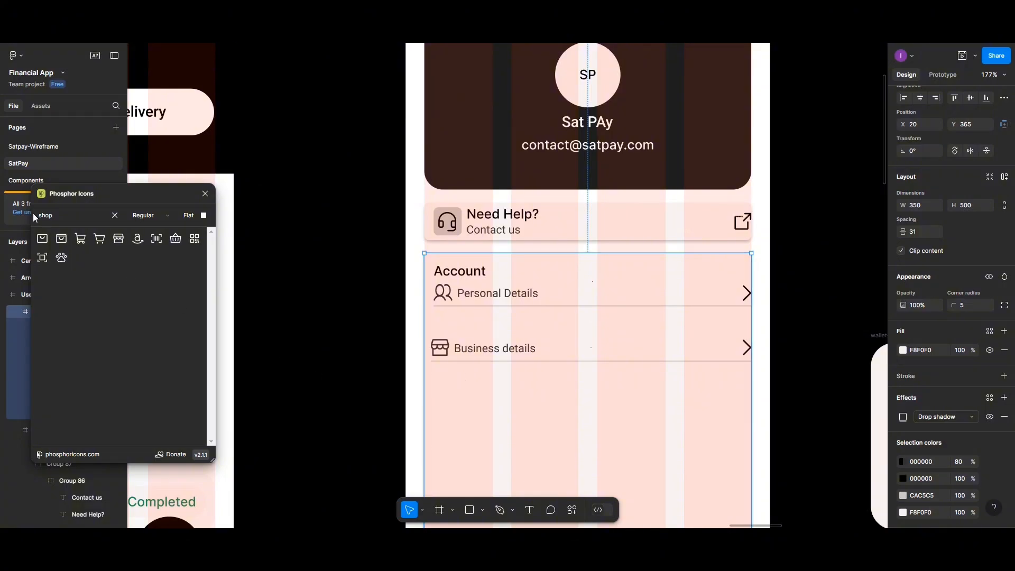
- Search the icon plugin for 'verif' and place the seal-check icon below Business details
click(57, 215)
text(kyc)
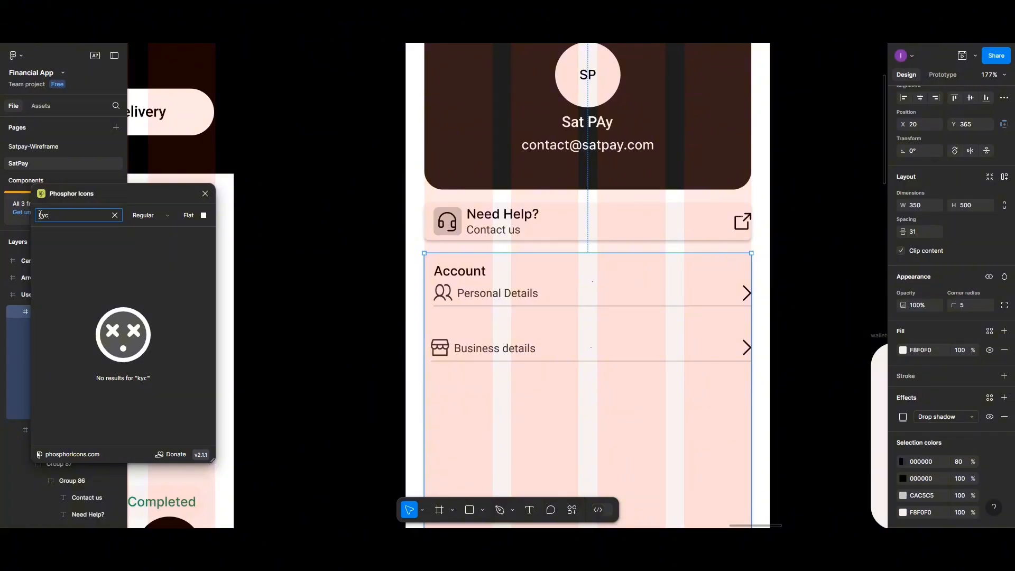
key(BackSpace)
key(BackSpace)
key(BackSpace)
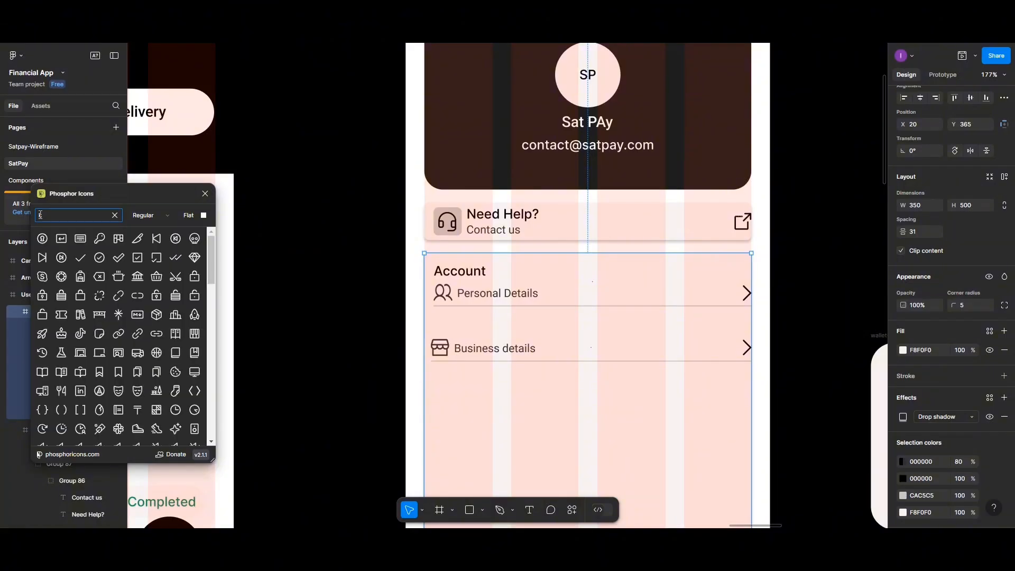
text(verif)
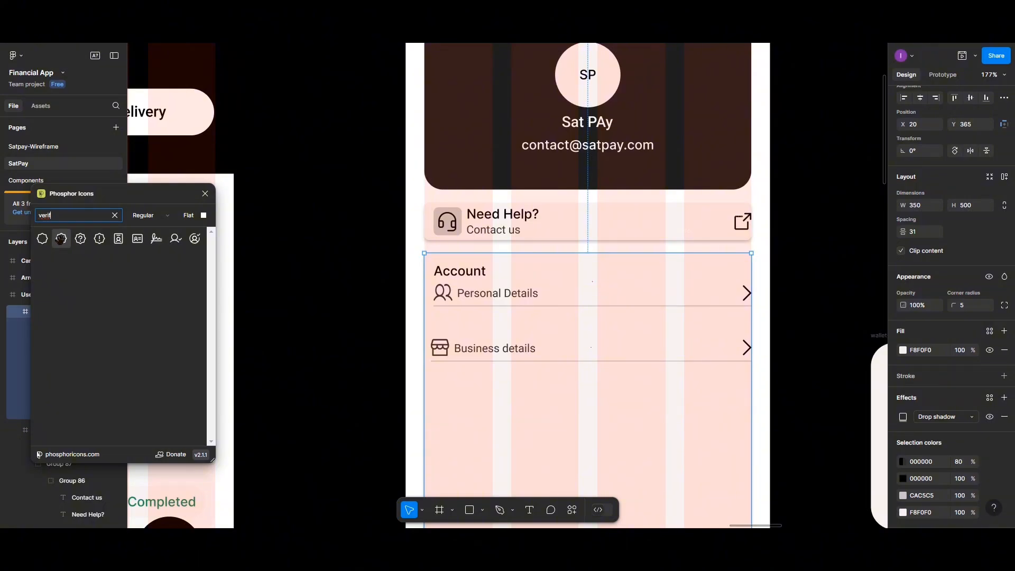
drag(60, 239, 444, 403)
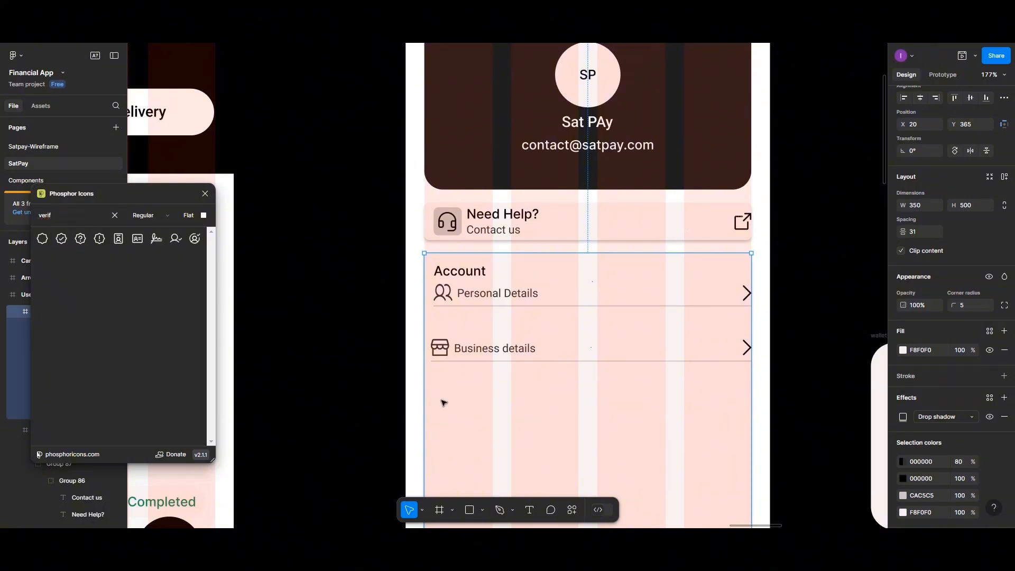
drag(437, 362, 442, 395)
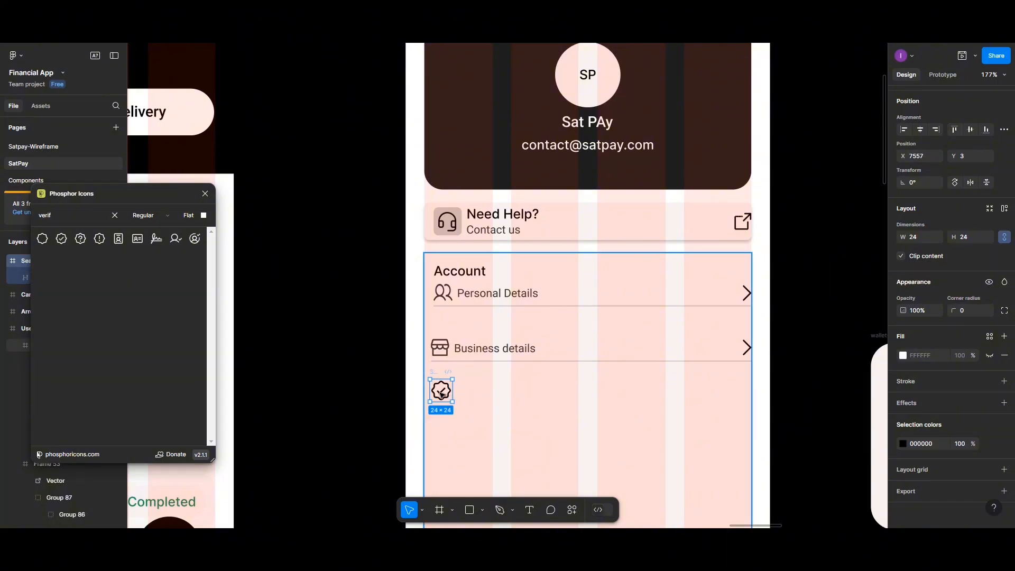
- Extract the seal-check shape from its frame, delete the empty frame, and position it under the shop icon
double_click(442, 393)
double_click(441, 393)
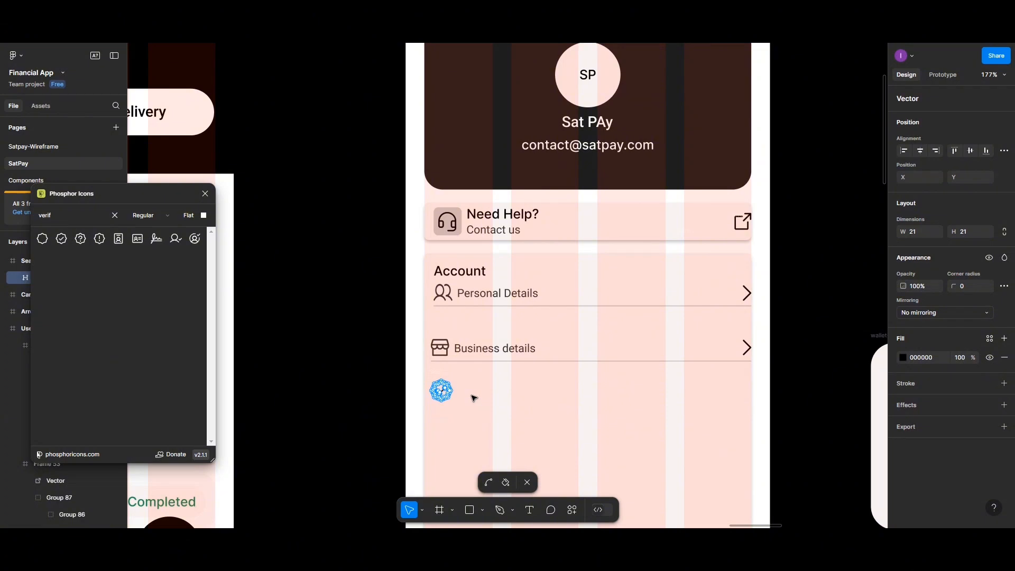
key(Escape)
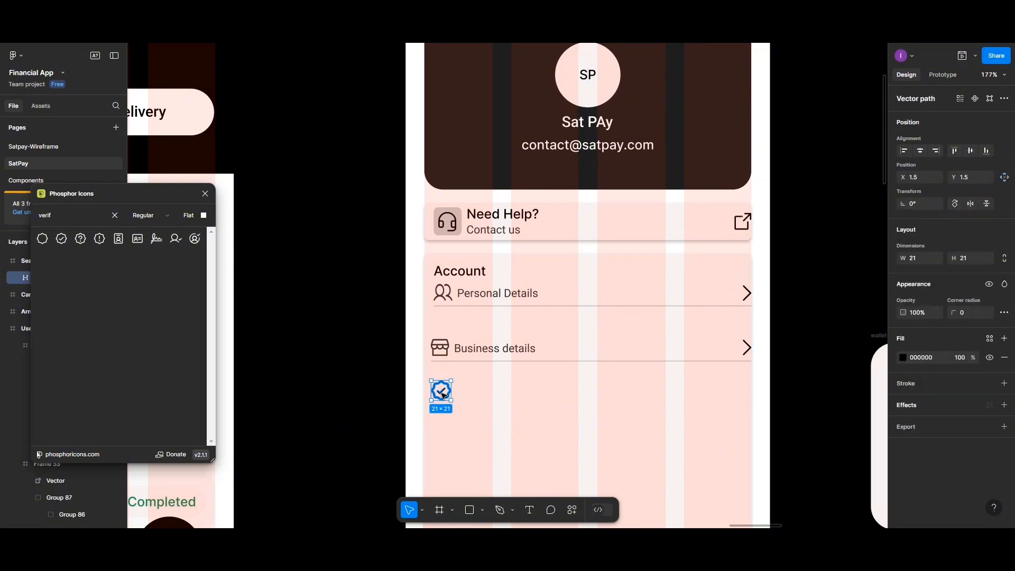
drag(443, 395, 480, 414)
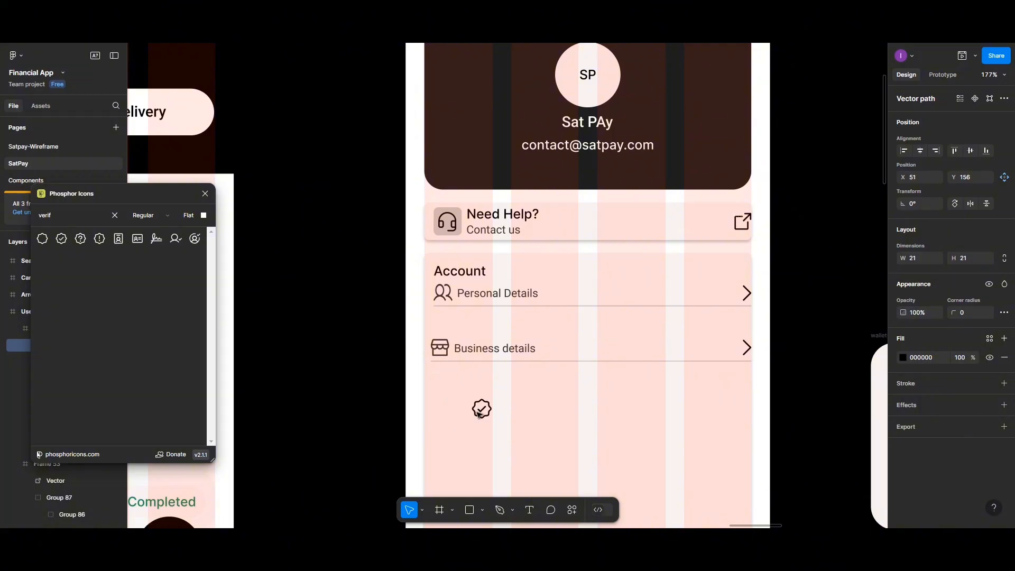
click(441, 388)
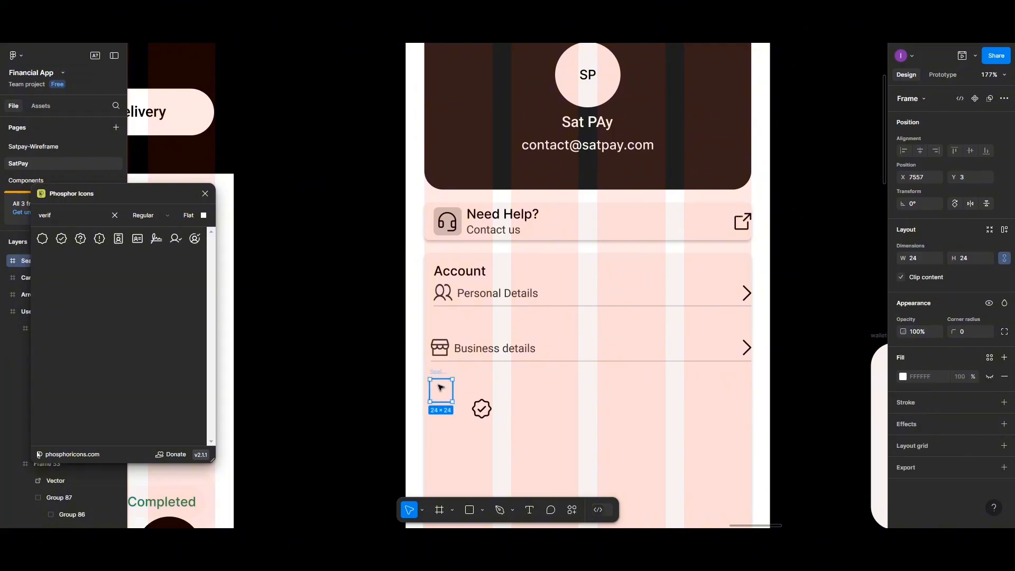
key(Delete)
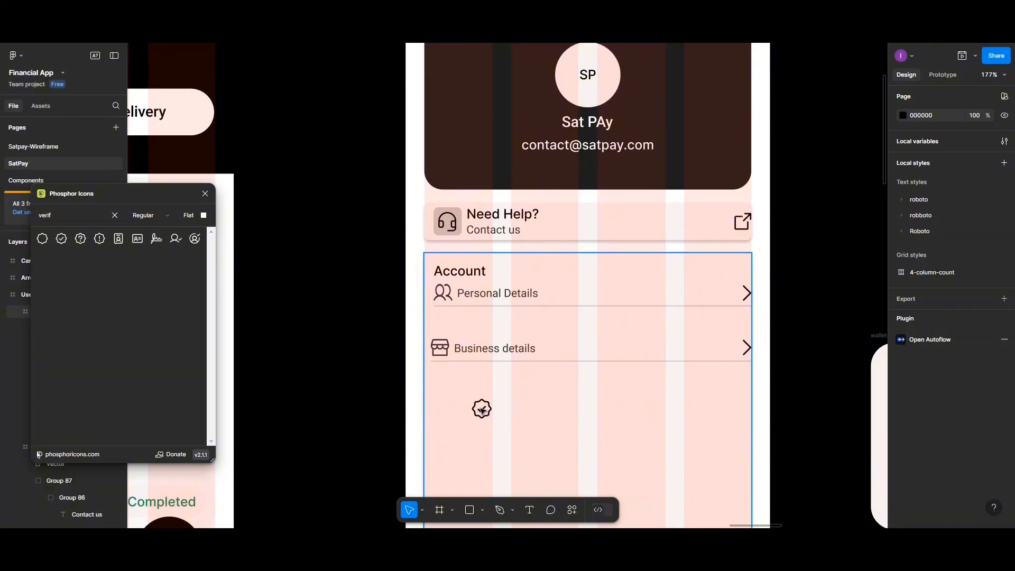
click(482, 410)
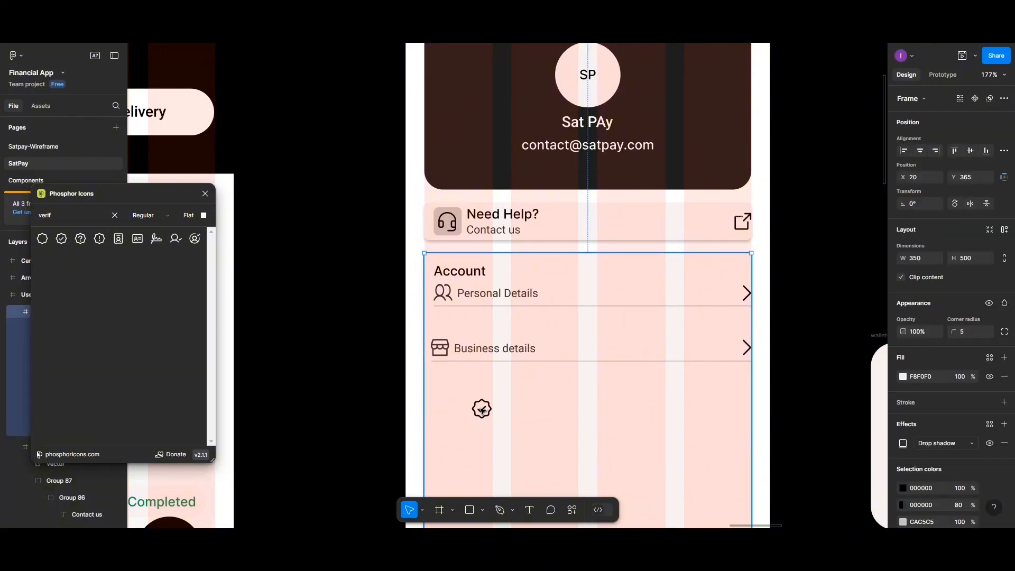
click(482, 410)
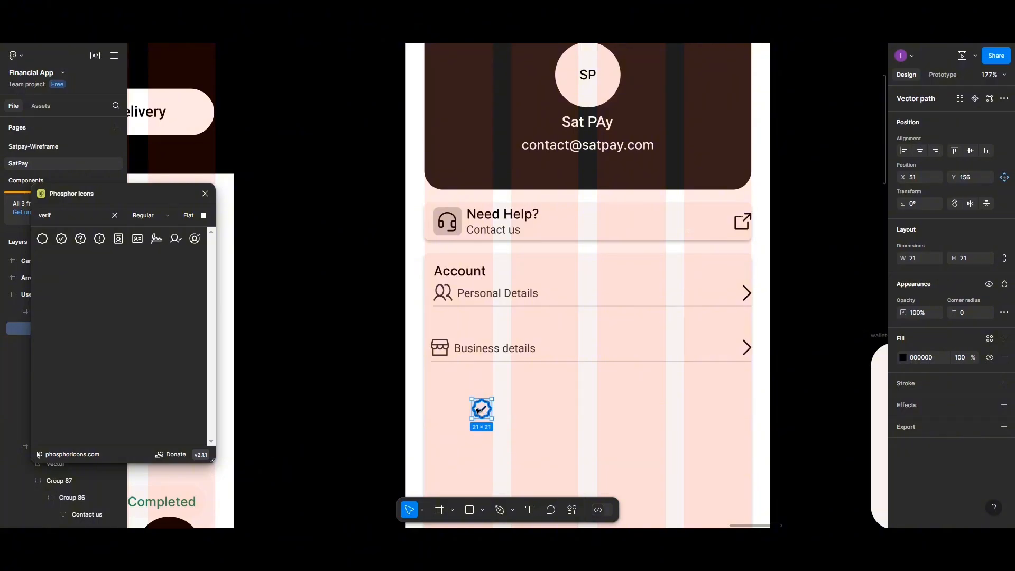
drag(481, 409, 442, 397)
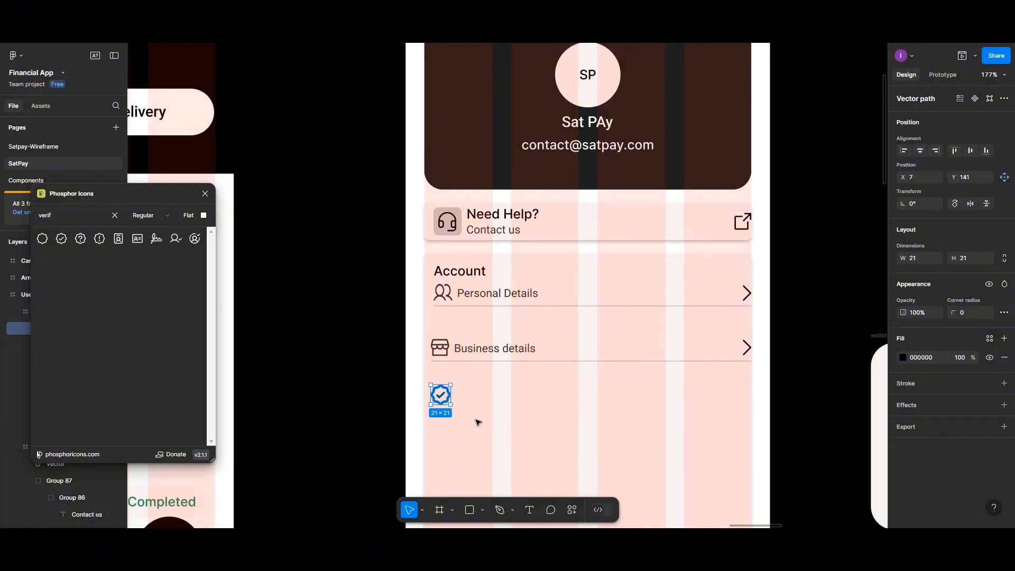
- Type a 'KYC and Verification' text label beside the check icon
click(528, 508)
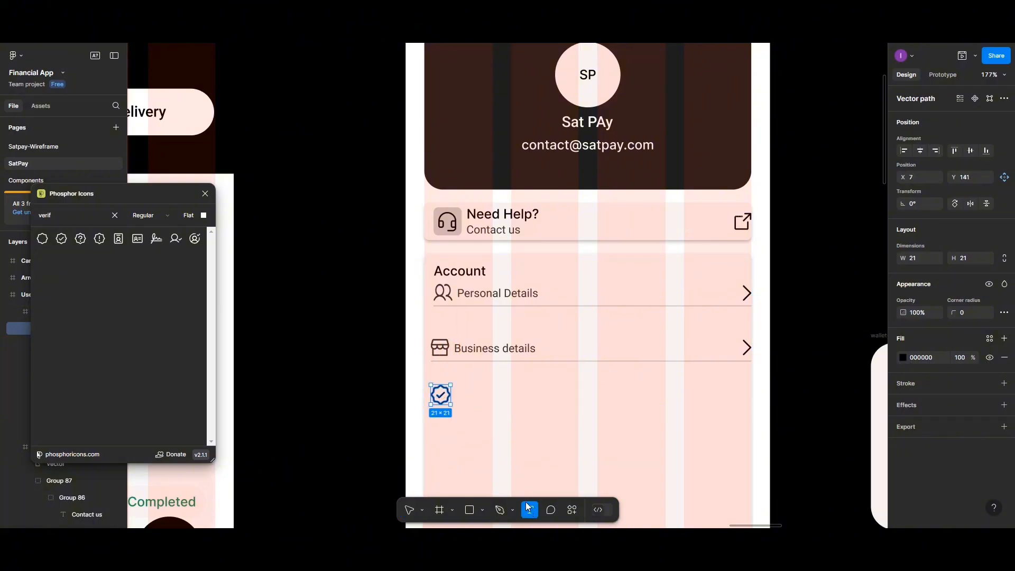
click(476, 408)
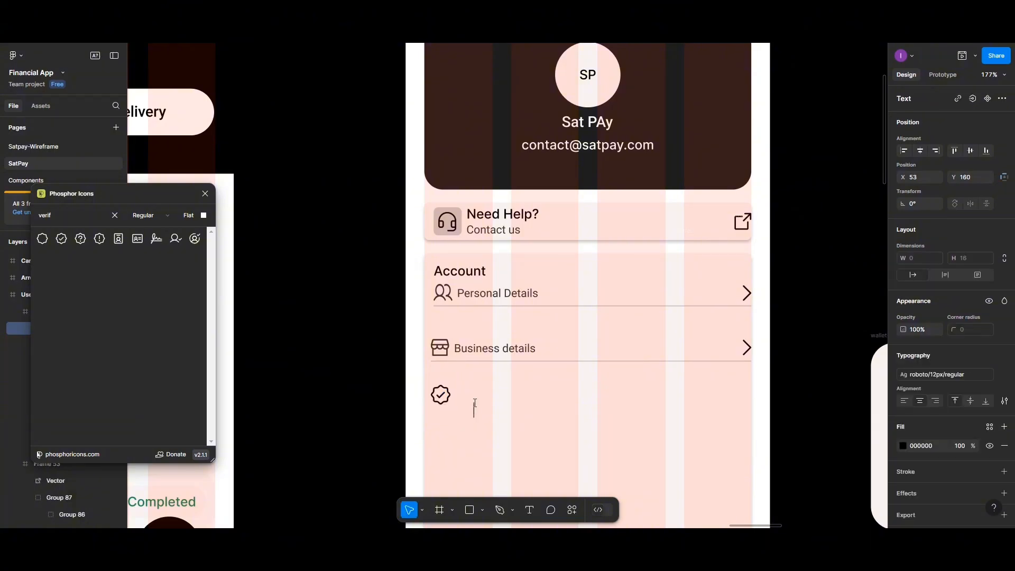
text(KYC and Verification)
- Style 'KYC and Verification' as roboto/12px/regular, place it at X 35, Y 146, with 80% fill opacity
key(Escape)
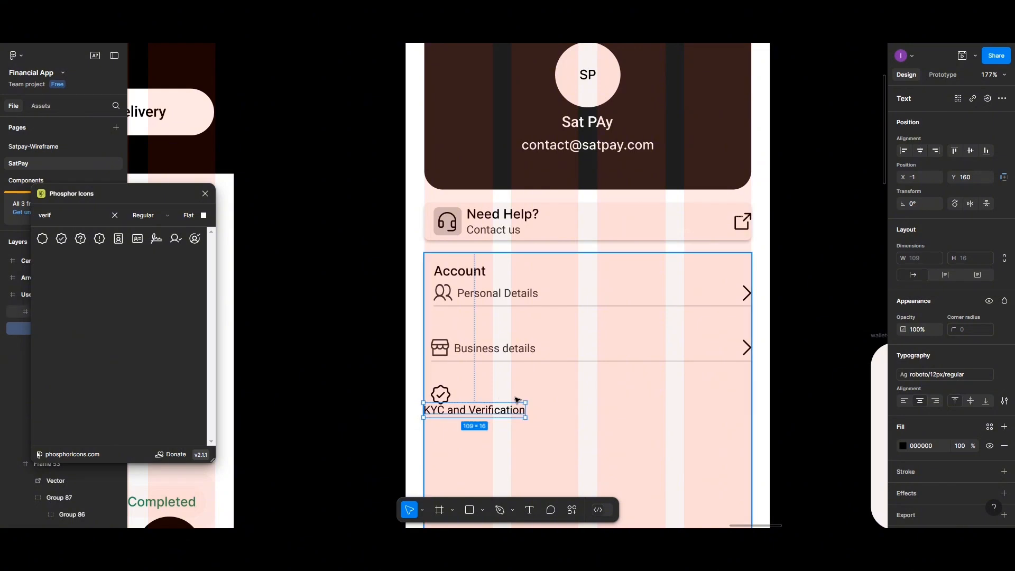
click(1004, 374)
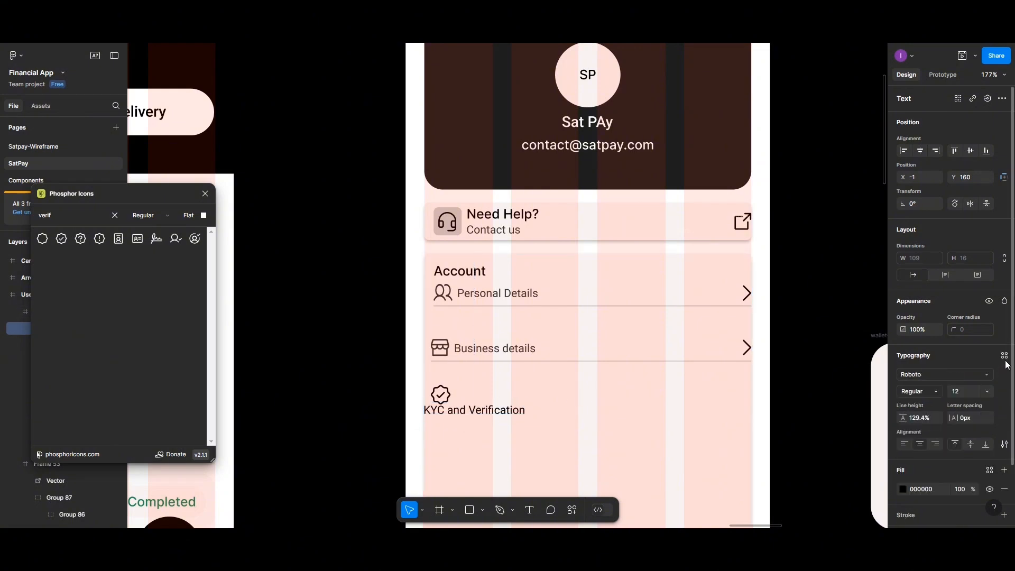
click(1004, 358)
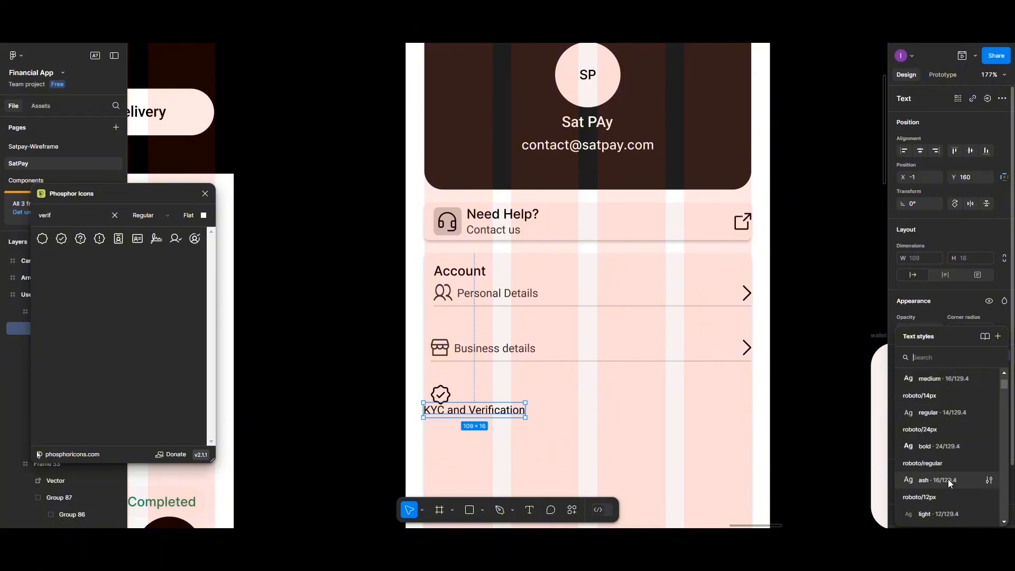
scroll(943, 487, down, 3)
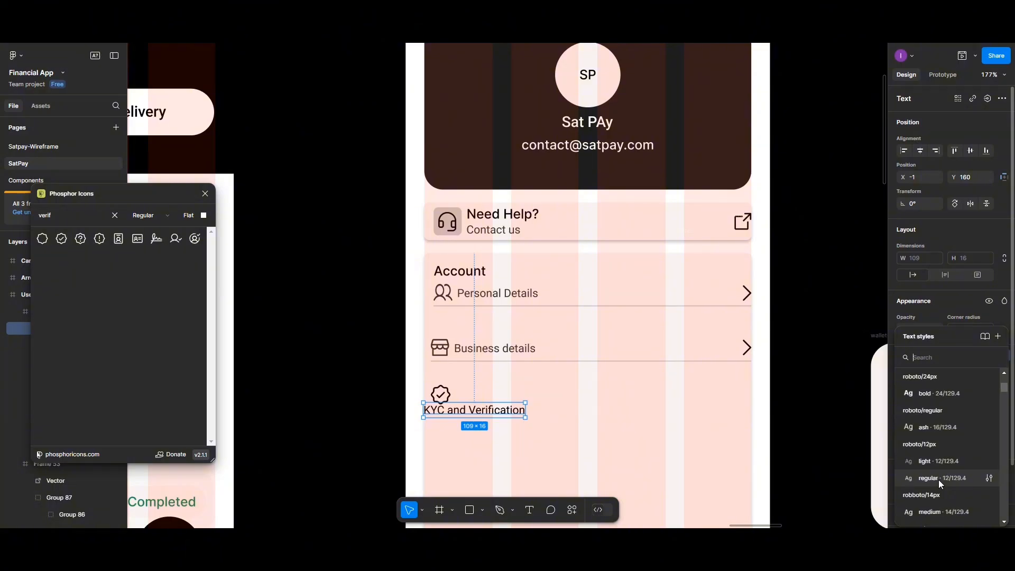
click(938, 480)
drag(497, 416, 531, 404)
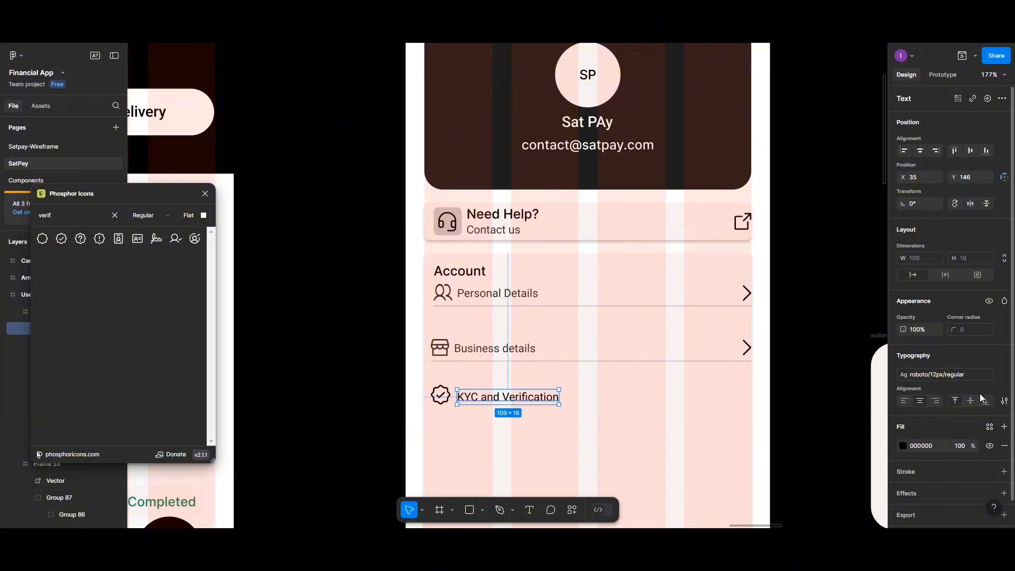
click(960, 446)
key(Return)
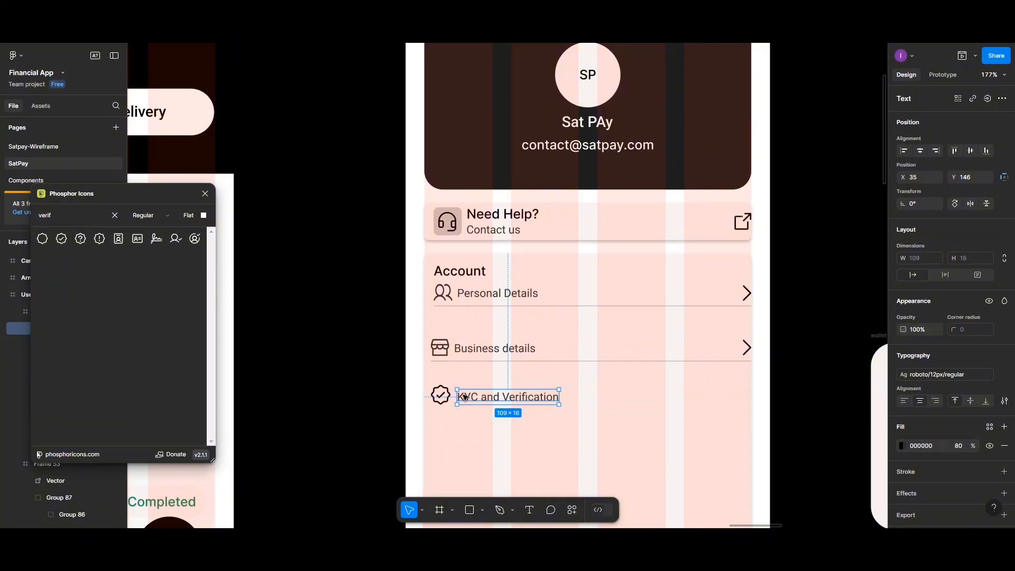
- Duplicate the Business details chevron down to the KYC row's right end at X 341, Y 149
click(746, 349)
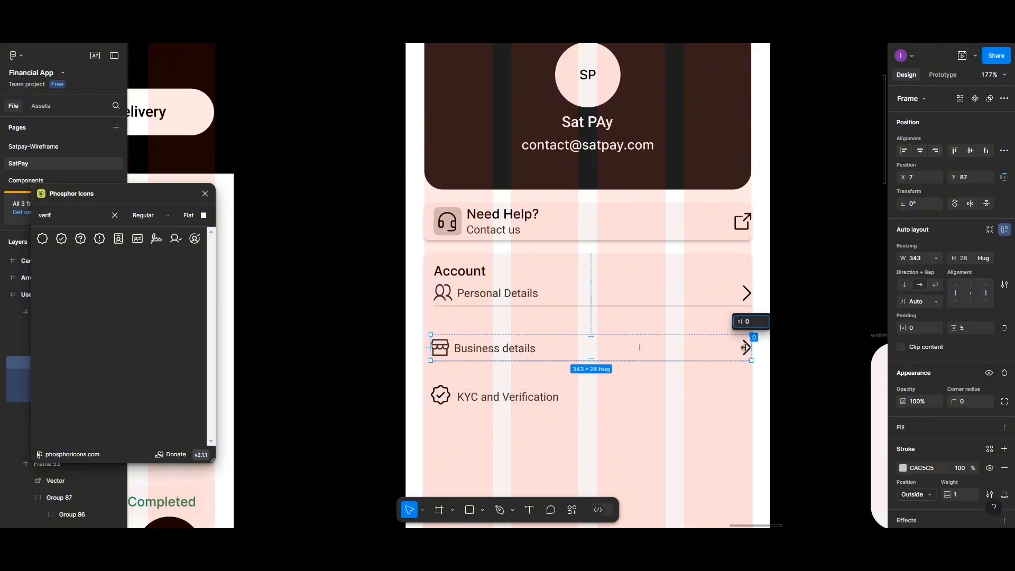
click(738, 397)
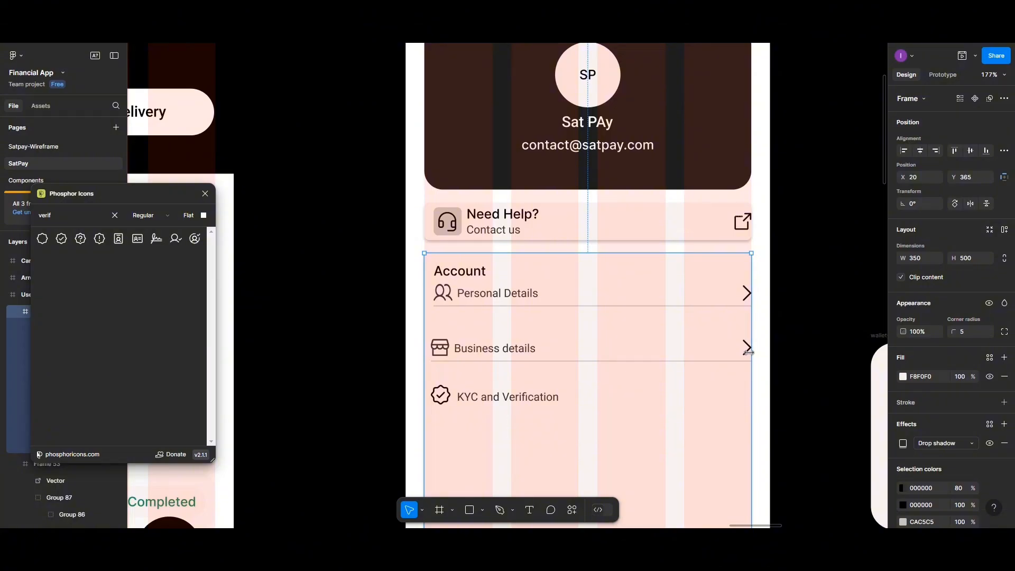
click(747, 354)
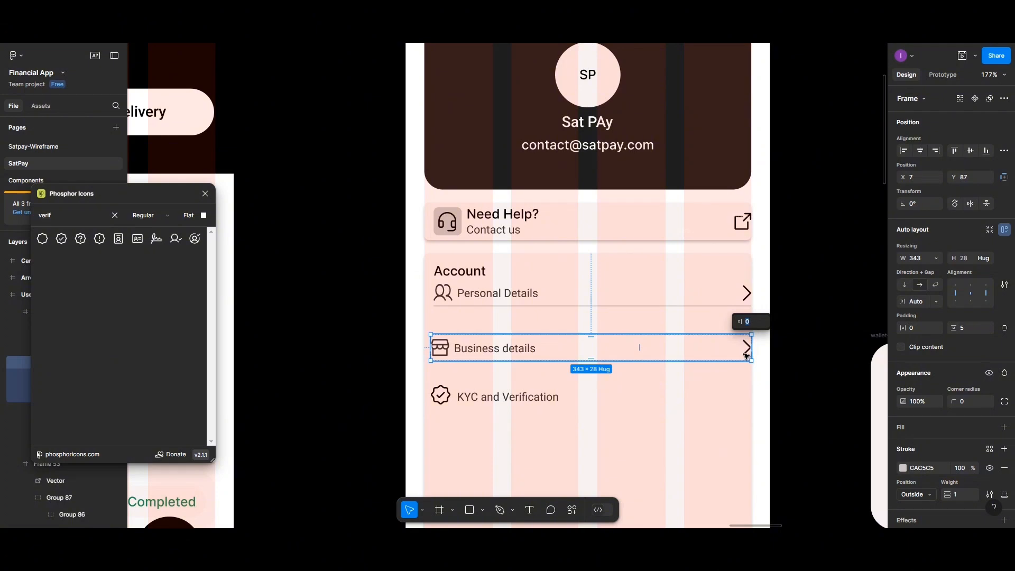
click(730, 397)
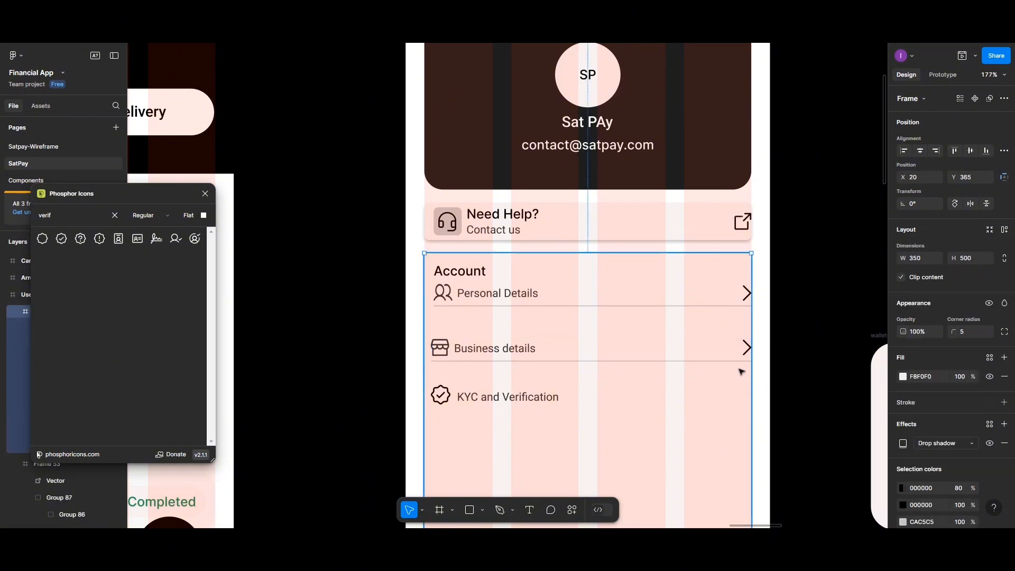
click(746, 356)
click(745, 356)
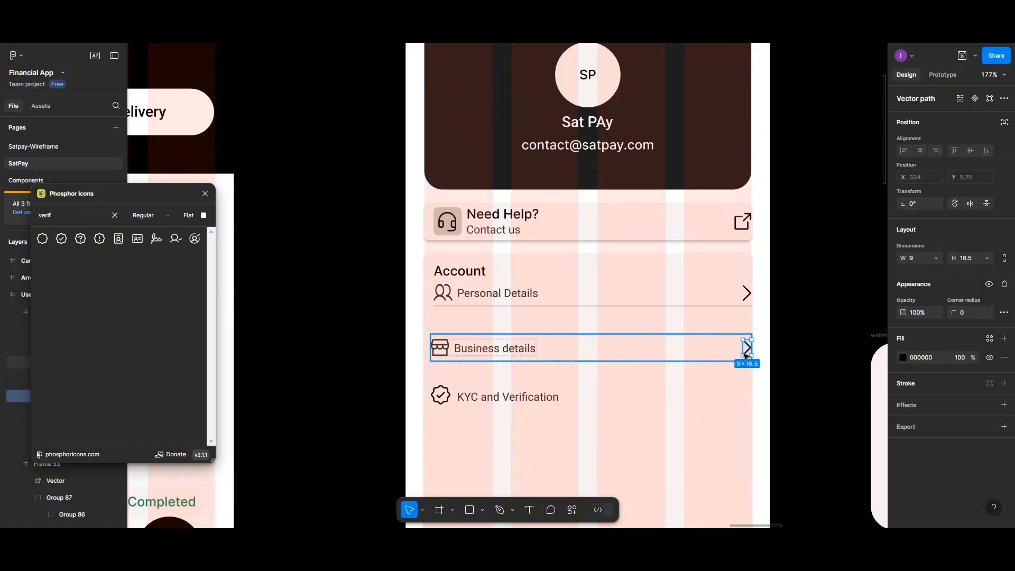
drag(745, 356, 746, 406)
- Set a 5 px gap between the check icon and KYC label, group them, and place the group at X 5
click(459, 400)
shift+click(440, 395)
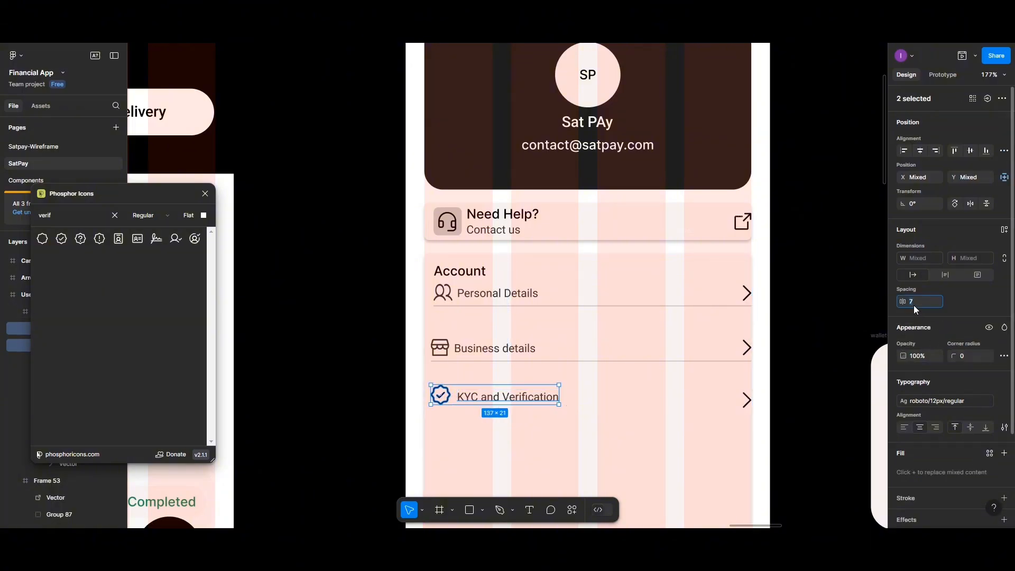
text(5)
key(Return)
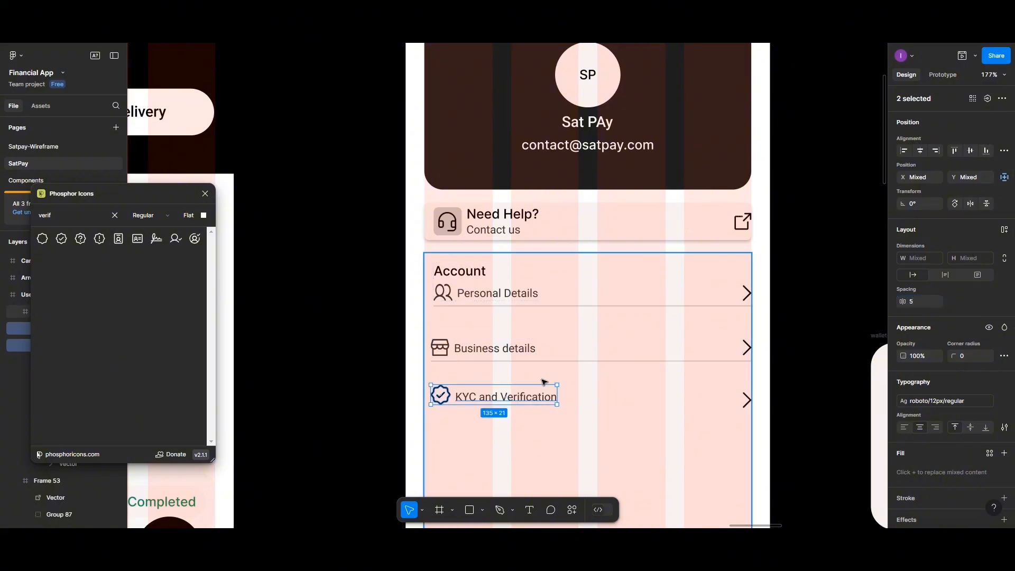
key(ctrl+g)
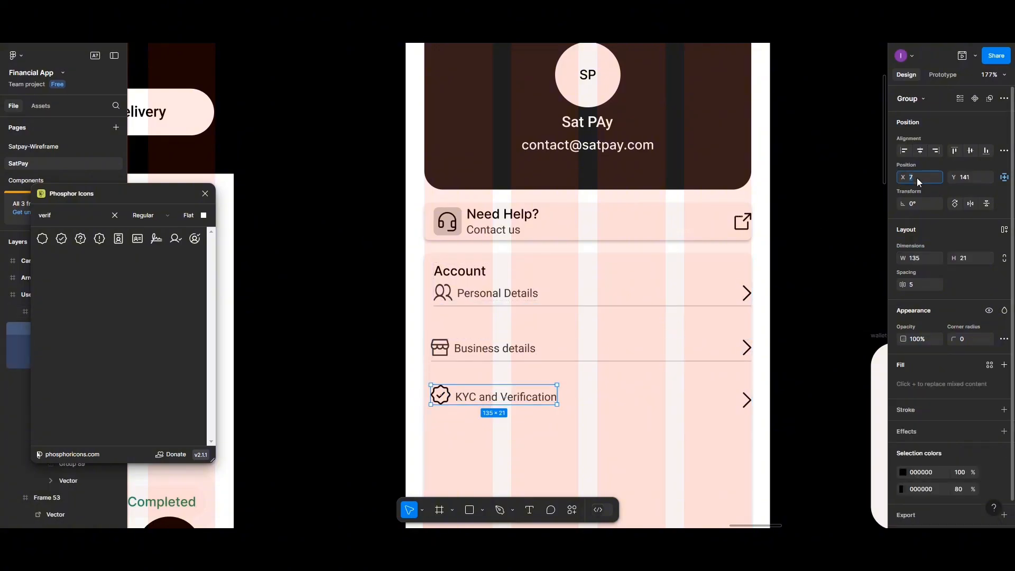
text(5)
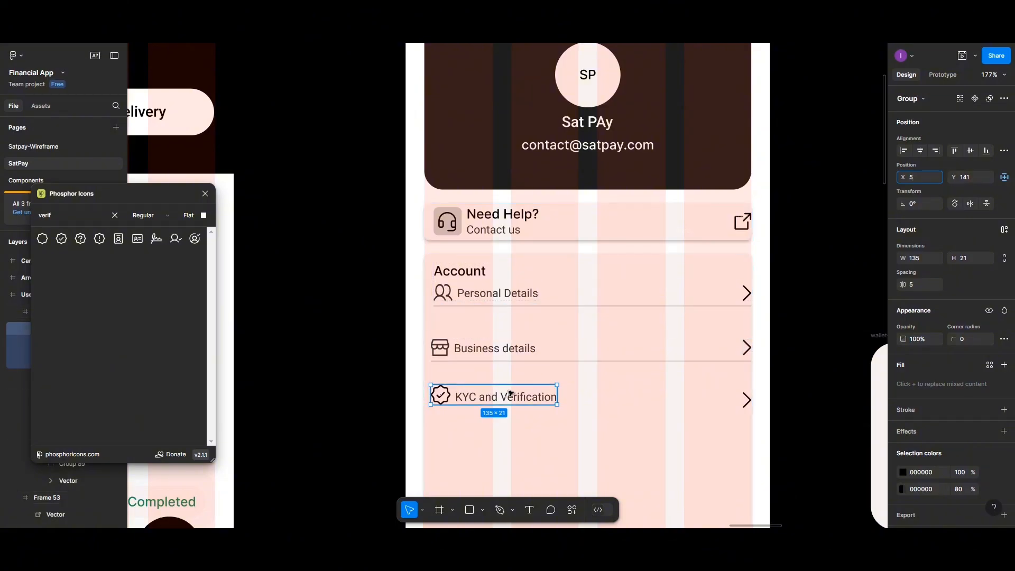
click(509, 390)
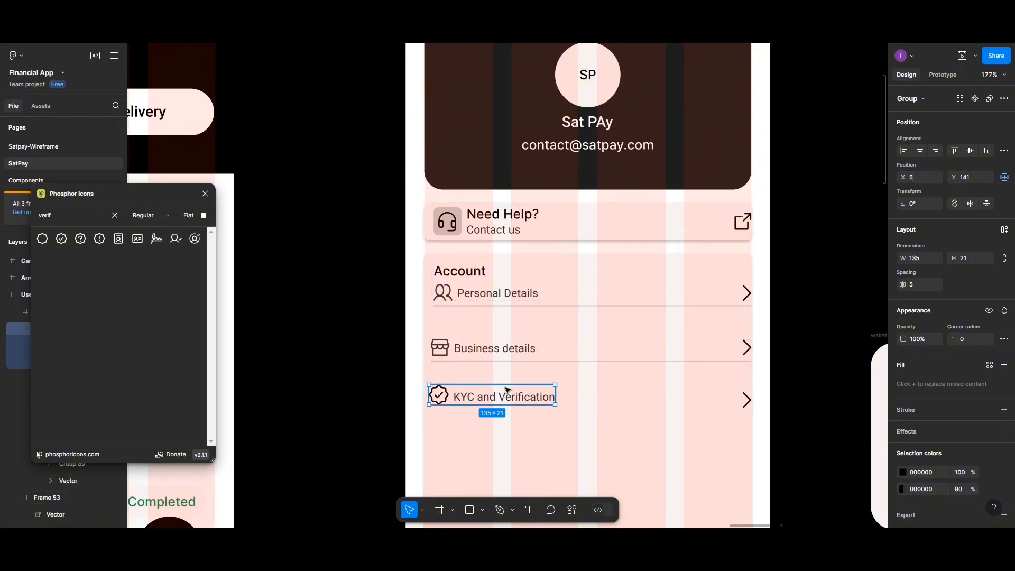
- Bottom-align the KYC group with its chevron and wrap both in auto layout
click(746, 403)
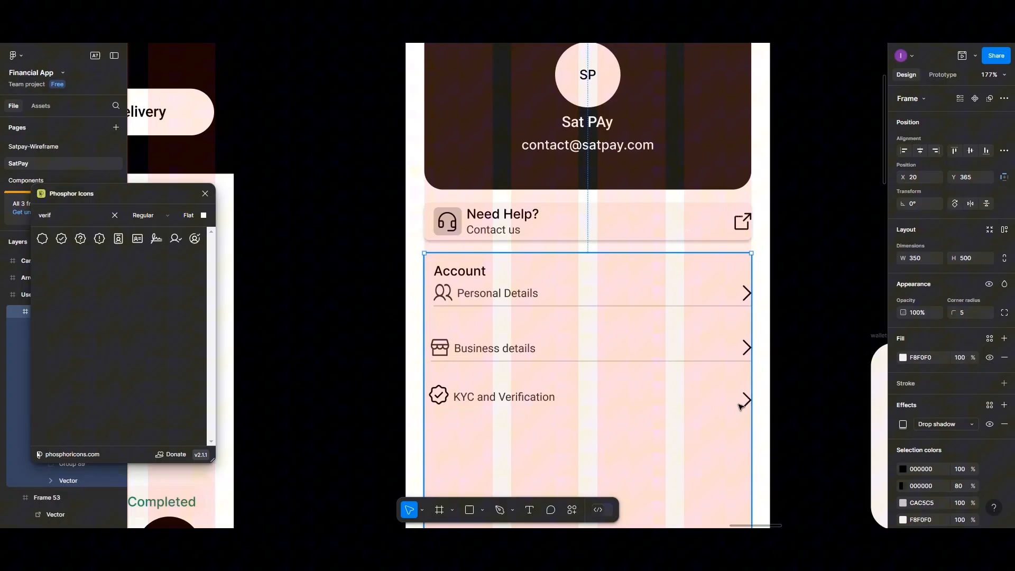
click(522, 399)
shift+click(747, 405)
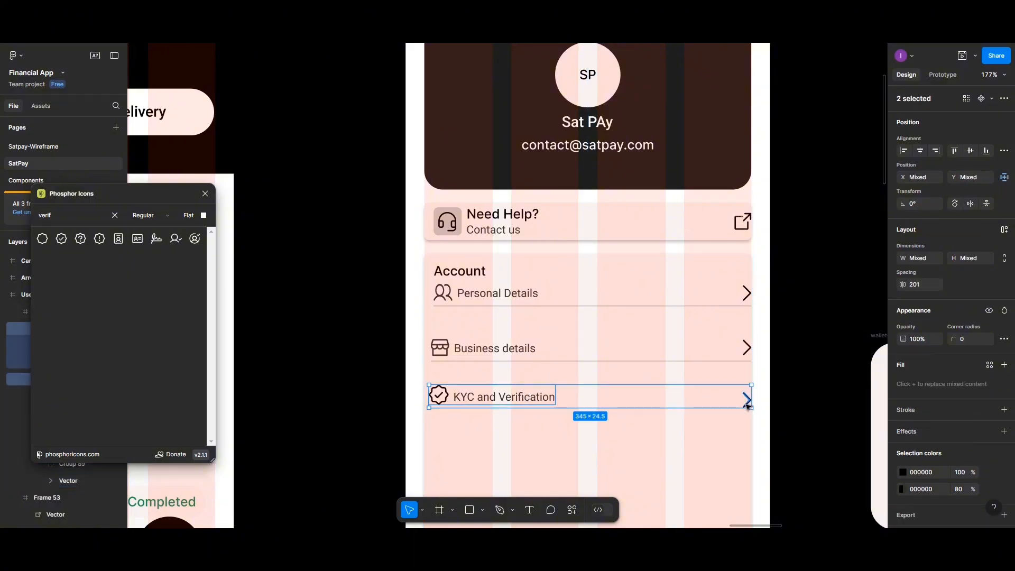
click(988, 151)
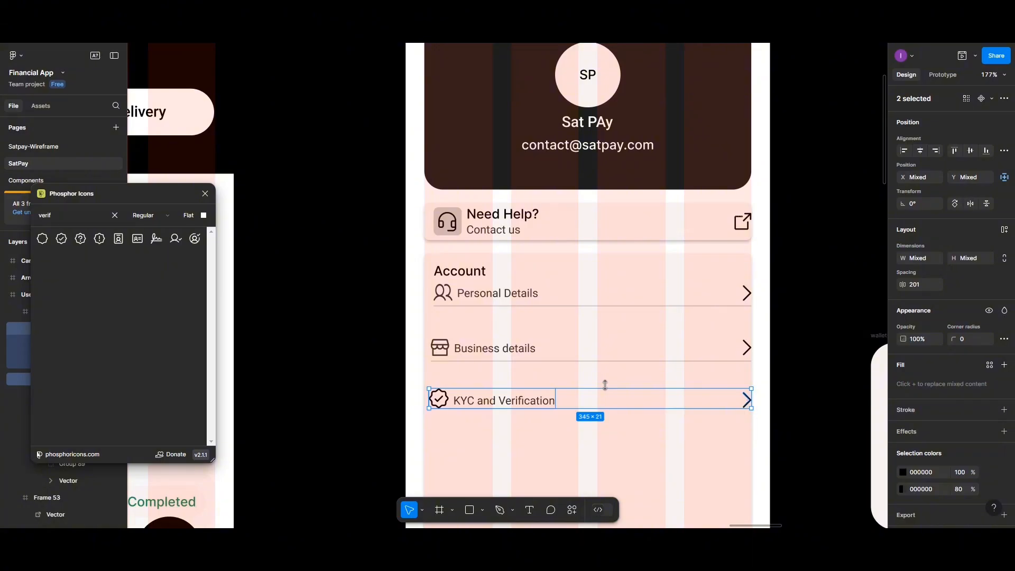
key(shift+a)
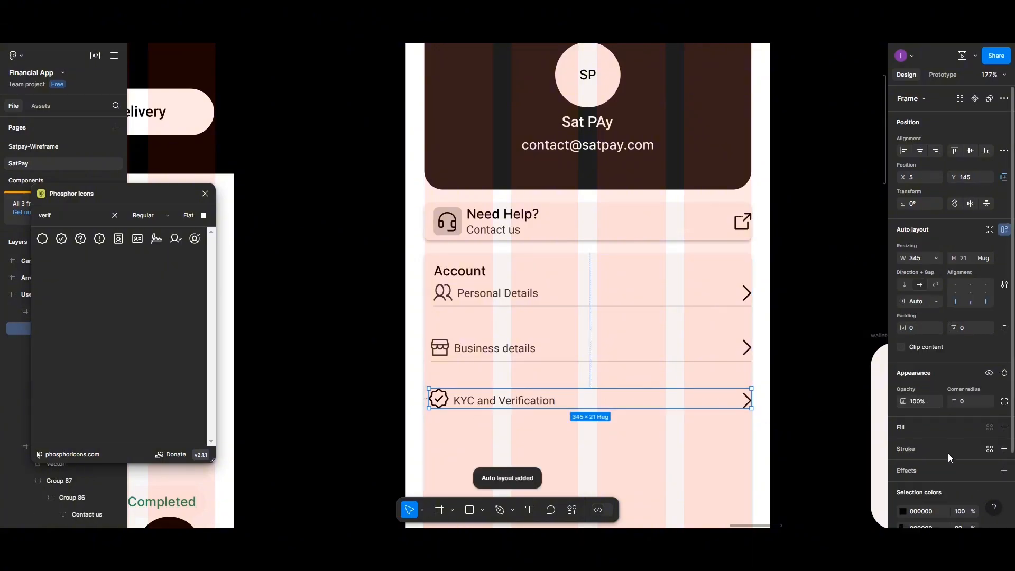
- Give the KYC and Verification row a light grey CAC5C5 outside stroke and move it under Business details
click(1004, 449)
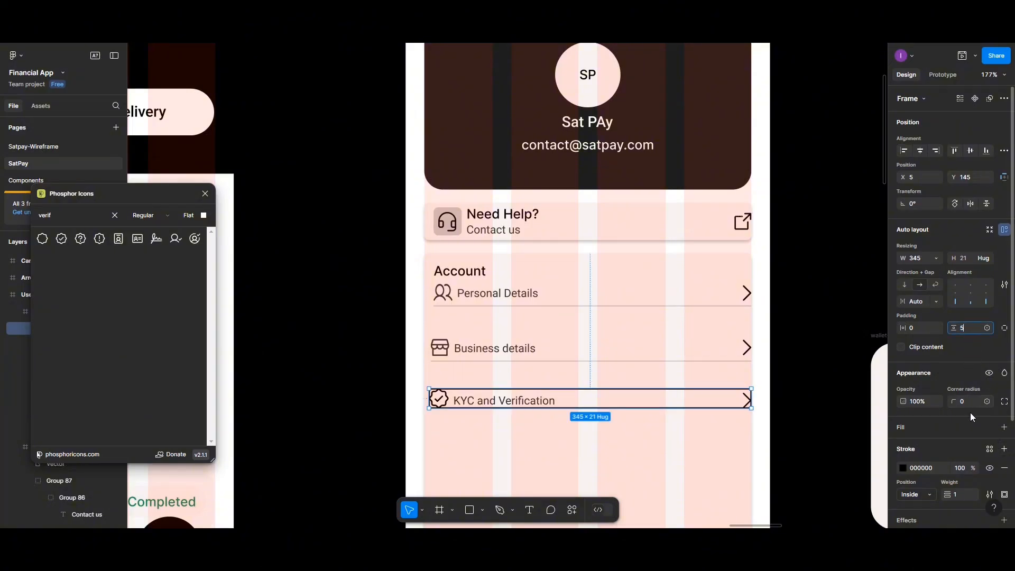
click(935, 496)
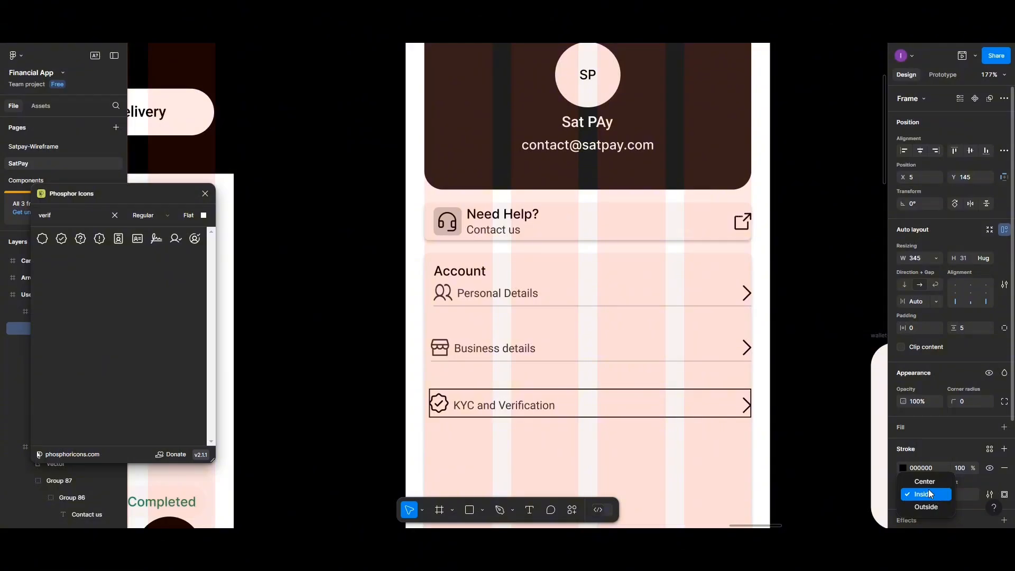
click(903, 468)
click(774, 488)
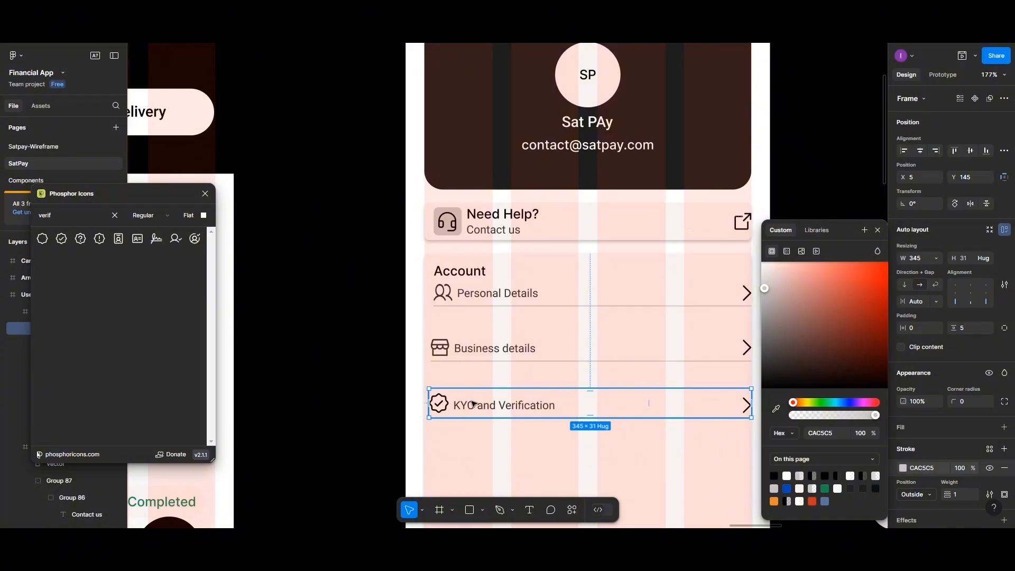
mouse_move(474, 406)
mouse_down()
mouse_move(469, 367)
mouse_move(469, 401)
mouse_up()
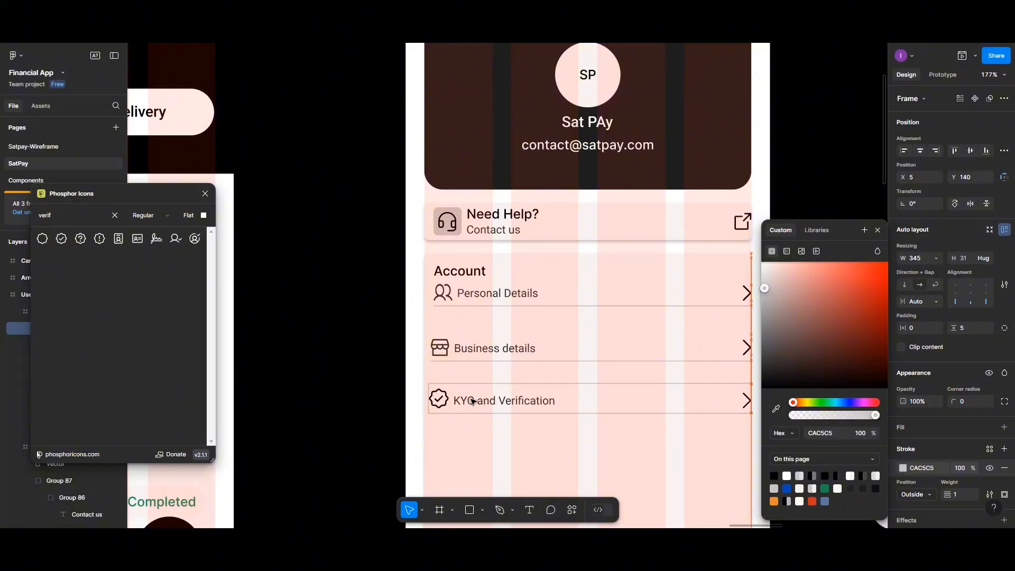
drag(85, 218, 39, 222)
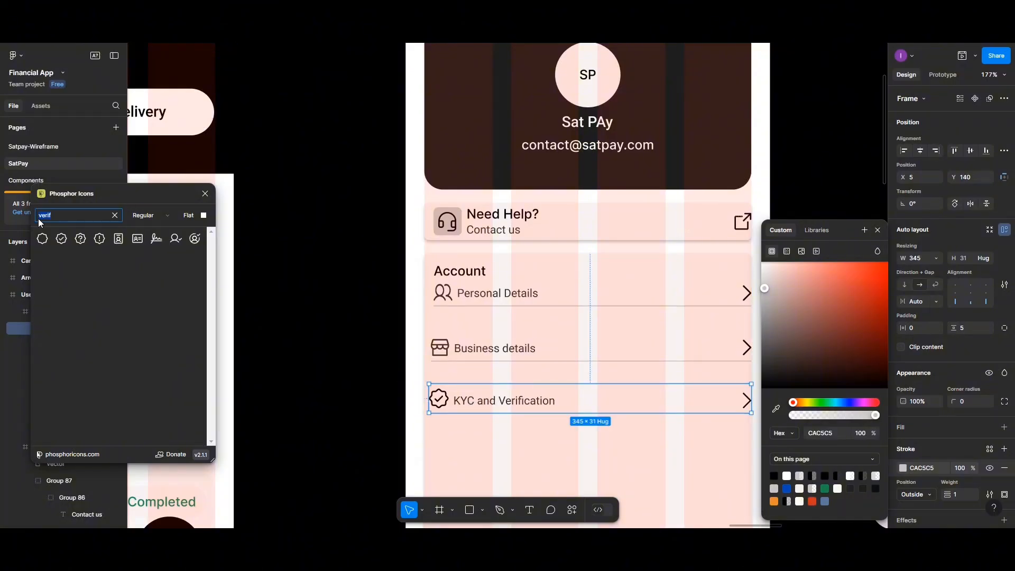
- Insert the 'bank' icon onto the Account card and delete its empty 24×24 placeholder frame
text(bank)
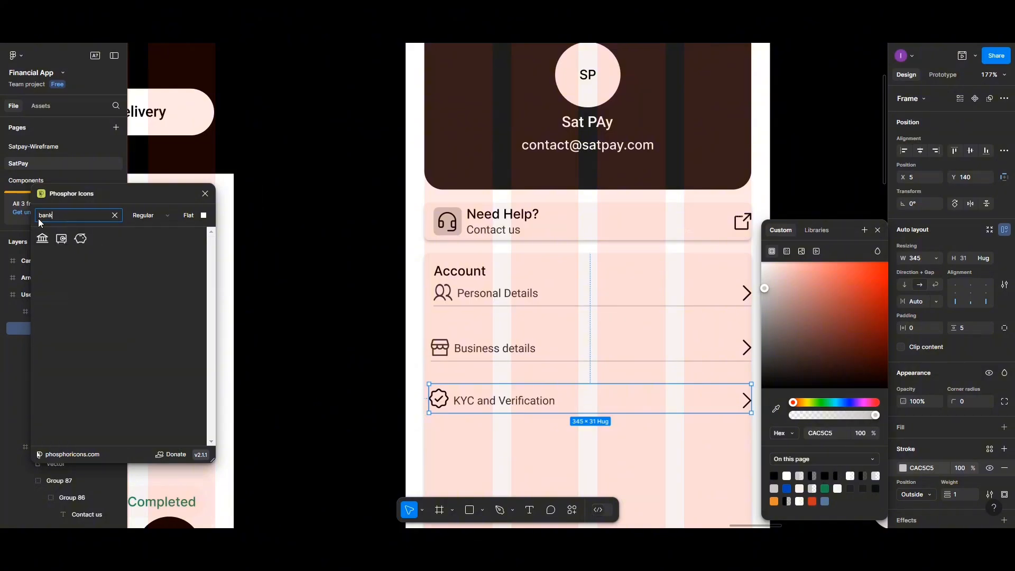
drag(43, 238, 493, 443)
double_click(444, 436)
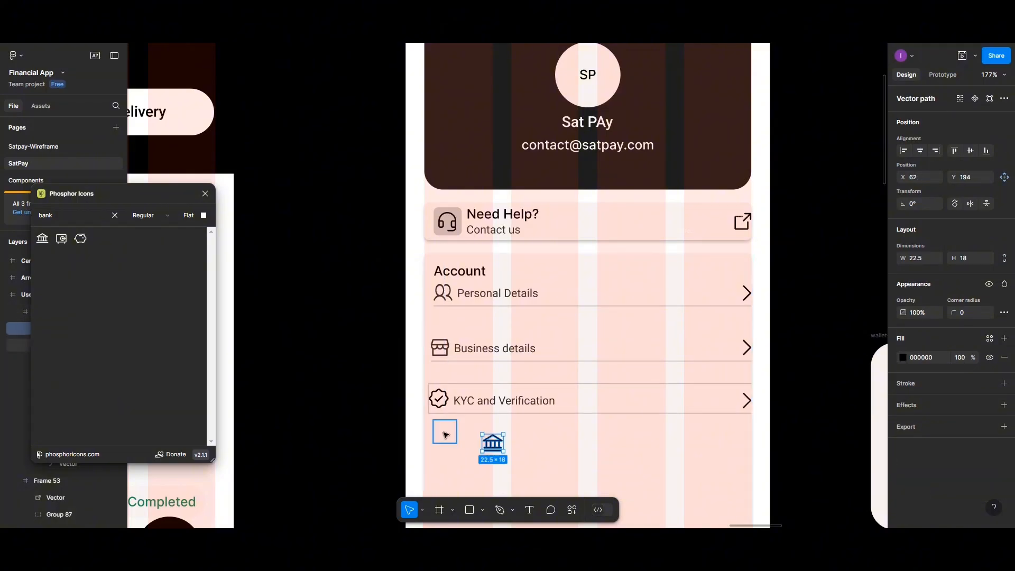
click(445, 435)
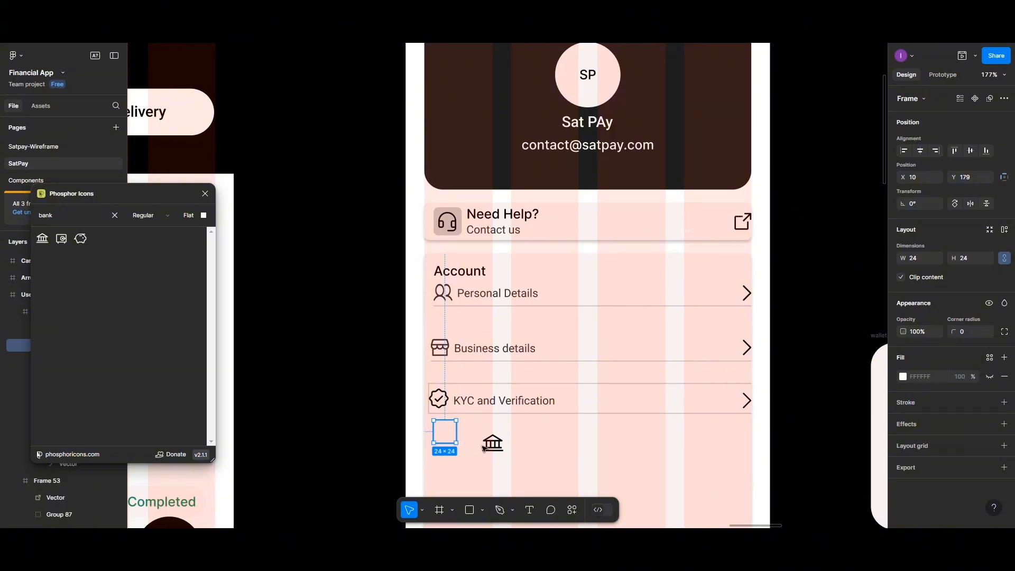
key(Delete)
- Move the bank icon just below the KYC and Verification row, aligned with its icon
click(491, 449)
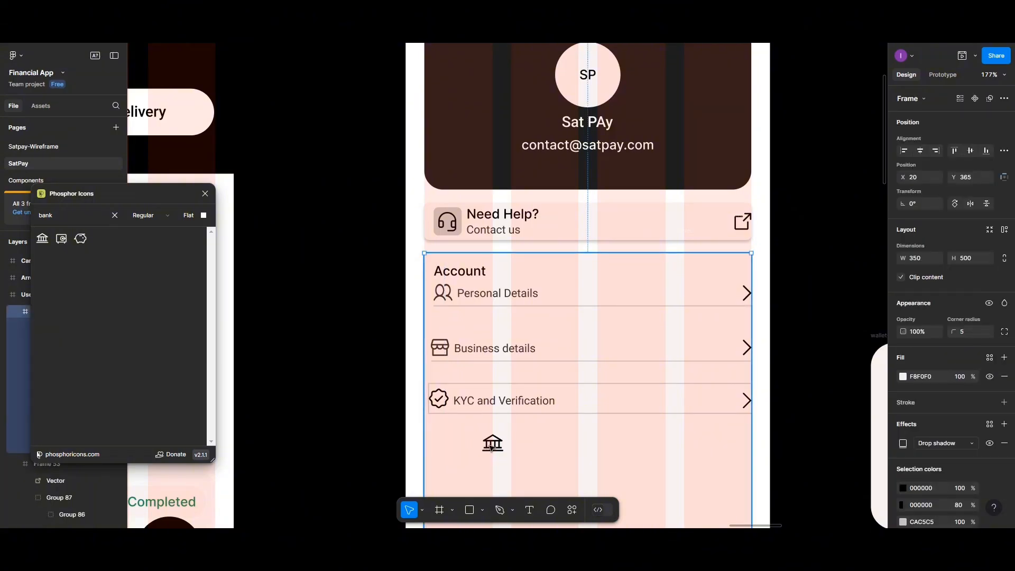
click(491, 448)
drag(491, 448, 441, 443)
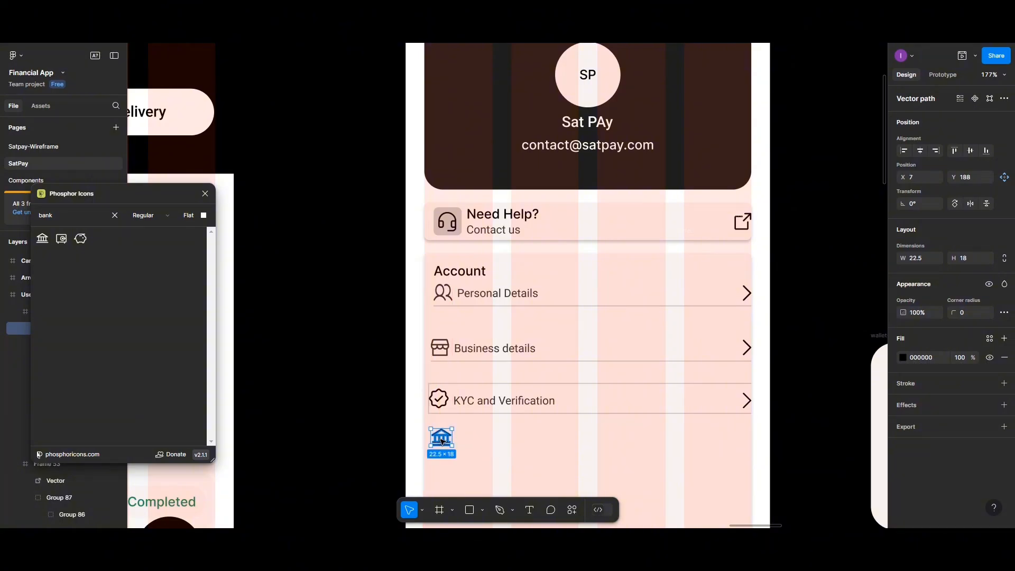
double_click(494, 405)
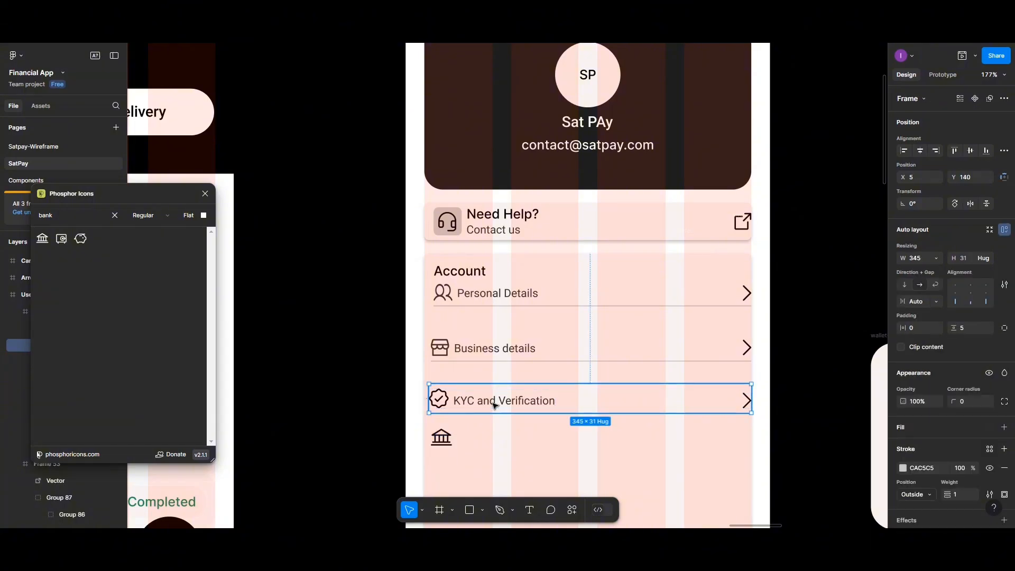
click(481, 459)
- Create a 'Withdrawal Bank details' text label and place it right of the bank icon
click(528, 510)
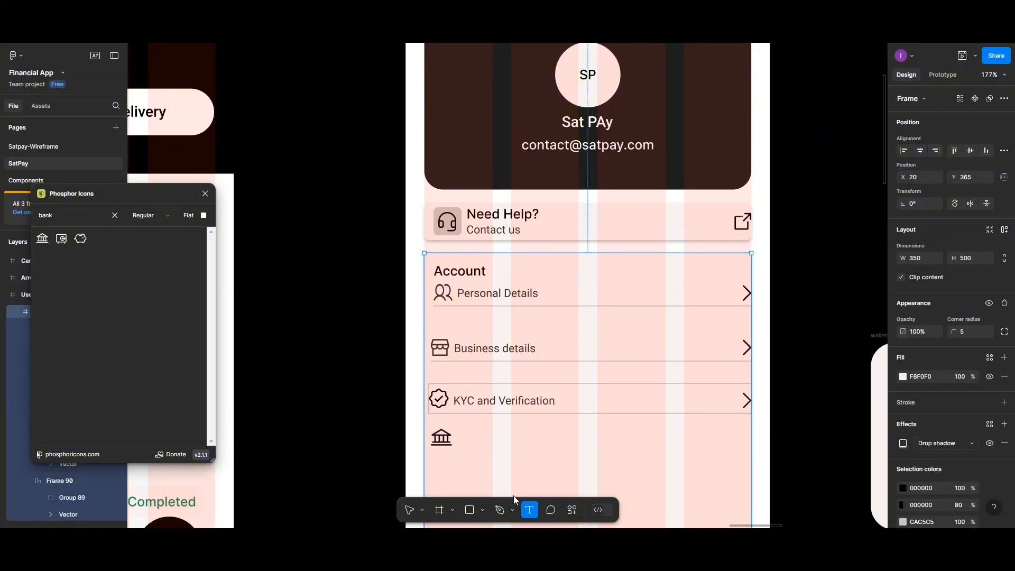
click(470, 438)
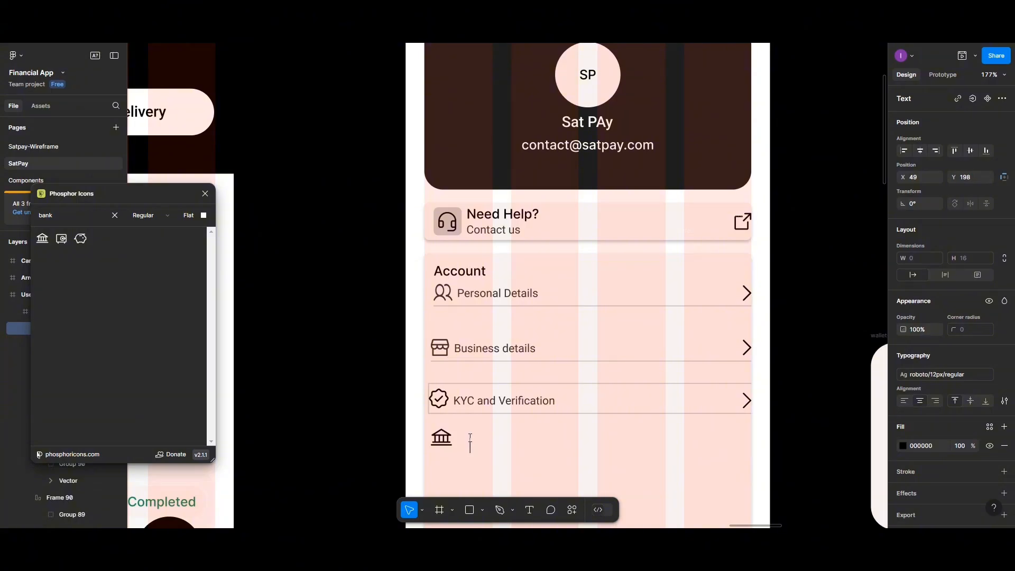
text(Withdrawal Bank)
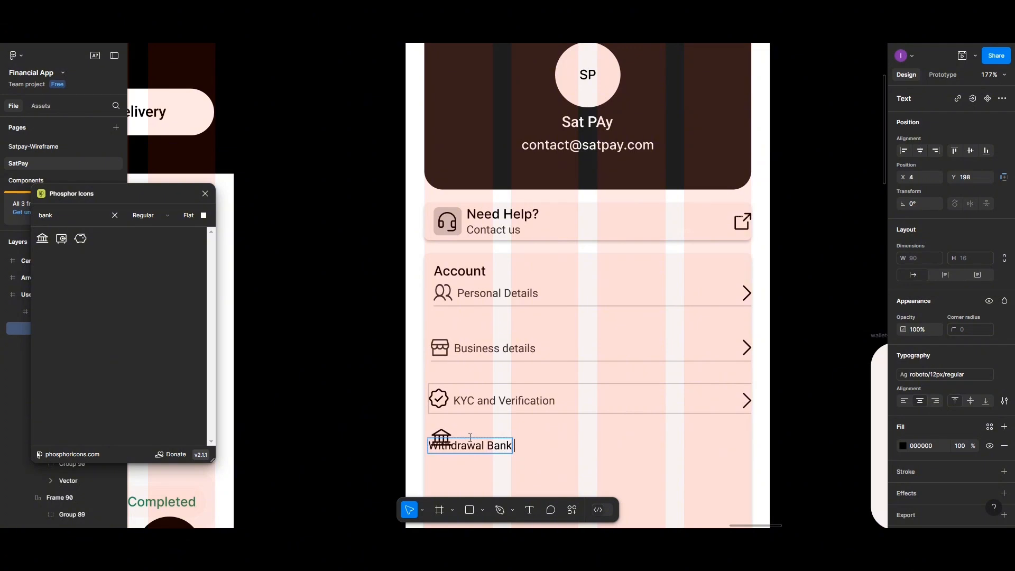
text( details)
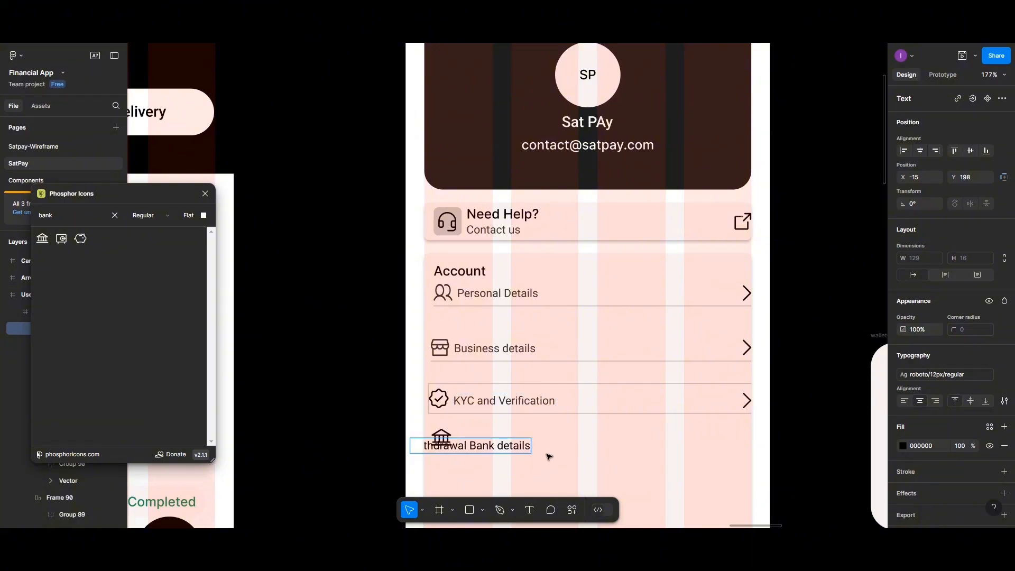
key(Escape)
drag(501, 448, 550, 441)
- Set the label's fill opacity to 80% and detach its text style
click(903, 446)
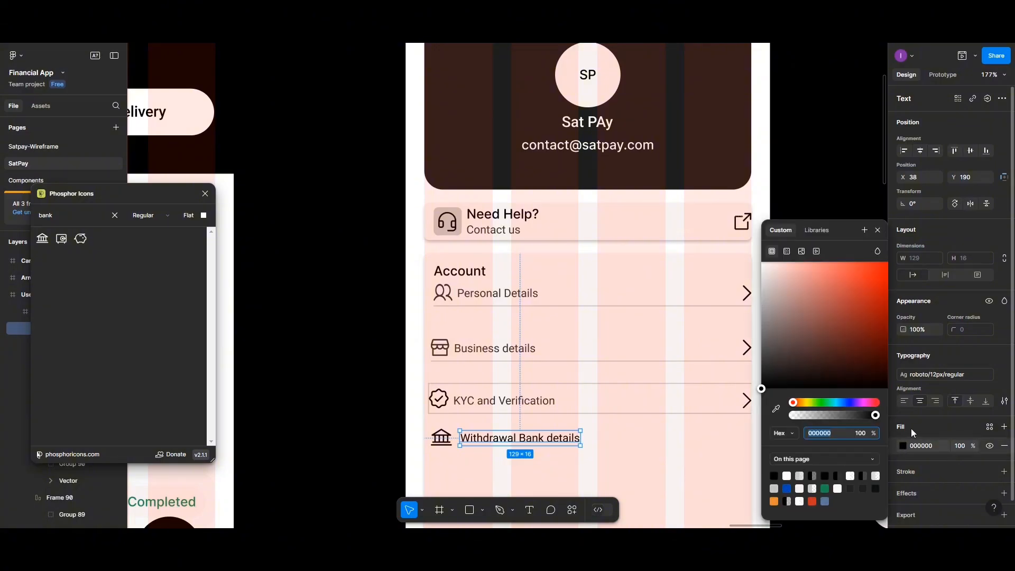
click(958, 446)
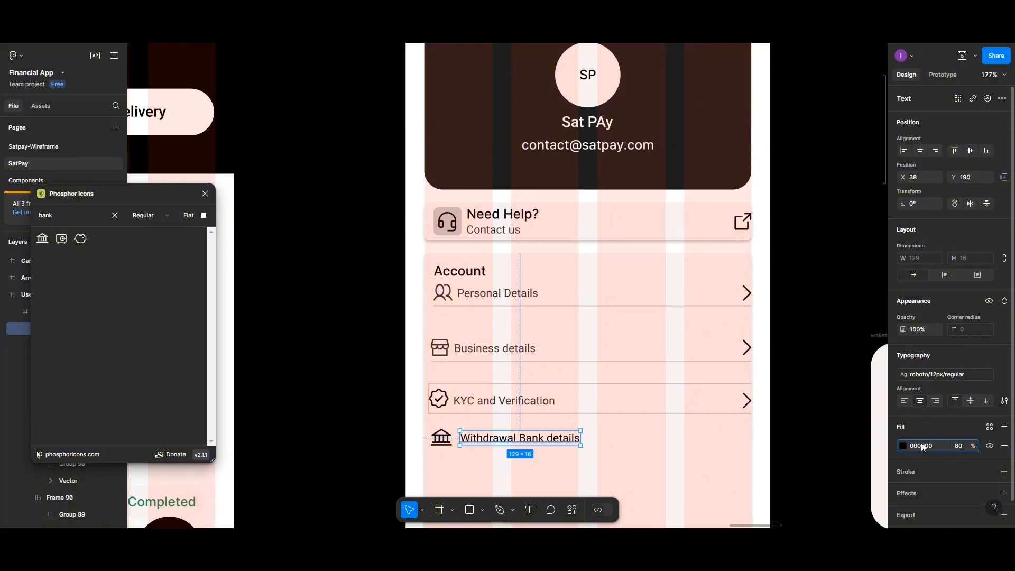
click(1005, 377)
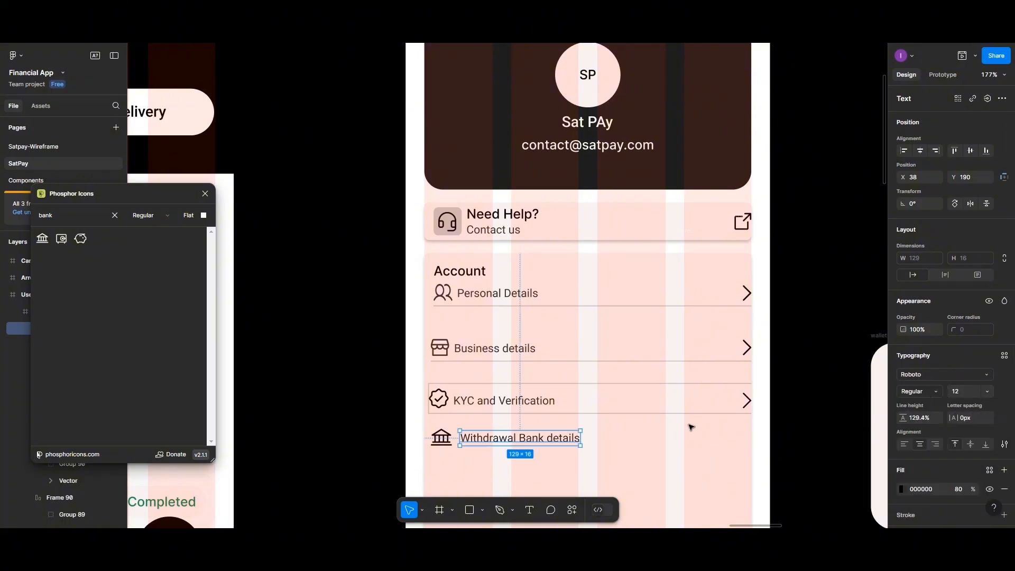
- Dim the bank icon and the KYC row's check icon fills to 80% opacity
click(445, 445)
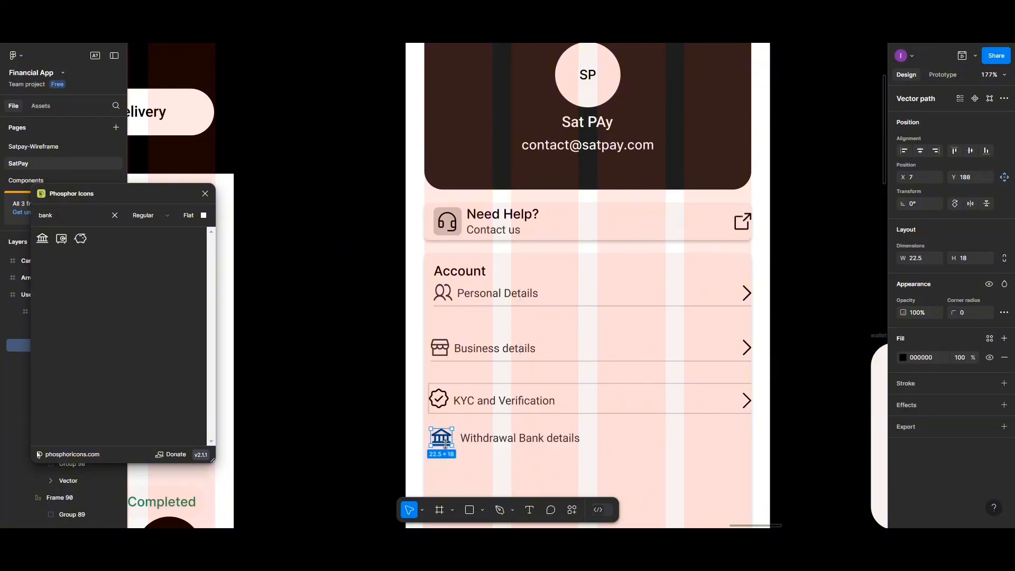
click(957, 358)
click(443, 403)
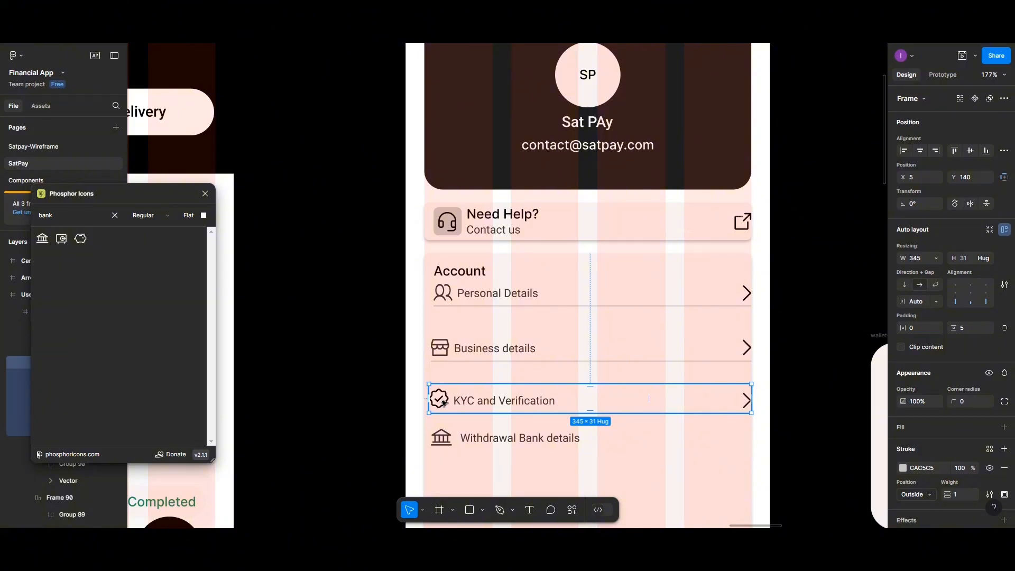
click(433, 399)
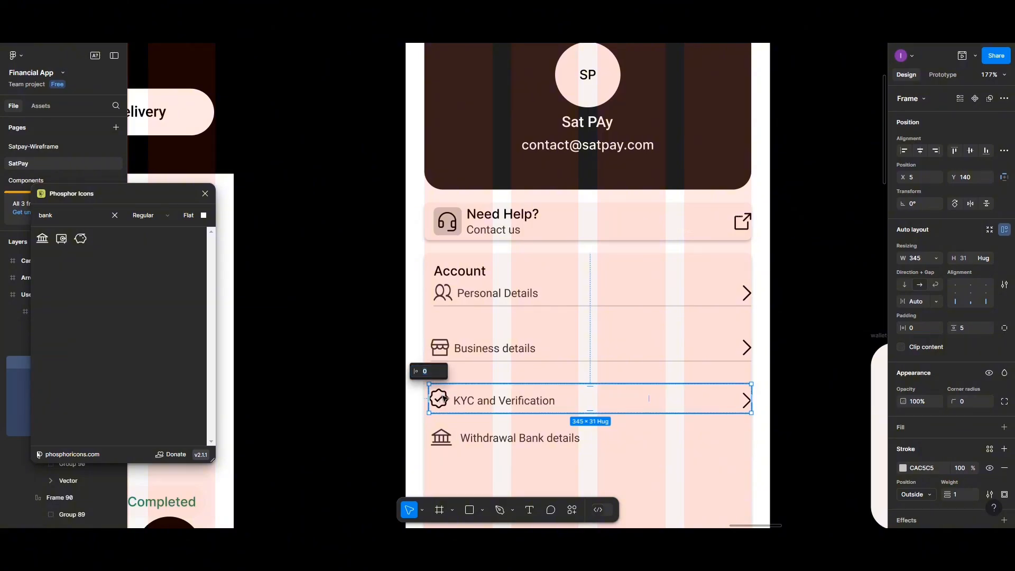
key(Escape)
click(445, 398)
click(445, 399)
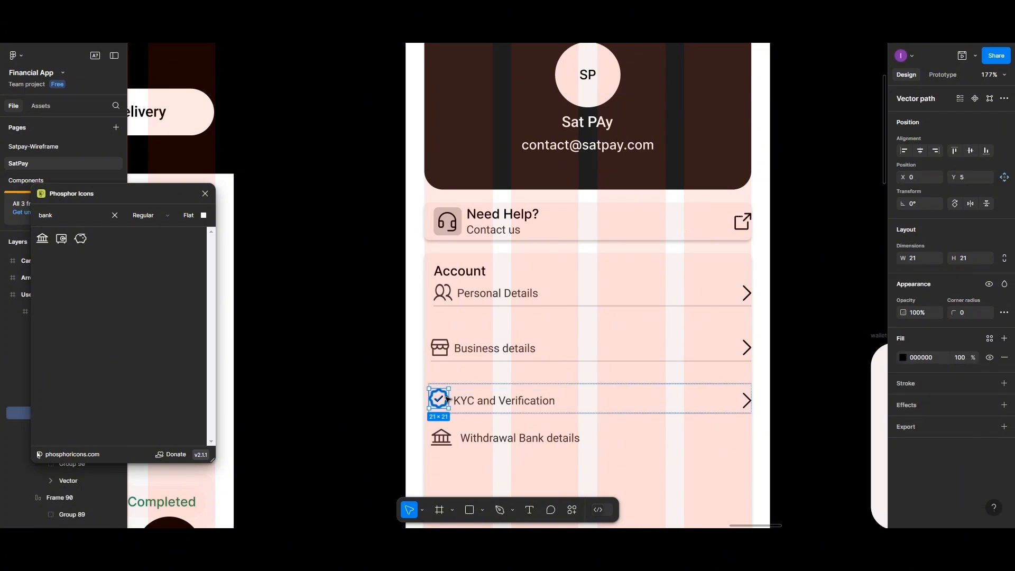
click(971, 362)
text(80)
key(Return)
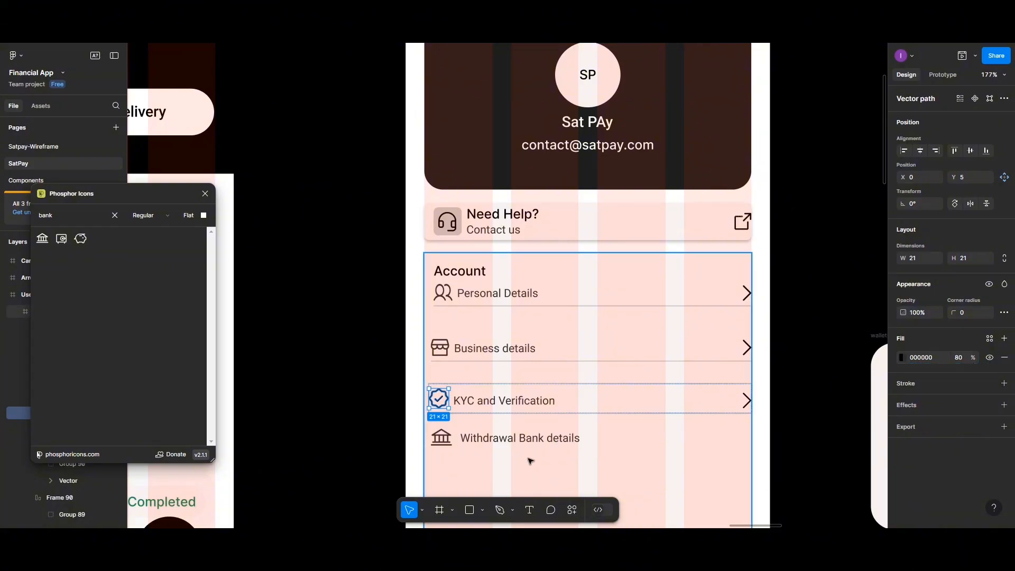
- Group the bank icon with its label, 5 px apart, positioned at X 5
scroll(529, 461, down, 1)
click(446, 436)
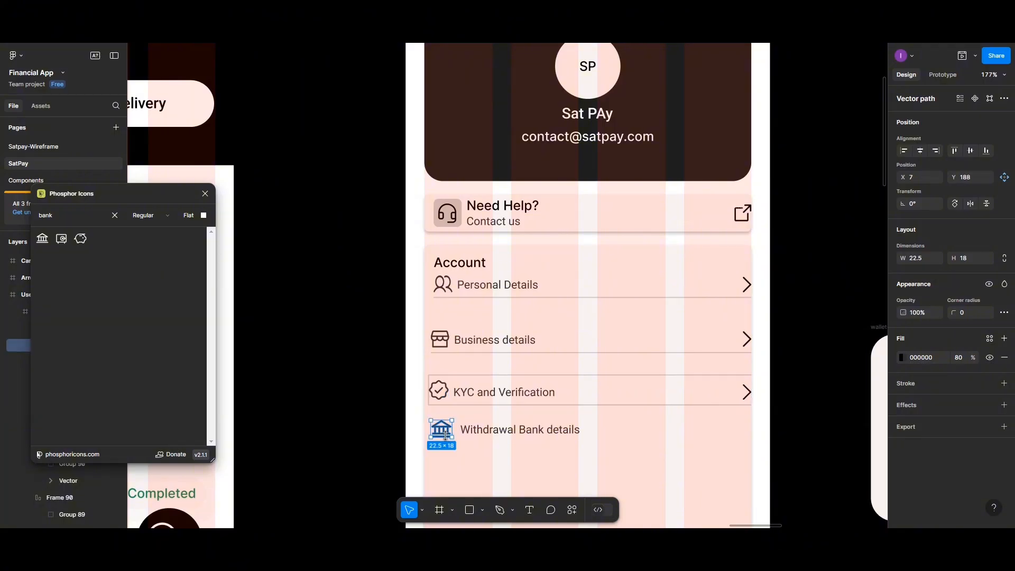
shift+click(495, 435)
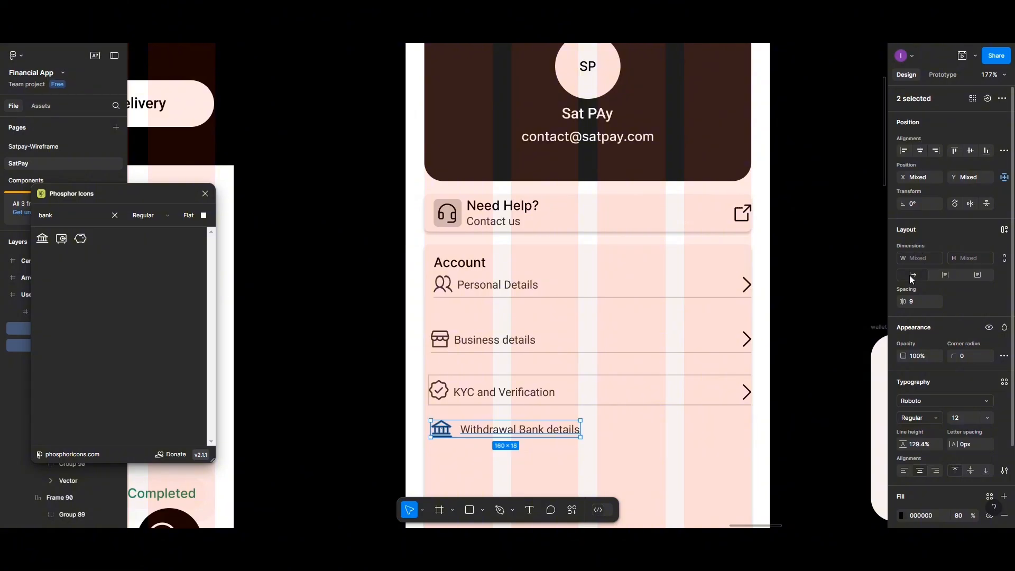
click(919, 302)
key(ctrl+g)
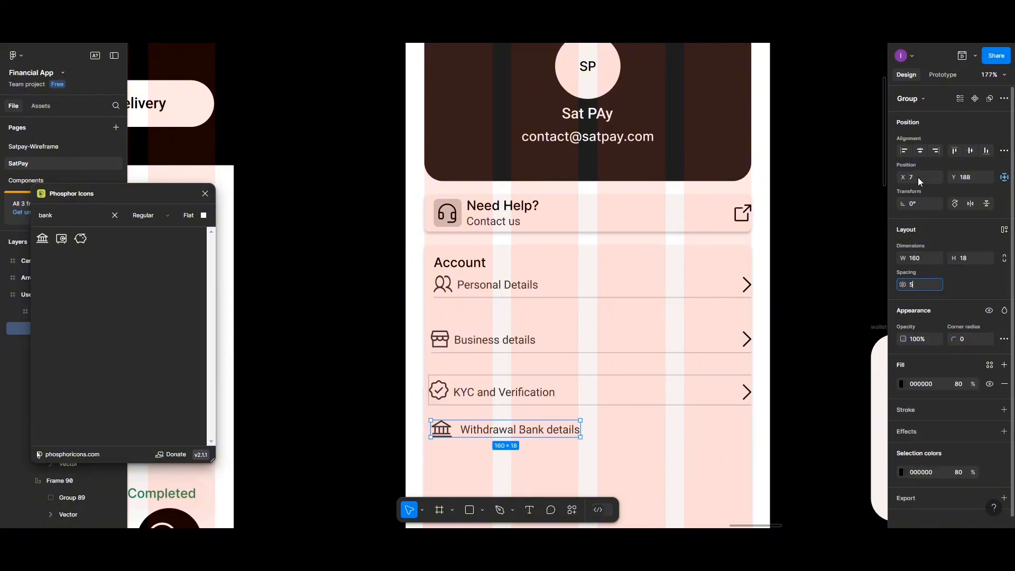
click(918, 177)
text(5)
key(Return)
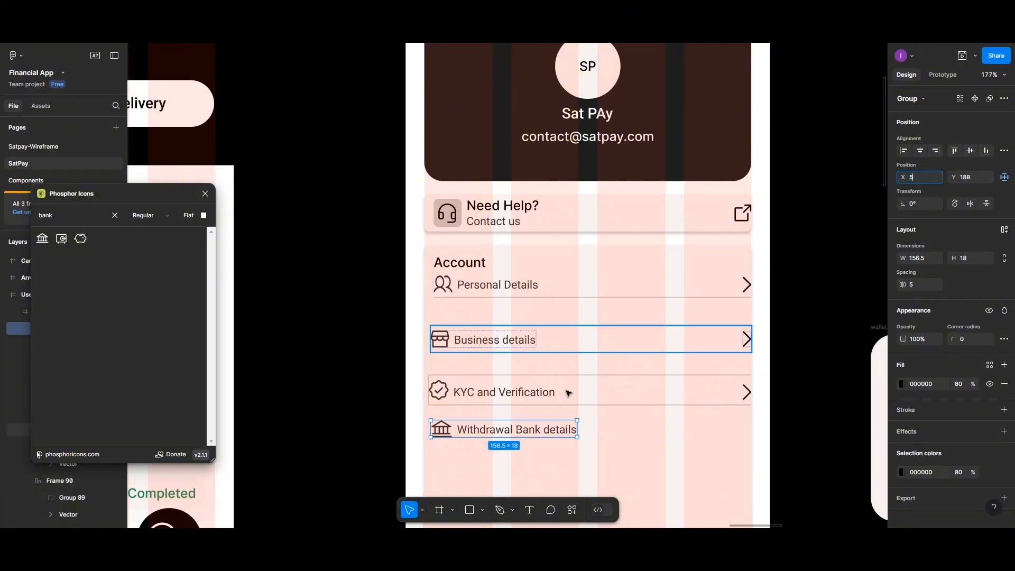
- Copy the KYC row's chevron down into the Withdrawal row and select it with the label group
double_click(748, 392)
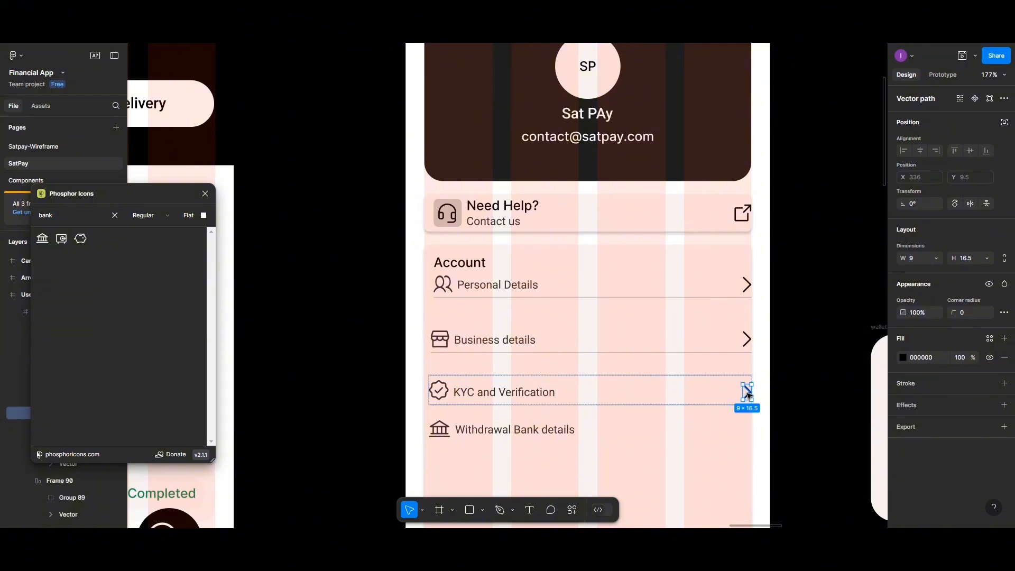
drag(747, 392, 743, 431)
shift+click(557, 431)
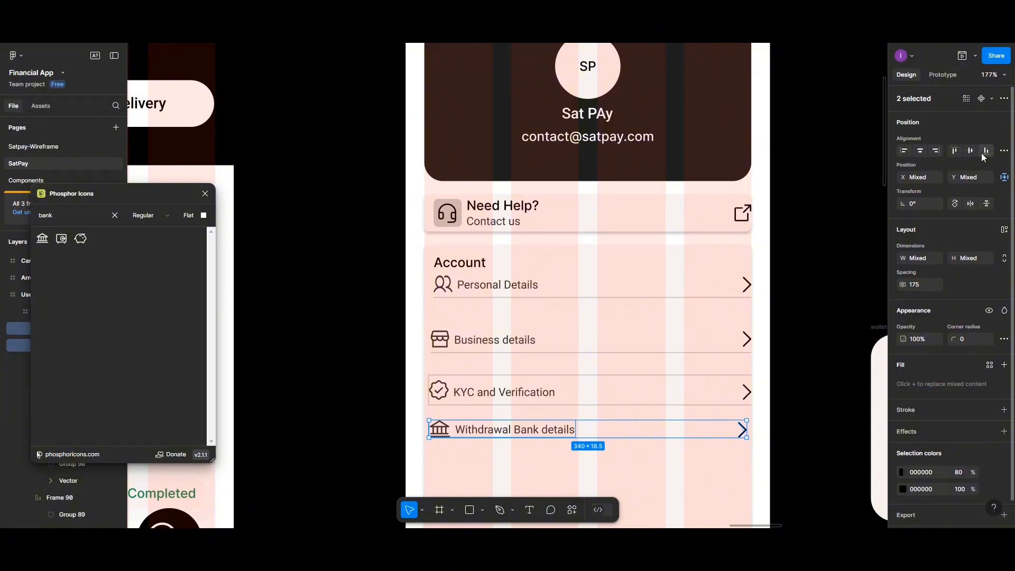
- Make the Withdrawal row an auto-layout frame with a bottom-only, outside CAC5C5 stroke at 80% opacity
key(shift+a)
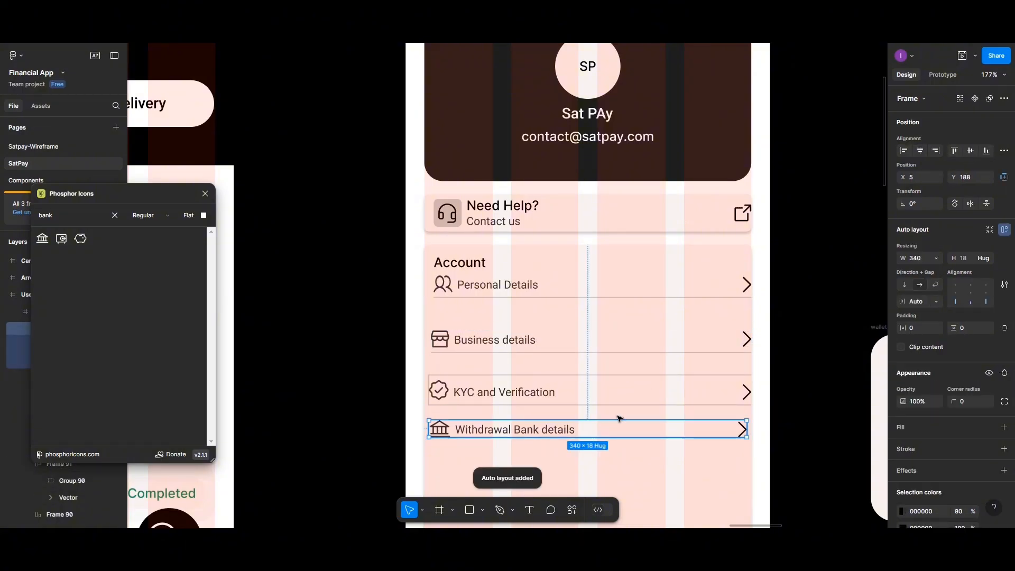
click(1004, 449)
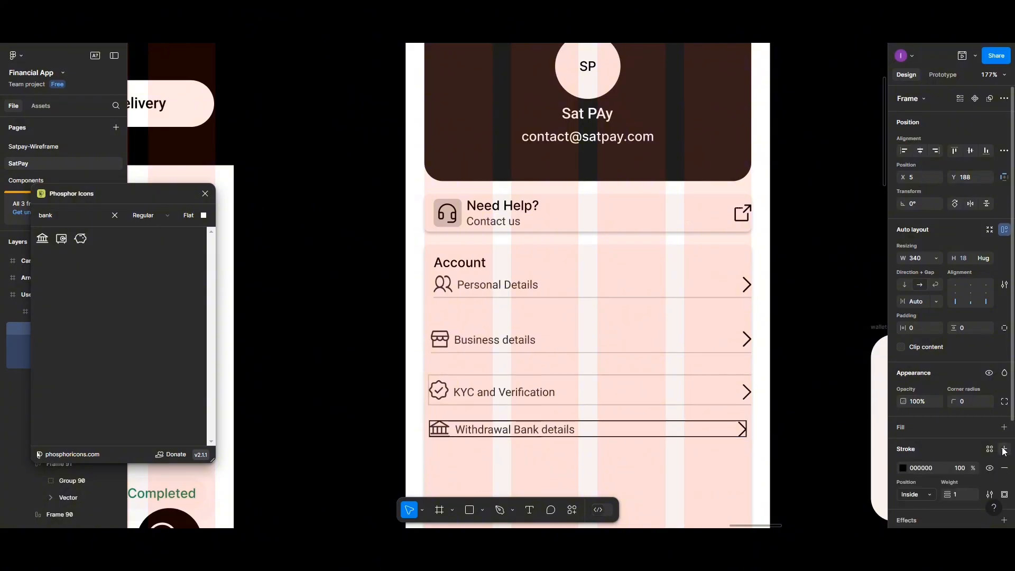
click(1005, 495)
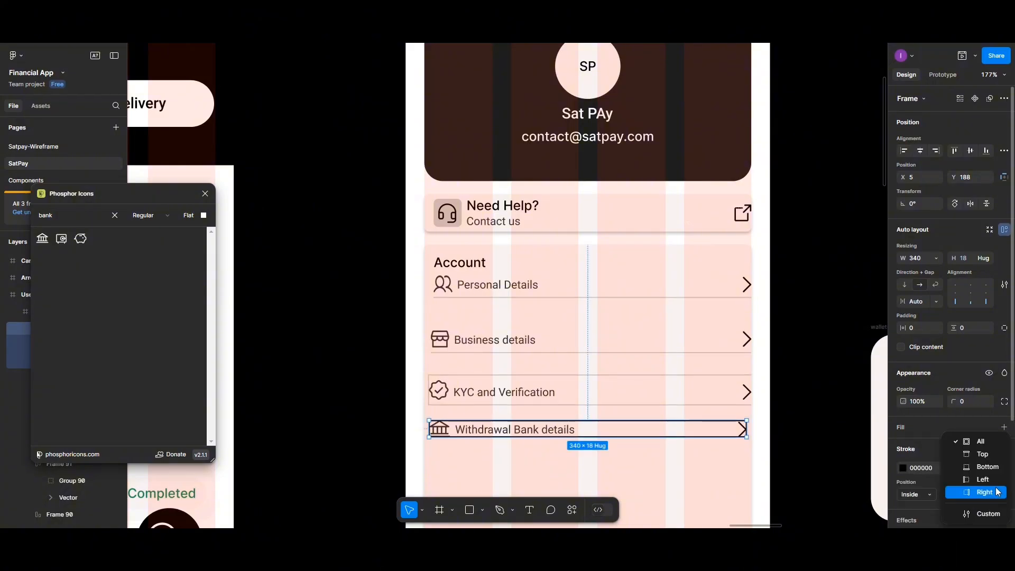
click(987, 467)
click(925, 500)
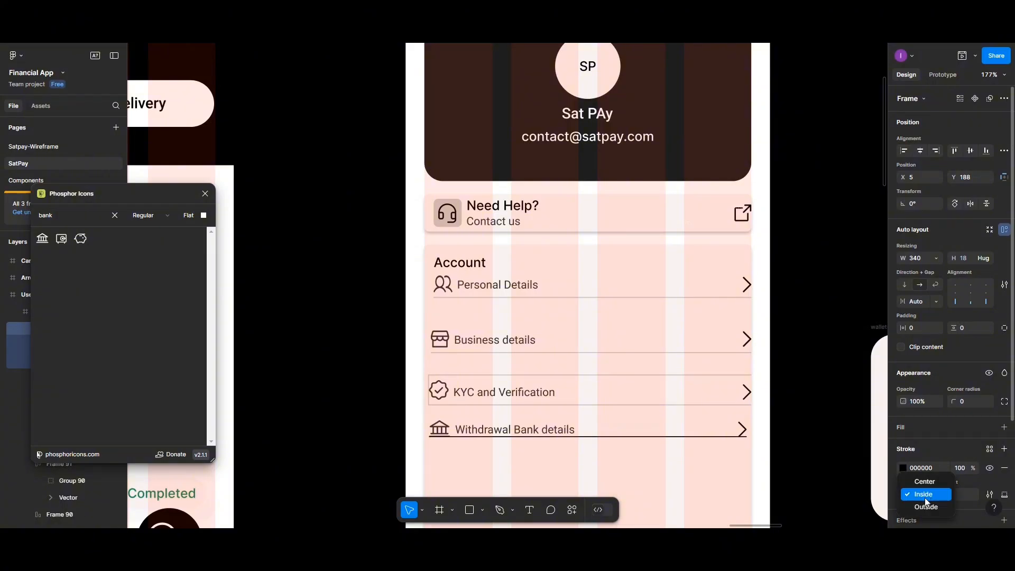
click(926, 506)
click(959, 468)
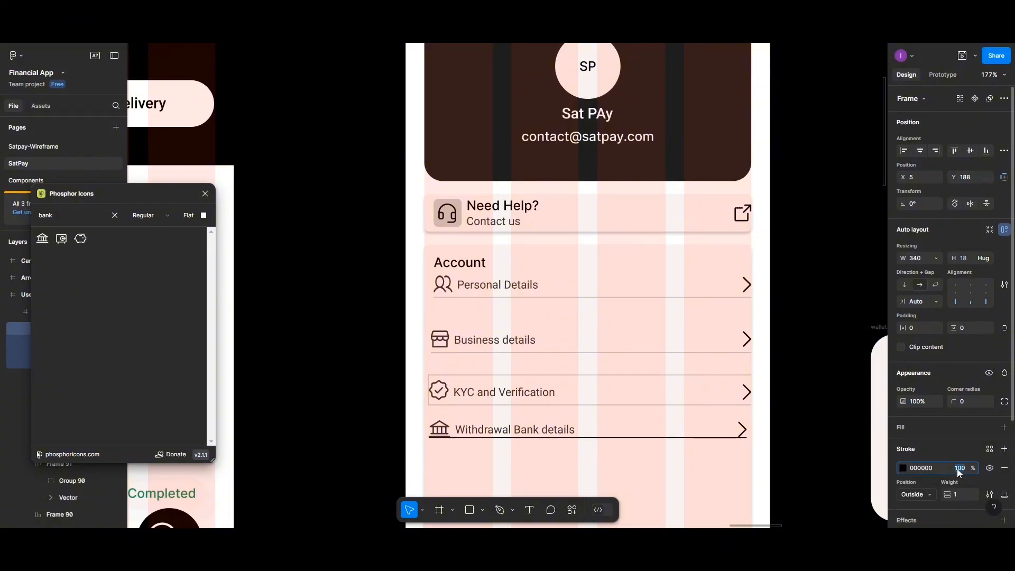
text(80)
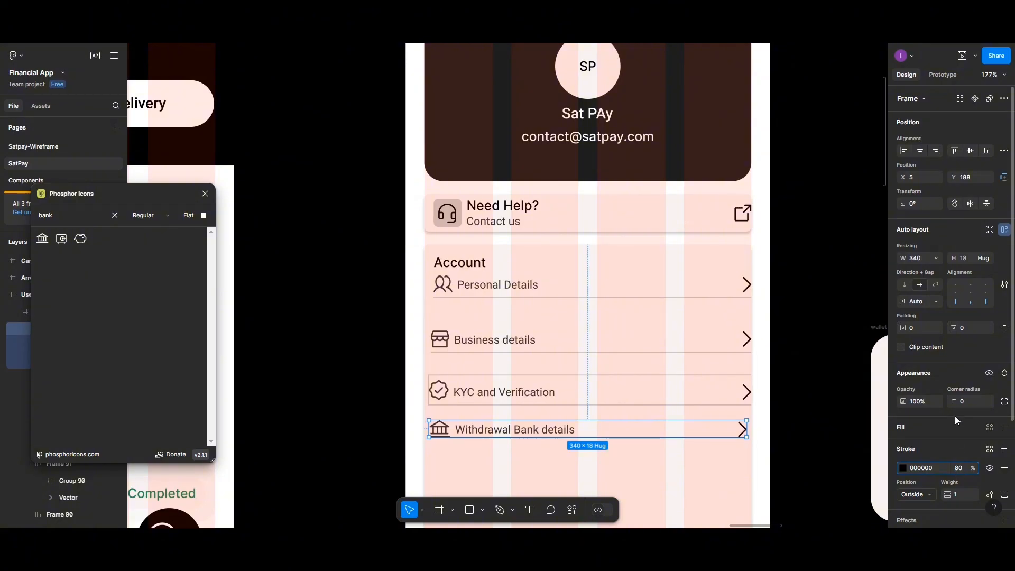
click(903, 468)
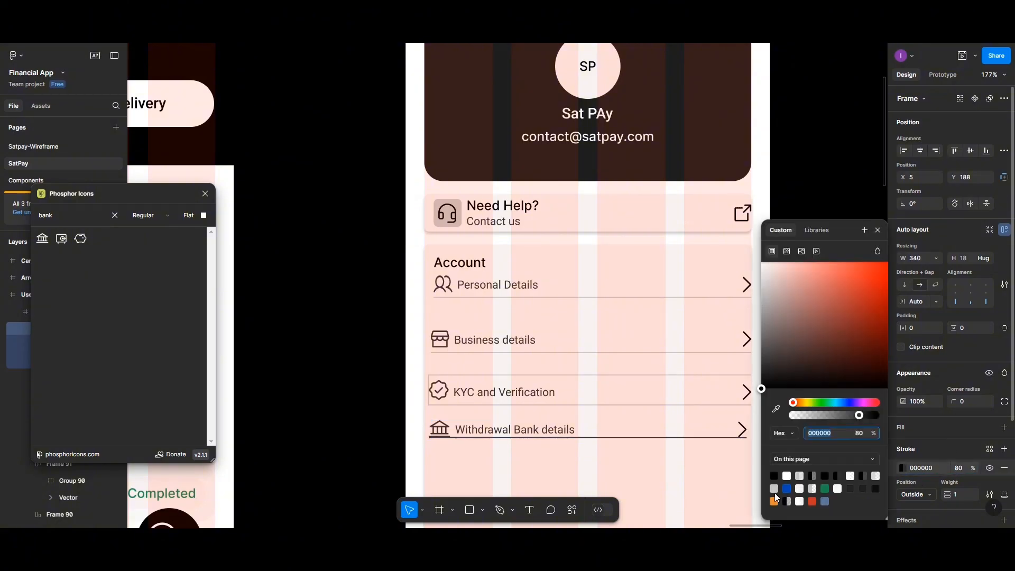
click(775, 488)
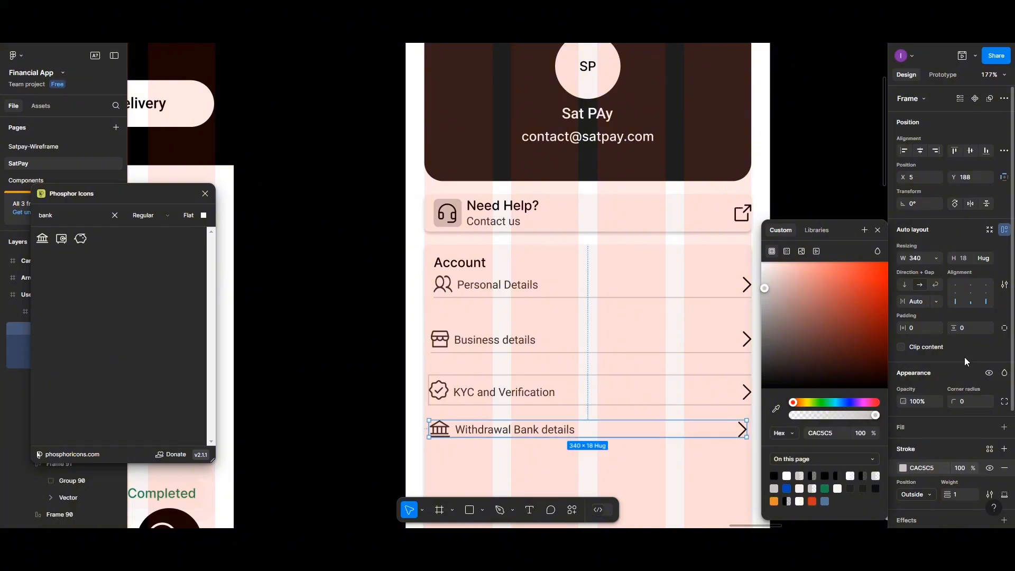
- Set the Withdrawal row's vertical padding to 5 px
click(969, 329)
text(5)
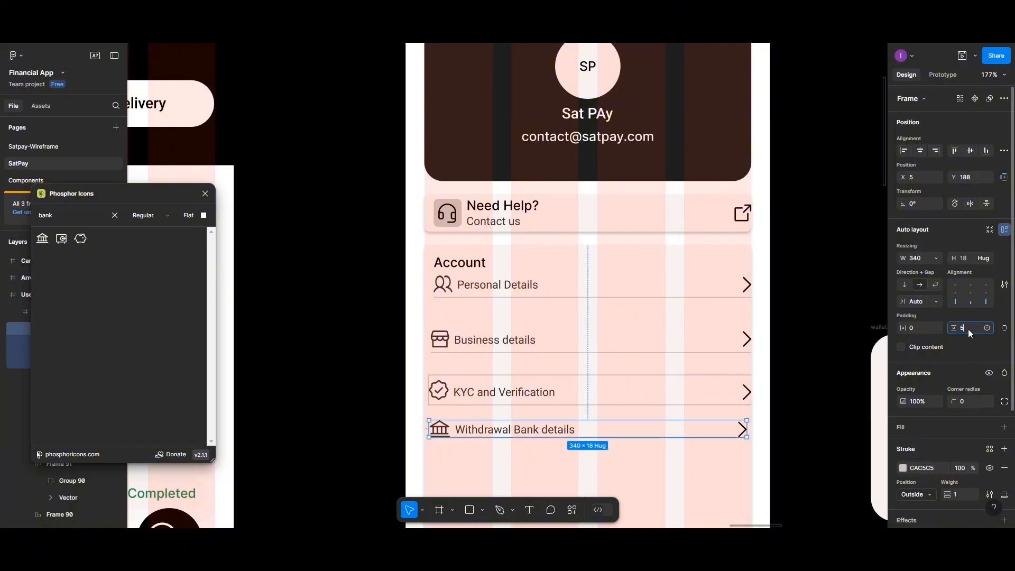
key(Return)
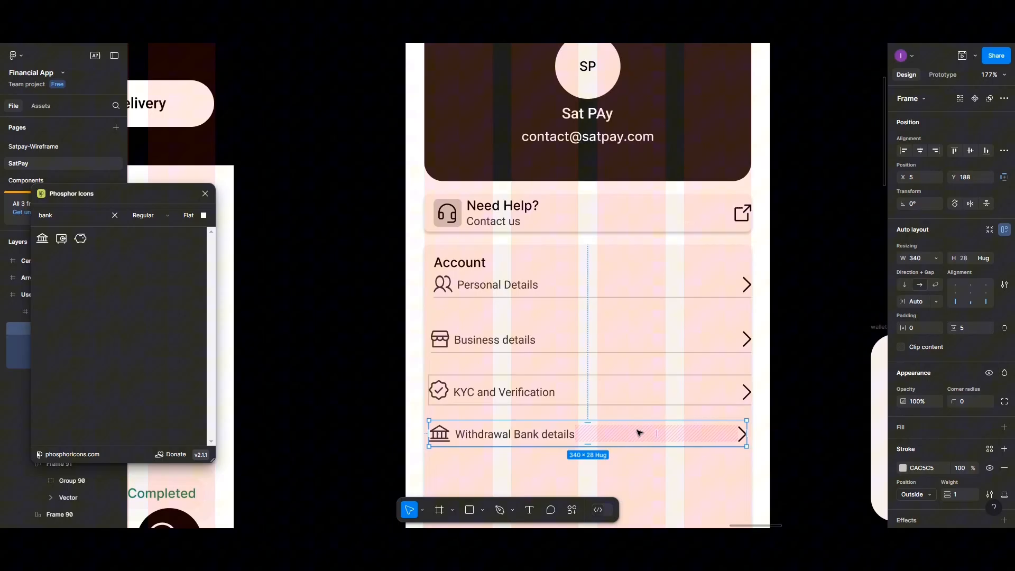
click(661, 476)
- Resize the Account card to 350×234 so it ends just below the Withdrawal Bank details row
scroll(576, 438, down, 1)
scroll(576, 438, down, 5)
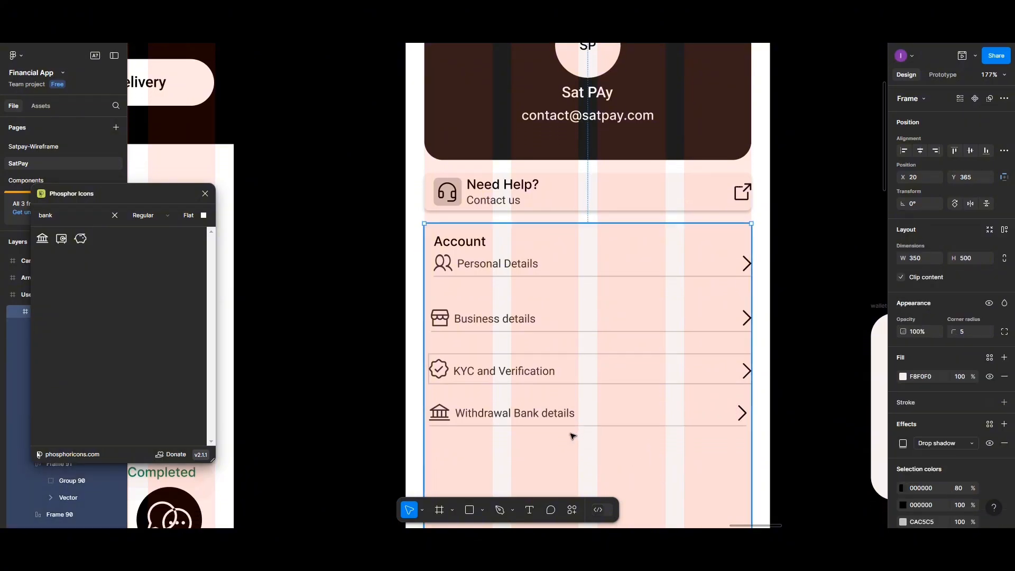
scroll(572, 431, down, 2)
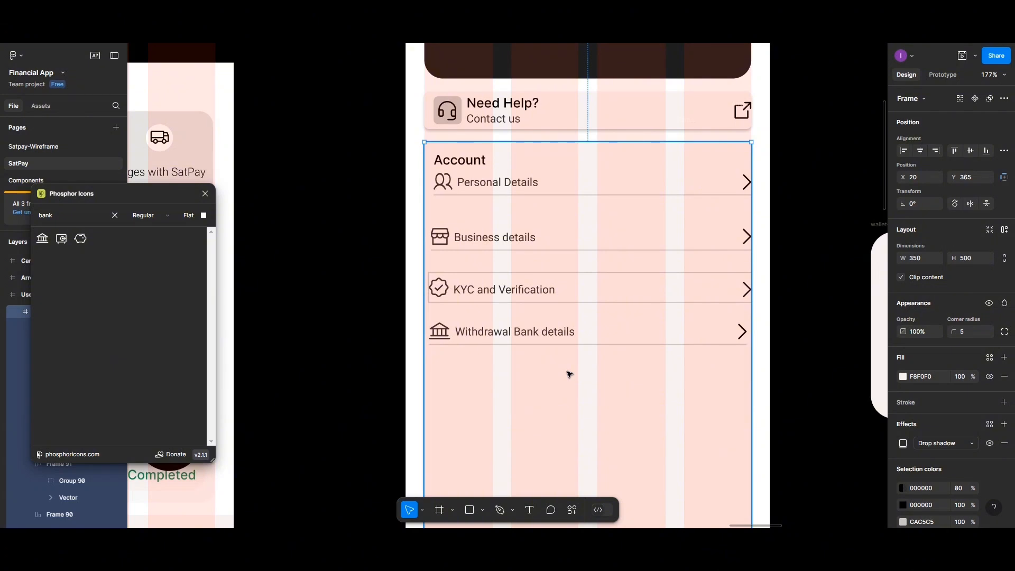
scroll(569, 374, up, 1)
scroll(526, 265, up, 2)
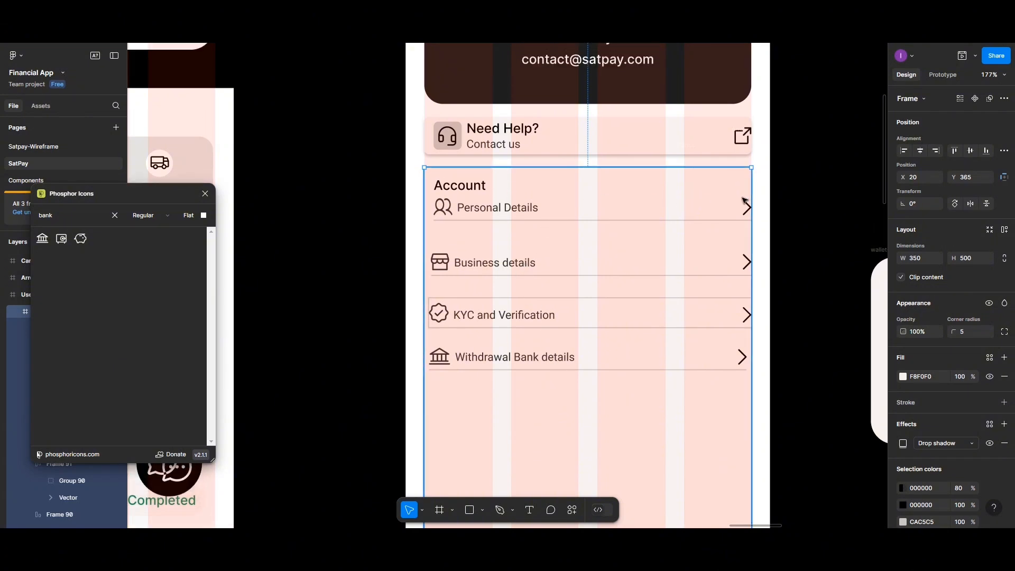
click(765, 185)
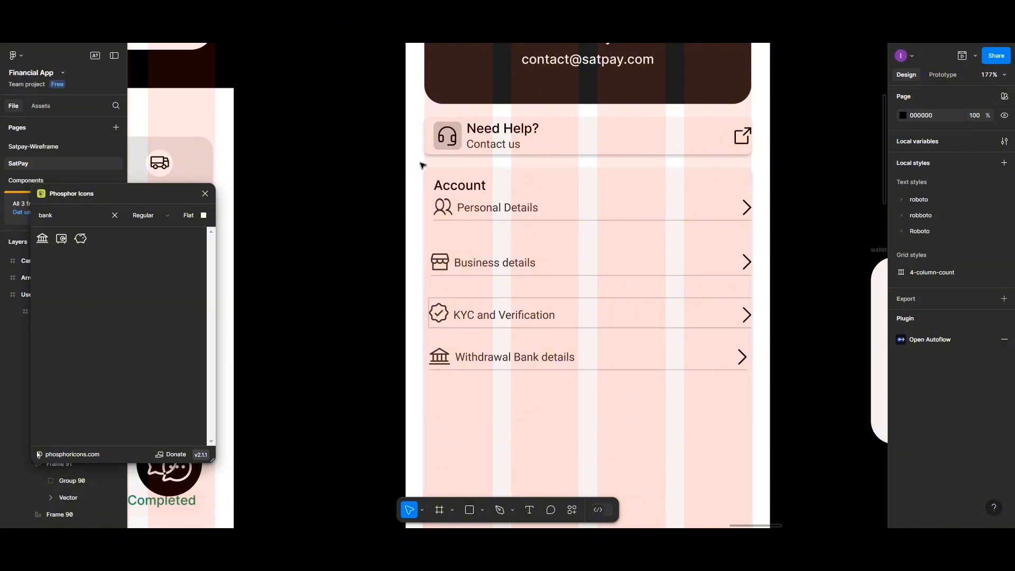
click(433, 177)
scroll(681, 349, down, 2)
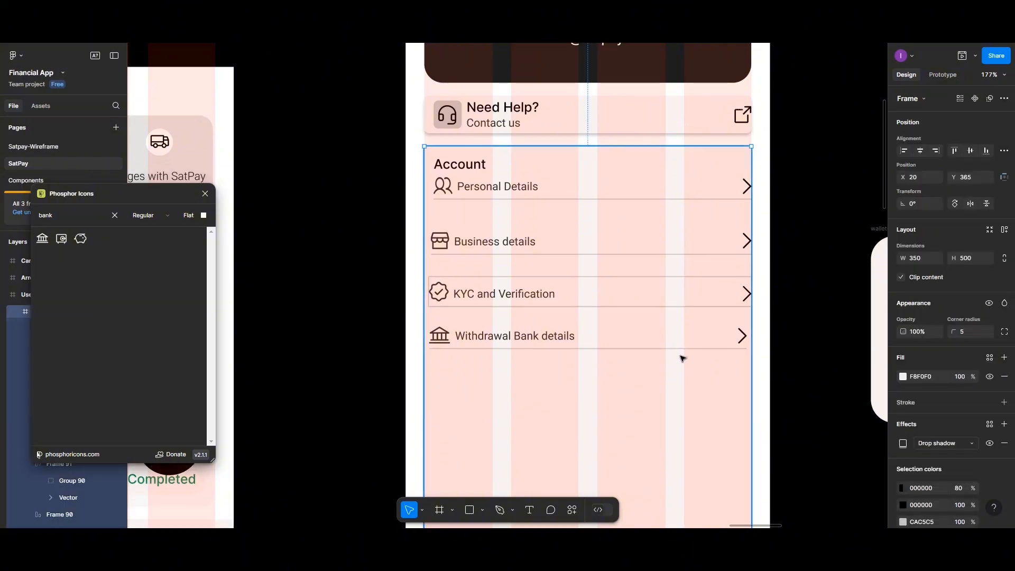
scroll(665, 422, down, 8)
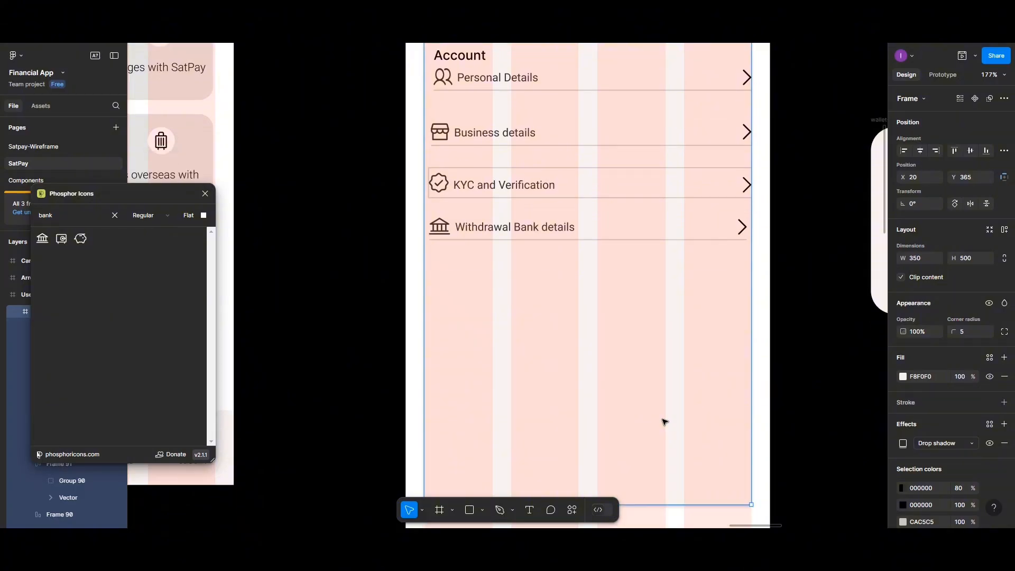
scroll(665, 422, down, 5)
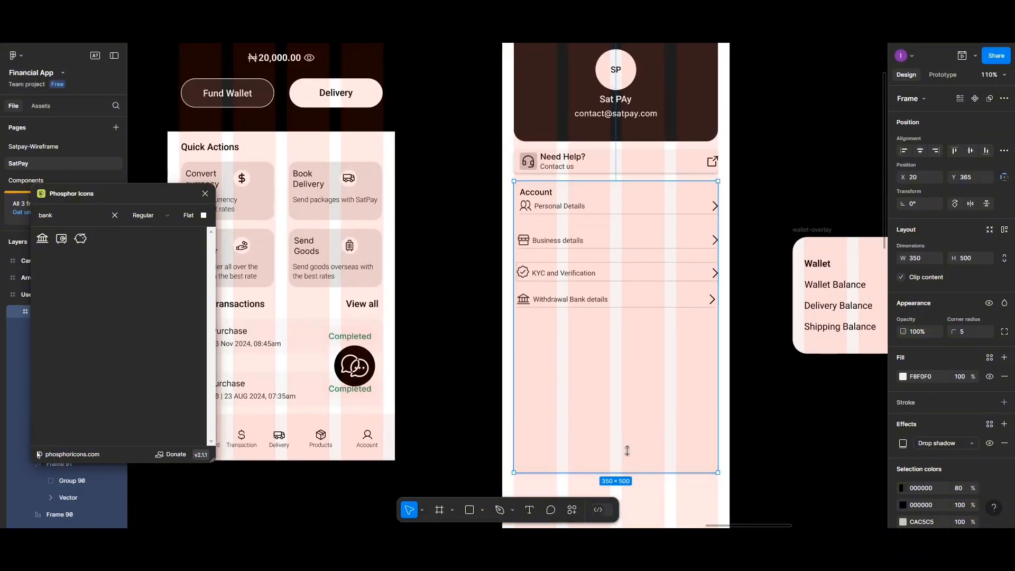
drag(628, 451, 633, 317)
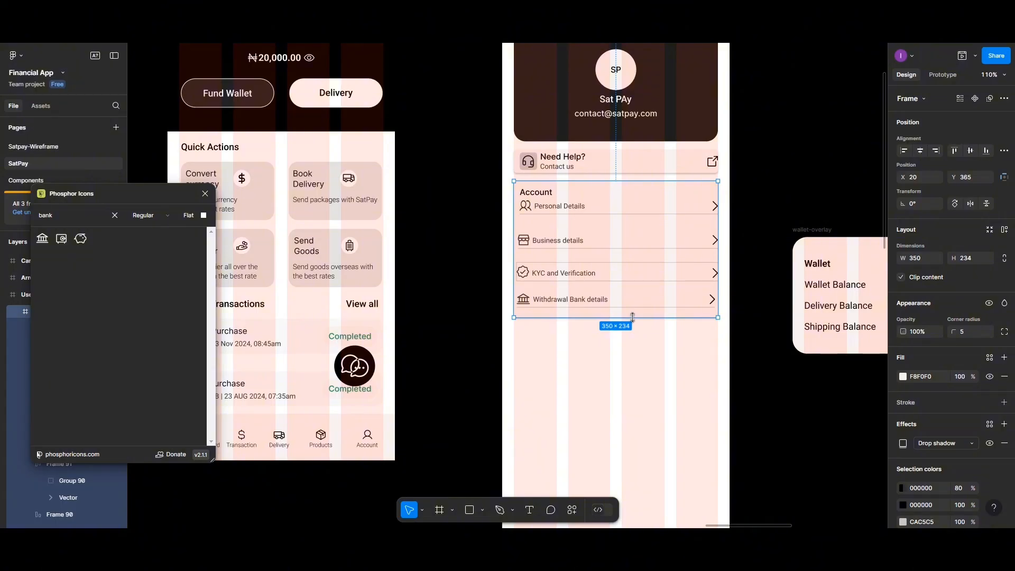
drag(633, 317, 634, 315)
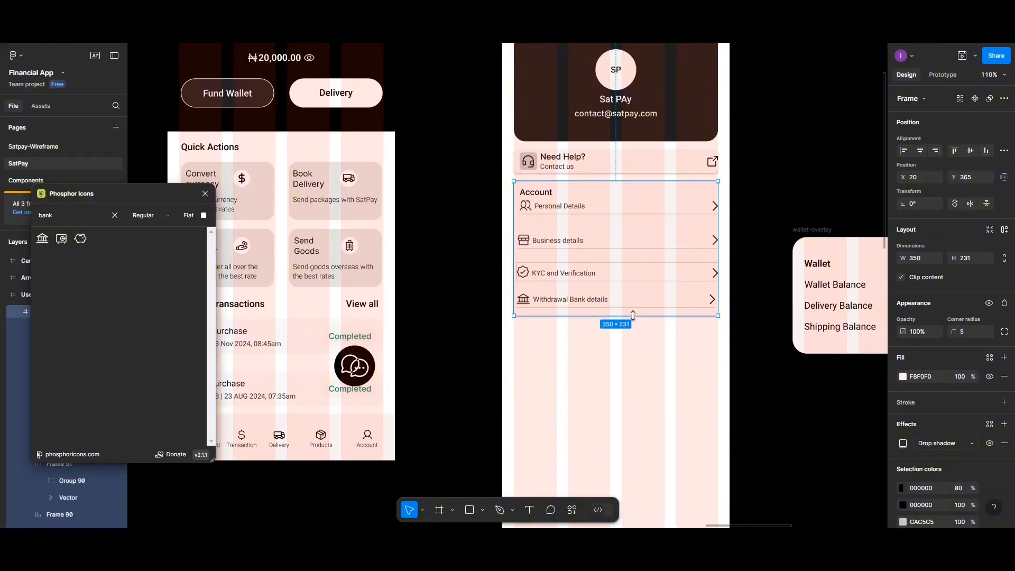
drag(633, 316, 633, 318)
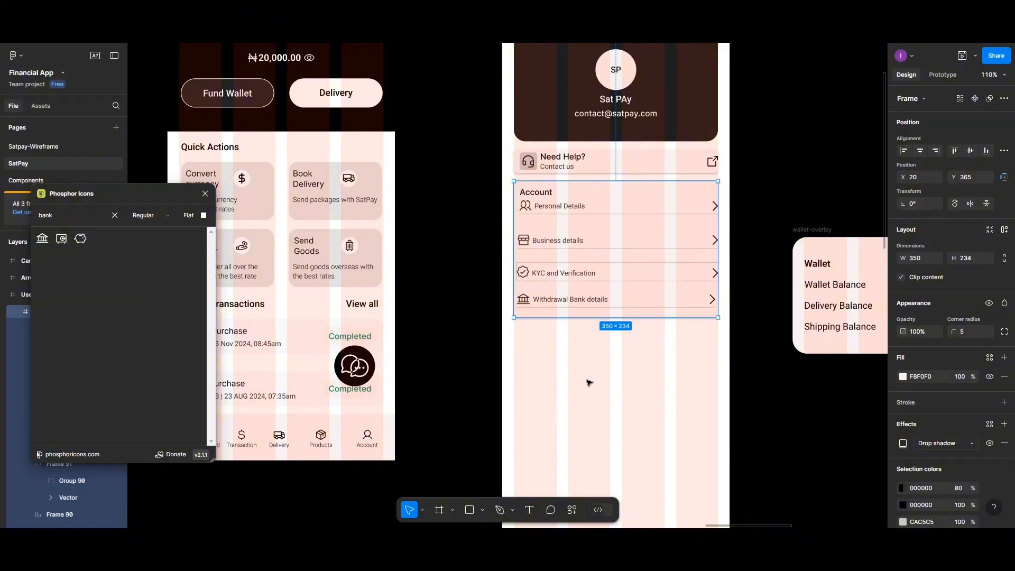
scroll(582, 378, up, 2)
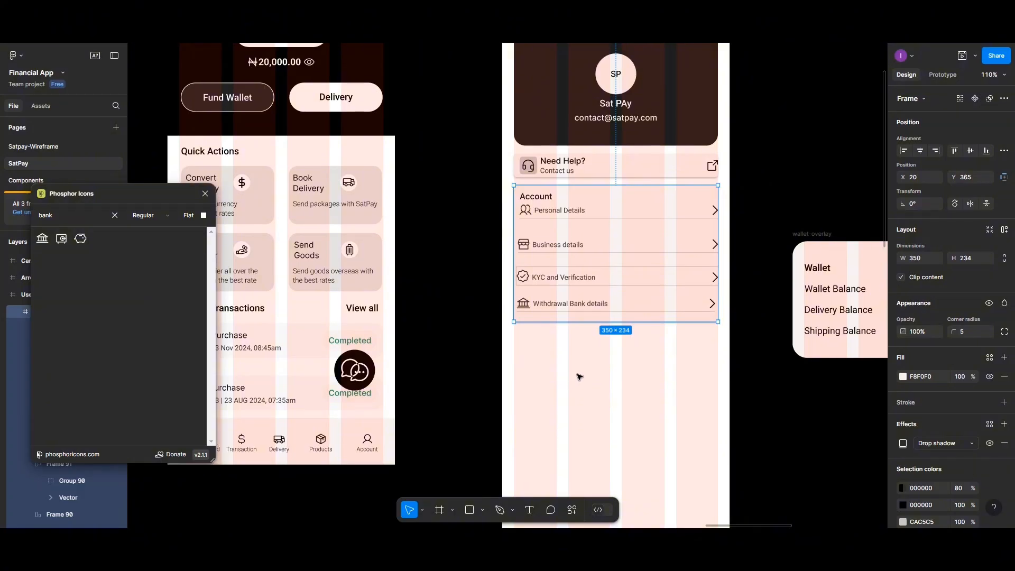
scroll(581, 378, up, 1)
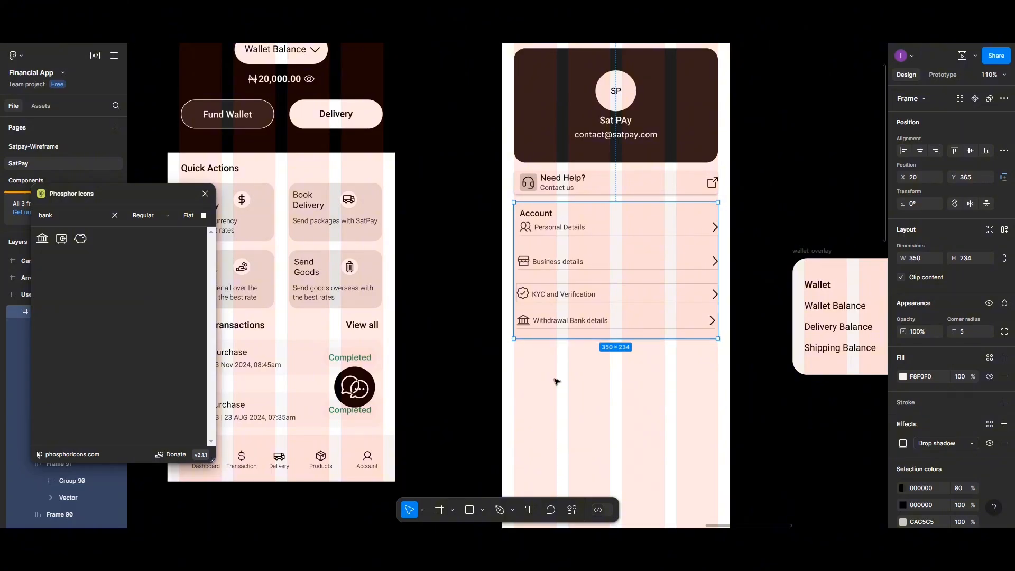
- Limit the KYC and Verification row's divider stroke to the bottom side only
click(557, 382)
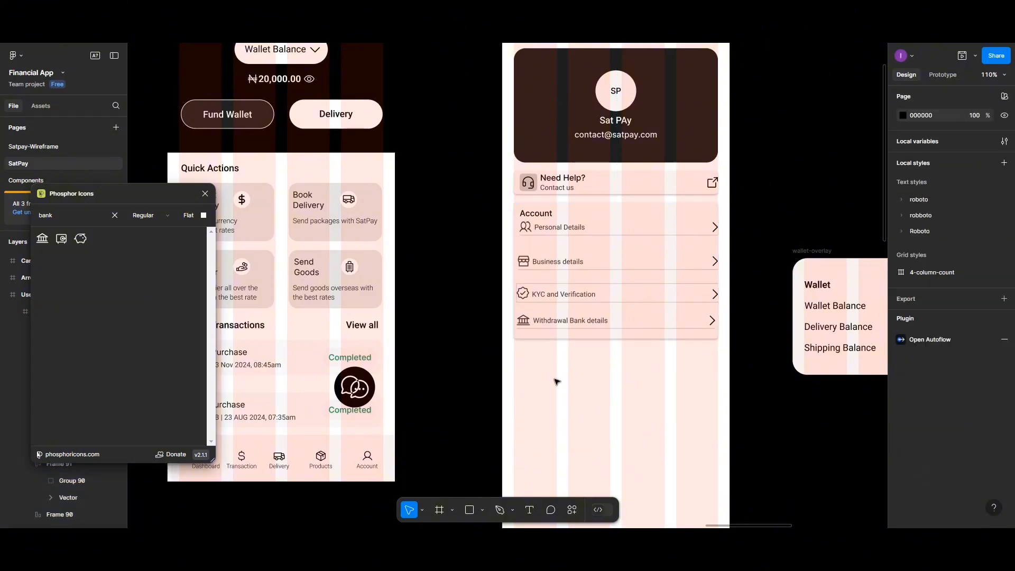
click(614, 299)
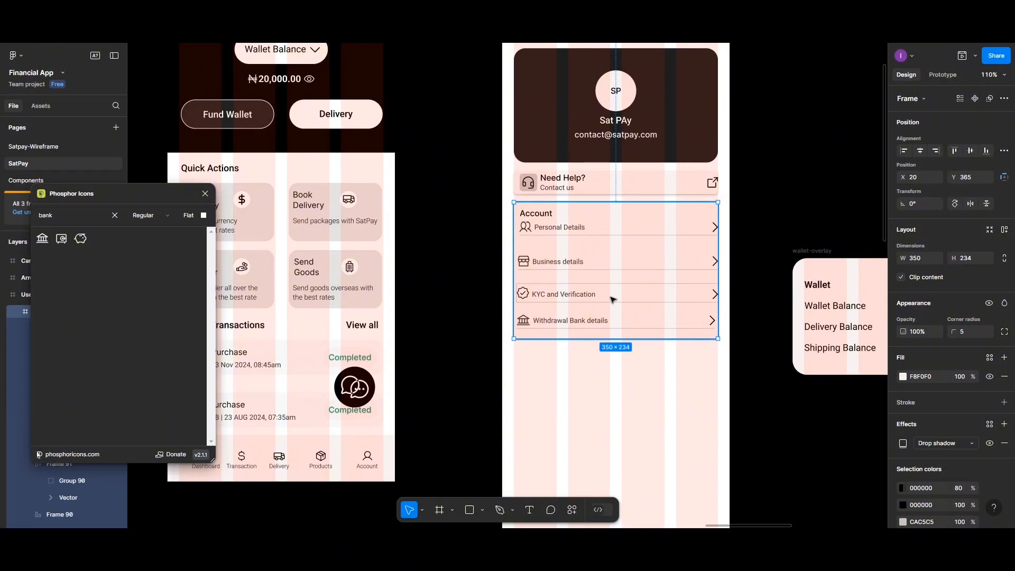
double_click(613, 296)
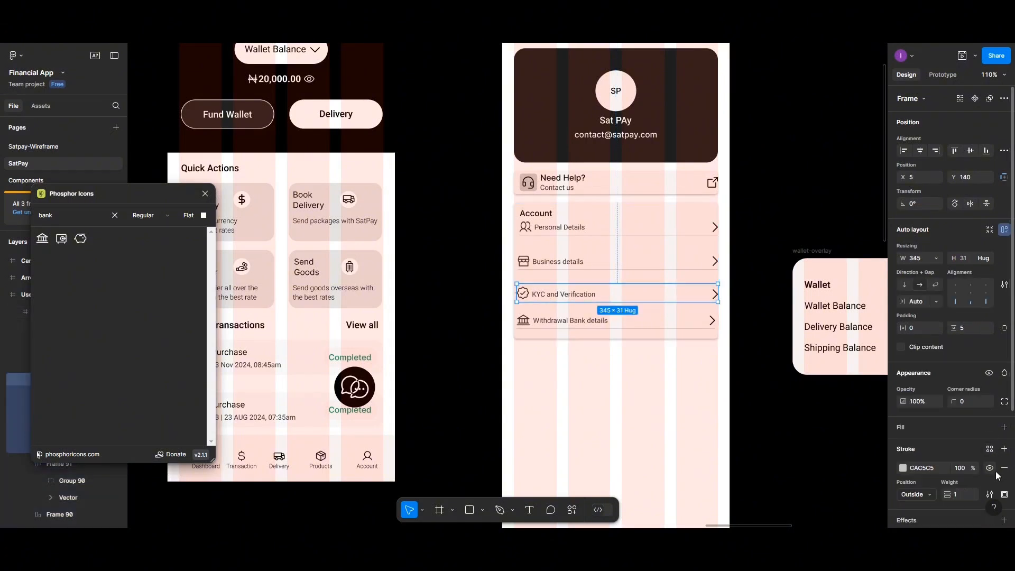
scroll(994, 423, down, 3)
click(1003, 389)
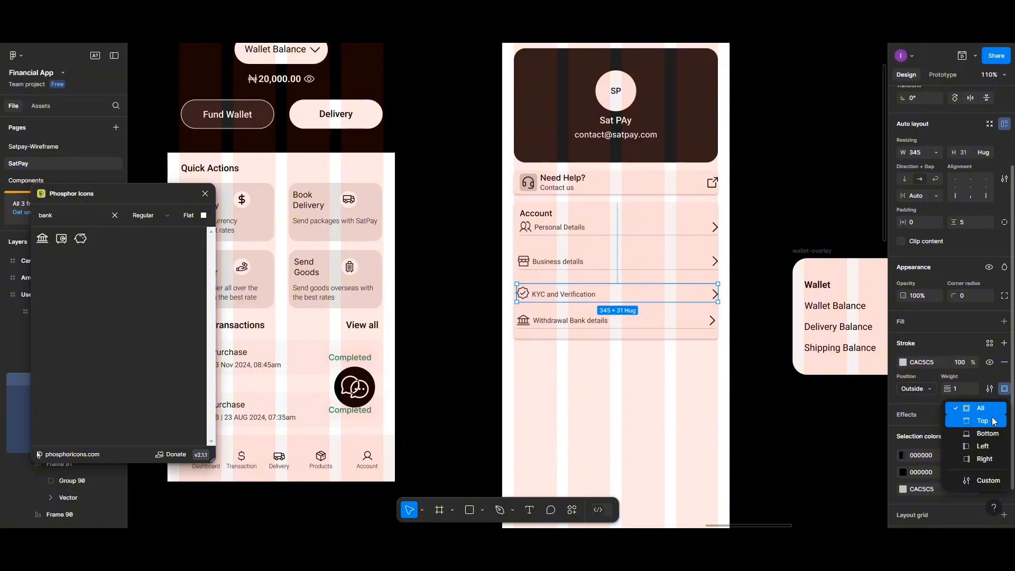
click(986, 433)
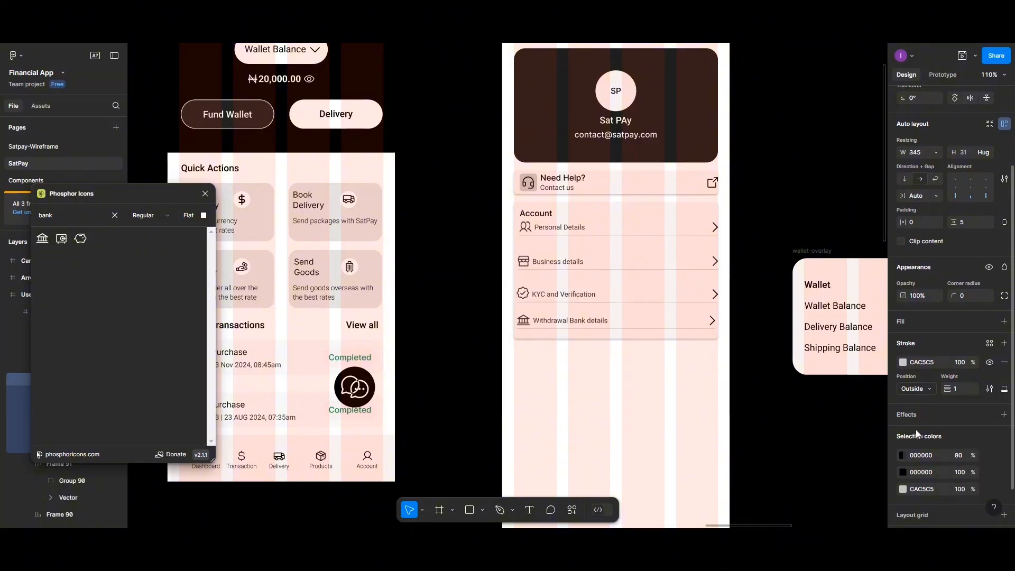
click(641, 394)
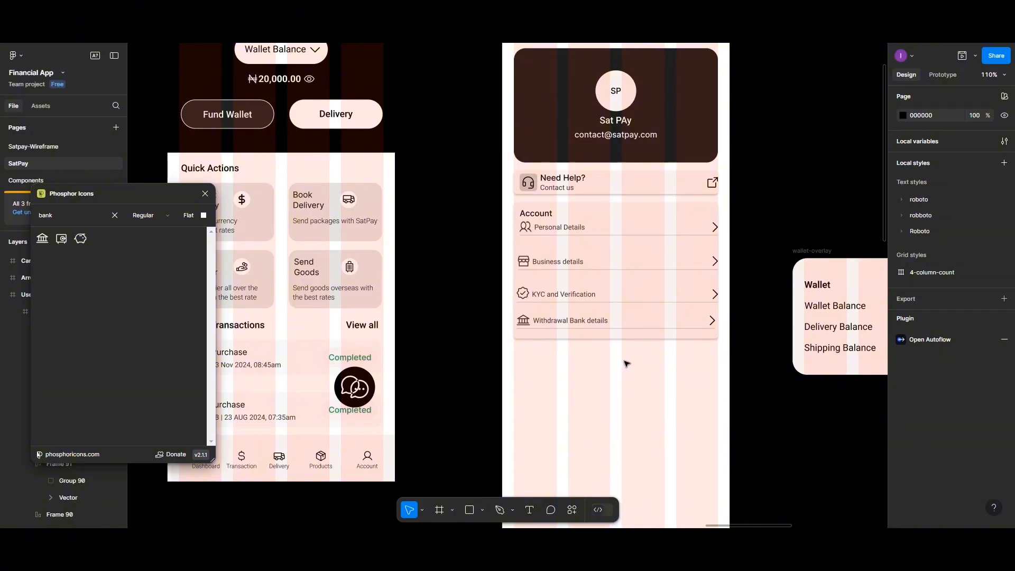
- Distribute the four Account rows 20 px apart, group them, and centre the group vertically in the card
scroll(626, 364, up, 2)
scroll(626, 365, up, 1)
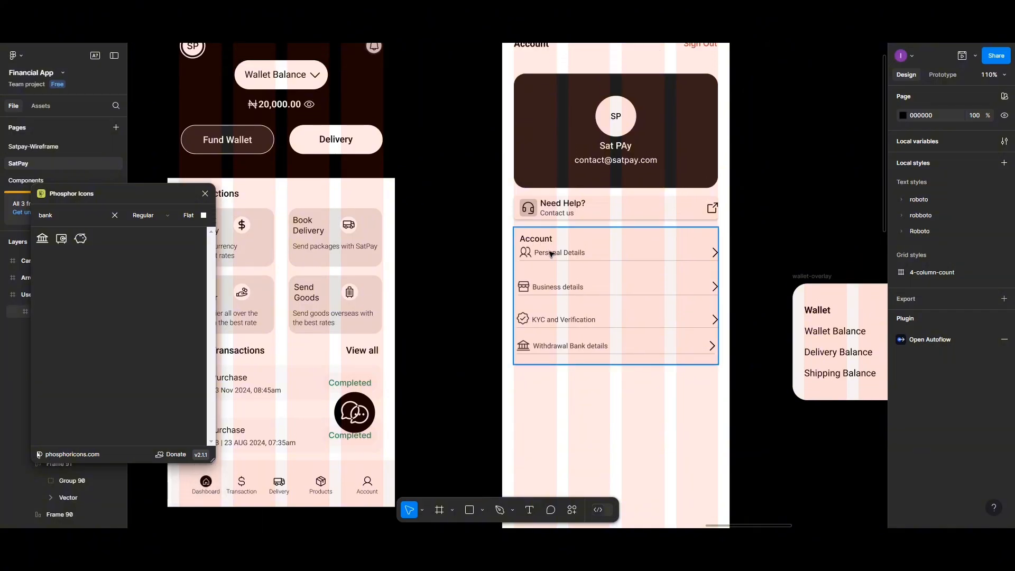
click(551, 254)
click(551, 254)
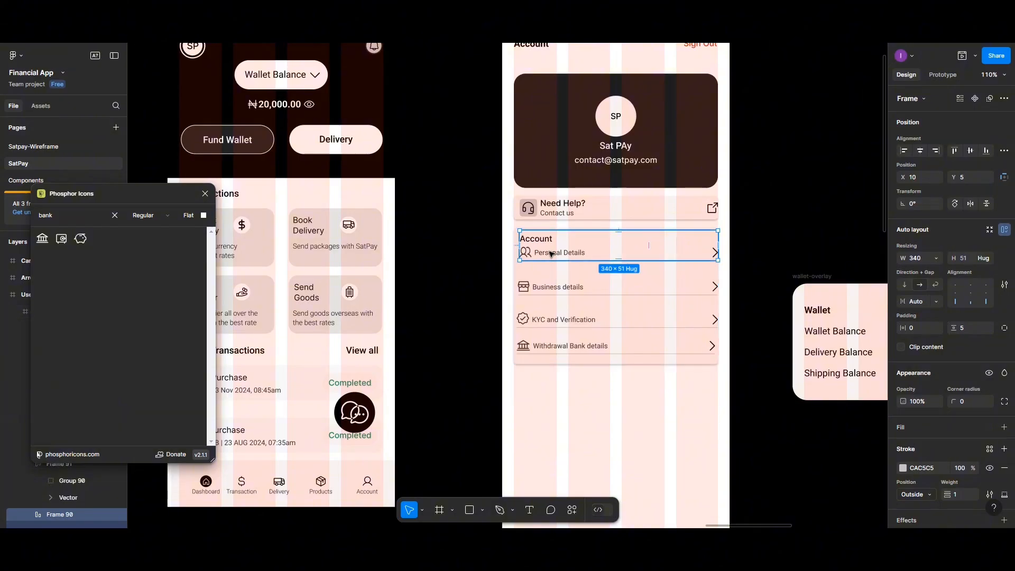
shift+click(542, 287)
shift+click(549, 320)
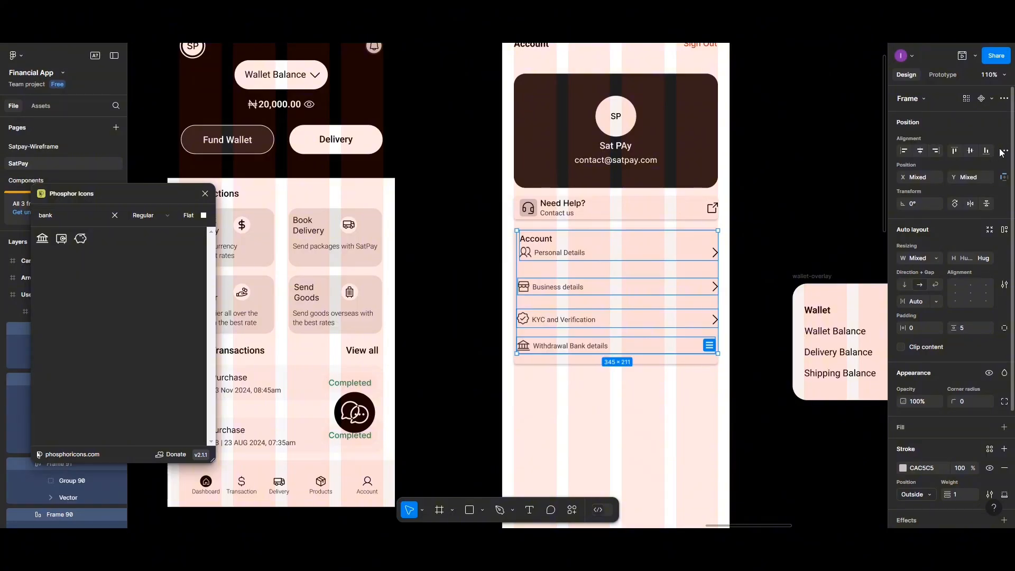
click(1004, 150)
click(934, 182)
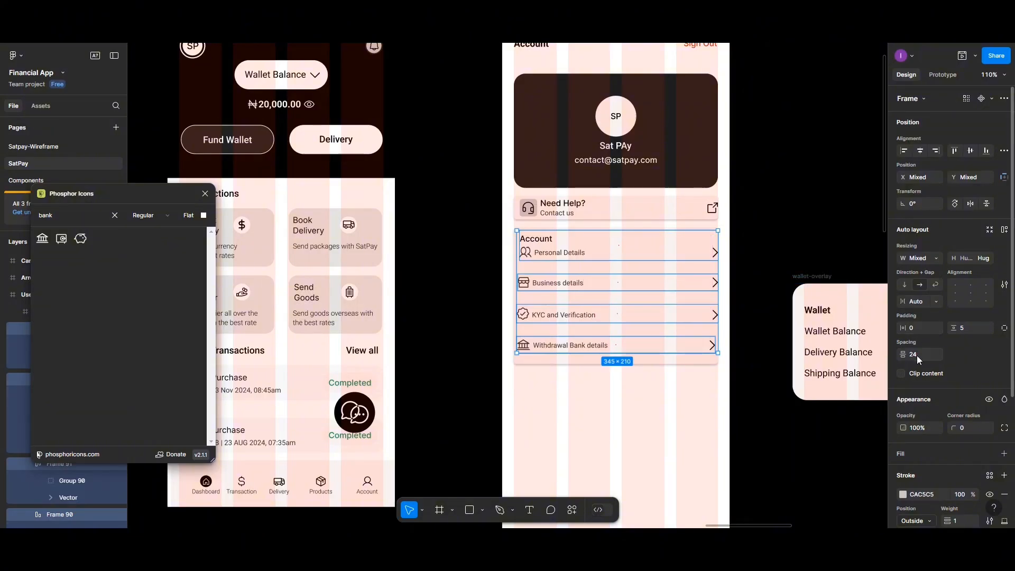
text(2)
key(Return)
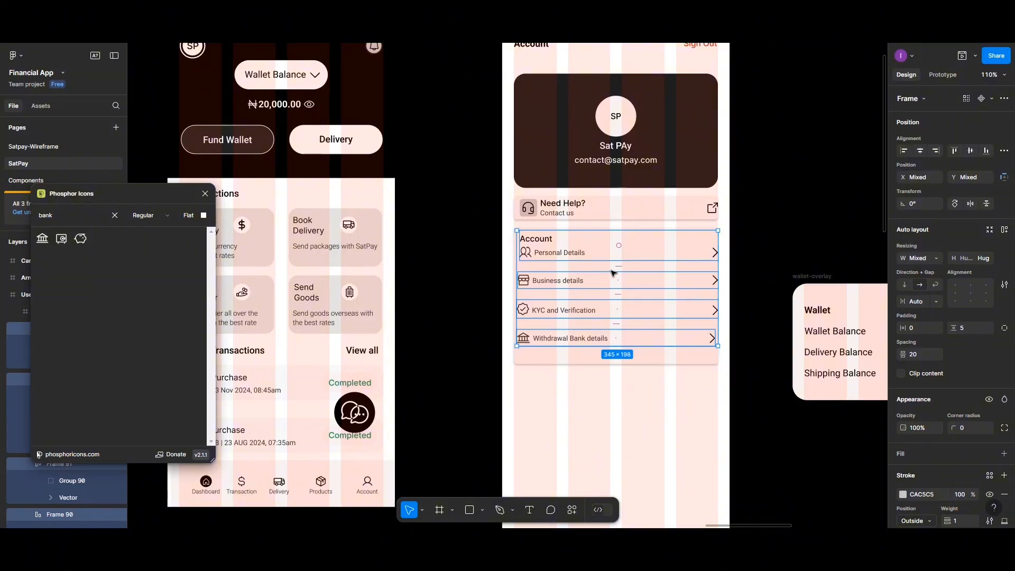
key(ctrl+g)
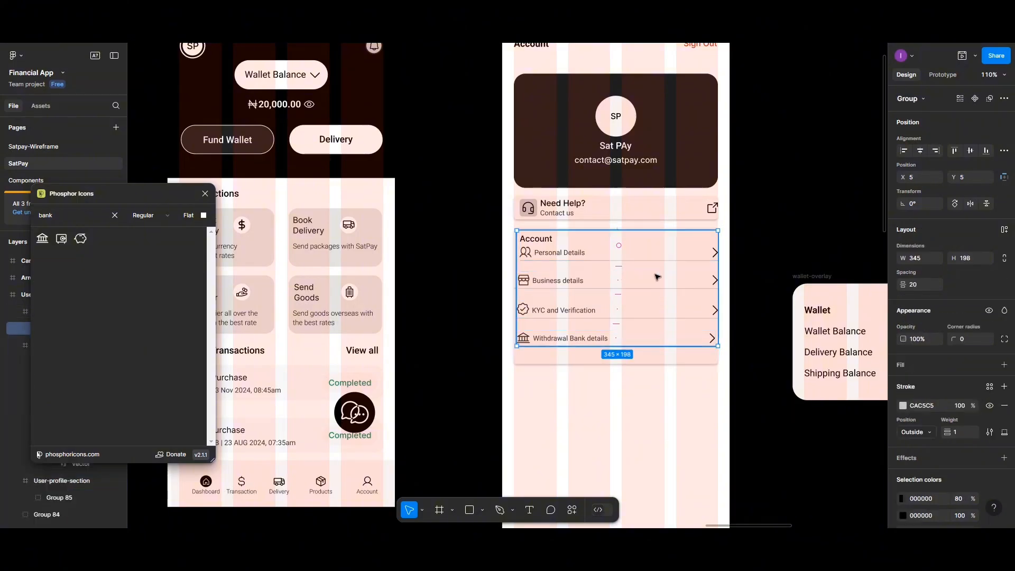
click(970, 154)
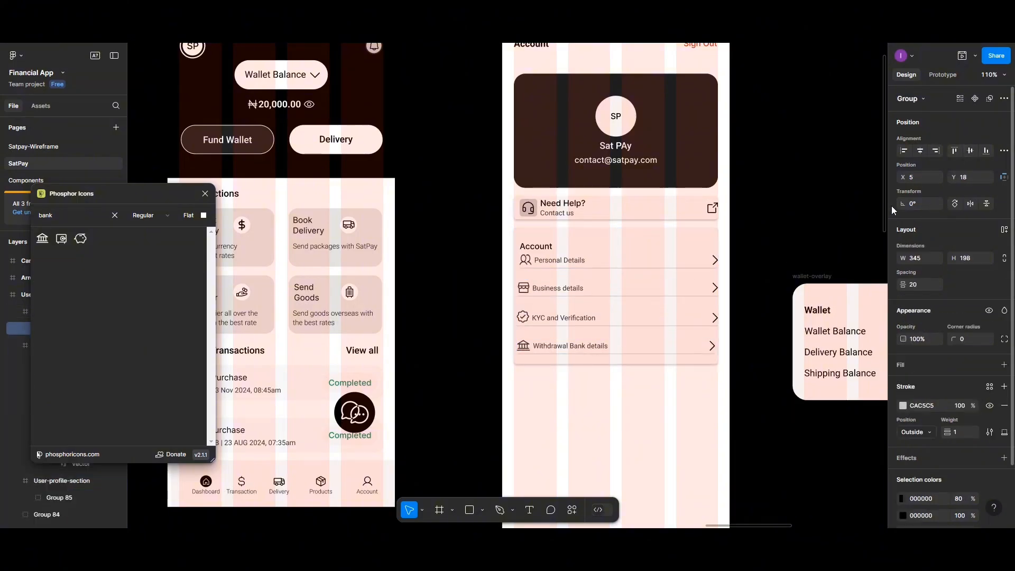
click(678, 399)
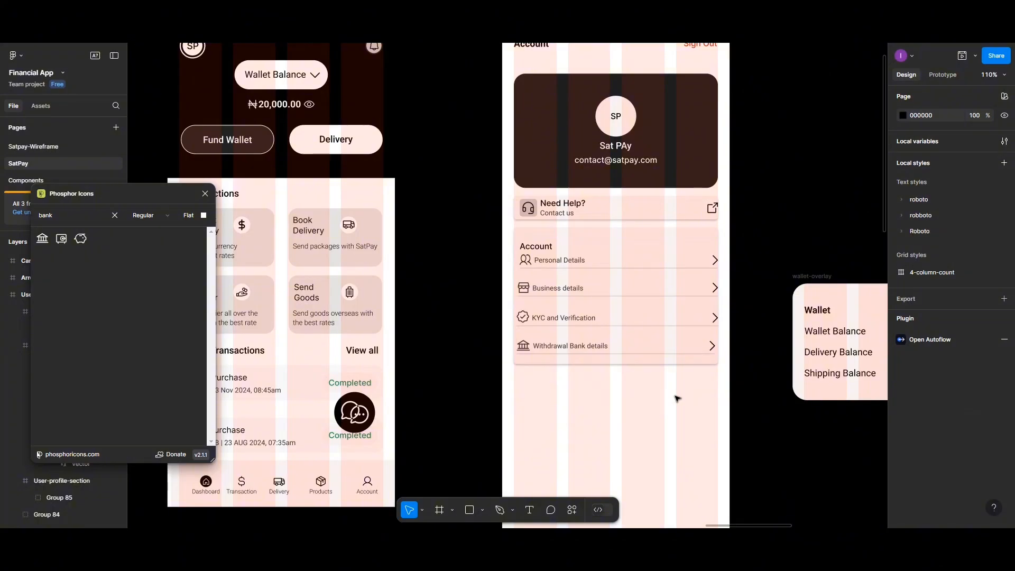
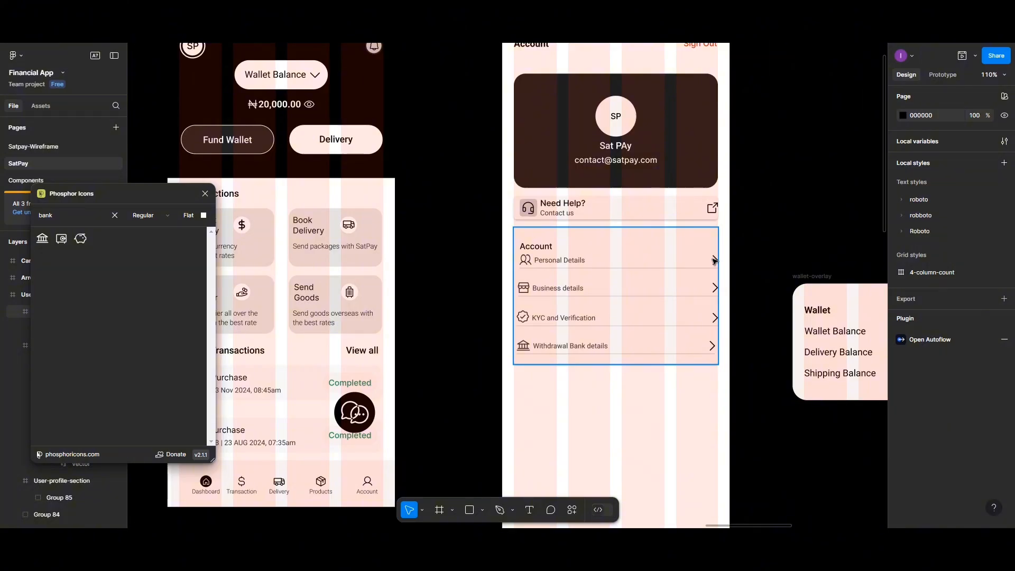
- Remove auto layout from the Personal Details row and nudge its arrow left
click(715, 261)
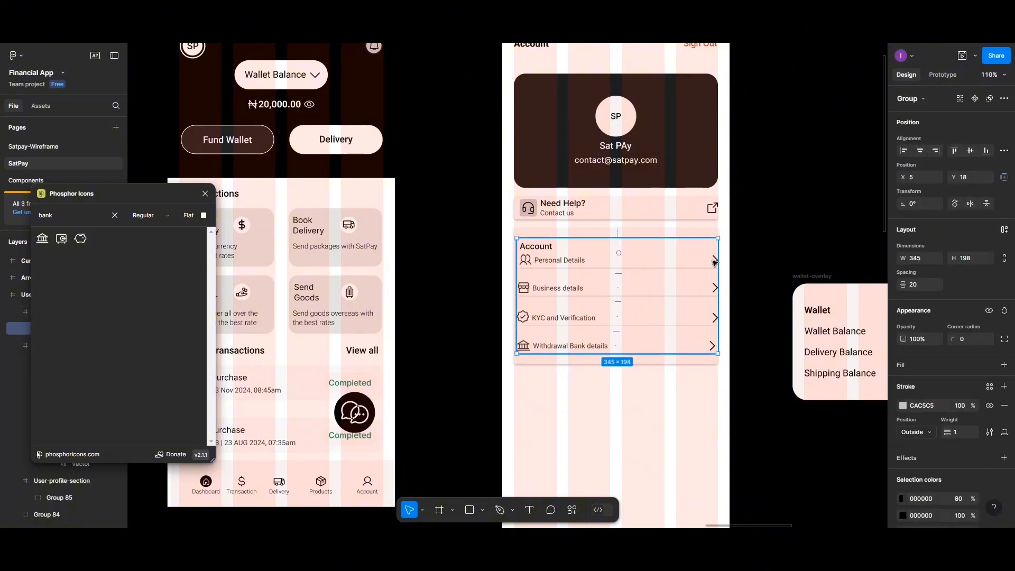
click(715, 262)
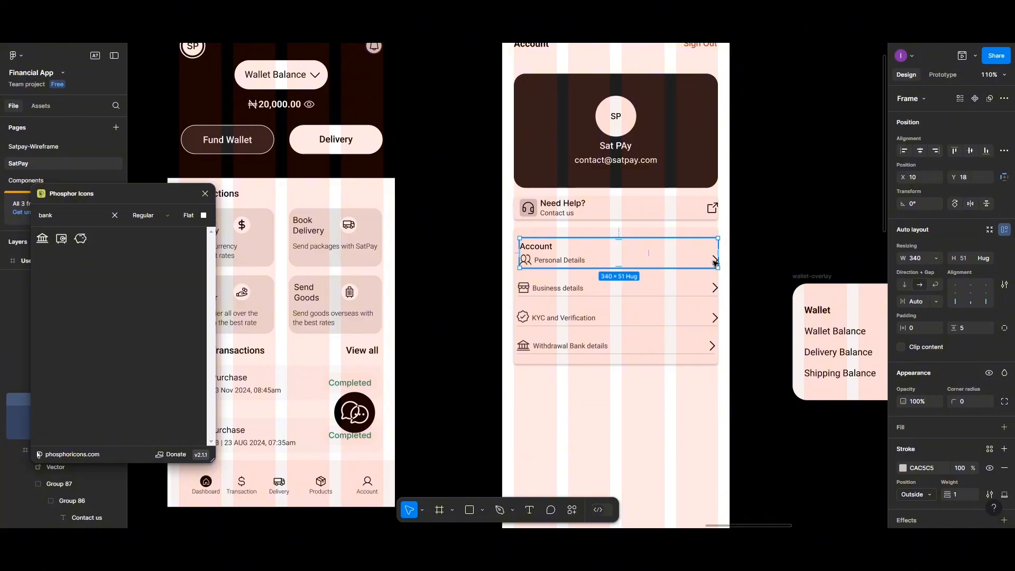
double_click(714, 260)
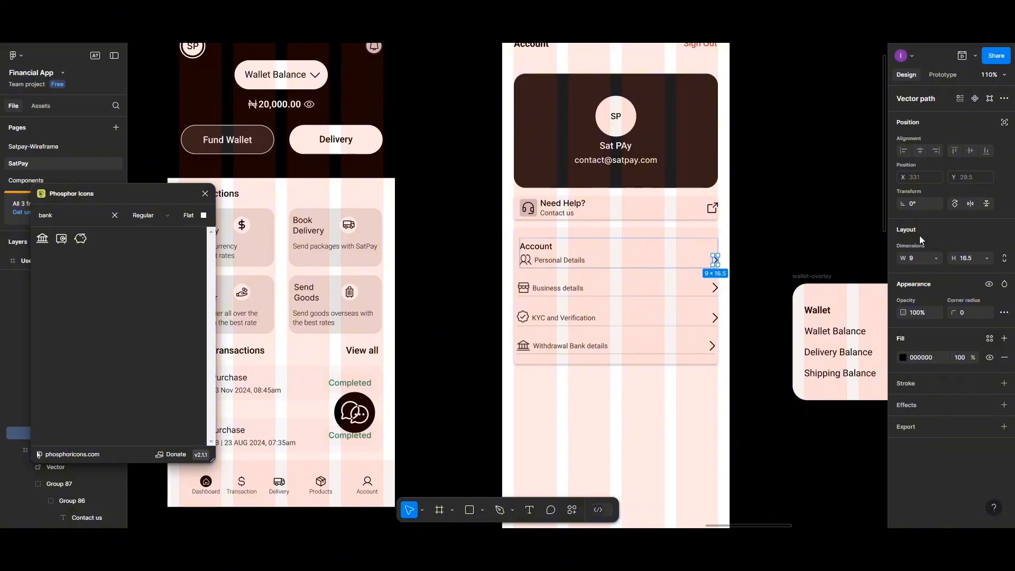
click(600, 261)
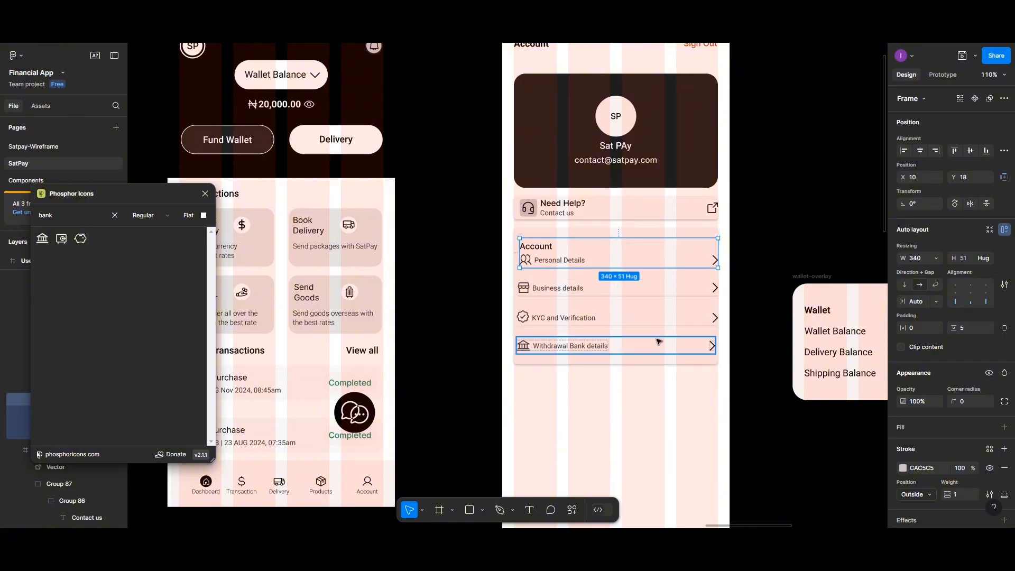
right_click(575, 258)
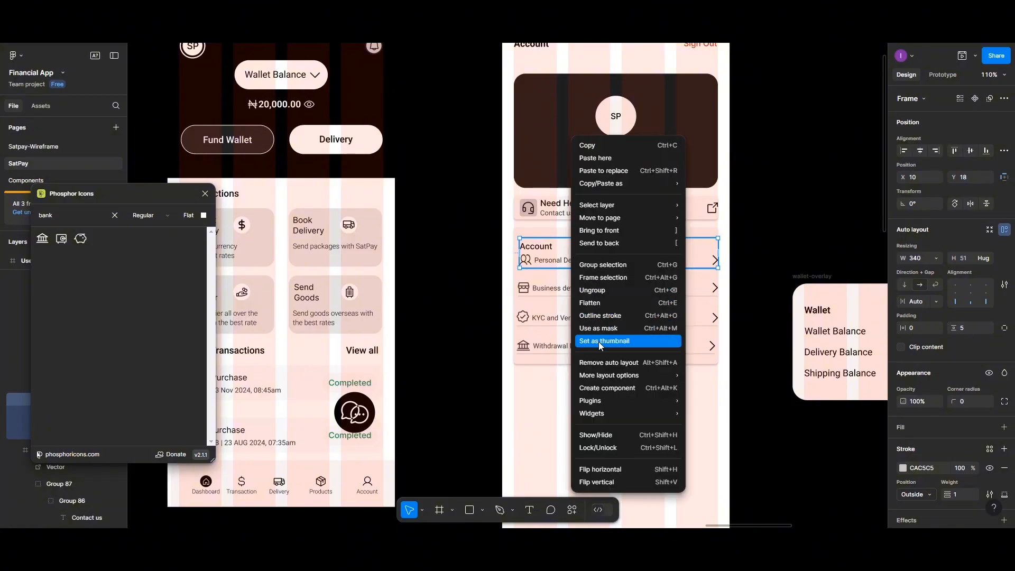
click(600, 363)
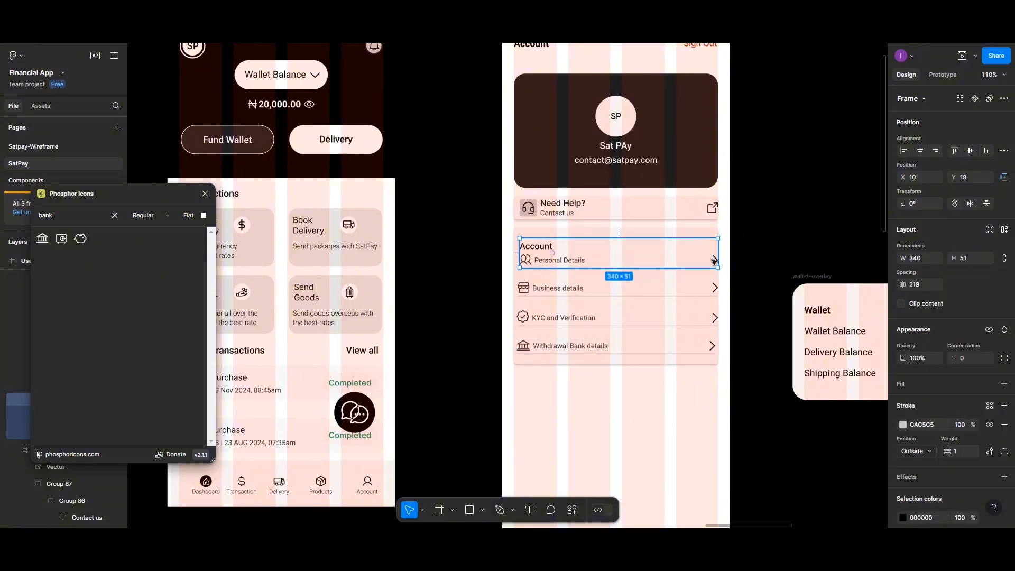
click(690, 290)
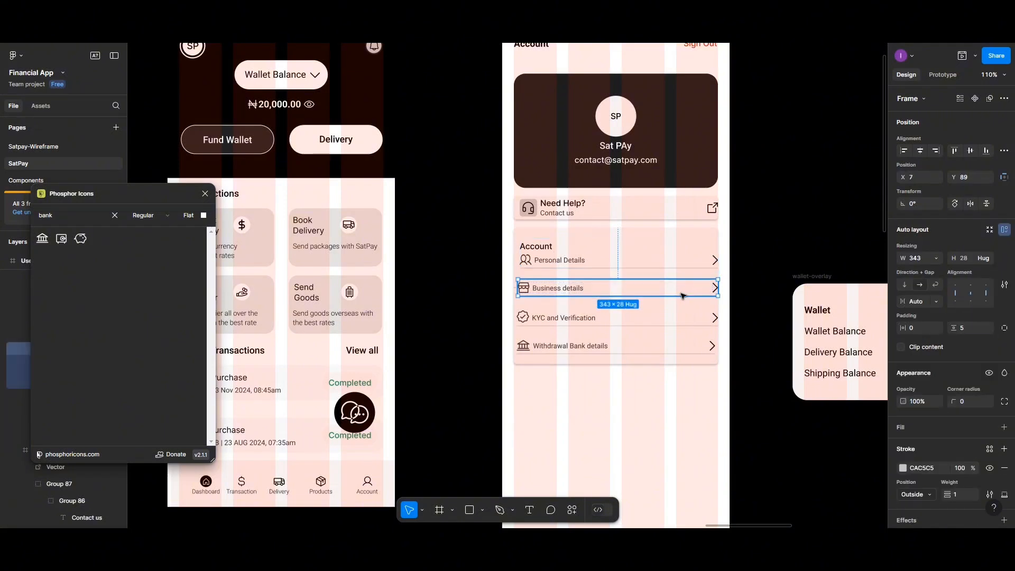
double_click(716, 259)
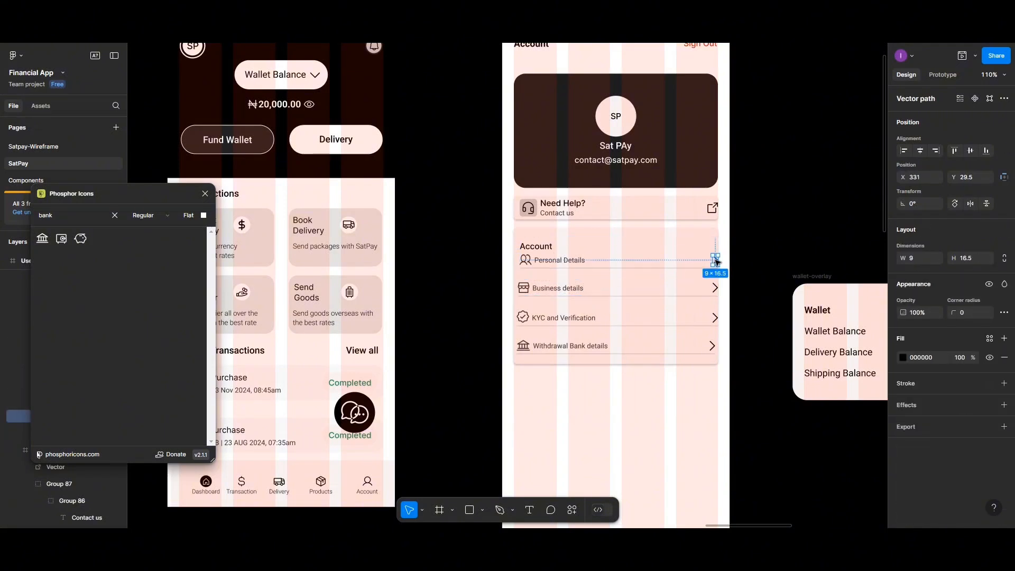
key(Left)
key(Left)
key(Left)
key(Left)
key(Left)
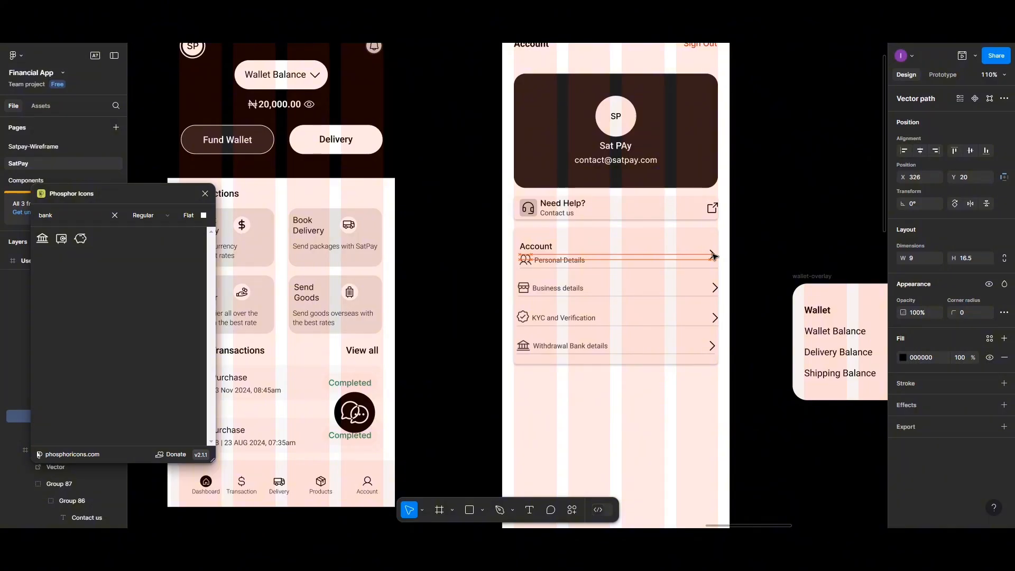
- Remove auto layout from the Business details, KYC and Verification, and Withdrawal Bank details rows
click(714, 289)
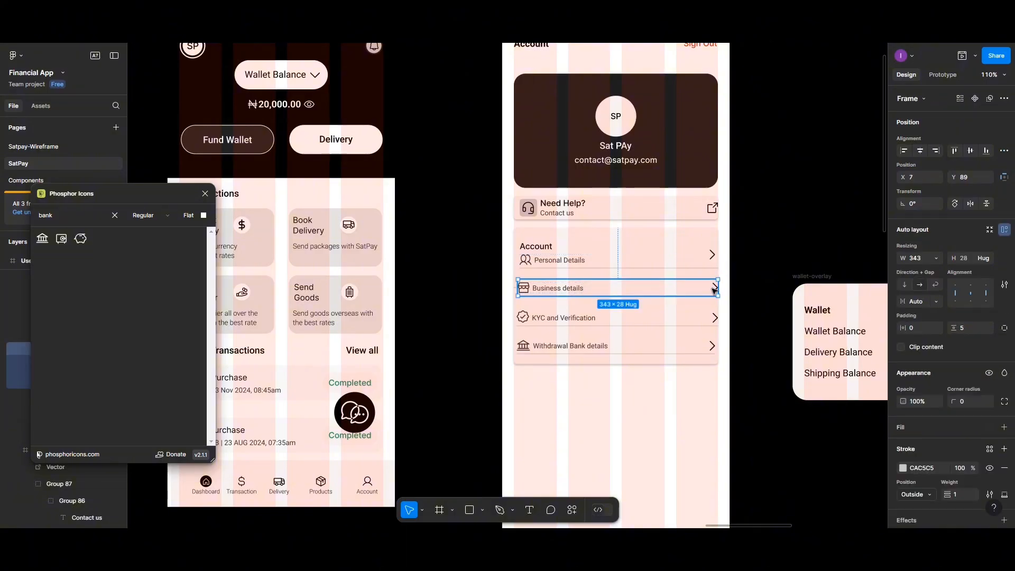
right_click(682, 294)
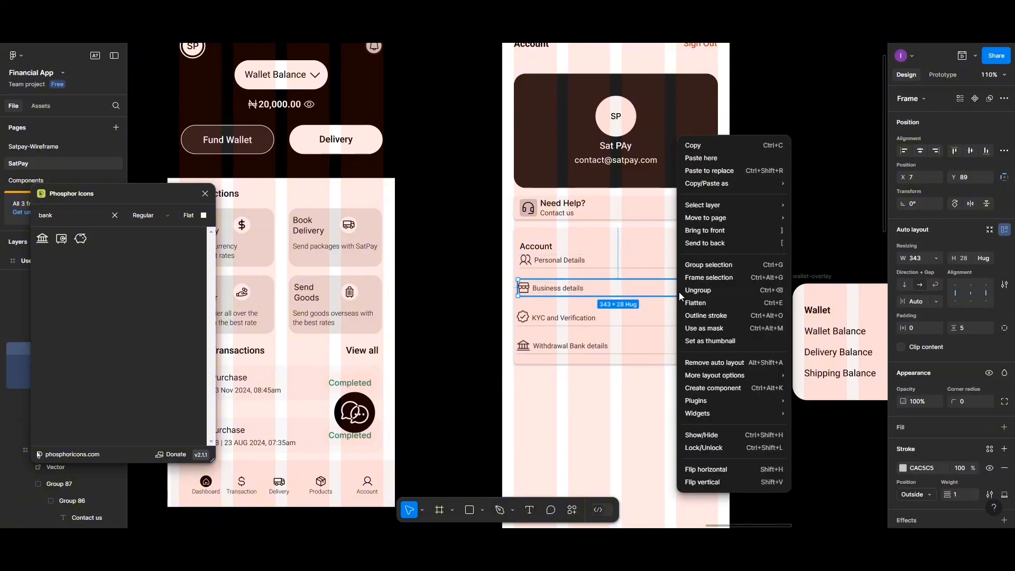
click(706, 360)
click(714, 320)
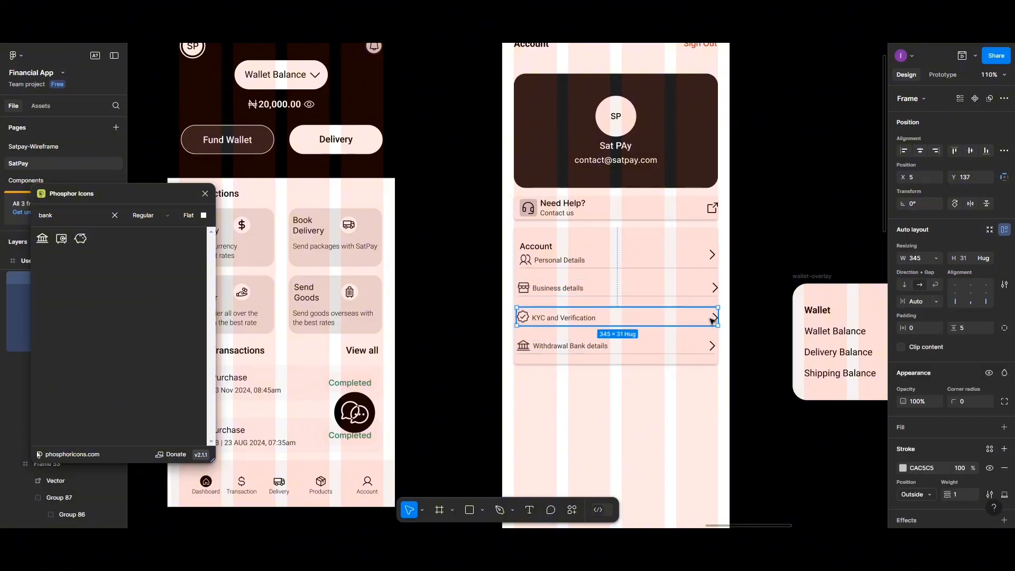
right_click(714, 320)
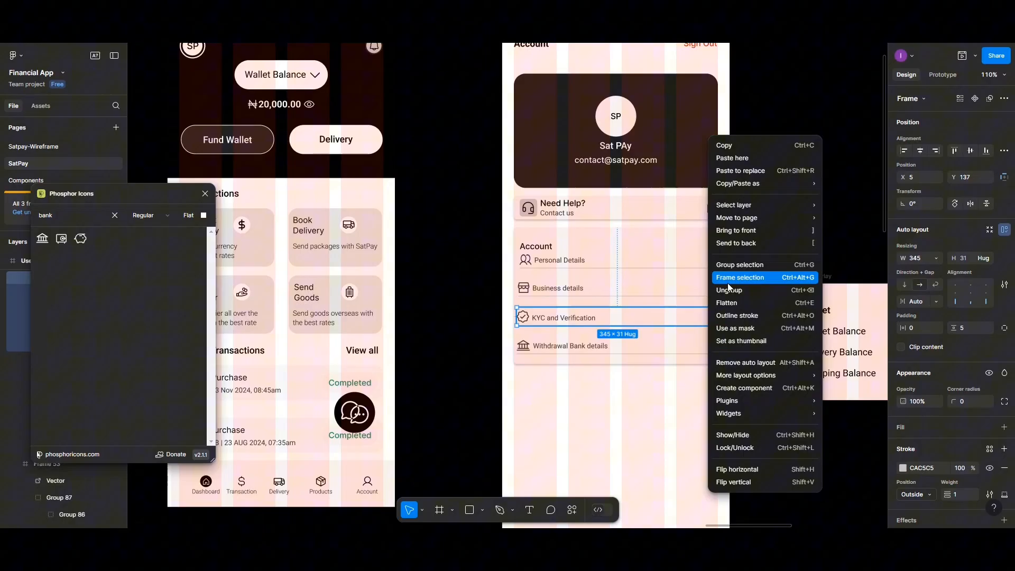
click(725, 360)
click(709, 346)
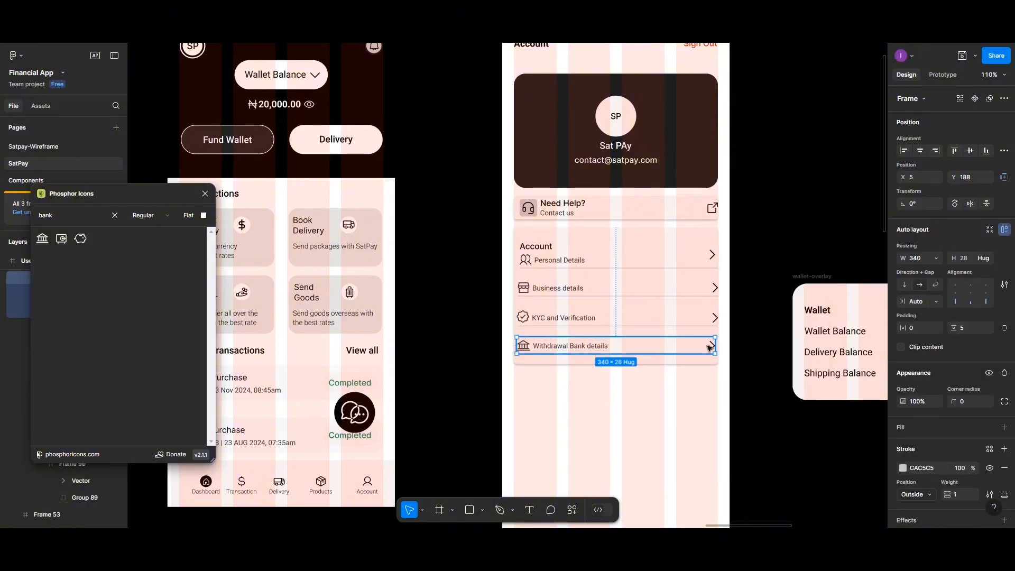
right_click(708, 346)
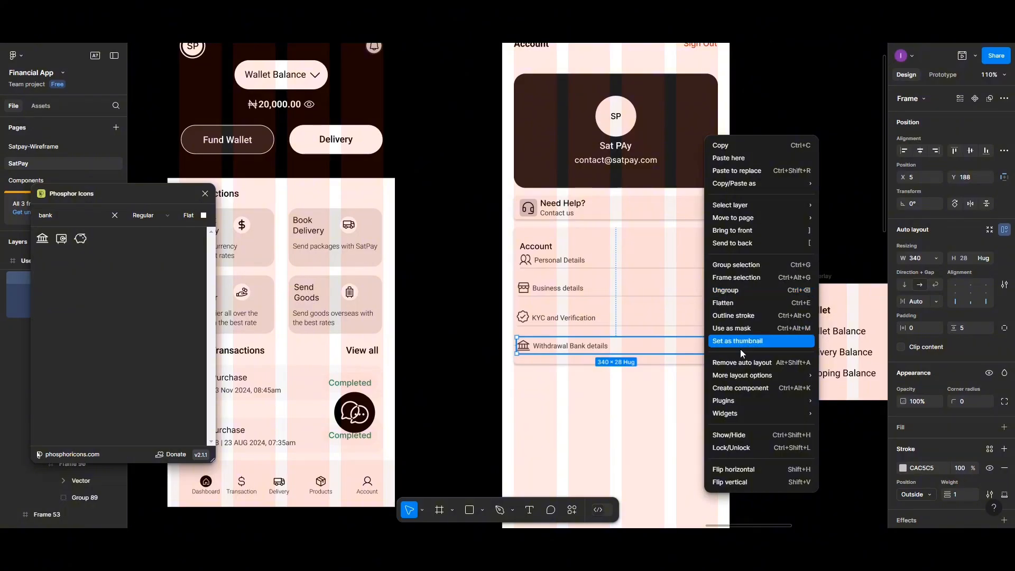
click(739, 361)
click(723, 306)
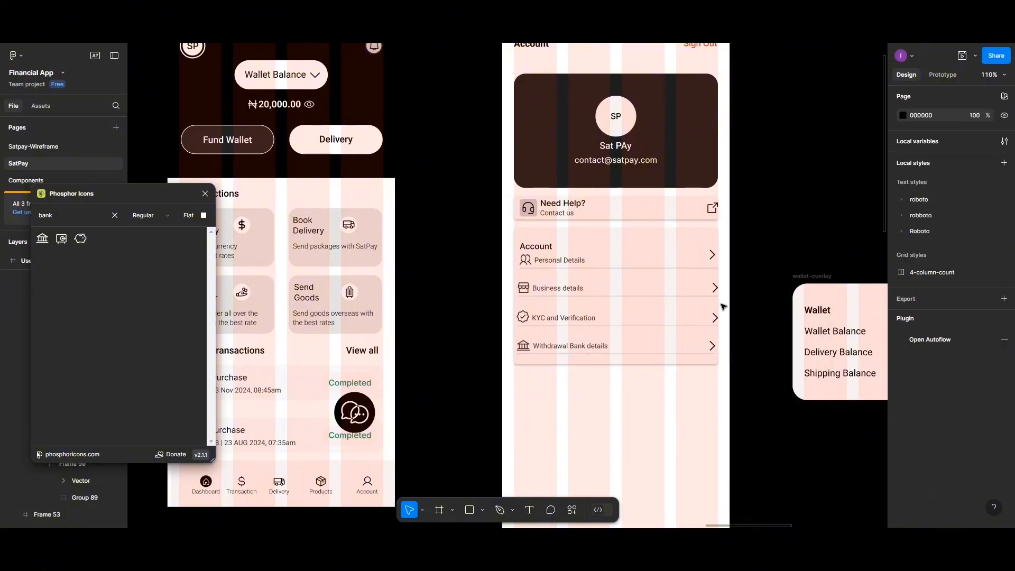
- Select all four row arrows and align their horizontal centres
click(712, 257)
click(712, 257)
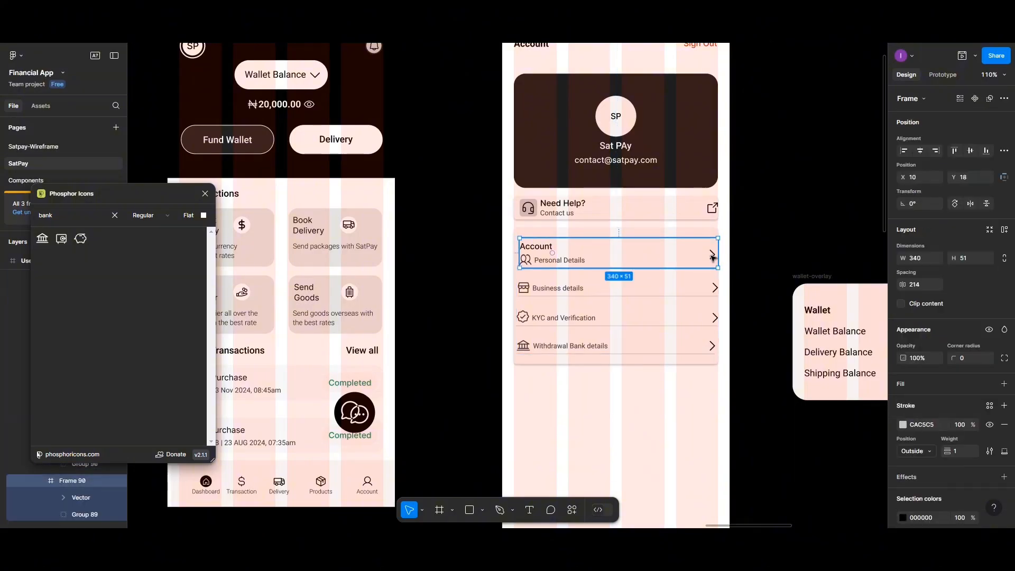
click(712, 258)
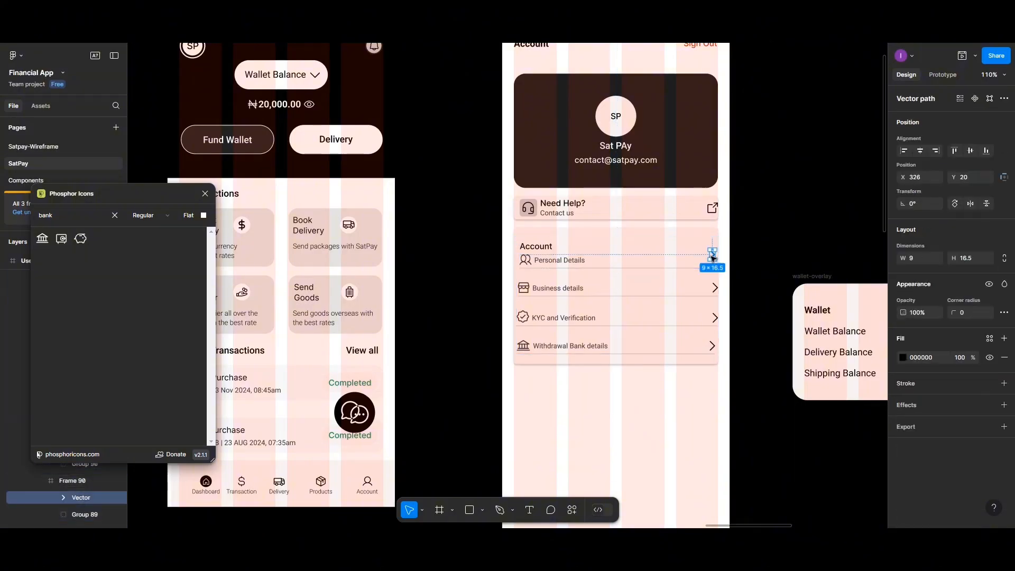
shift+click(715, 288)
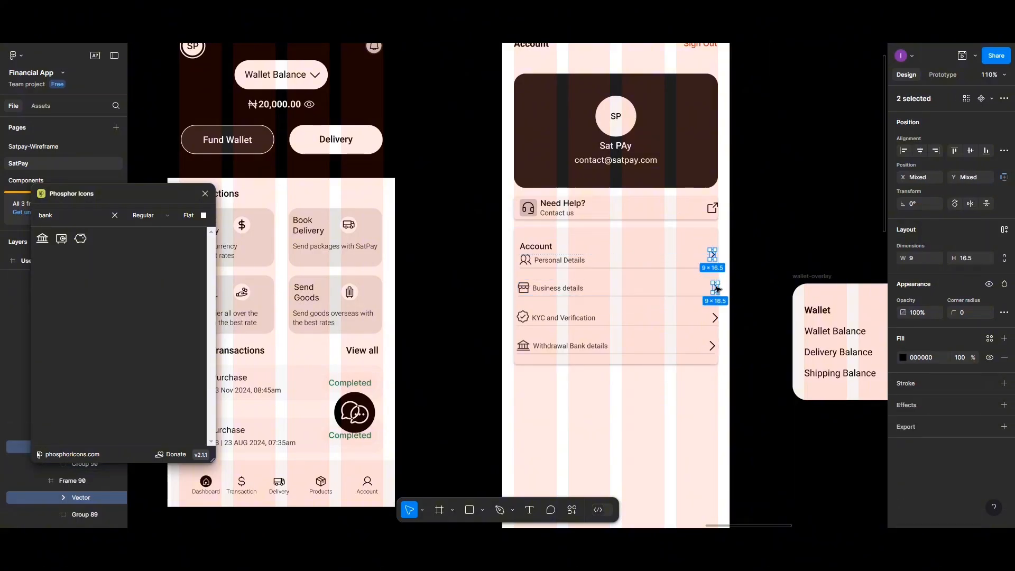
shift+click(715, 318)
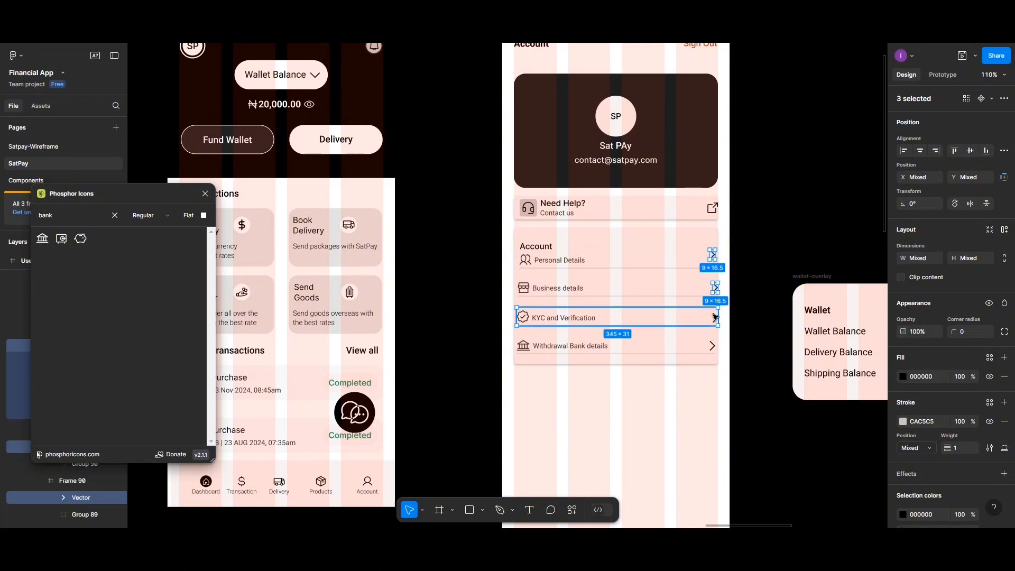
shift+click(715, 318)
shift+click(715, 318)
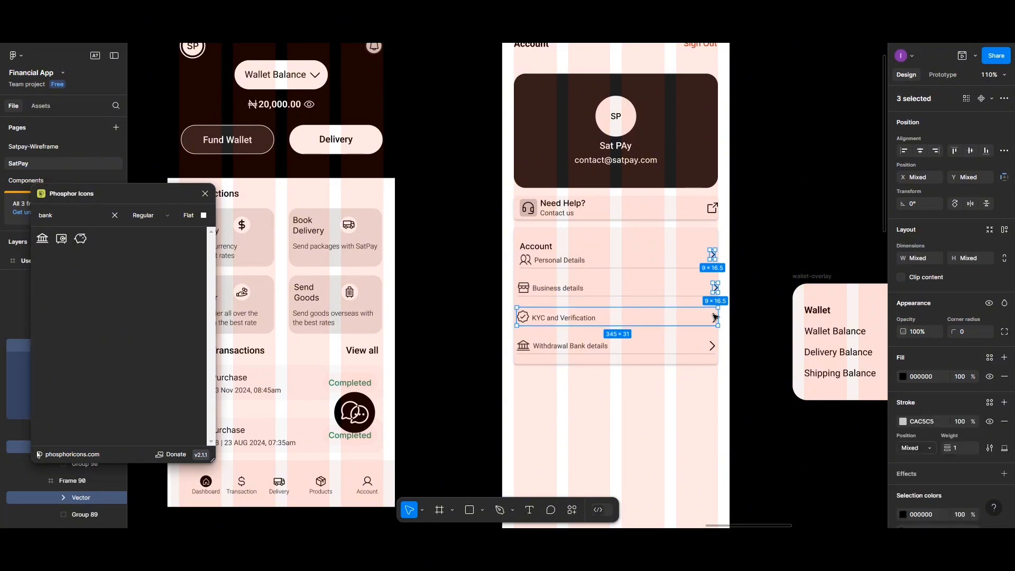
shift+click(712, 346)
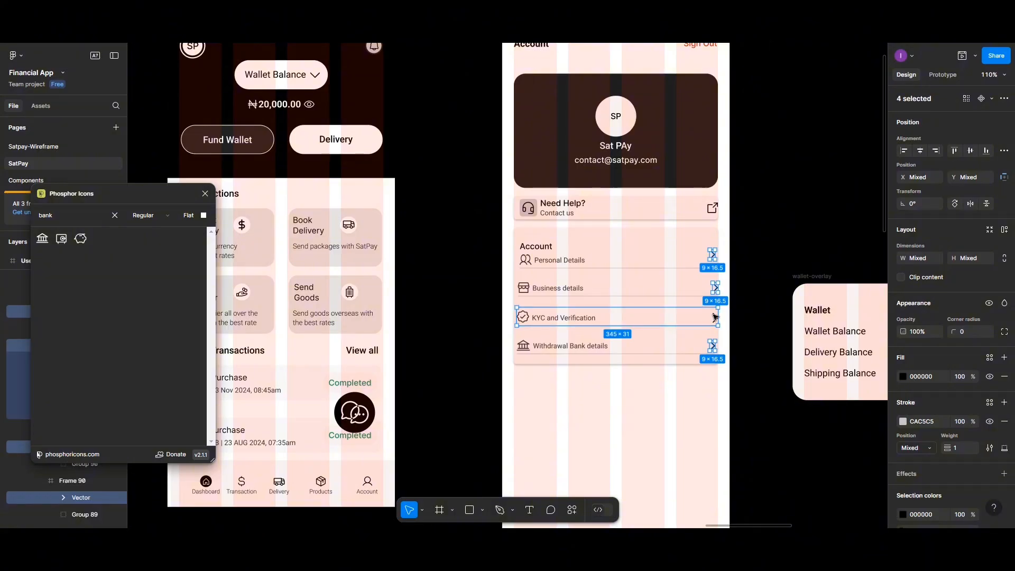
shift+click(715, 317)
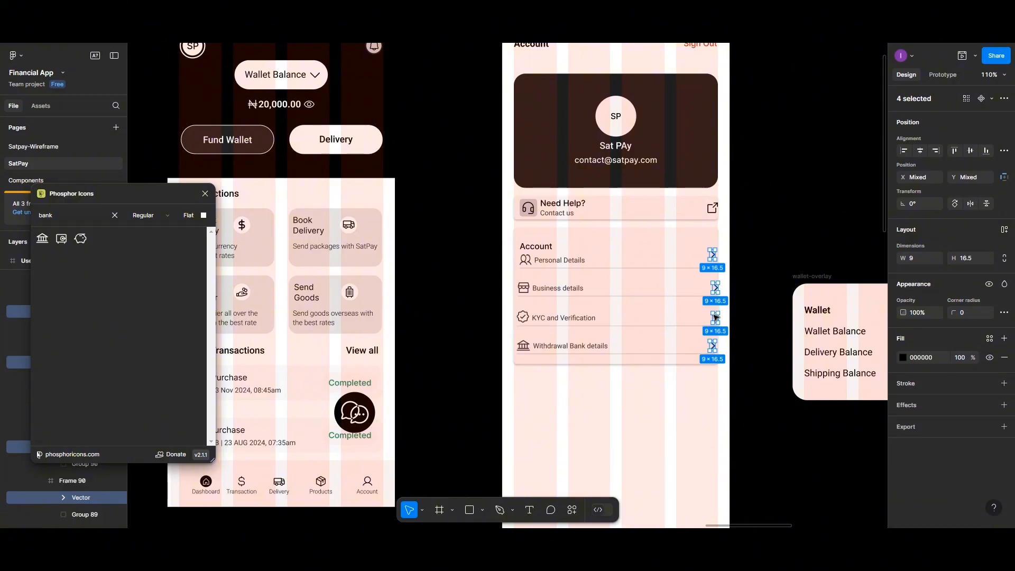
click(921, 151)
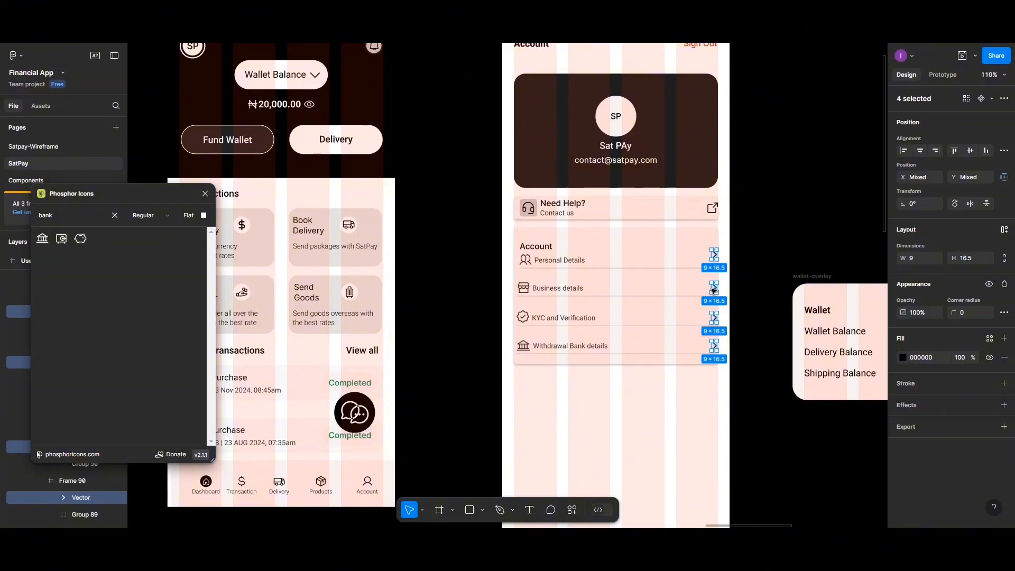
- Shift the four aligned arrows slightly left within the Account card
click(713, 290)
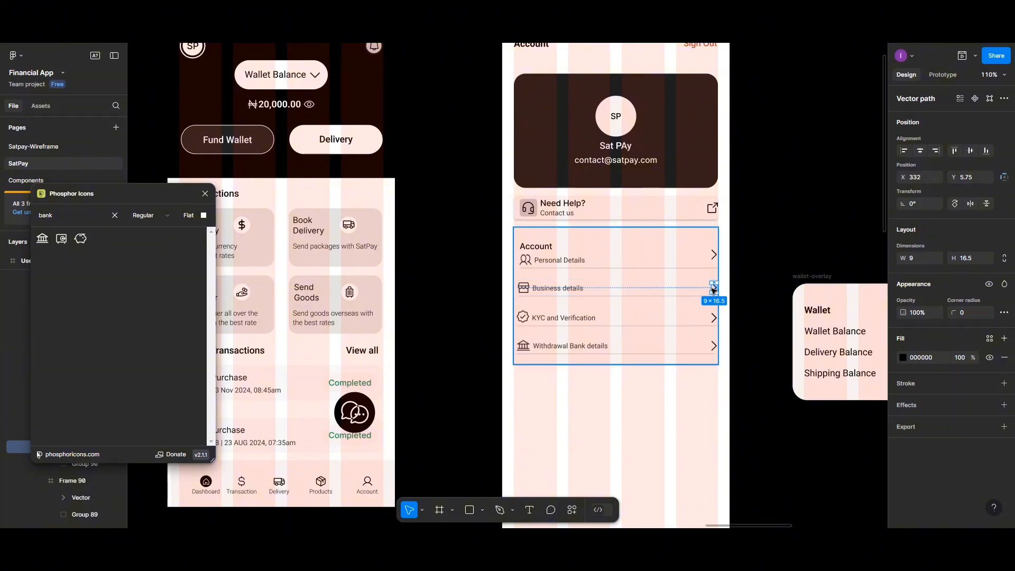
key(ctrl+z)
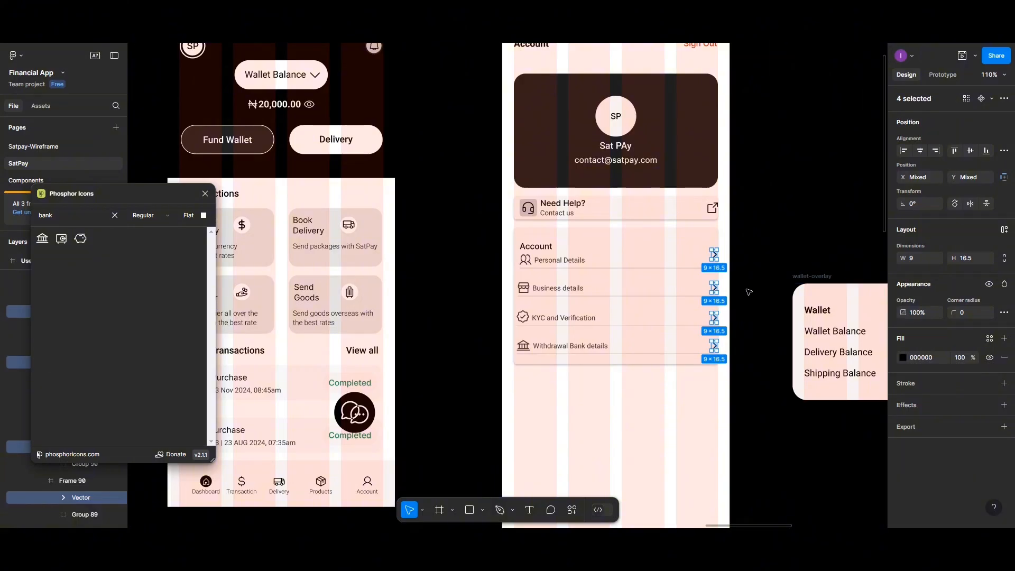
drag(712, 288, 710, 290)
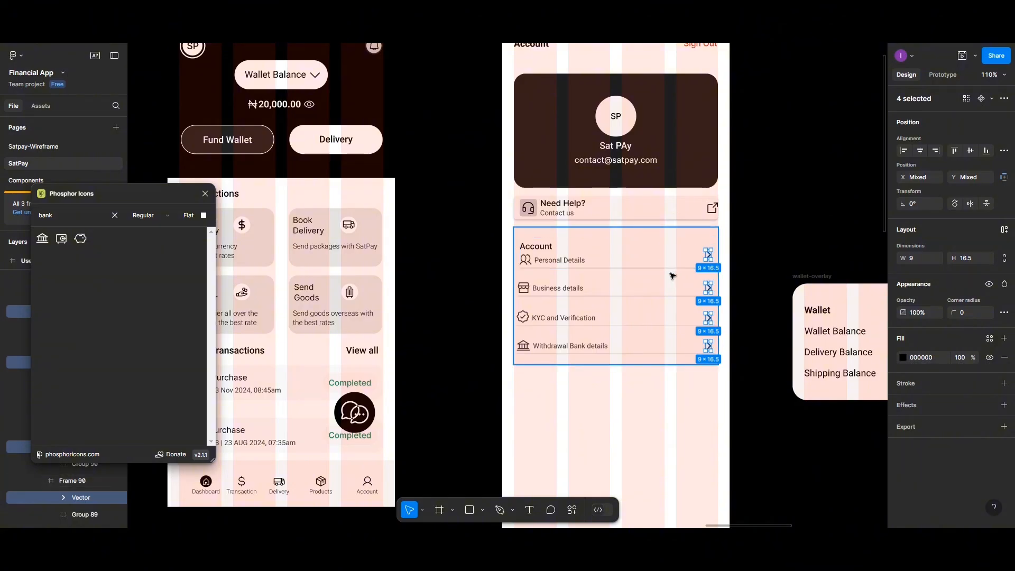
click(671, 406)
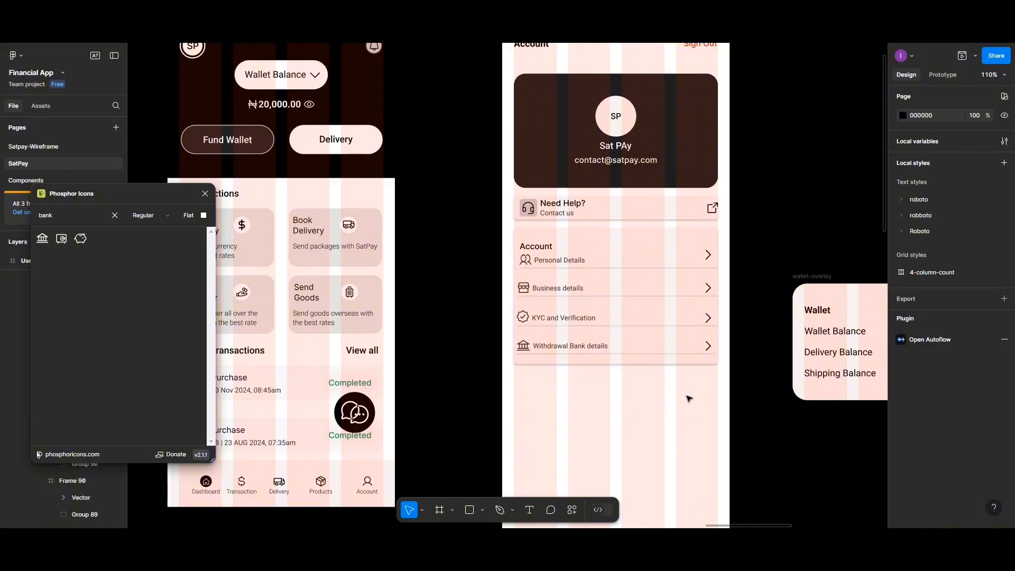
- Duplicate the Account options card below the original
scroll(689, 398, up, 1)
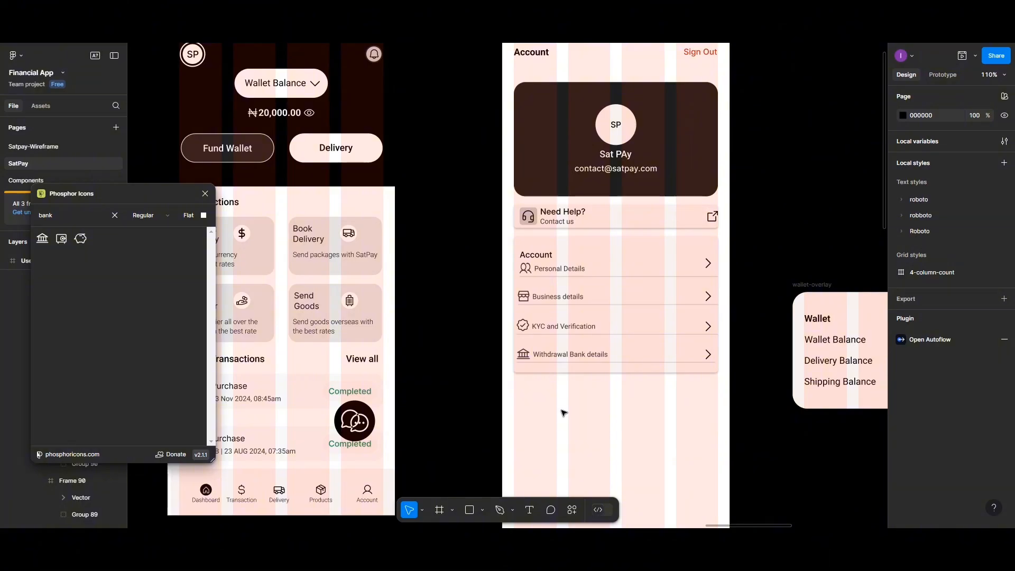
click(541, 243)
drag(541, 243, 536, 386)
- Delete the Account heading and Personal Details label from the copy's top row
scroll(541, 388, down, 2)
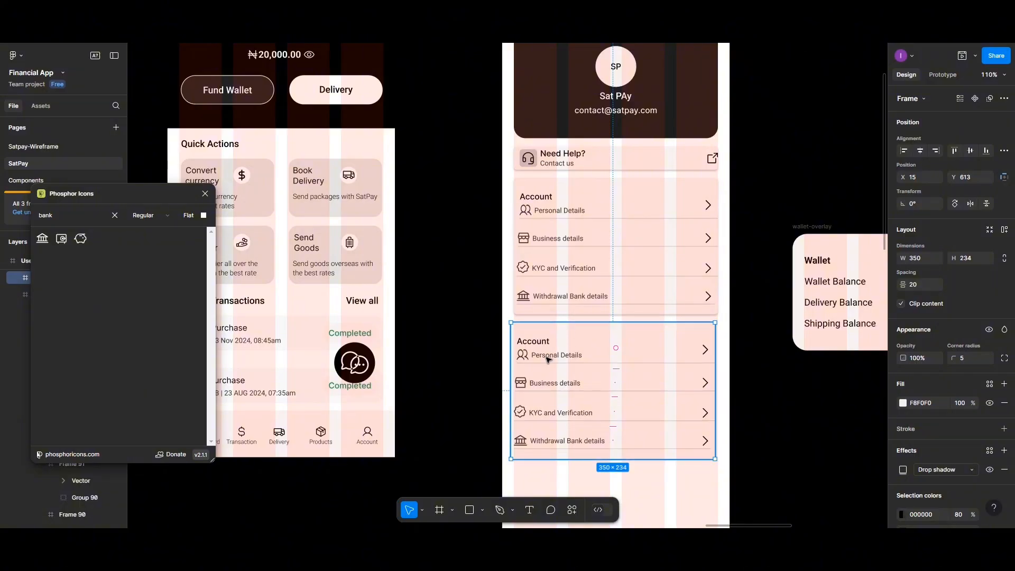
double_click(547, 353)
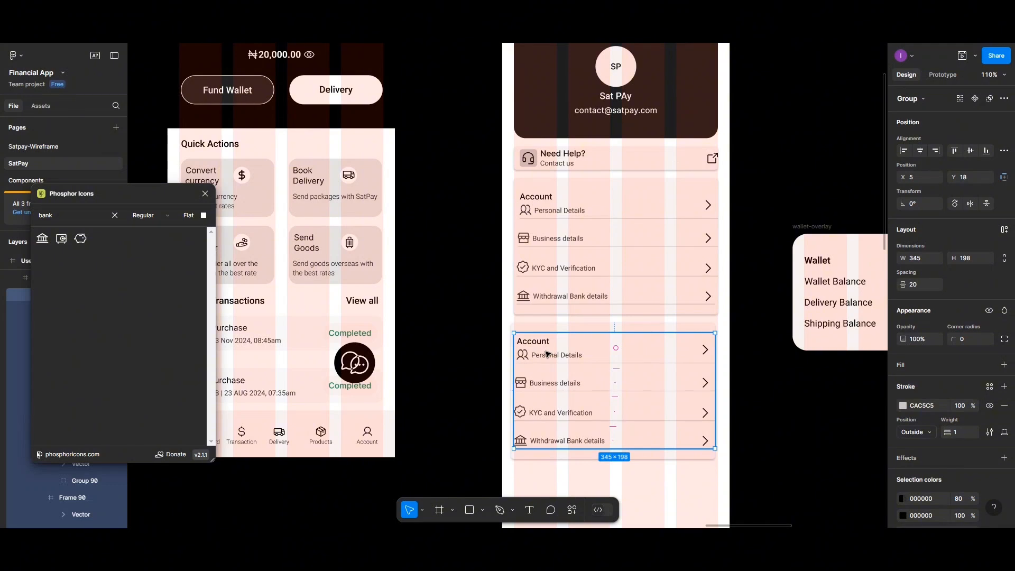
double_click(546, 354)
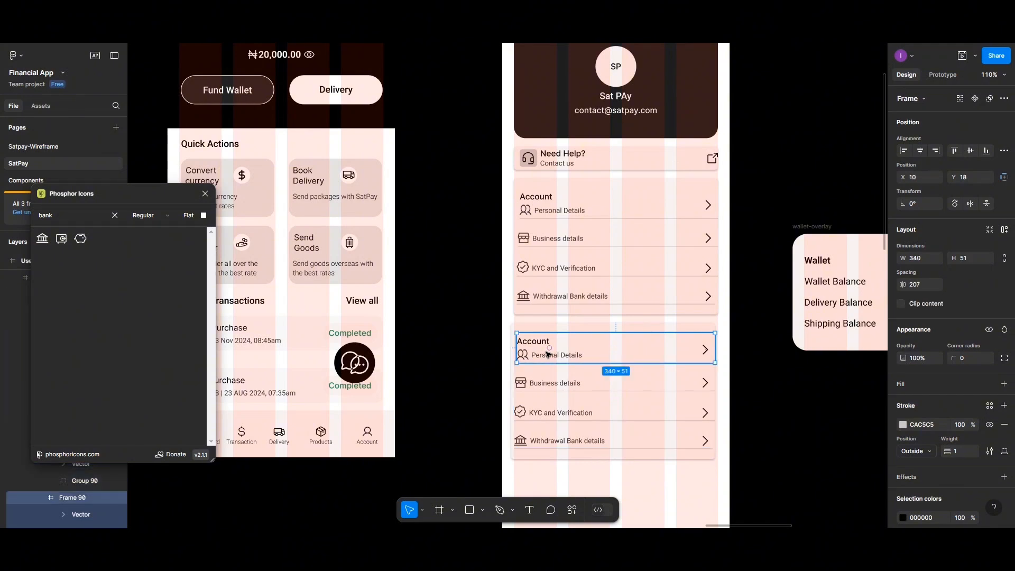
double_click(546, 354)
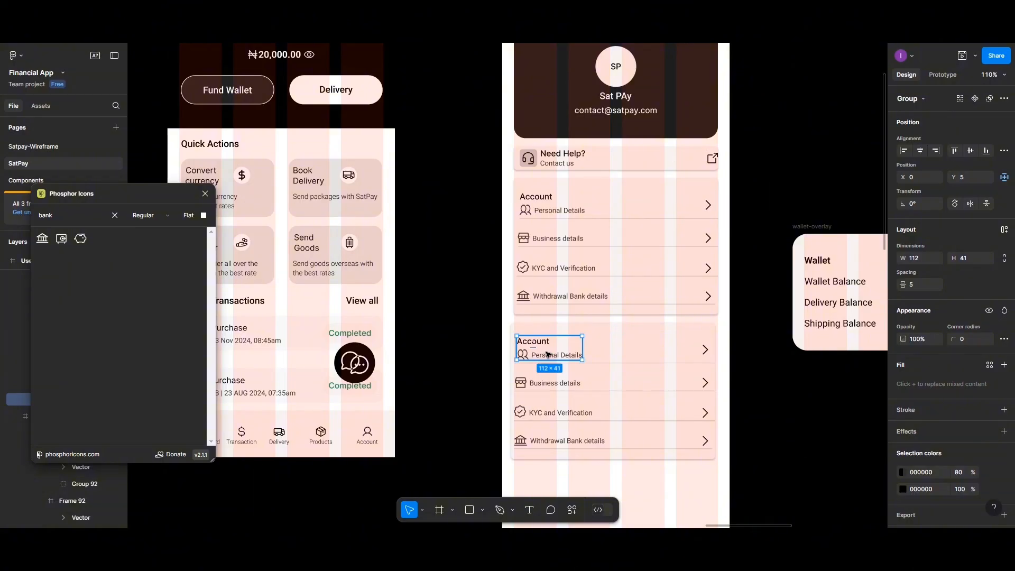
key(Delete)
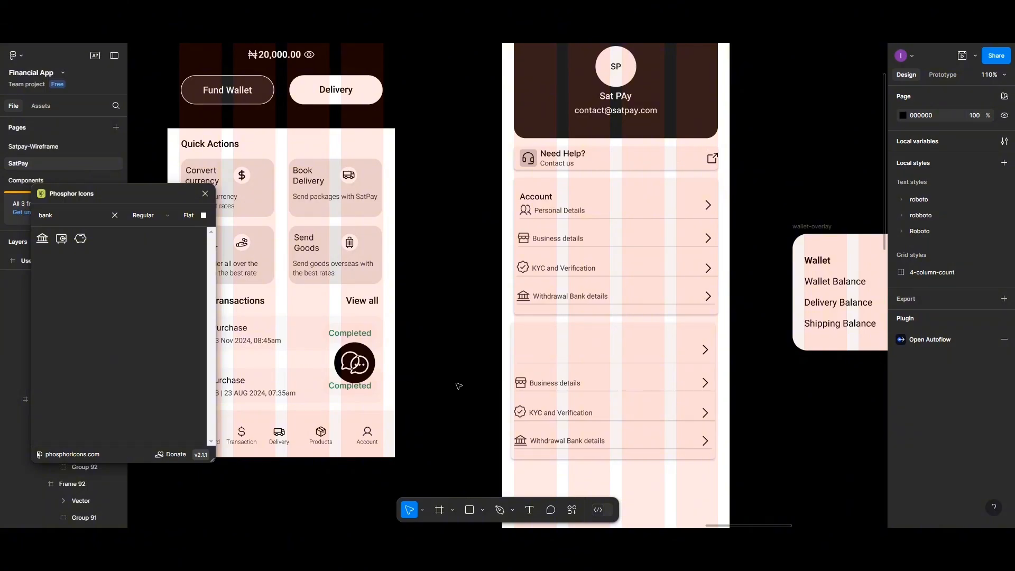
- Place a Phosphor 'card' icon in the empty first row, dropping its extra frame
click(70, 217)
text(card)
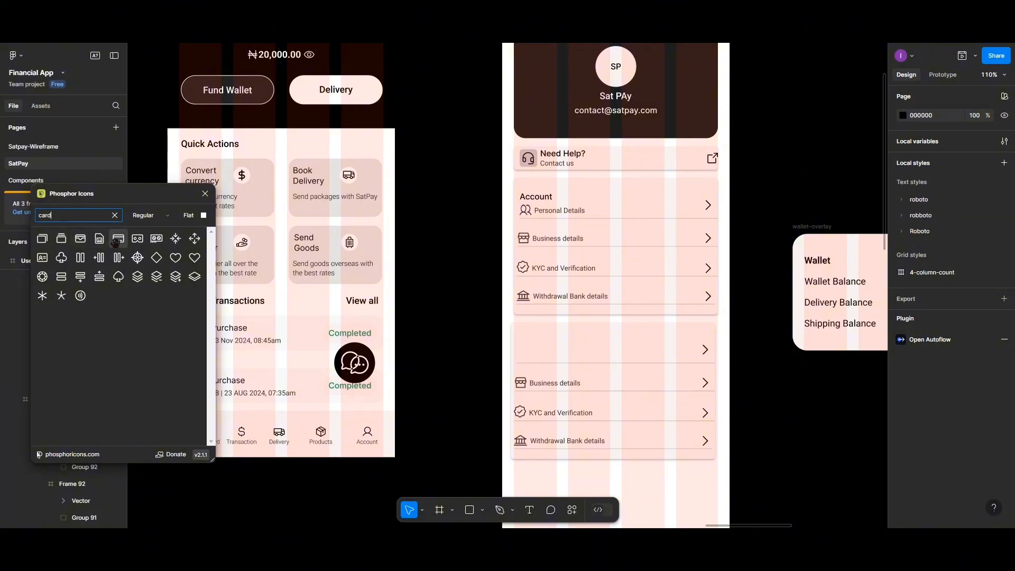
drag(116, 245, 515, 293)
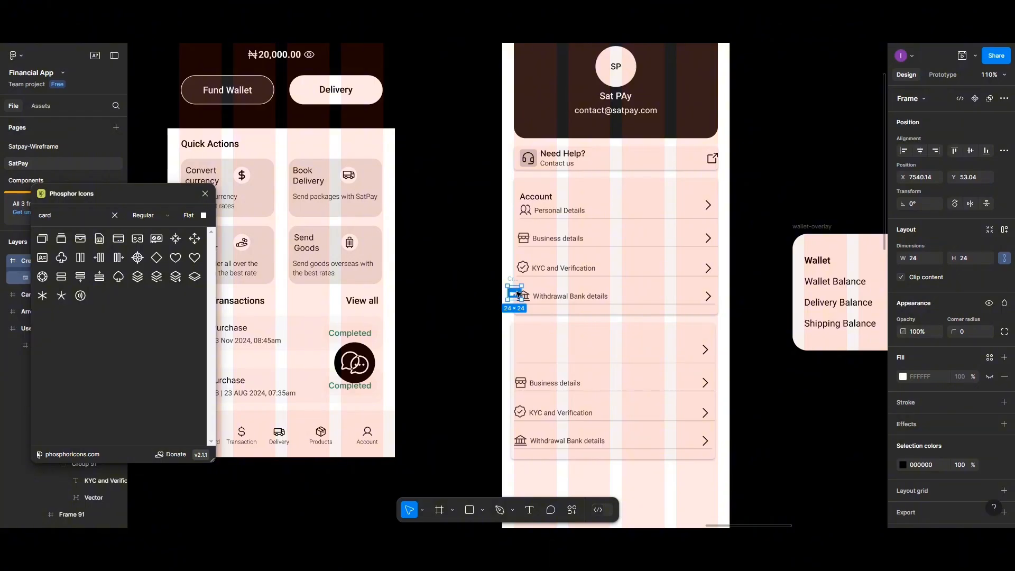
drag(518, 294, 554, 349)
double_click(534, 349)
click(534, 350)
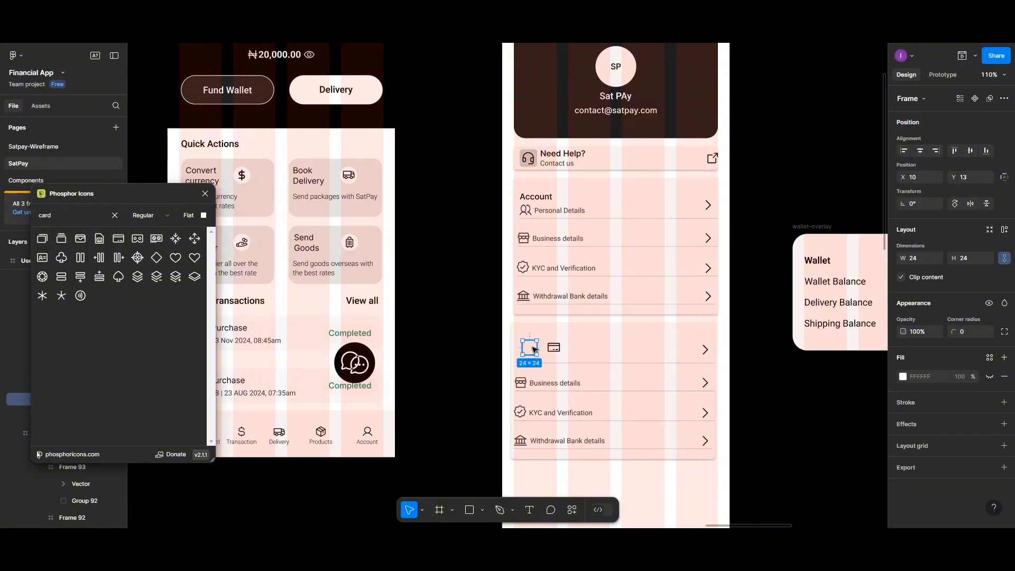
key(Delete)
- Move the card icon to the left edge of the first row
ctrl+scroll(534, 352, up, 4)
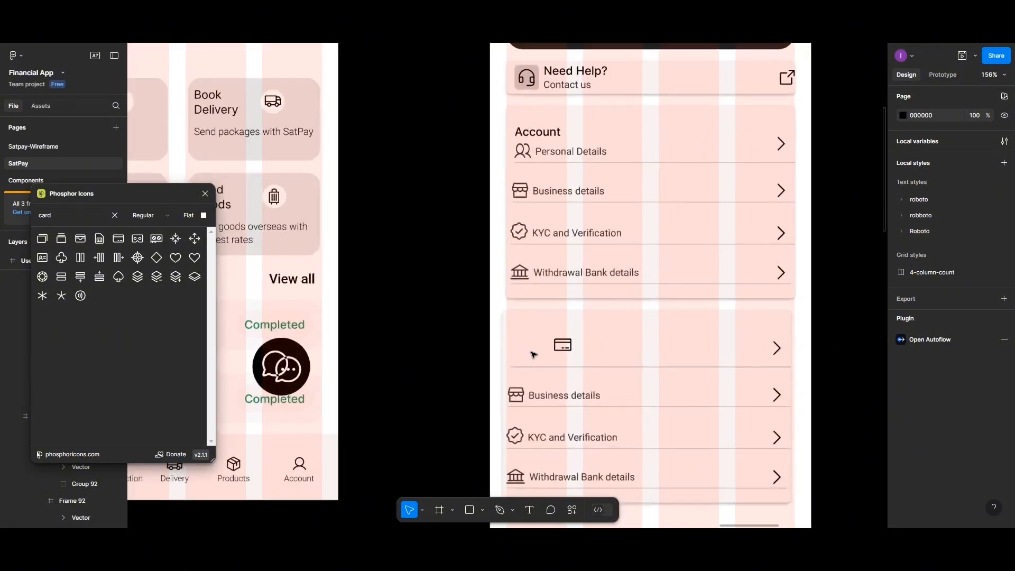
scroll(533, 354, down, 2)
scroll(533, 354, right, 3)
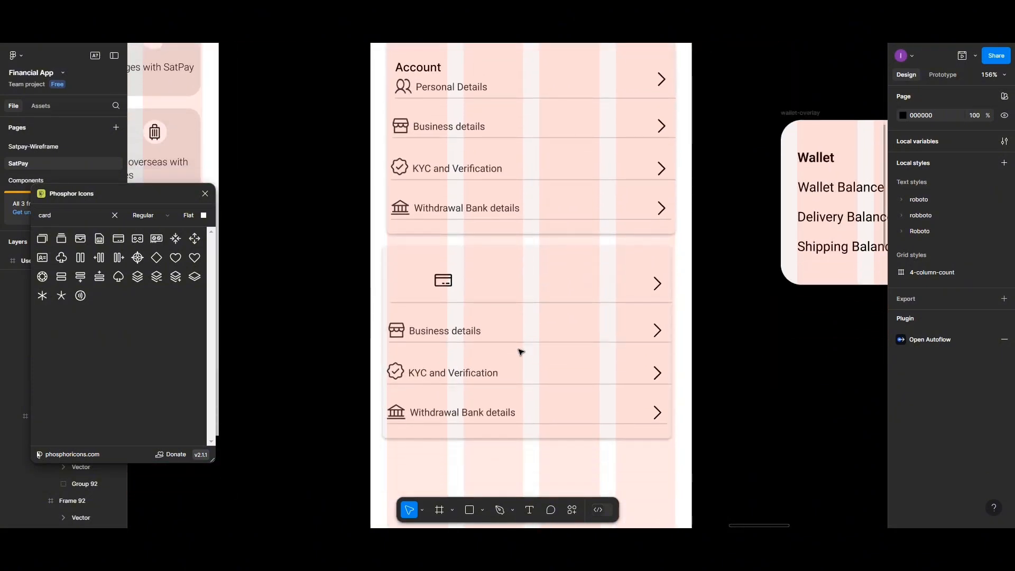
click(438, 285)
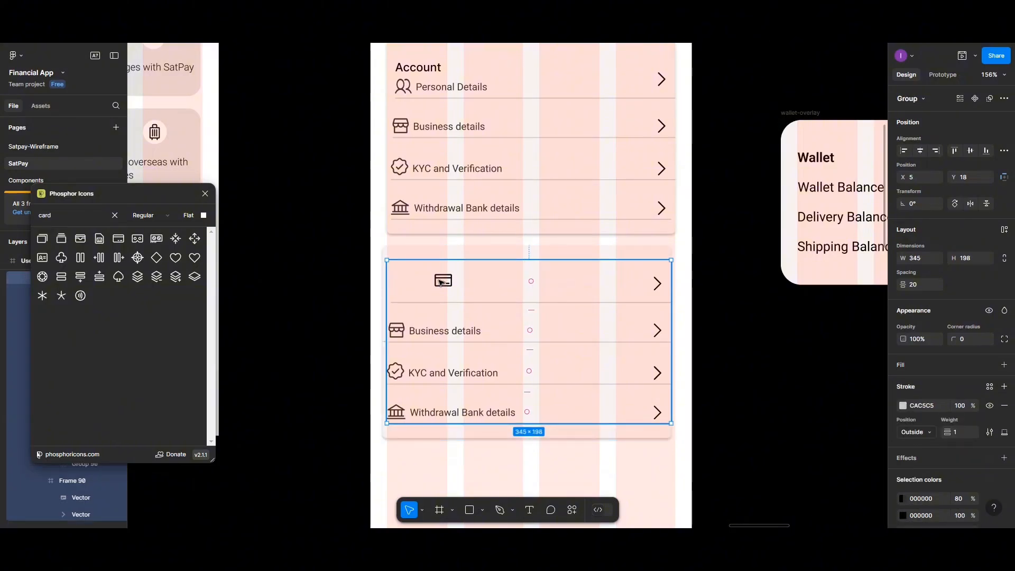
double_click(443, 282)
click(443, 282)
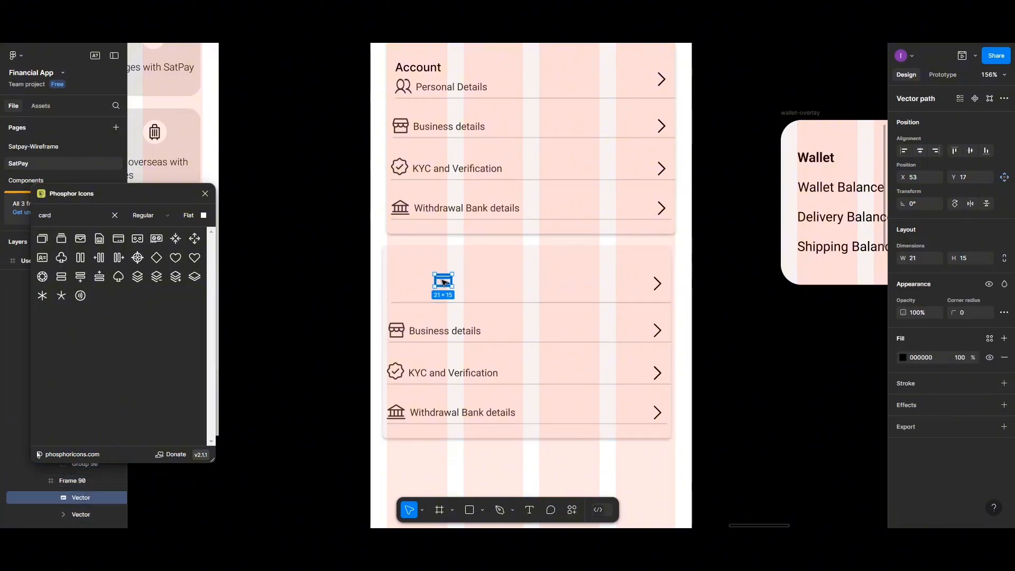
drag(444, 281, 407, 282)
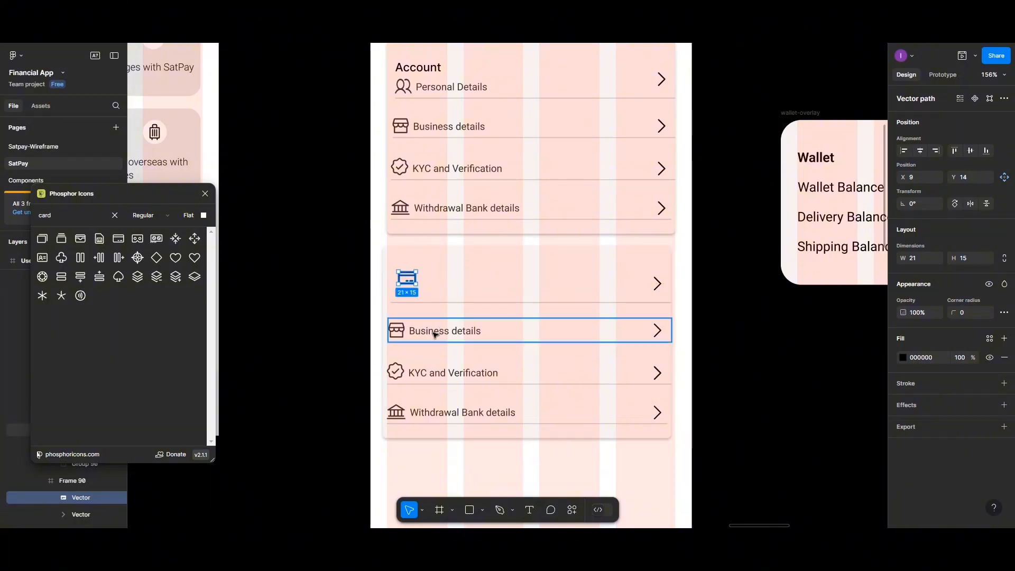
click(433, 334)
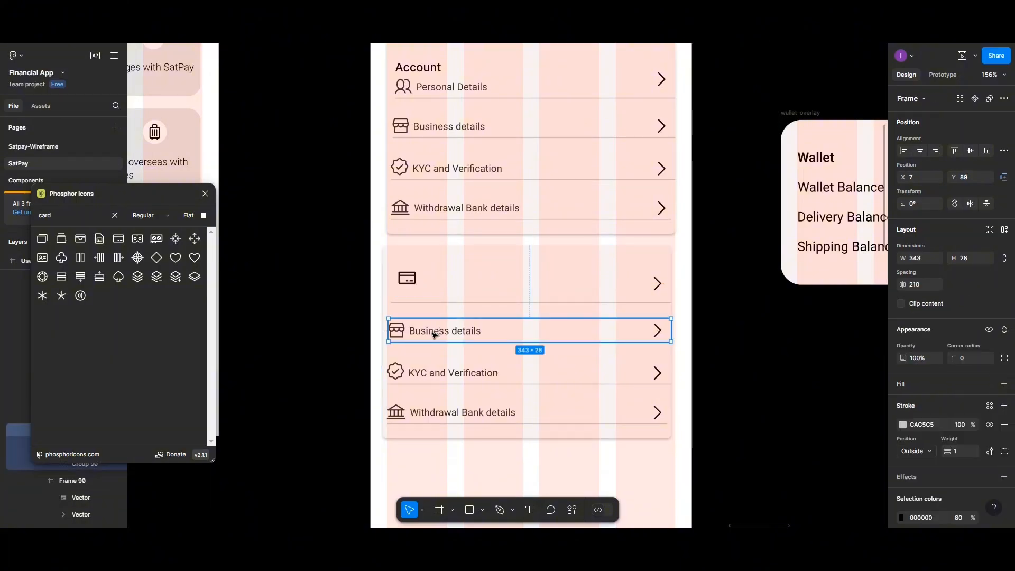
- Ungroup the lower Business details row, separating its label from its icon
right_click(434, 334)
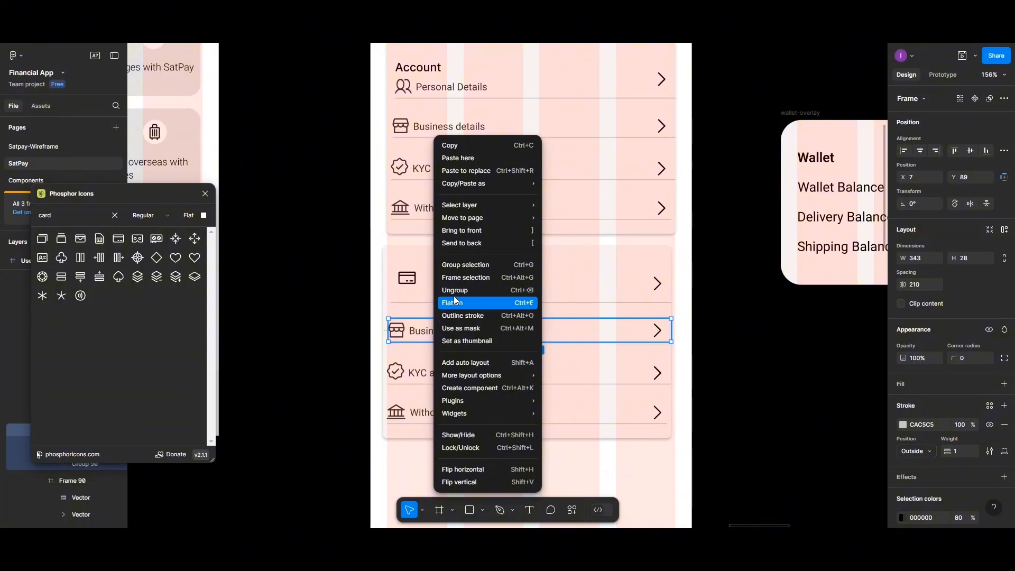
click(453, 292)
click(436, 332)
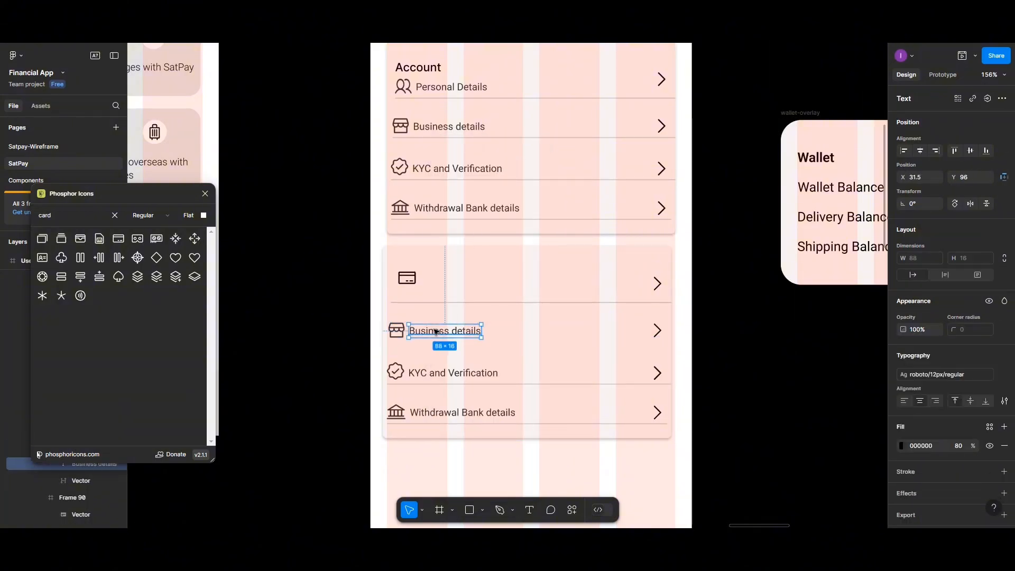
click(403, 344)
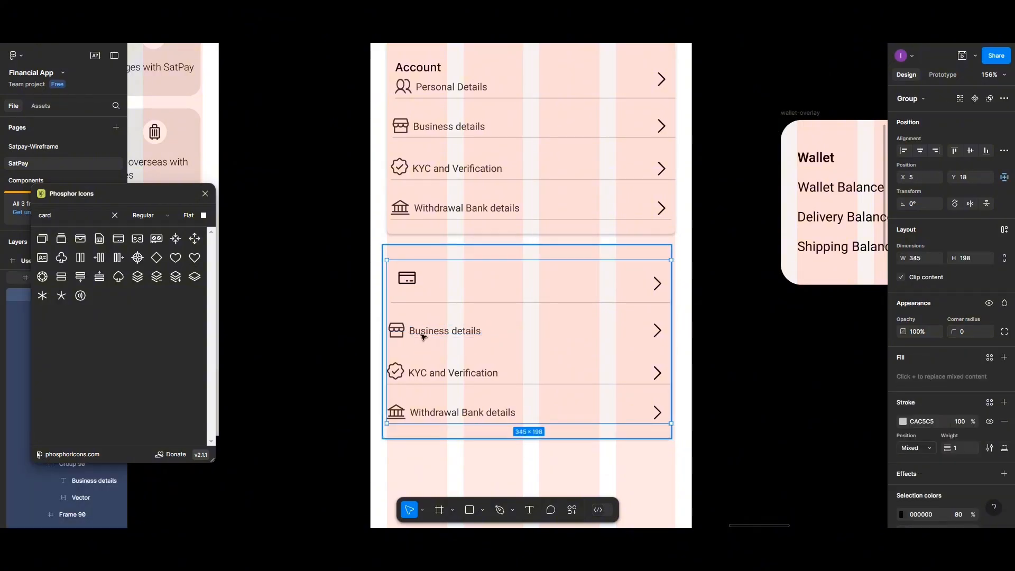
click(424, 336)
right_click(424, 335)
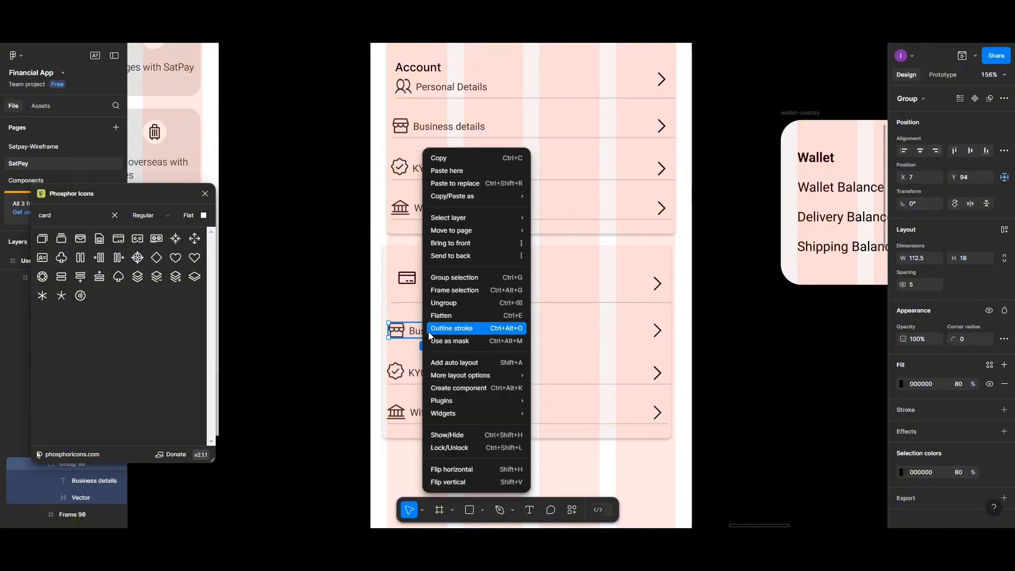
click(436, 301)
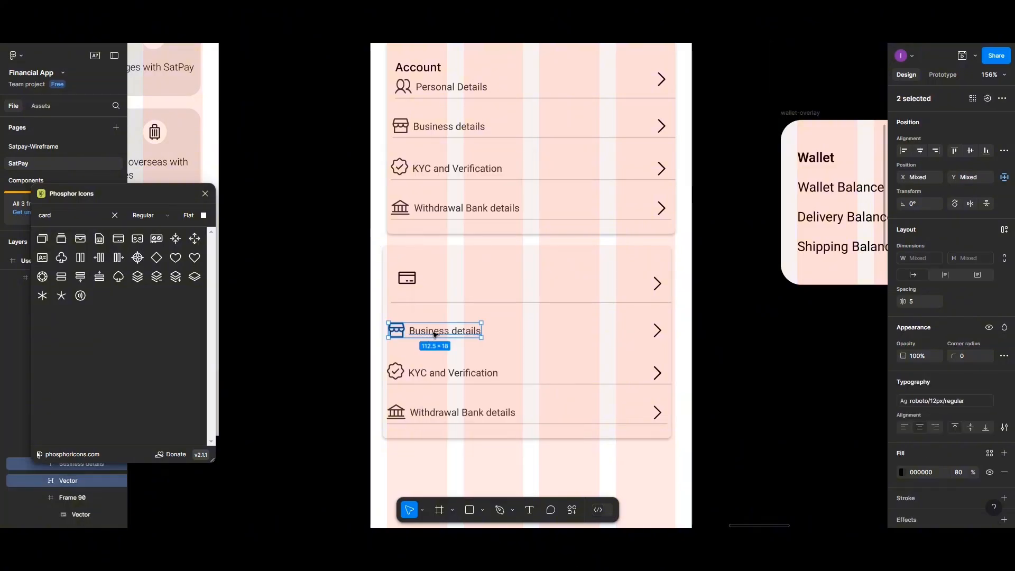
click(435, 334)
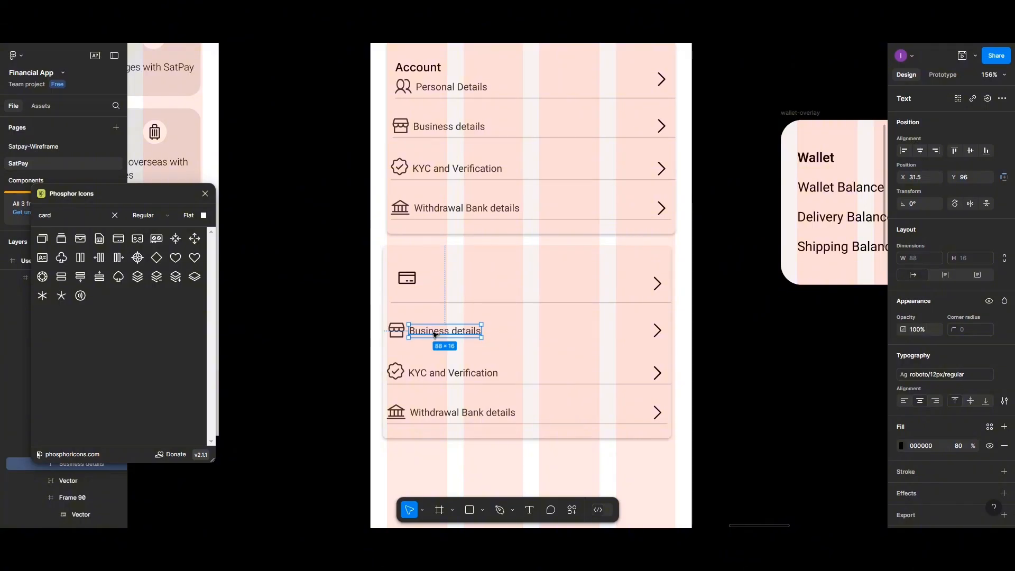
- Copy the label into the first row and rename it 'Manage Cards'
drag(435, 334, 449, 283)
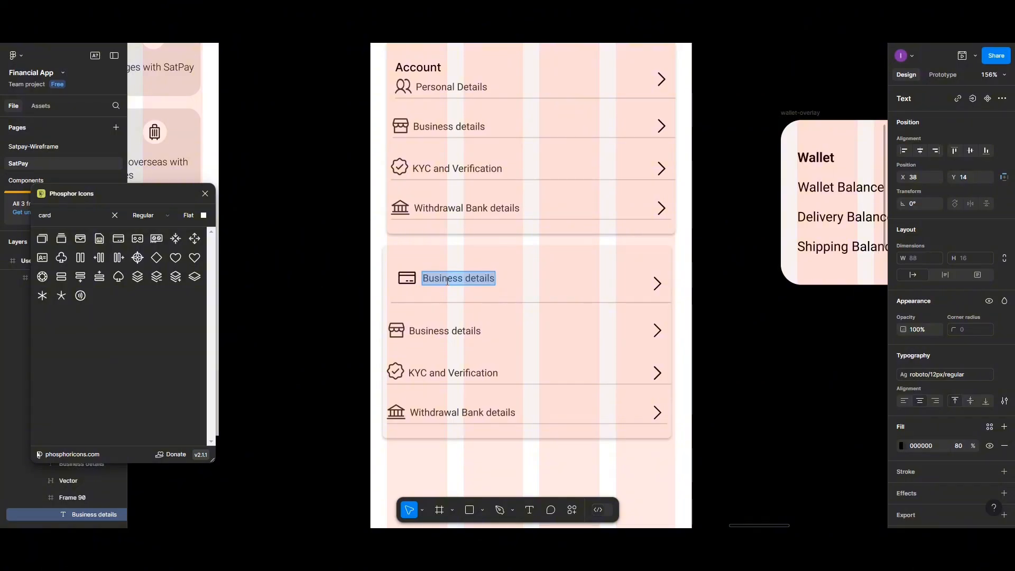
text(Ma)
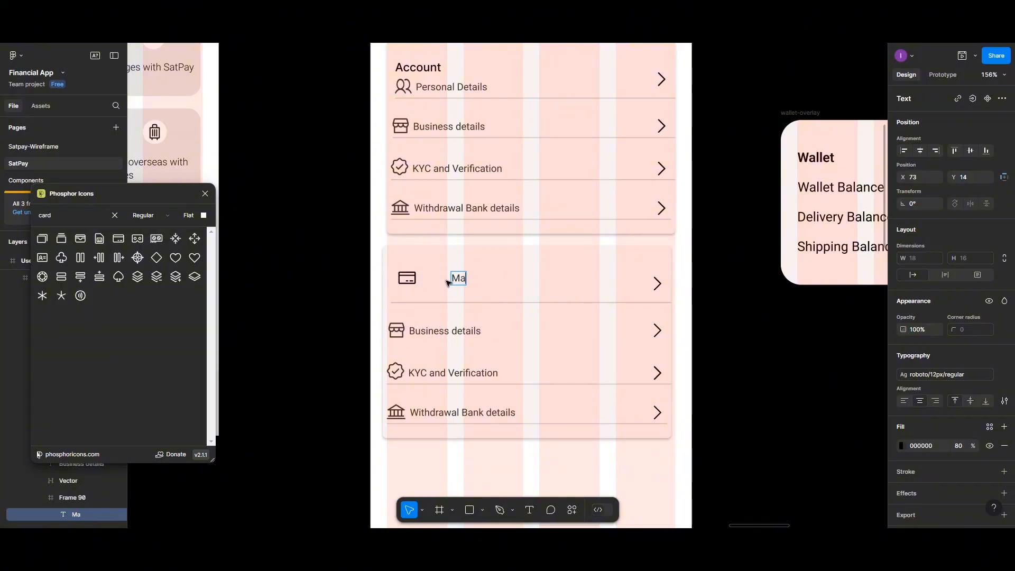
text(nage card)
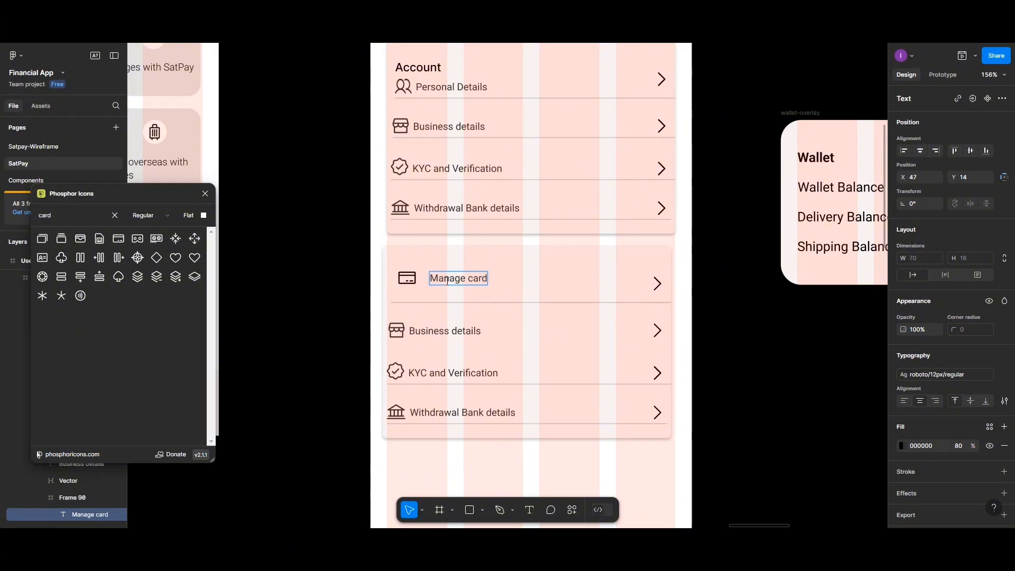
key(BackSpace)
key(BackSpace)
key(BackSpace)
key(BackSpace)
text(C)
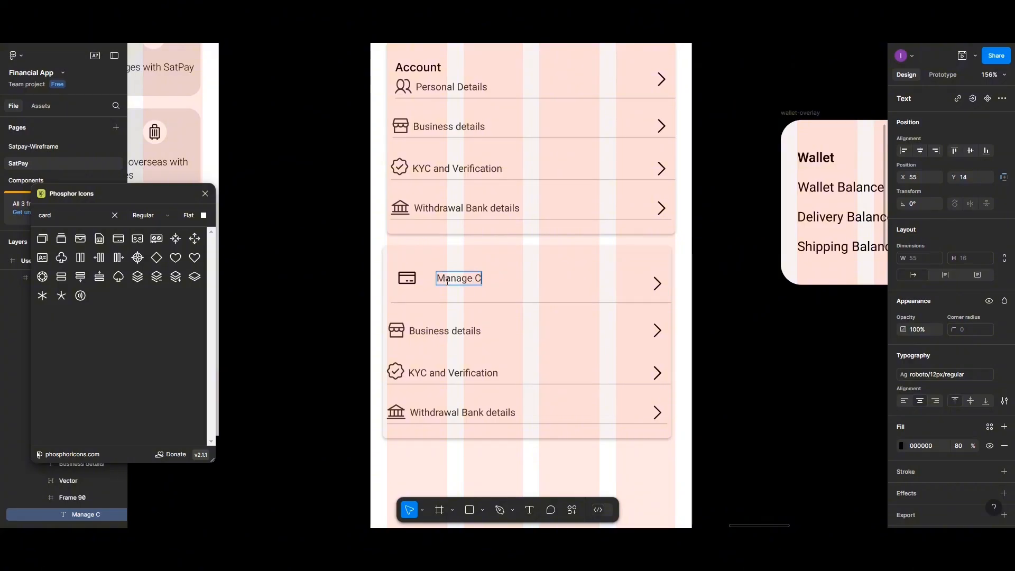
text(ards)
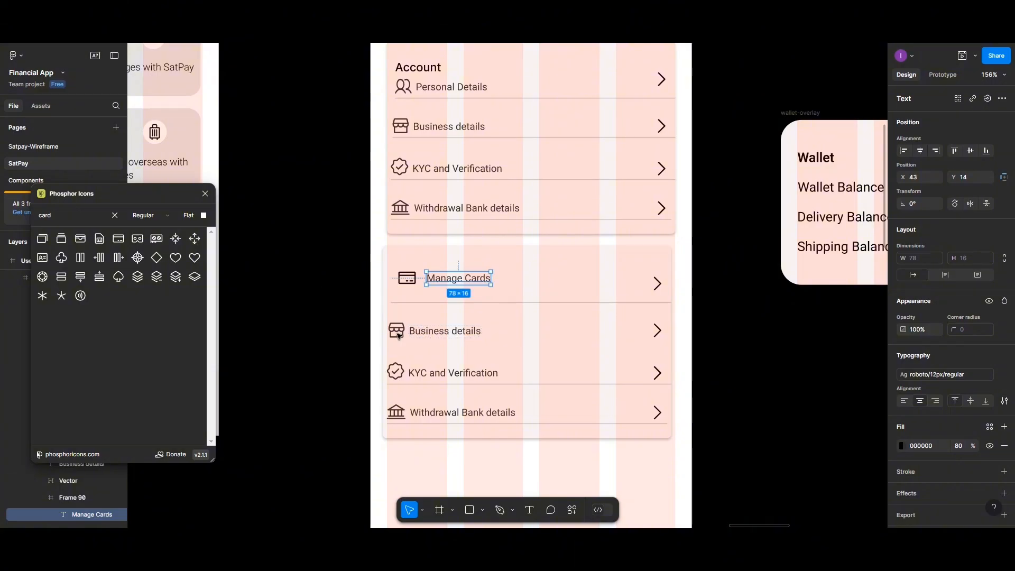
click(398, 334)
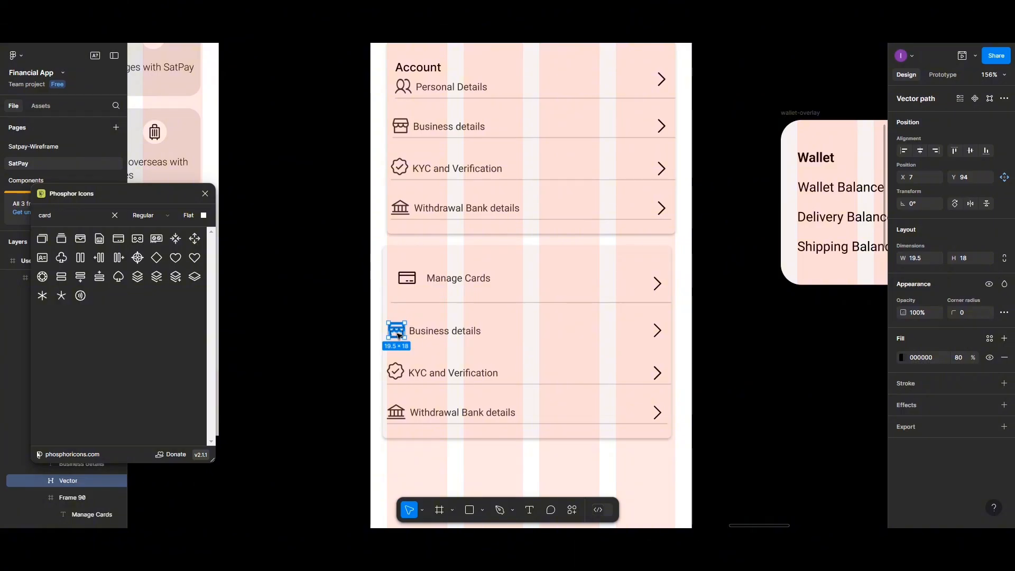
- Delete the storefront icon and copy the KYC check icon beside Business details
key(Delete)
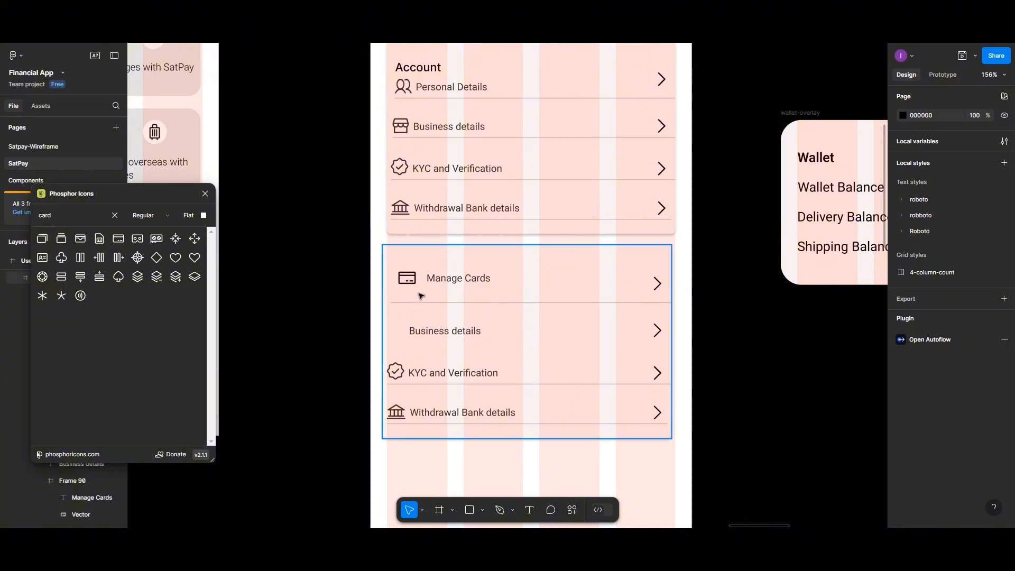
click(397, 373)
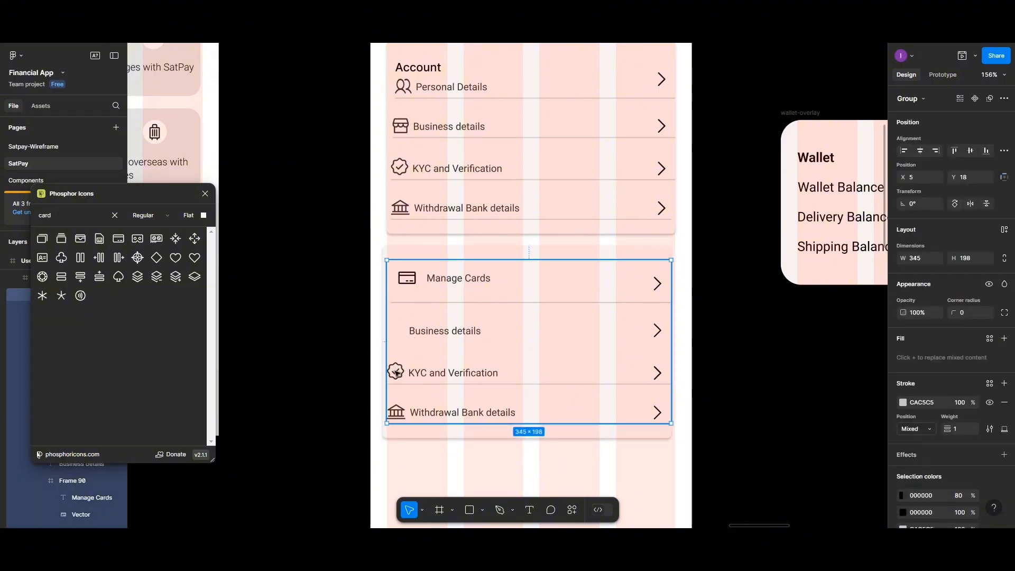
click(396, 373)
right_click(396, 373)
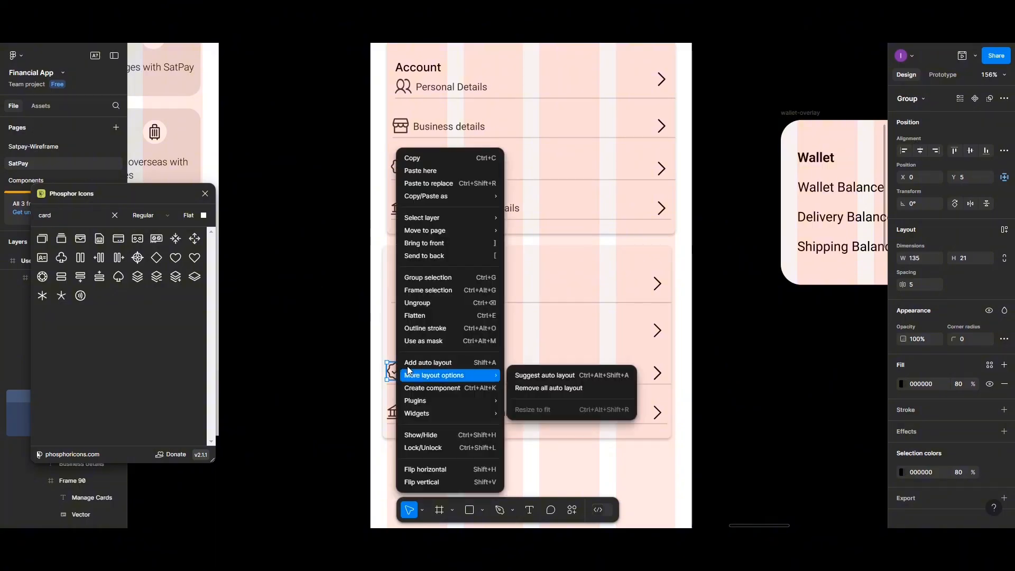
click(433, 303)
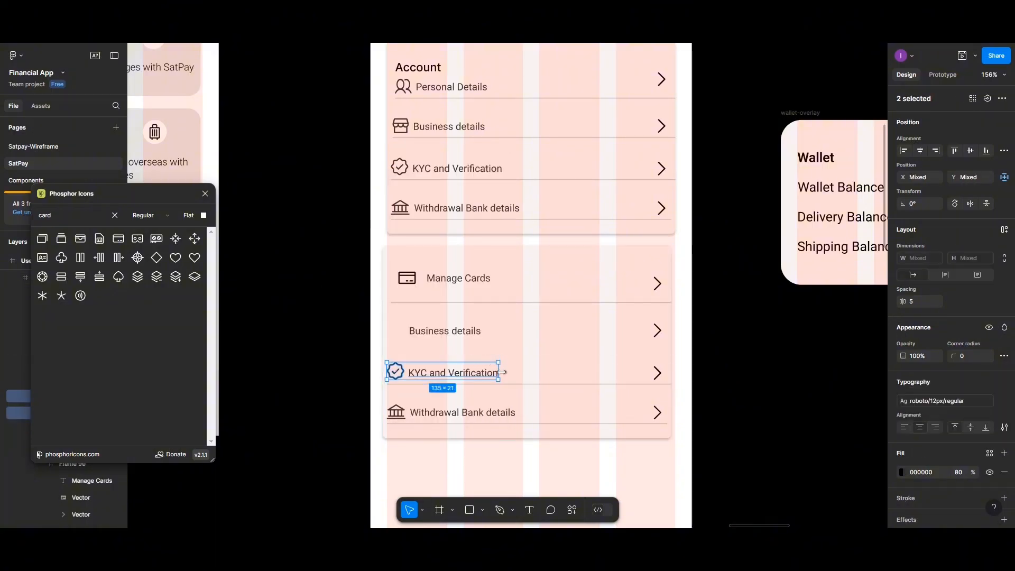
click(518, 375)
click(402, 375)
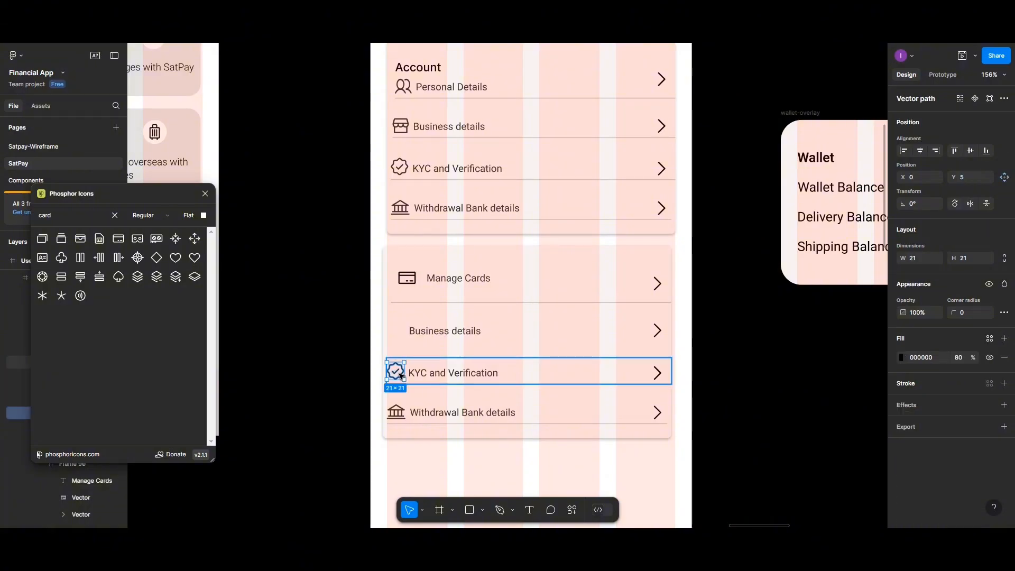
drag(401, 377, 403, 334)
click(442, 330)
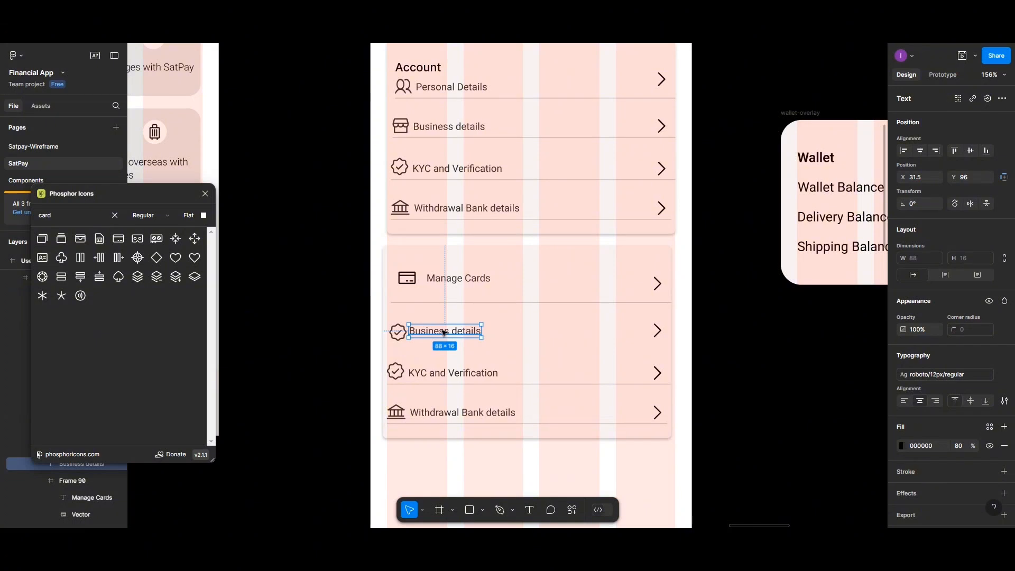
- Retype the second row's label as 'Withdraw Funds'
double_click(444, 331)
text(W)
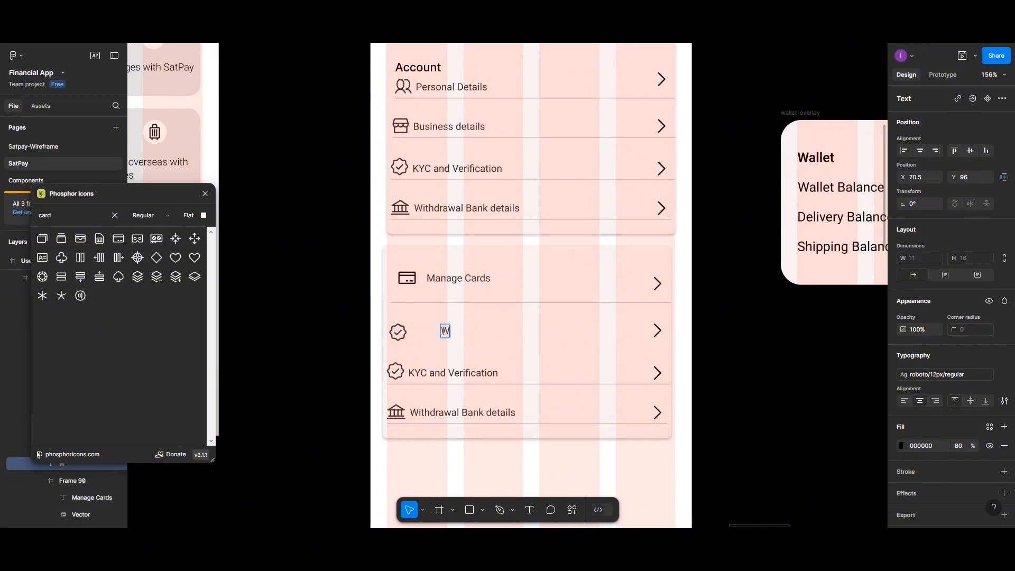
text(idthdr)
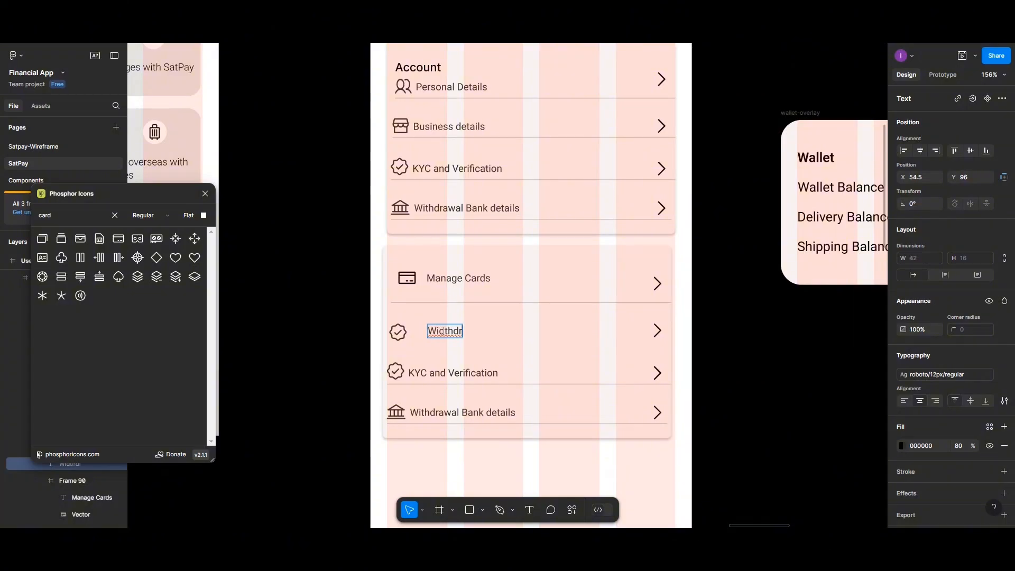
text(aw Fund)
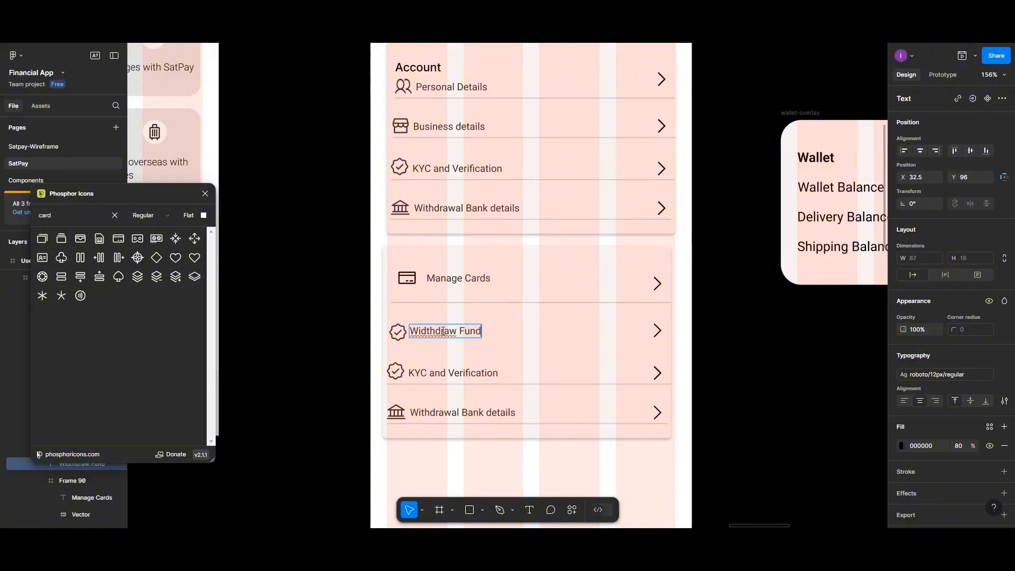
text(s)
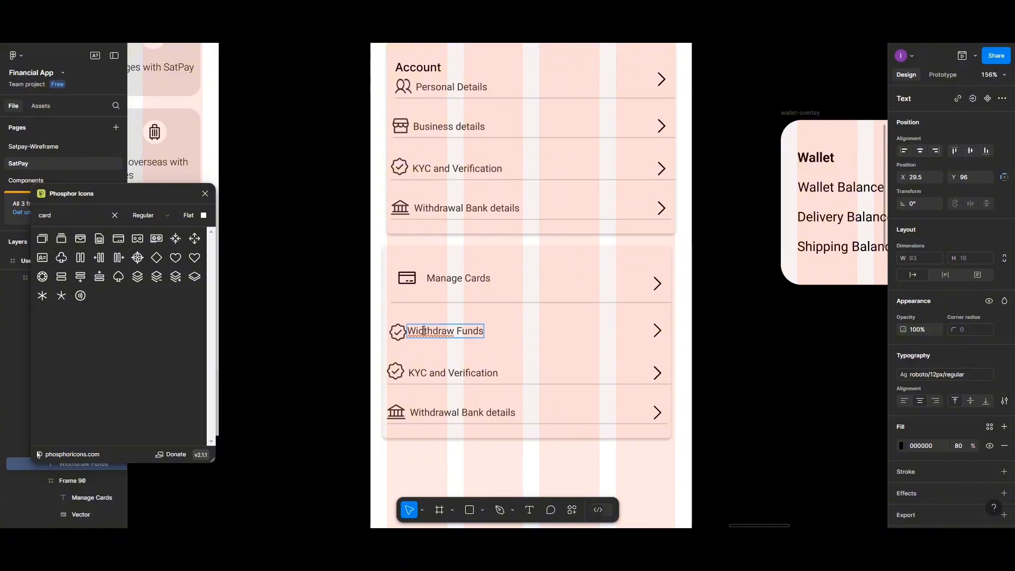
click(427, 330)
key(BackSpace)
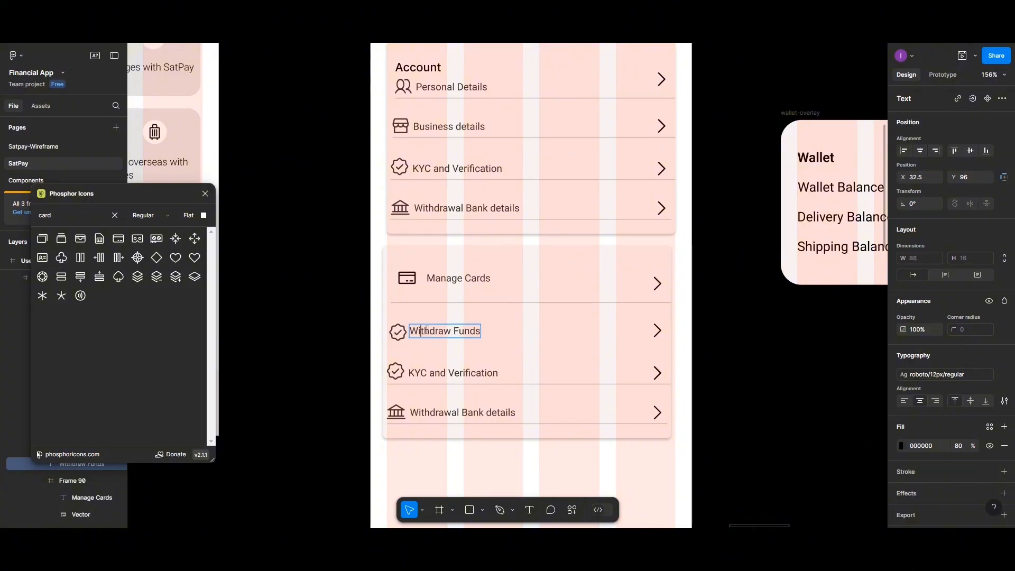
double_click(454, 278)
key(Escape)
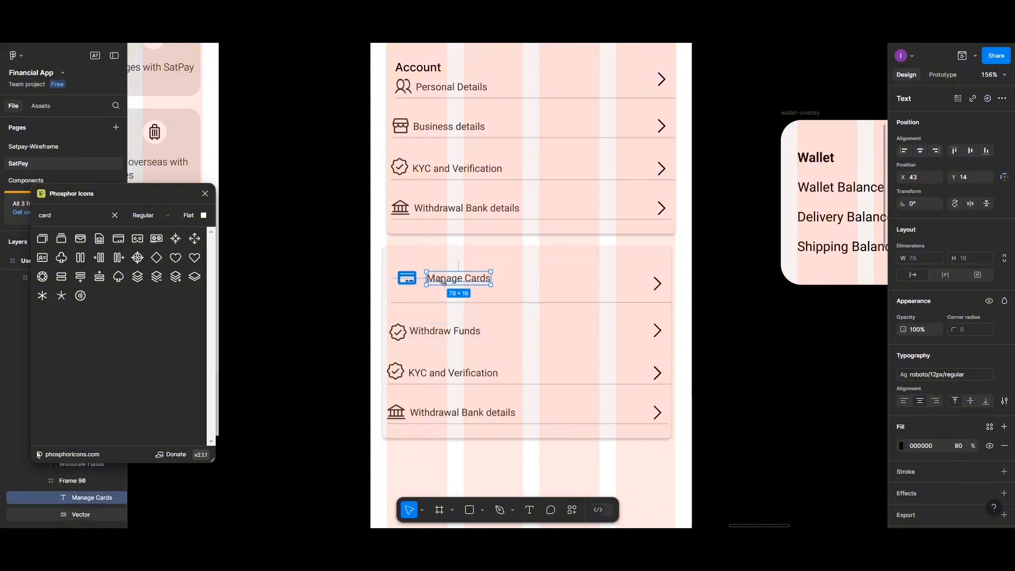
- Set the card icon to 80% opacity and group it with its label 5 px apart
key(Escape)
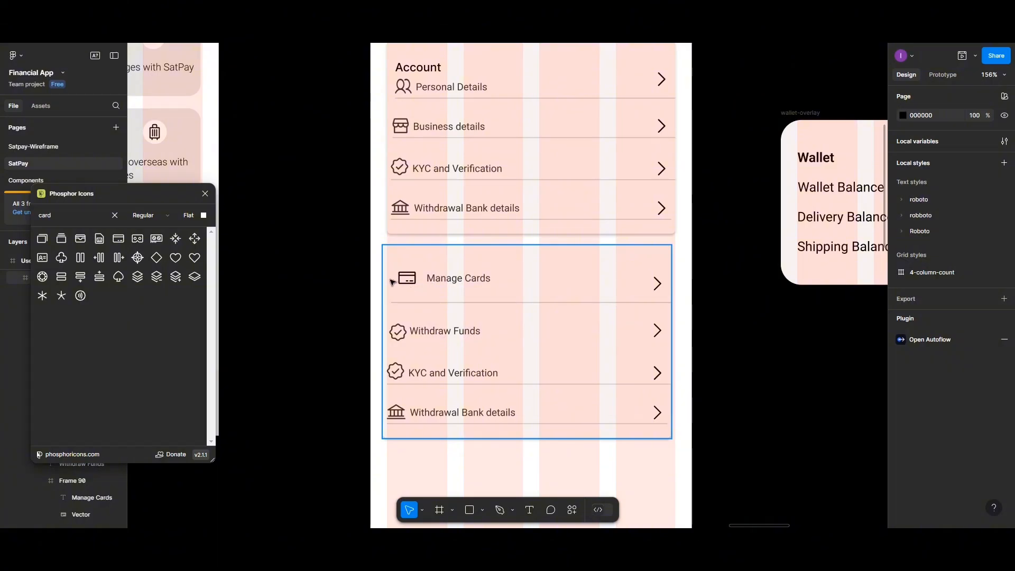
click(405, 280)
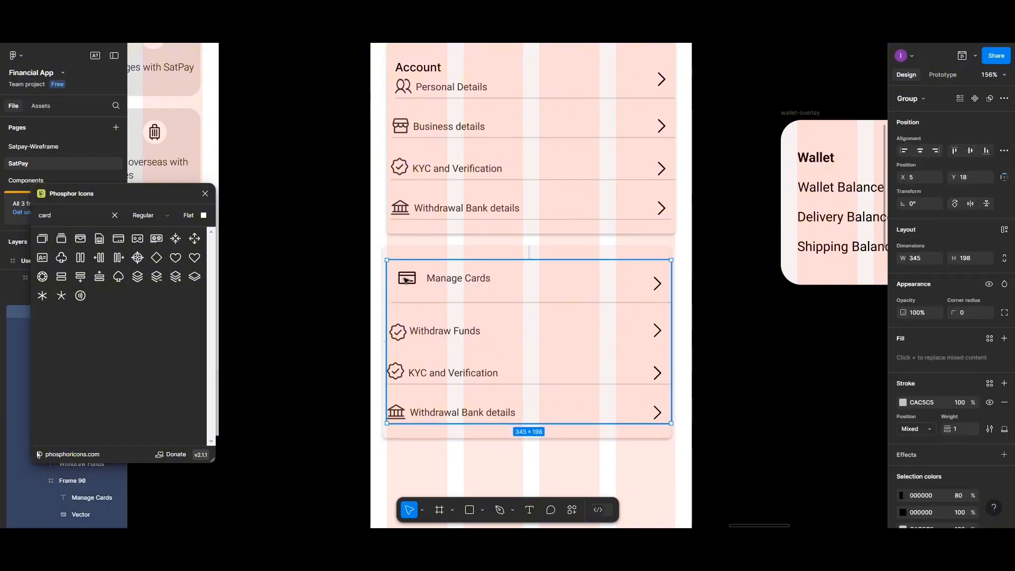
click(405, 280)
click(405, 281)
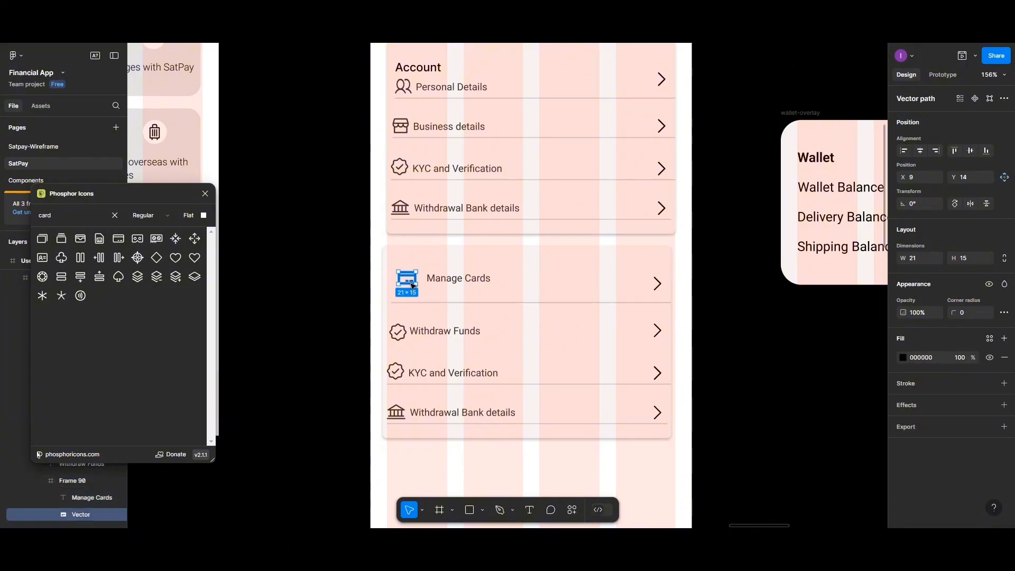
click(955, 358)
text(80)
key(Return)
shift+click(476, 279)
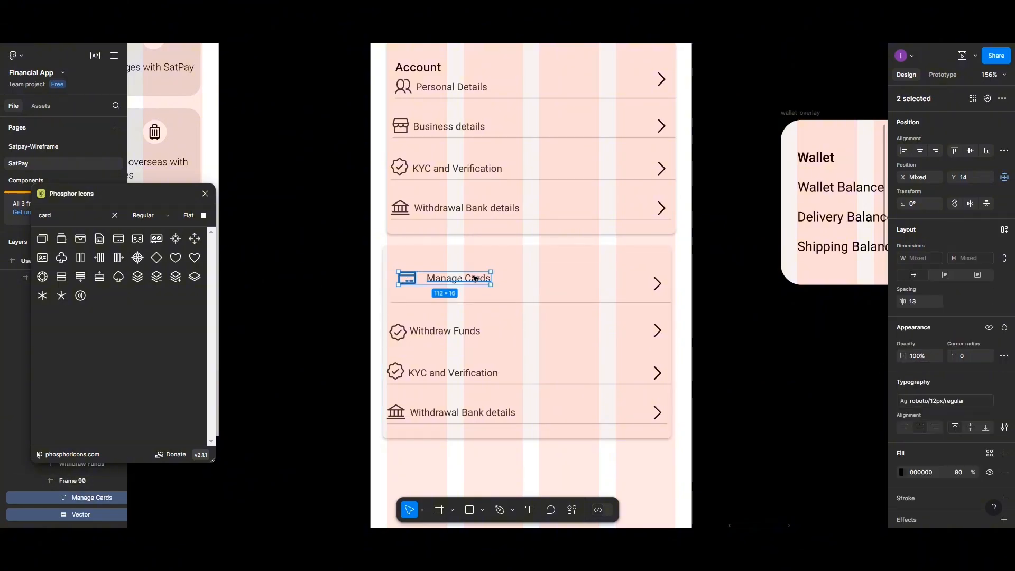
click(920, 300)
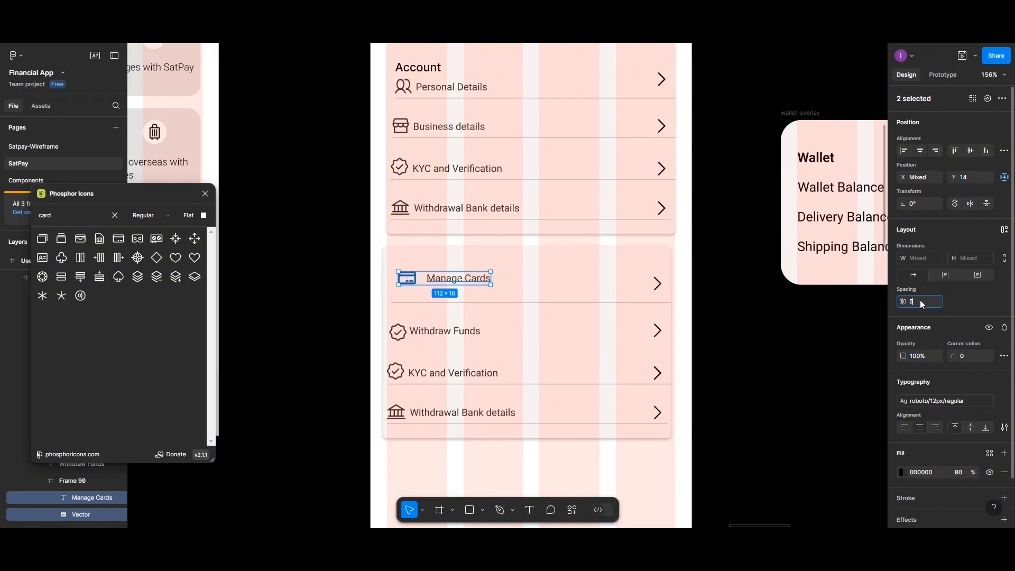
click(985, 154)
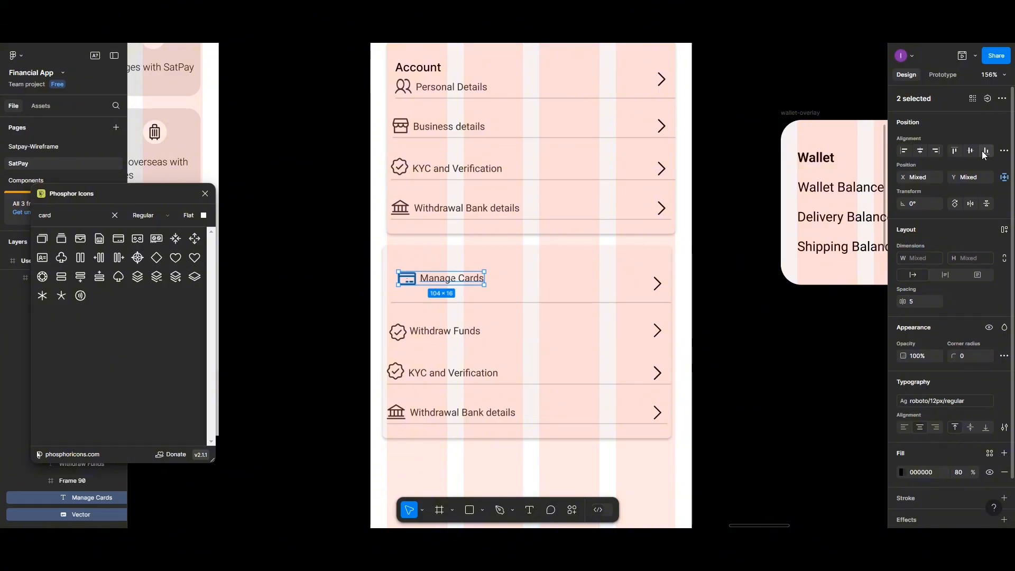
key(ctrl+g)
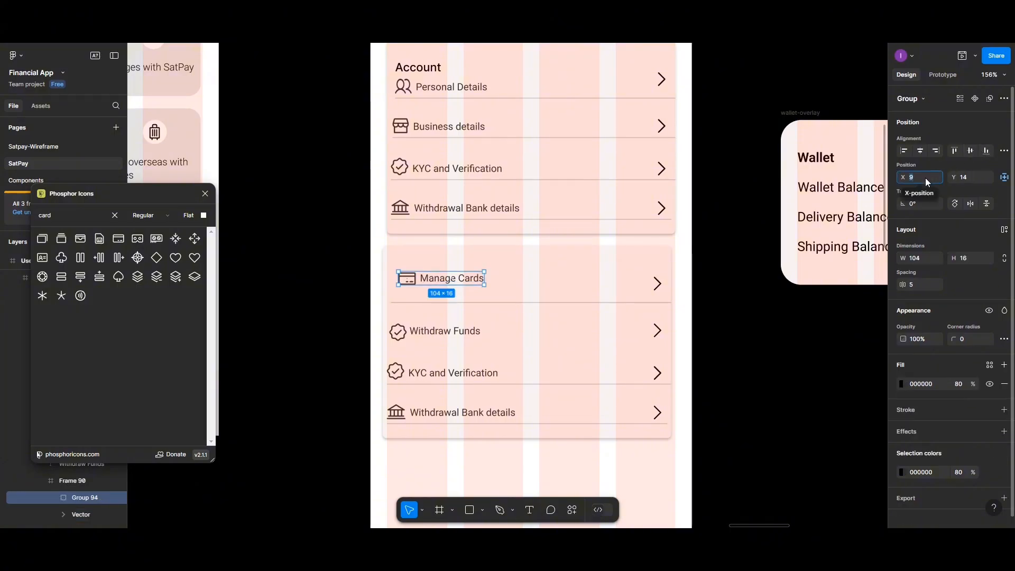
- Vertically centre the Manage Cards group with its arrow and move them down
click(634, 279)
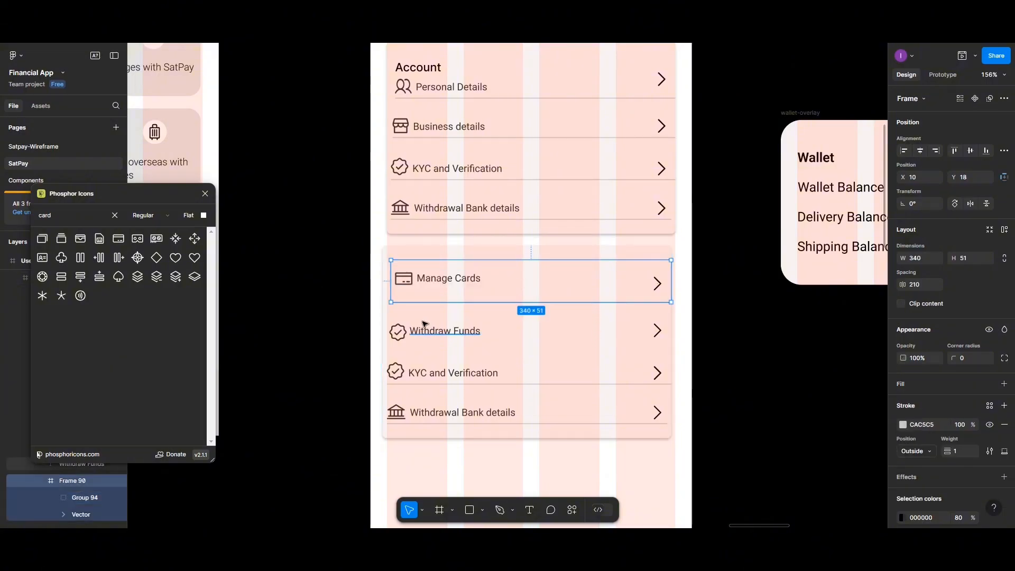
click(471, 330)
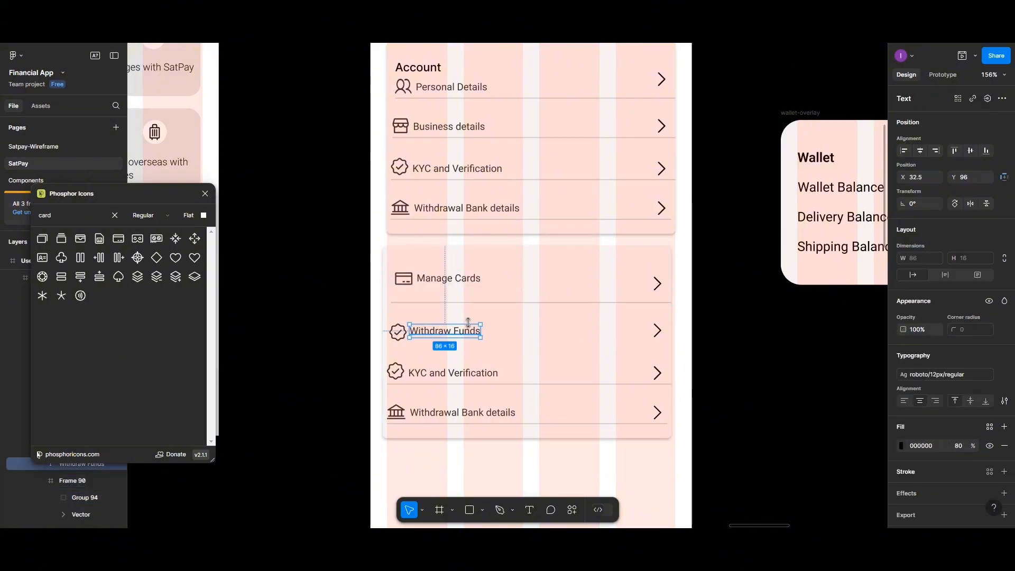
click(456, 284)
click(455, 284)
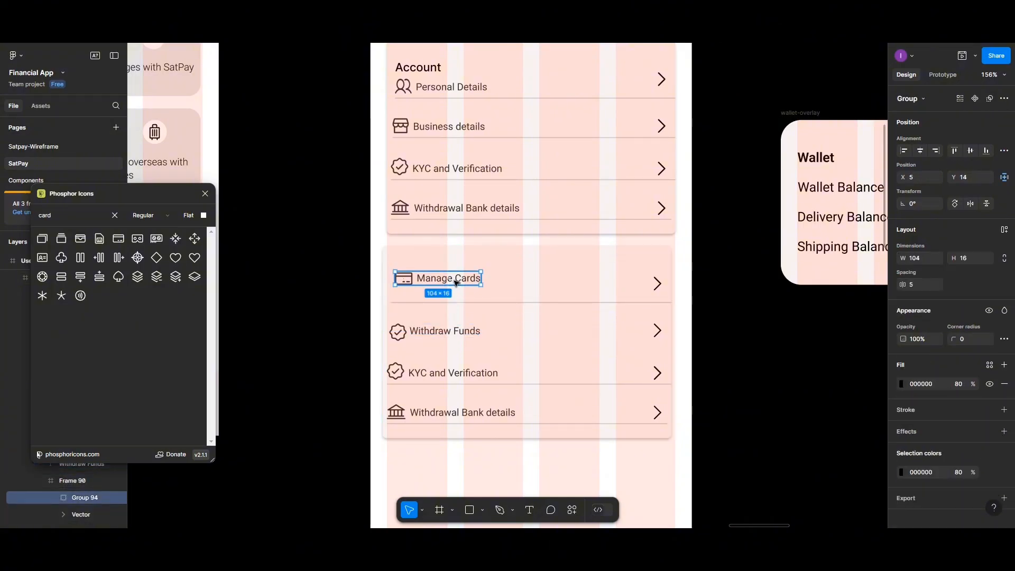
shift+click(658, 284)
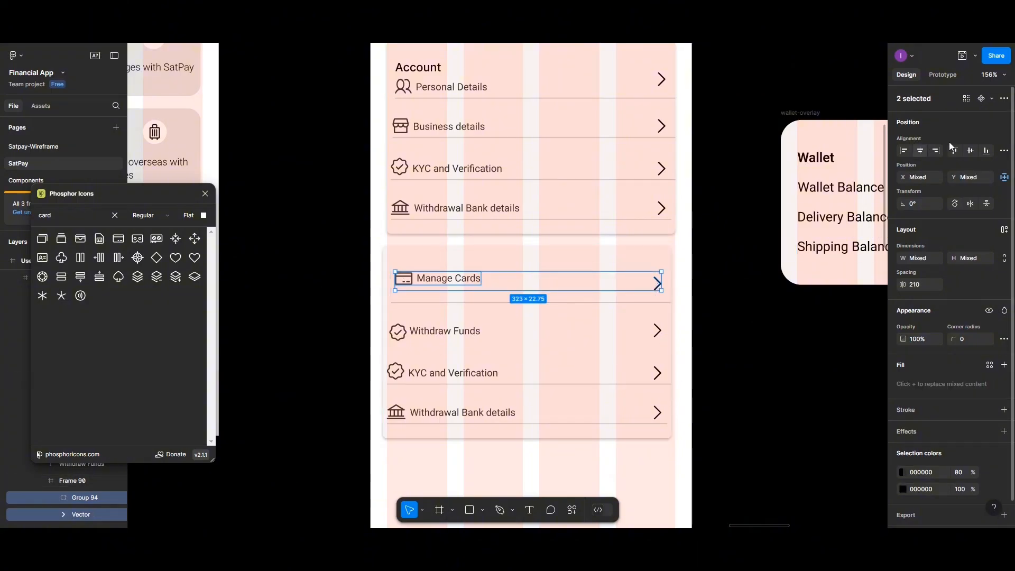
click(970, 151)
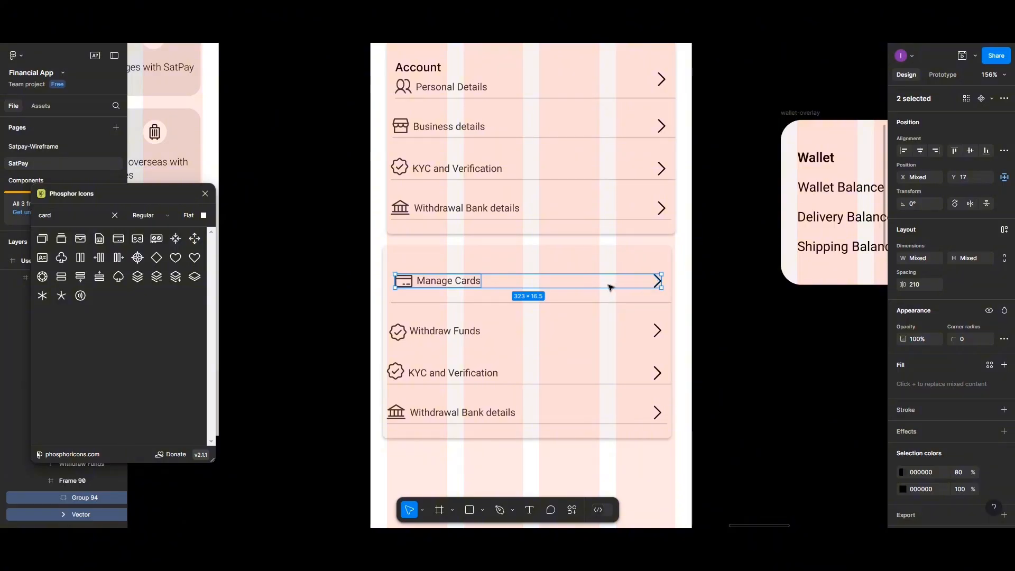
drag(610, 285, 609, 293)
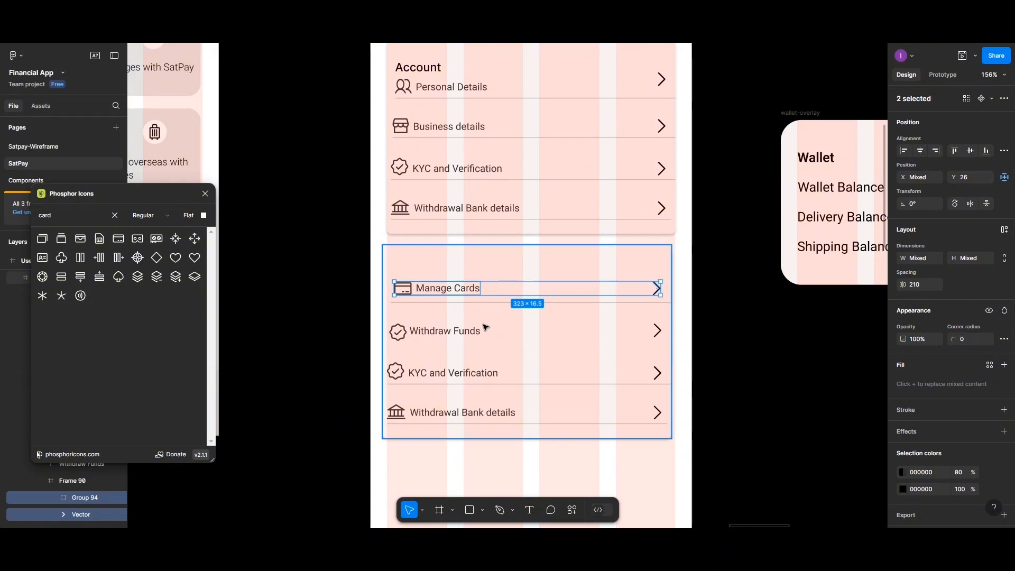
- Align the Withdraw Funds label with its badge icon and group them
click(399, 334)
shift+click(441, 332)
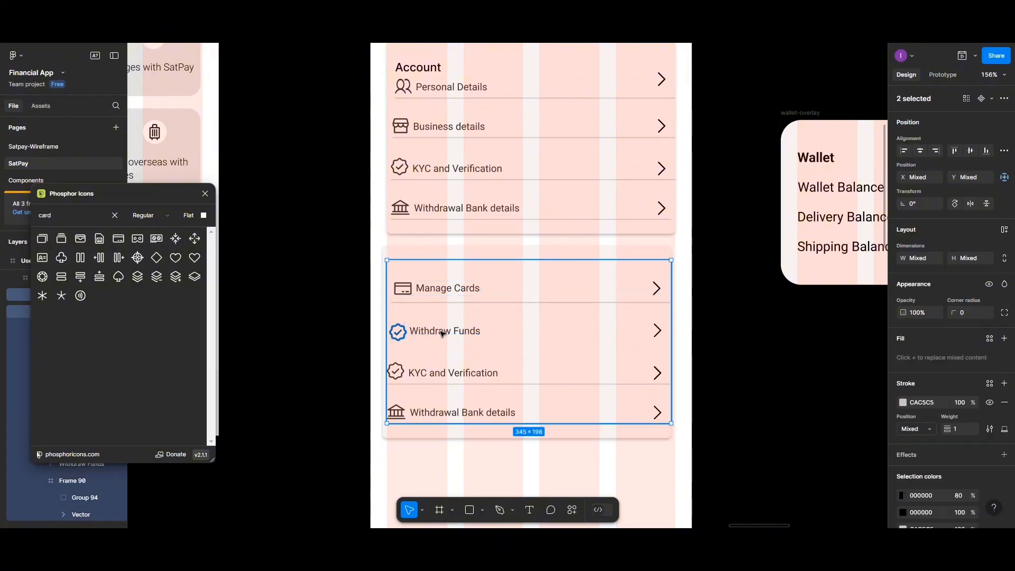
shift+click(442, 333)
shift+click(441, 333)
click(448, 334)
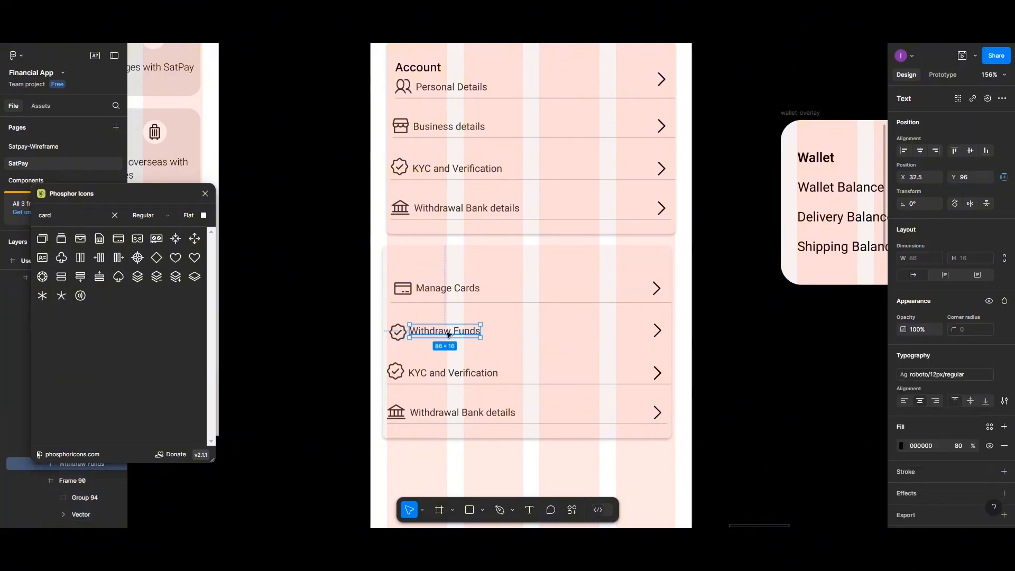
shift+click(402, 333)
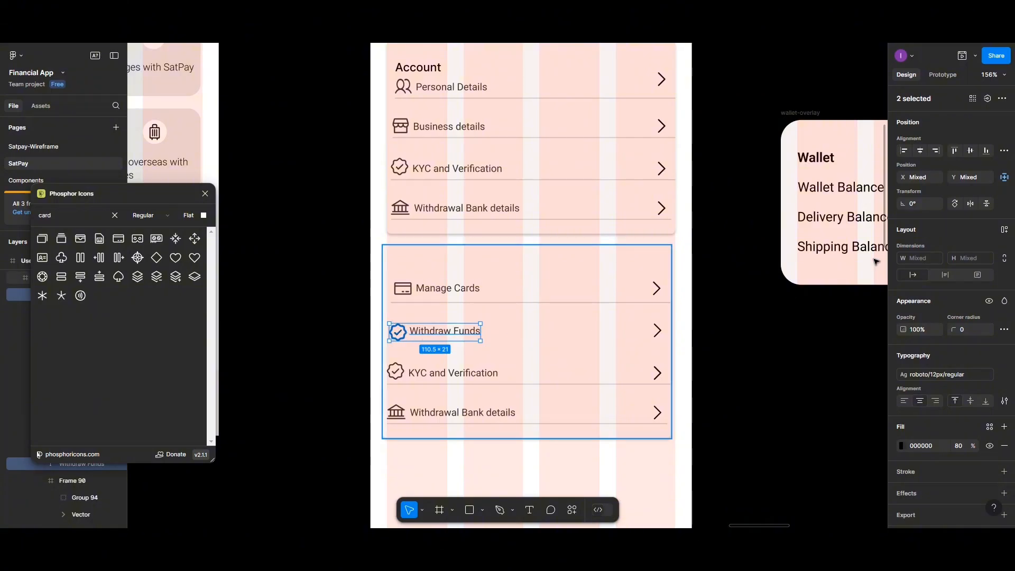
click(984, 150)
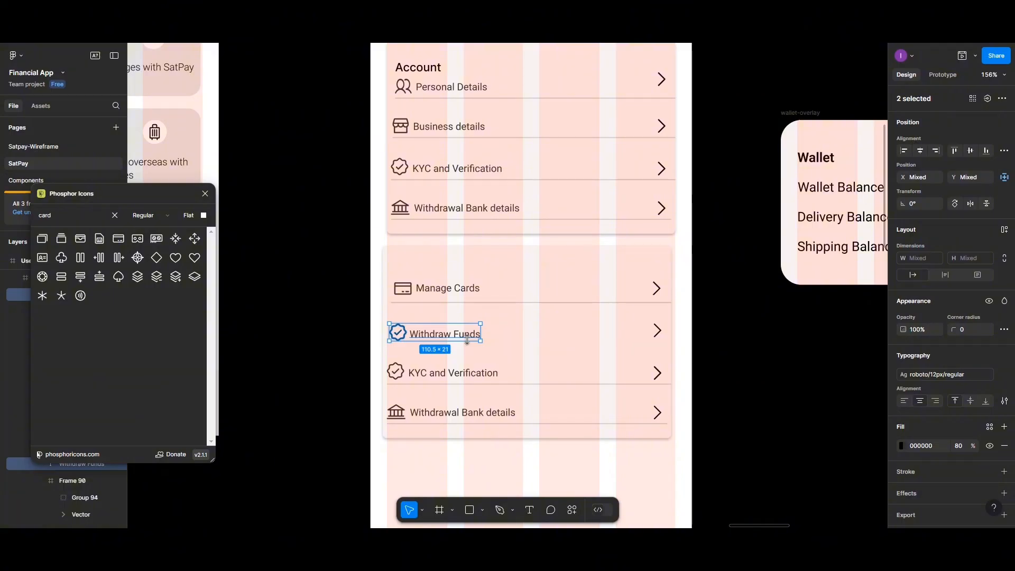
key(ctrl+g)
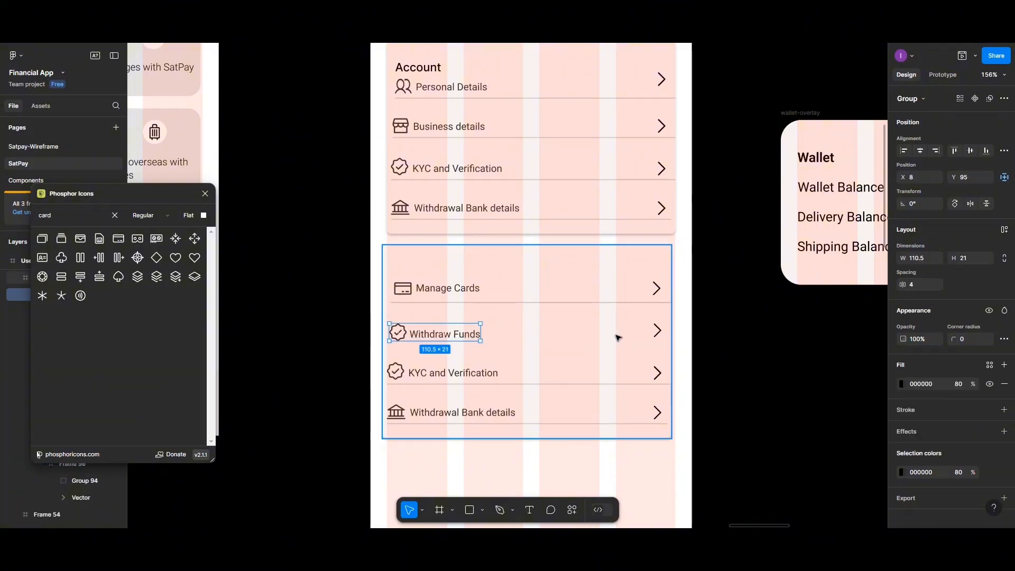
- Set the Withdraw Funds group's position to 5 and nudge it right to align
shift+click(658, 333)
shift+click(661, 334)
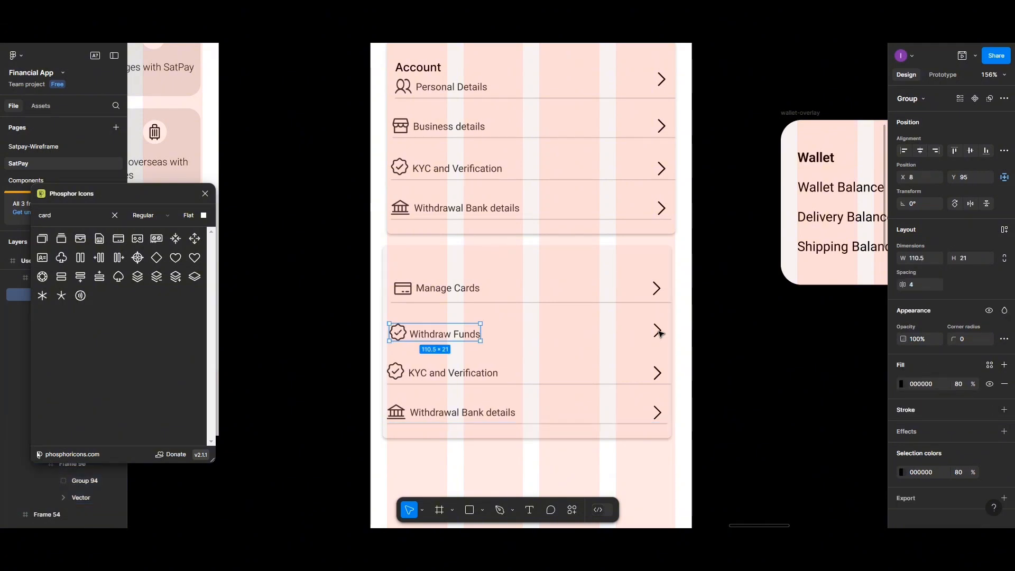
shift+click(661, 333)
shift+click(660, 333)
shift+click(660, 334)
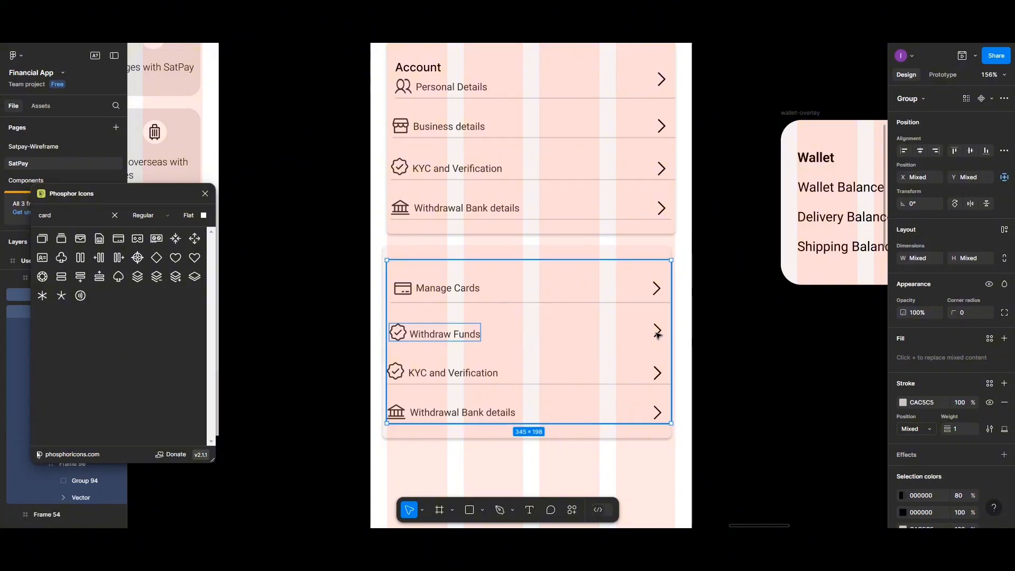
shift+click(659, 333)
shift+click(659, 333)
shift+click(658, 335)
shift+click(657, 336)
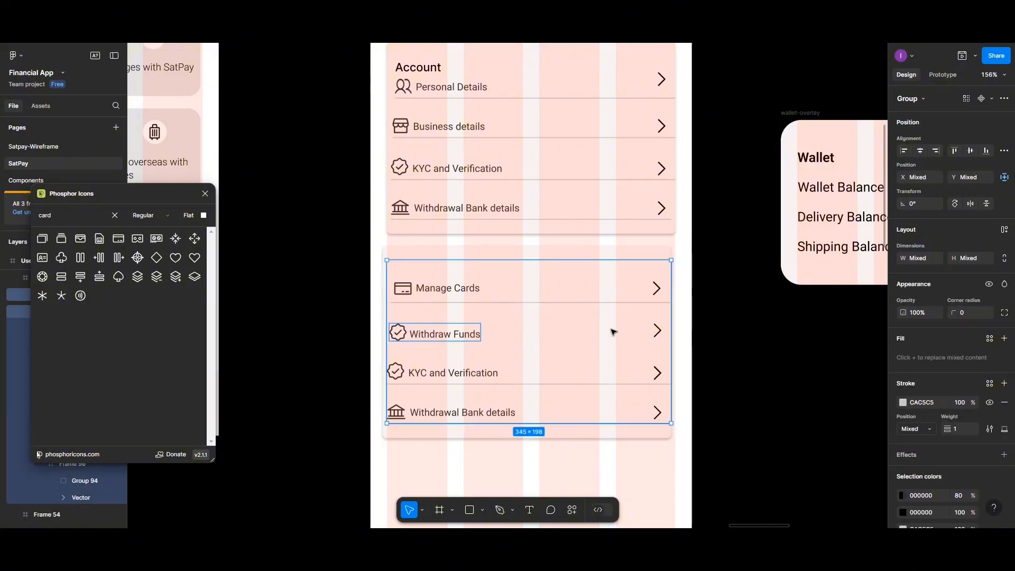
click(453, 334)
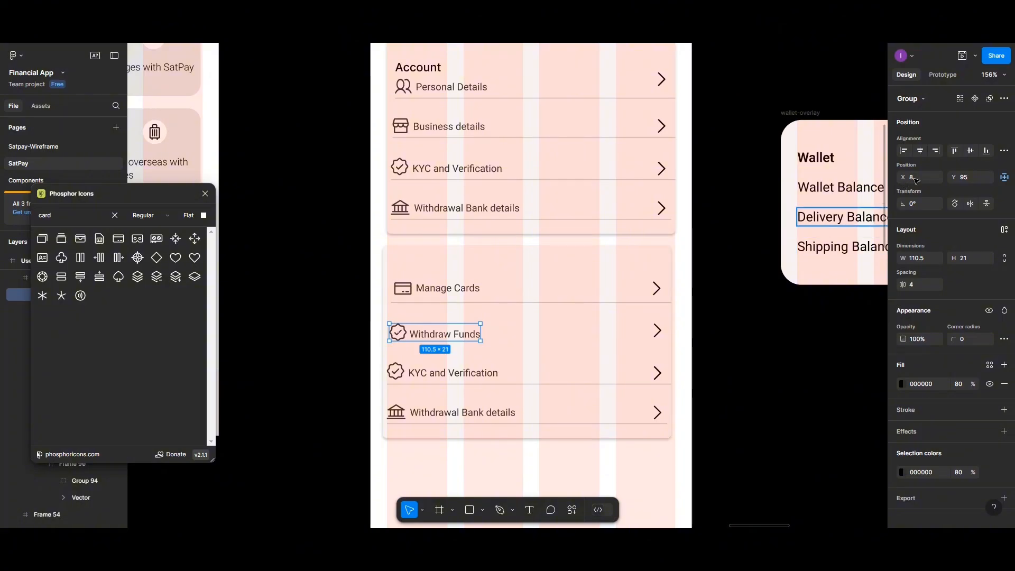
text(5)
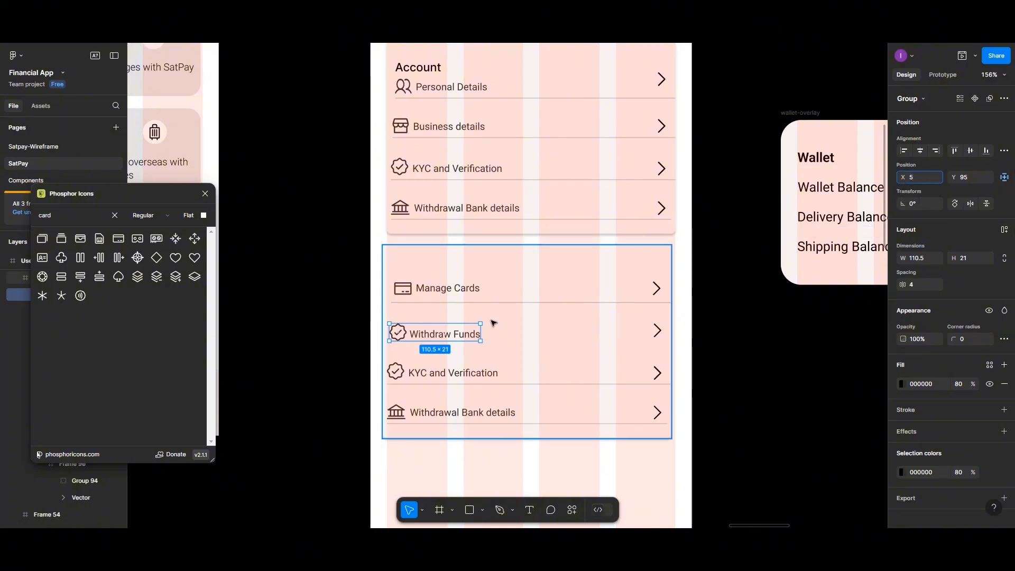
click(451, 325)
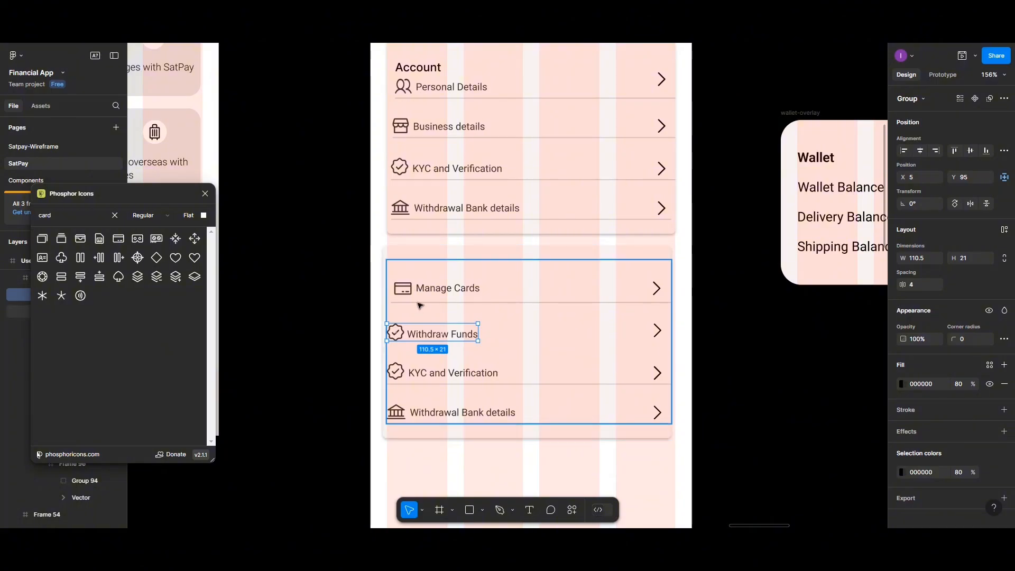
mouse_move(417, 337)
mouse_down()
mouse_move(435, 339)
mouse_move(417, 336)
mouse_up()
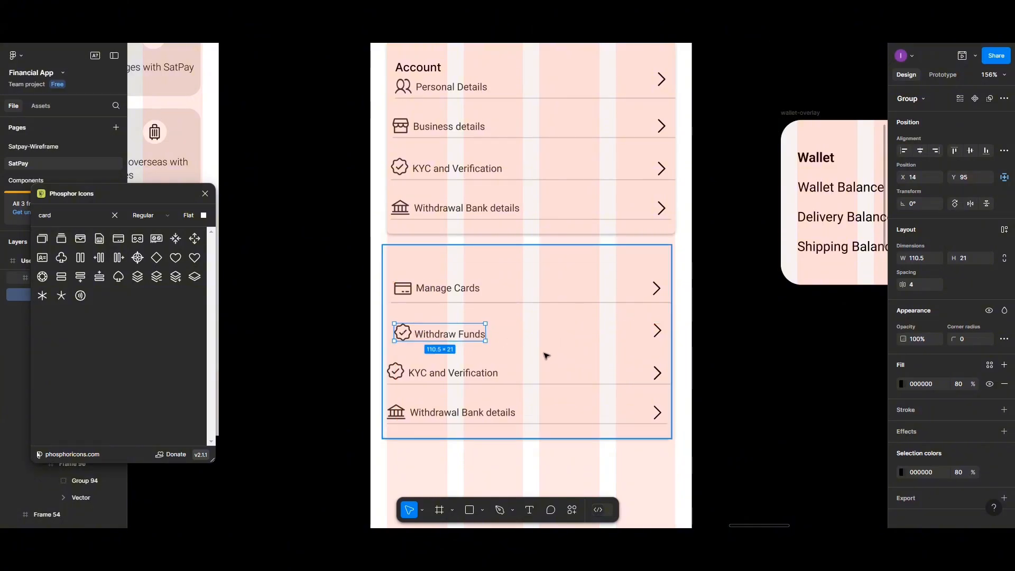
- Move the lower card right and select the KYC and Verification text
click(423, 442)
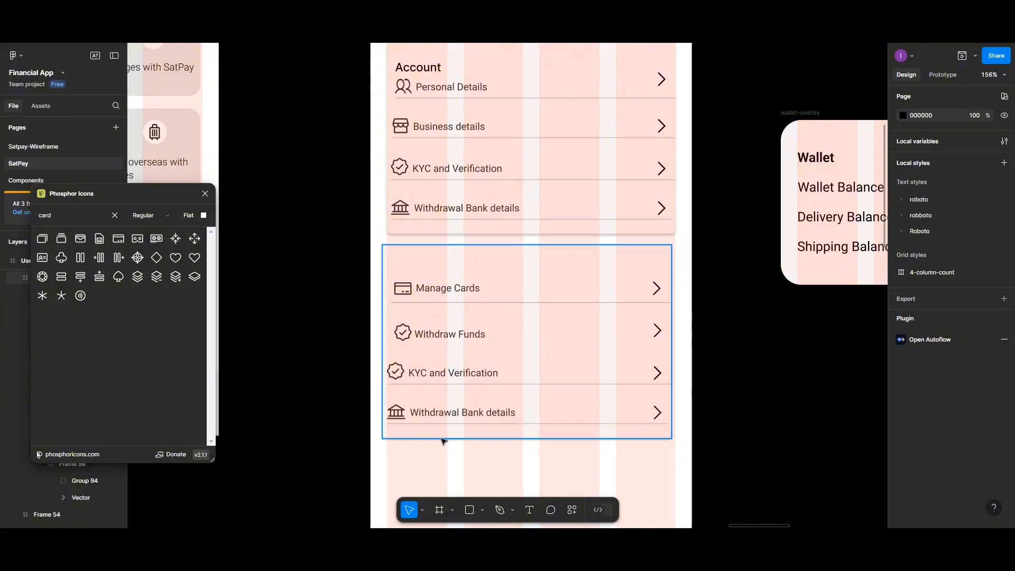
drag(443, 438, 464, 438)
mouse_move(431, 269)
mouse_down()
mouse_move(406, 283)
mouse_move(422, 275)
mouse_up()
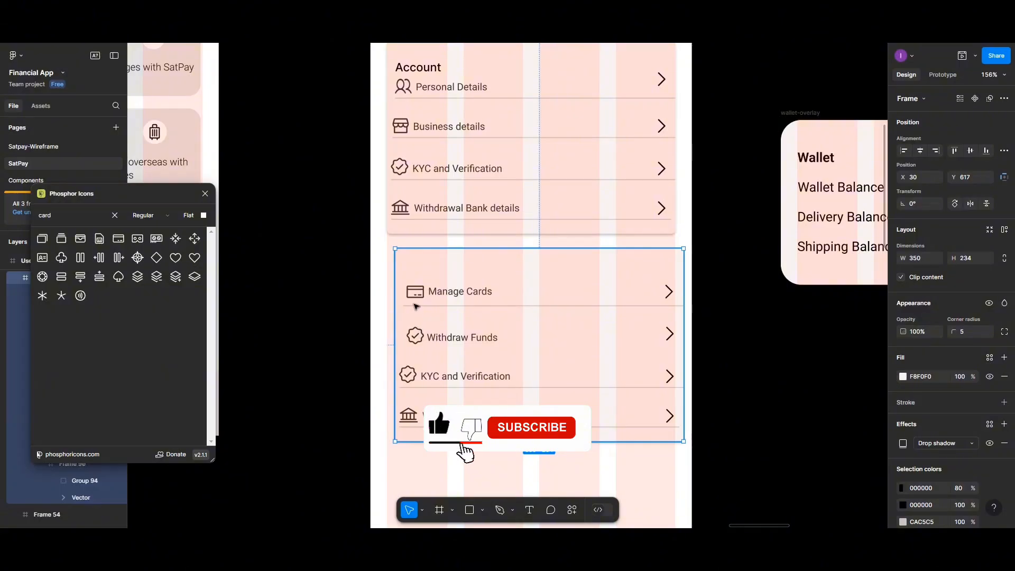
click(426, 377)
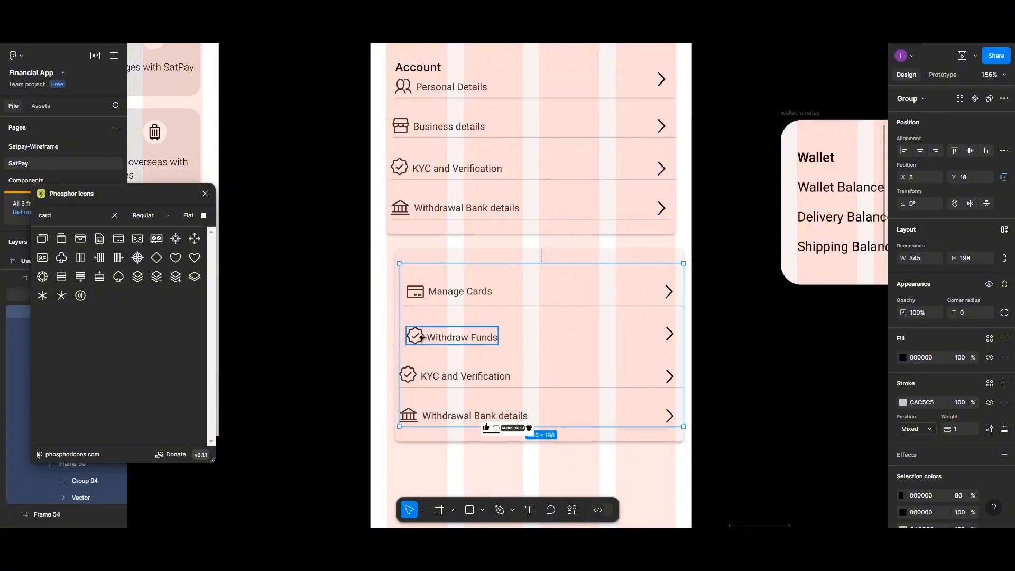
double_click(426, 377)
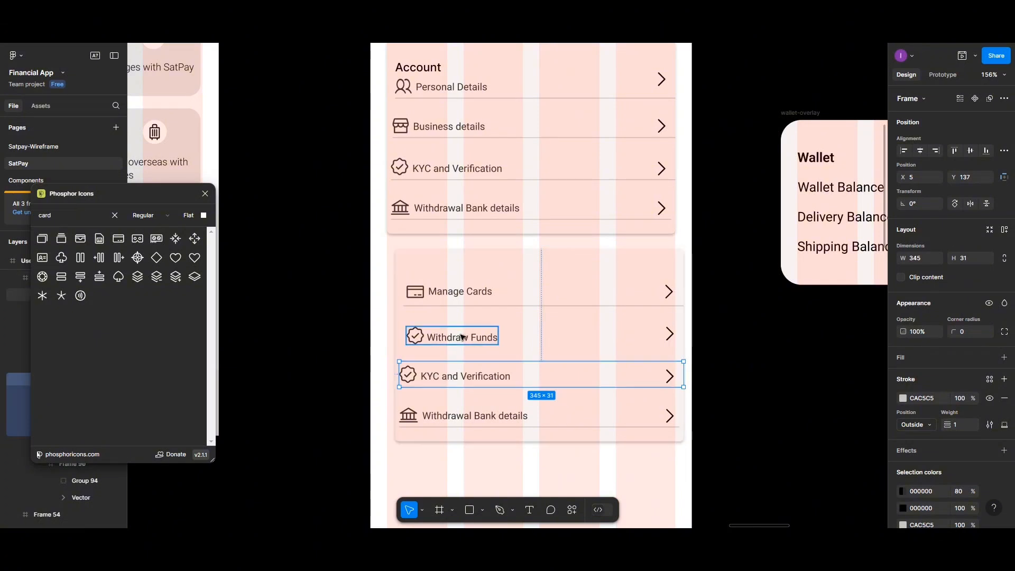
click(443, 336)
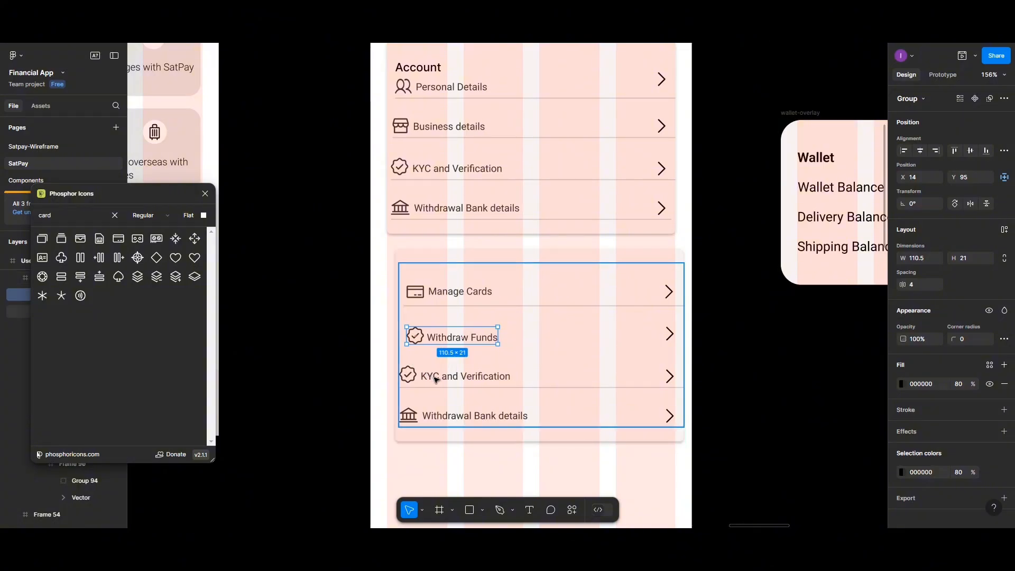
click(437, 379)
click(436, 379)
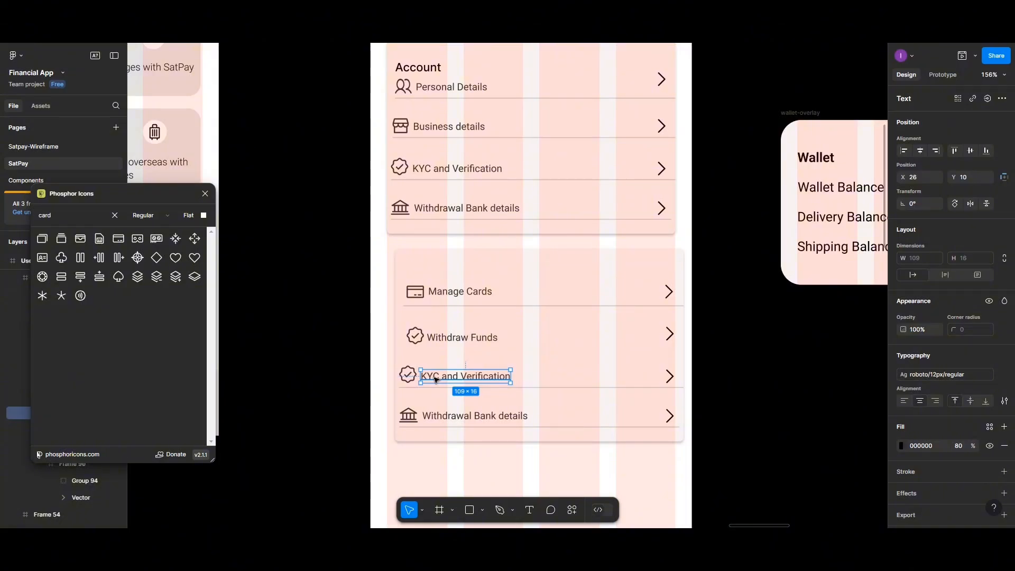
- Rename the KYC and Verification label 'Withdraw Funds', spaced 5 from its check icon
double_click(437, 380)
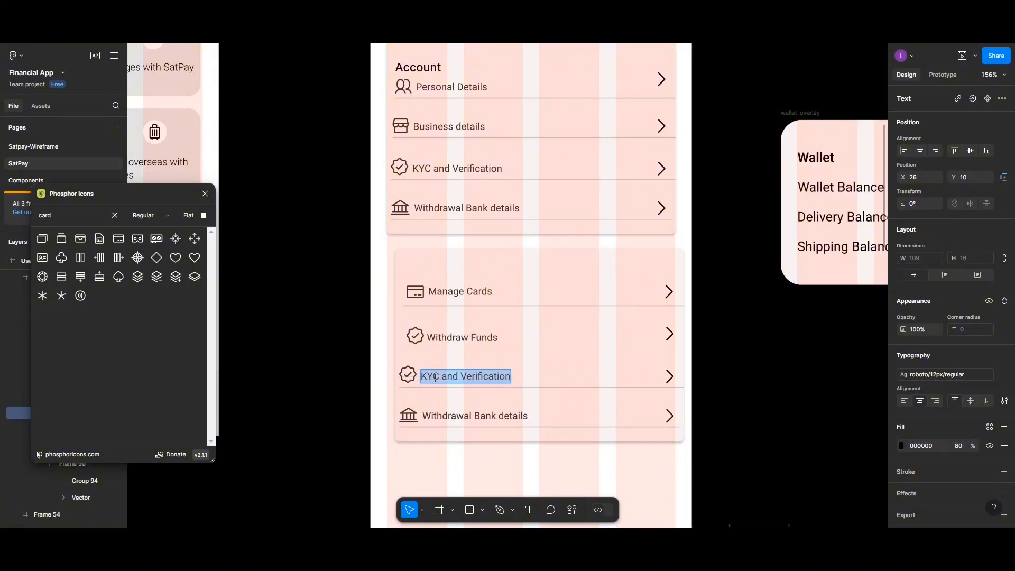
text(Widr)
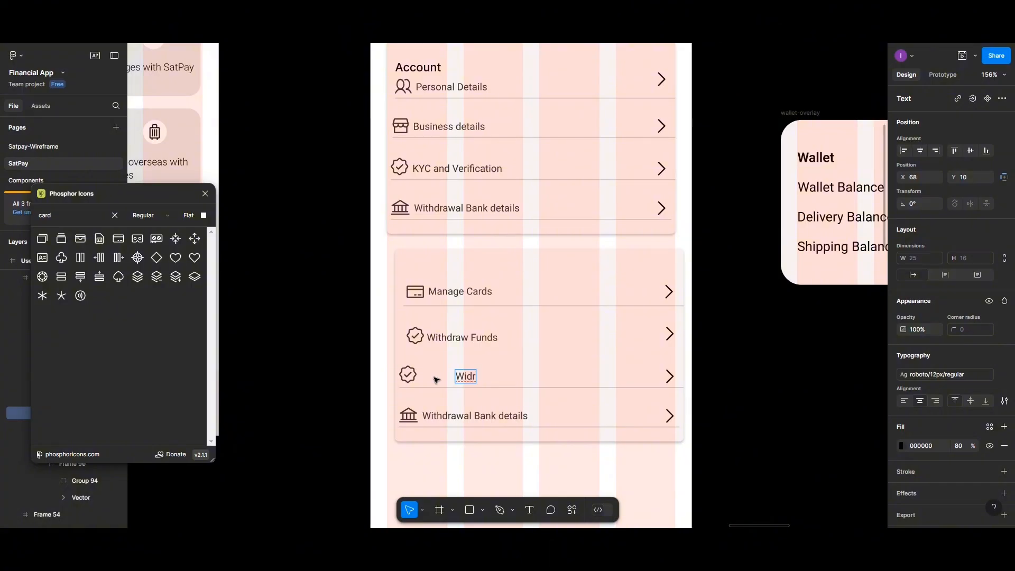
key(BackSpace)
key(BackSpace)
text(thdraw Funs)
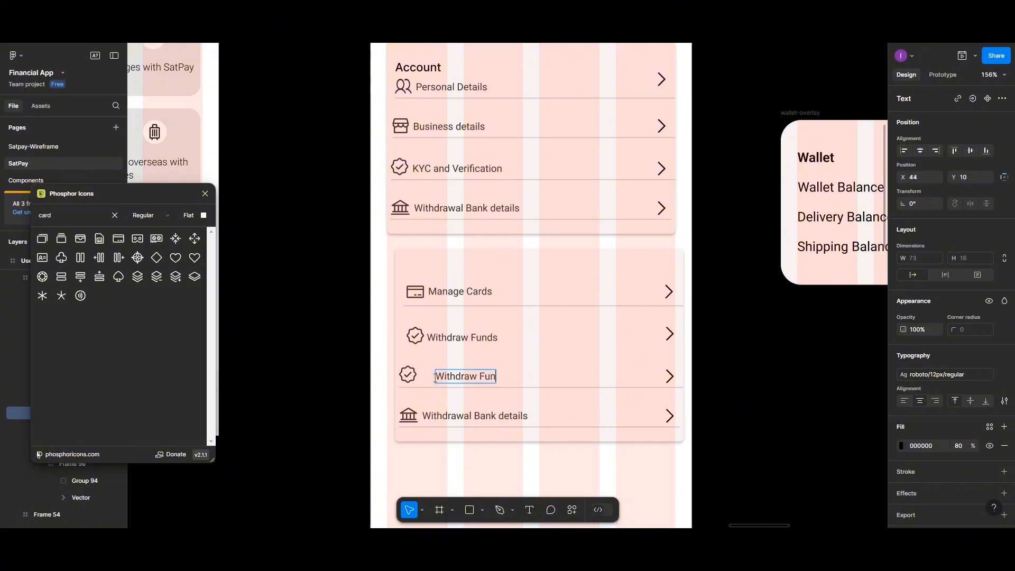
key(BackSpace)
text(ds)
key(Escape)
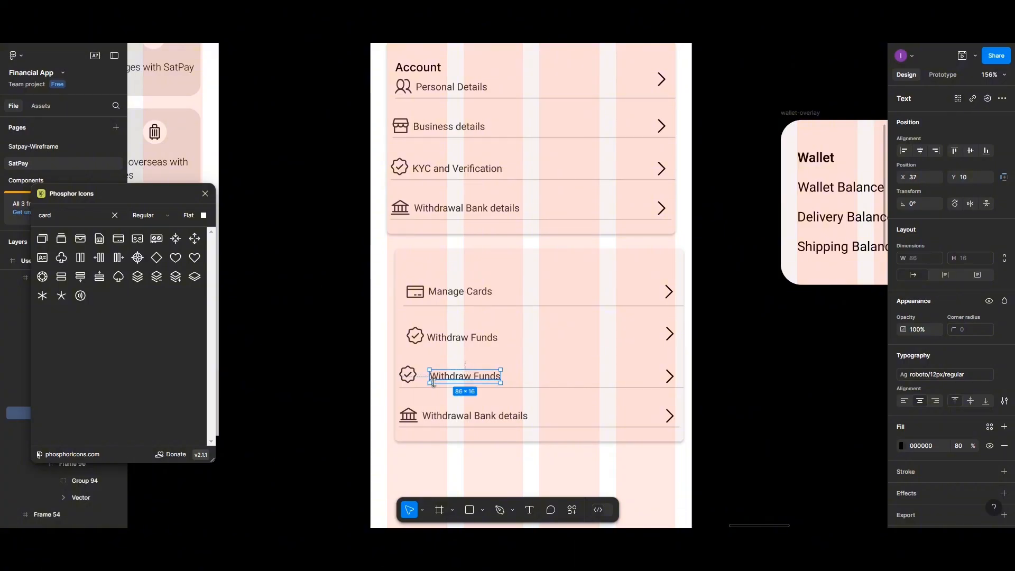
shift+click(415, 379)
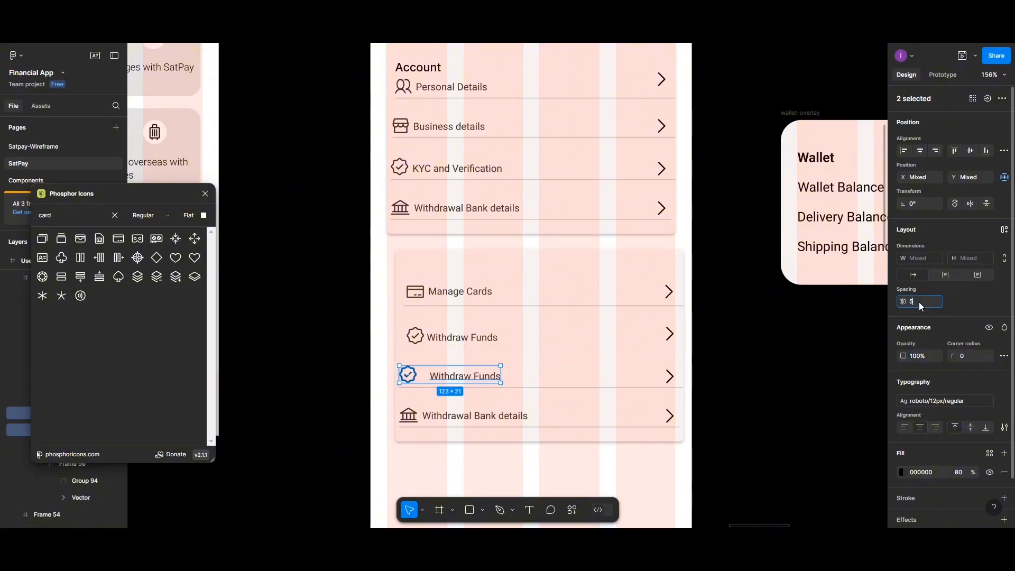
key(Return)
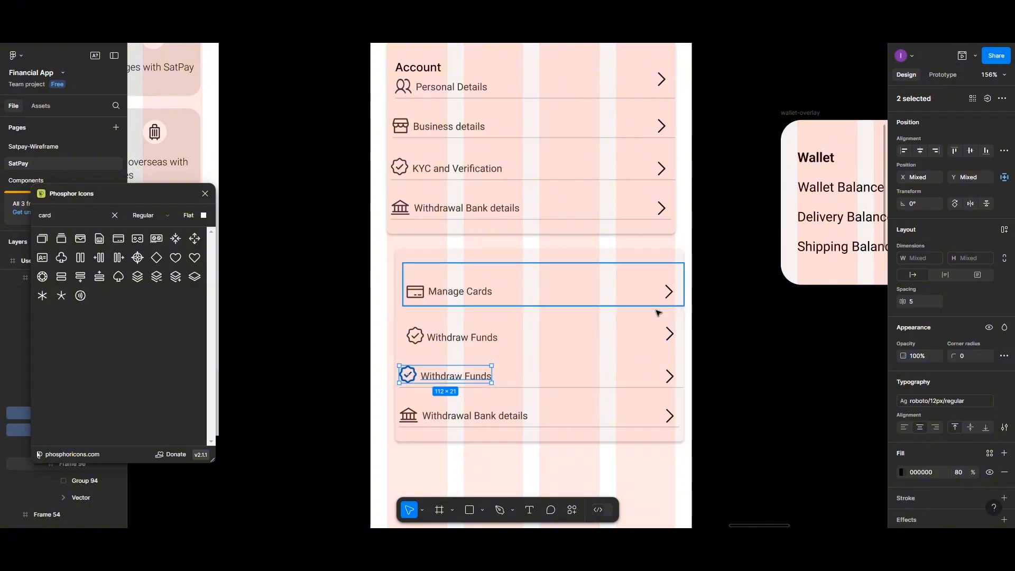
- Delete the duplicate Withdraw Funds icon, label and leftover arrow from row two
click(465, 338)
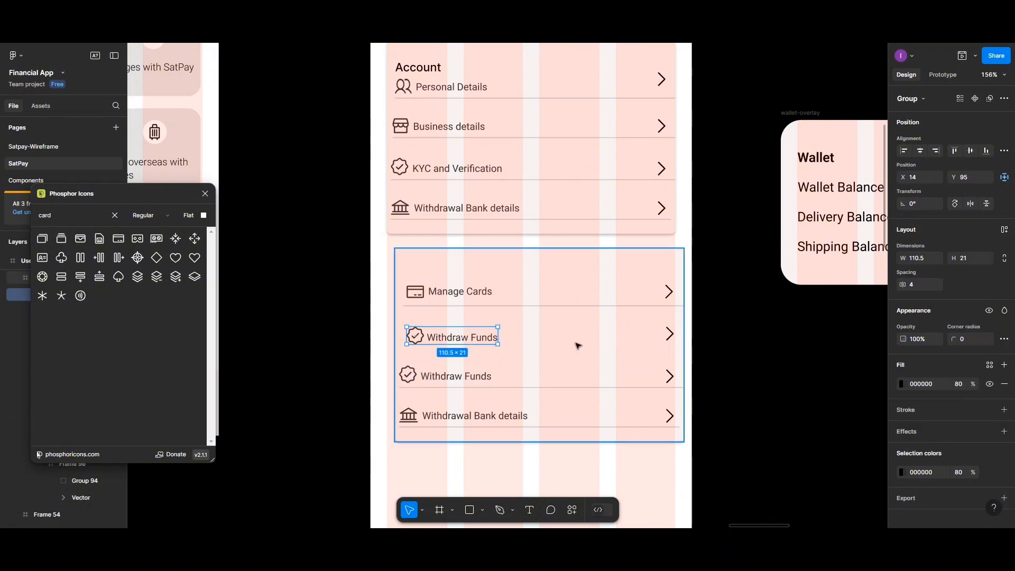
key(Delete)
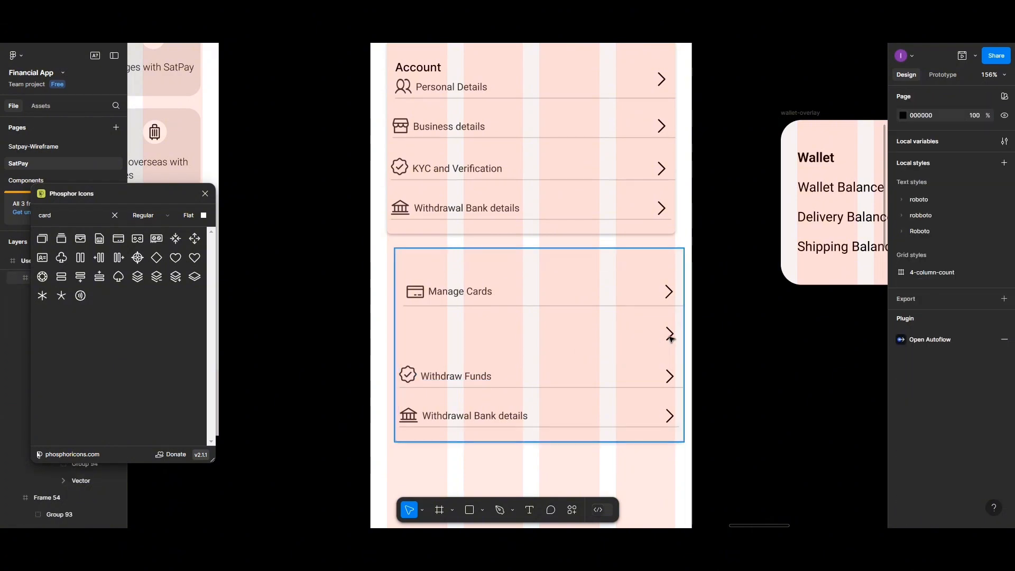
click(671, 338)
double_click(670, 338)
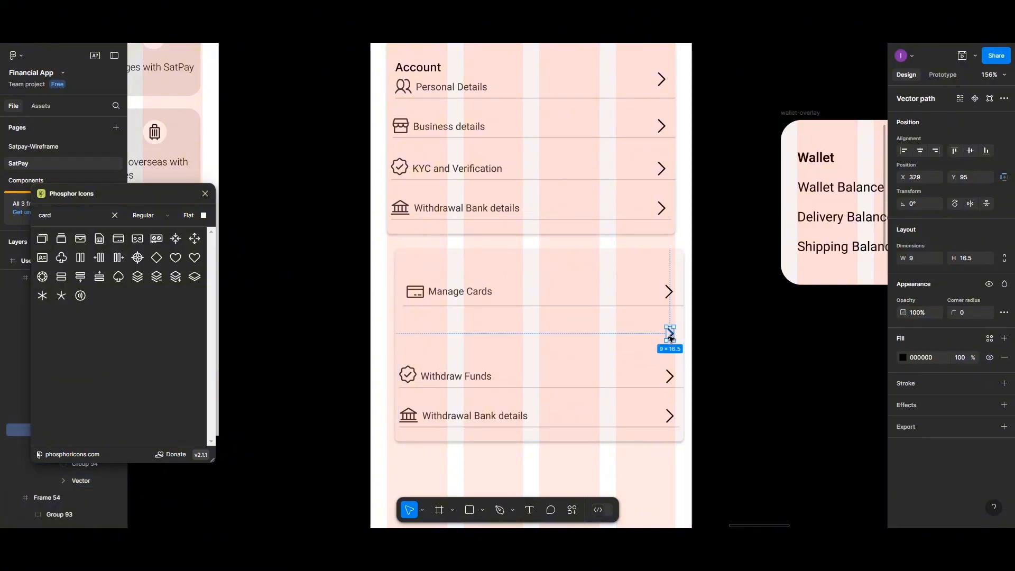
key(Escape)
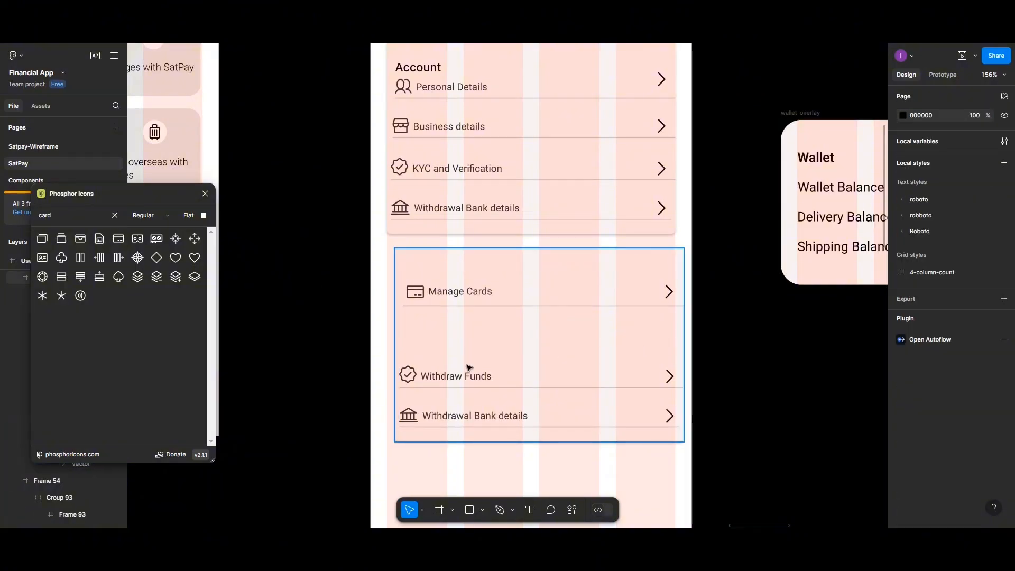
- Move the remaining Withdraw Funds row up beneath Manage Cards and select both rows' arrows
click(445, 386)
double_click(450, 385)
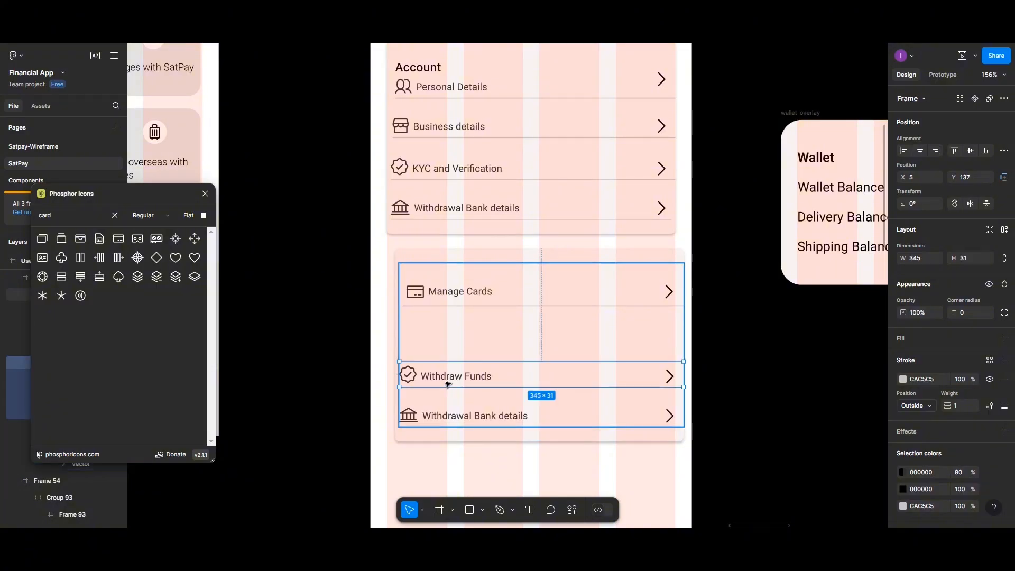
drag(453, 384, 458, 339)
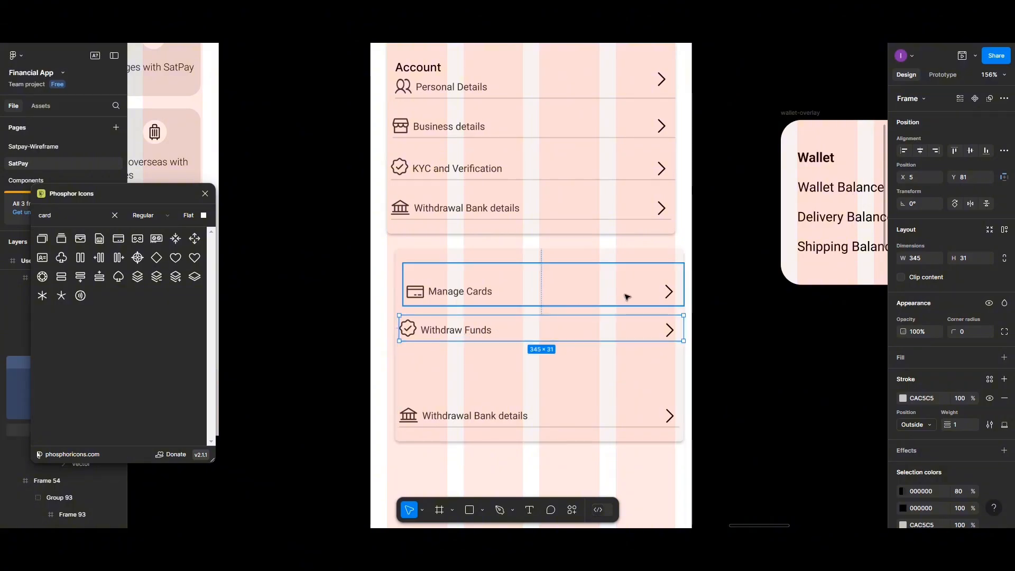
click(666, 294)
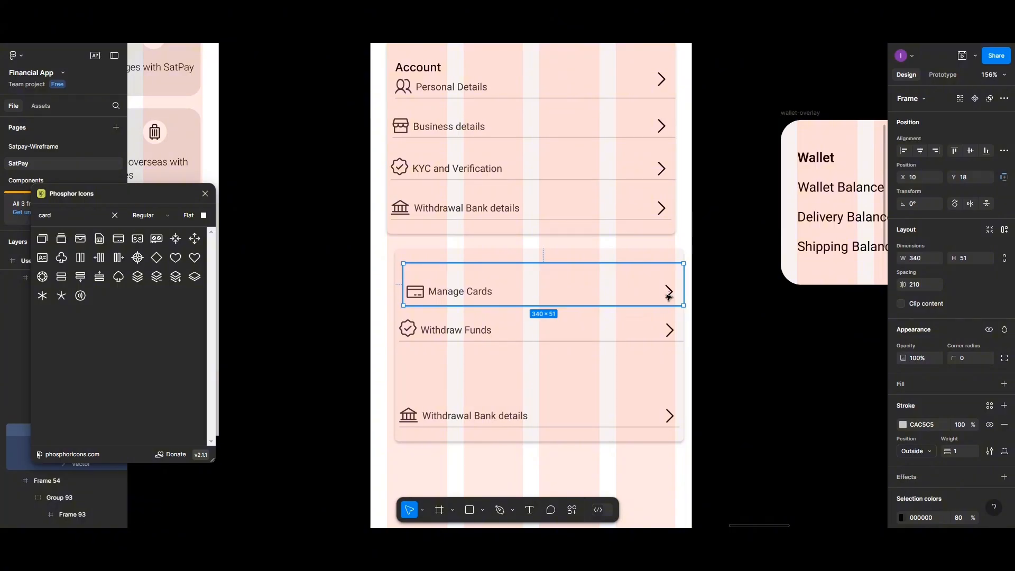
click(668, 295)
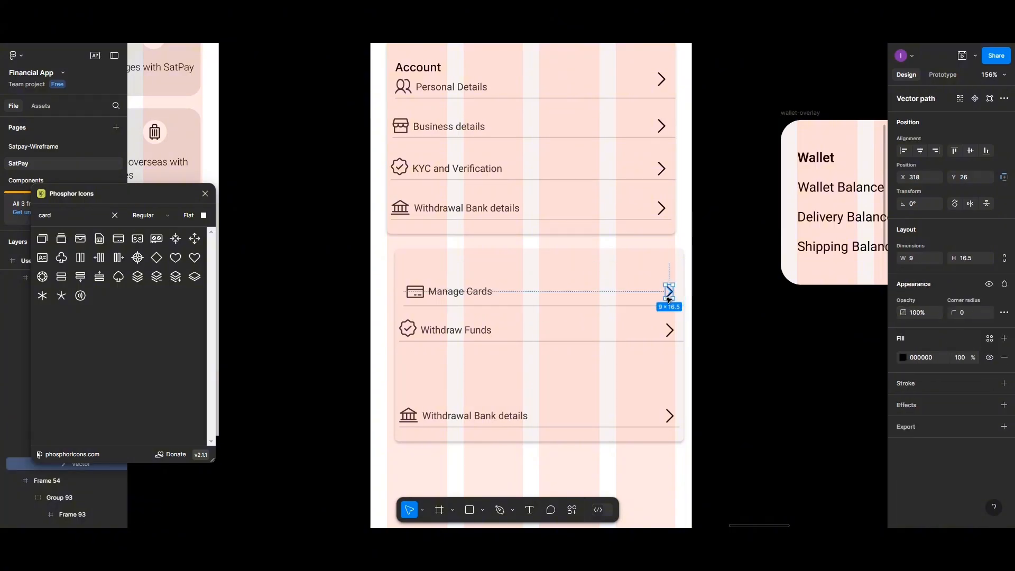
shift+click(668, 330)
shift+click(668, 330)
shift+click(670, 335)
shift+click(670, 335)
shift+click(669, 335)
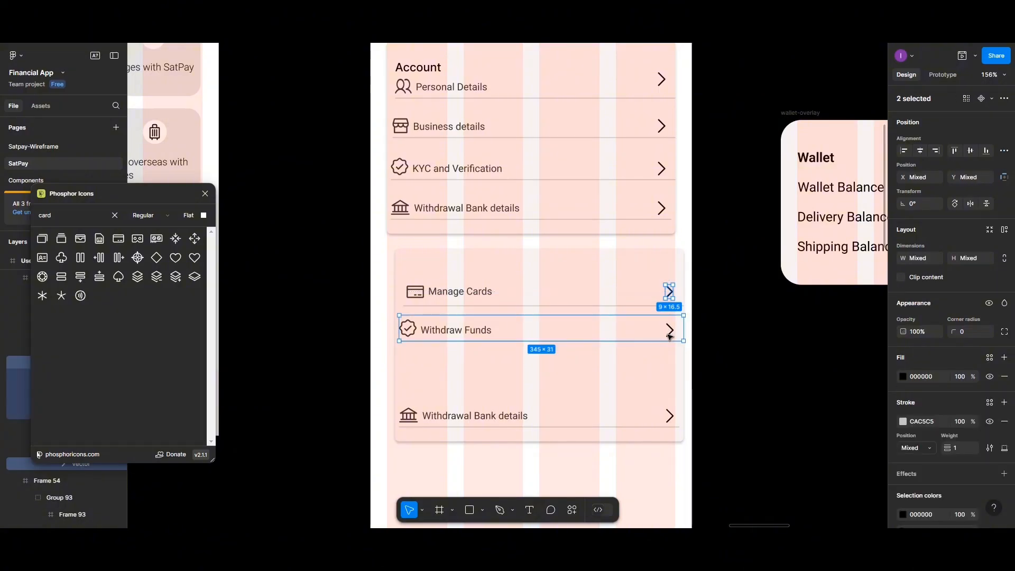
- Shift the card's rows slightly left and select the Withdraw Funds label and check icon
click(623, 286)
drag(537, 256, 529, 252)
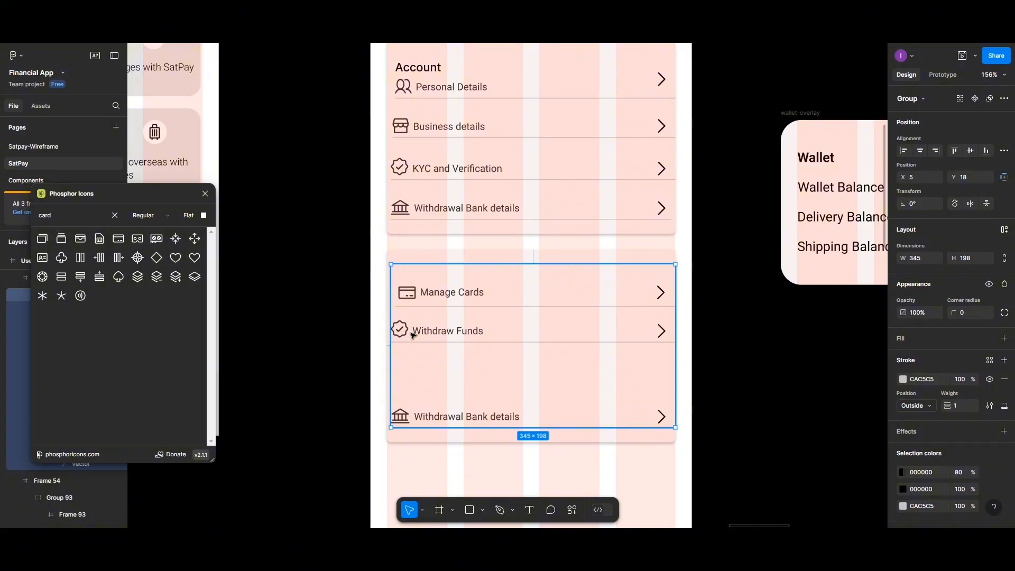
double_click(422, 333)
double_click(423, 333)
shift+click(400, 328)
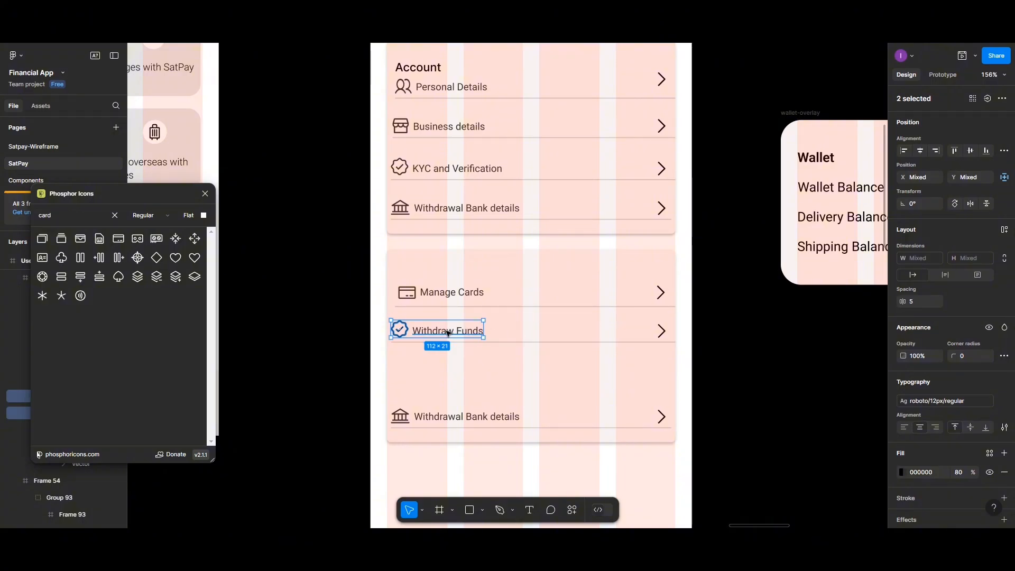
- Nudge the Withdraw Funds icon and label right and widen the Manage Cards row to 345 px
drag(447, 332, 452, 333)
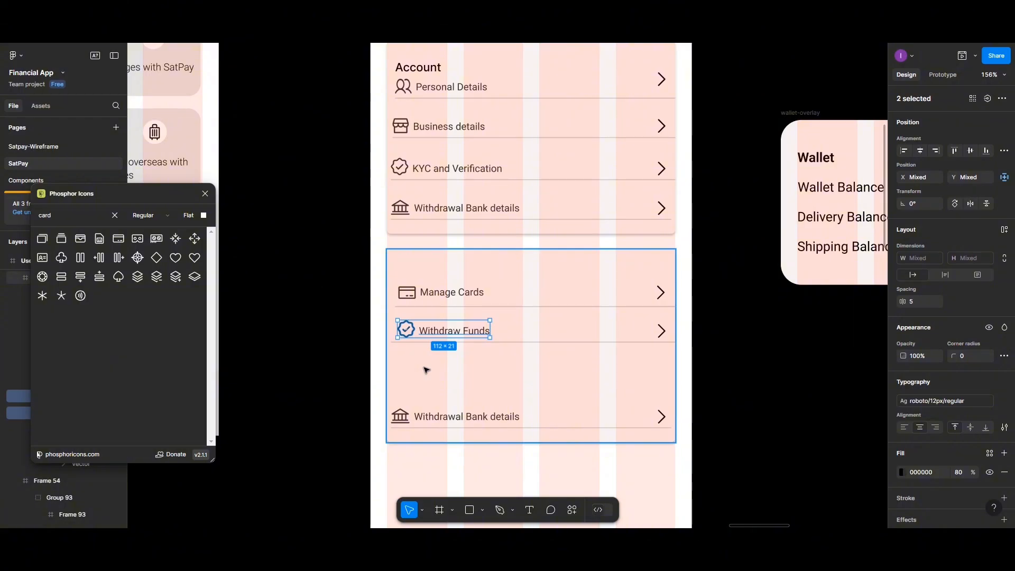
click(486, 378)
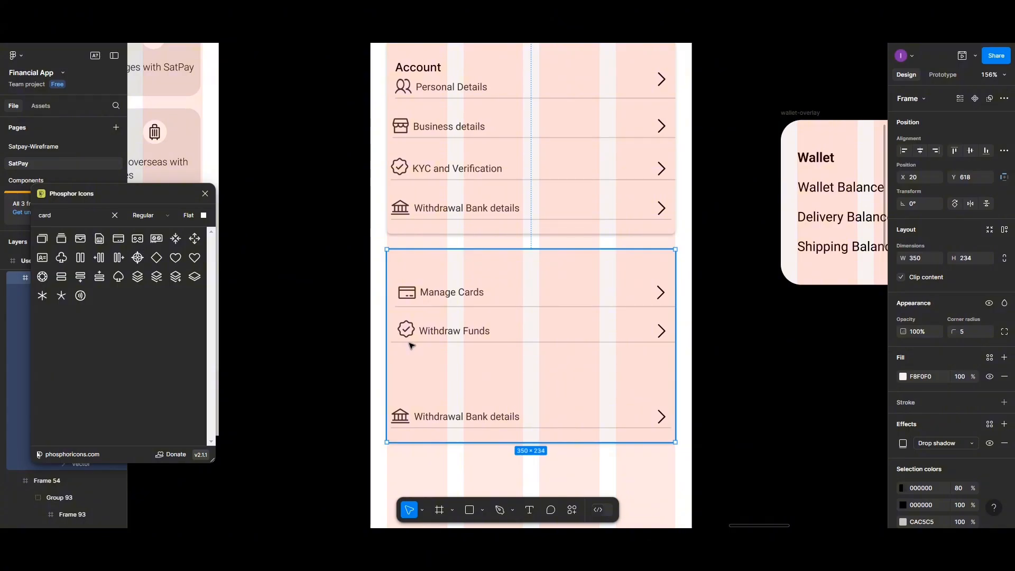
click(410, 327)
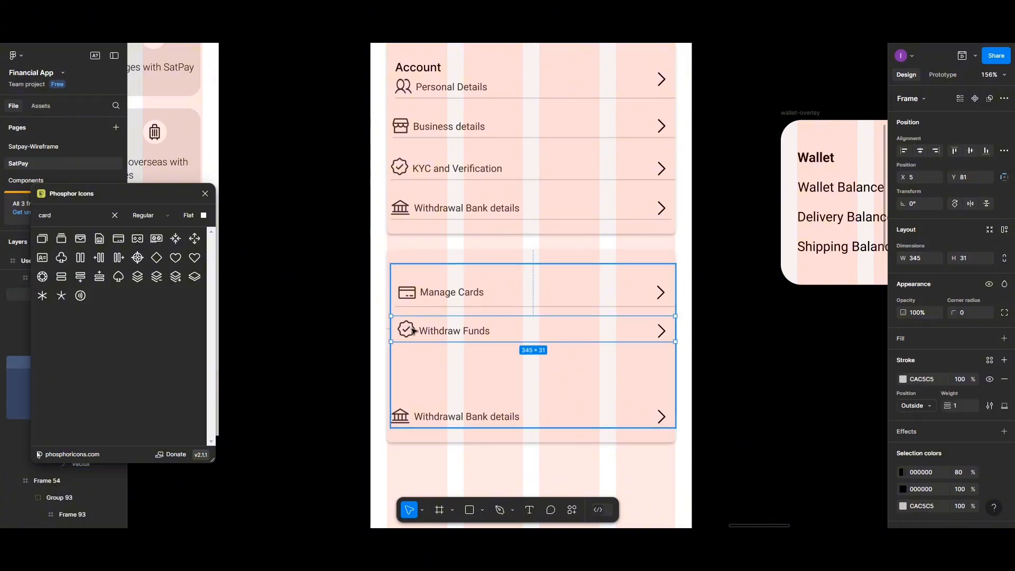
click(414, 303)
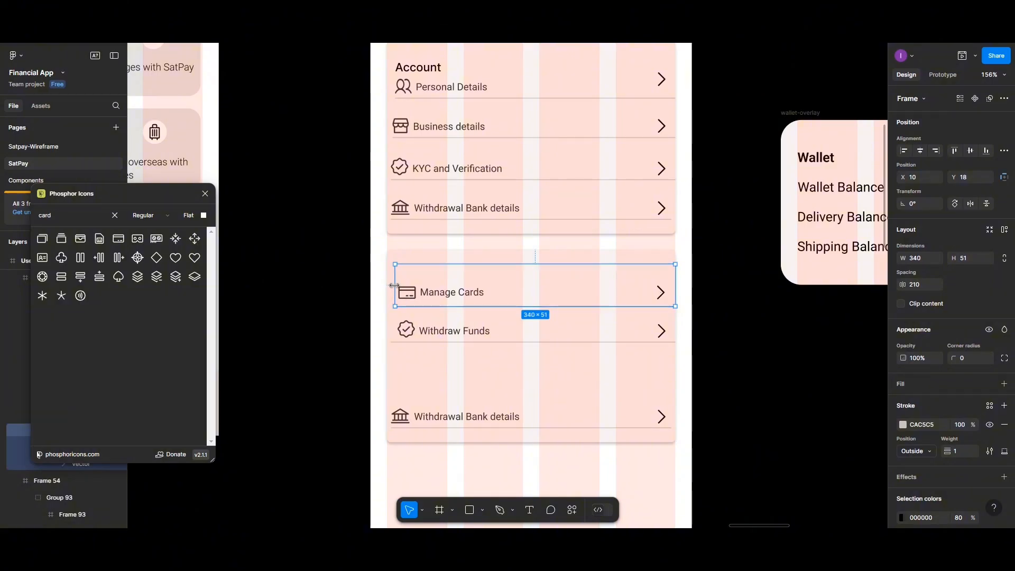
drag(391, 285, 390, 286)
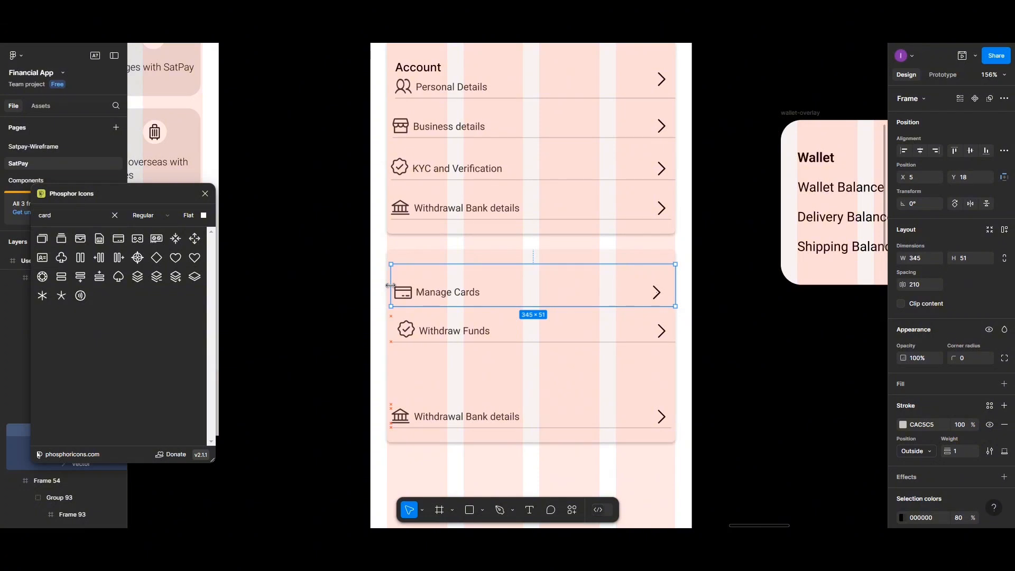
- Line up the Manage Cards arrow with the Withdraw Funds arrow below it
click(444, 380)
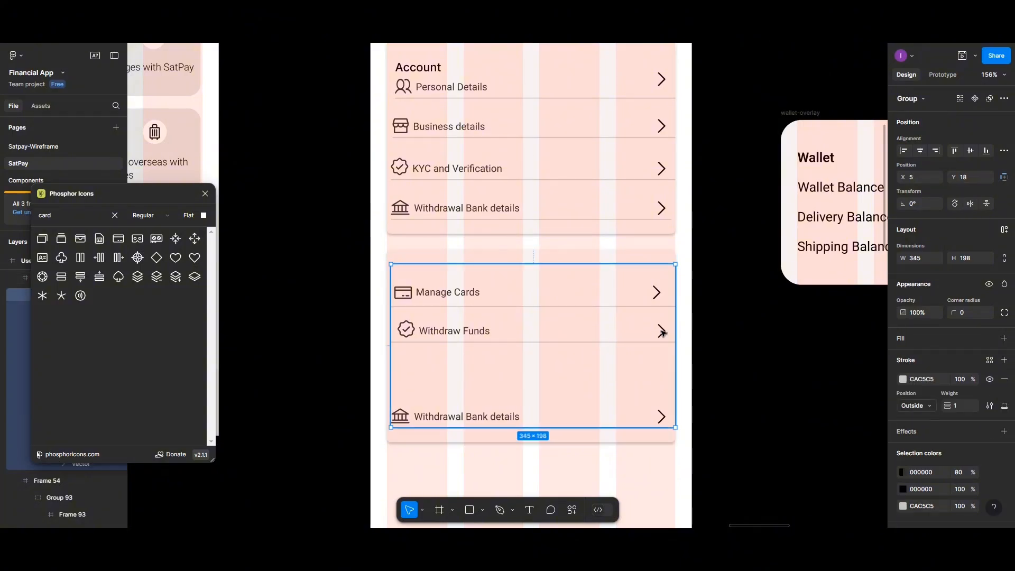
click(662, 332)
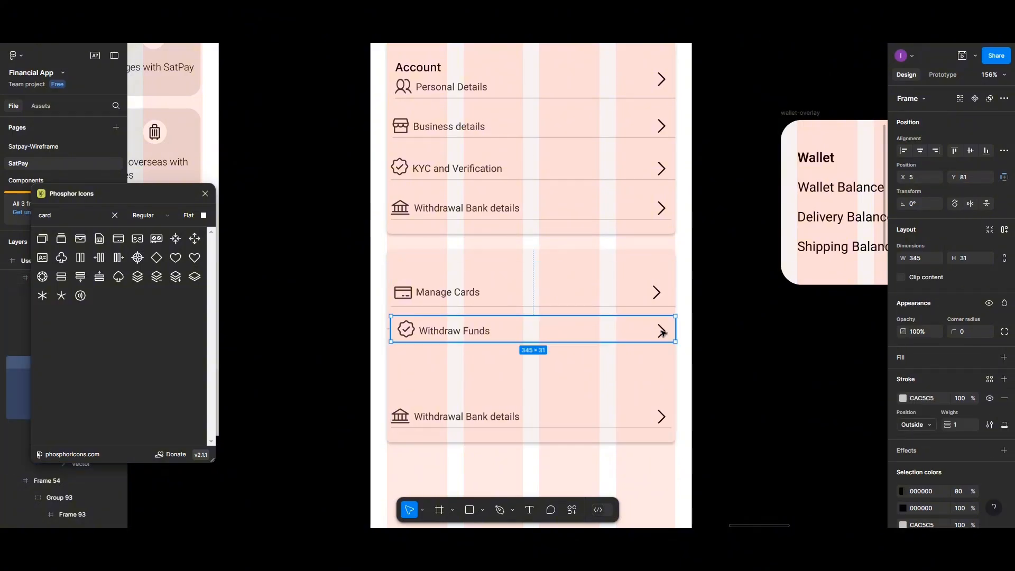
double_click(658, 293)
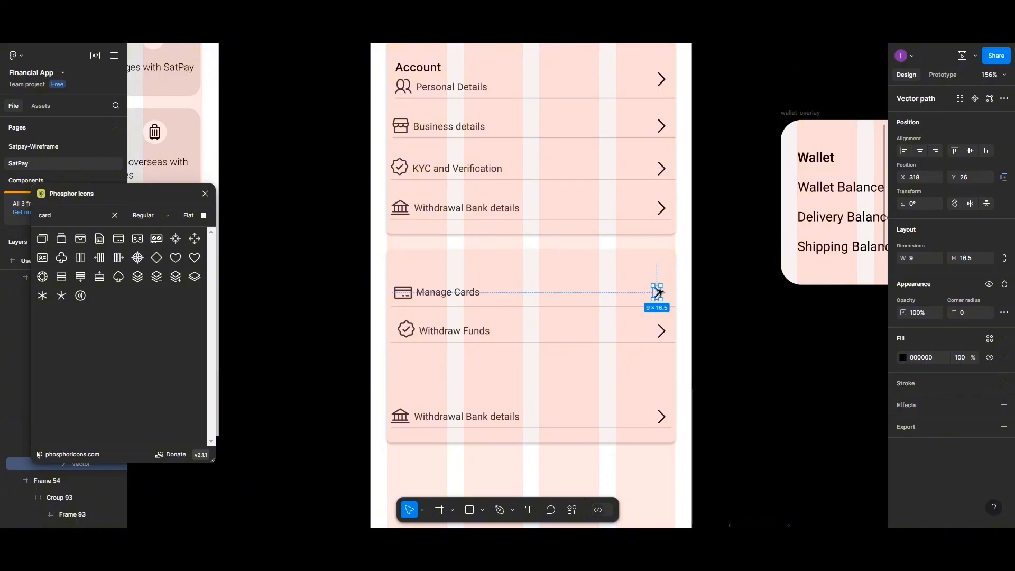
drag(658, 292, 663, 292)
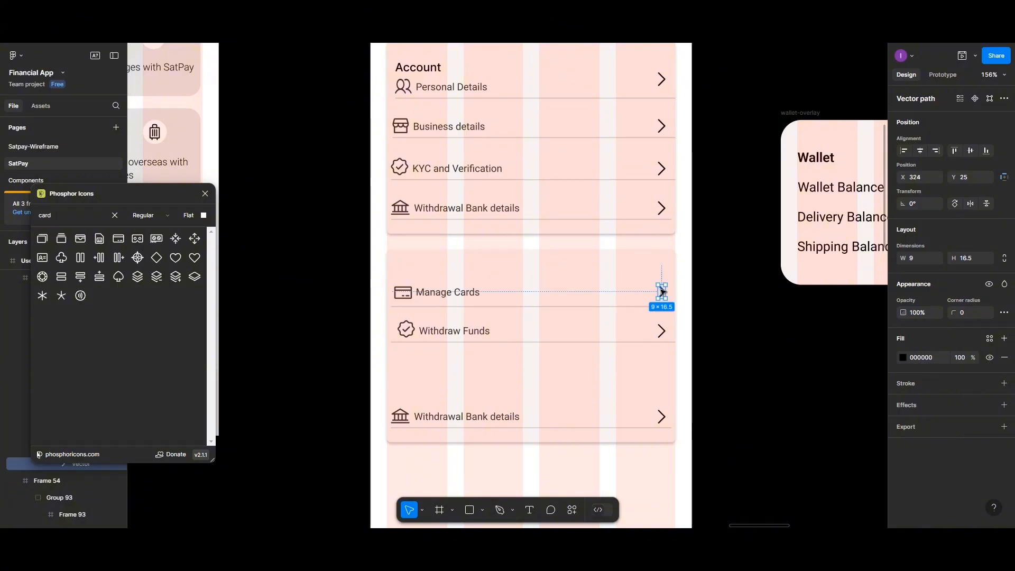
shift+click(662, 331)
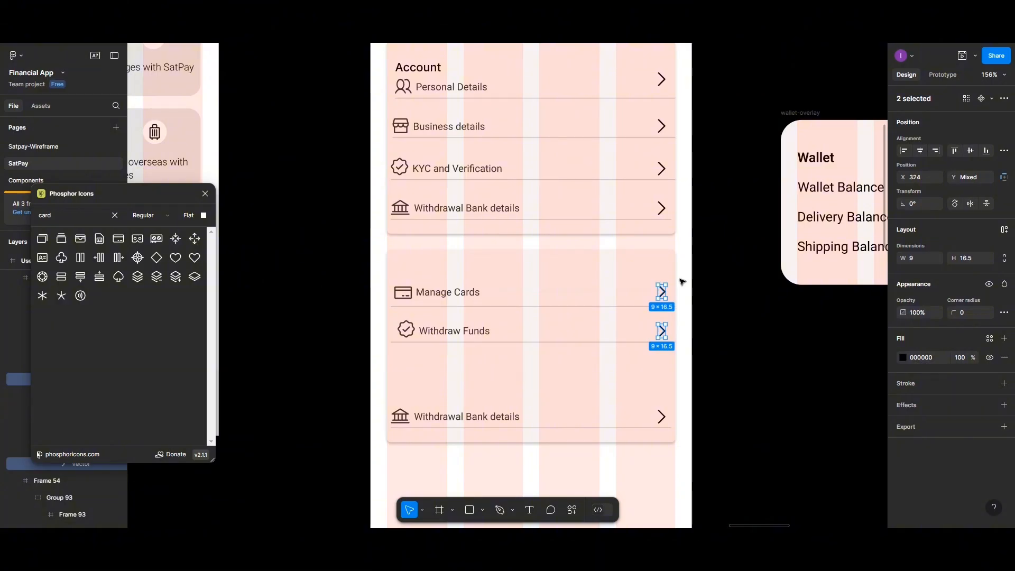
key(Escape)
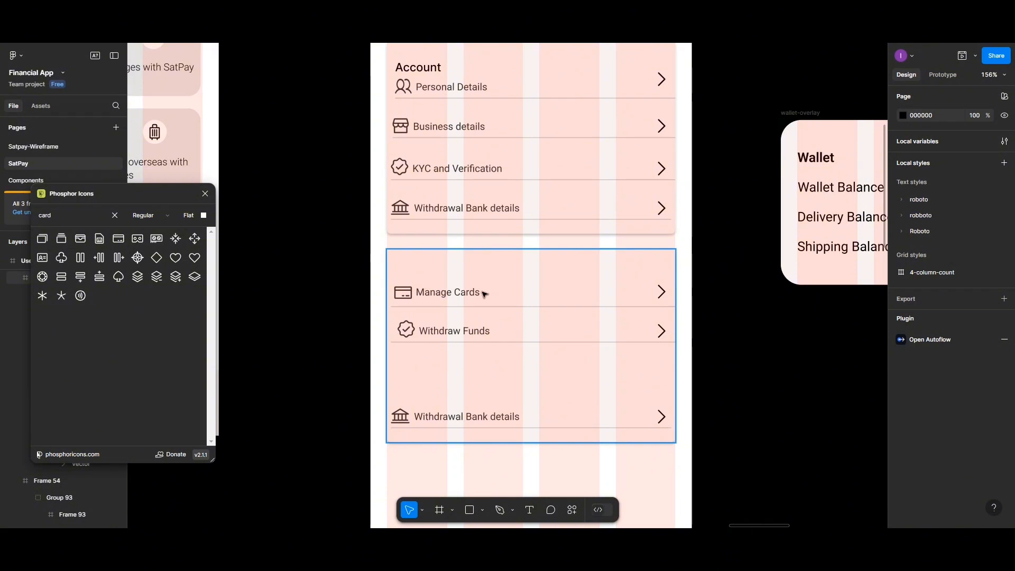
- Delete the extra Withdrawal Bank details row from the lower card
click(440, 420)
click(440, 421)
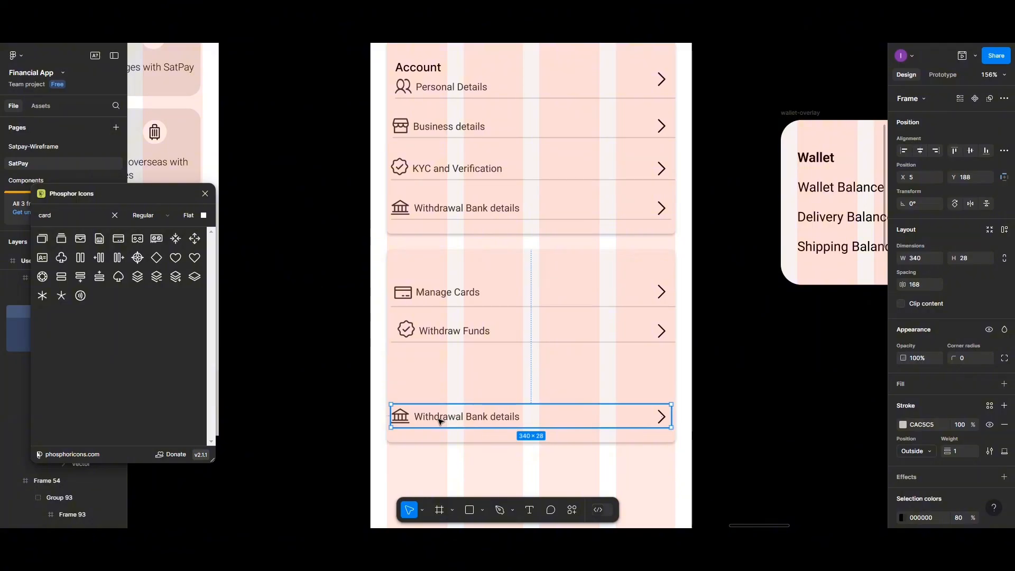
key(Delete)
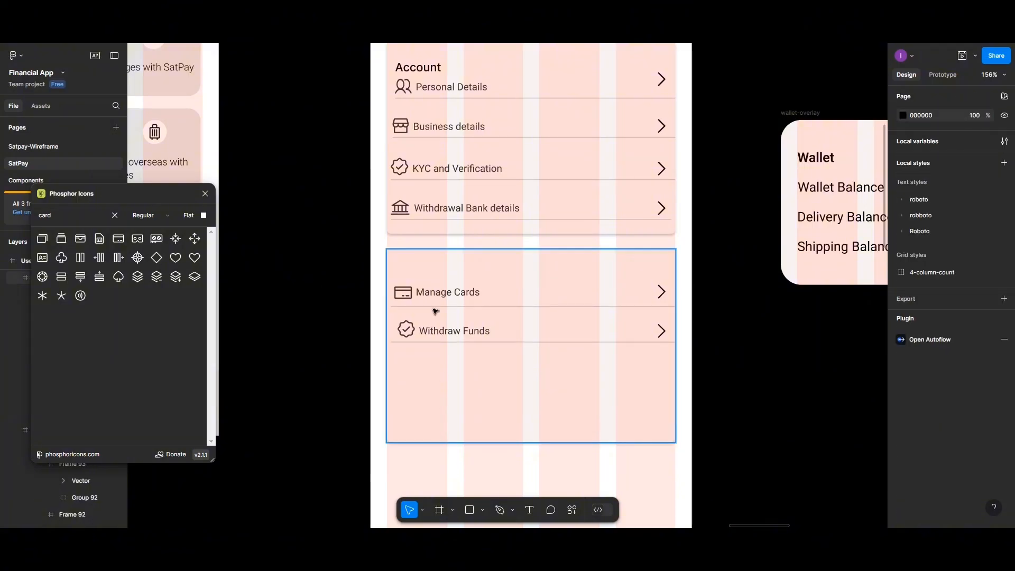
- Shrink the lower card to fit its rows, about 131 px tall
click(503, 442)
drag(503, 442, 513, 356)
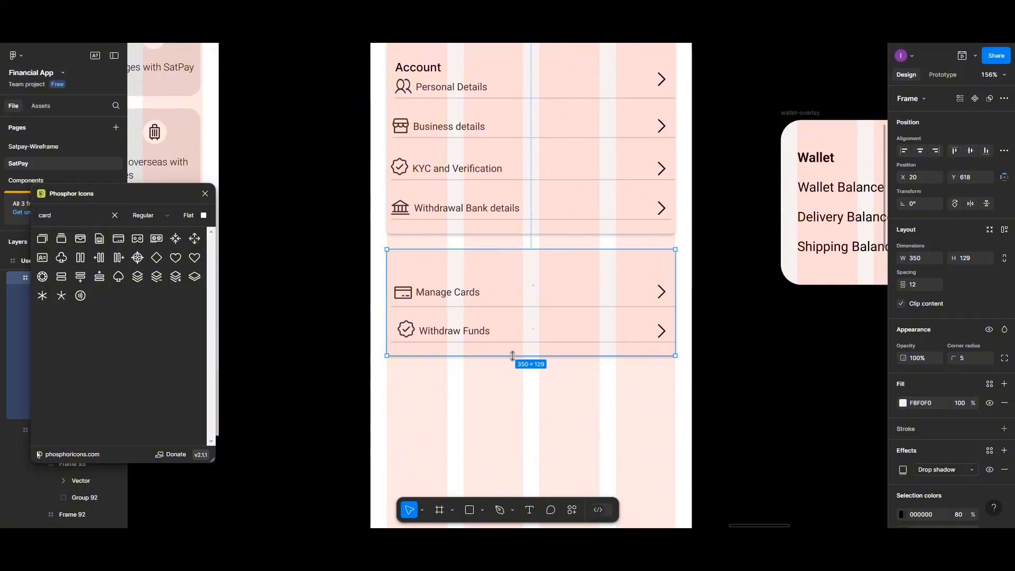
drag(513, 356, 515, 357)
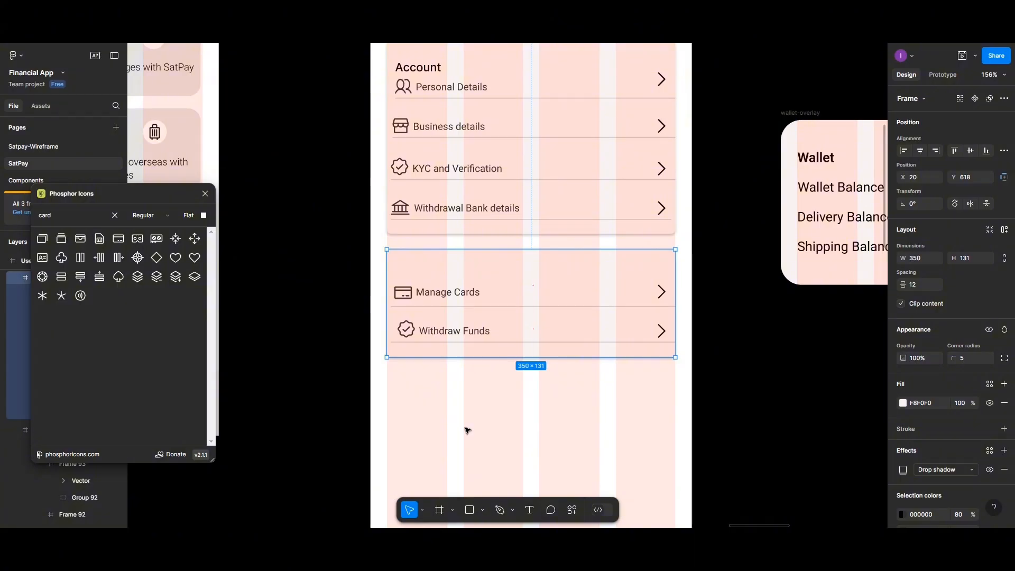
click(467, 407)
- Remove the Withdraw Funds row's outline and move both rows up inside the card
double_click(468, 342)
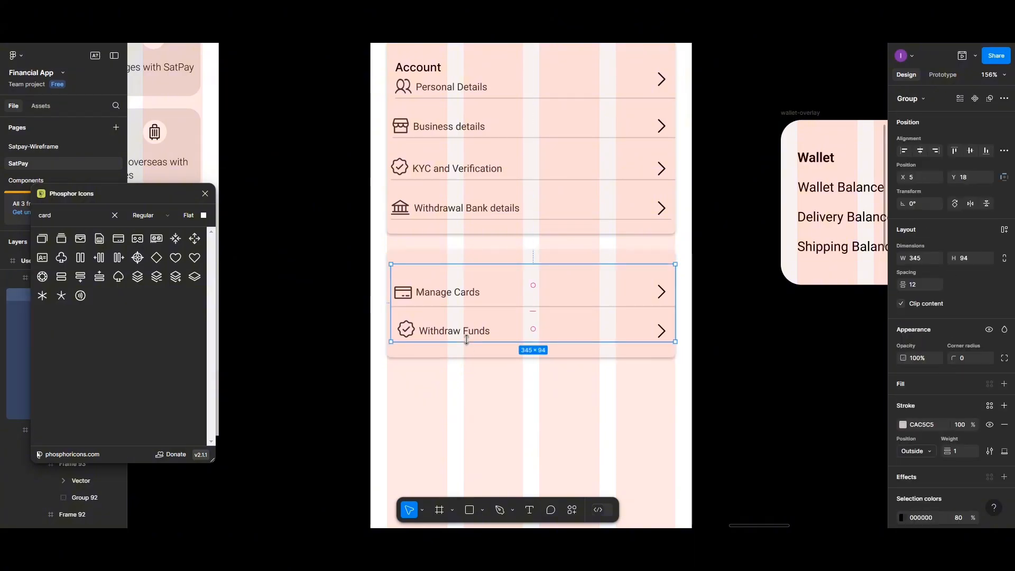
click(493, 331)
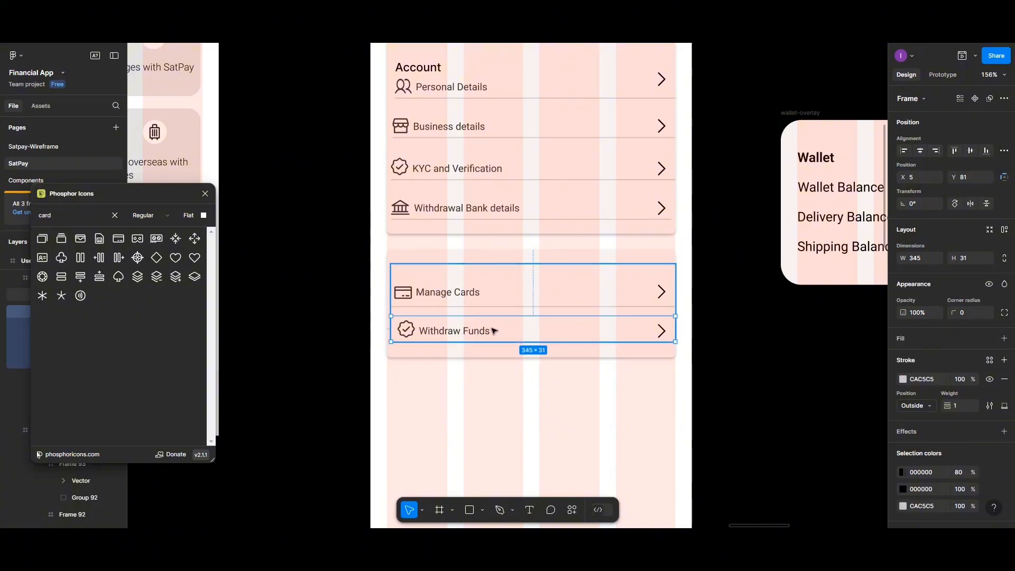
click(1005, 398)
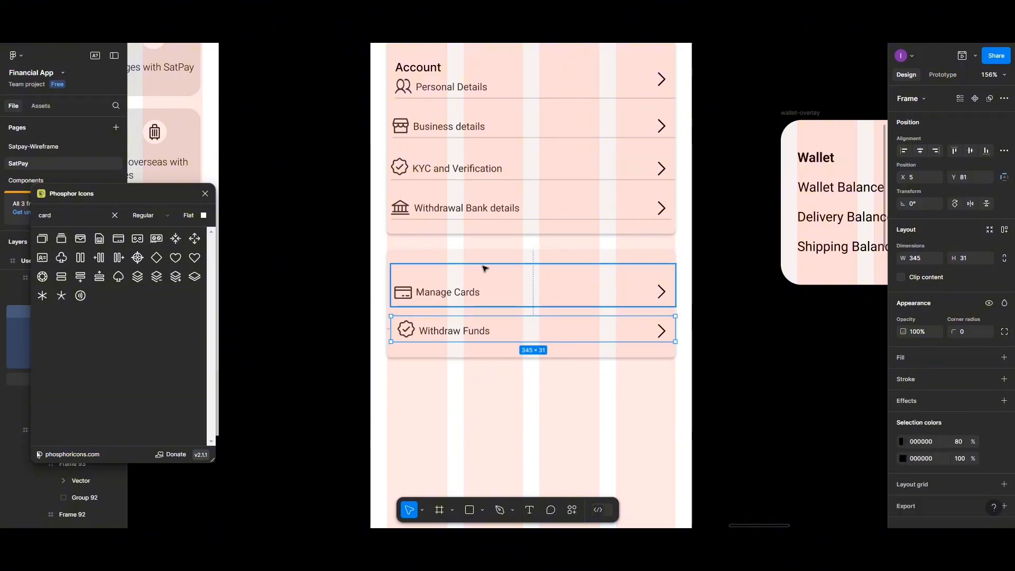
click(453, 290)
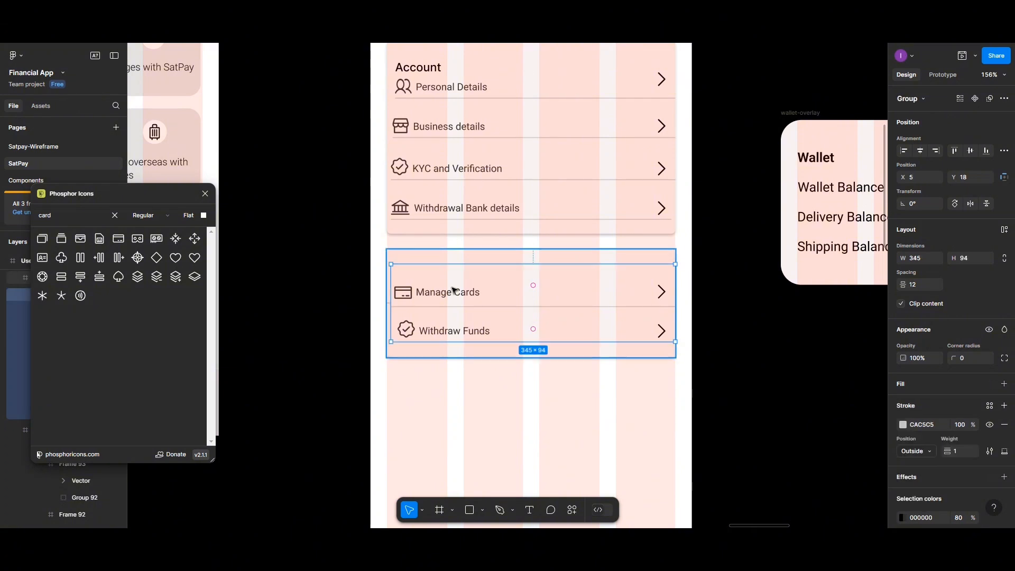
drag(453, 290, 454, 282)
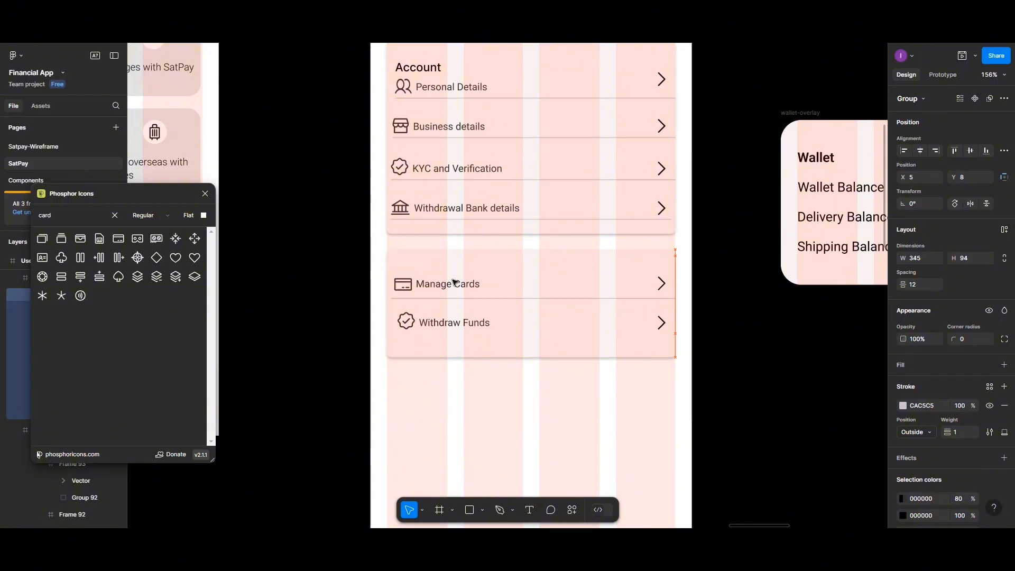
- Set the lower card's height to 100
click(424, 252)
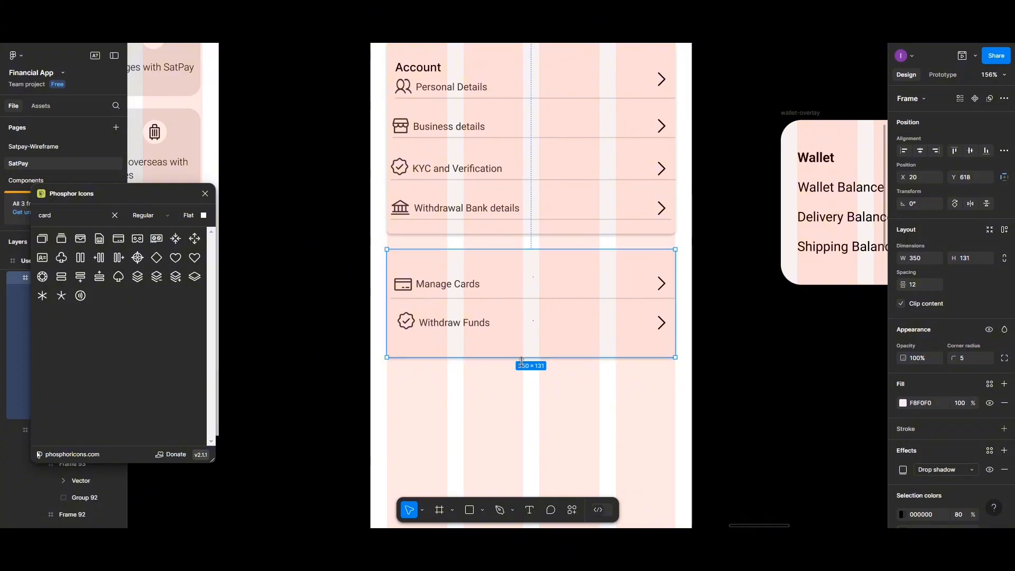
key(Escape)
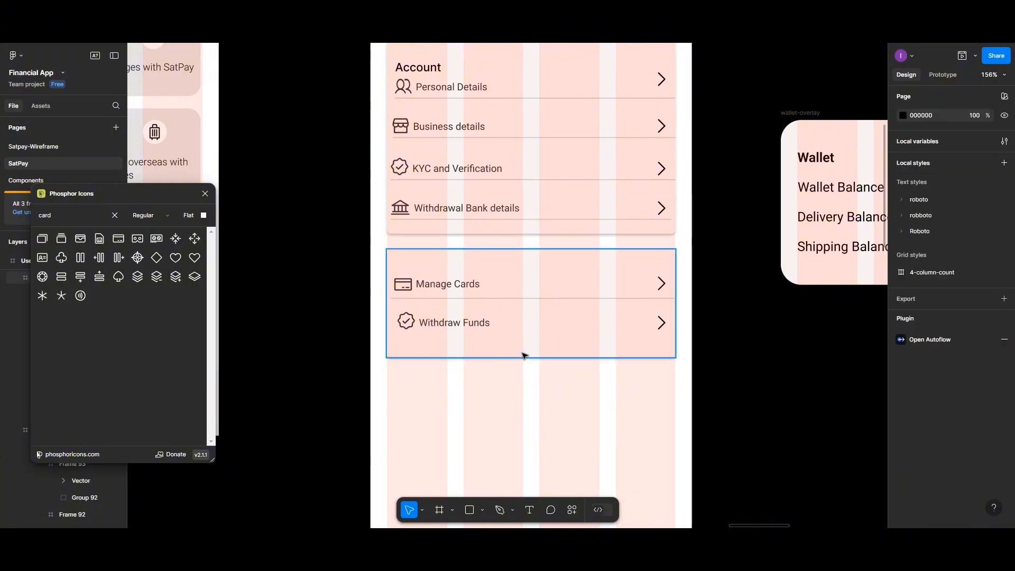
click(525, 356)
drag(530, 347, 529, 331)
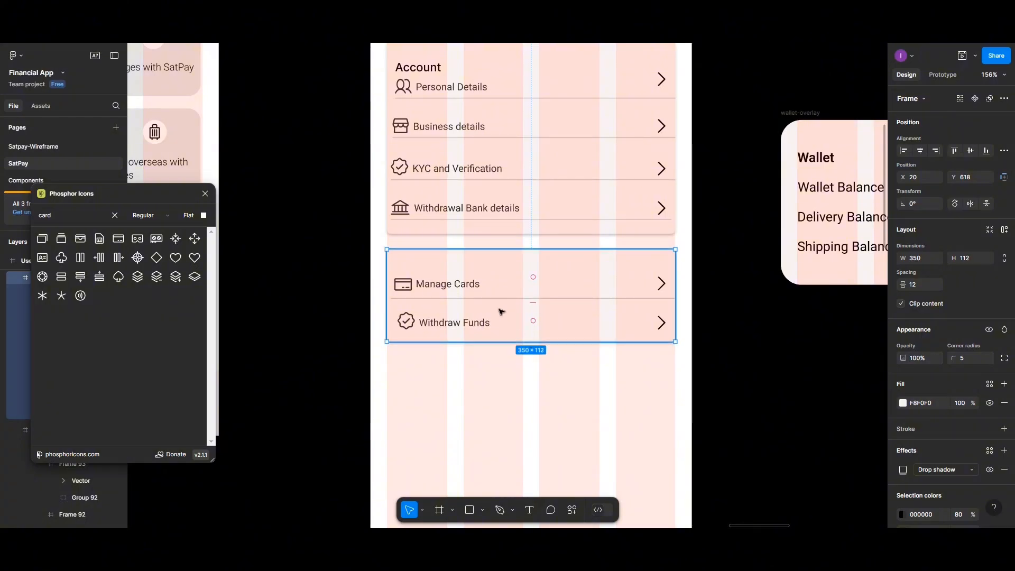
click(973, 258)
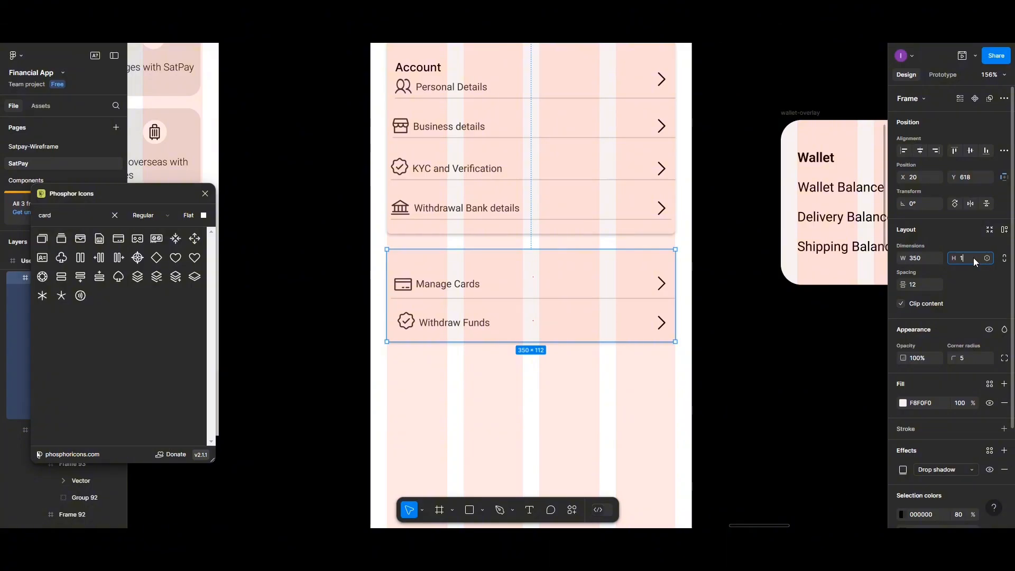
key(Return)
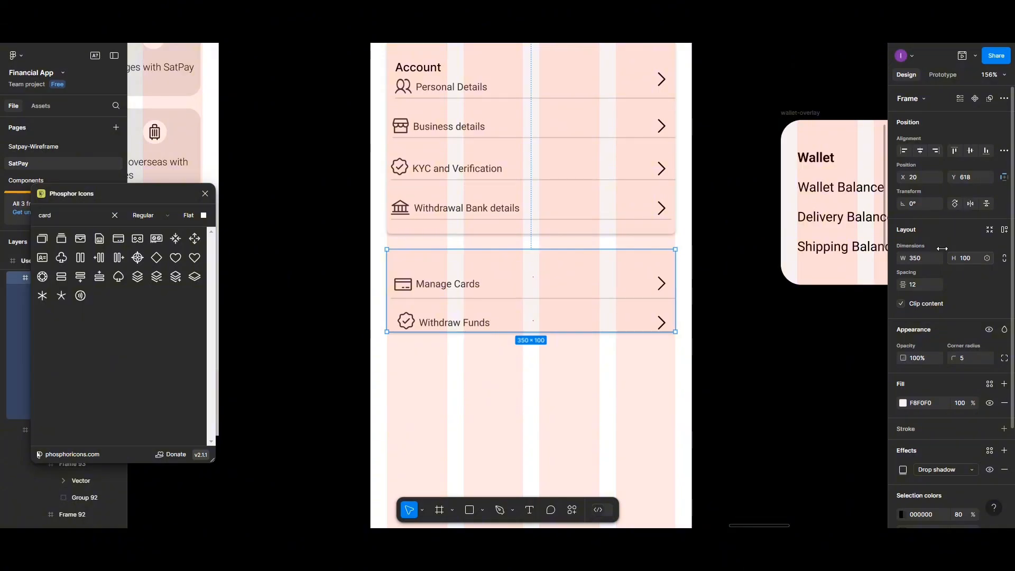
- Centre the row group vertically and horizontally within the card
double_click(597, 299)
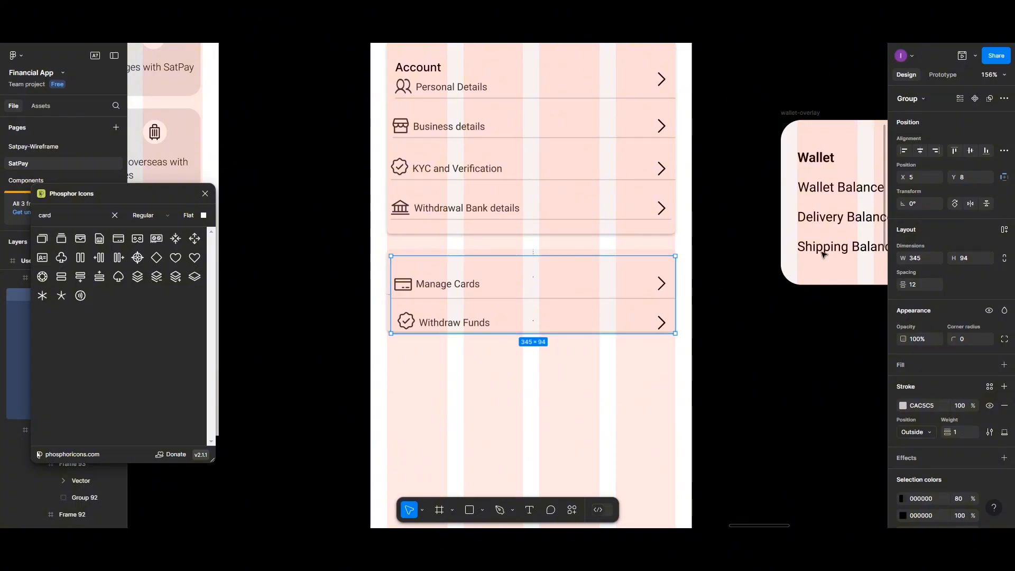
click(970, 152)
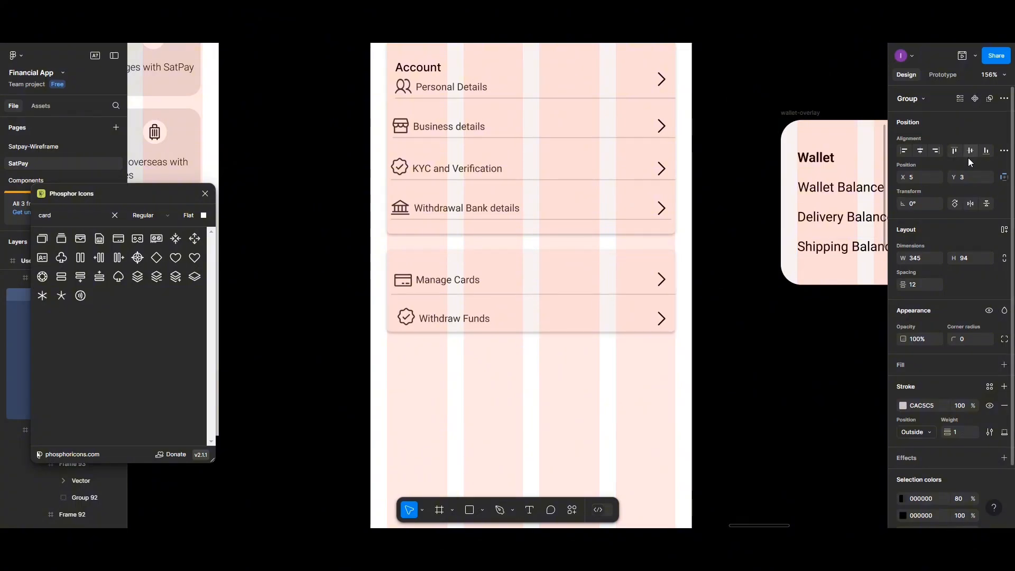
click(920, 151)
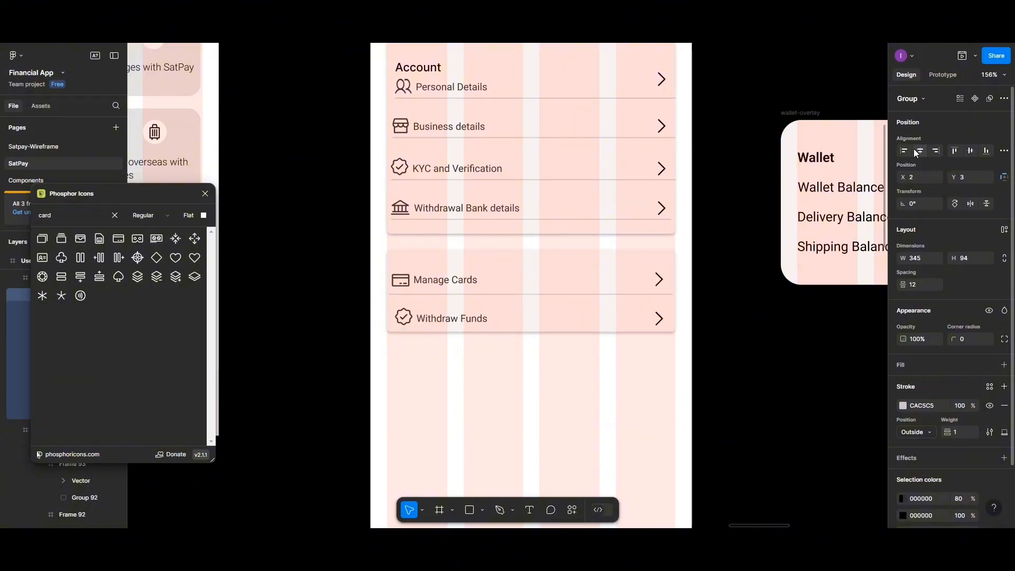
click(571, 369)
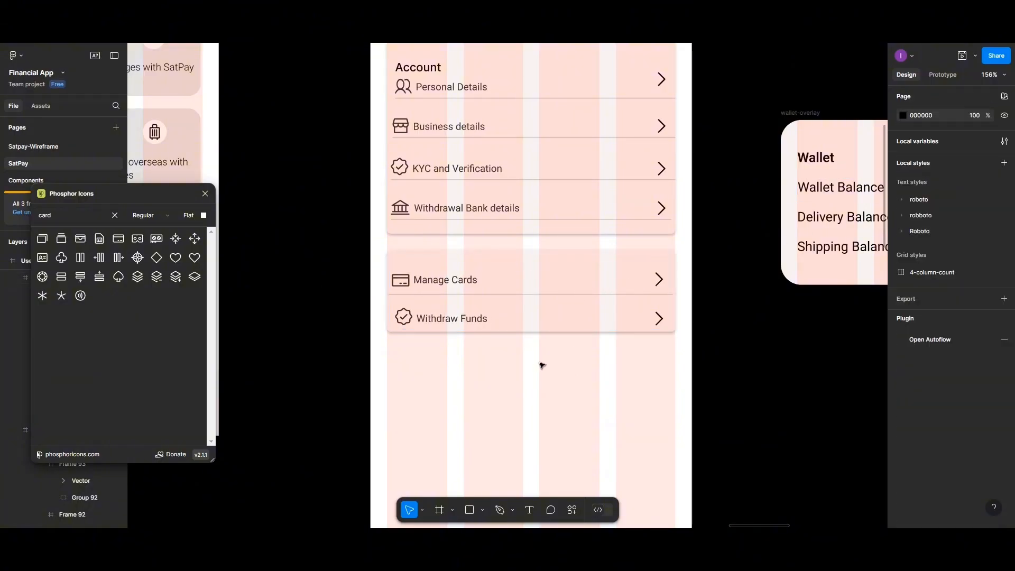
click(520, 297)
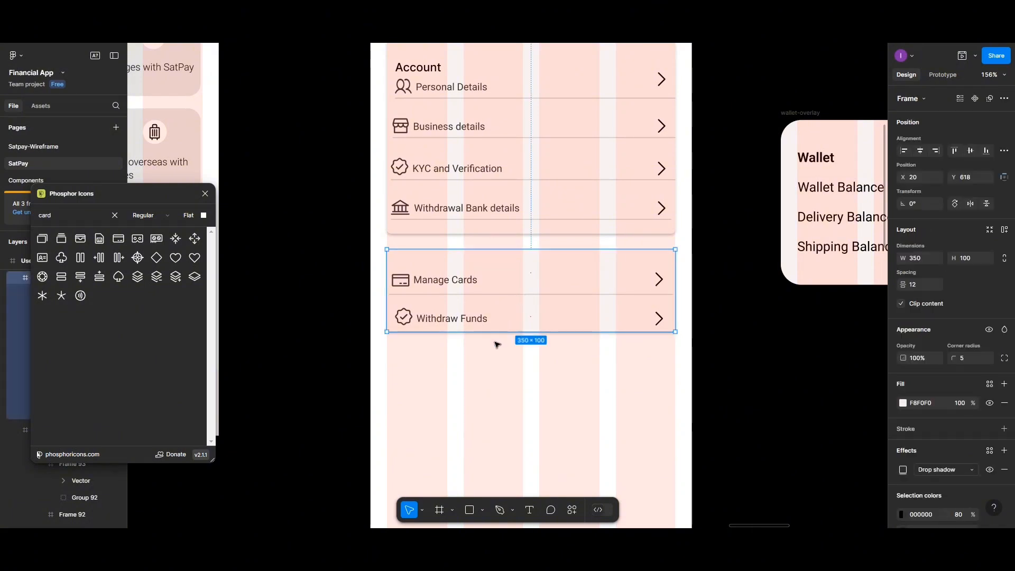
- Add a "Wallet" text layer above Manage Cards in the lower card
click(528, 510)
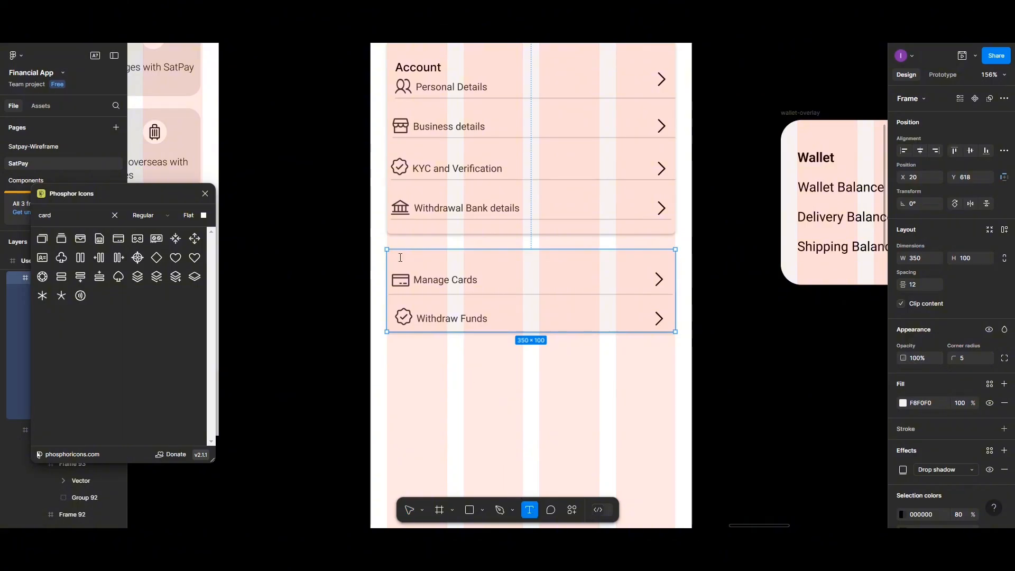
click(401, 257)
text(W)
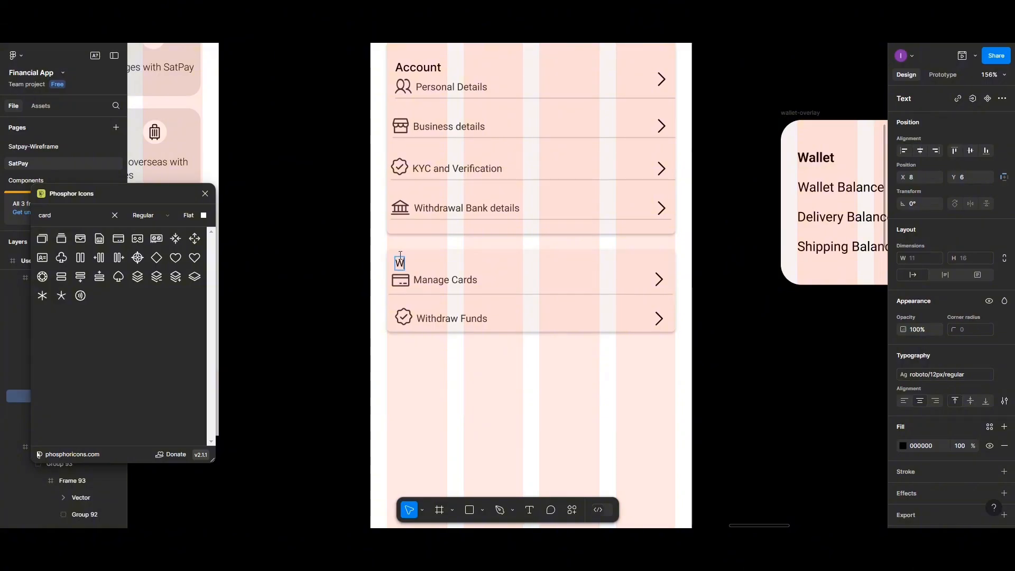
text(allet)
key(Escape)
drag(404, 265, 409, 261)
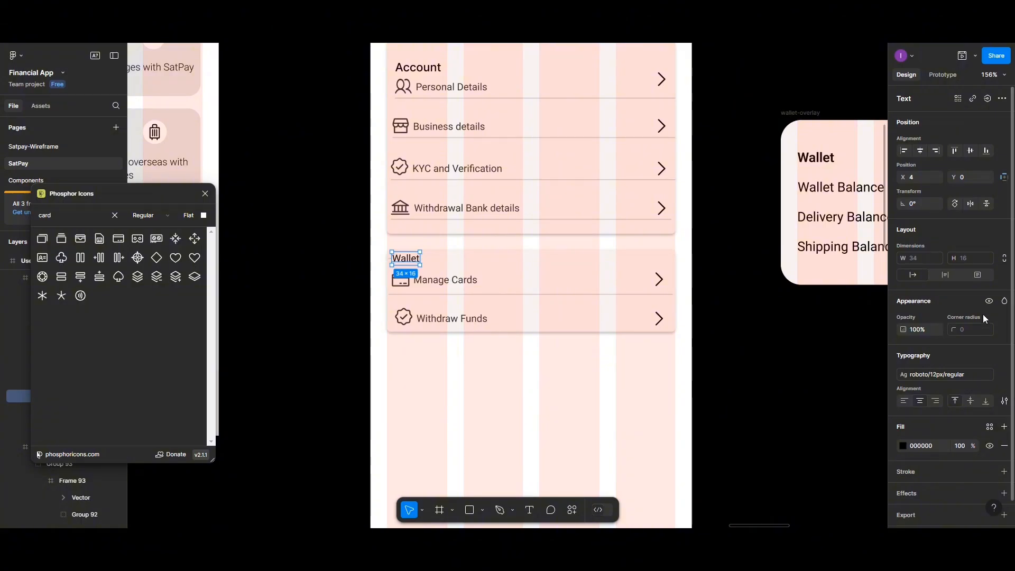
- Apply the 14px medium text style to Wallet and nudge it in line with the rows
click(1001, 376)
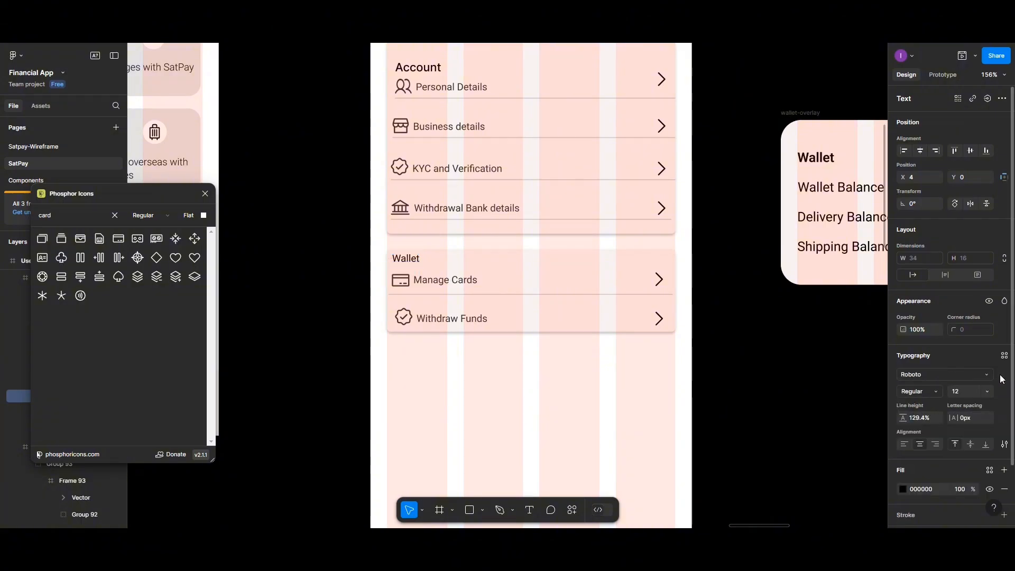
click(1004, 355)
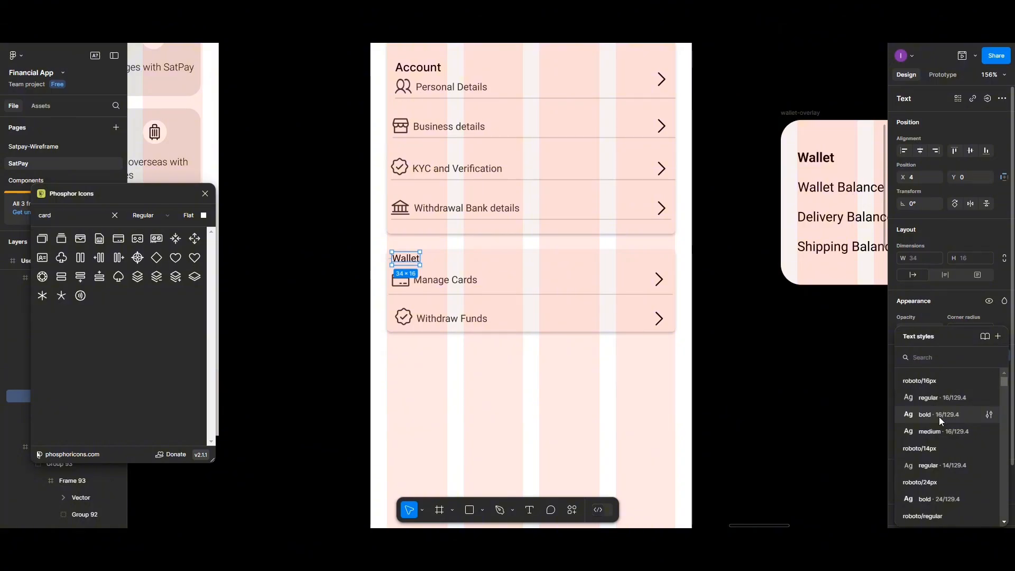
click(939, 416)
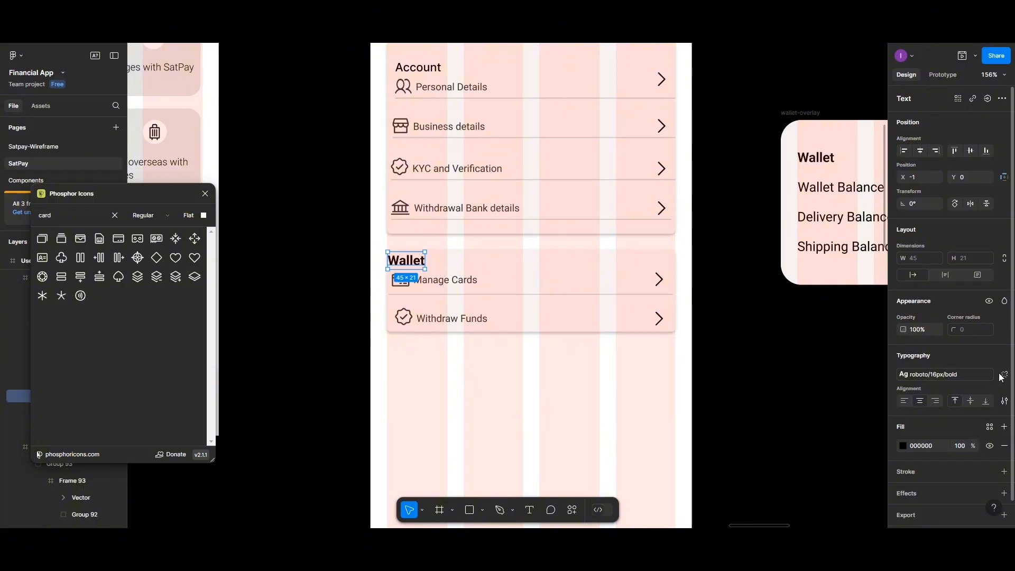
click(1003, 375)
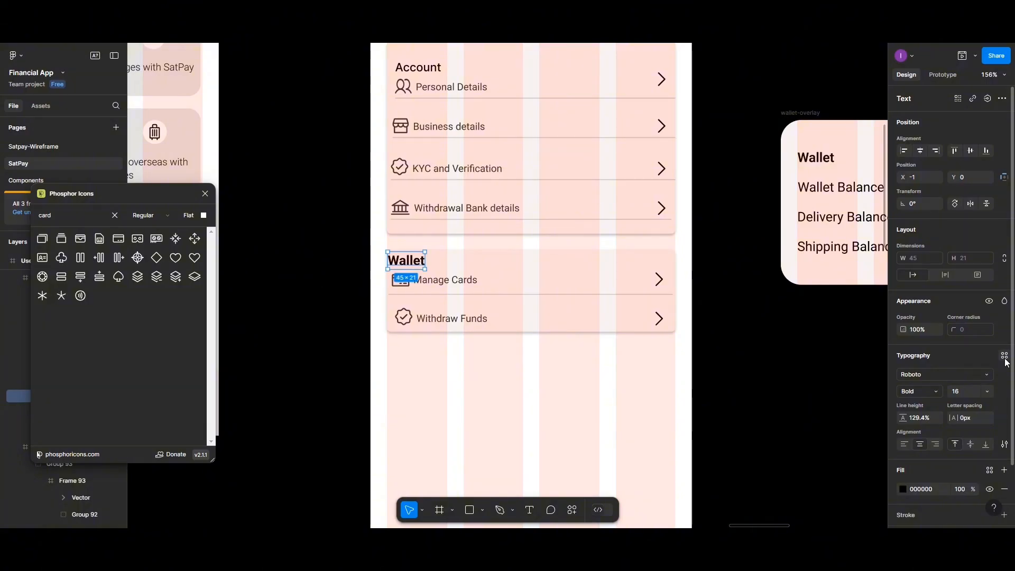
click(1004, 355)
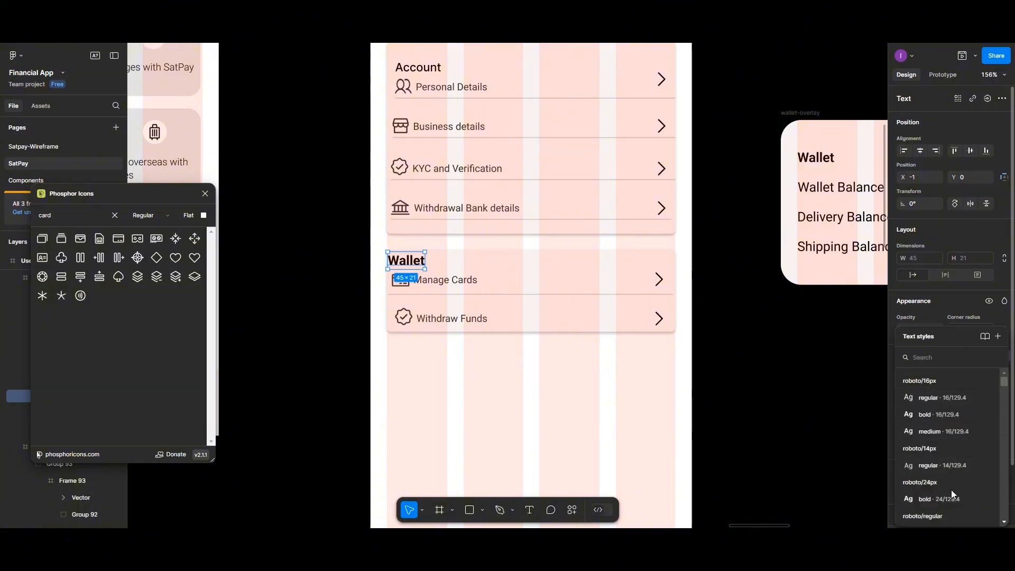
scroll(951, 493, down, 2)
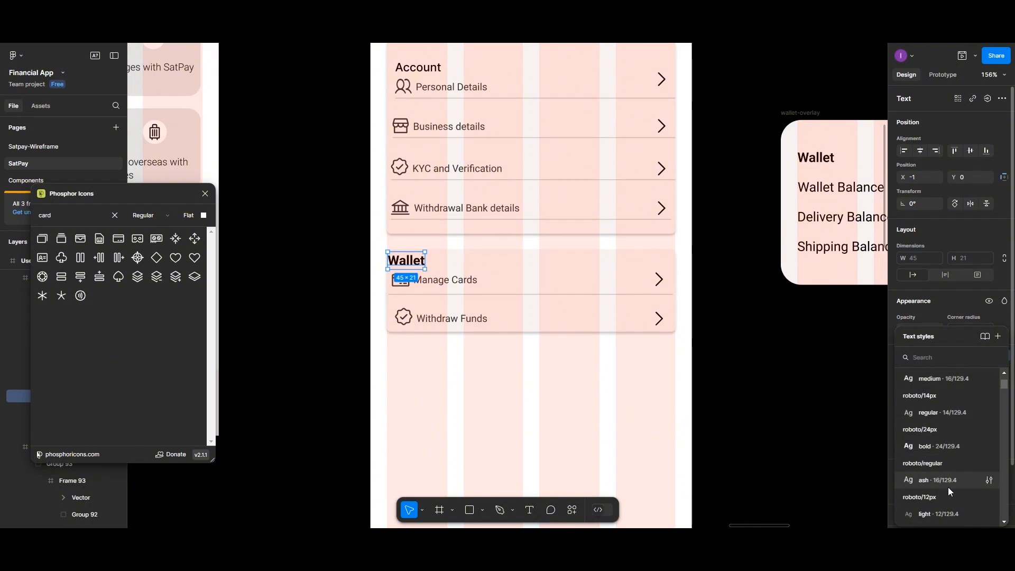
scroll(948, 487, down, 2)
click(941, 511)
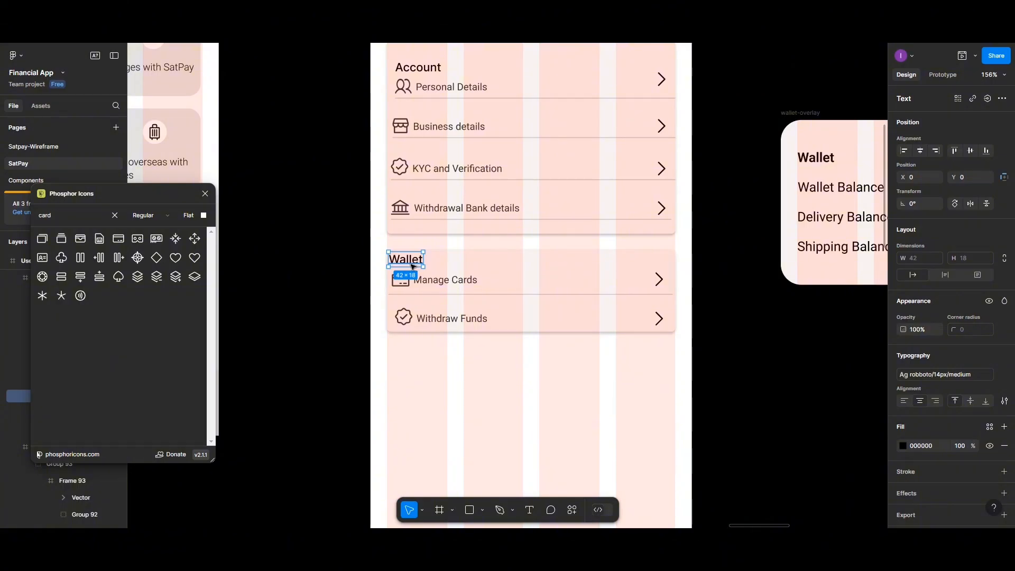
drag(398, 259, 401, 260)
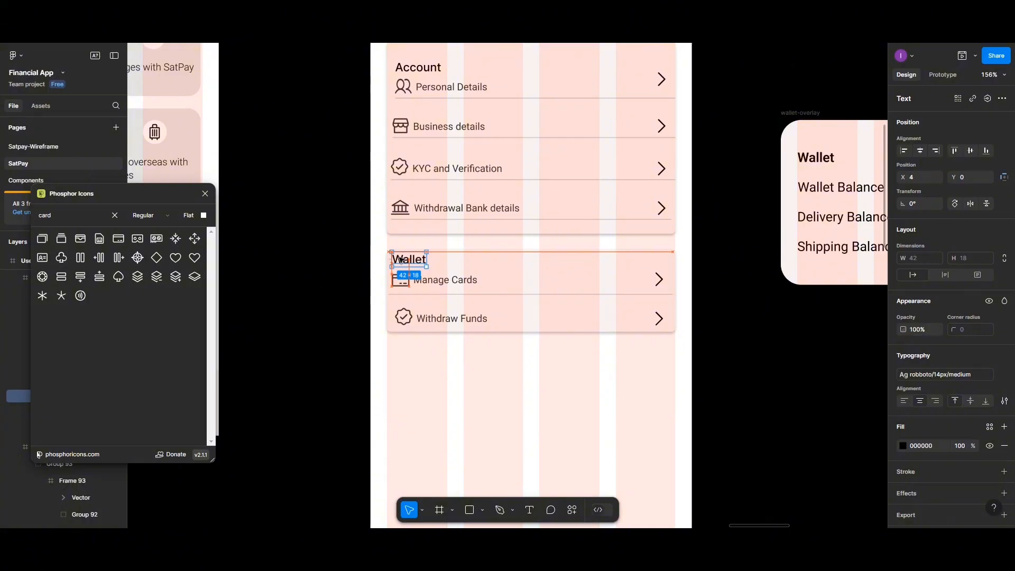
- Nudge the Withdraw Funds check icon and label left to align with Manage Cards
ctrl+click(409, 317)
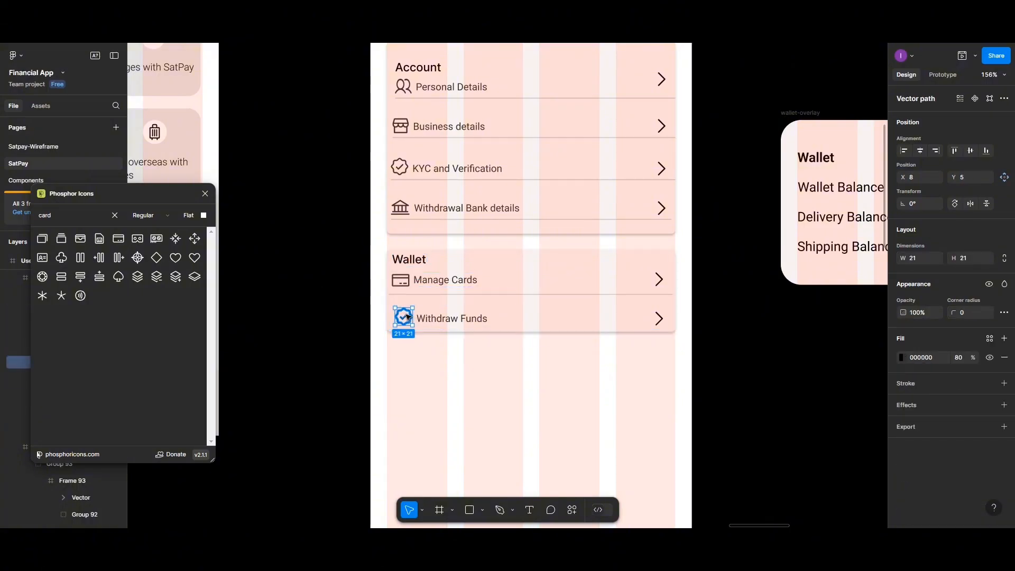
shift+click(432, 319)
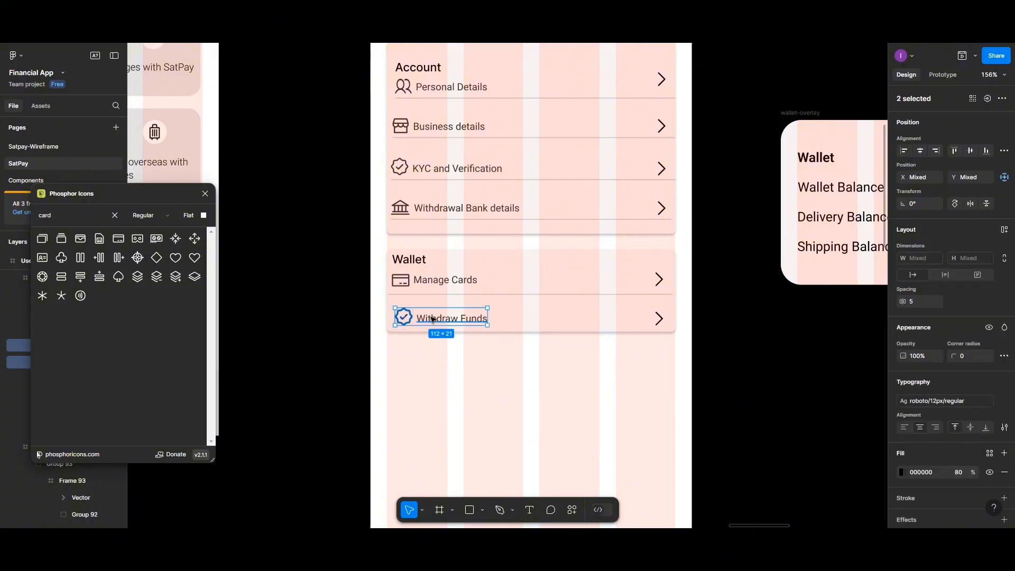
click(410, 286)
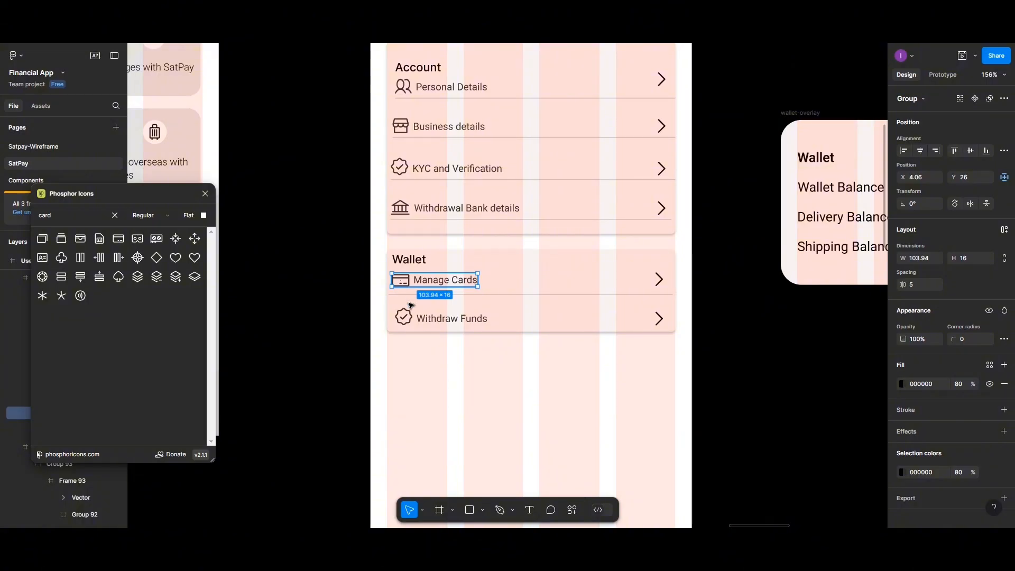
click(408, 320)
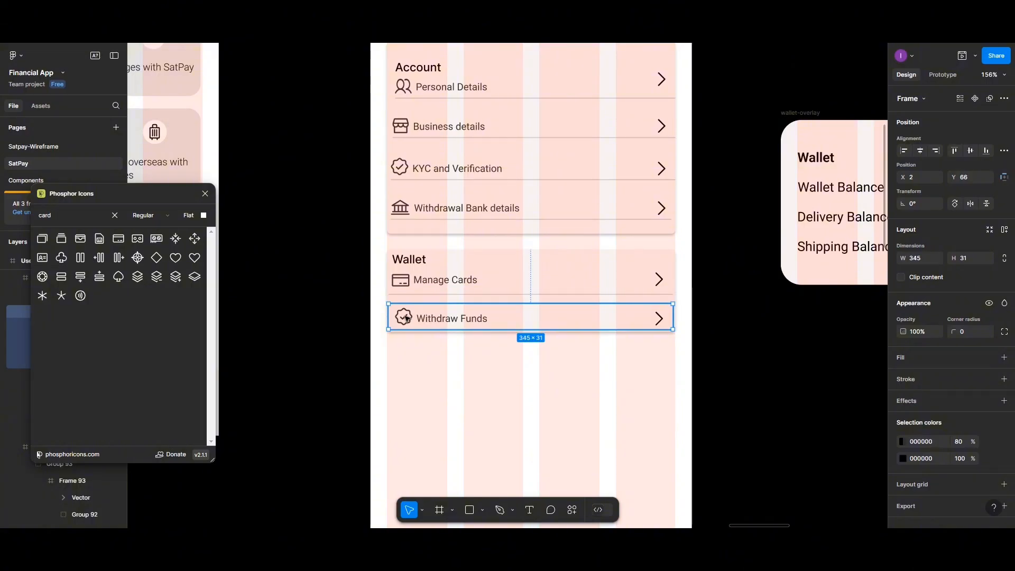
key(Return)
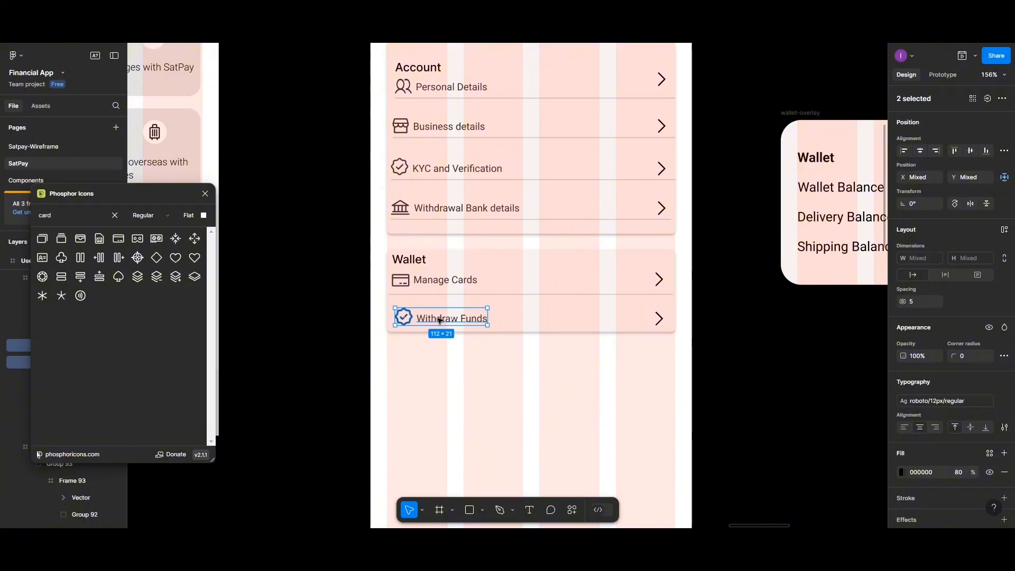
drag(438, 320, 436, 320)
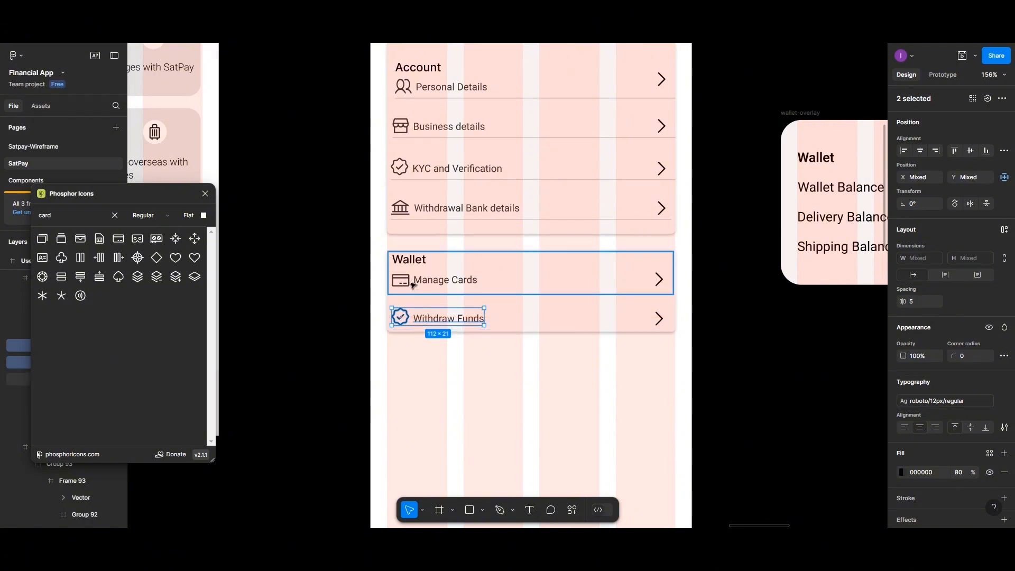
click(444, 374)
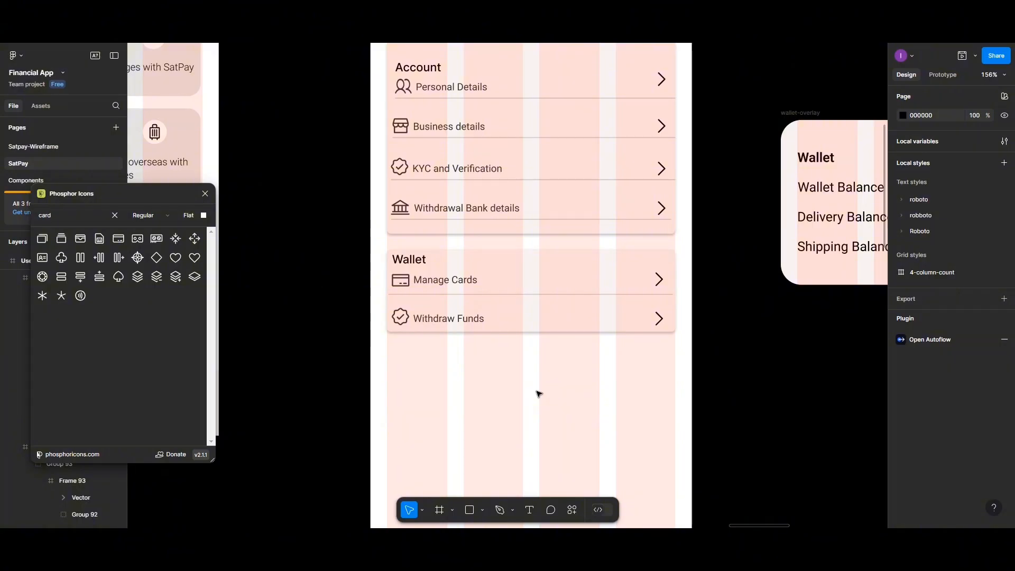
- Place a copy of the Wallet card below it with its heading changed to "Security"
click(463, 265)
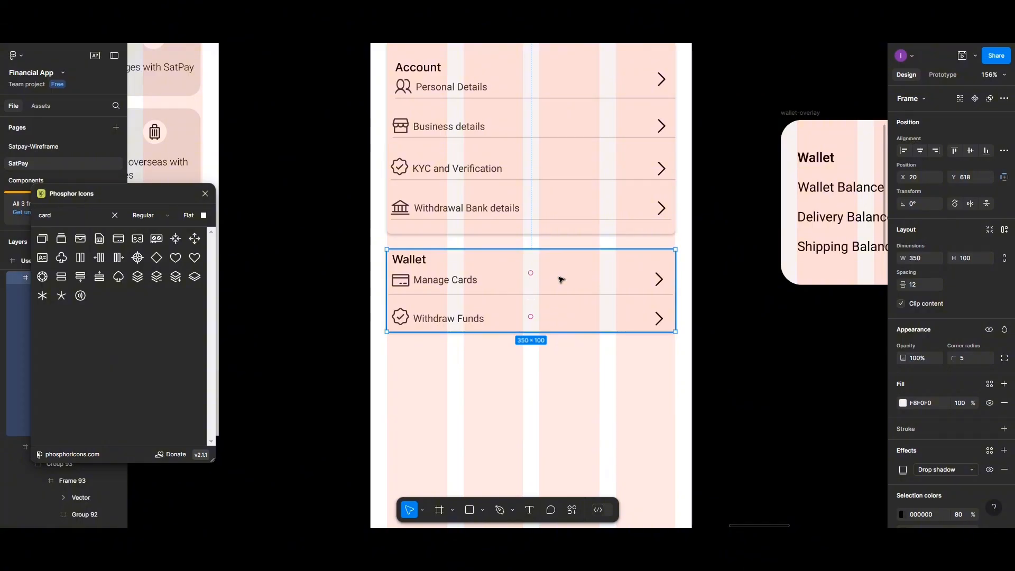
drag(561, 280, 551, 378)
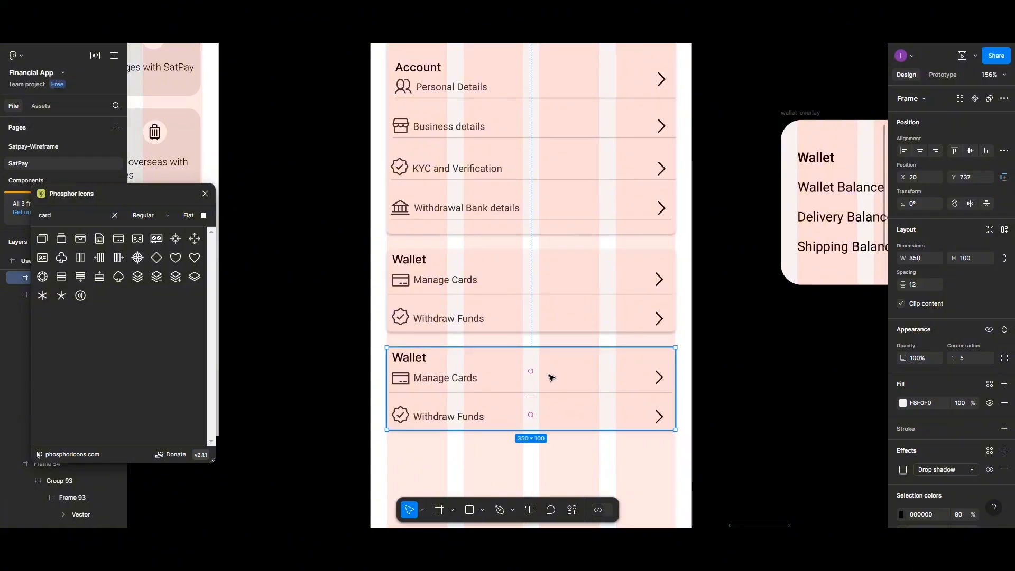
double_click(410, 360)
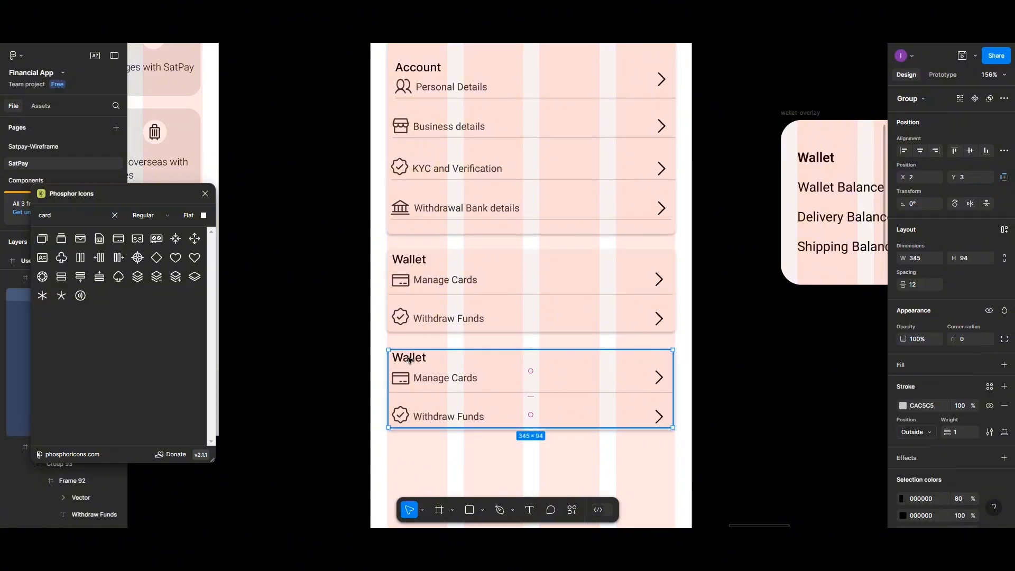
double_click(410, 360)
double_click(409, 359)
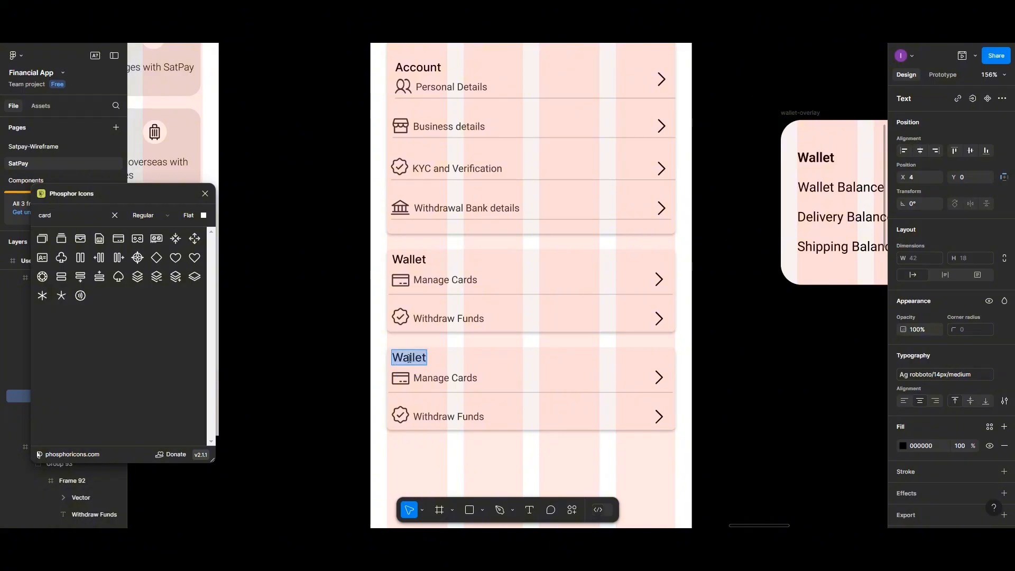
text(Sec)
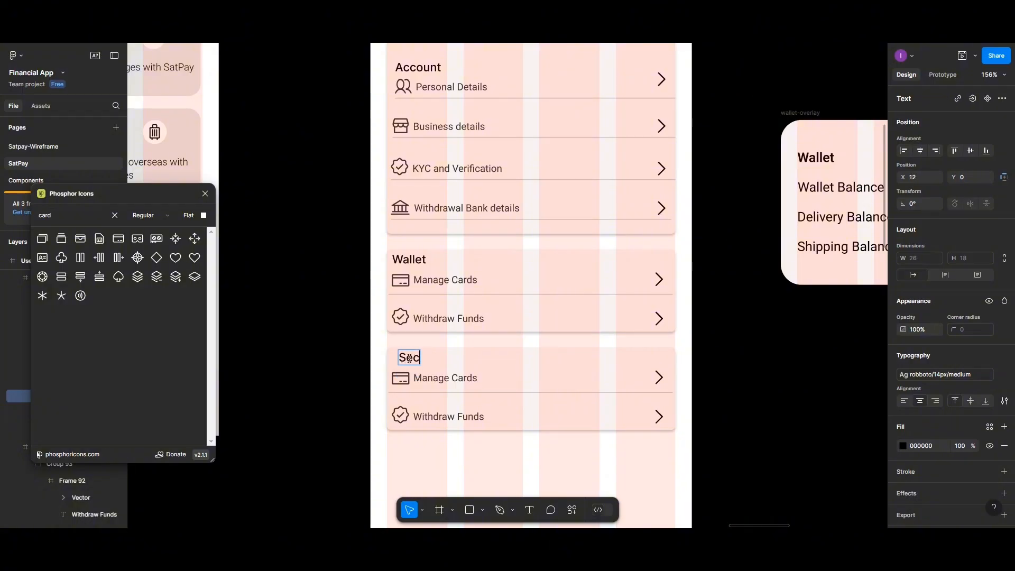
text(urity)
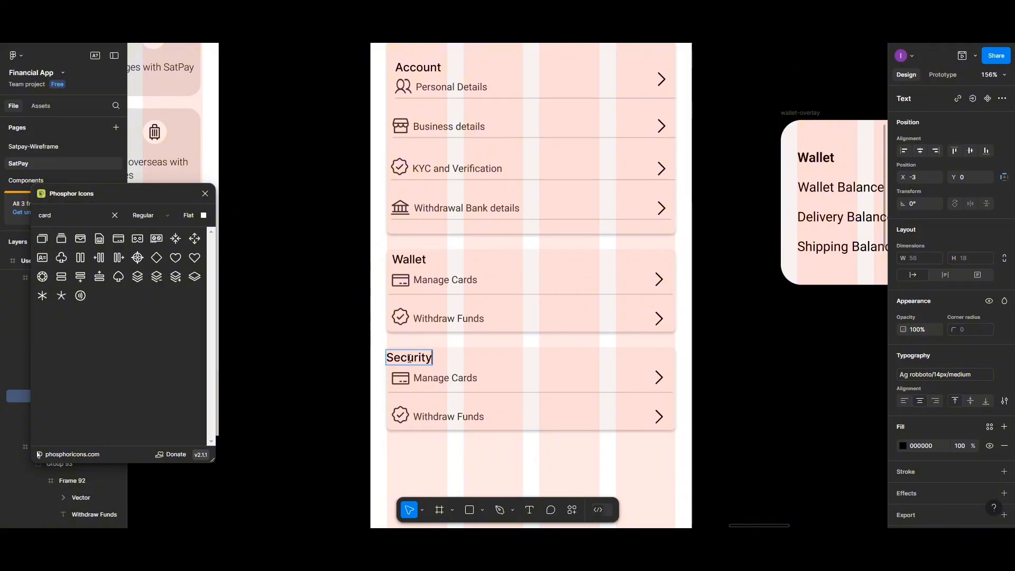
click(441, 360)
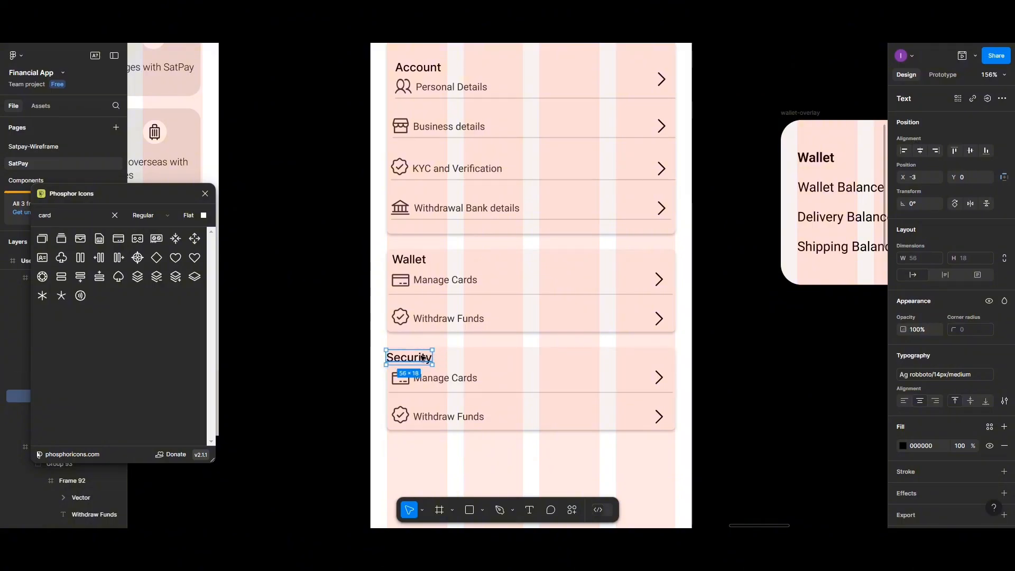
drag(419, 355, 424, 355)
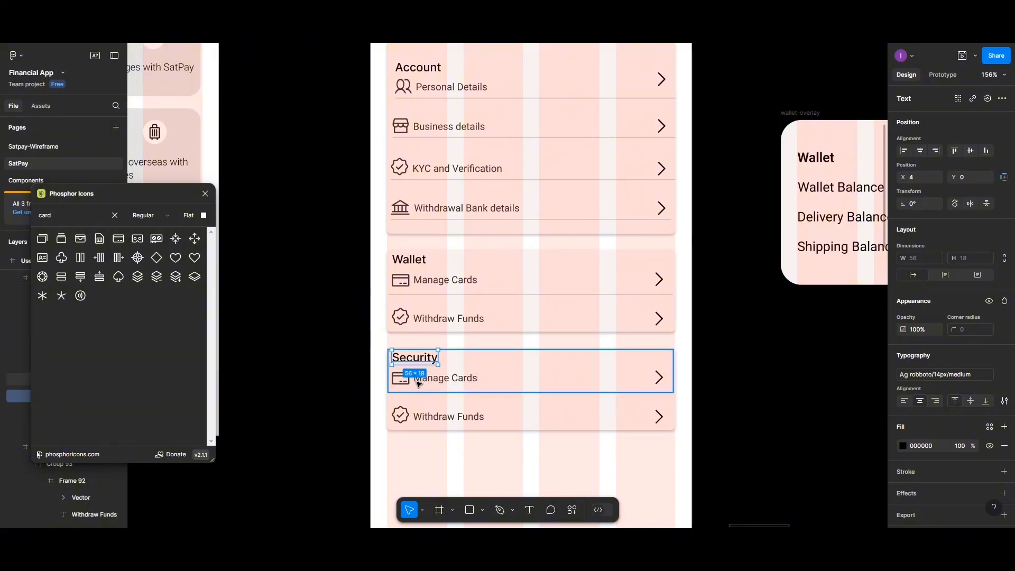
- Rename the Security card's Manage Cards label to "Change Password"
double_click(432, 380)
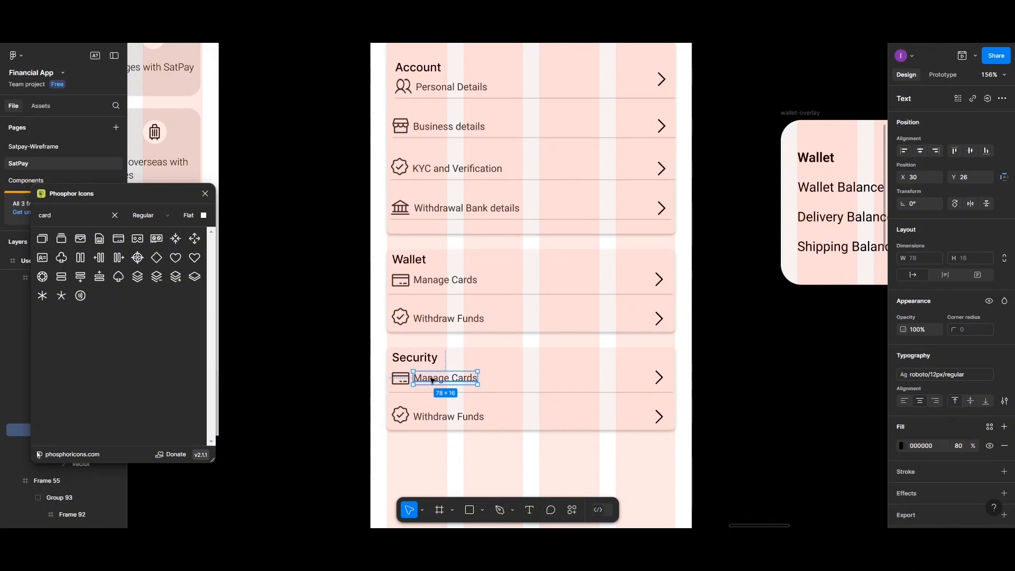
double_click(432, 380)
text(Ch)
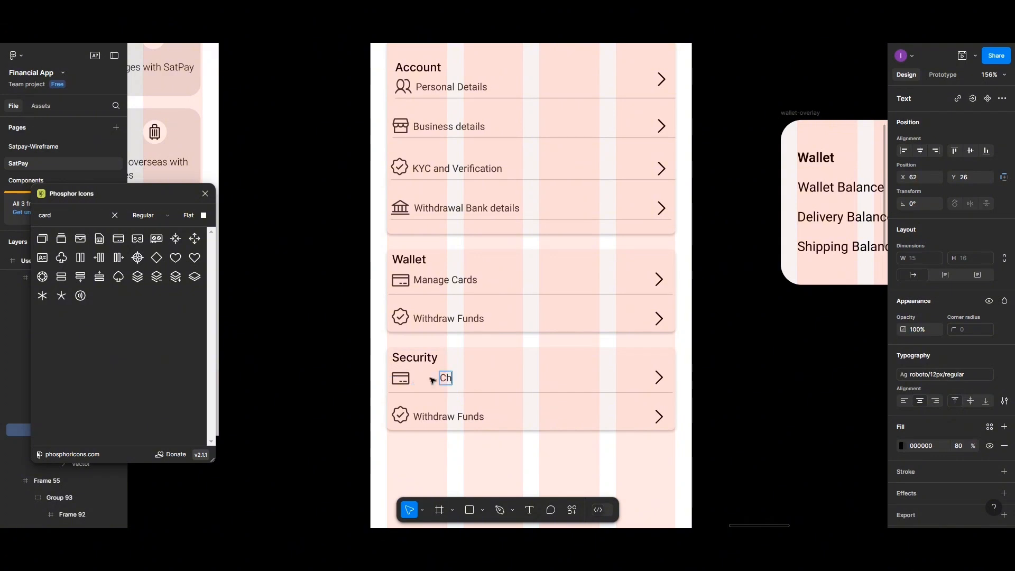
text(ange)
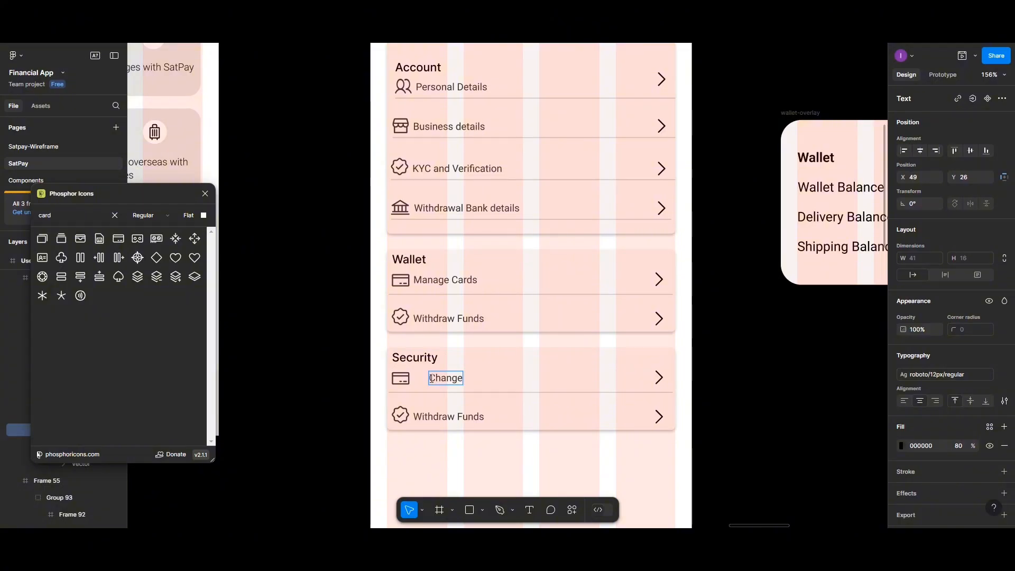
text( Password)
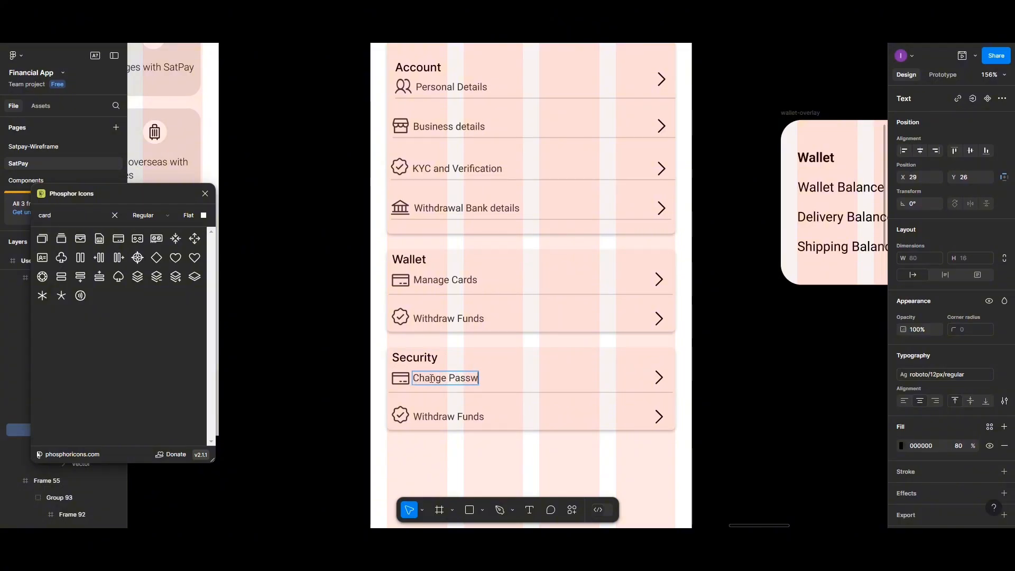
key(Escape)
drag(450, 380, 459, 380)
- Replace the card icon with a shield icon found by searching "secur" in Phosphor Icons
click(403, 381)
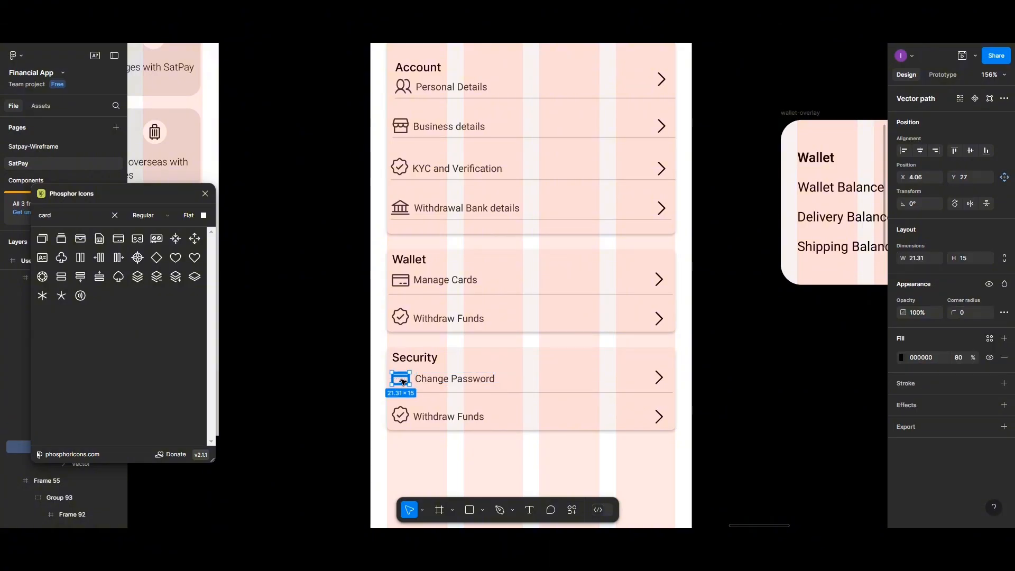
key(Delete)
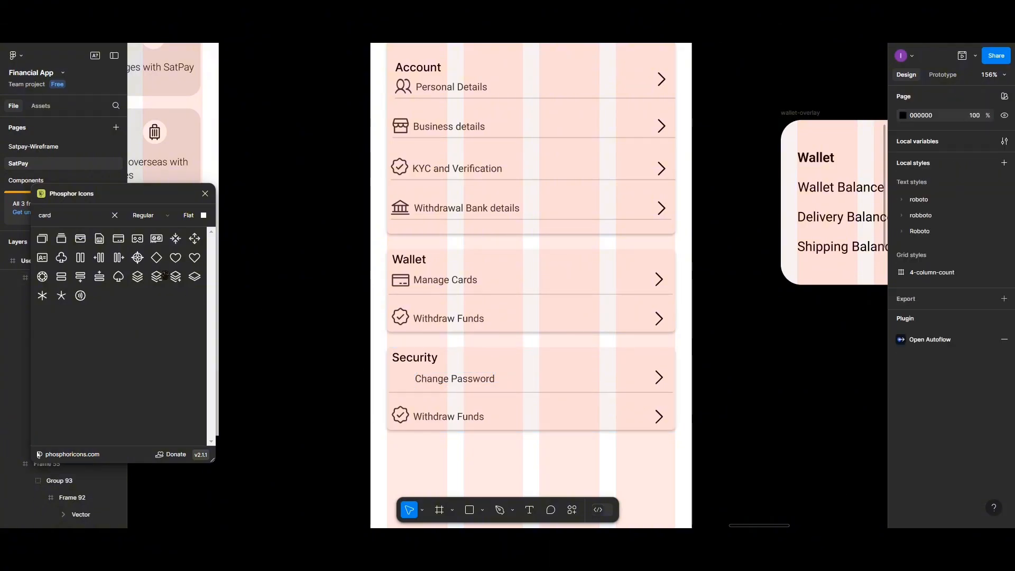
click(90, 217)
drag(90, 218, 34, 214)
text(secur)
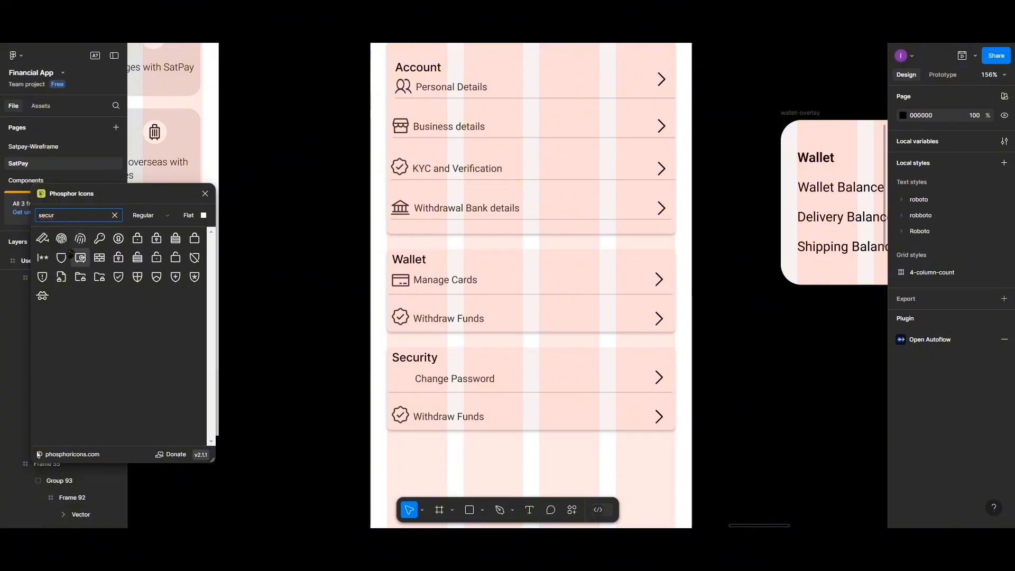
drag(64, 257, 404, 379)
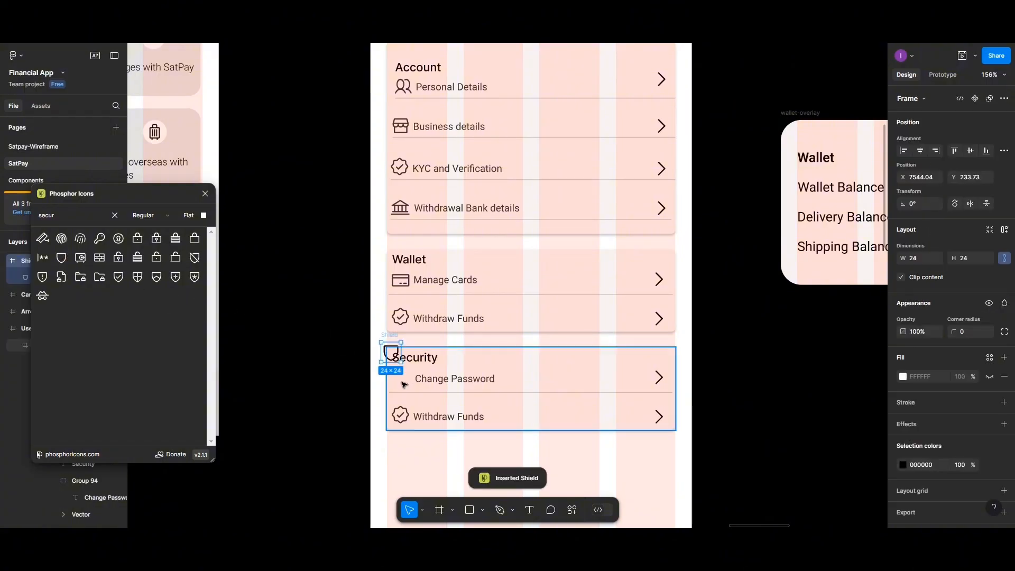
drag(389, 351, 398, 378)
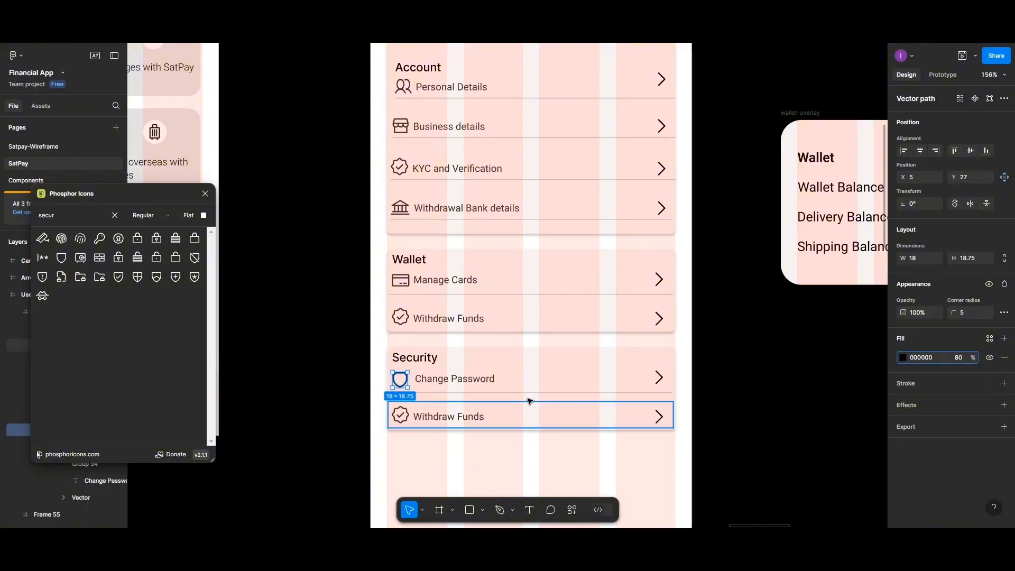
- Centre the label on the shield, set 5 px spacing and group them
shift+click(463, 382)
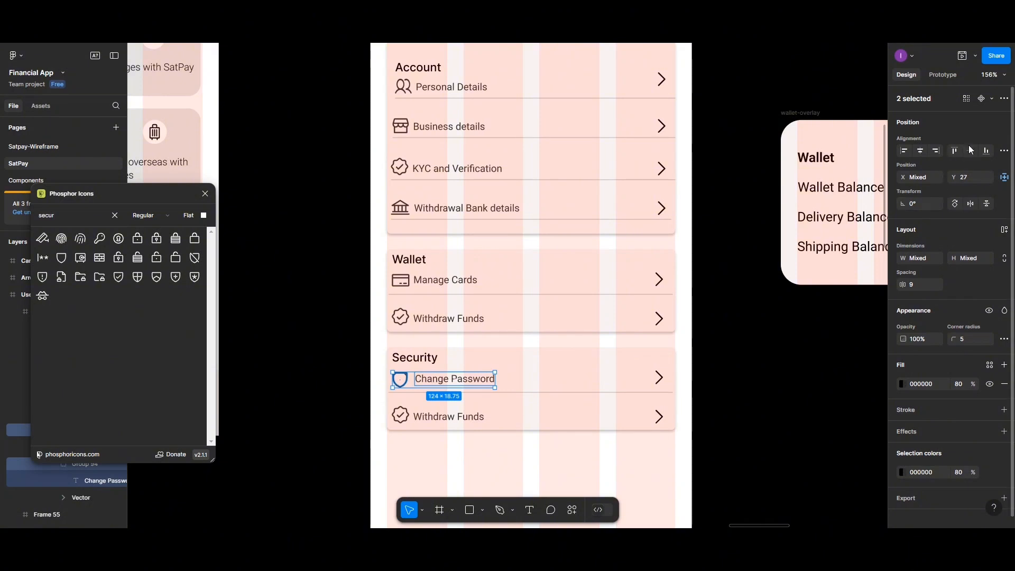
click(971, 151)
click(918, 285)
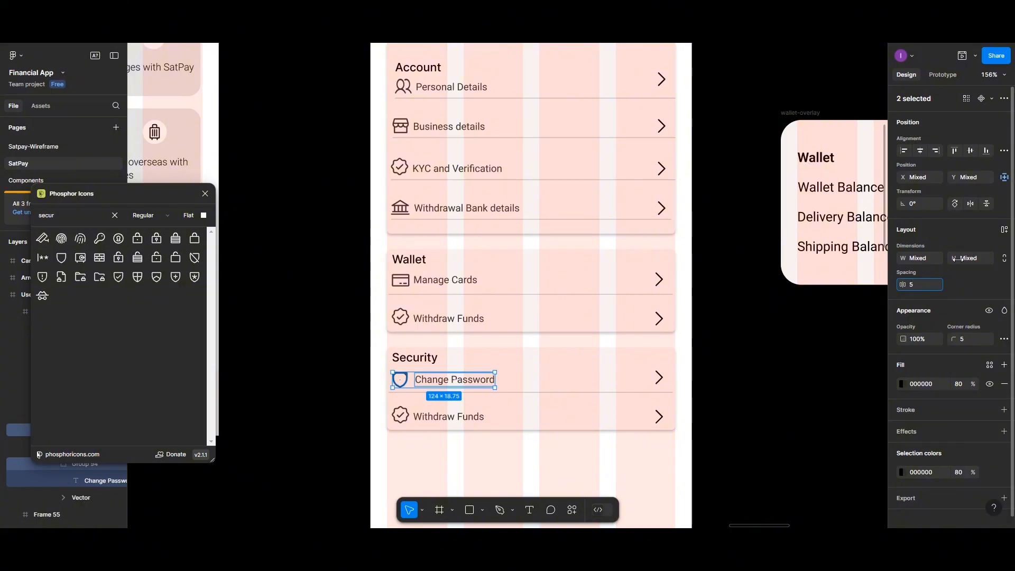
click(985, 152)
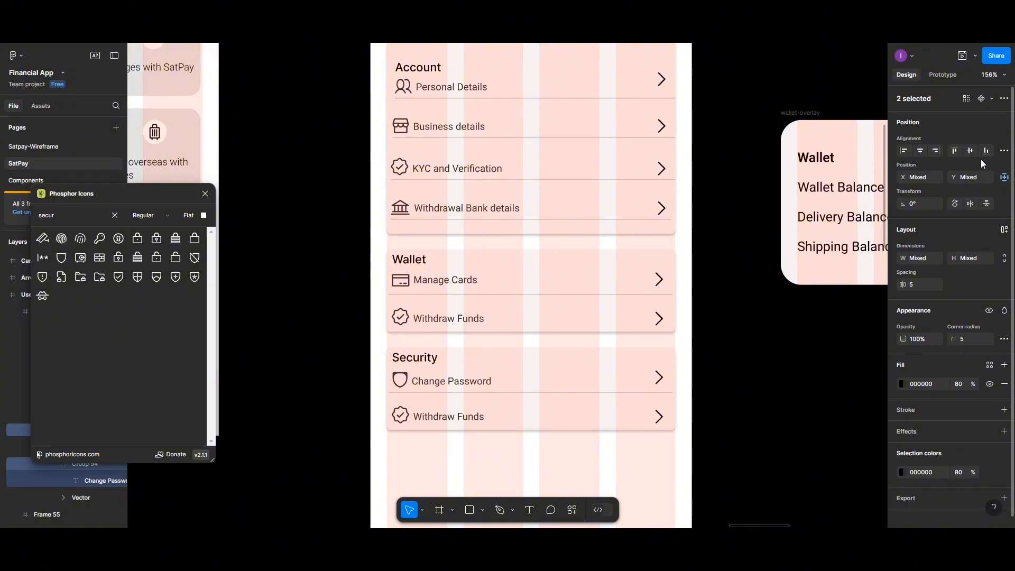
key(ctrl+g)
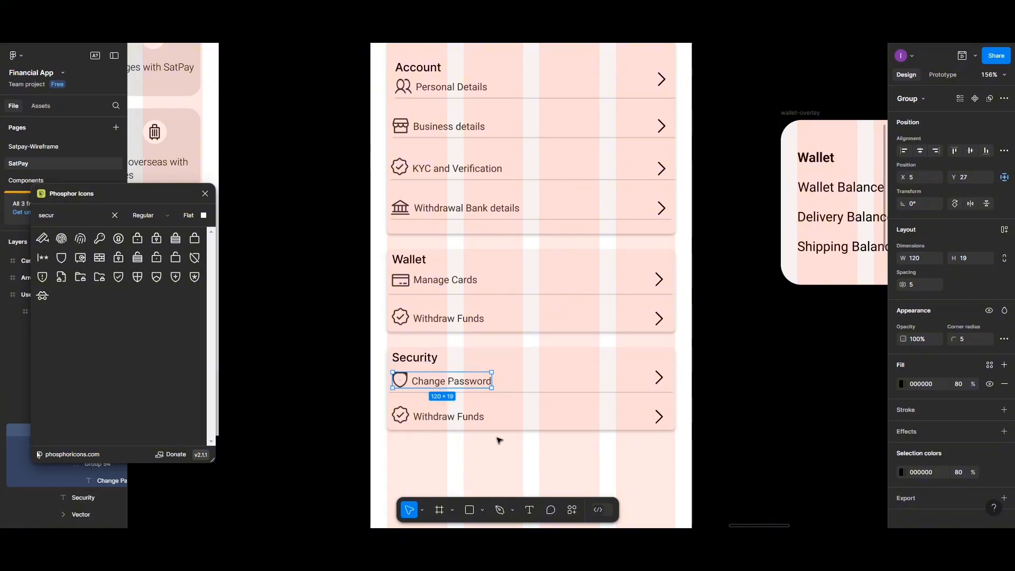
- Rename the second row's label to "Delete Account", fixing the spelling
click(460, 419)
double_click(454, 417)
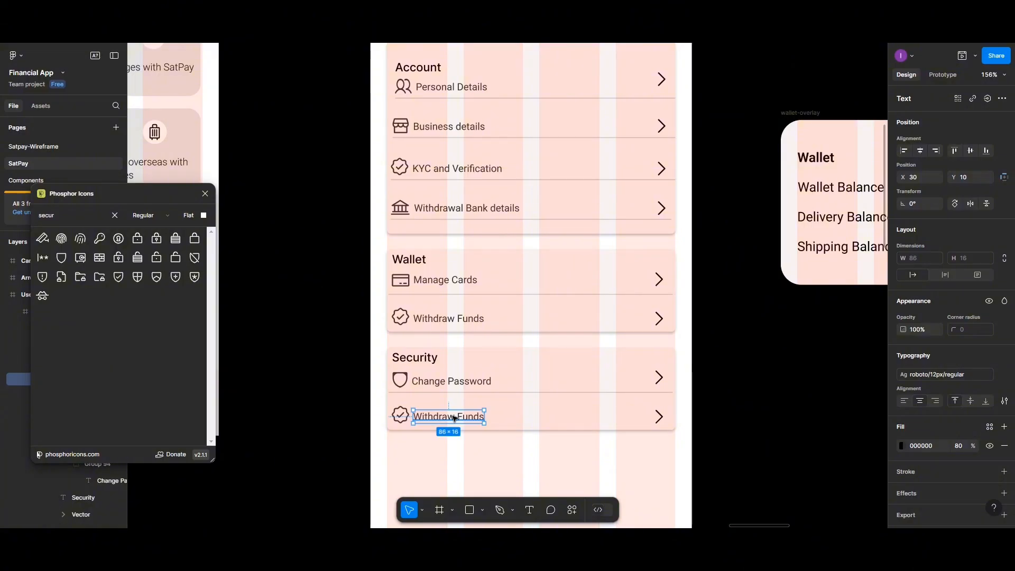
text(D)
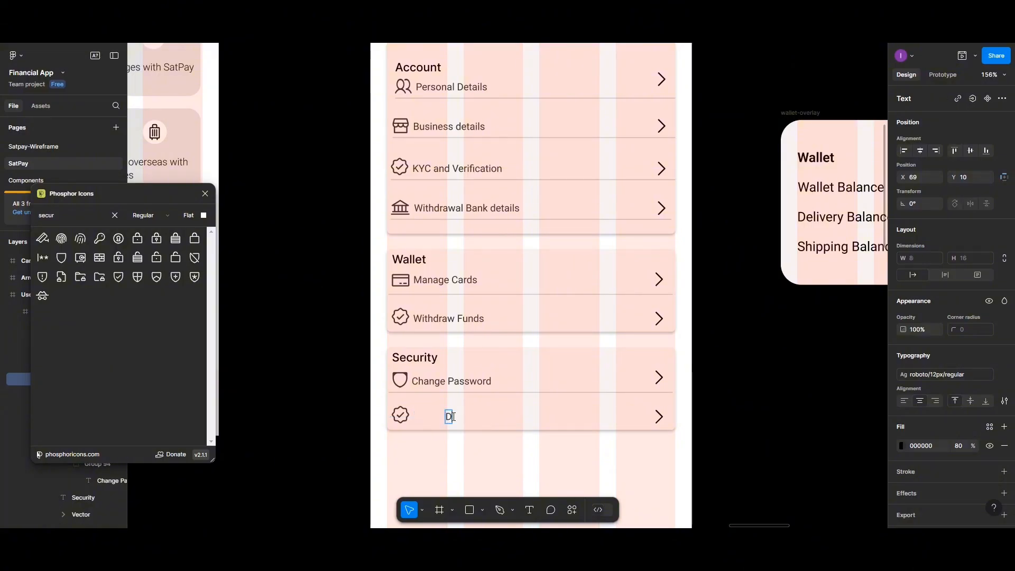
text(elete)
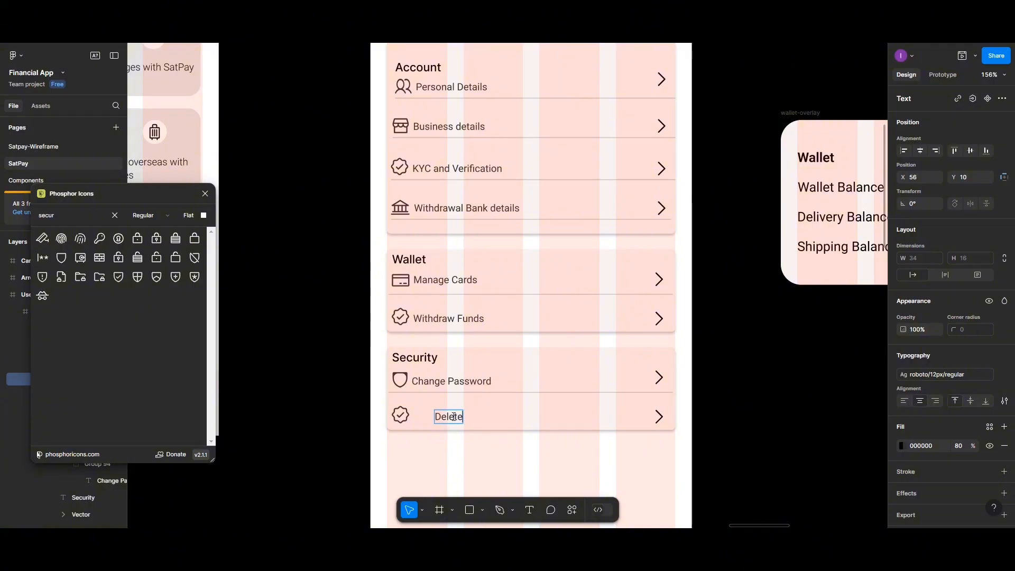
text( Accont)
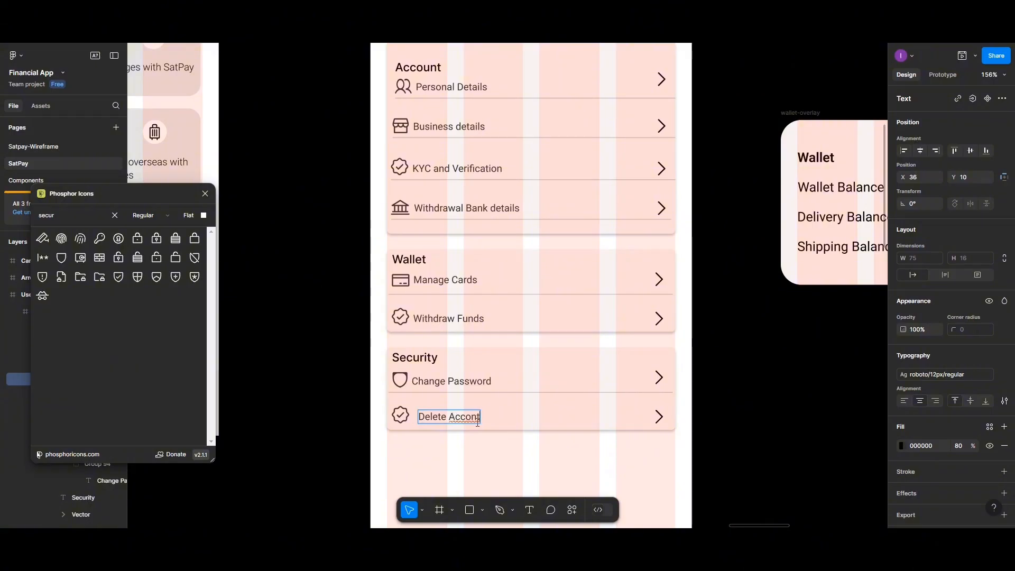
right_click(470, 419)
click(499, 379)
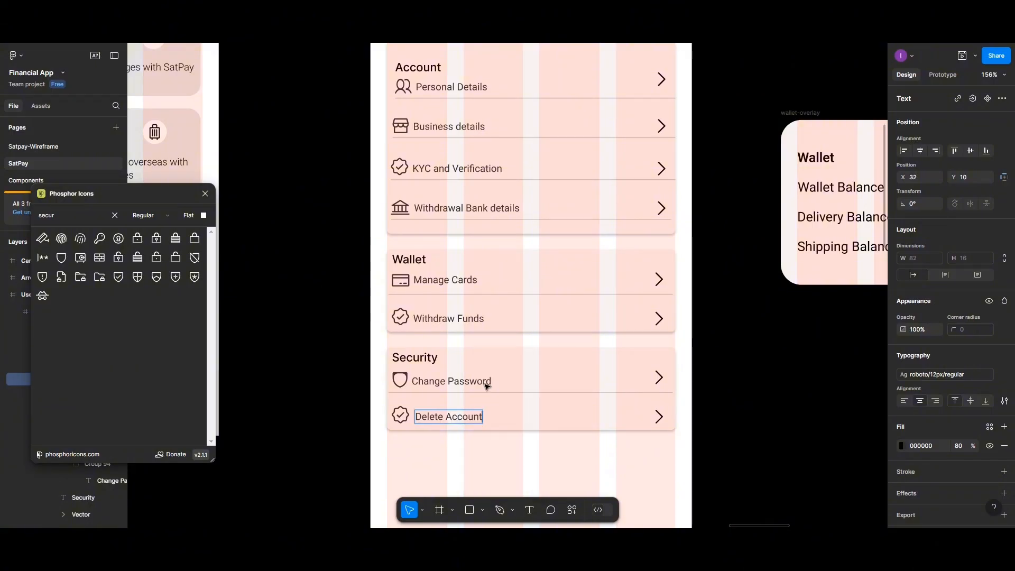
key(Escape)
- Insert a trash icon found by searching "delete" and remove the old check badge
click(400, 416)
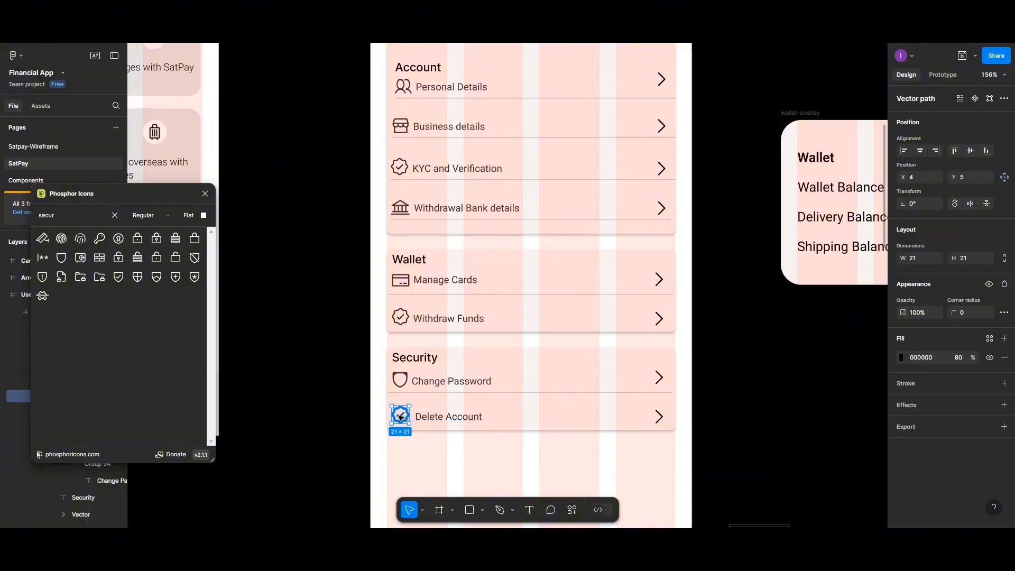
click(87, 214)
key(BackSpace)
key(BackSpace)
key(BackSpace)
key(BackSpace)
key(BackSpace)
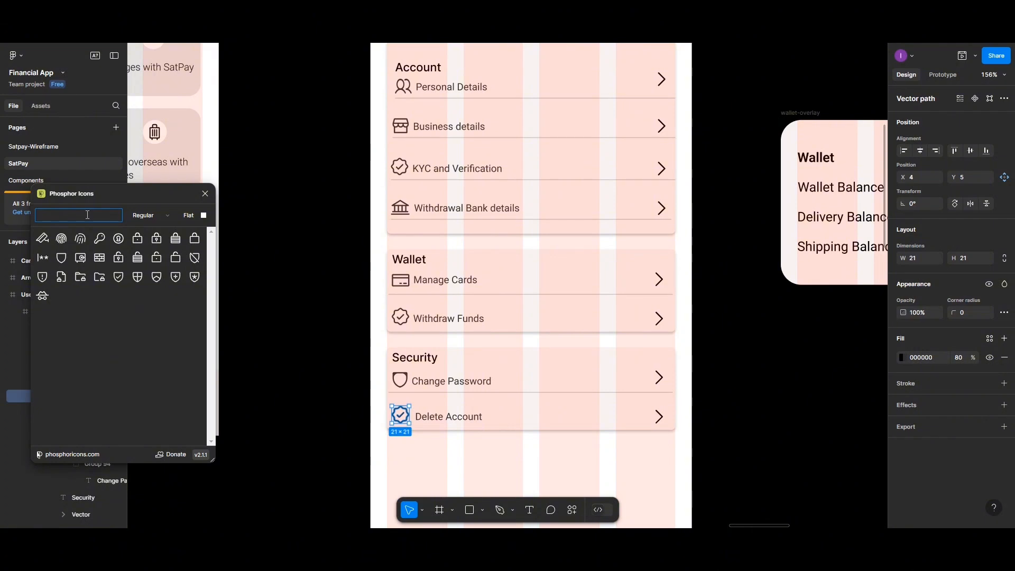
text(delet)
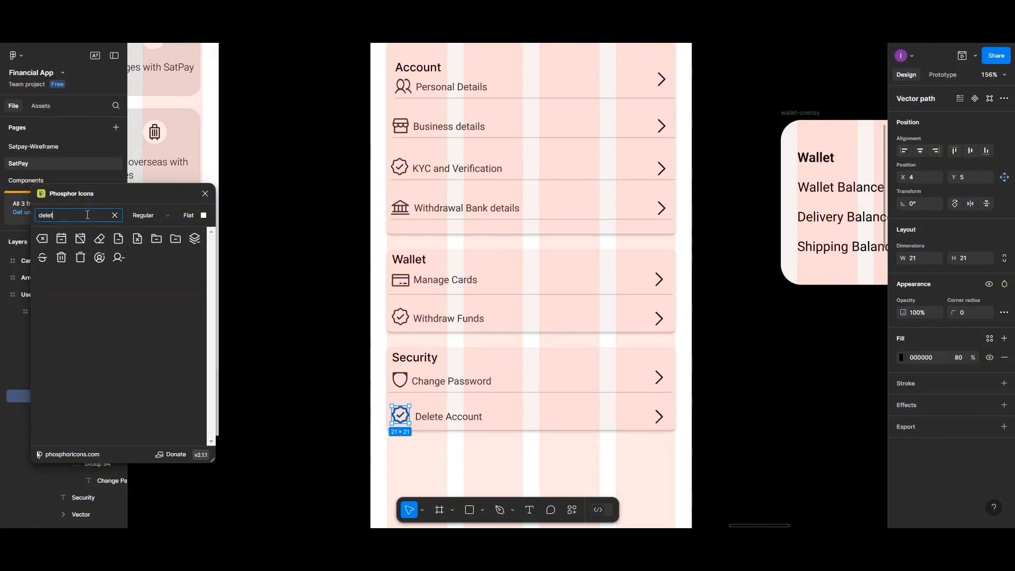
text(e)
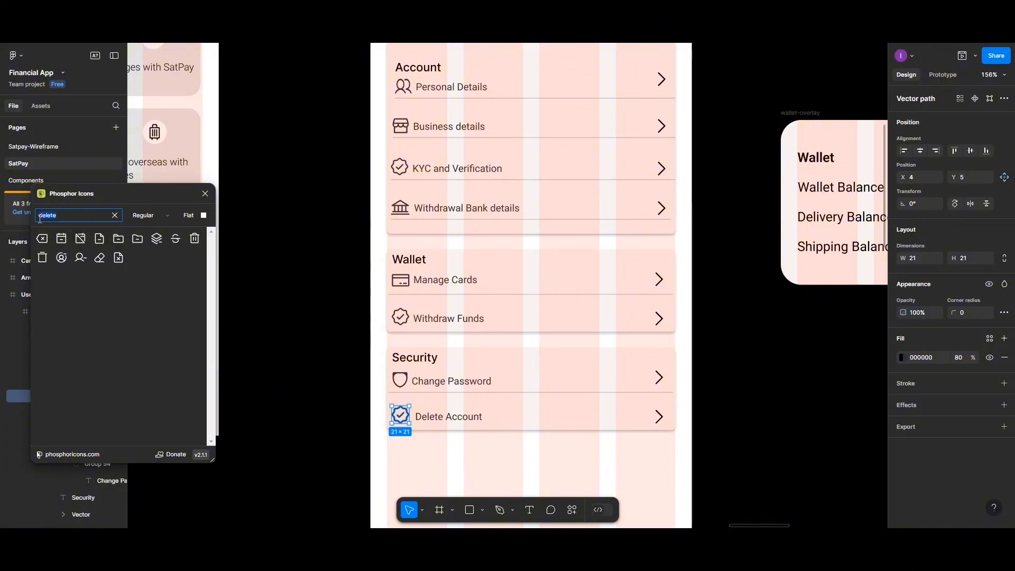
click(44, 258)
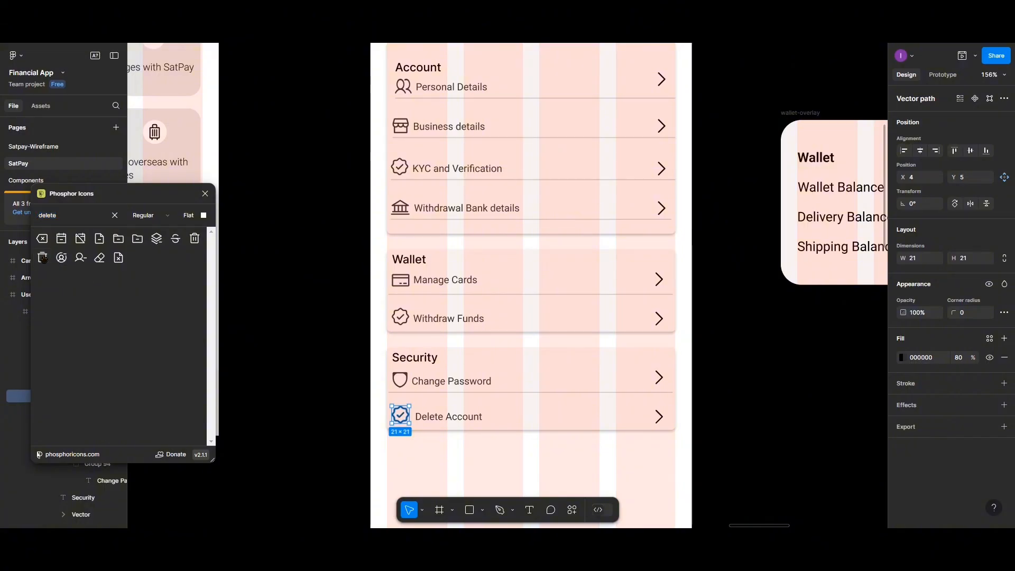
drag(398, 410, 444, 405)
click(402, 413)
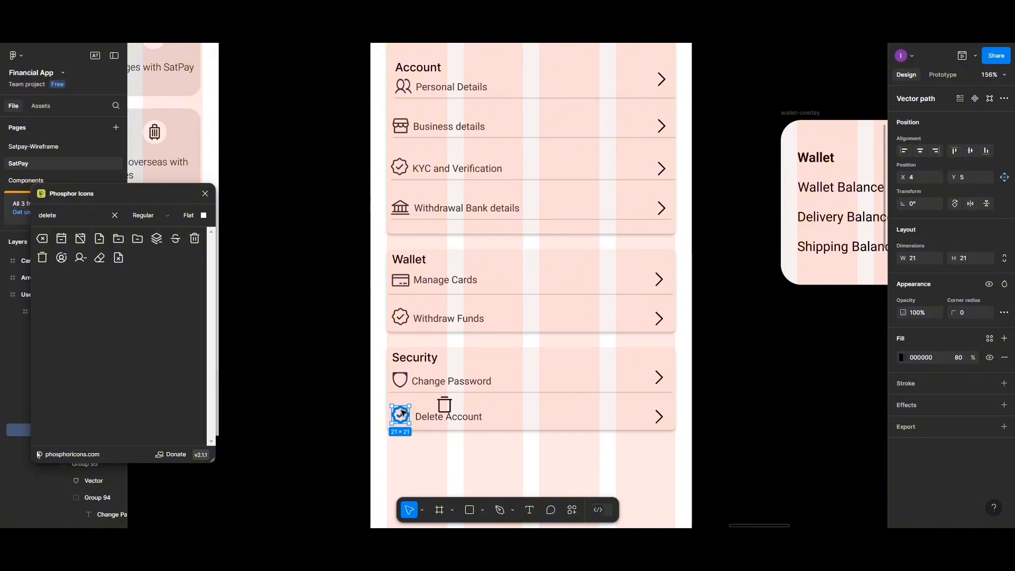
key(Delete)
click(444, 413)
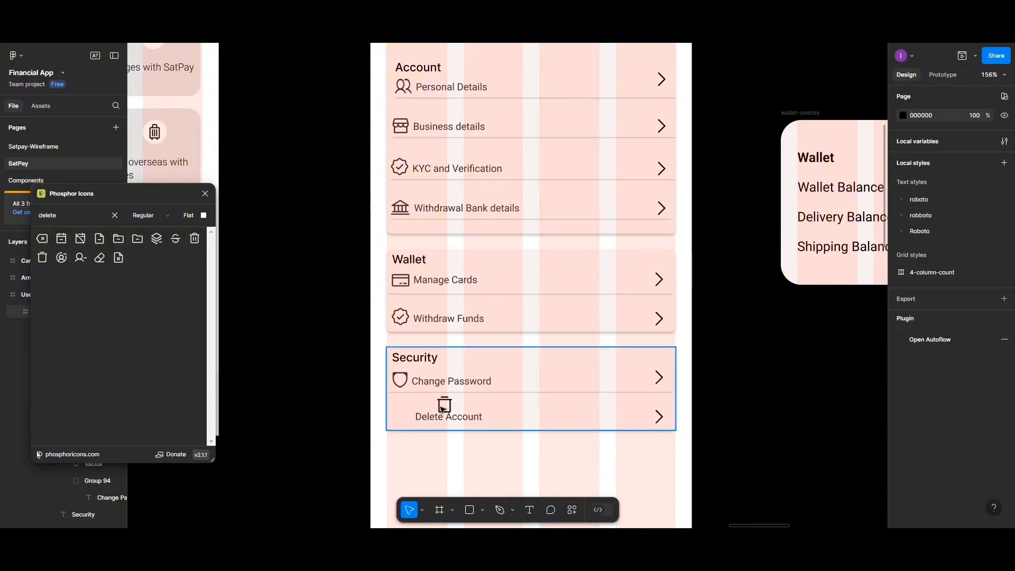
drag(407, 416, 447, 410)
- Place the trash shape at the Delete Account row's left edge, discarding the empty icon frame
click(445, 409)
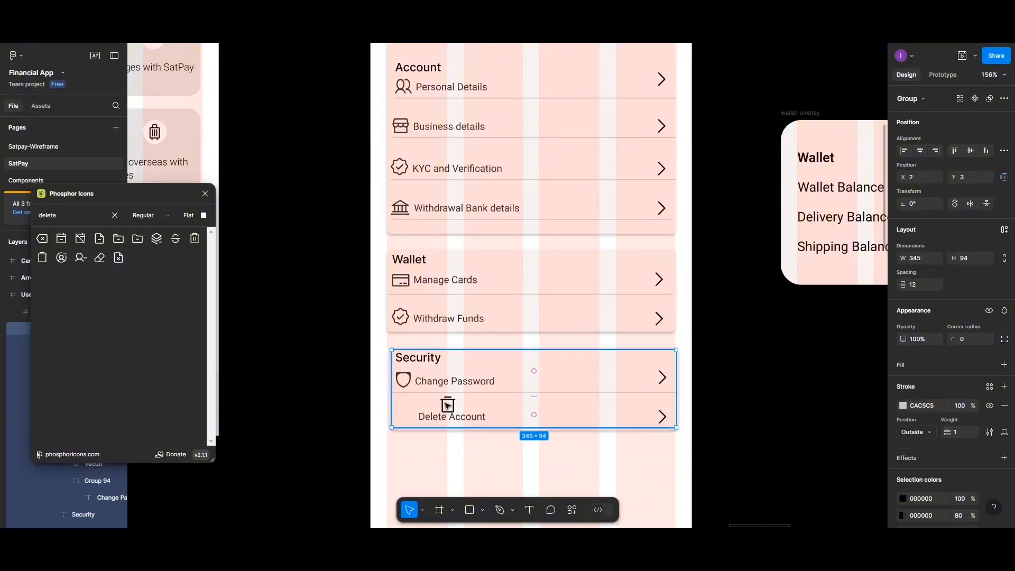
double_click(449, 407)
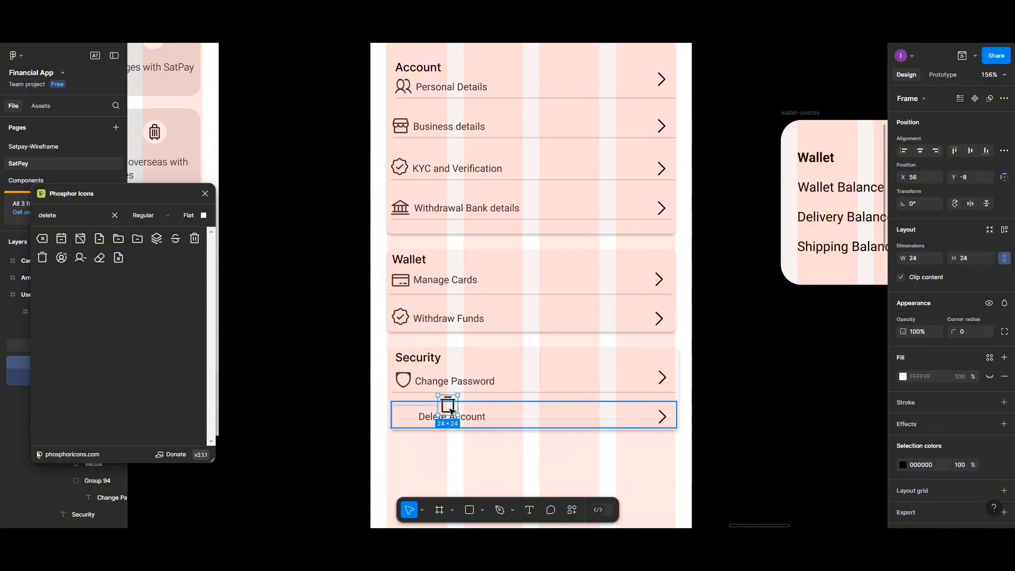
drag(451, 412, 403, 420)
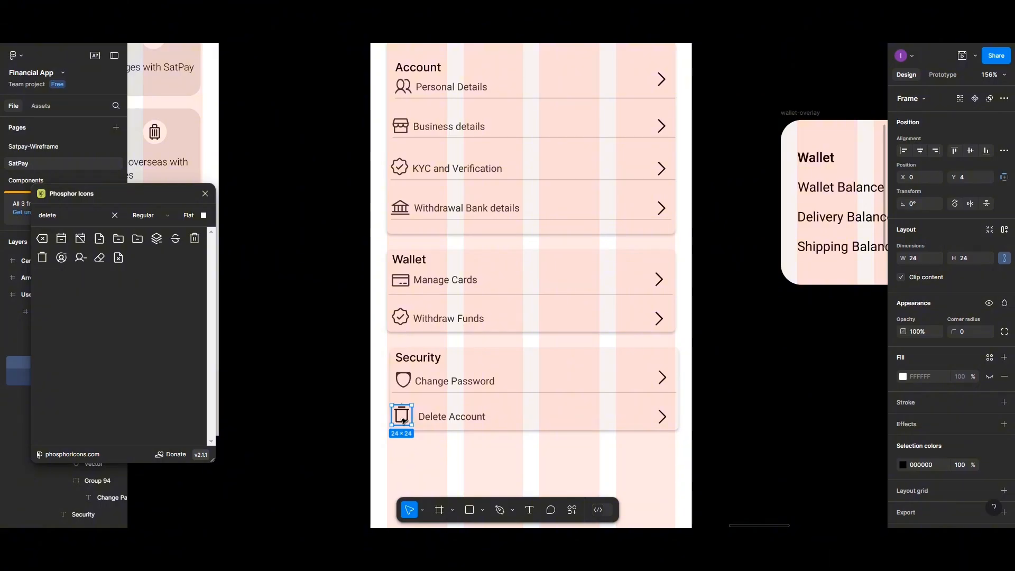
double_click(403, 408)
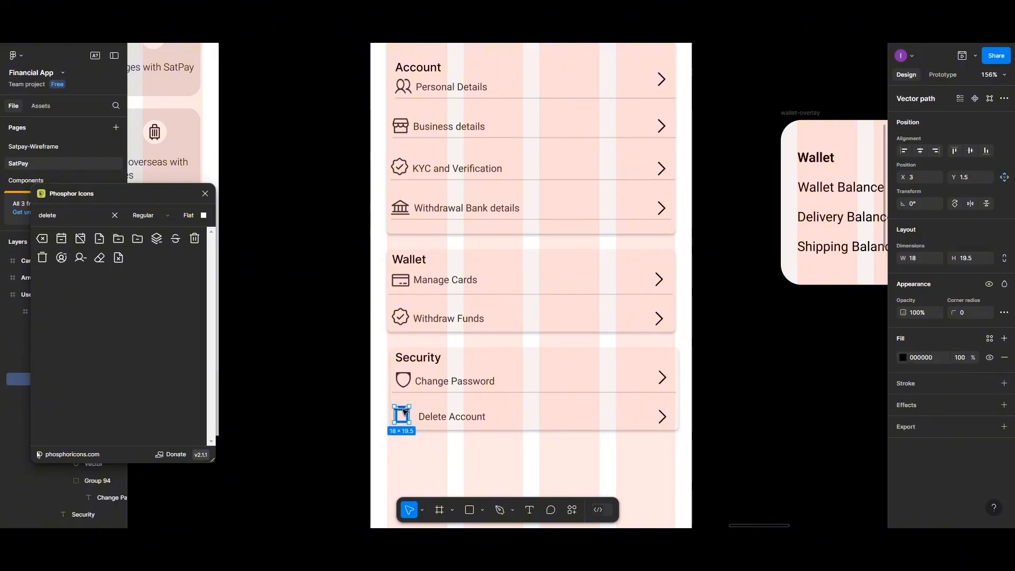
drag(405, 411, 418, 451)
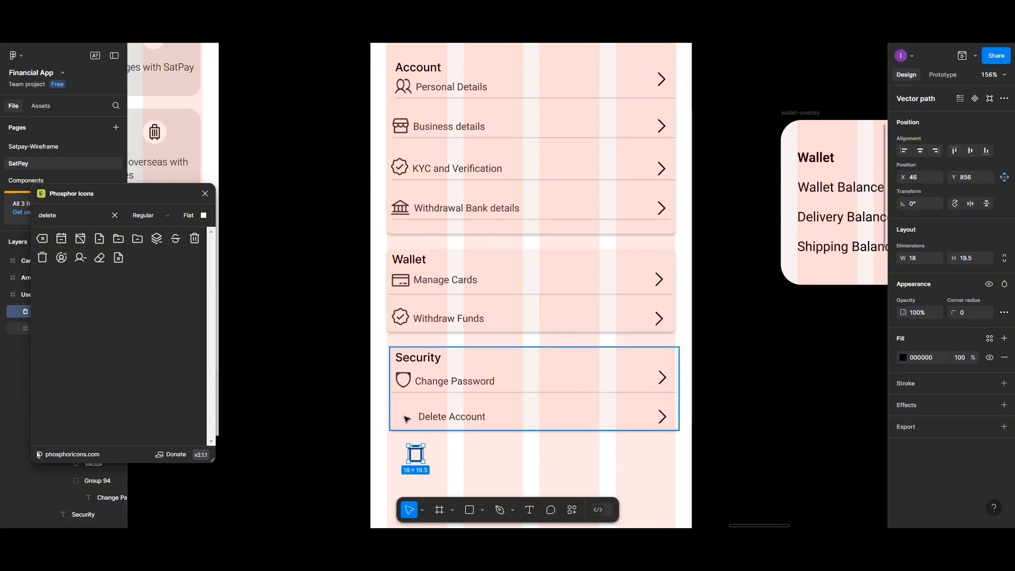
double_click(406, 419)
double_click(406, 419)
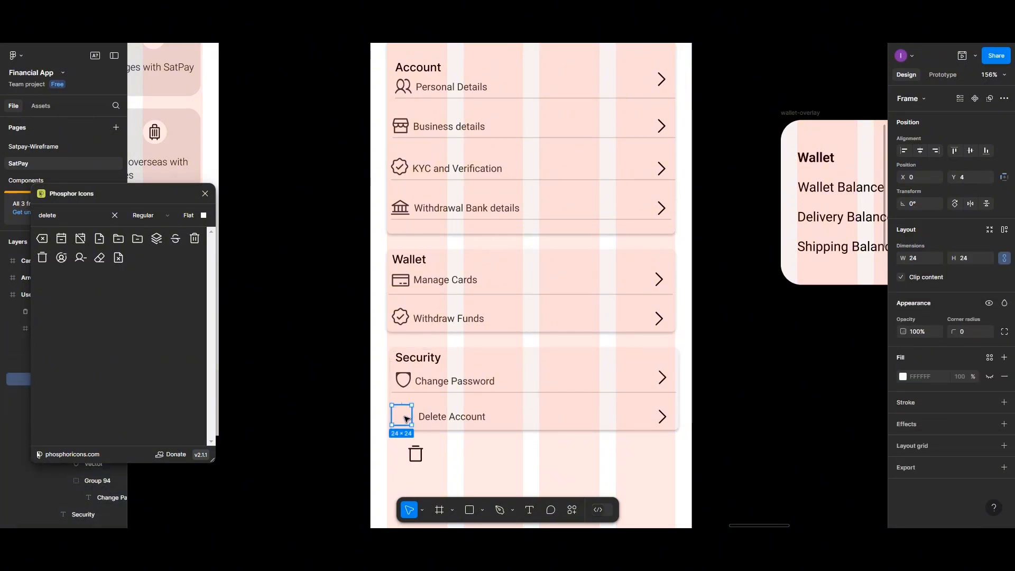
key(Escape)
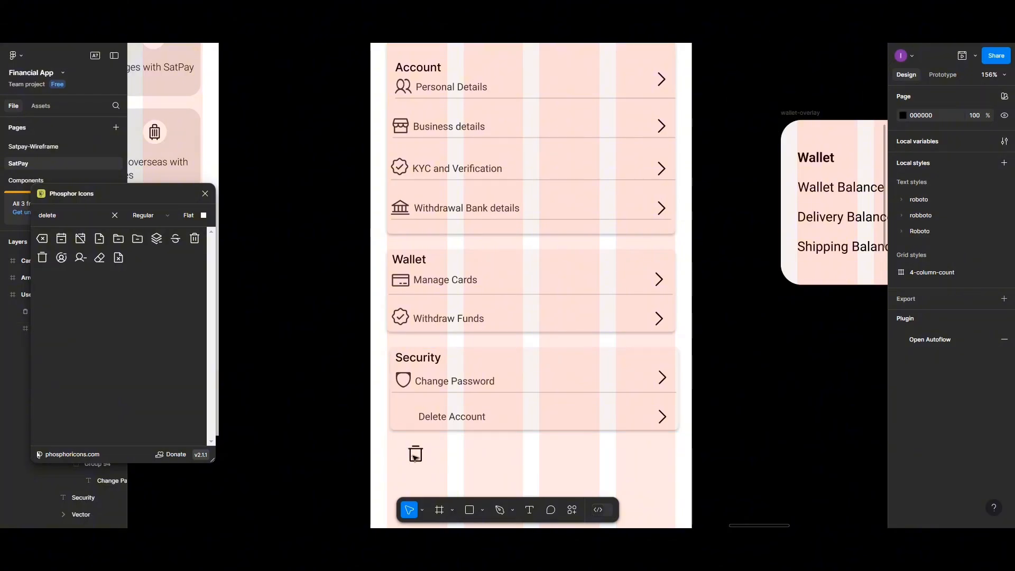
click(412, 449)
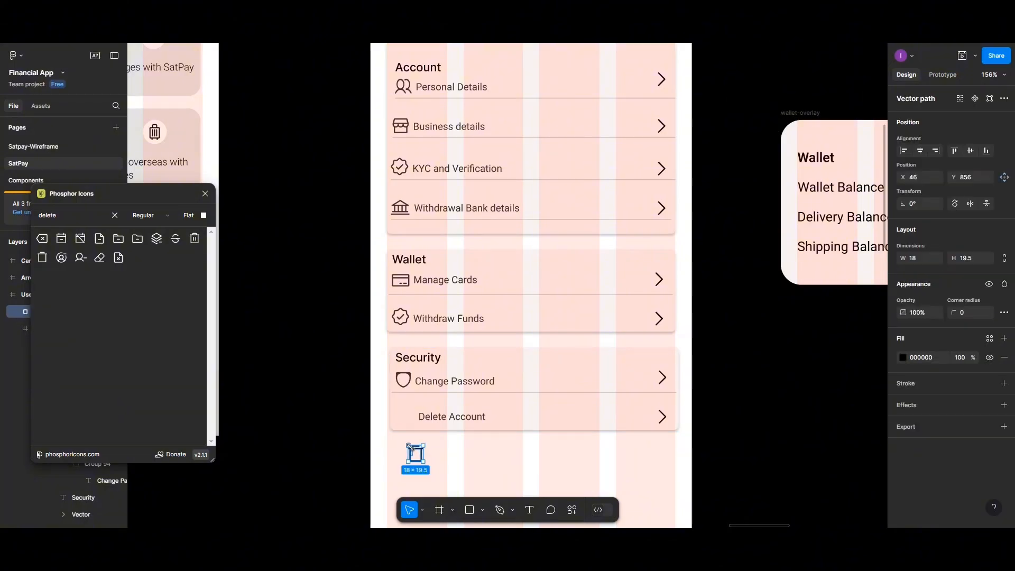
drag(410, 445, 408, 419)
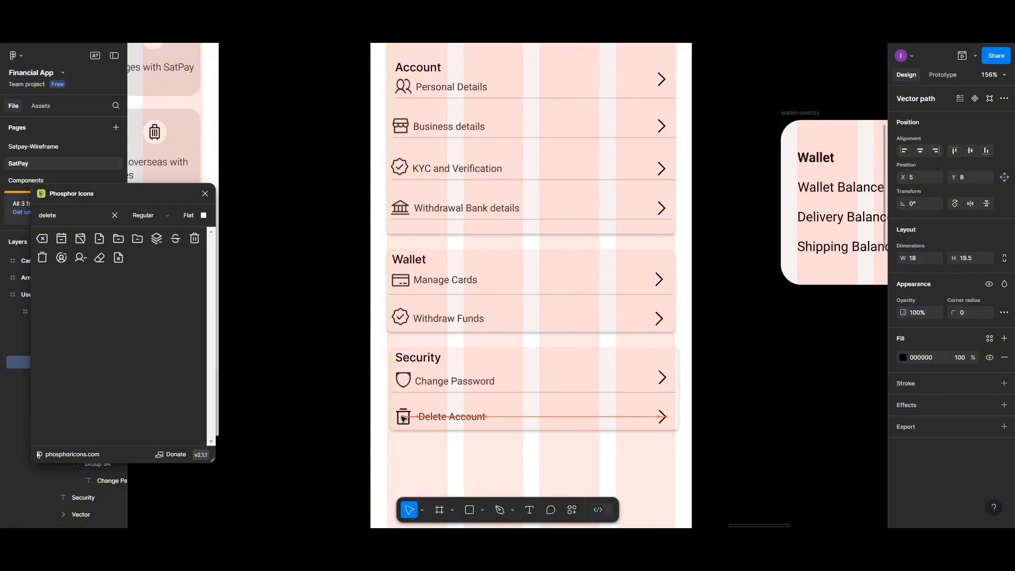
drag(407, 420, 404, 419)
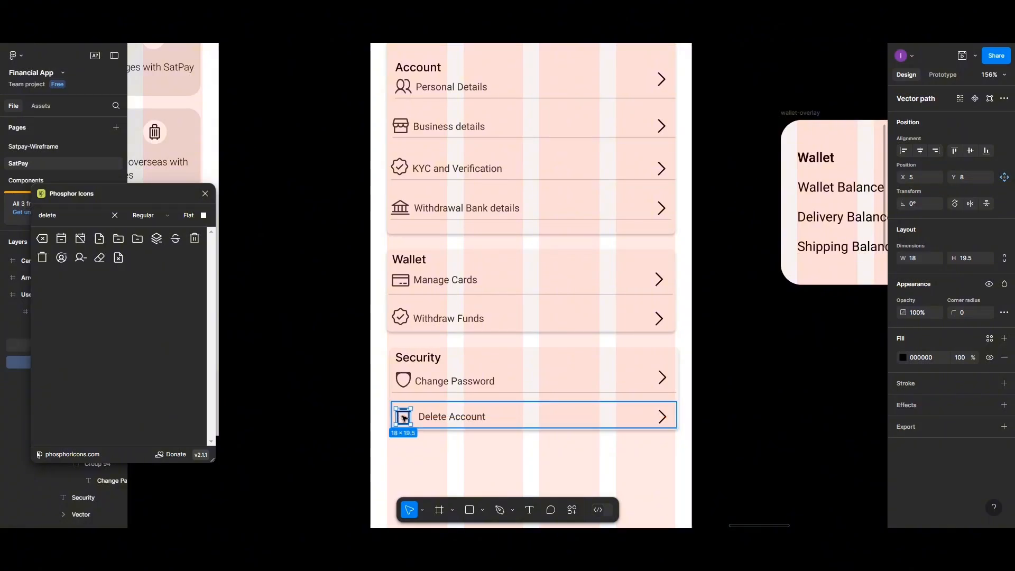
- Check the other row icons' fill, then set the trash icon's fill opacity to 80%
click(399, 321)
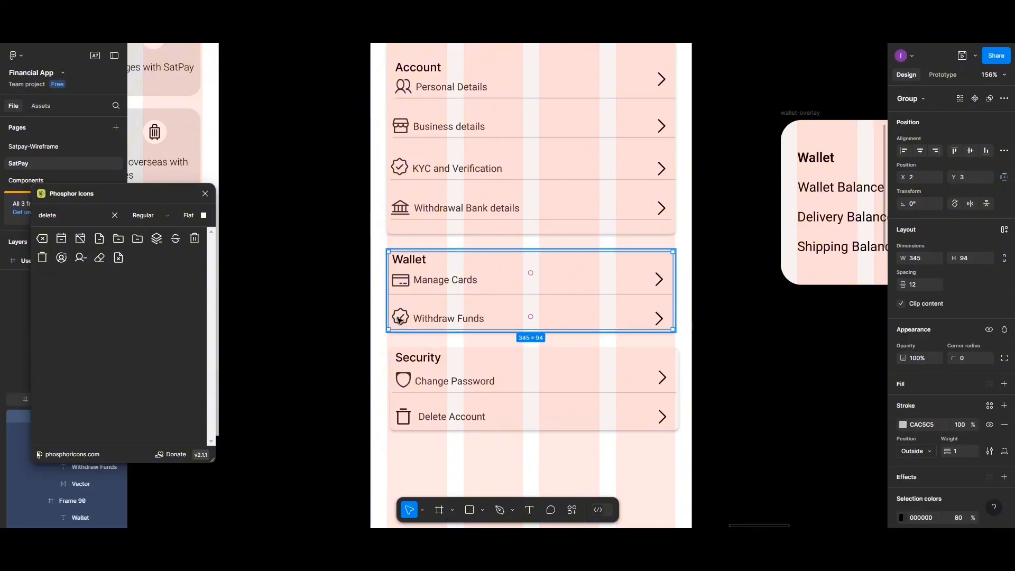
click(399, 321)
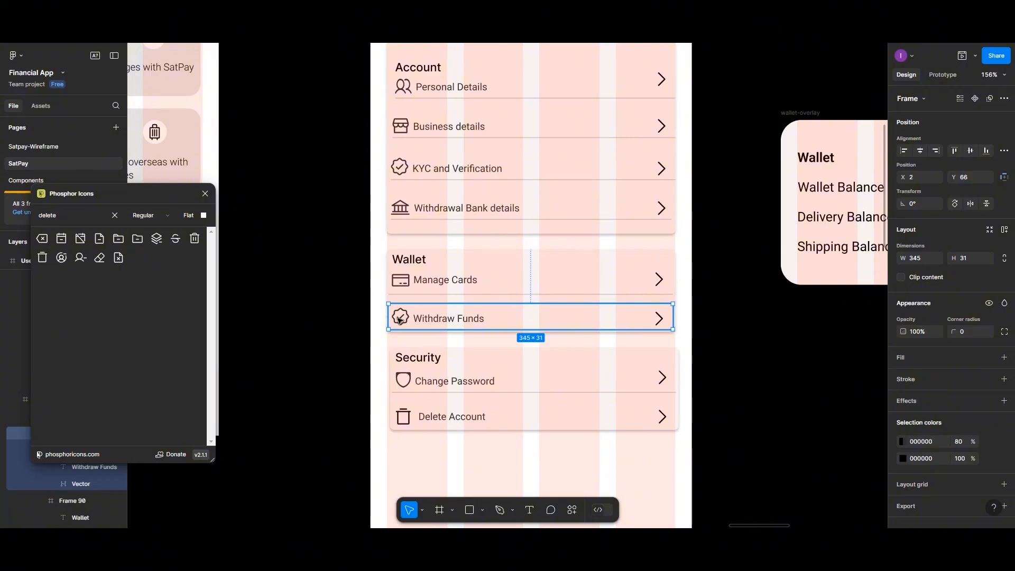
click(400, 321)
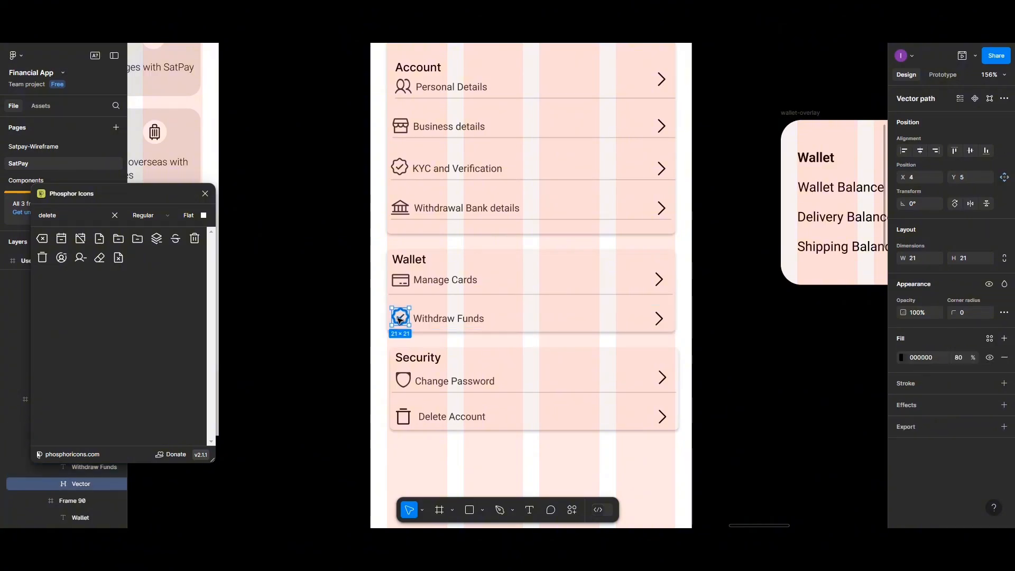
click(404, 378)
click(406, 383)
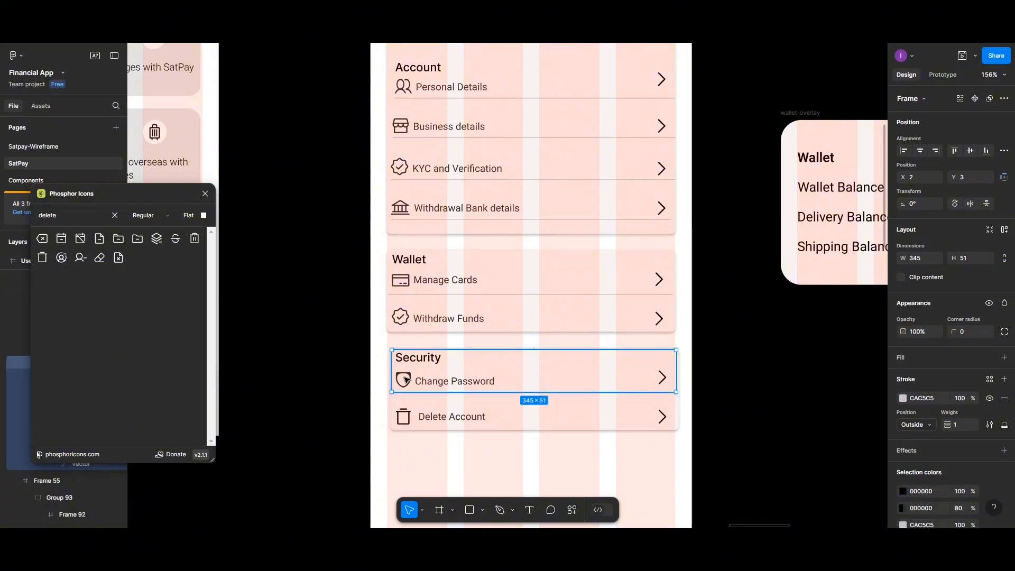
double_click(405, 386)
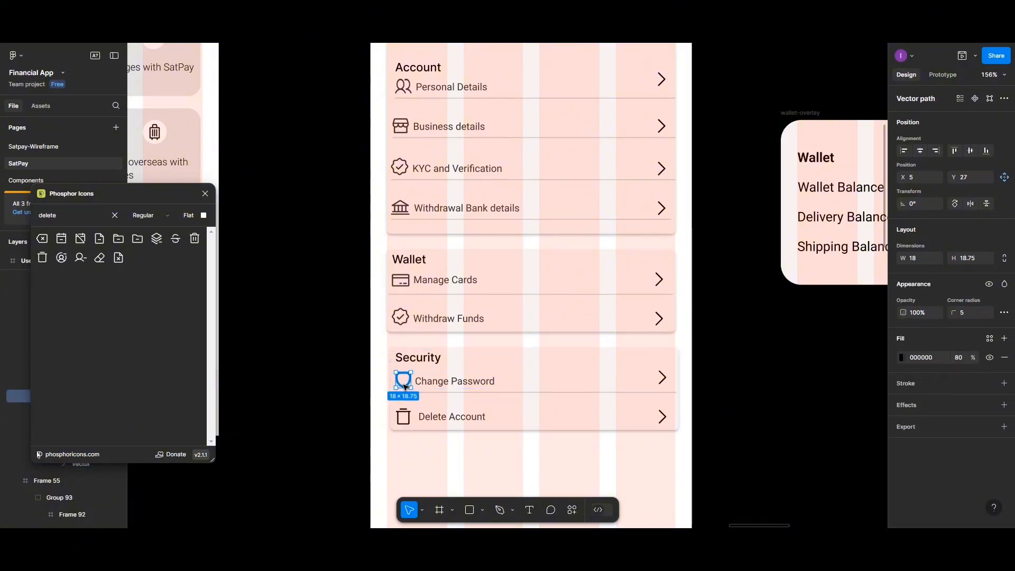
click(403, 417)
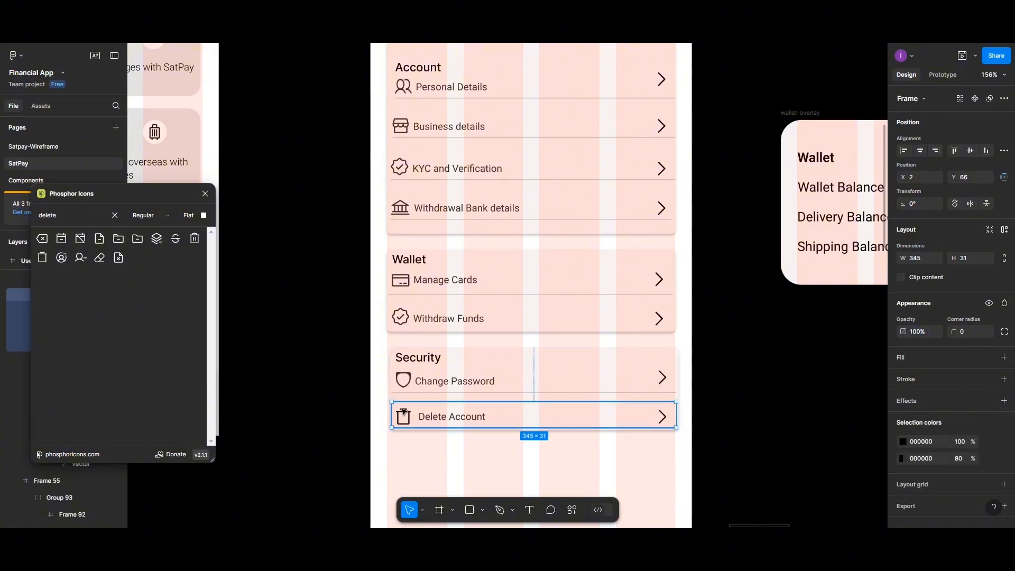
double_click(404, 413)
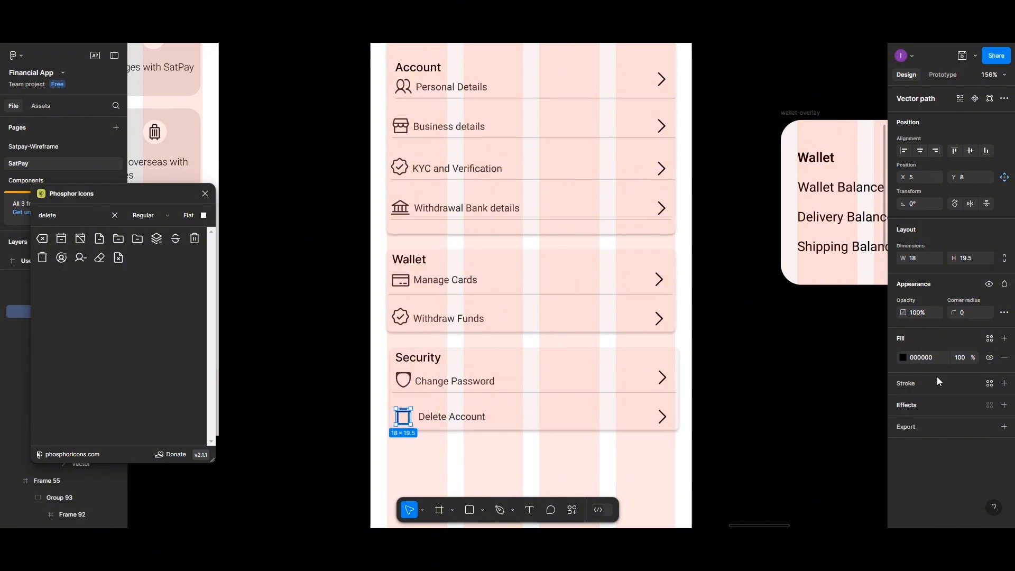
click(961, 357)
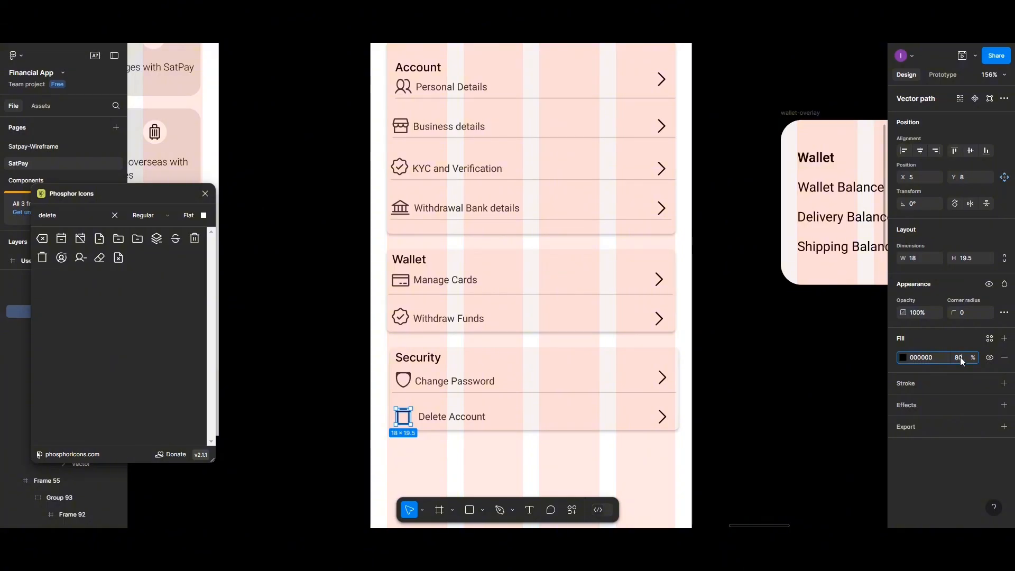
- Confirm the 80% fill opacity, then select the Delete Account trash icon together with its label
text(80)
key(Return)
click(465, 418)
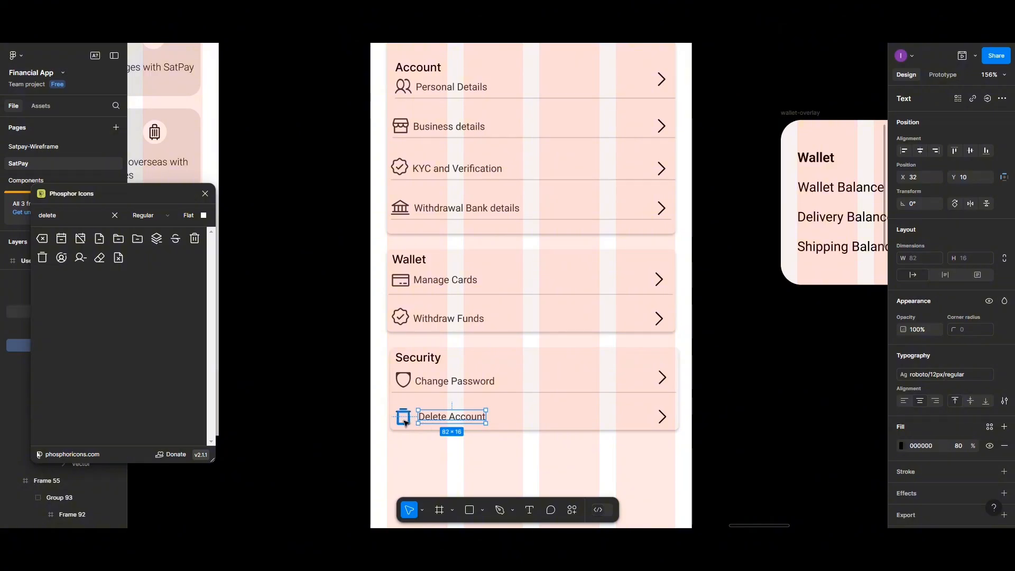
key(Escape)
key(Escape)
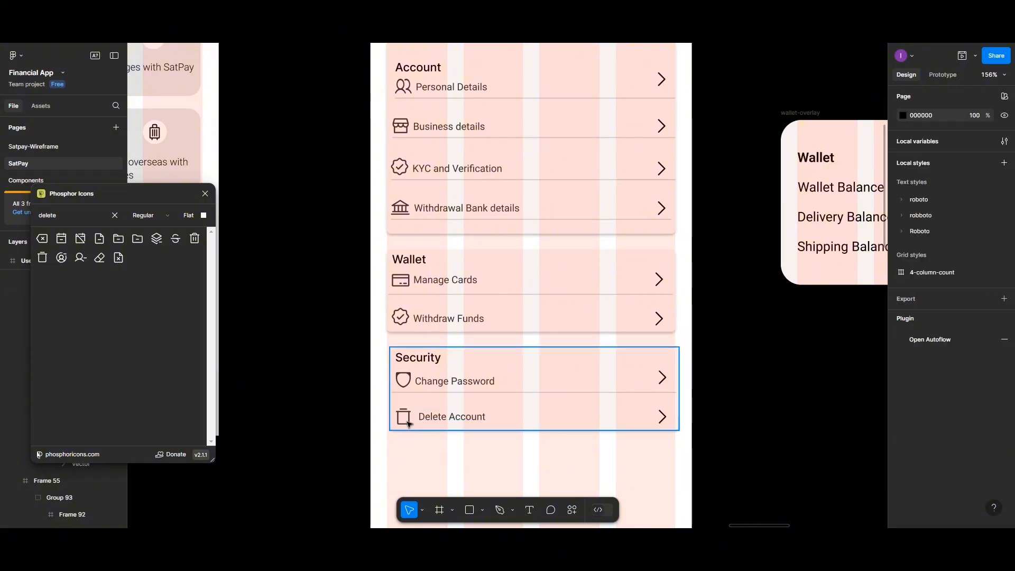
click(408, 424)
double_click(409, 424)
double_click(408, 424)
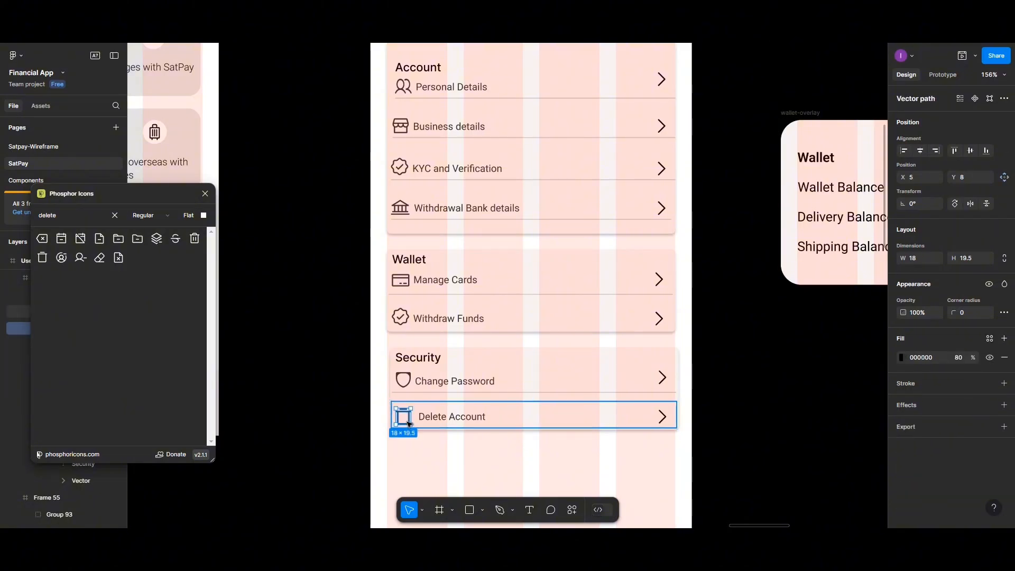
shift+click(439, 420)
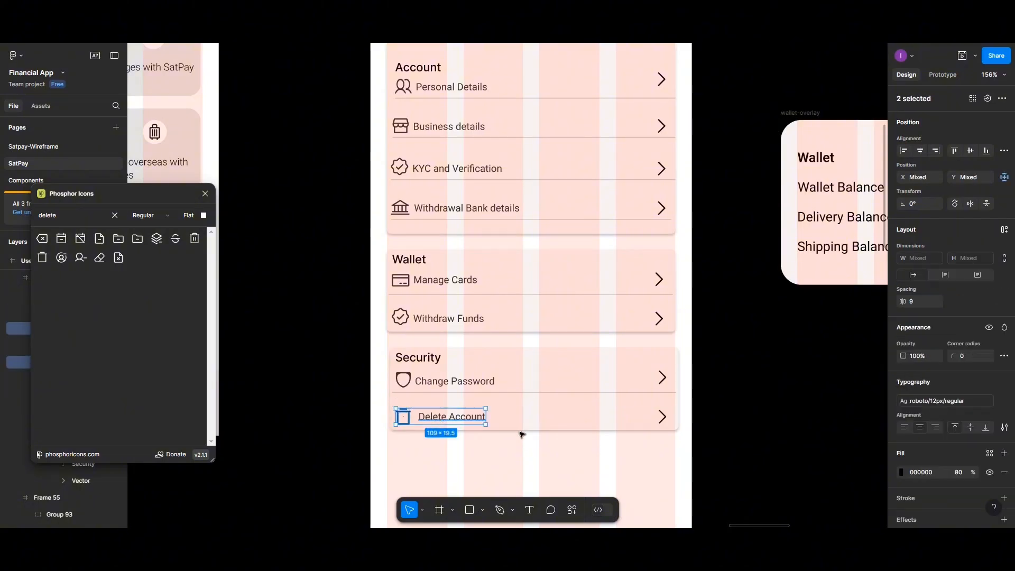
- Colour the icon and label red C22424, bottom-align them 5 px apart, and group them
click(900, 473)
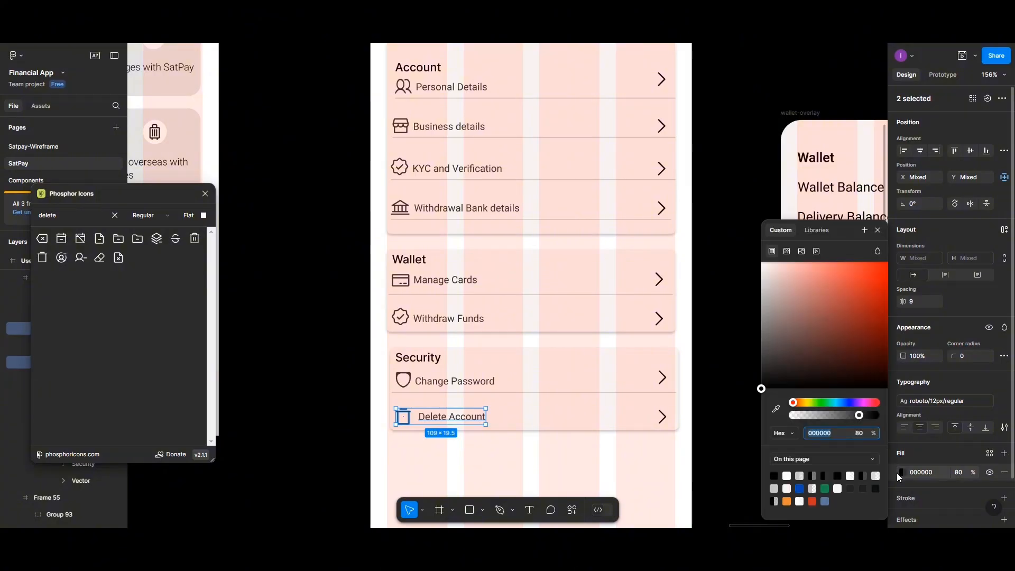
click(812, 501)
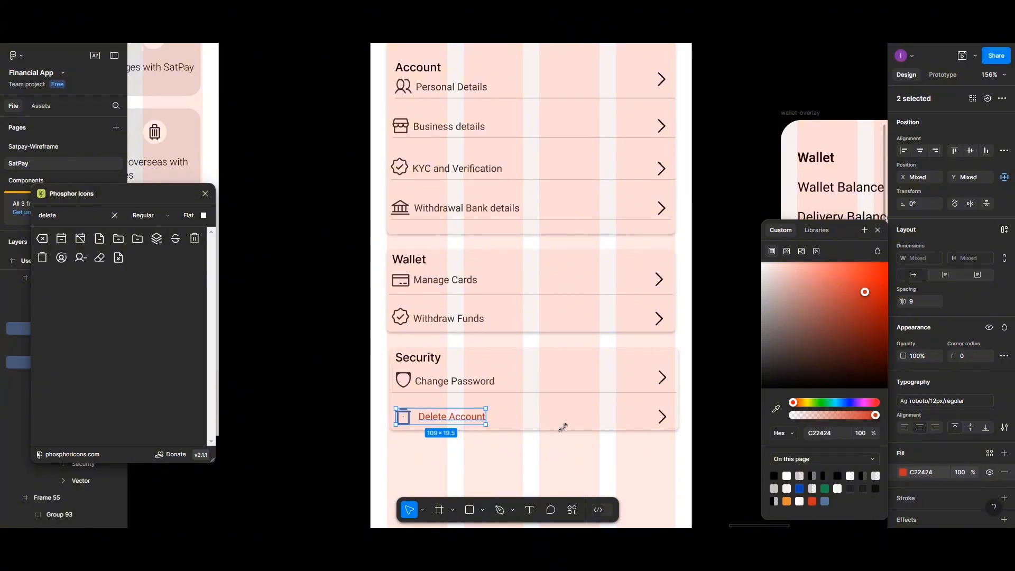
click(982, 153)
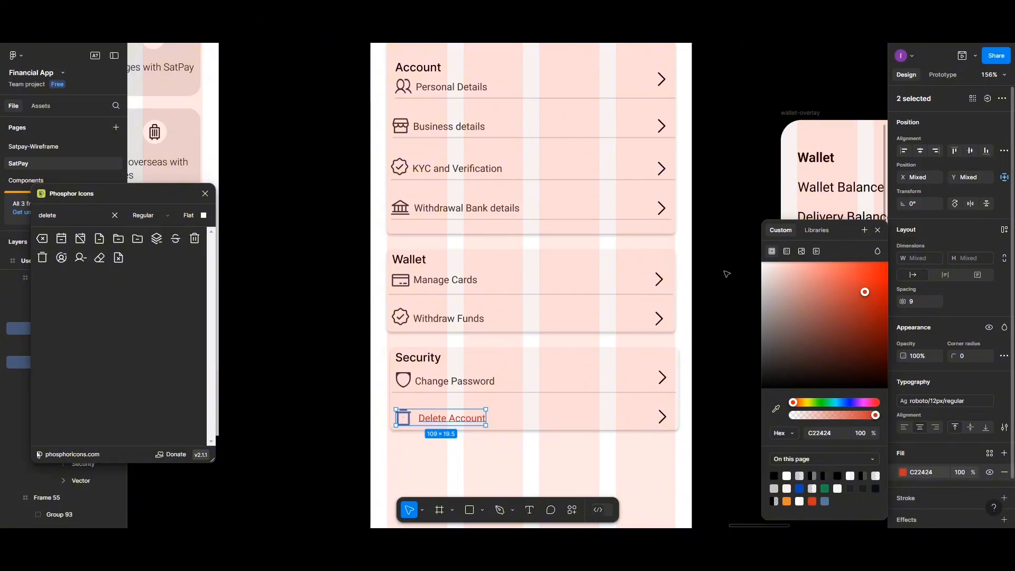
click(915, 301)
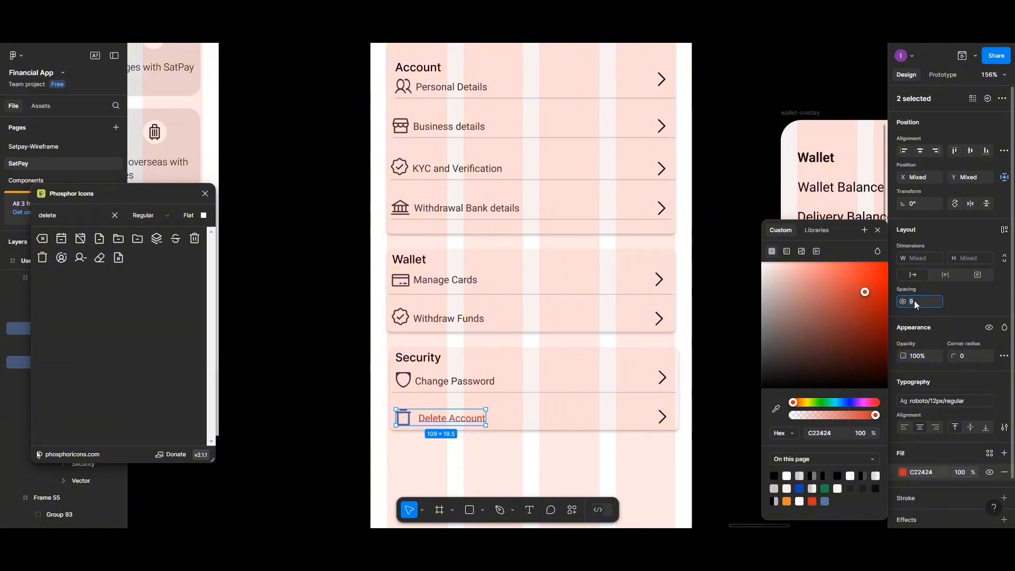
text(5)
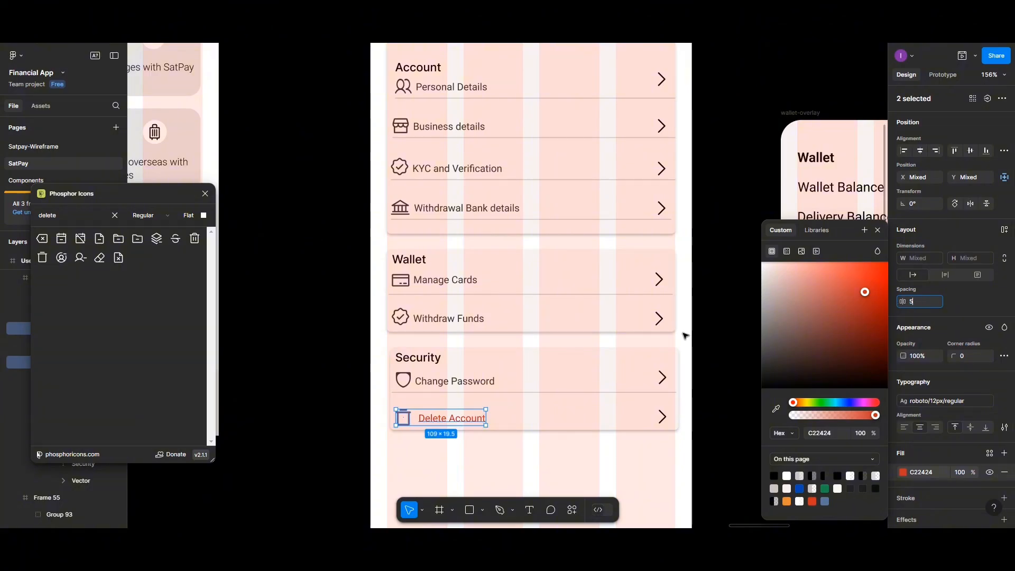
key(ctrl+g)
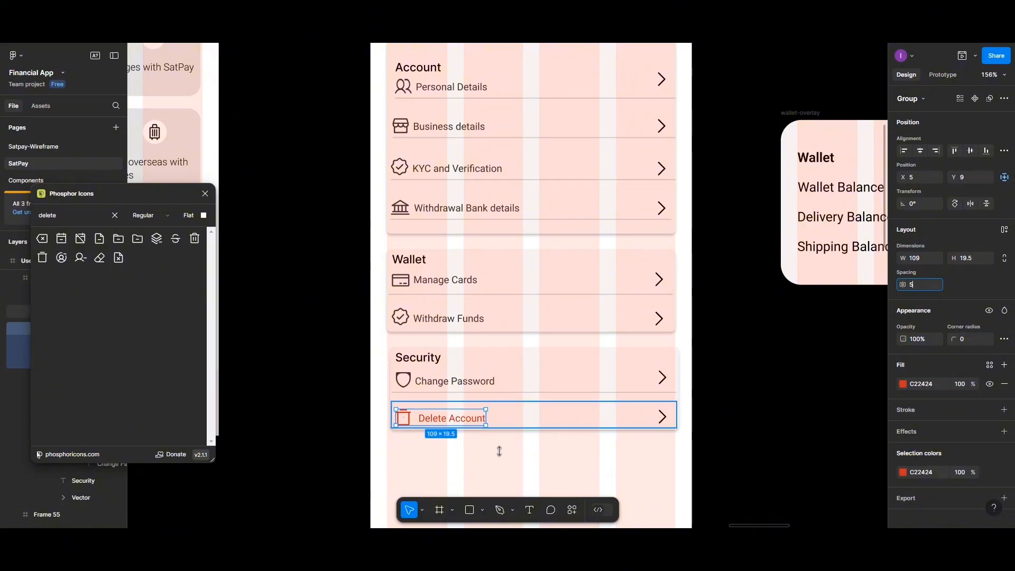
- Nudge the Delete Account row up to Y 61, closer beneath Change Password, then deselect
click(461, 419)
click(461, 419)
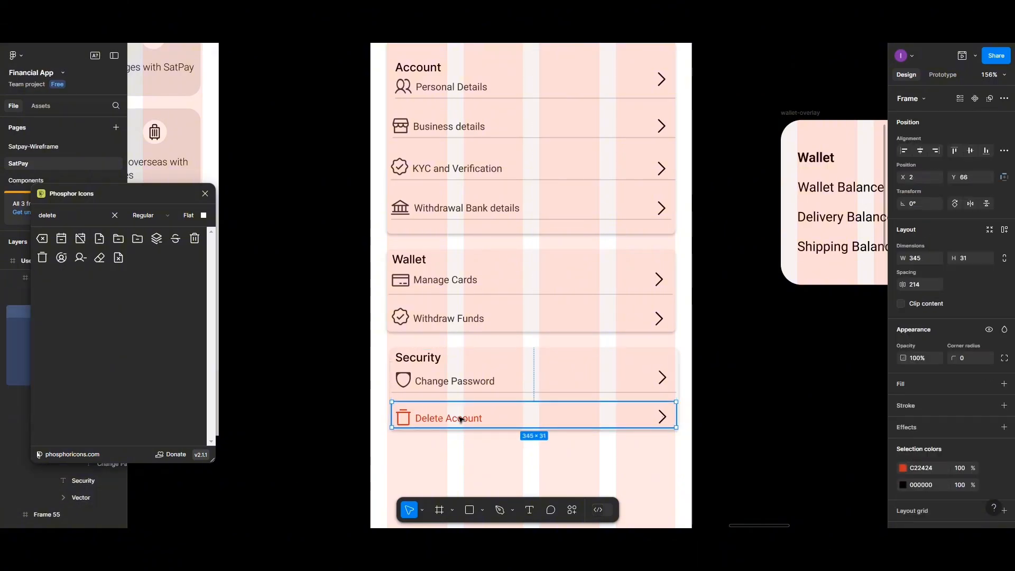
drag(461, 419, 461, 416)
click(481, 450)
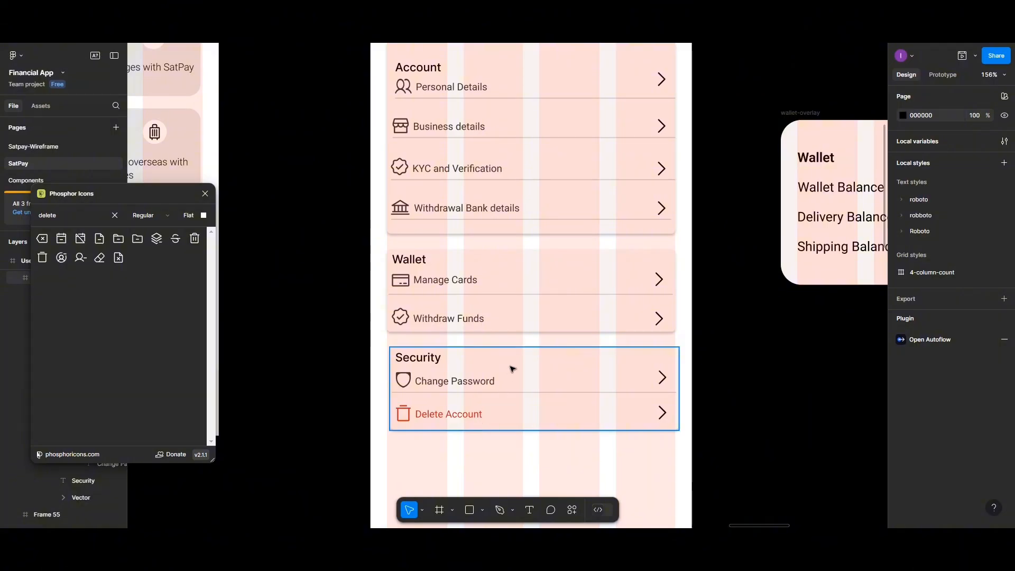
- Zoom out from 156% to about 87% so the whole User-profile frame is visible
scroll(518, 355, down, 5)
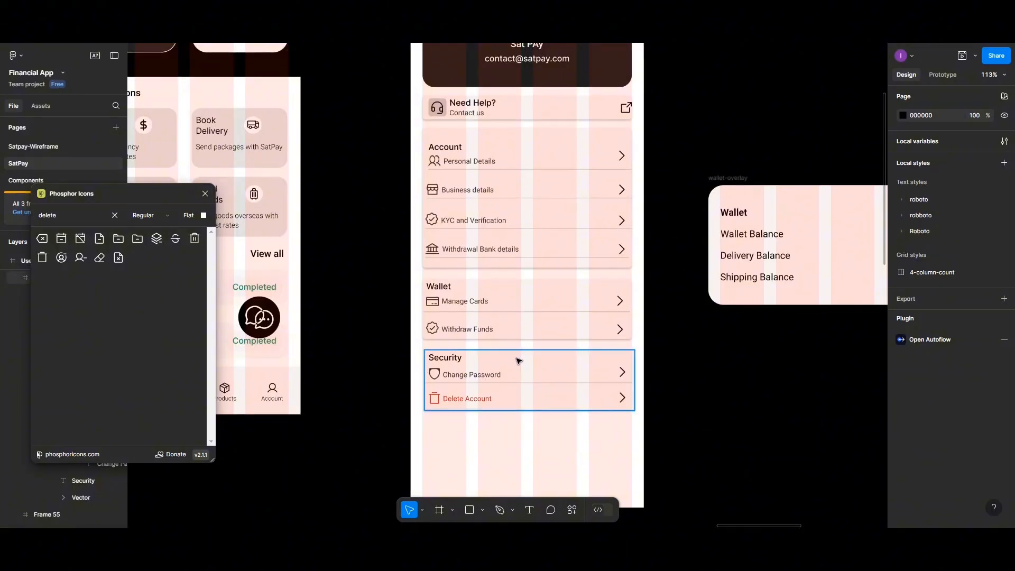
scroll(518, 361, down, 3)
scroll(519, 361, up, 5)
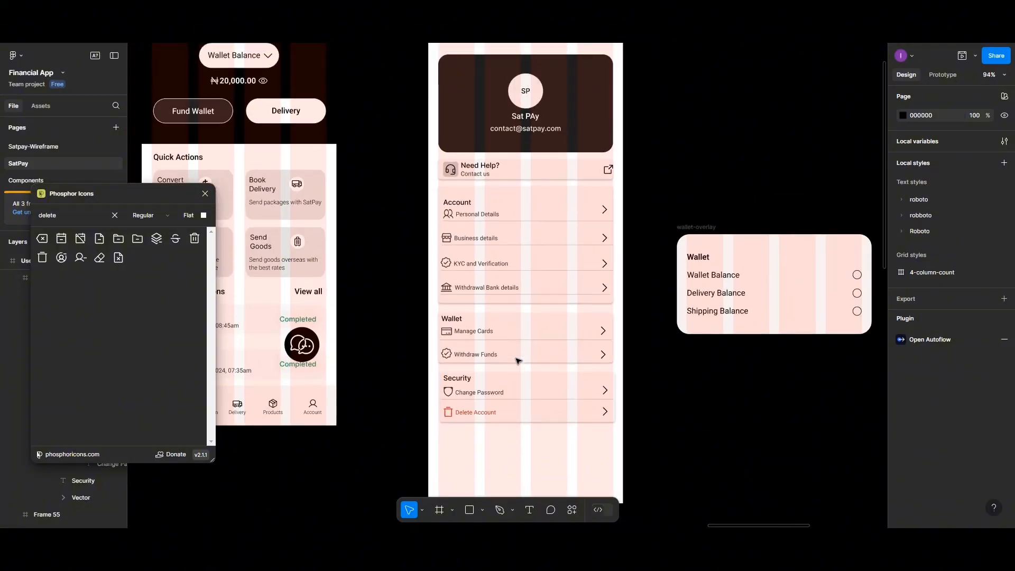
scroll(519, 359, down, 1)
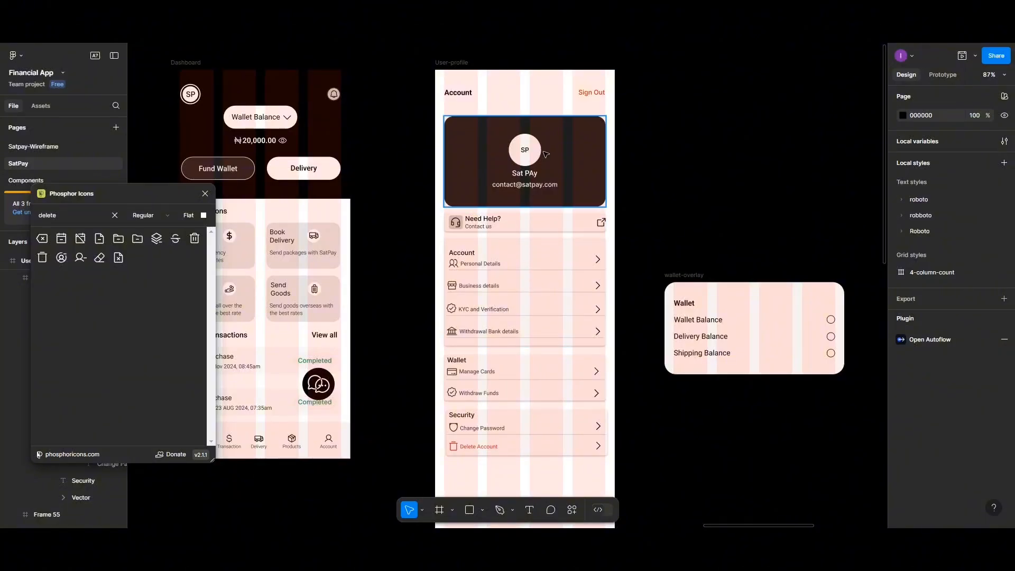
- Distribute the Account header and dark profile card vertically with a 30 px gap
click(465, 96)
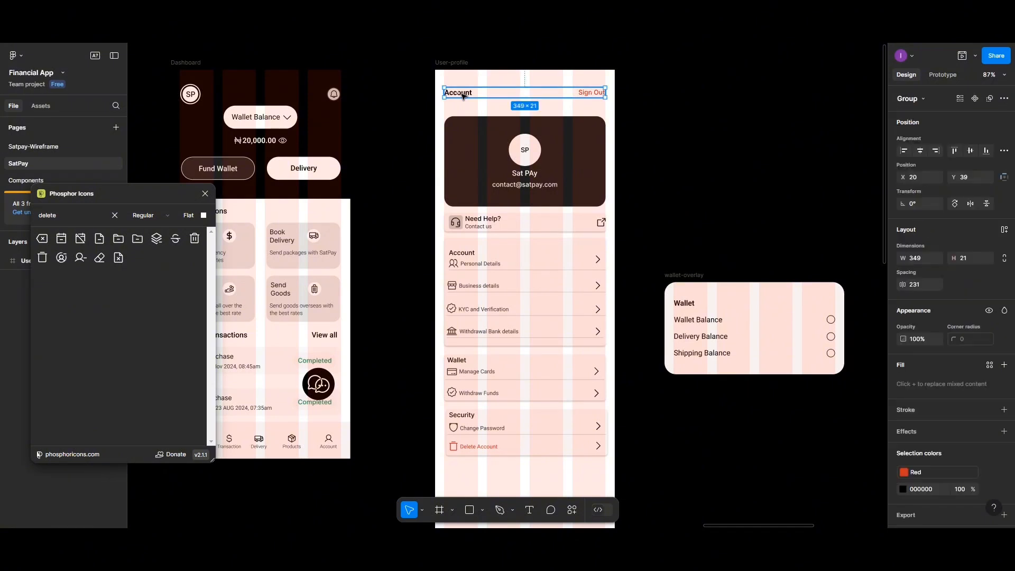
shift+click(476, 126)
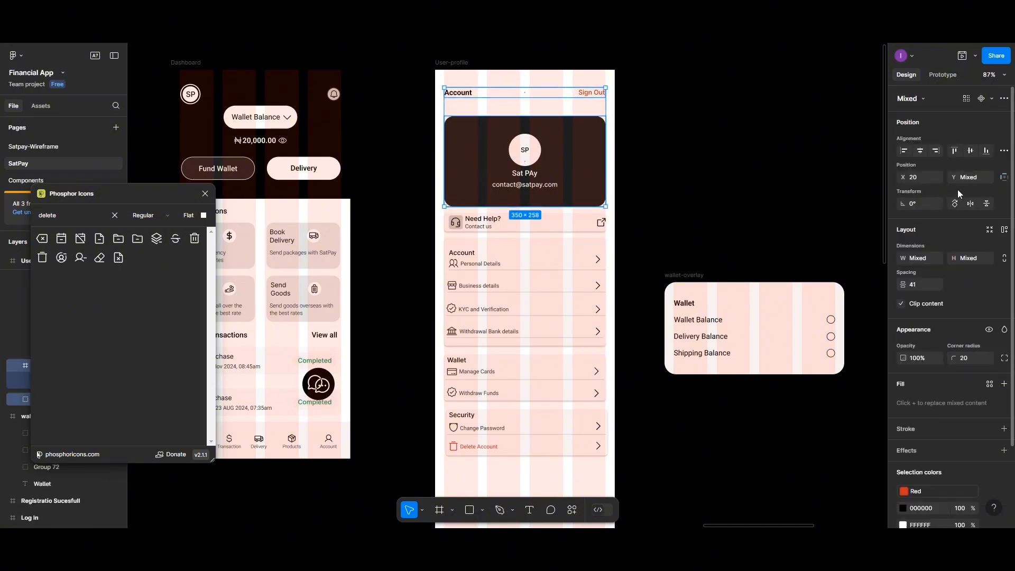
click(1004, 151)
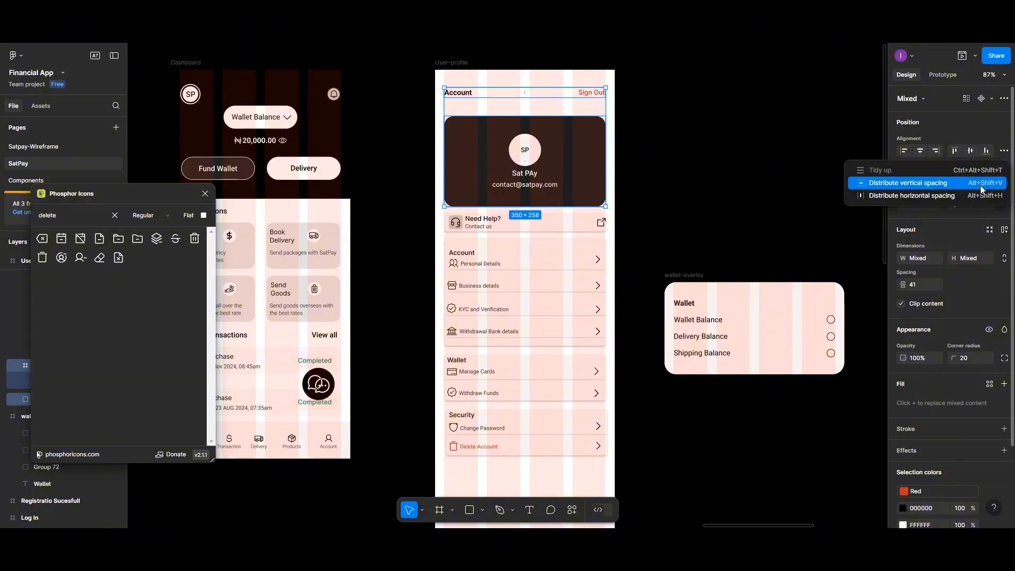
click(979, 182)
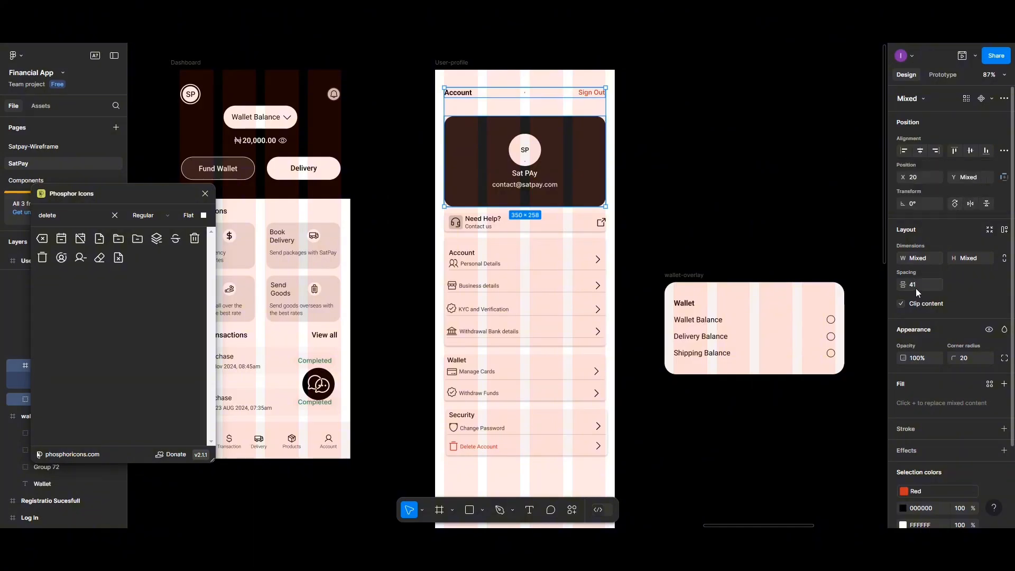
click(917, 288)
text(30)
key(Return)
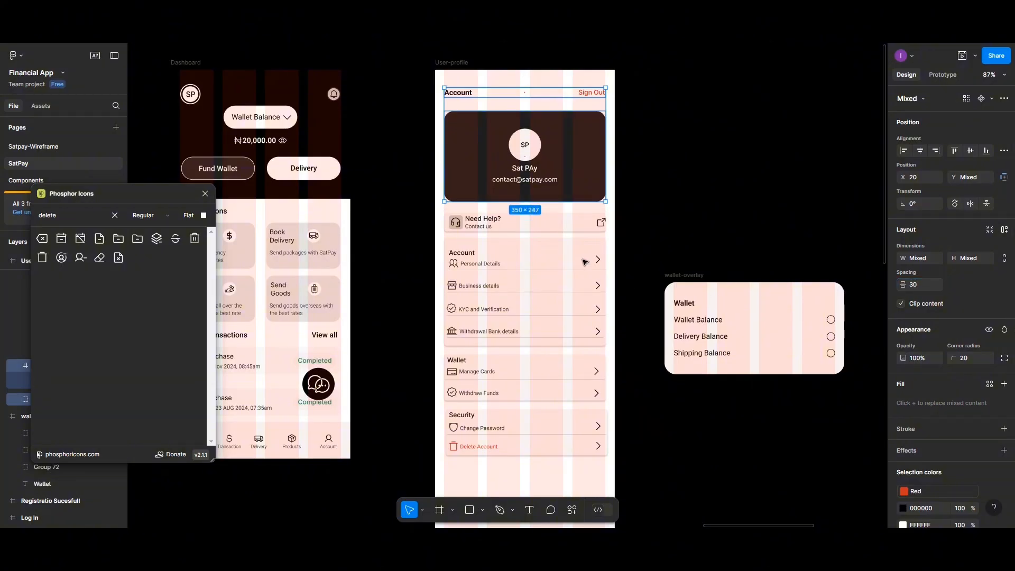
- Set a 30 px gap between the profile card and the Need Help card below it
click(527, 227)
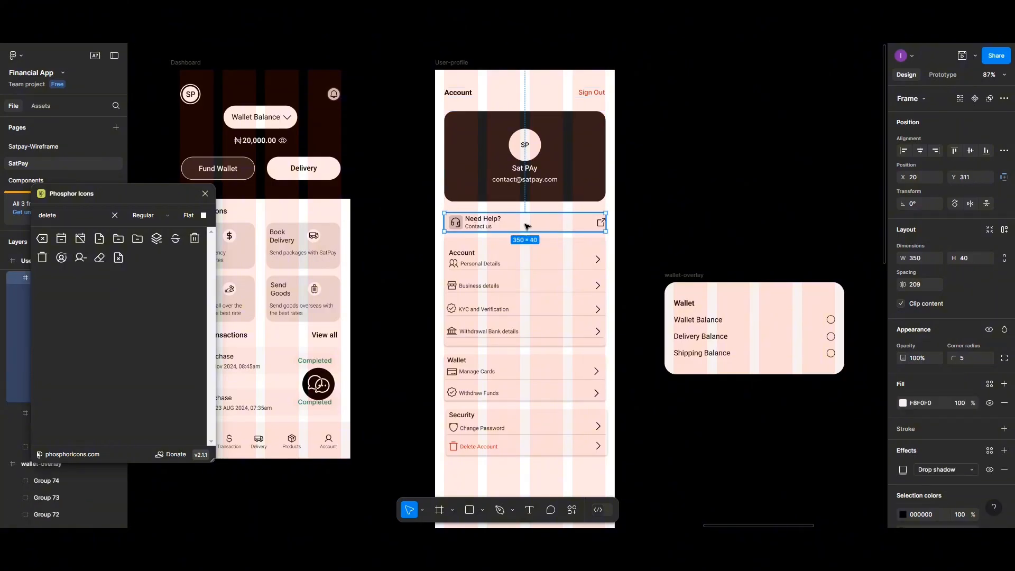
shift+click(550, 195)
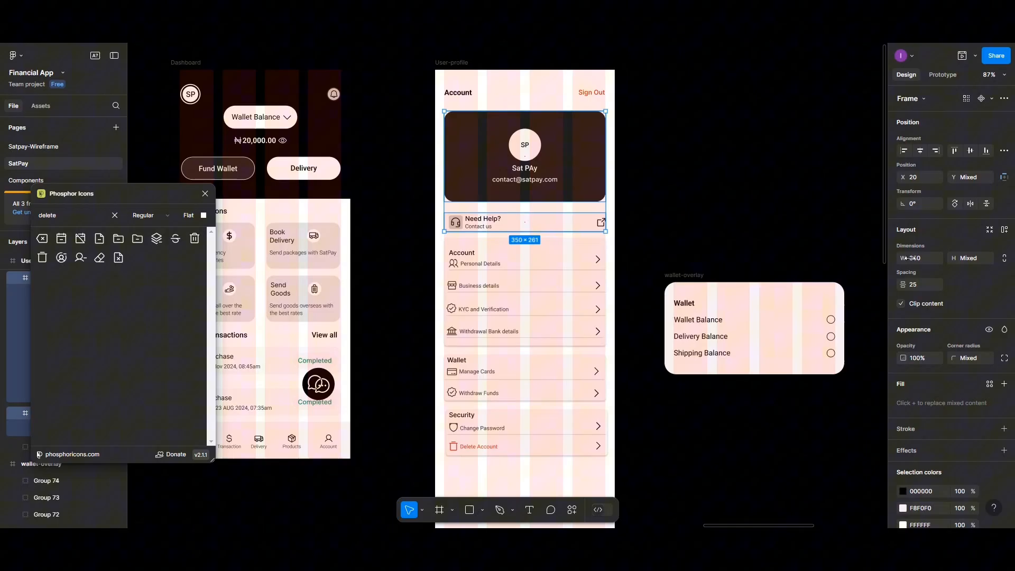
click(919, 289)
text(30)
key(Return)
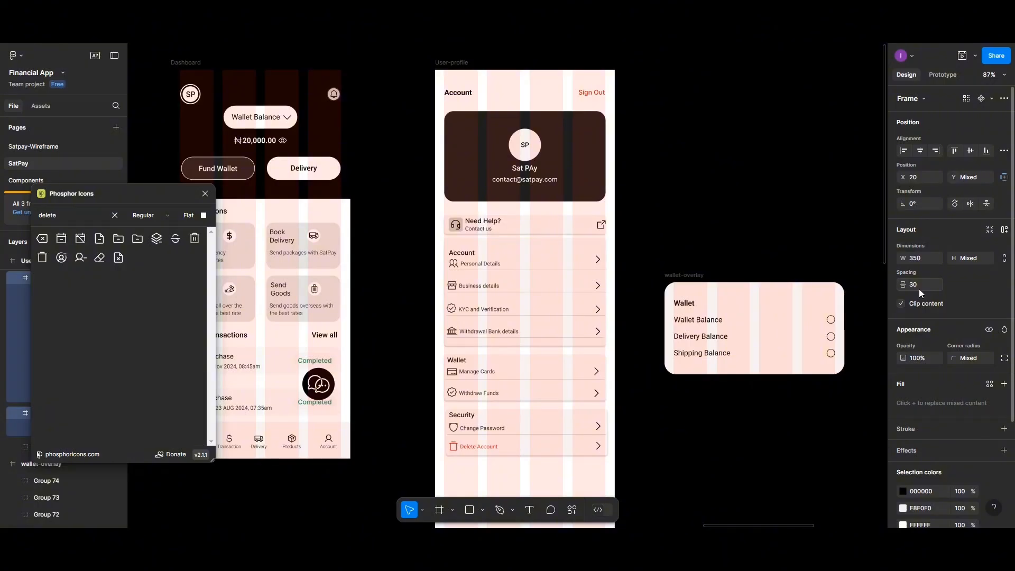
- Select the Need Help, Account and Wallet cards together
click(561, 228)
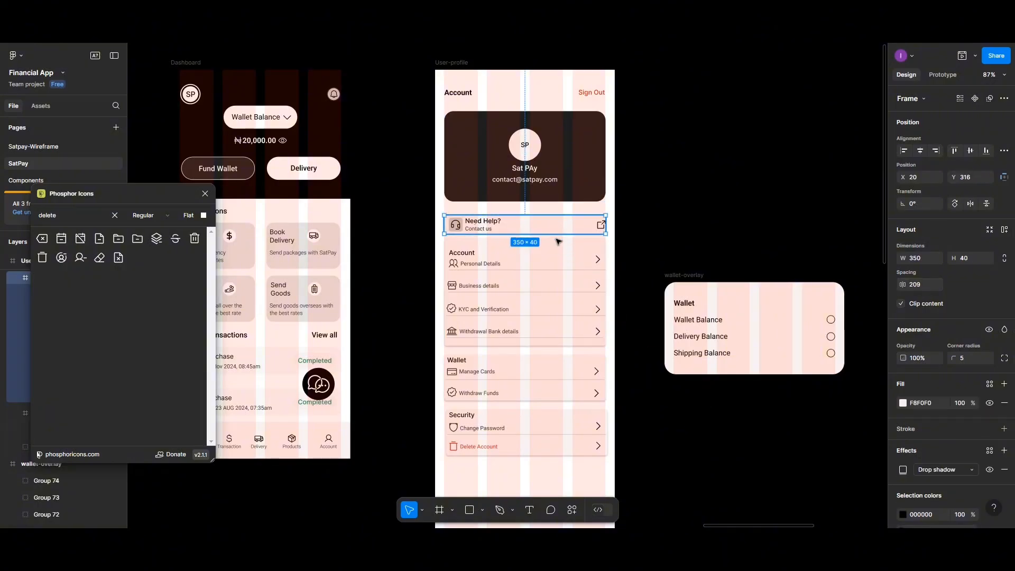
shift+click(558, 259)
shift+click(541, 377)
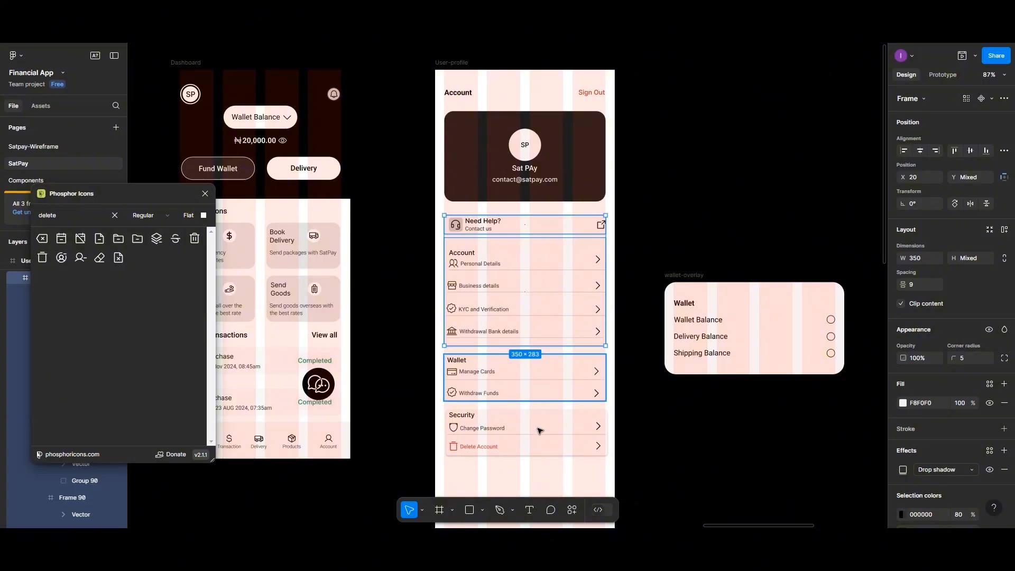
- Add Security, space the four cards 15 px apart, centre them horizontally, and group them (350 × 519)
shift+click(541, 431)
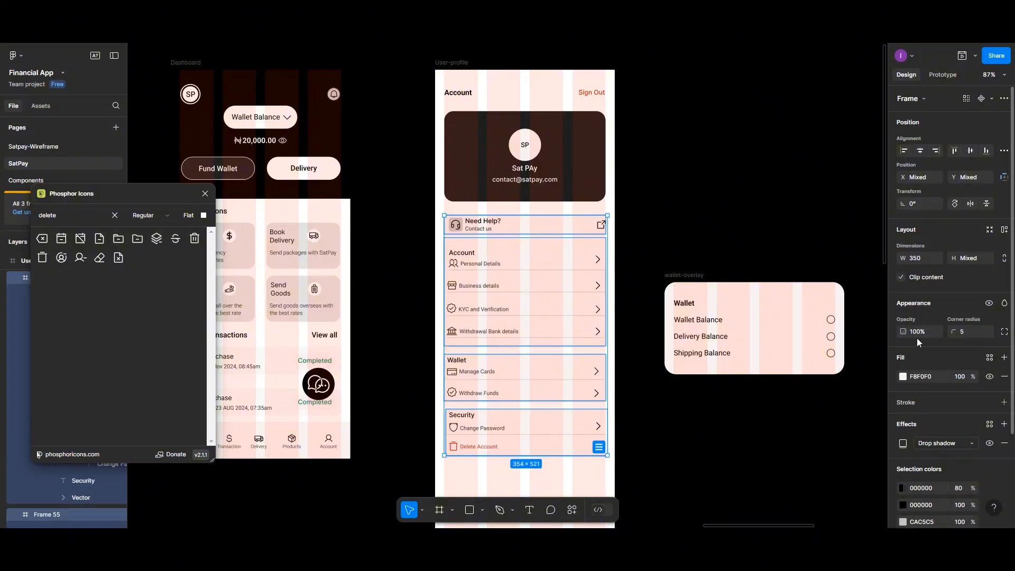
click(1003, 151)
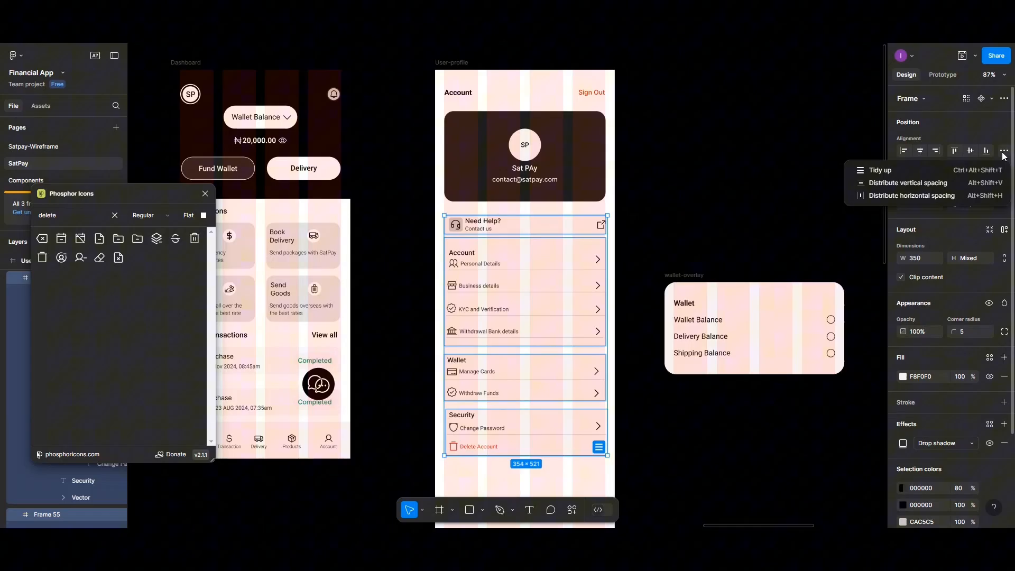
click(966, 184)
click(915, 286)
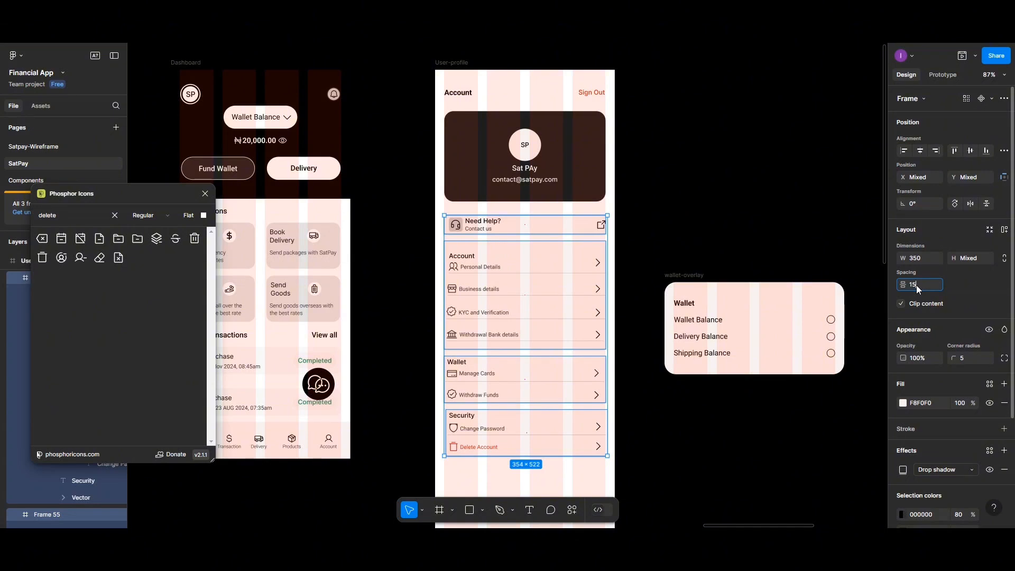
key(Return)
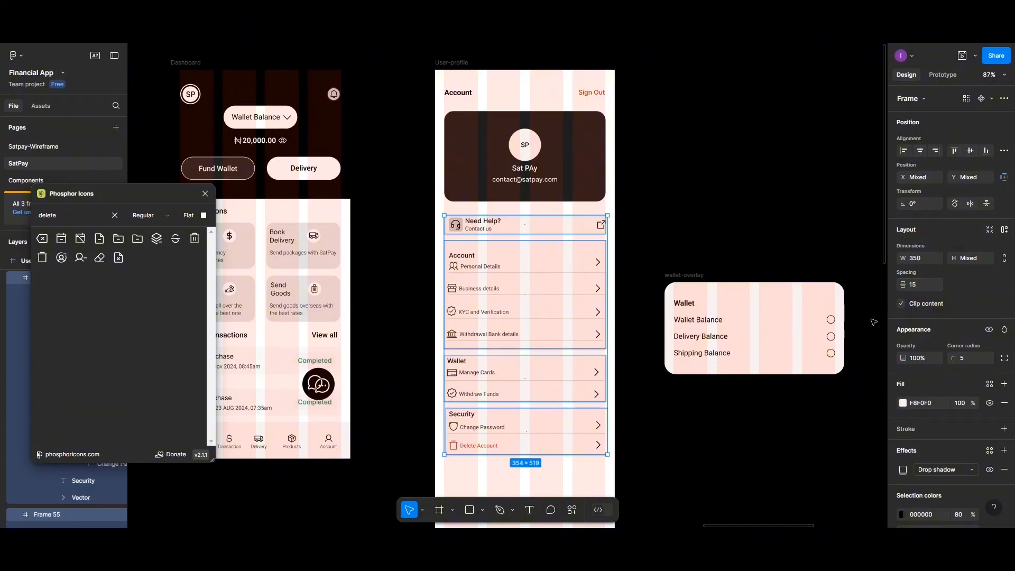
click(924, 152)
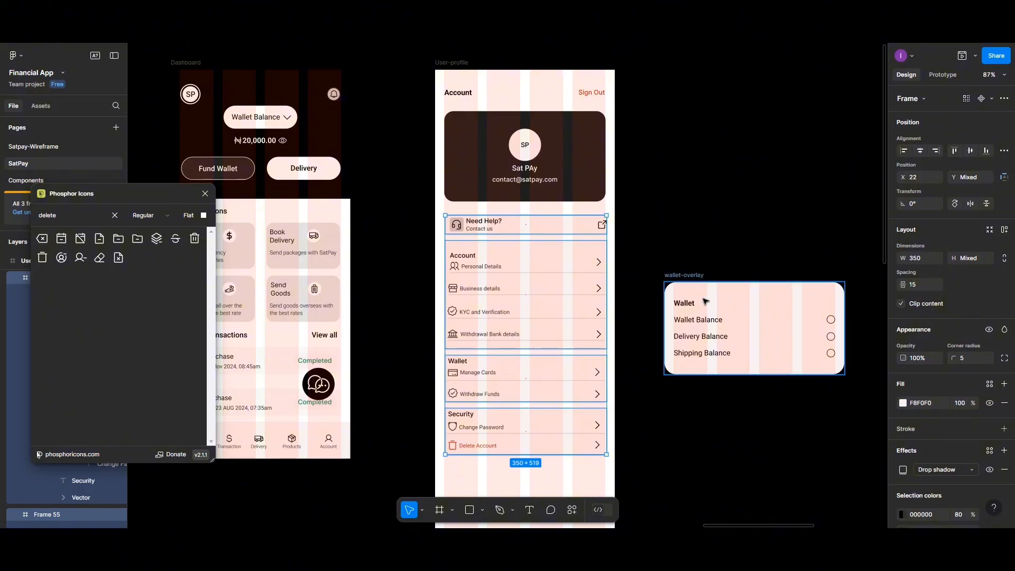
key(ctrl+g)
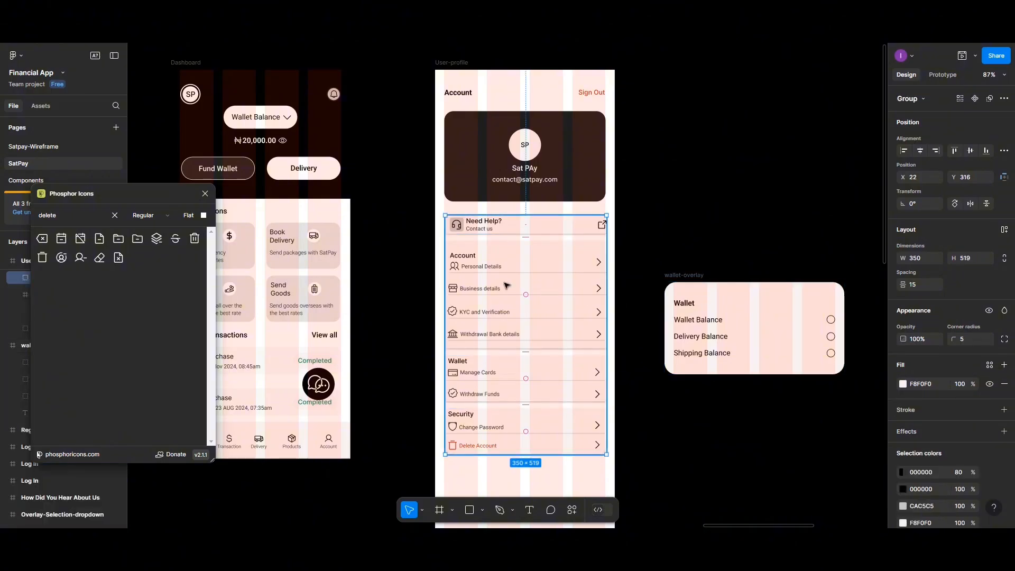
- Close the Phosphor Icons plugin and rename the new card group to User-profile-detail
click(205, 194)
double_click(46, 279)
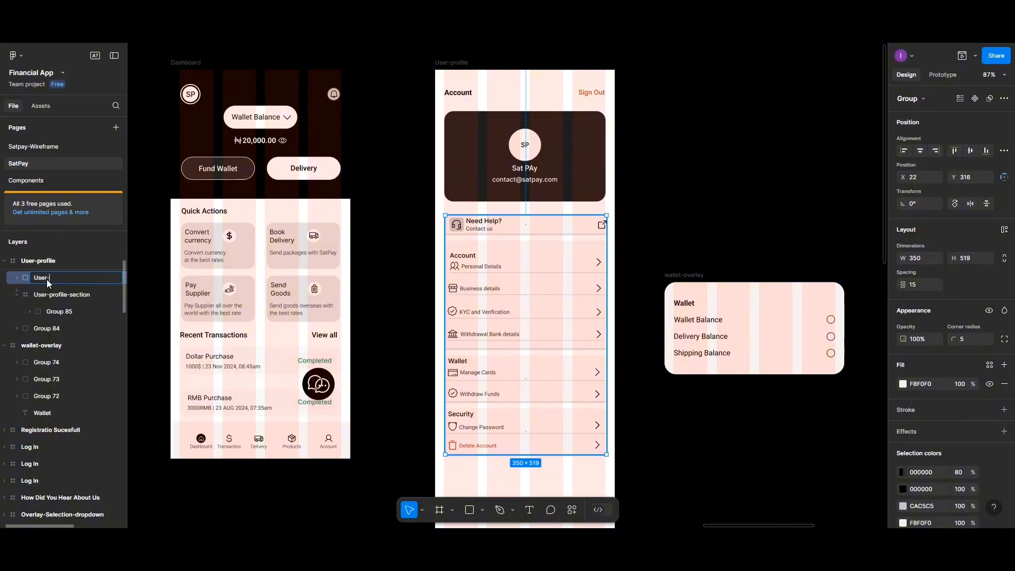
text(User-profile-detail)
key(Return)
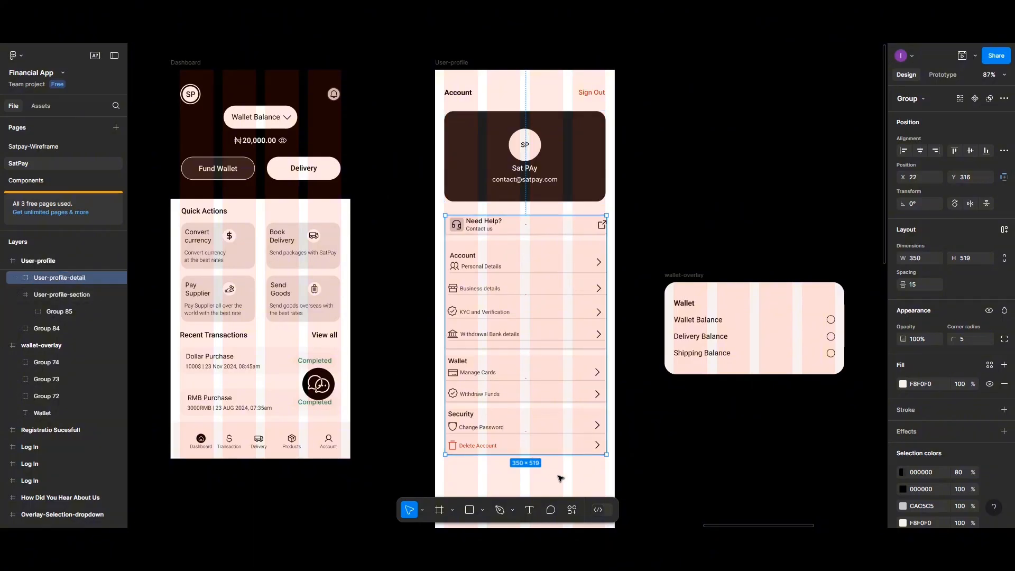
key(Escape)
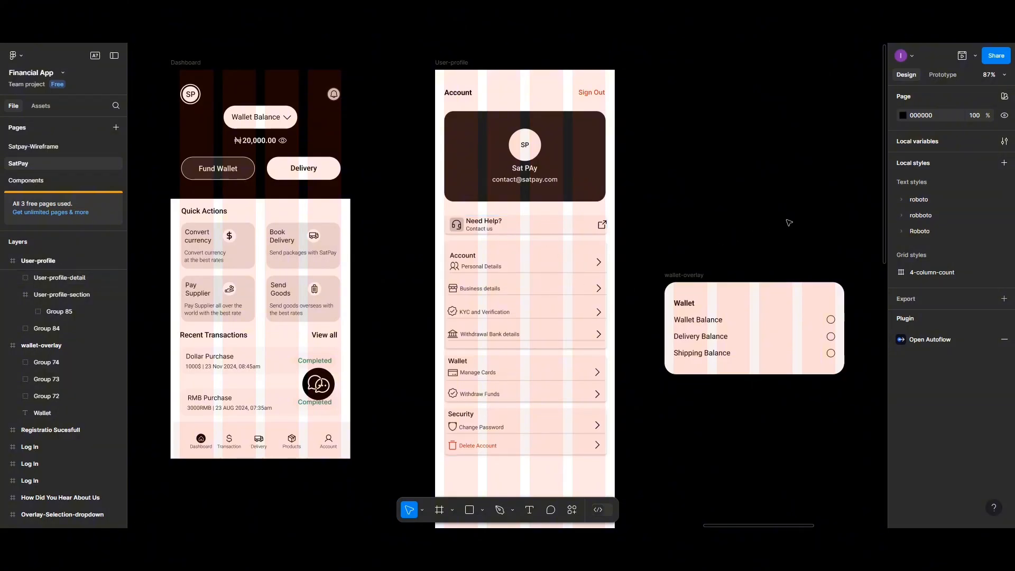
- Nudge the User-profile-detail group 2 px left to X 20
click(567, 260)
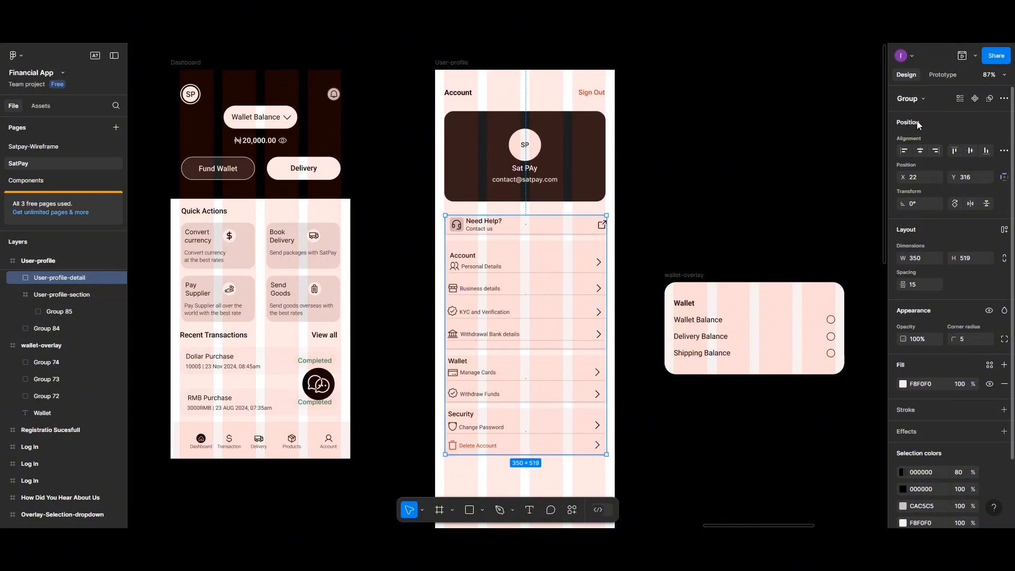
key(Left)
key(Left)
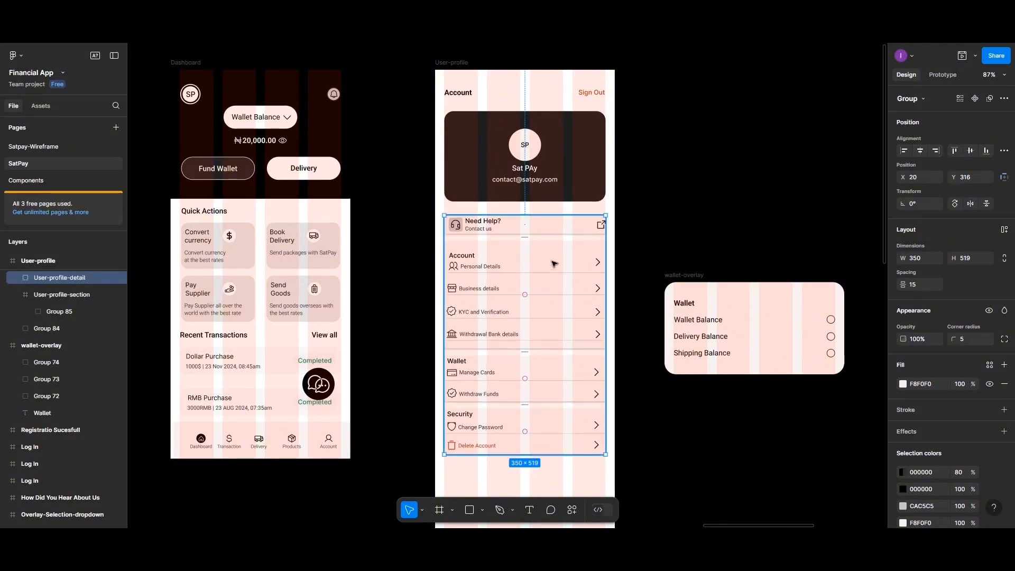
scroll(551, 288, down, 1)
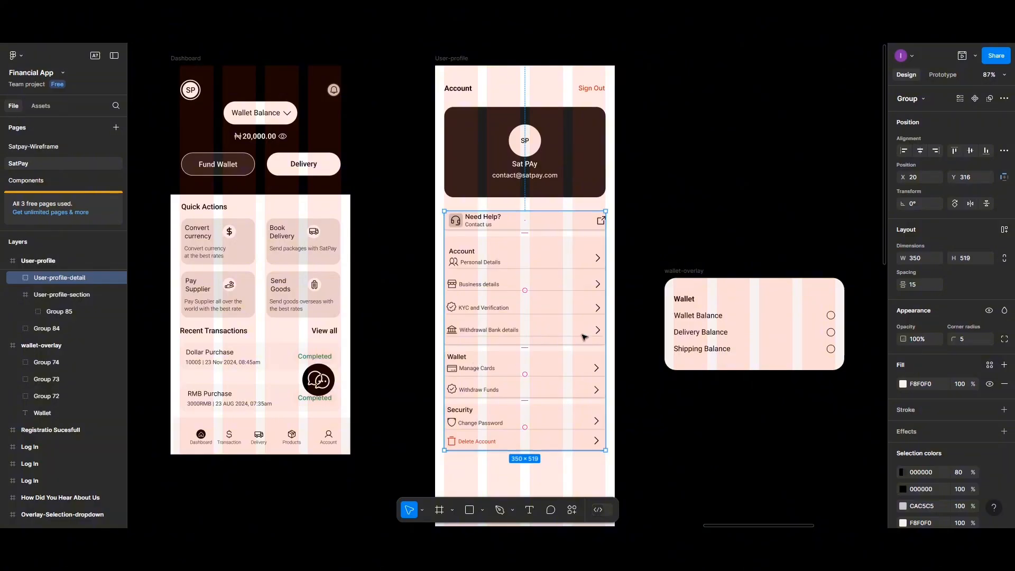
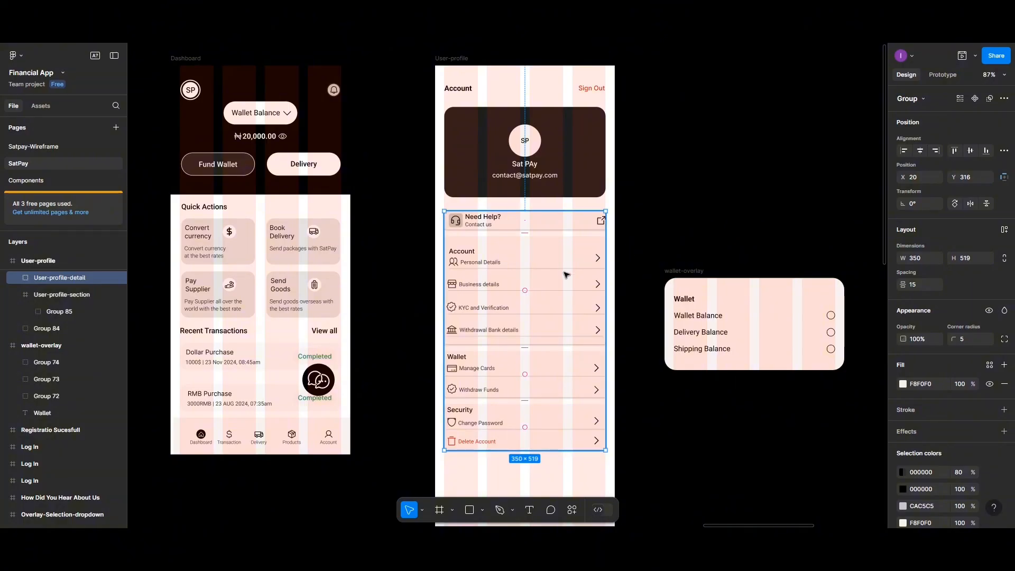
- Resize the old User-profile frame to a height of 1000
click(646, 254)
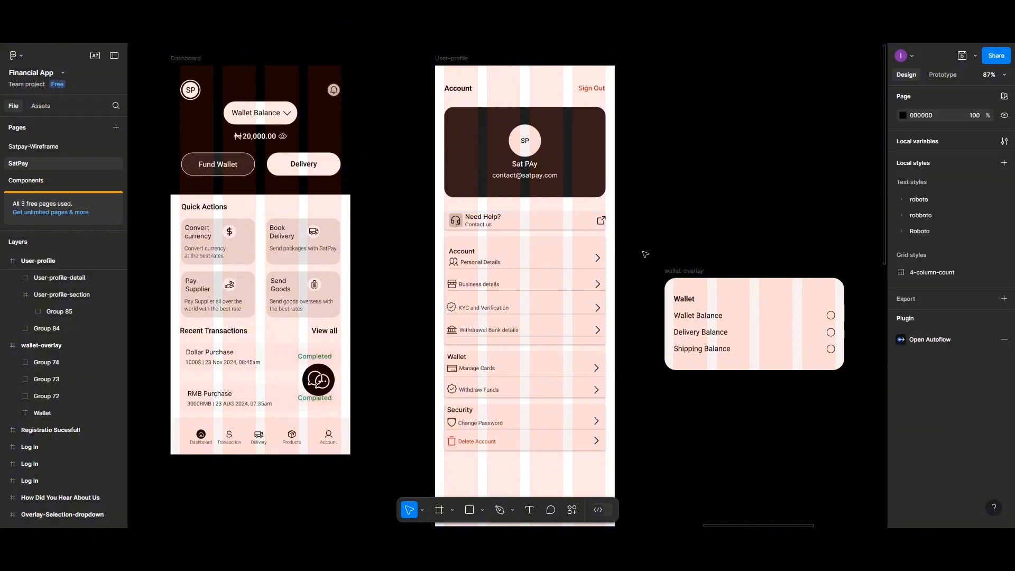
scroll(645, 255, down, 5)
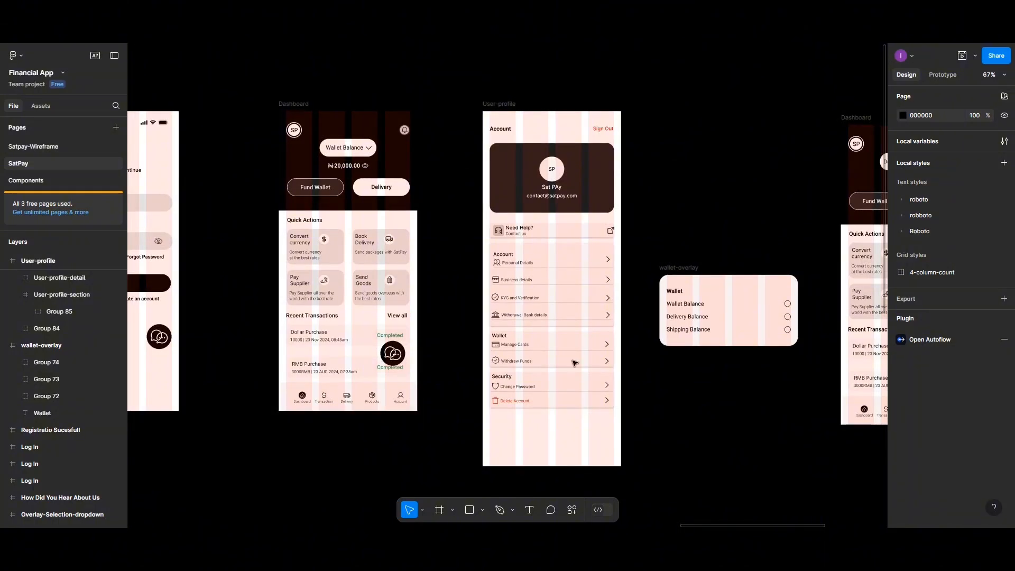
click(529, 454)
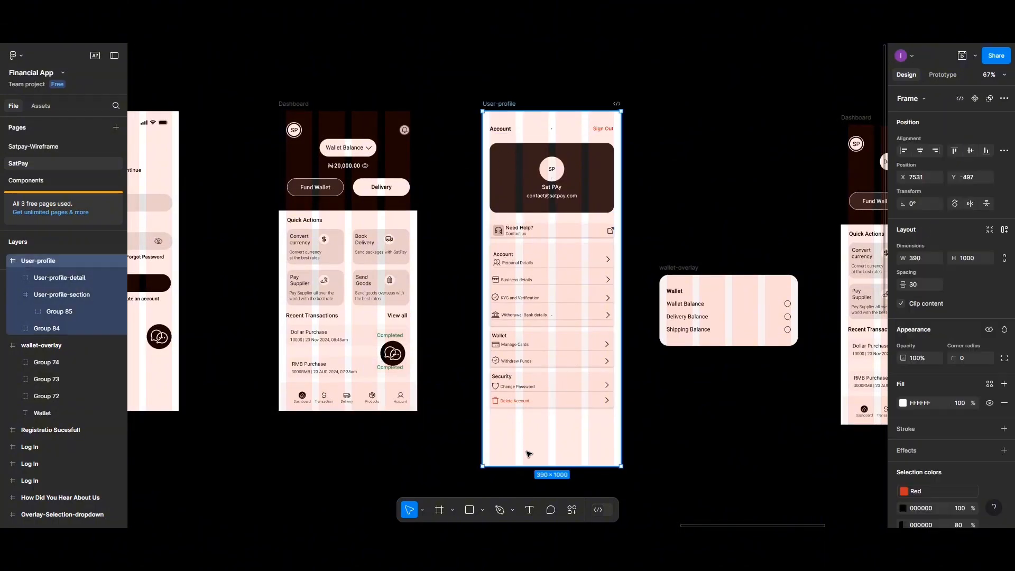
drag(541, 466, 541, 431)
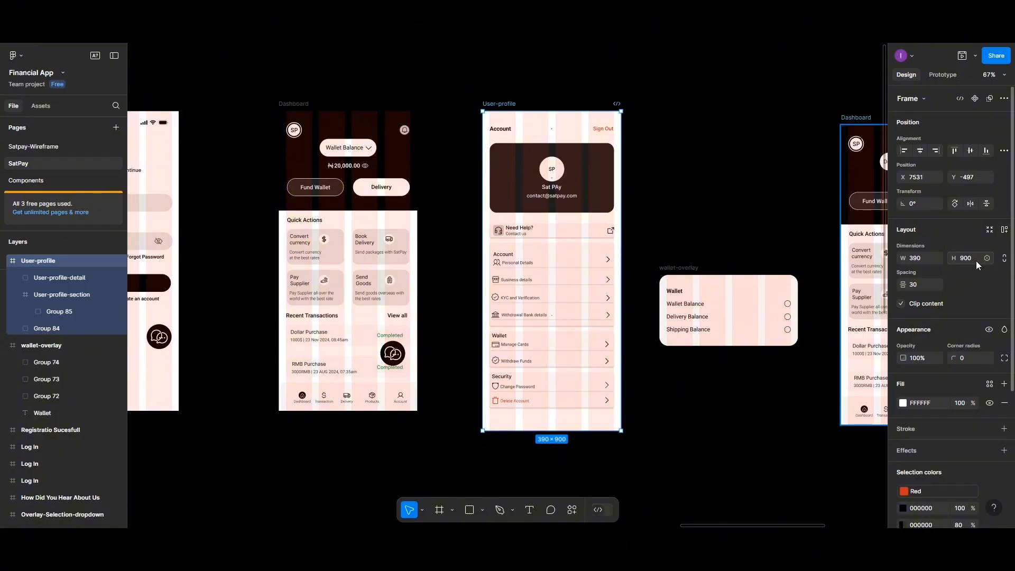
click(978, 266)
text(1000)
key(Return)
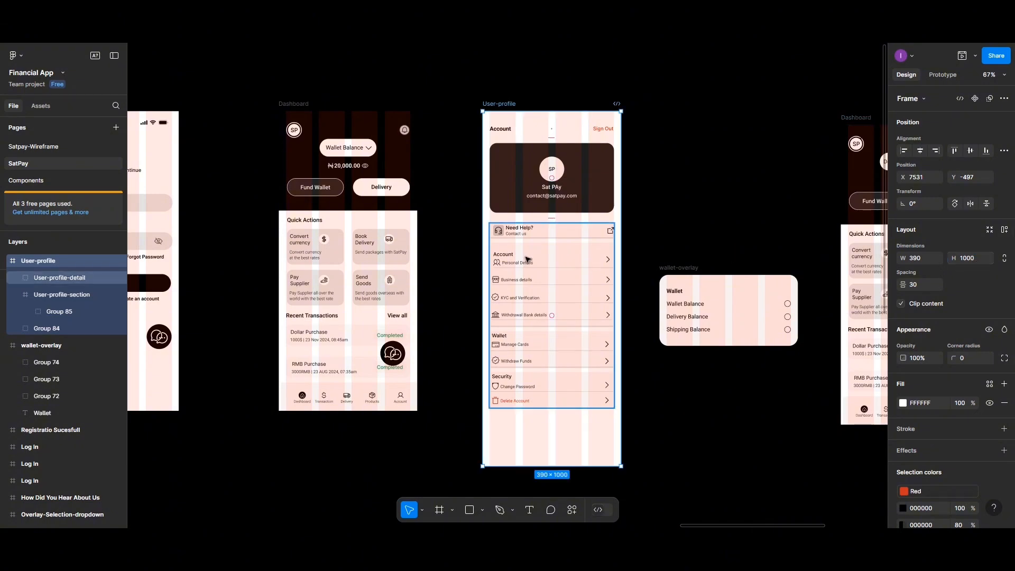
- Shift wallet-overlay and the Dashboard frames right and move the User-profile frame lower
scroll(527, 259, down, 5)
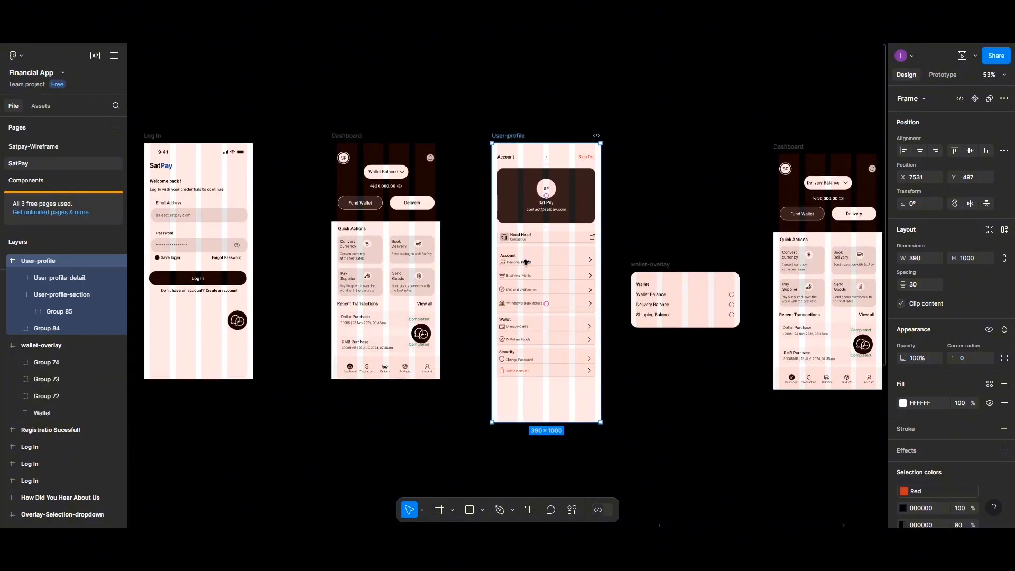
scroll(445, 229, right, 5)
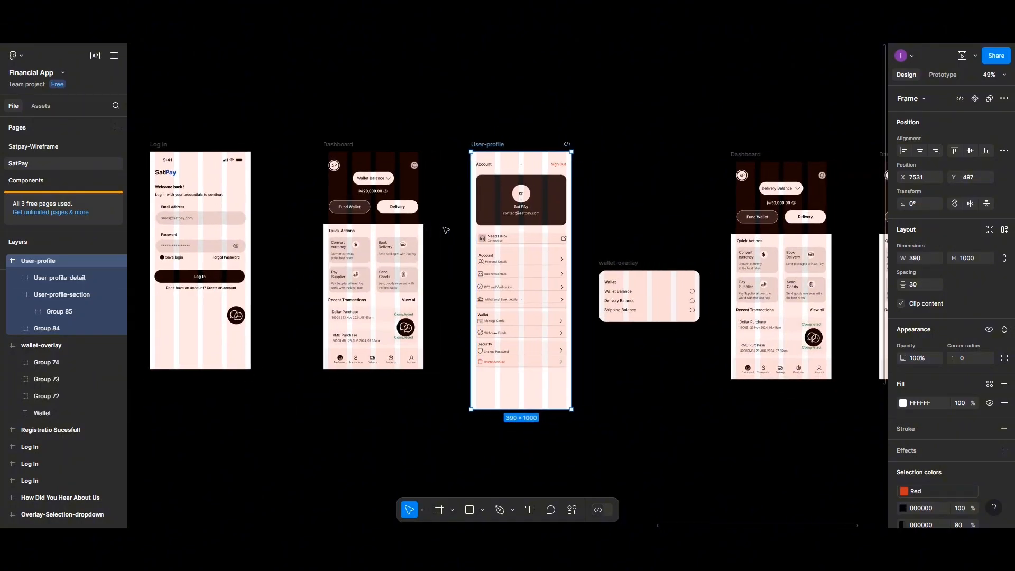
scroll(444, 230, right, 3)
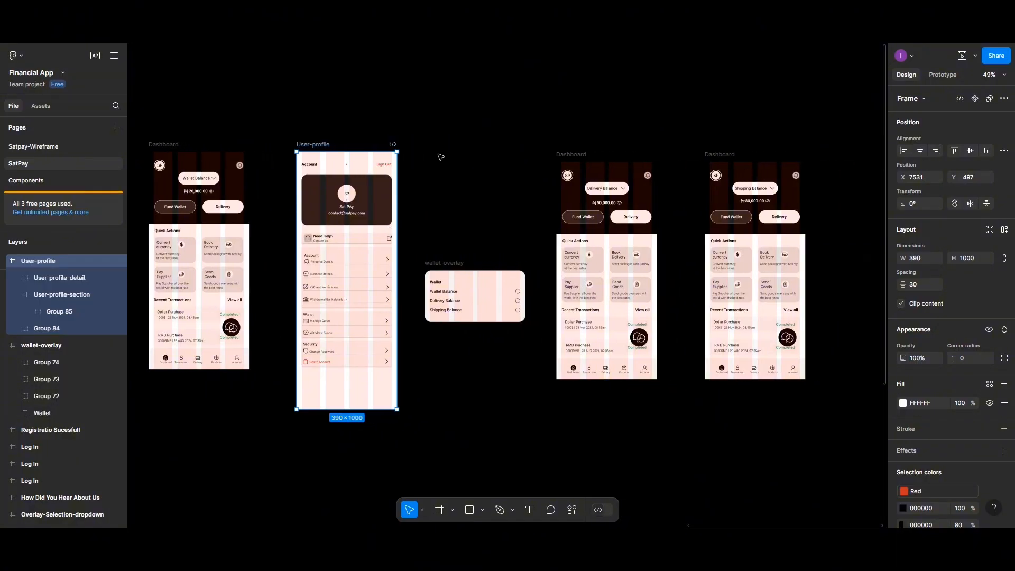
drag(436, 148, 838, 399)
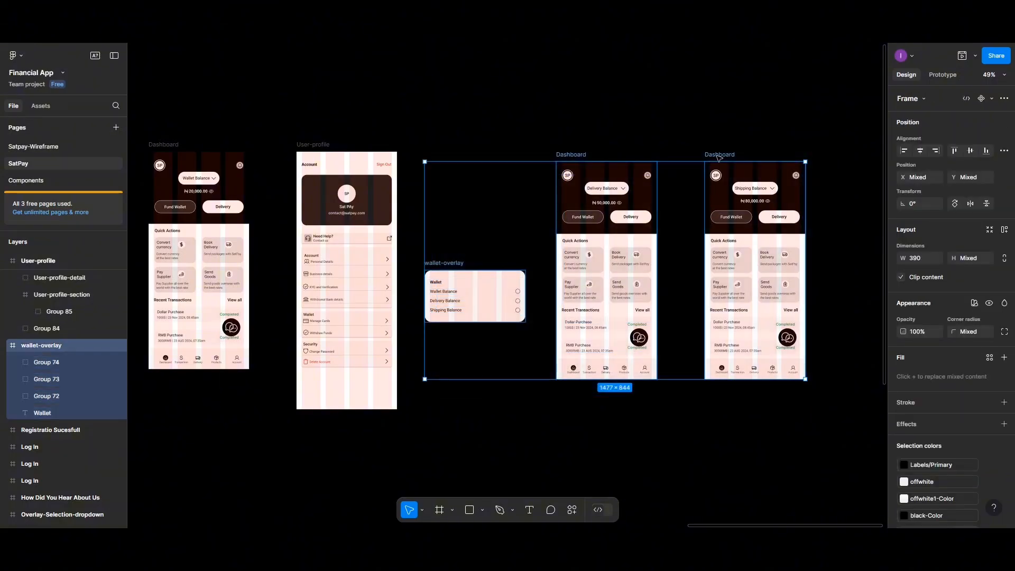
drag(724, 158, 828, 167)
click(320, 143)
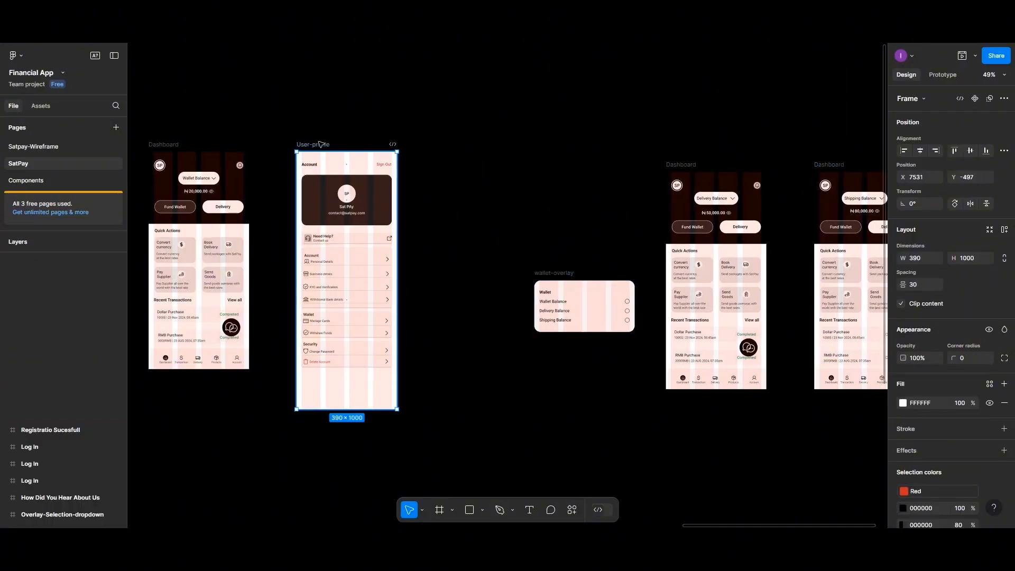
drag(317, 221, 307, 453)
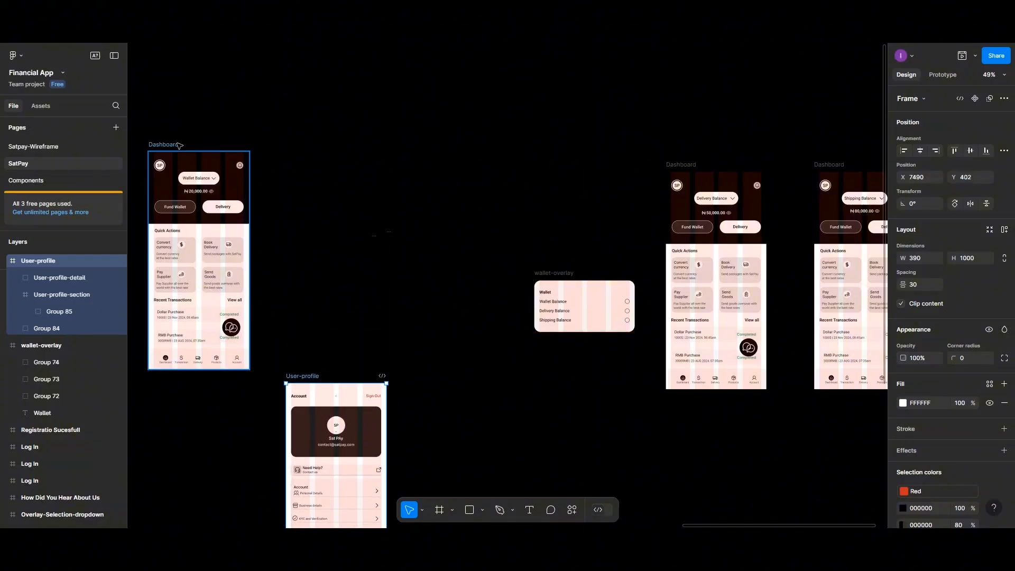
- Duplicate Dashboard, name the copy User-profile, and rename the old frame User-profile-content
drag(263, 150, 333, 155)
double_click(336, 149)
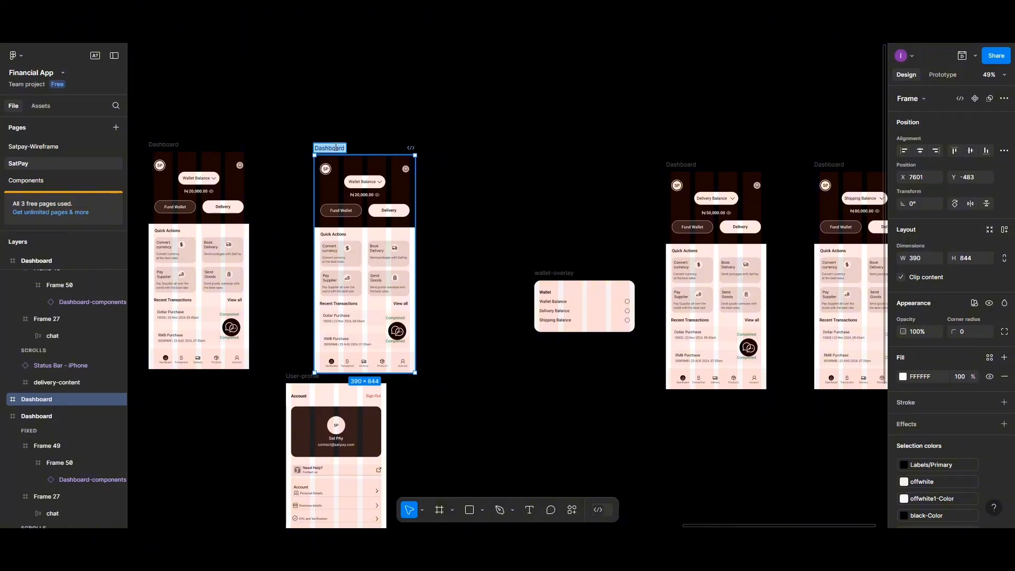
text(User-p)
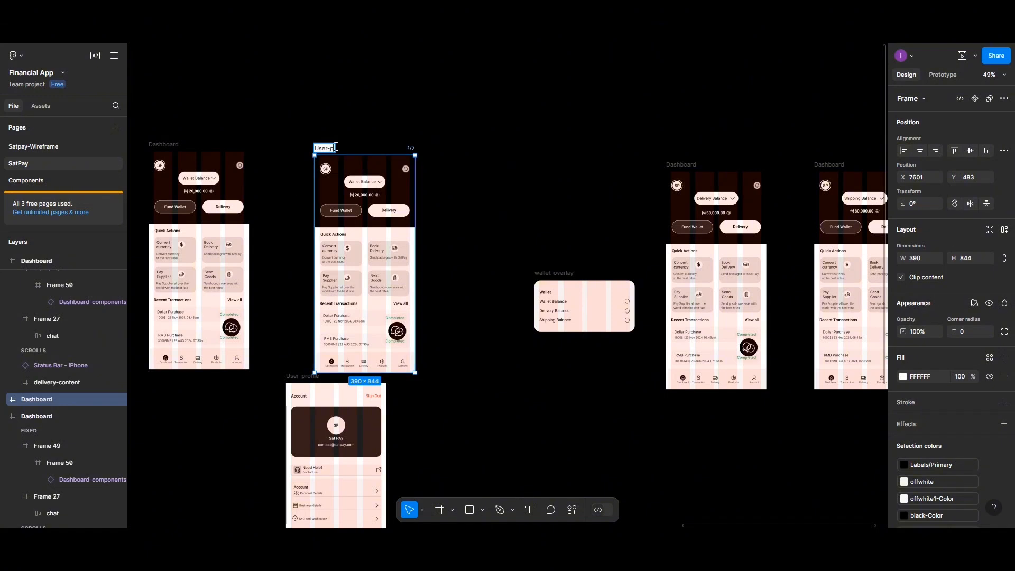
text(rofile)
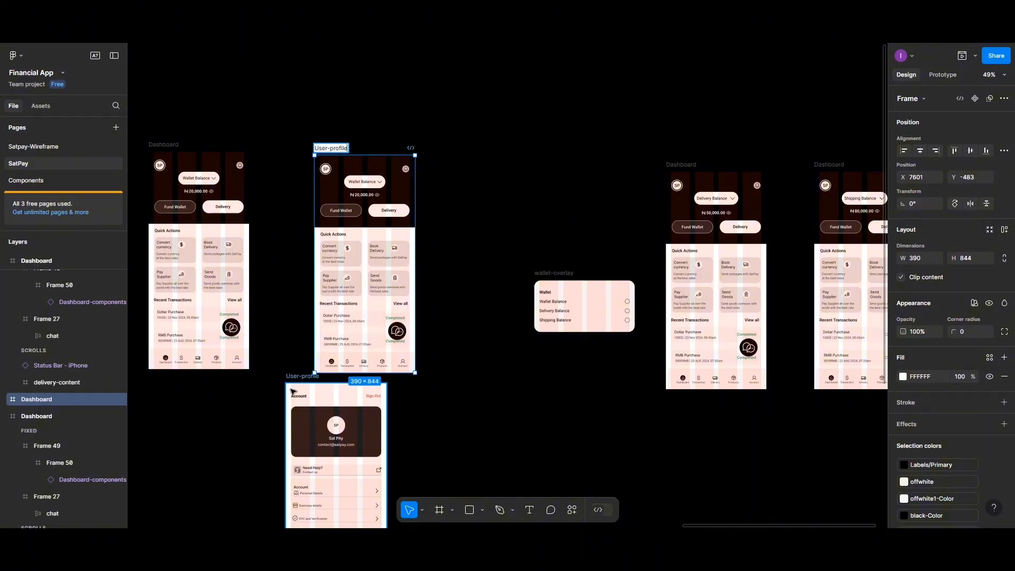
drag(293, 391, 294, 413)
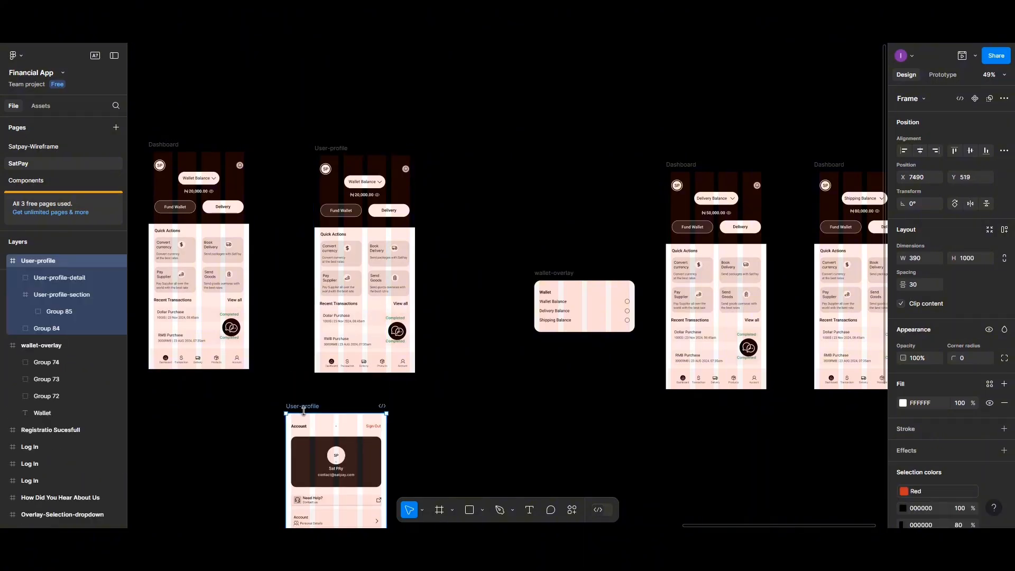
double_click(313, 407)
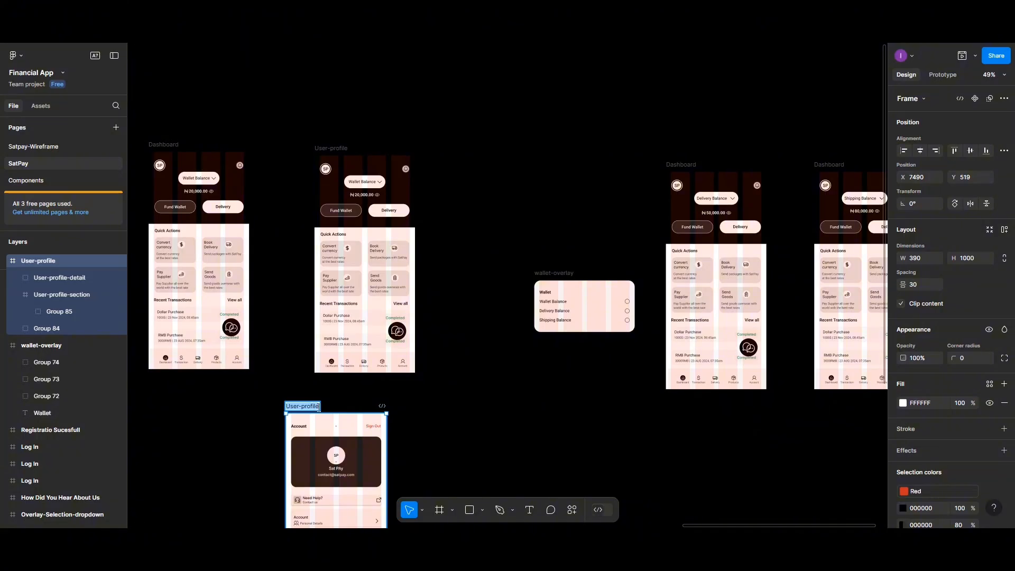
click(318, 407)
text(-content)
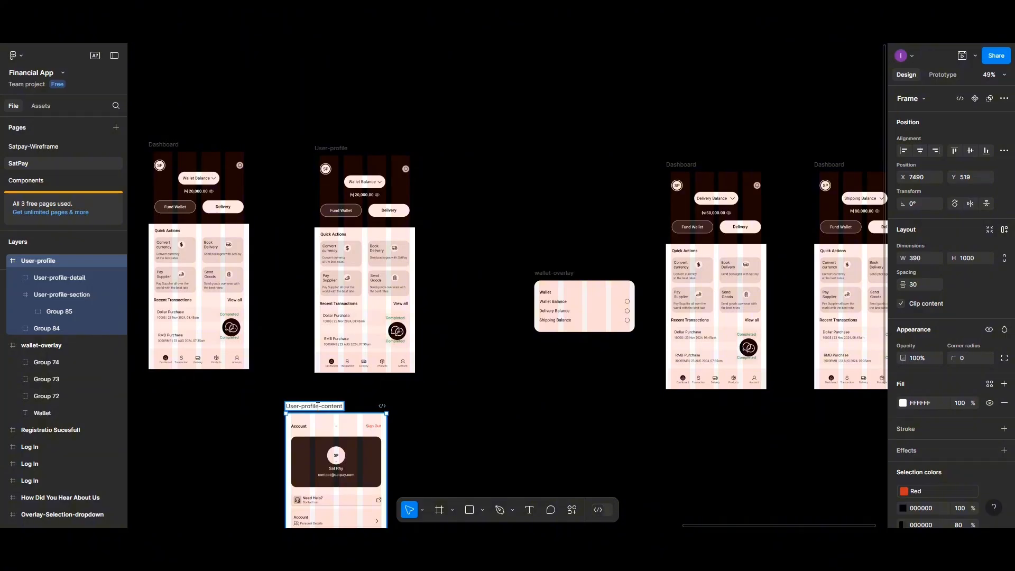
click(331, 201)
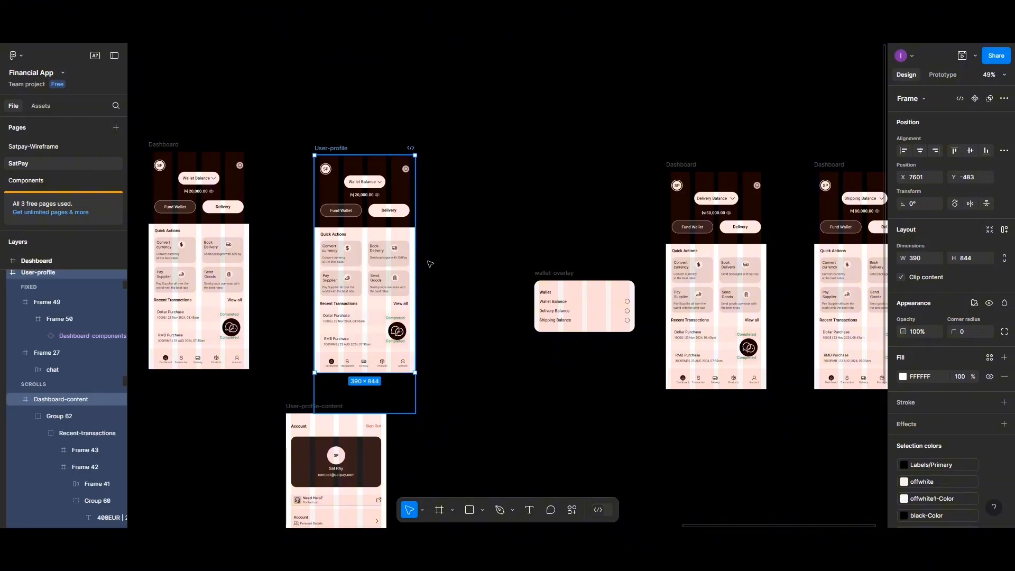
- Replace User-profile's dashboard content with User-profile-content, pinned to X 0 and aligned top
mouse_move(332, 201)
mouse_down()
mouse_move(450, 268)
mouse_move(329, 208)
mouse_up()
click(329, 207)
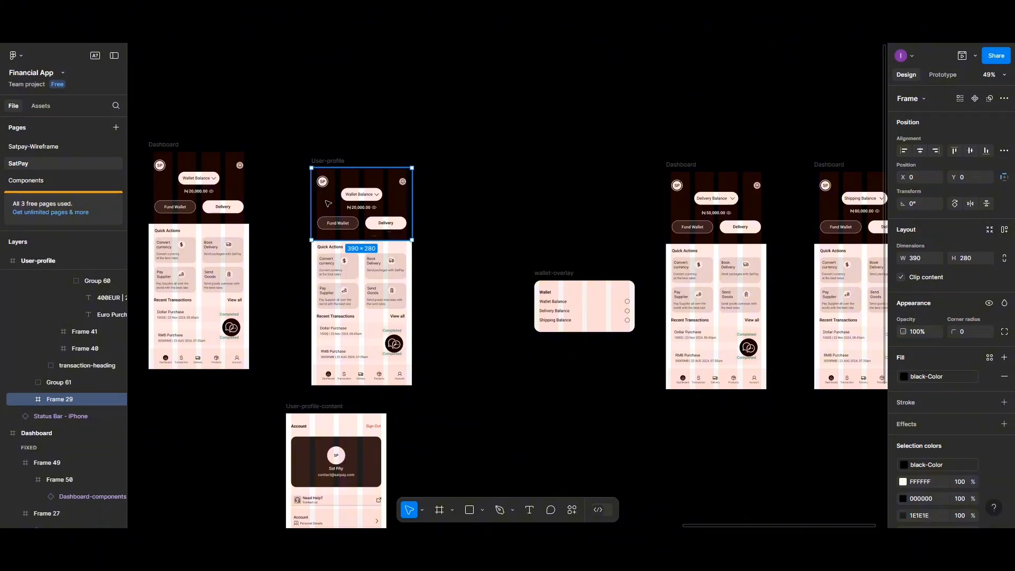
click(477, 237)
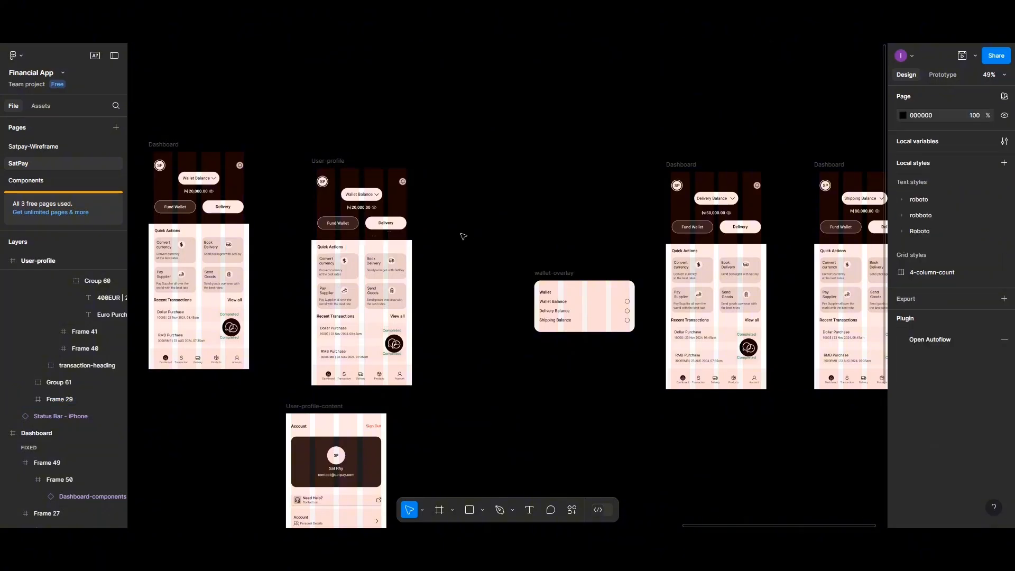
click(320, 204)
drag(333, 218, 465, 238)
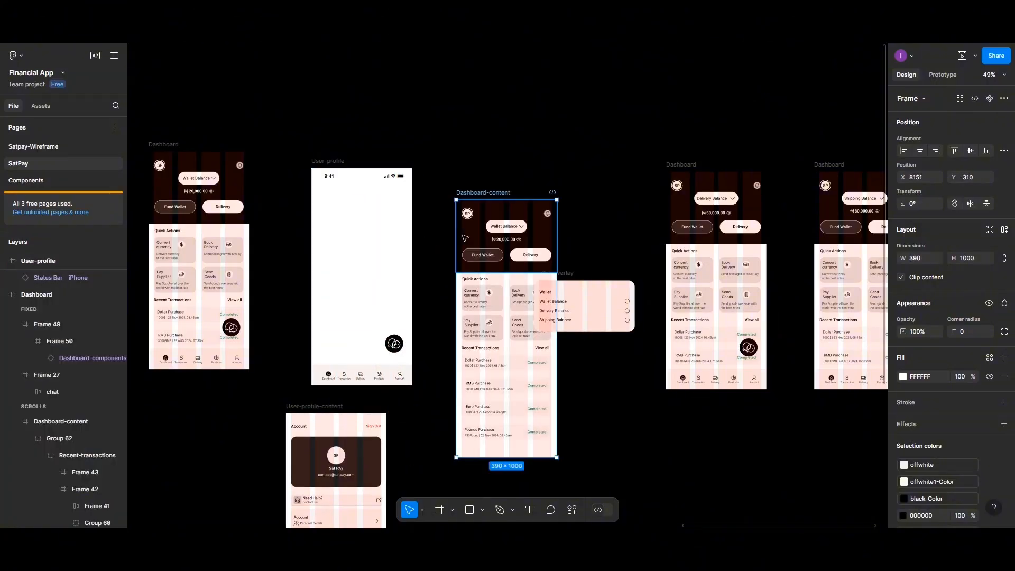
key(Delete)
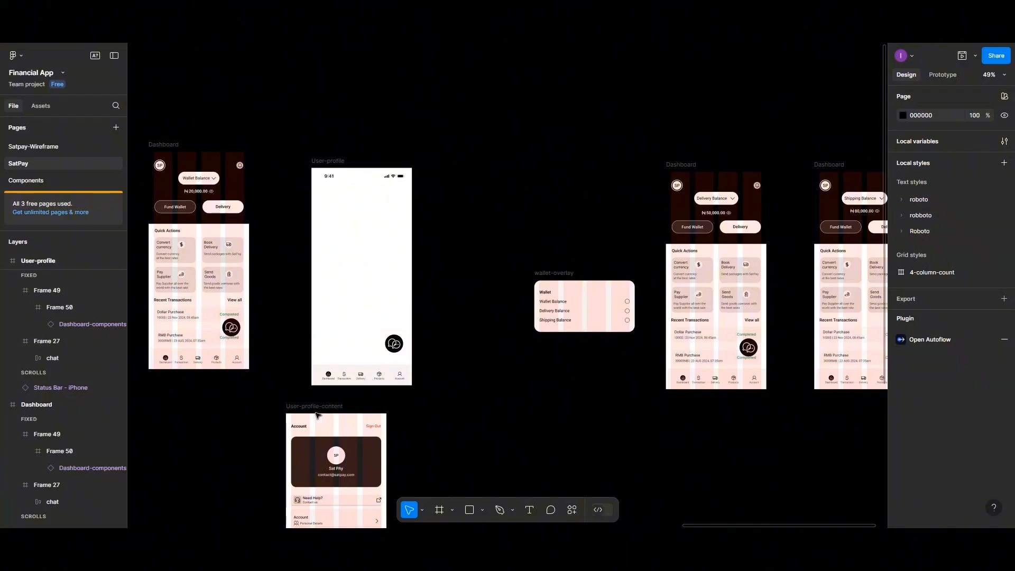
drag(344, 354, 344, 285)
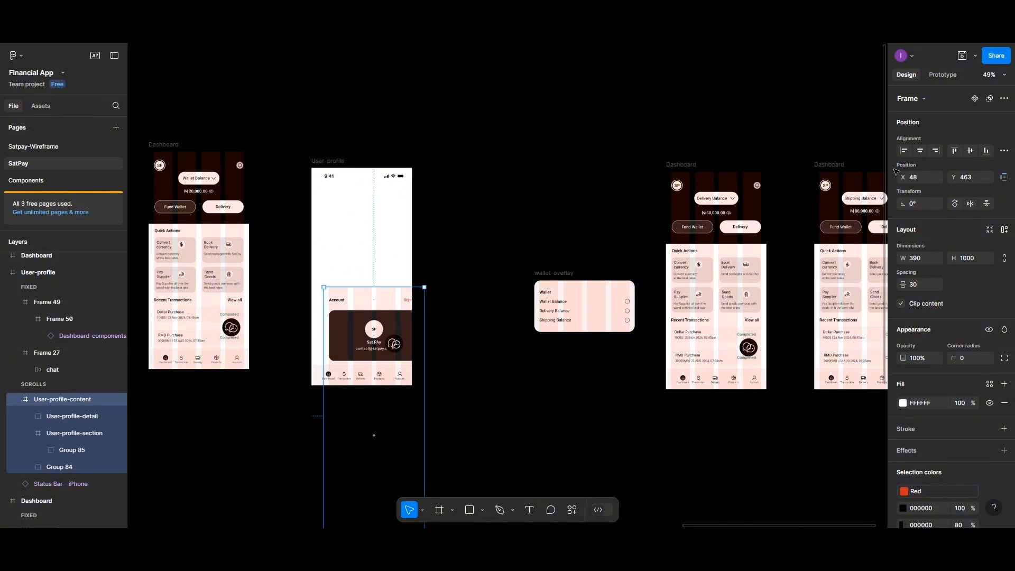
click(918, 152)
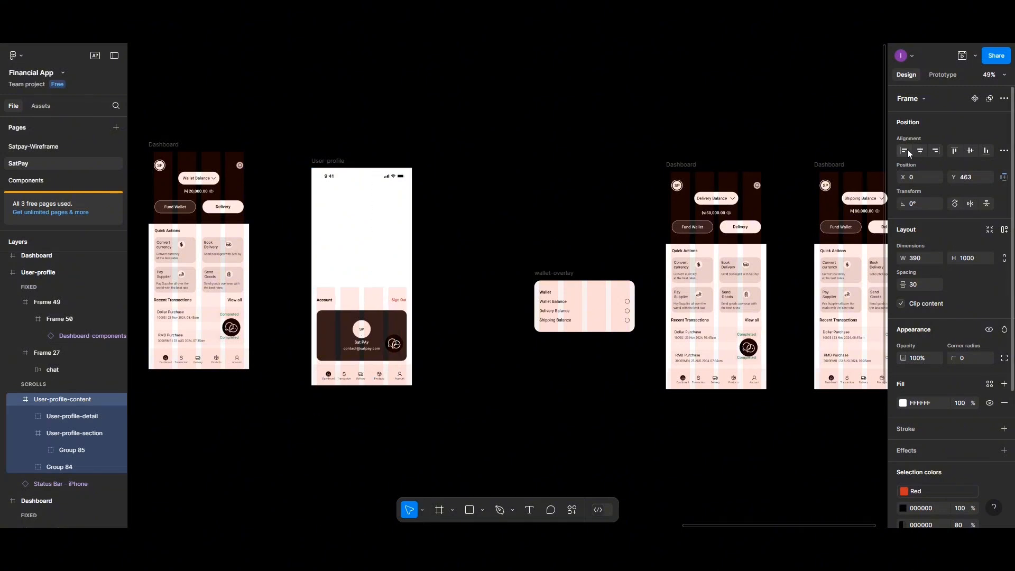
click(956, 151)
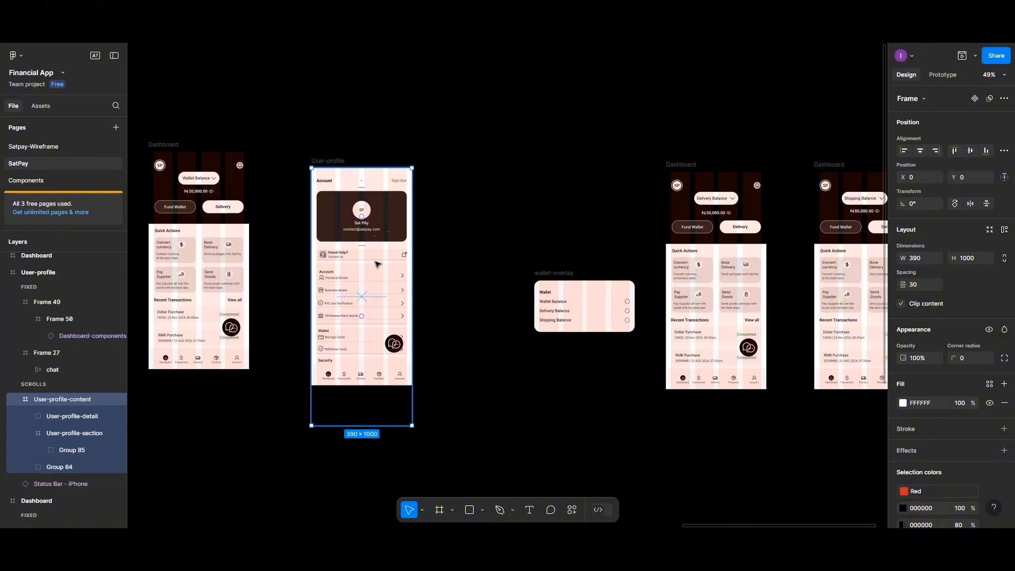
- Shift wallet-overlay and the Dashboards left and raise User-profile so its top matches Dashboard
scroll(377, 264, down, 2)
scroll(392, 256, left, 3)
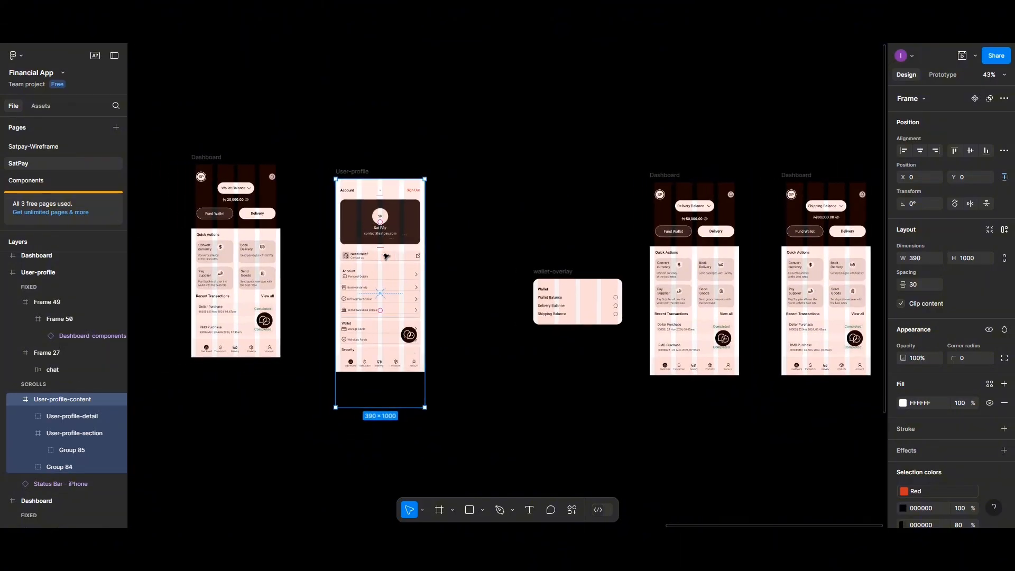
drag(520, 153, 781, 387)
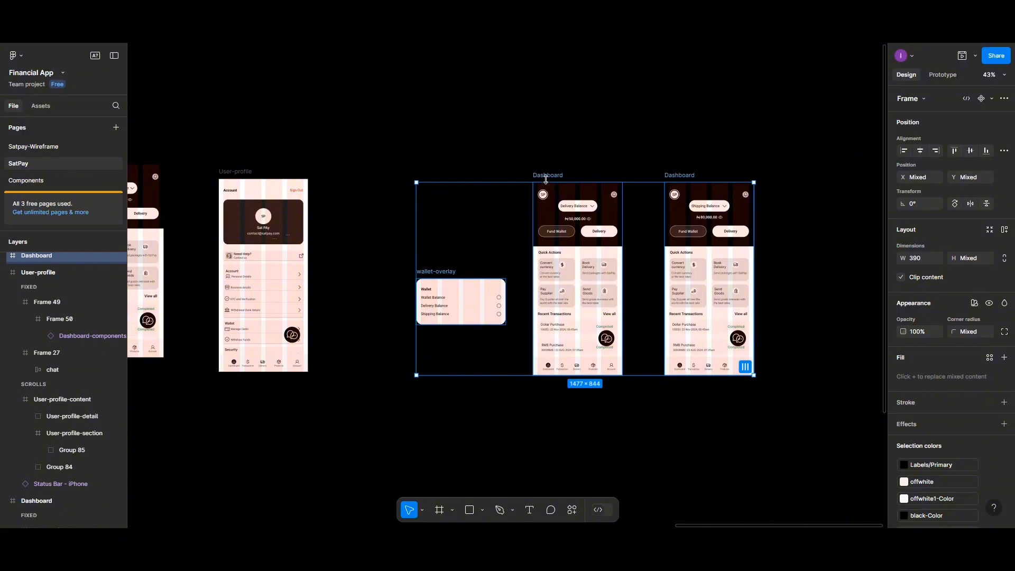
drag(545, 180, 480, 174)
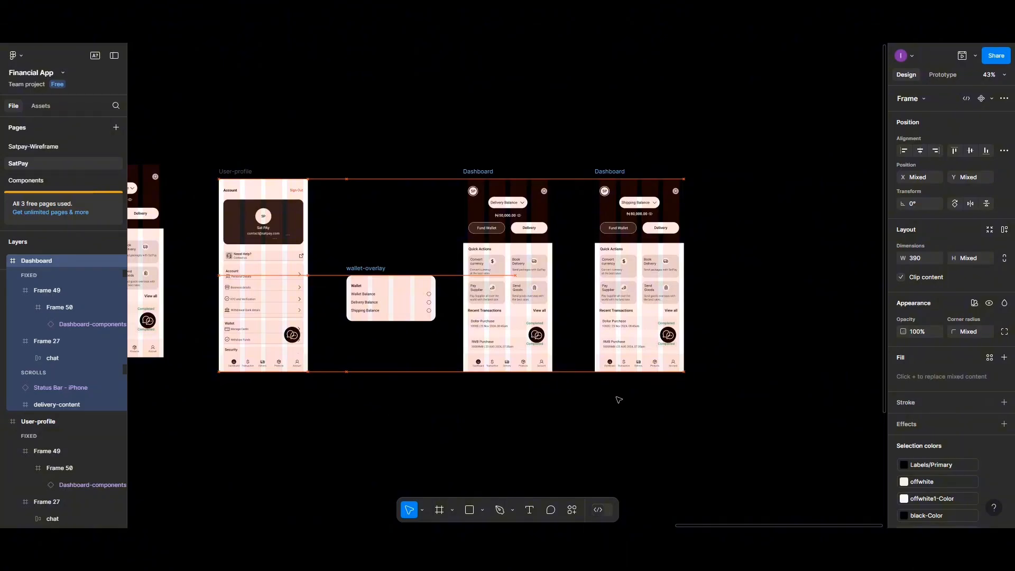
scroll(616, 401, up, 5)
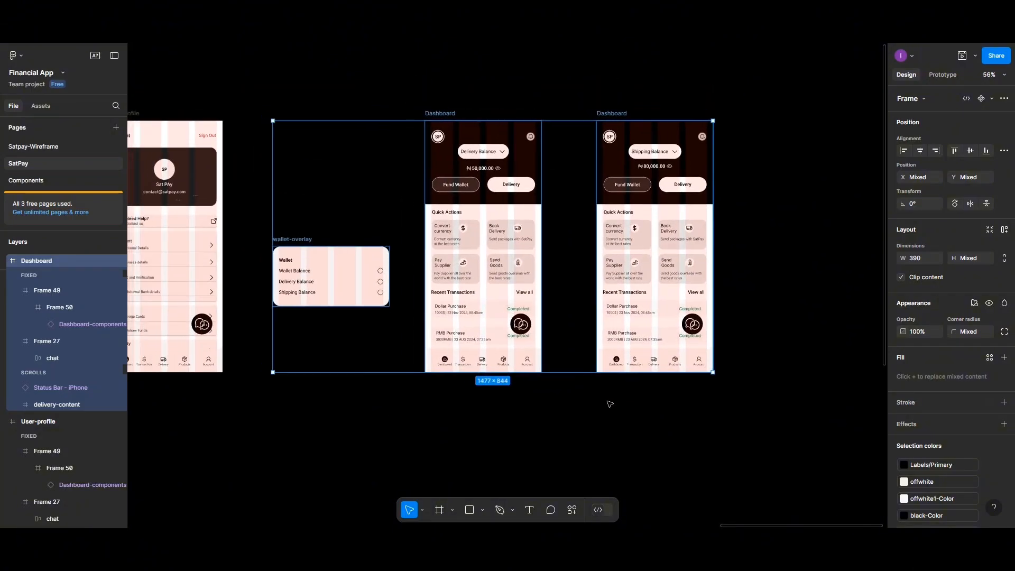
scroll(609, 404, left, 10)
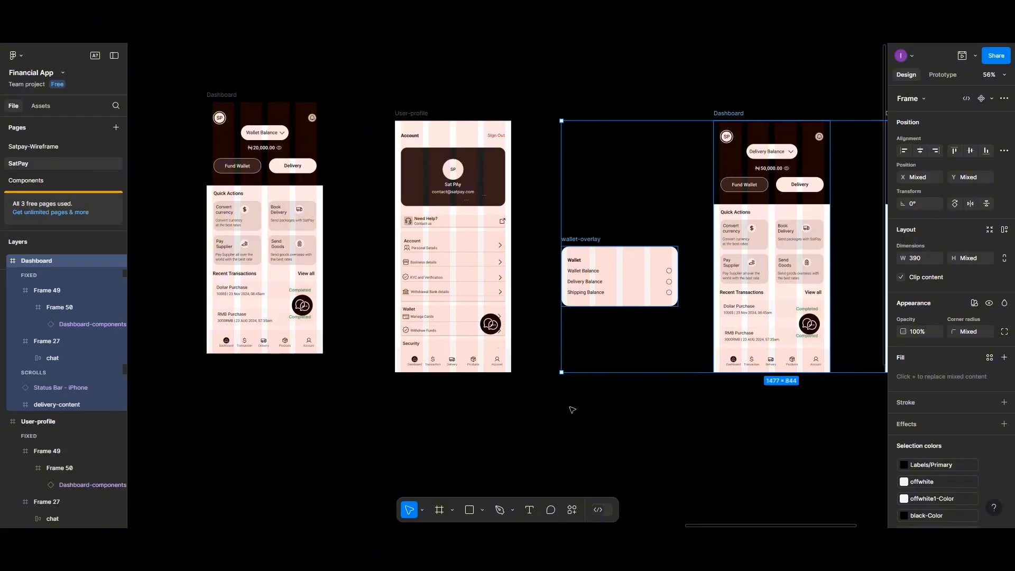
scroll(544, 413, down, 1)
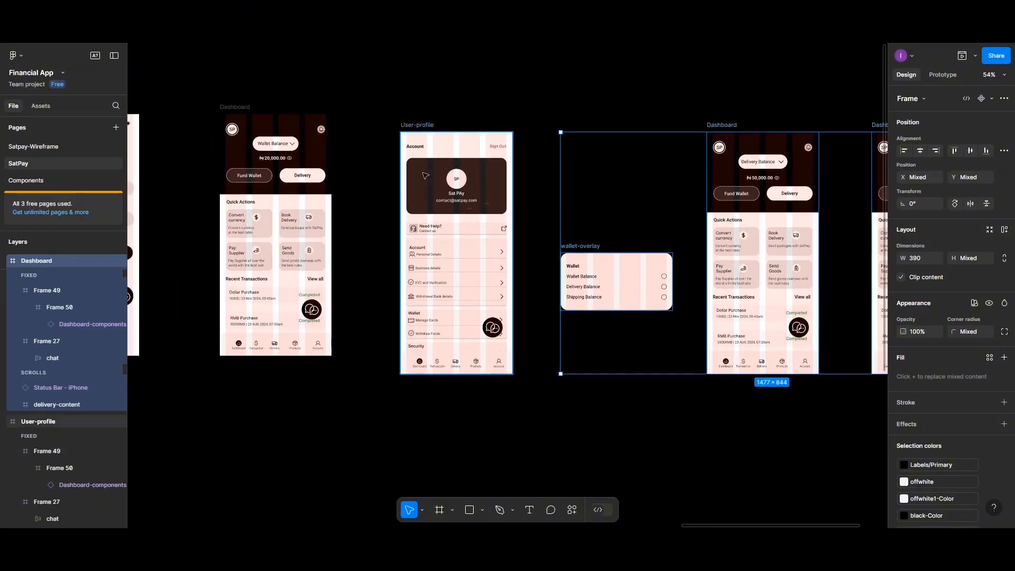
drag(424, 127, 424, 110)
drag(460, 154, 460, 154)
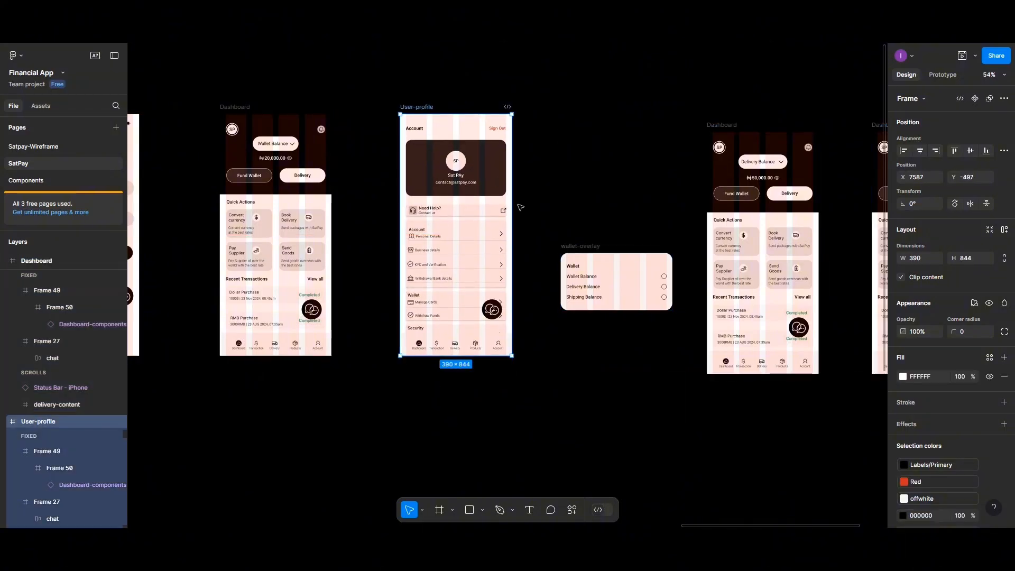
scroll(518, 207, down, 3)
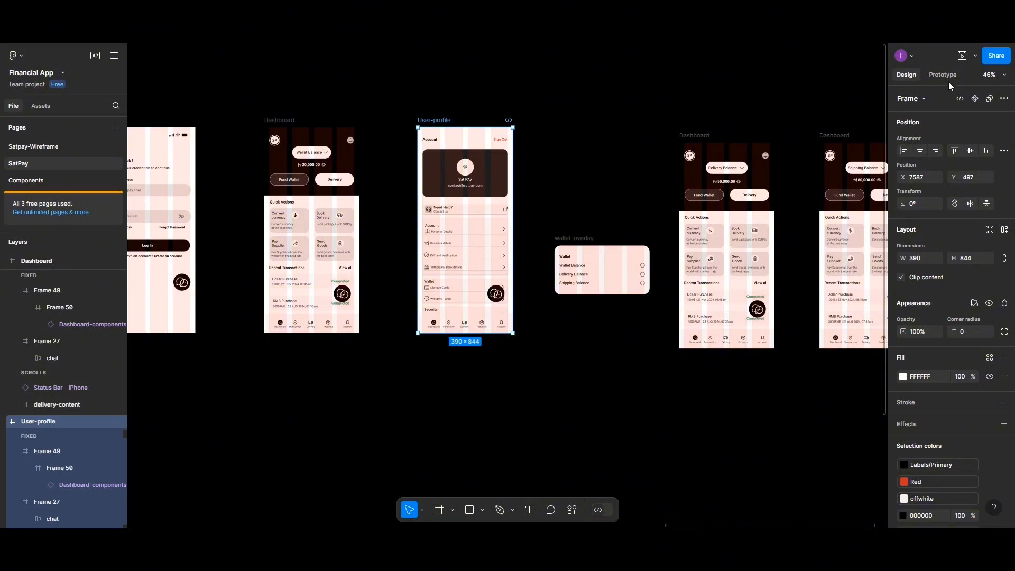
- Preview the account screen and scroll to Security, confirming the tab bar stays fixed
click(962, 56)
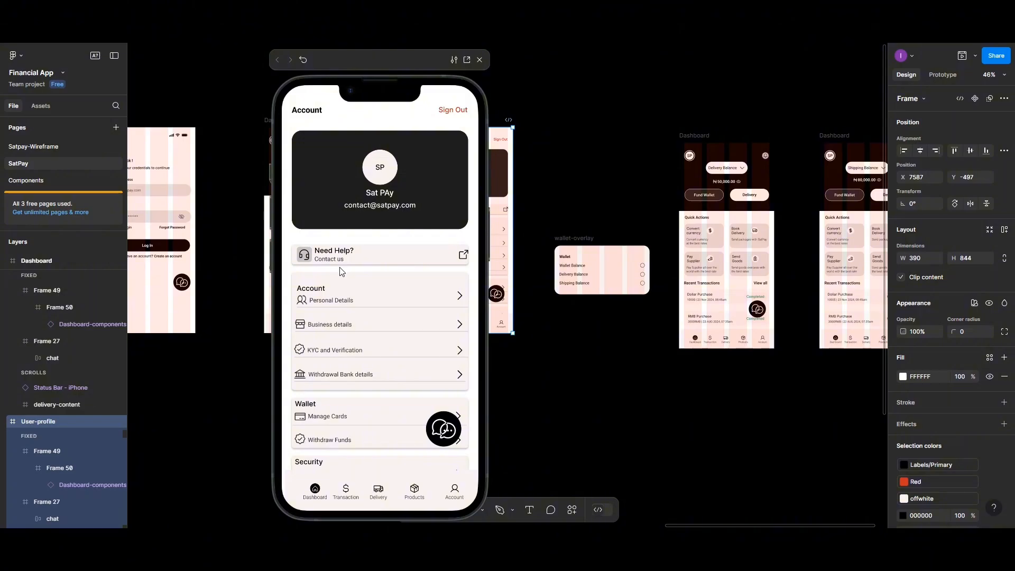
scroll(369, 370, down, 3)
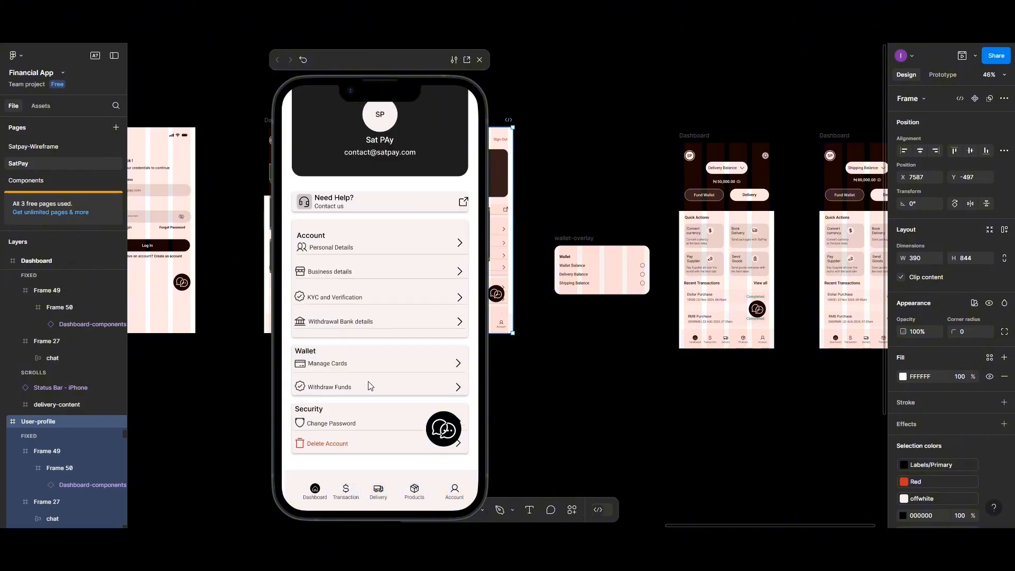
scroll(352, 313, up, 3)
scroll(353, 314, down, 3)
scroll(352, 313, up, 3)
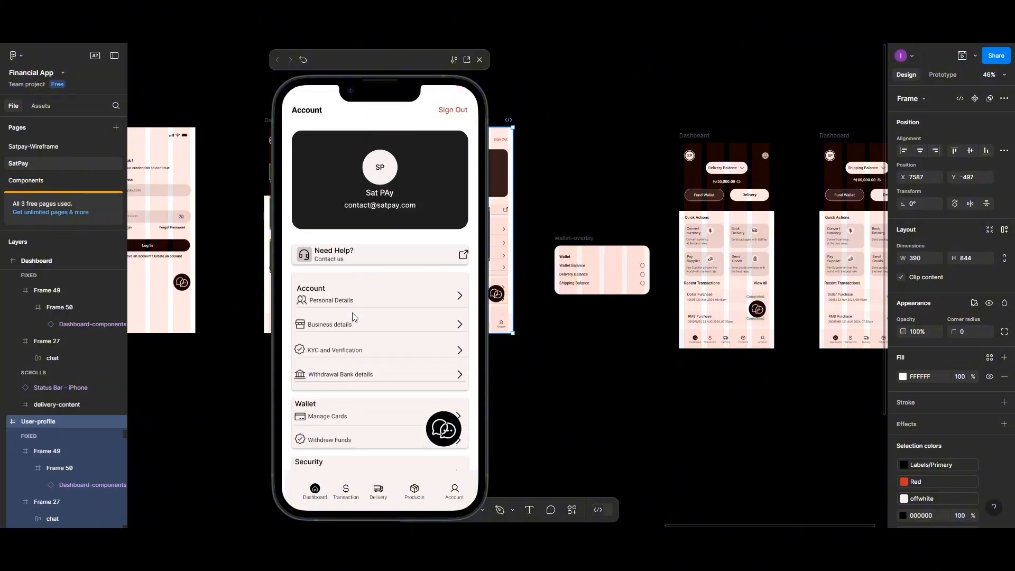
scroll(352, 313, down, 3)
scroll(355, 317, up, 3)
scroll(354, 316, down, 3)
scroll(354, 317, up, 3)
scroll(355, 317, down, 3)
scroll(354, 316, up, 3)
scroll(354, 317, down, 3)
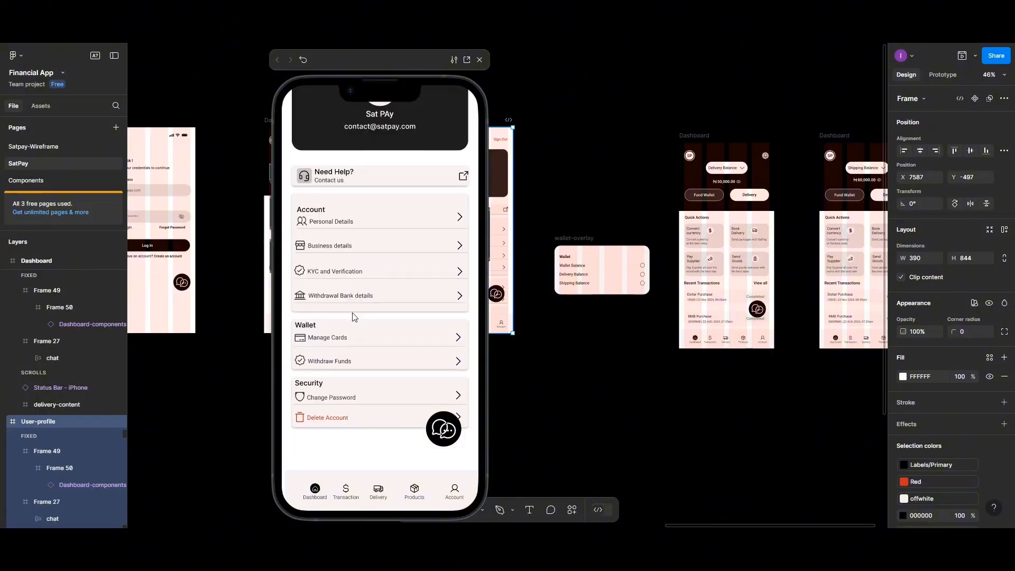
scroll(355, 317, up, 3)
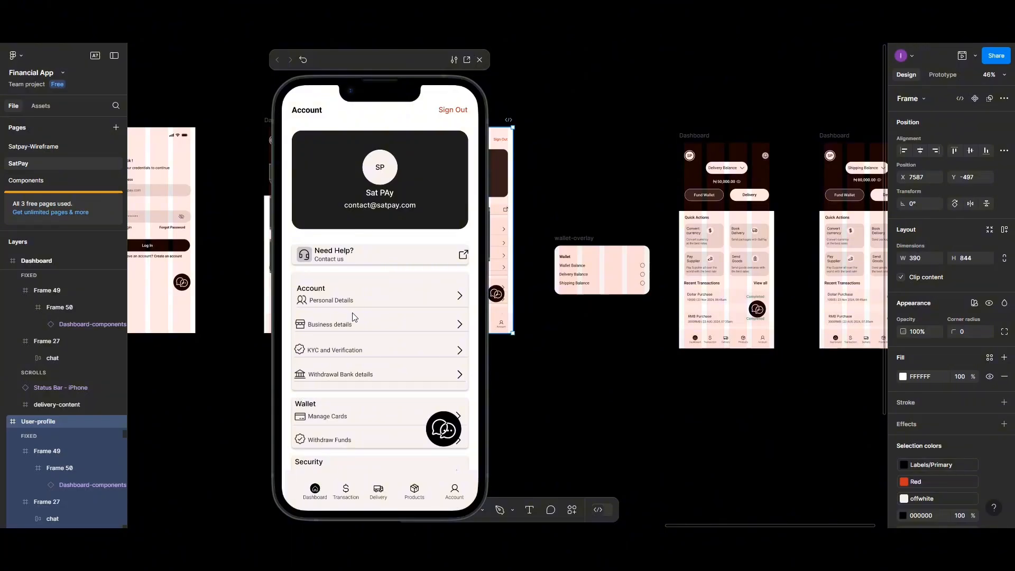